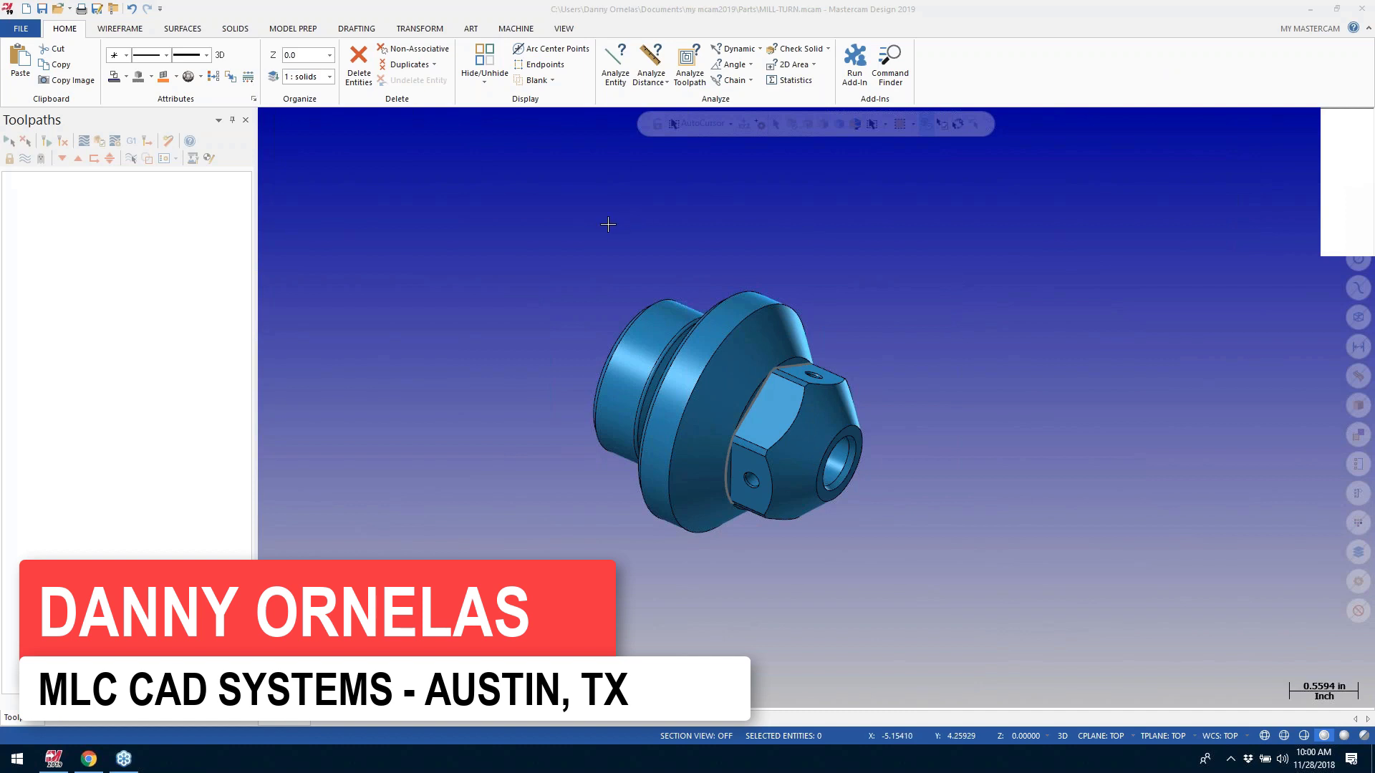
click(573, 266)
mouse_move(573, 266)
middle_down()
mouse_move(635, 224)
mouse_move(629, 233)
mouse_move(1105, 199)
middle_up()
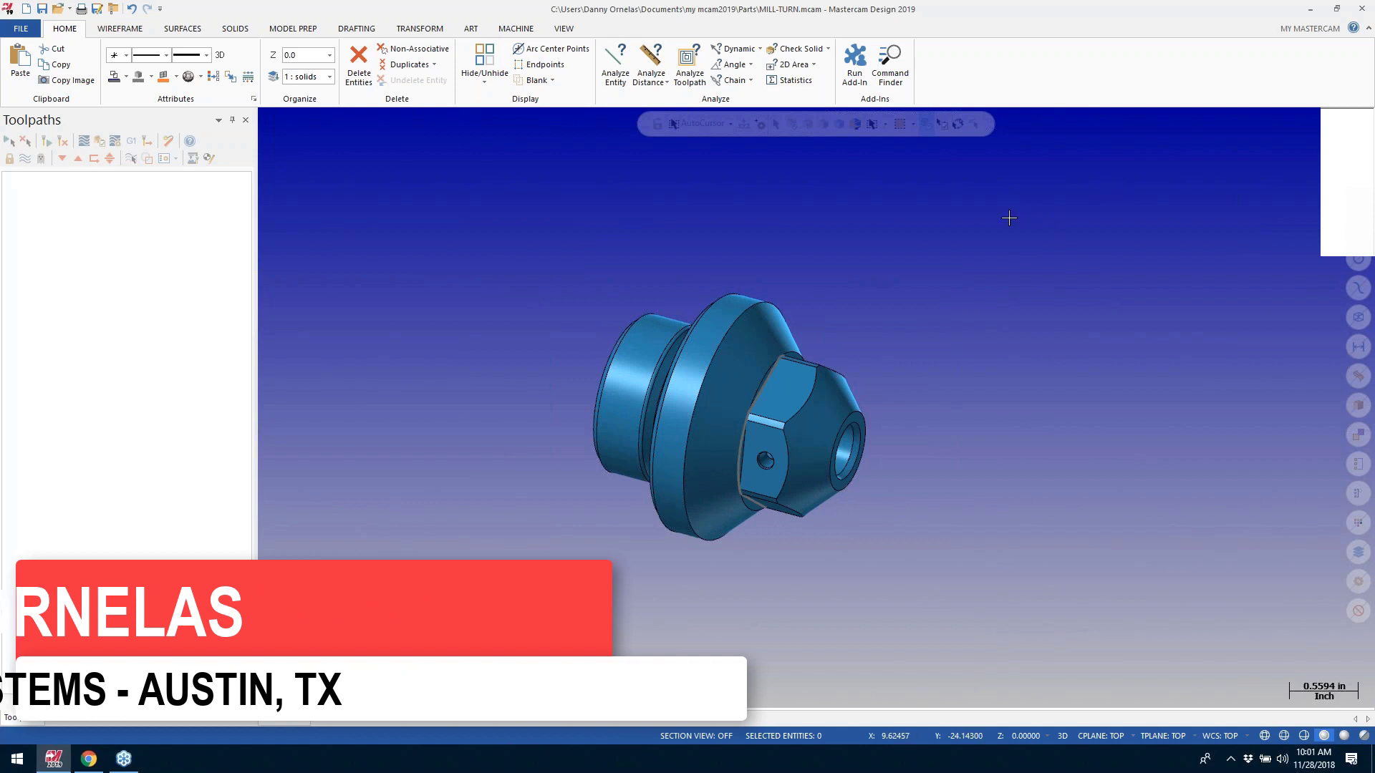
middle_drag(975, 221, 936, 254)
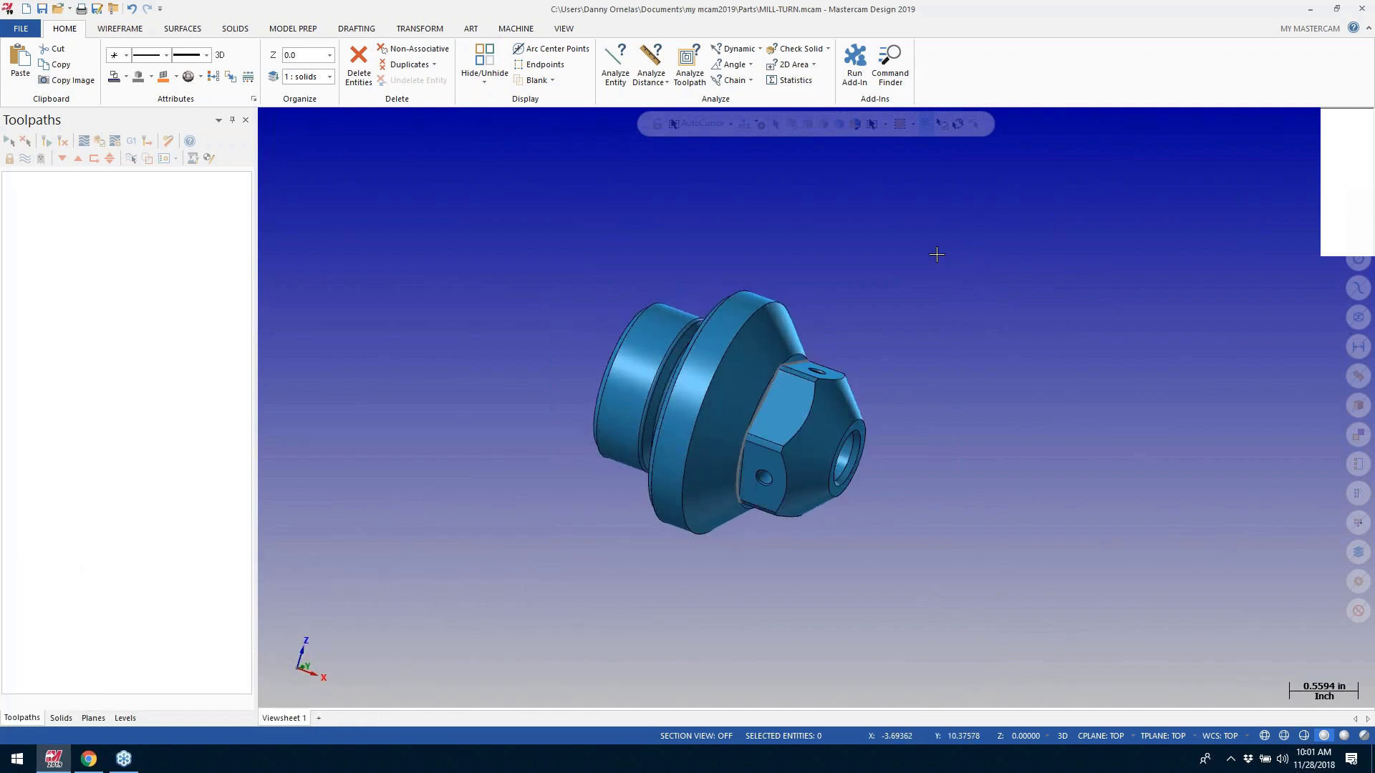
Step: Create a Mill-Turn machine group using the Nakamura-Tome WT-100 machine and minimize the Code Expert window
click(511, 32)
click(86, 84)
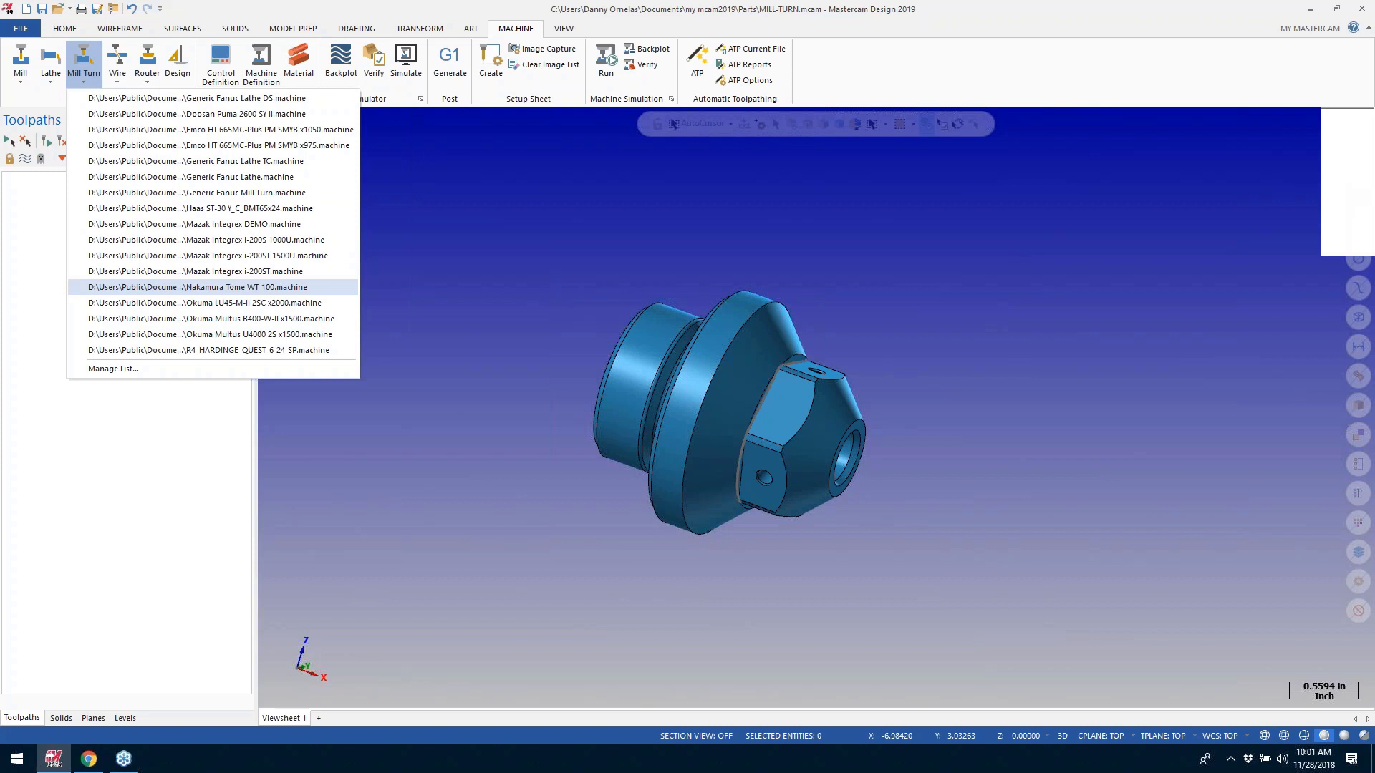
click(198, 287)
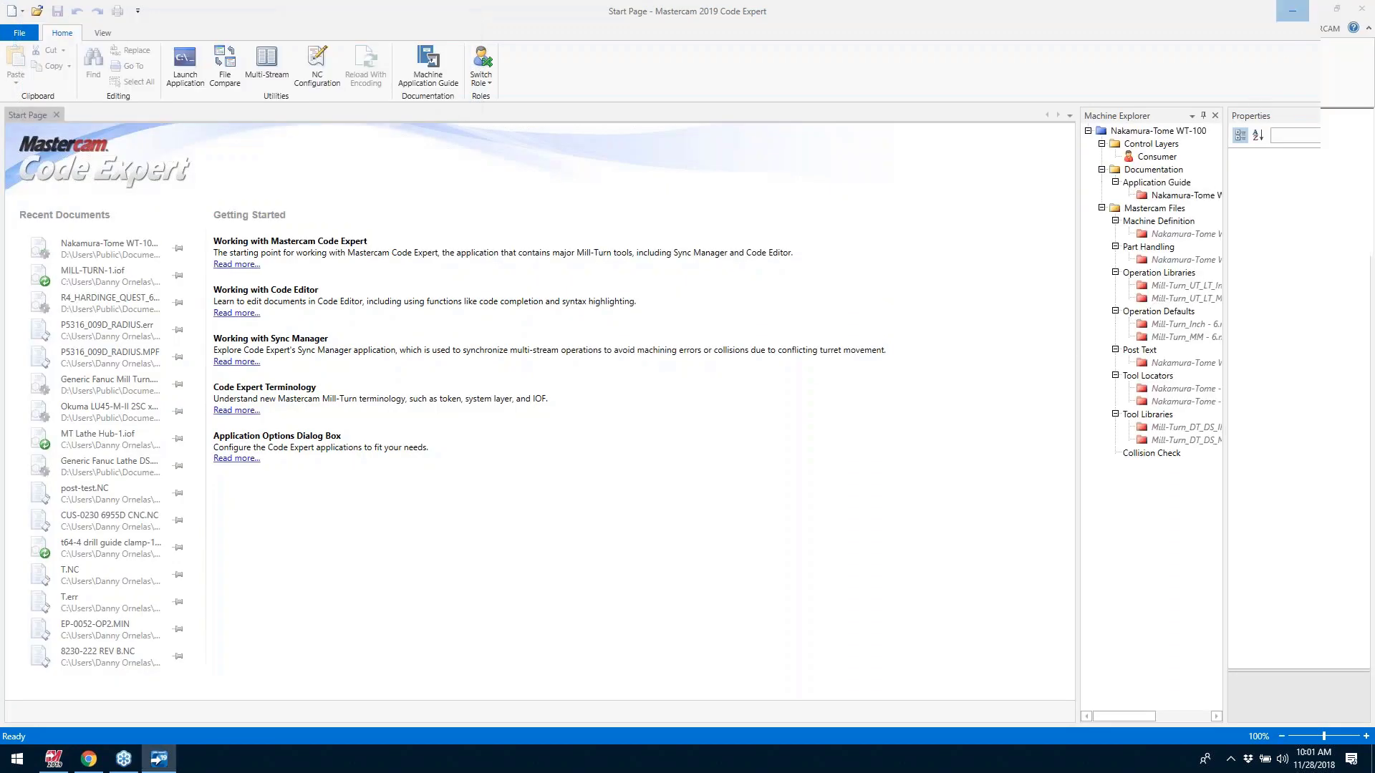
click(1292, 11)
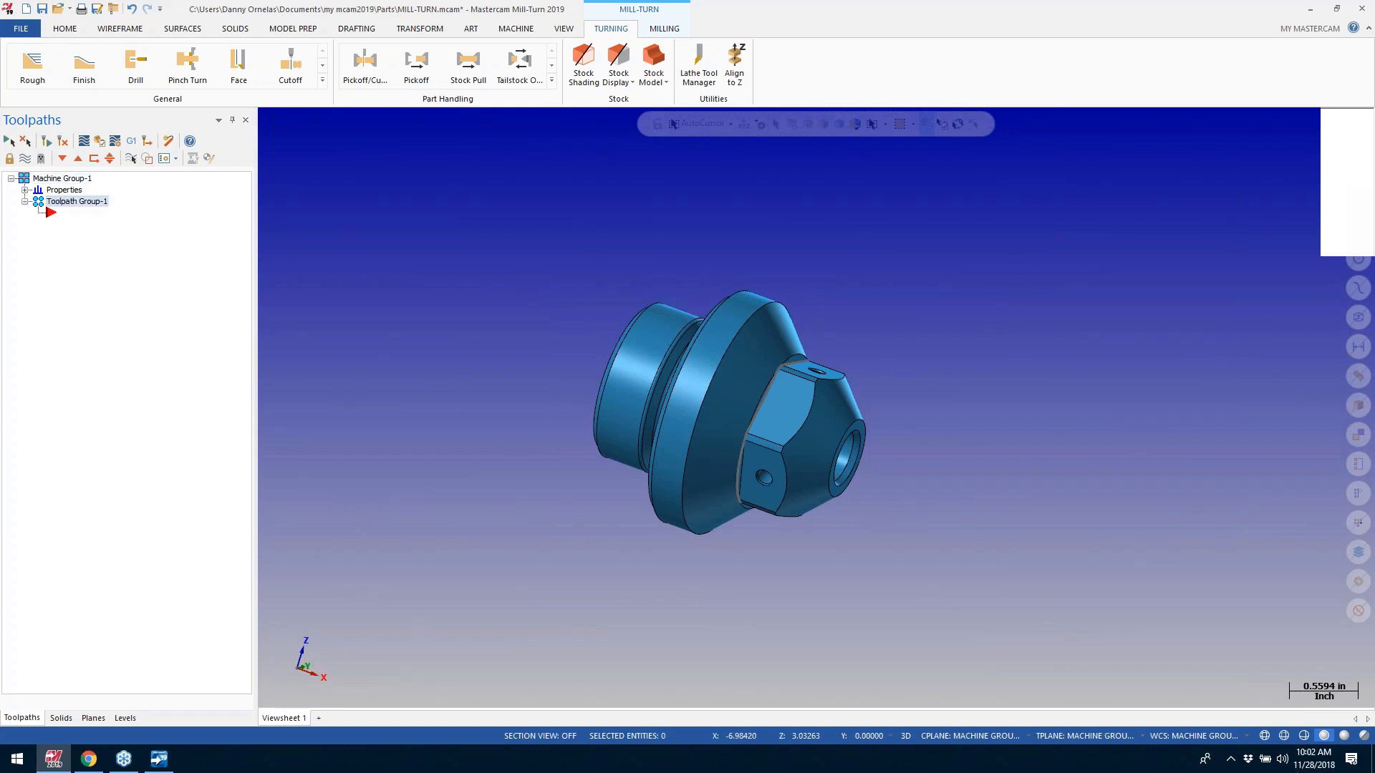
Step: Open the machine group's properties and choose Left spindle as the initial spindle in the job setup
click(64, 190)
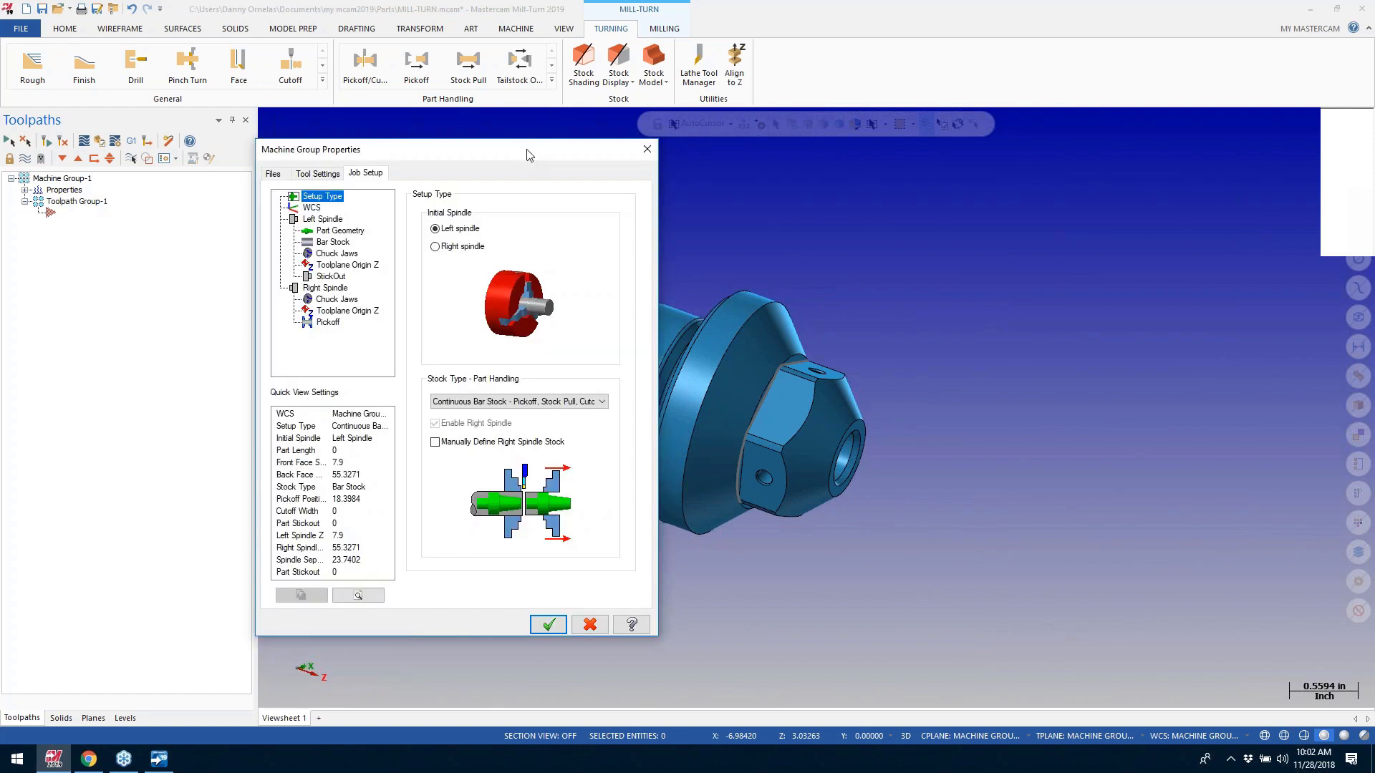
drag(512, 157, 364, 159)
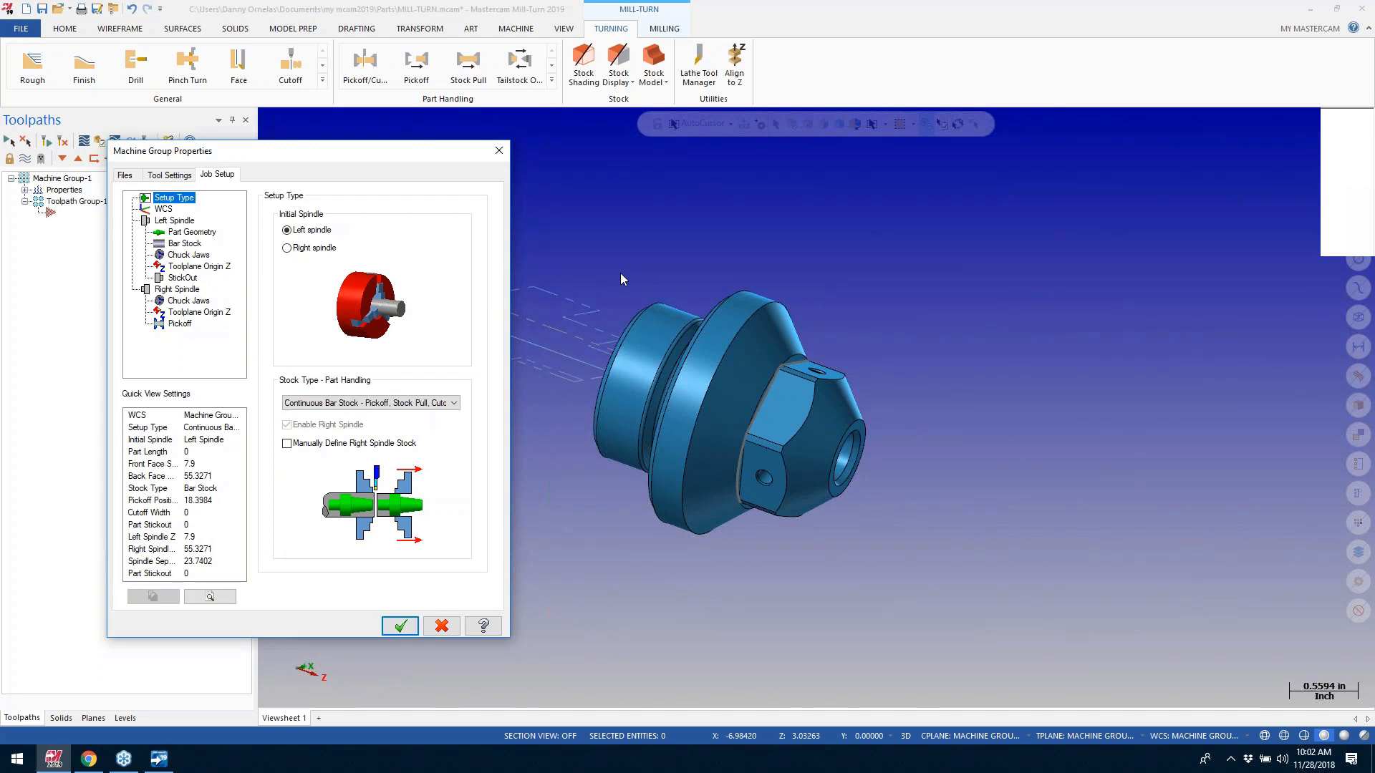
click(287, 248)
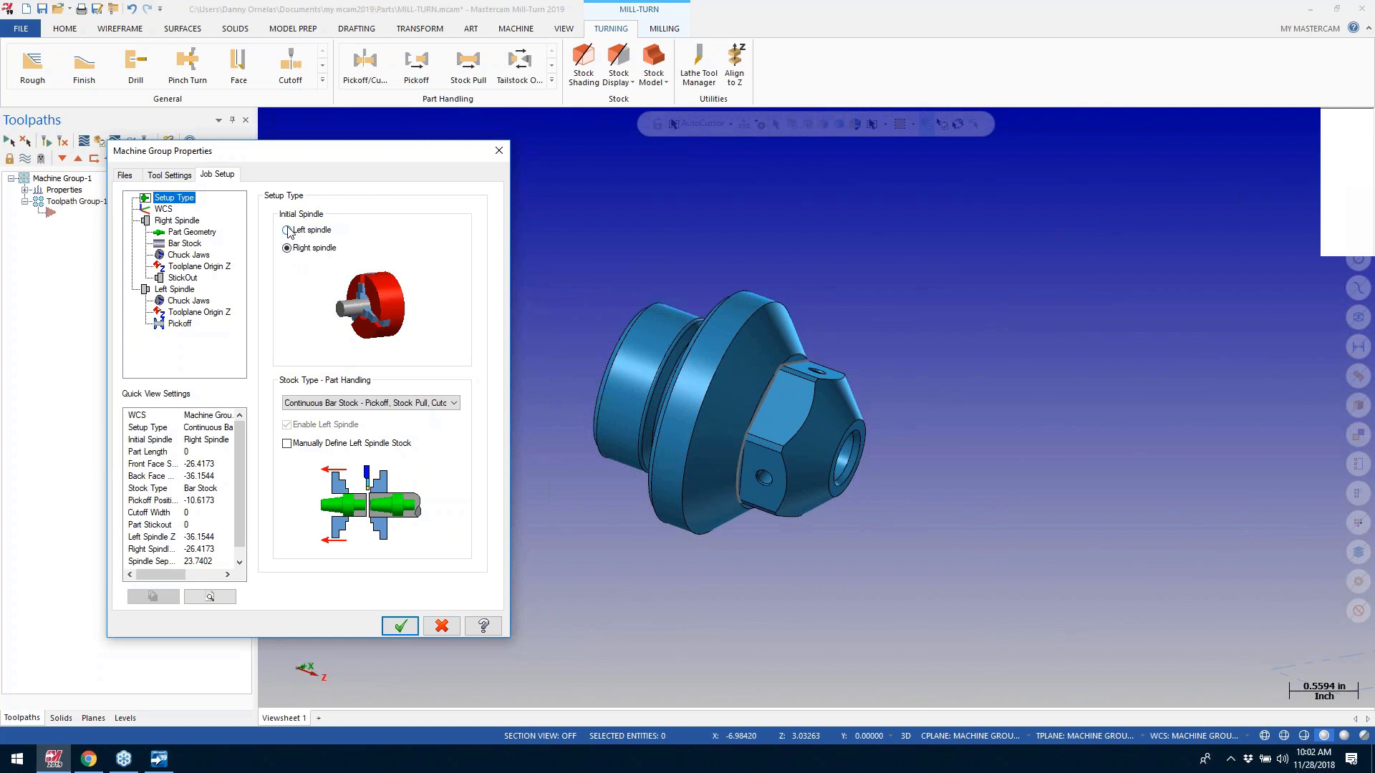
click(287, 230)
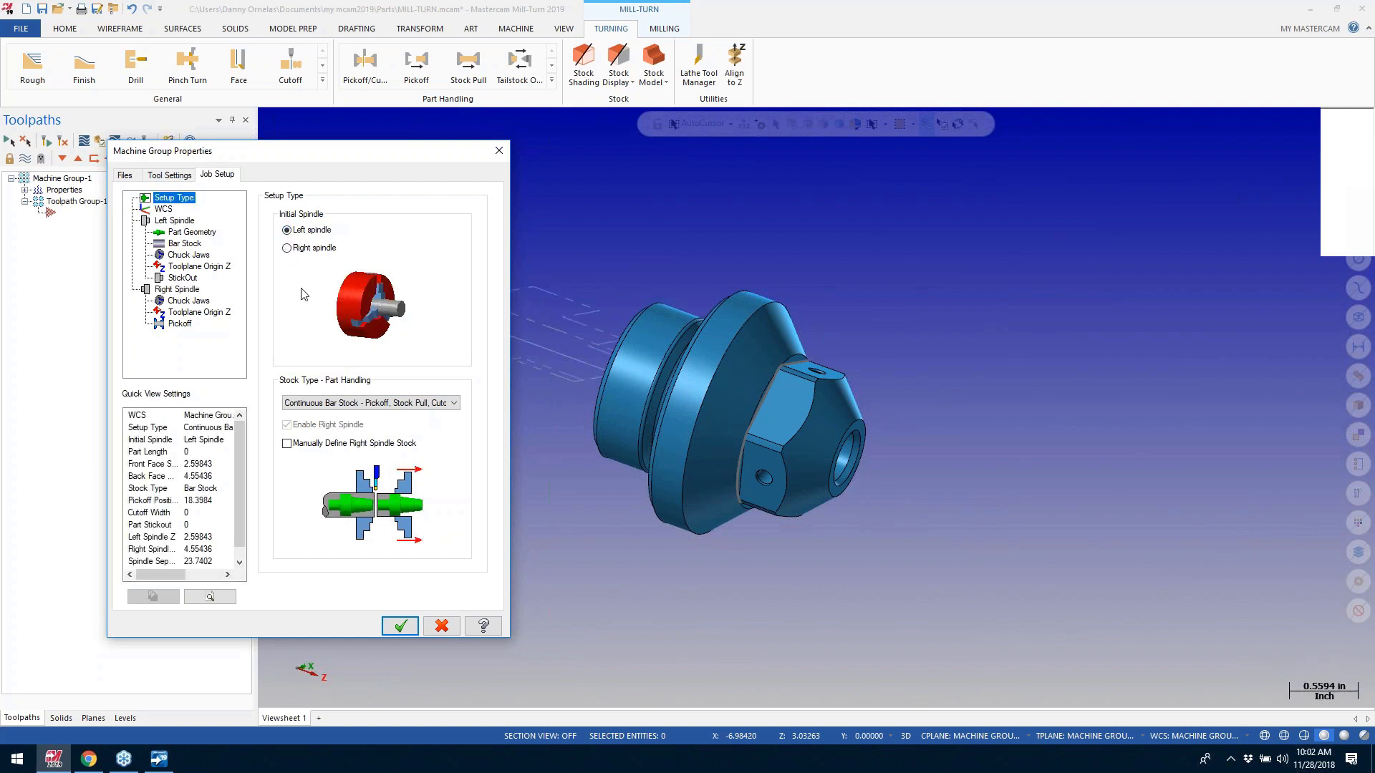
Step: Try the stock part-handling types in turn, from Continuous Bar Stock - Pickoff, Cutoff to Two Separate Parts
click(452, 403)
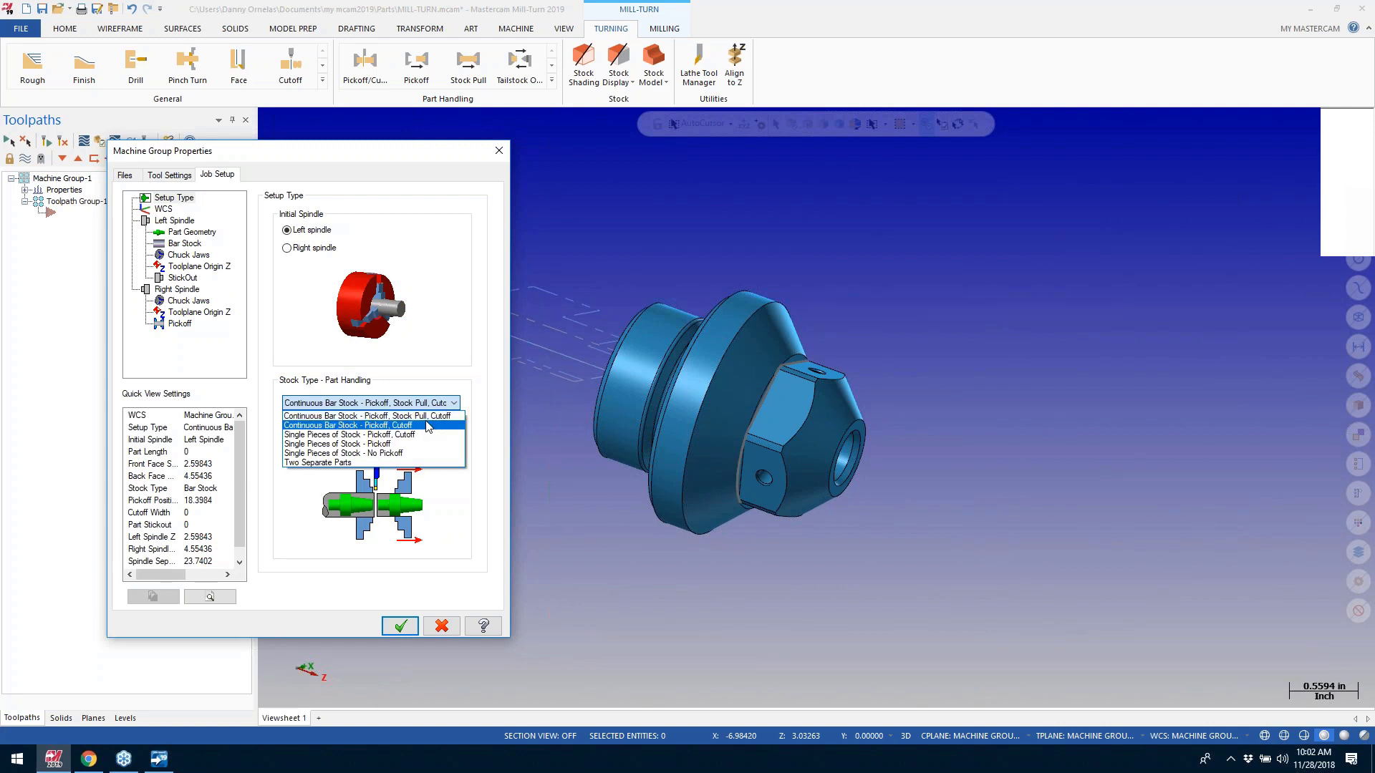
click(387, 426)
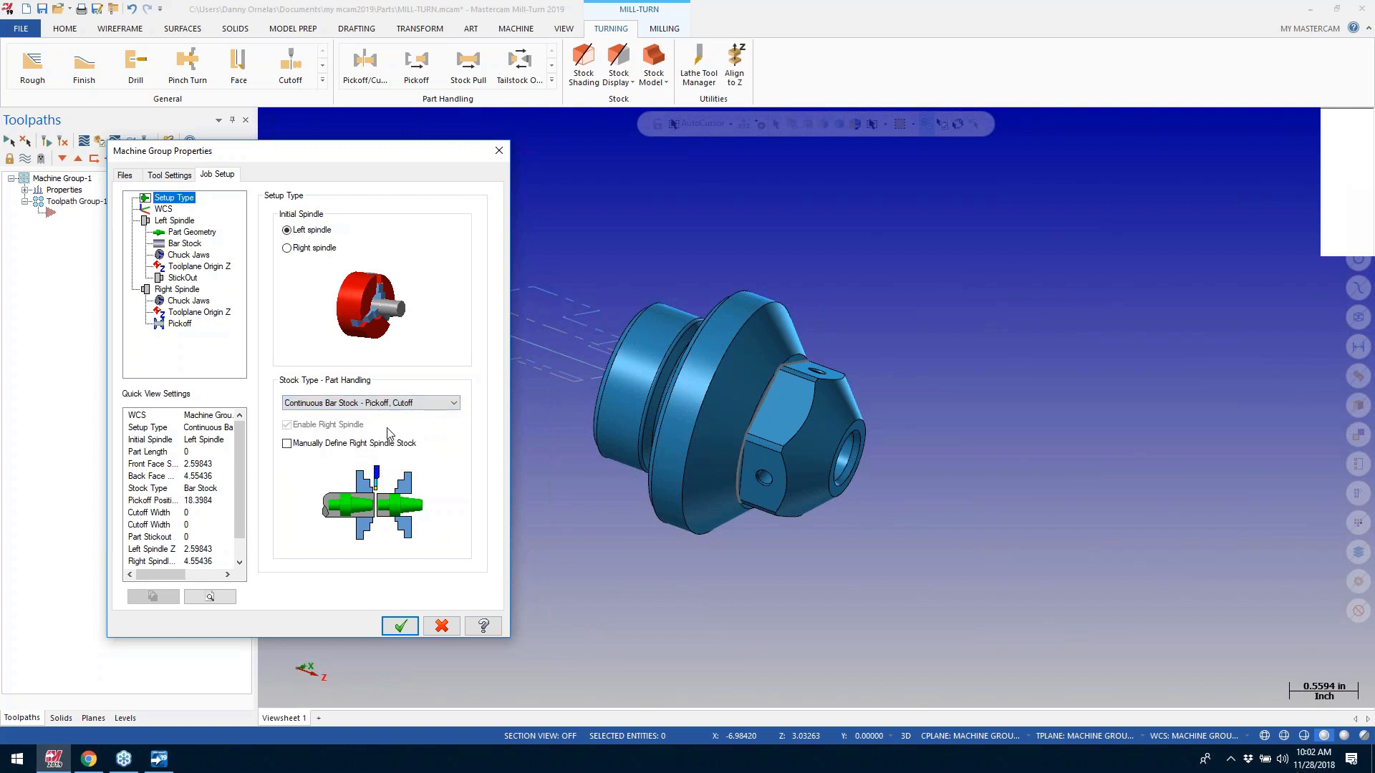
click(452, 405)
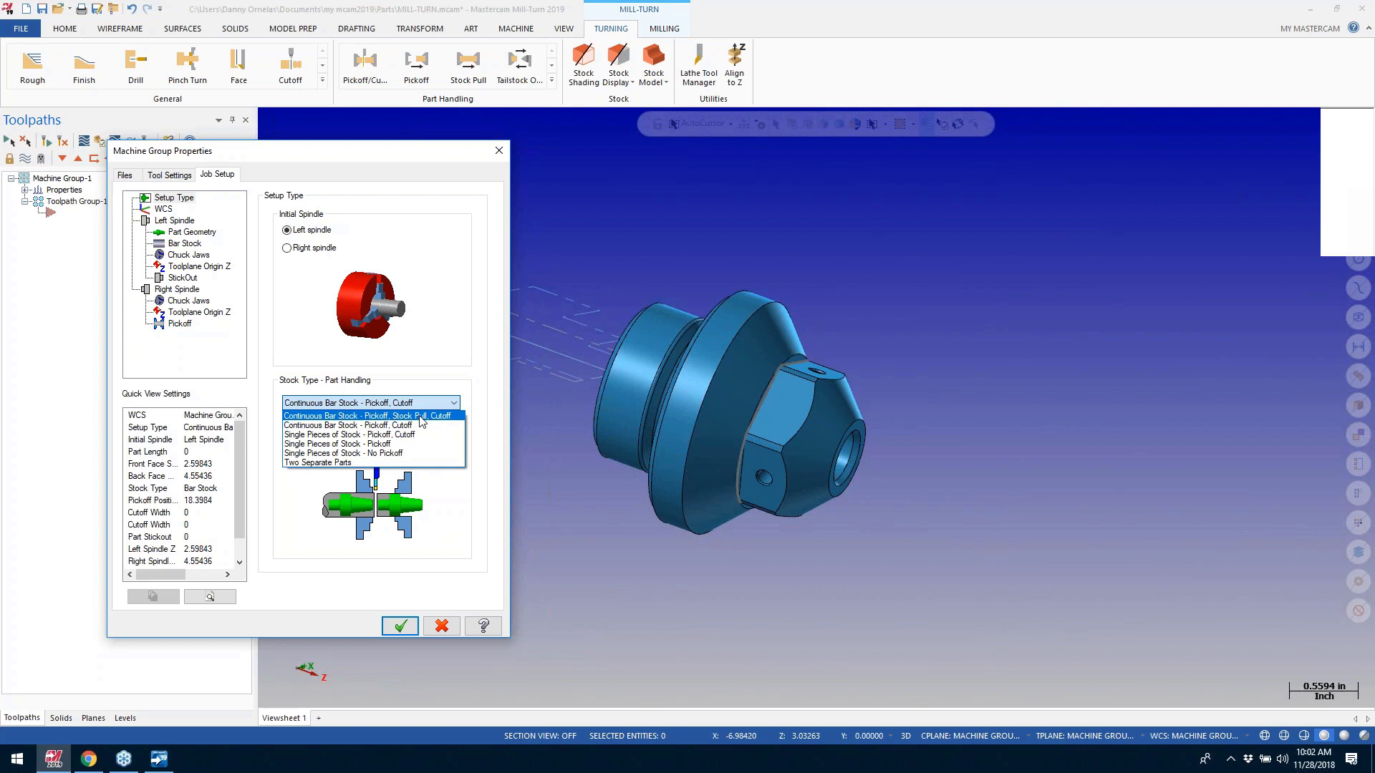
click(420, 417)
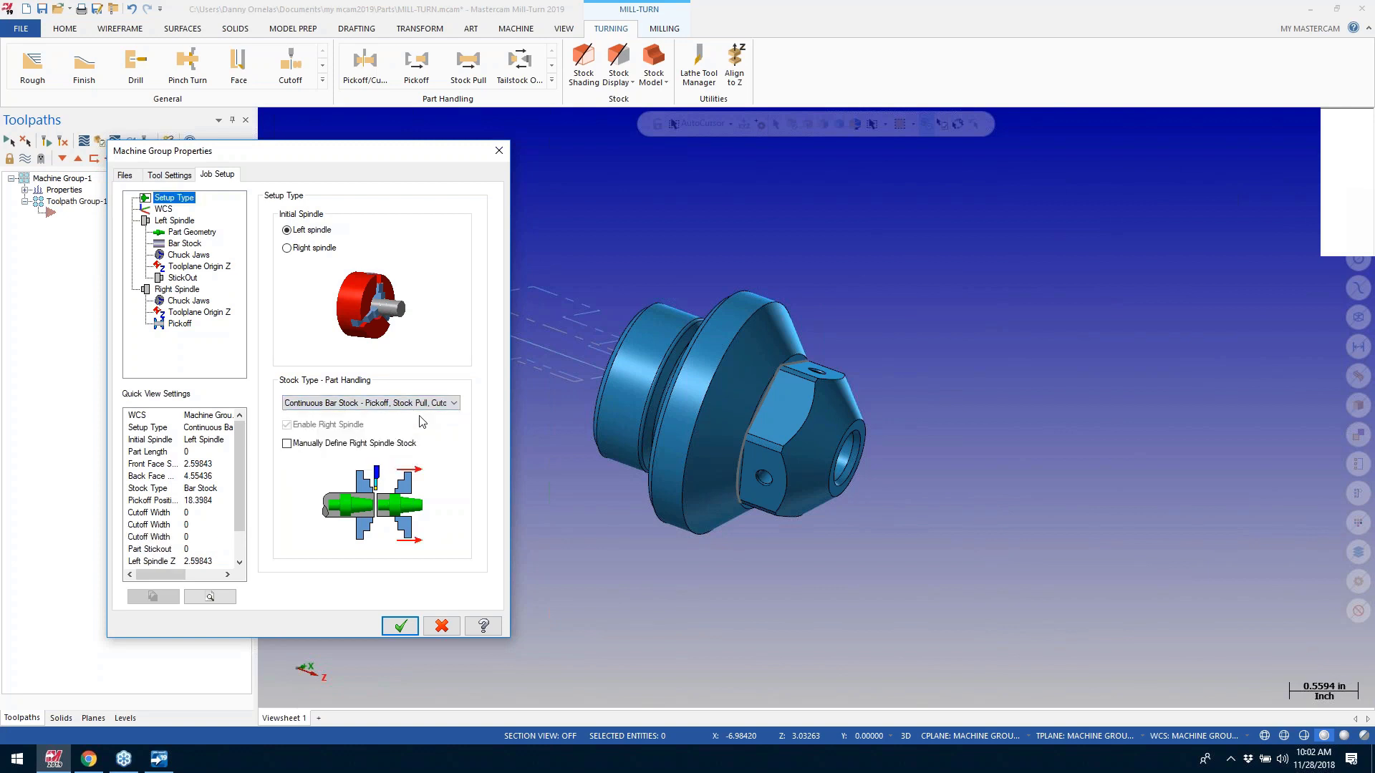
click(455, 405)
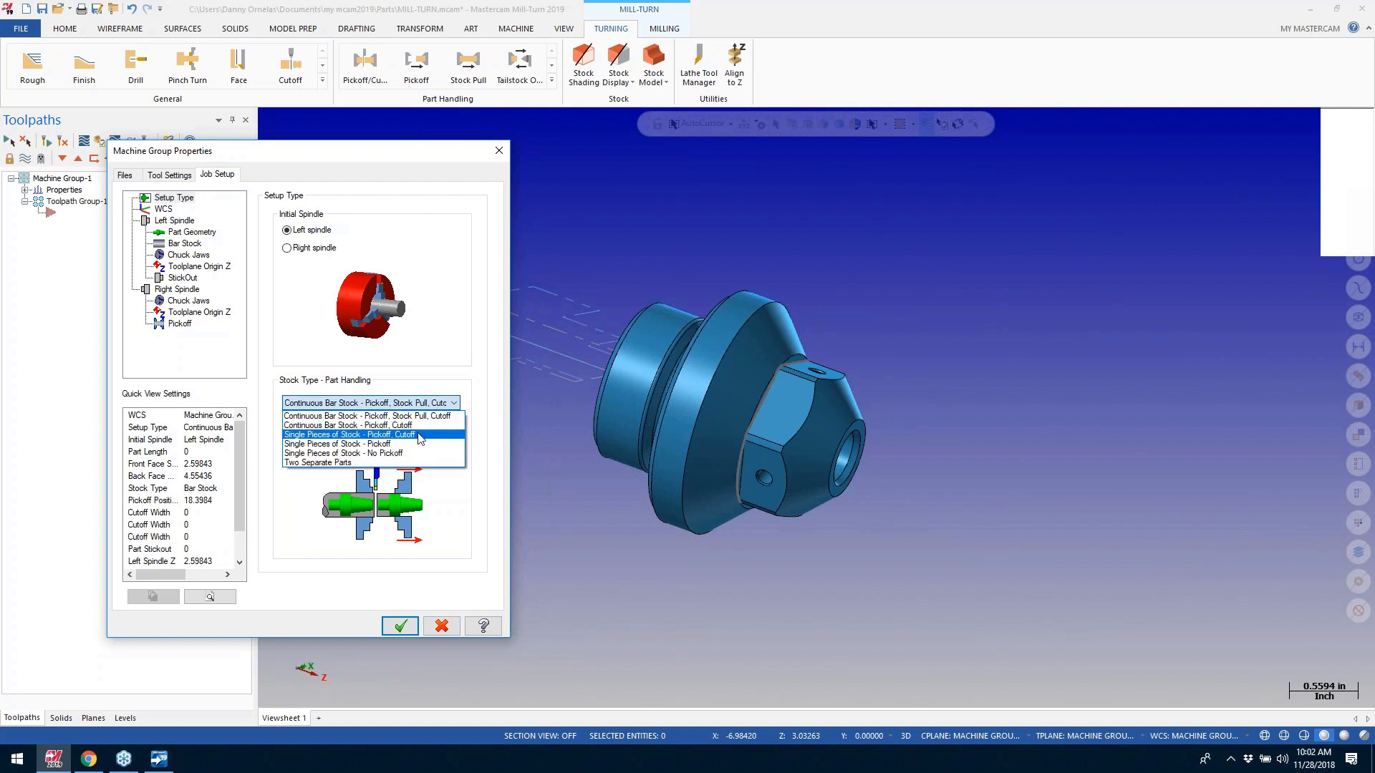
click(420, 435)
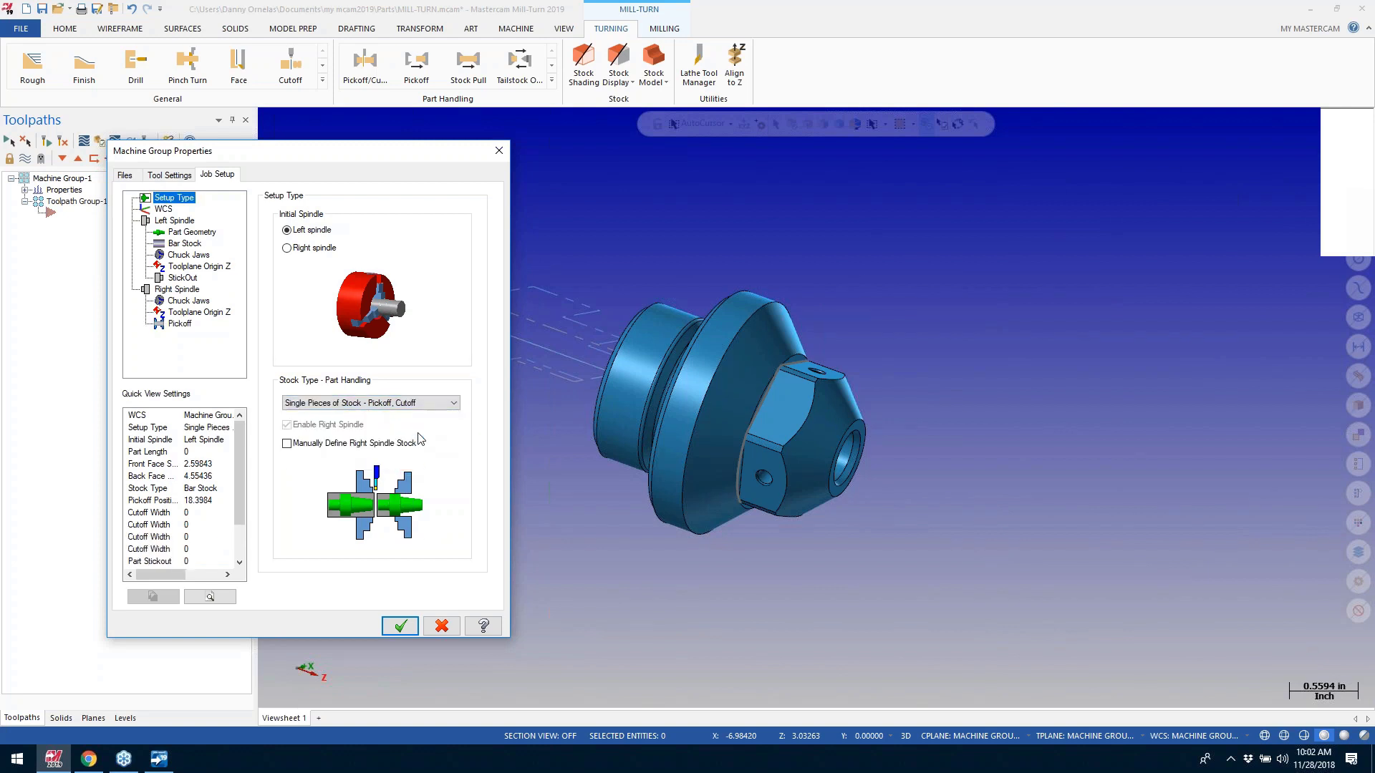
click(453, 403)
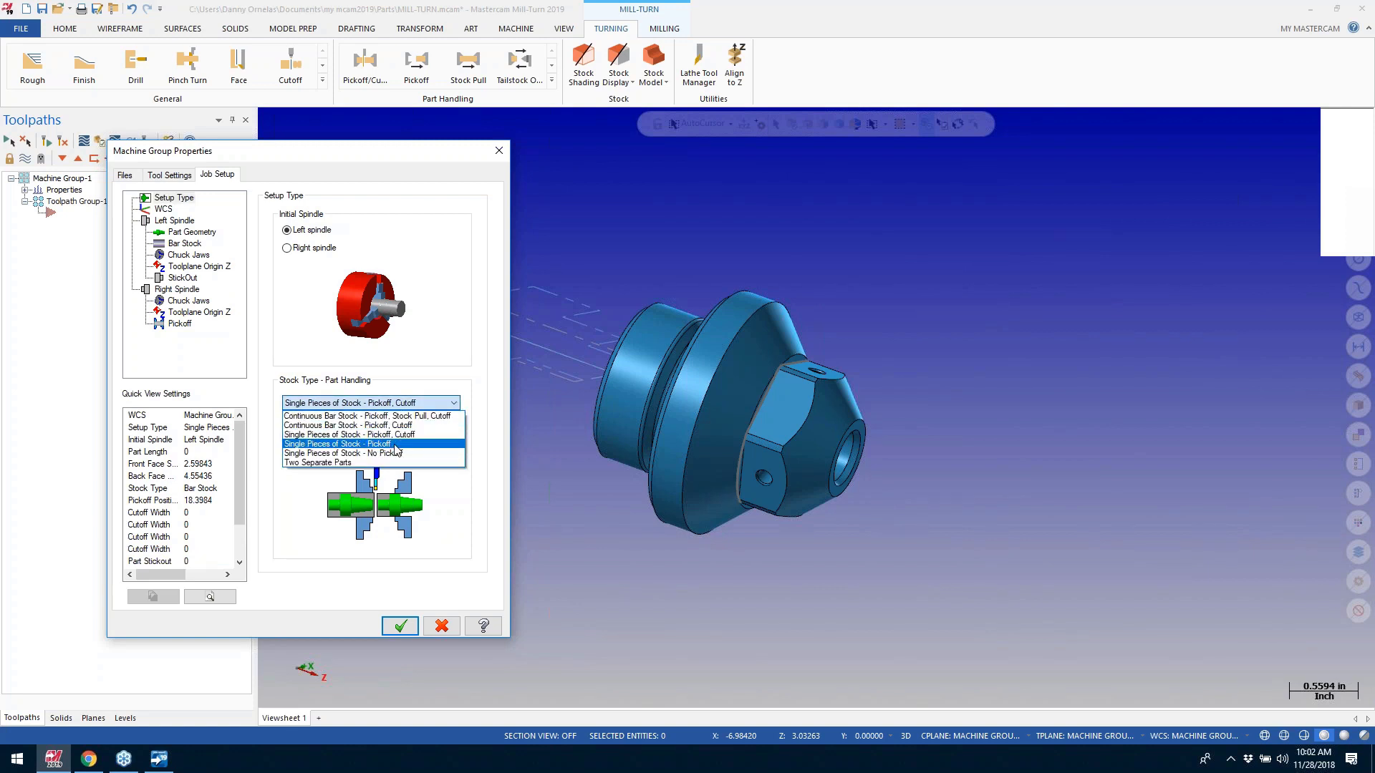
click(396, 444)
click(396, 403)
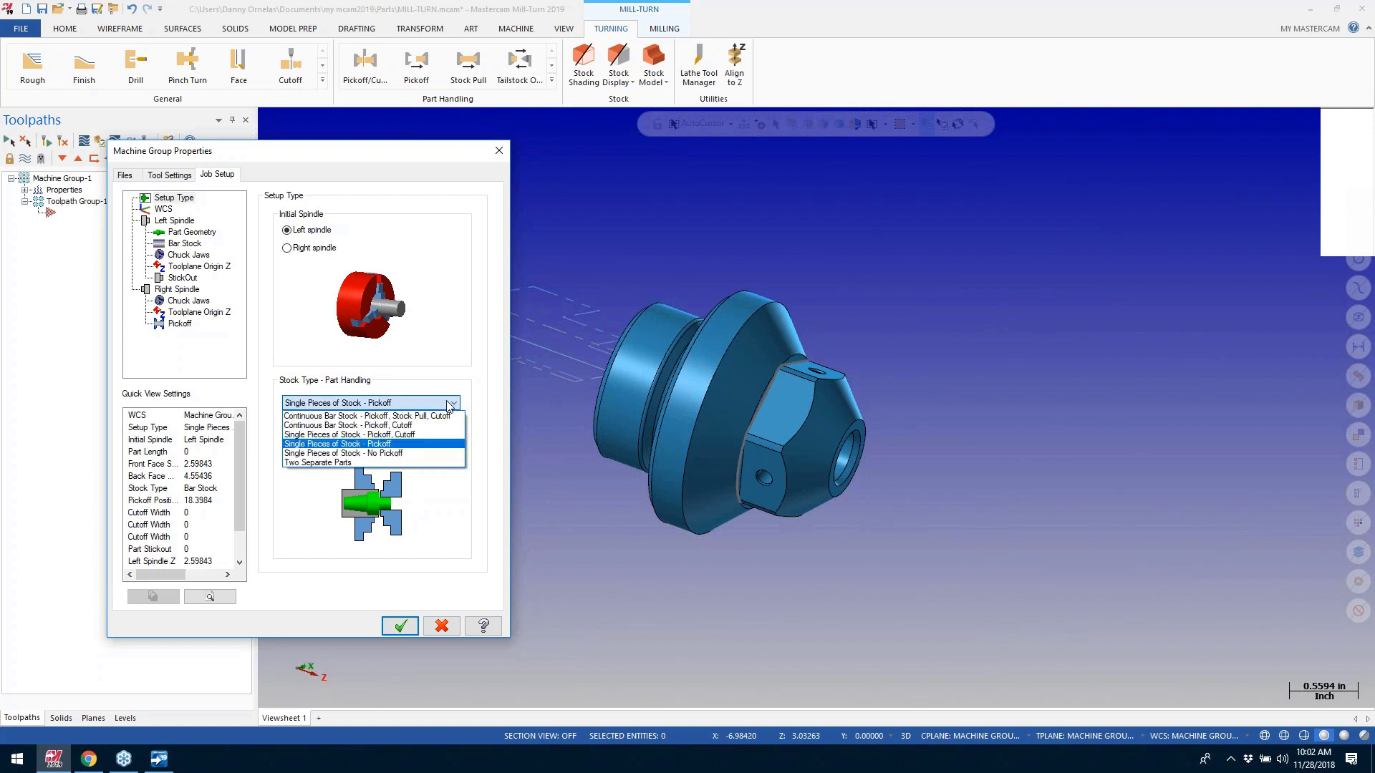
click(393, 453)
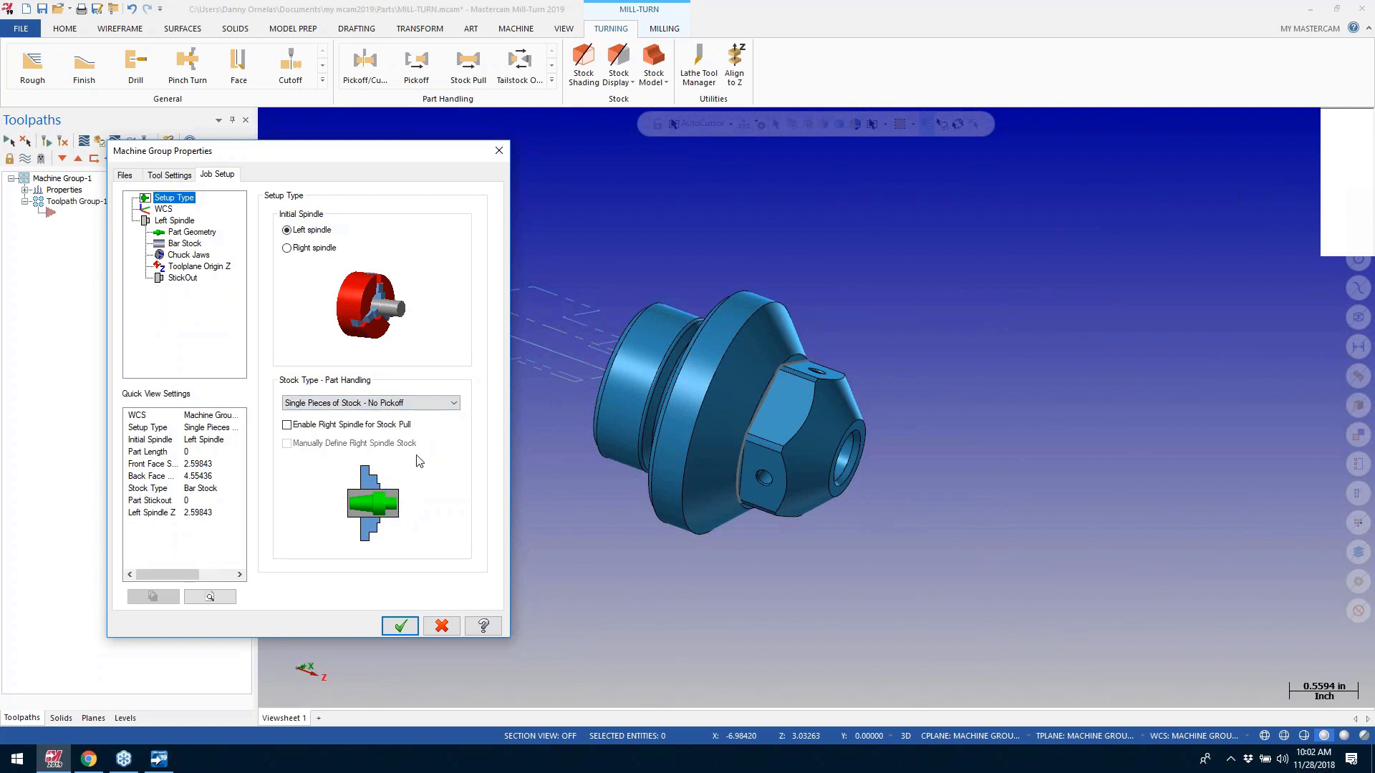
click(455, 405)
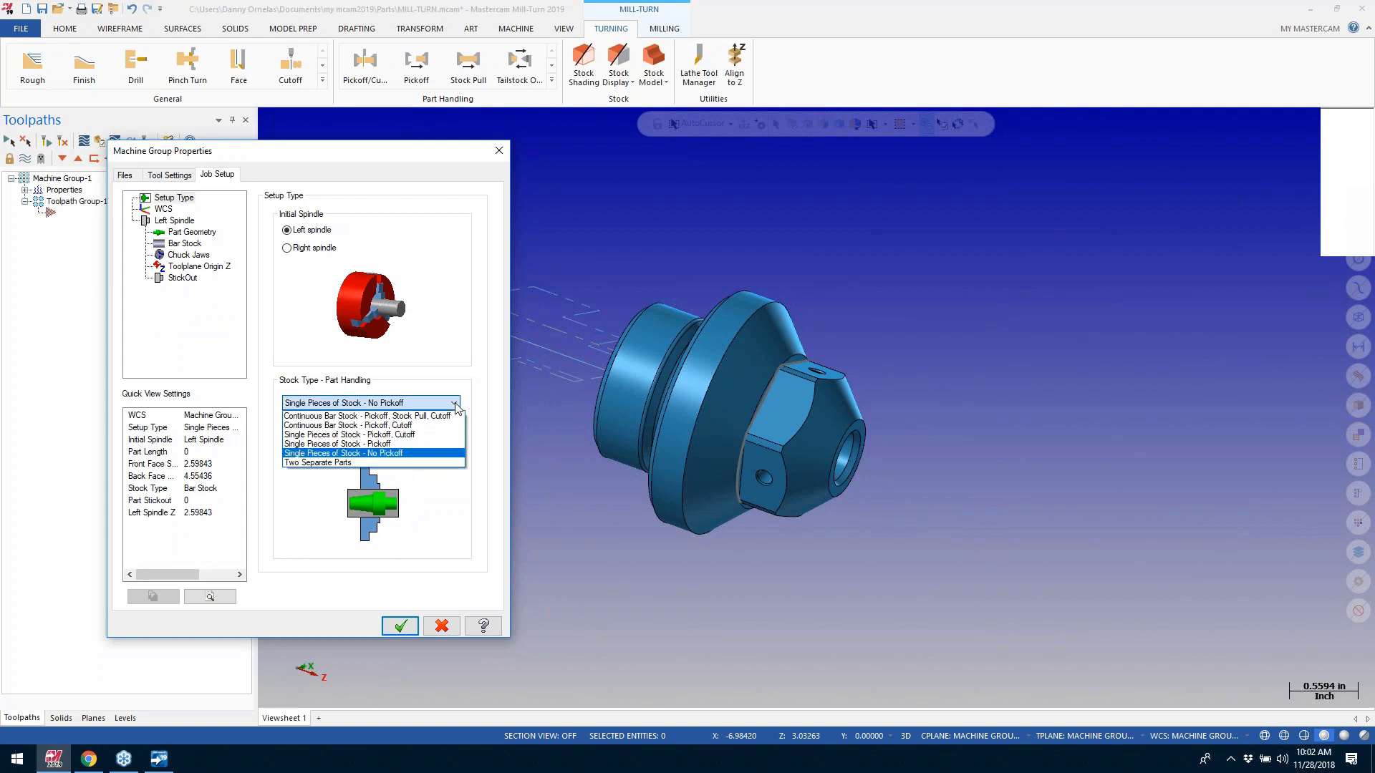
click(347, 464)
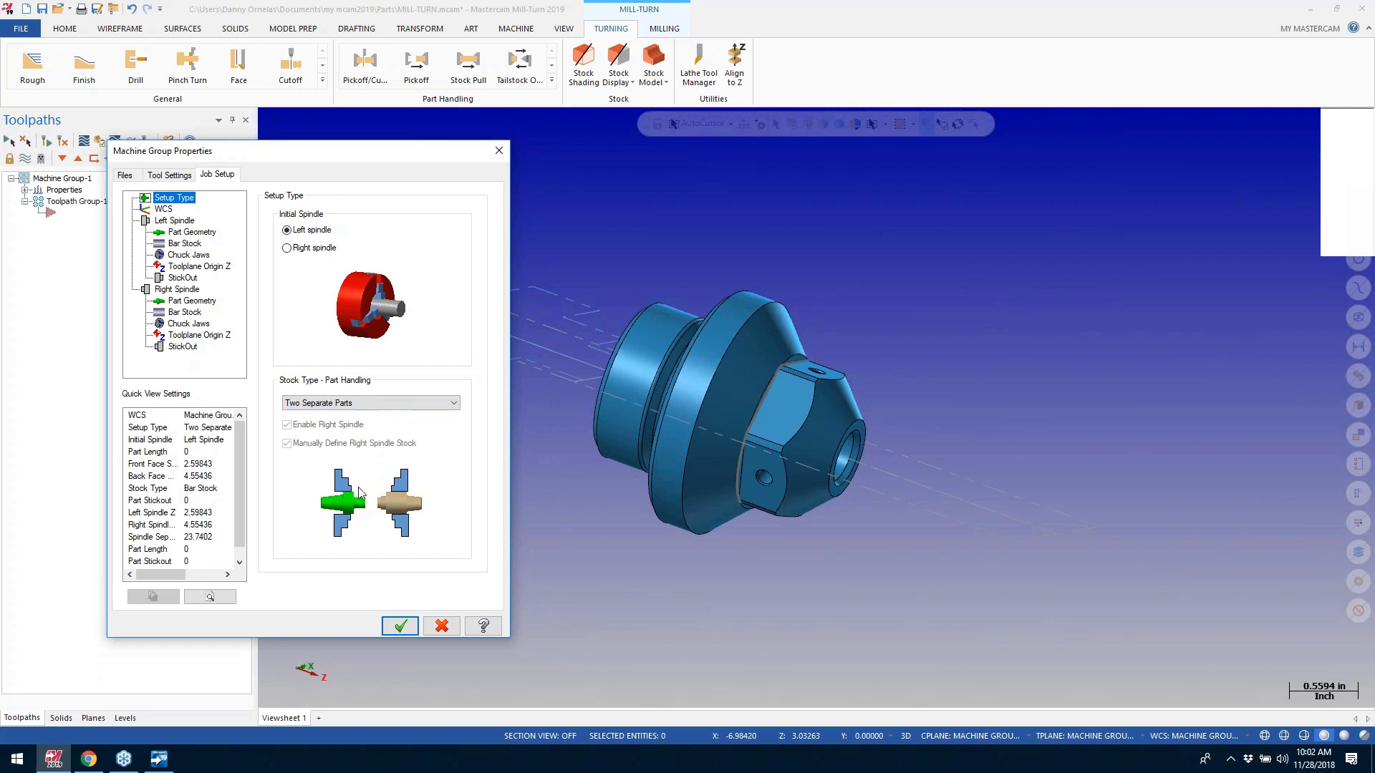
Step: Set the part handling to Continuous Bar Stock - Pickoff, Stock Pull, Cutoff and name the machine group WEBINAR
click(415, 403)
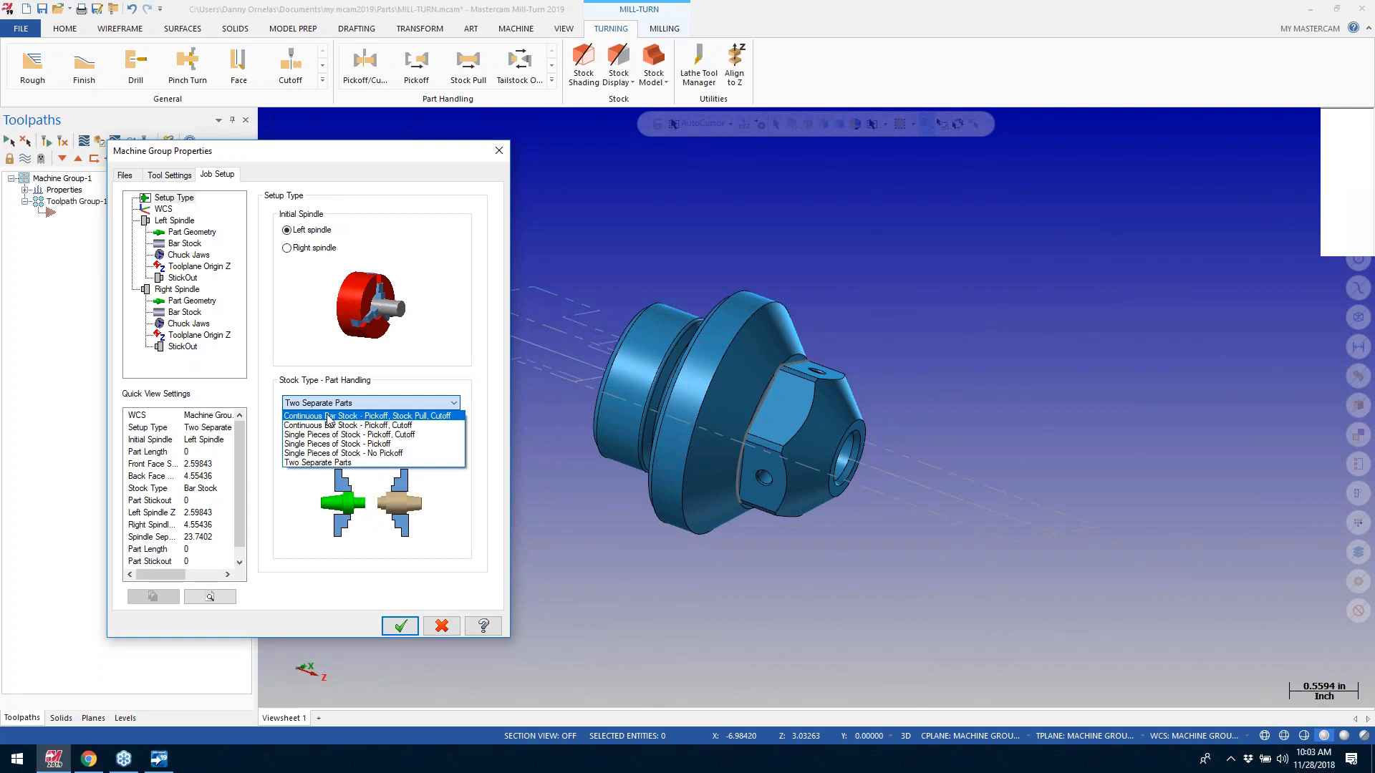
click(329, 416)
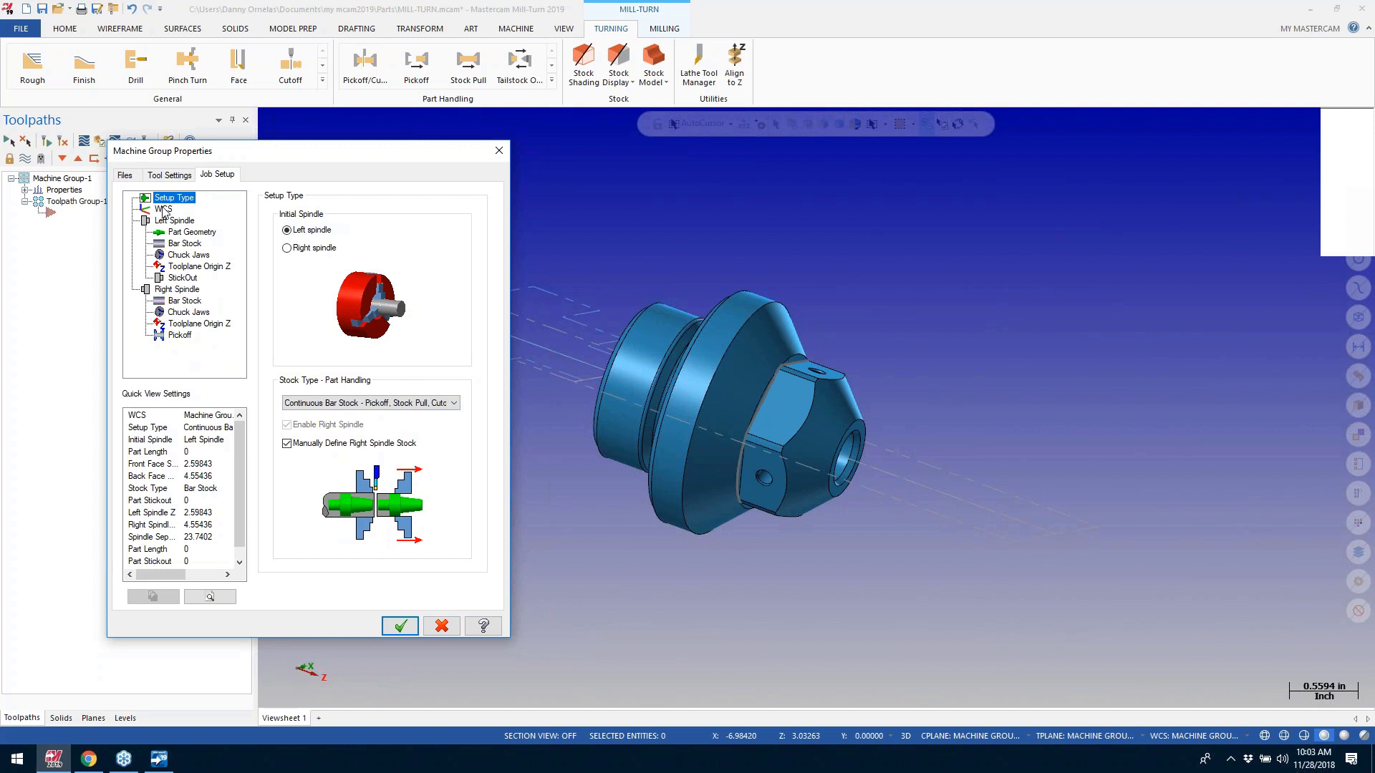
click(164, 210)
drag(401, 199, 321, 205)
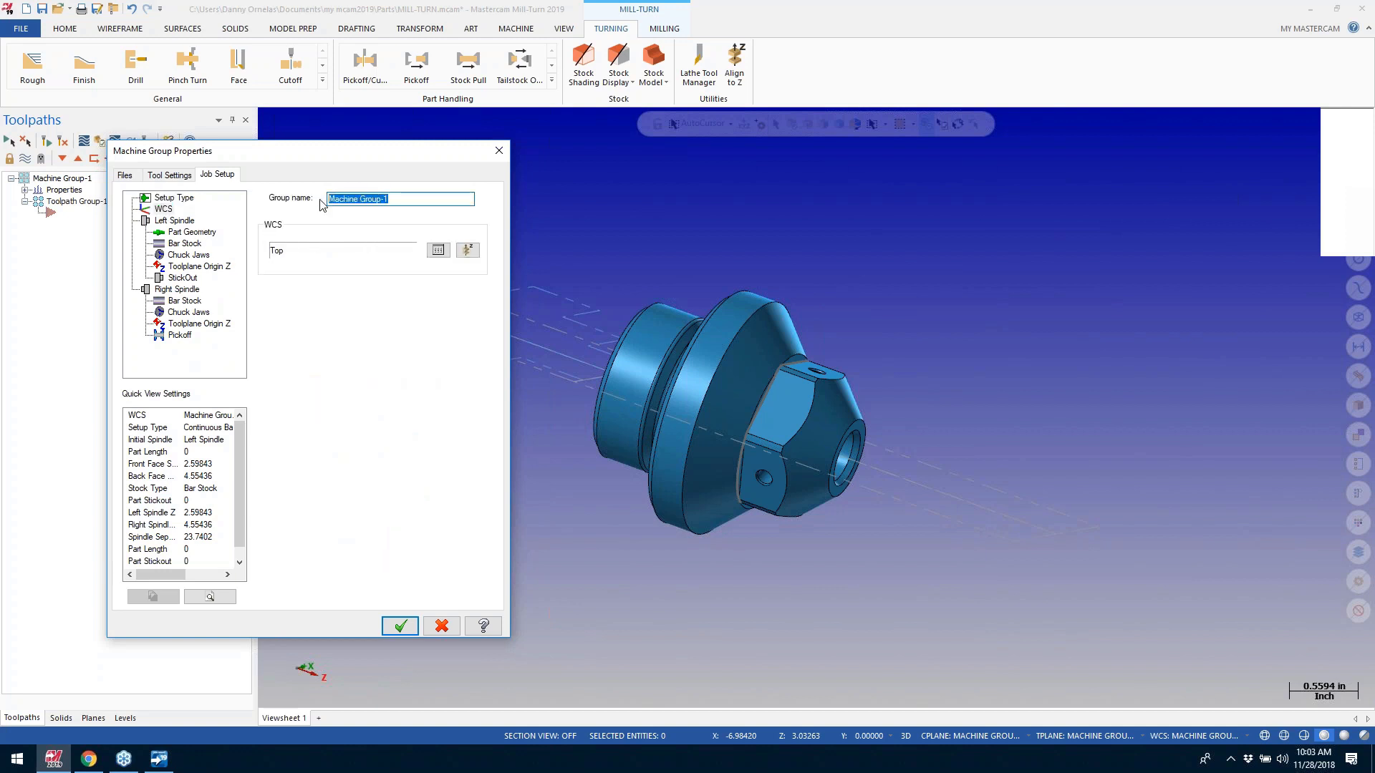
text(WEBINAR)
Step: Select the whole solid in Top view as the left spindle part geometry, with right spindle geometry offset by 100
click(186, 229)
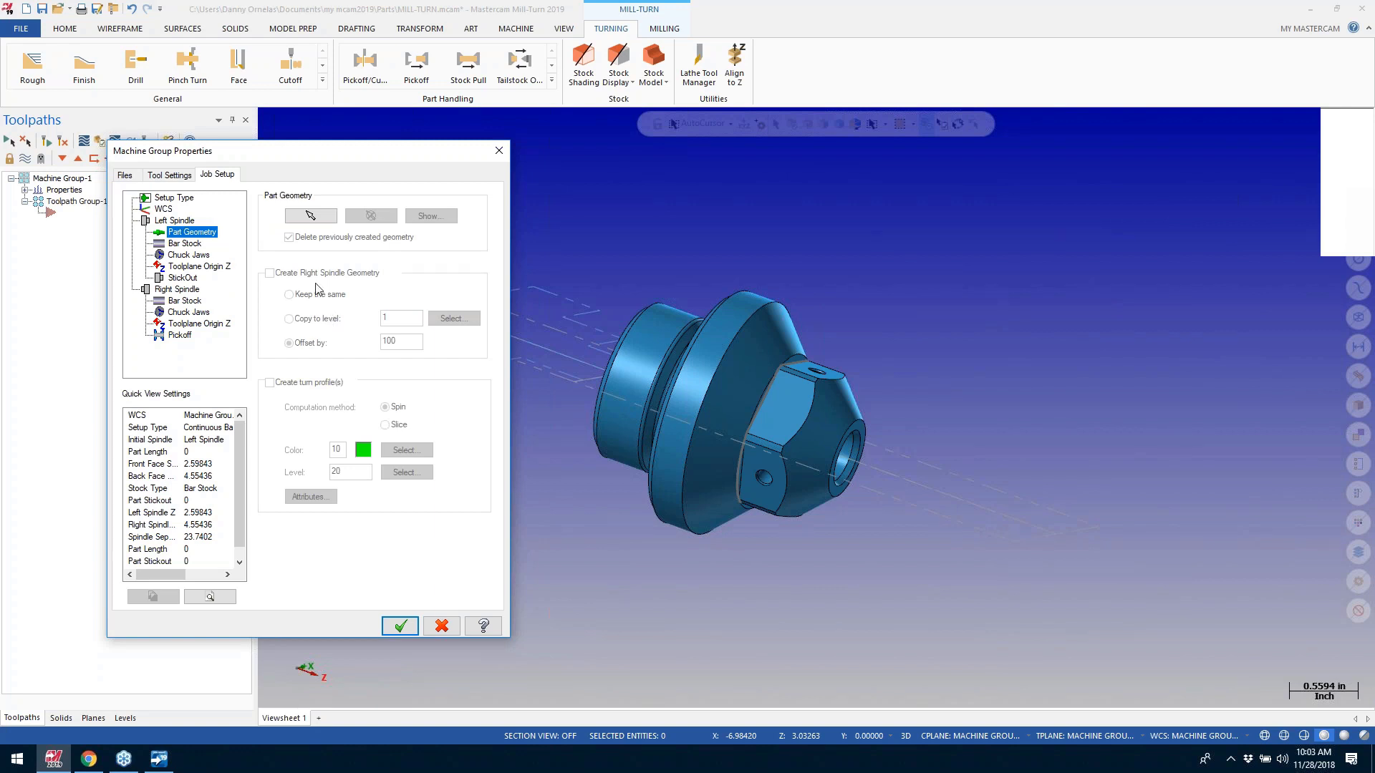
click(311, 217)
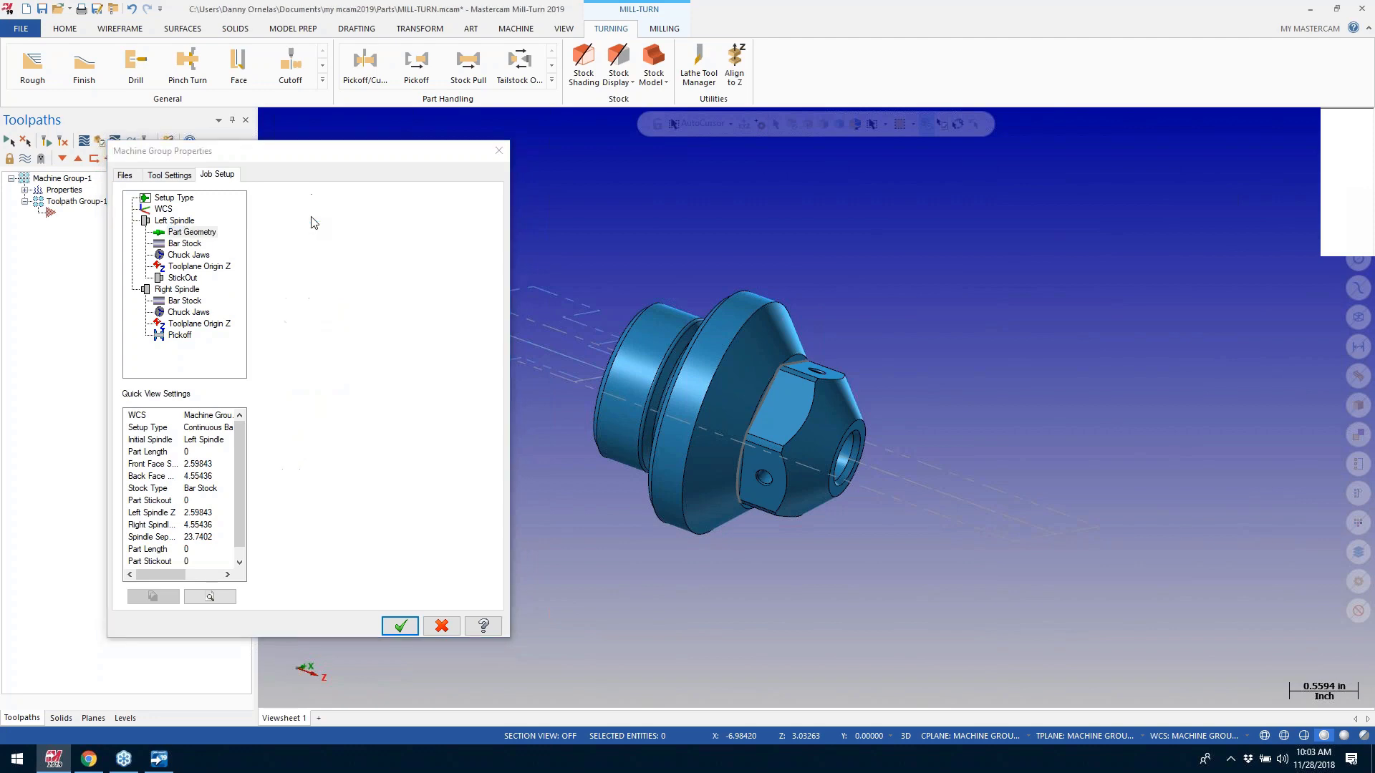
right_click(452, 248)
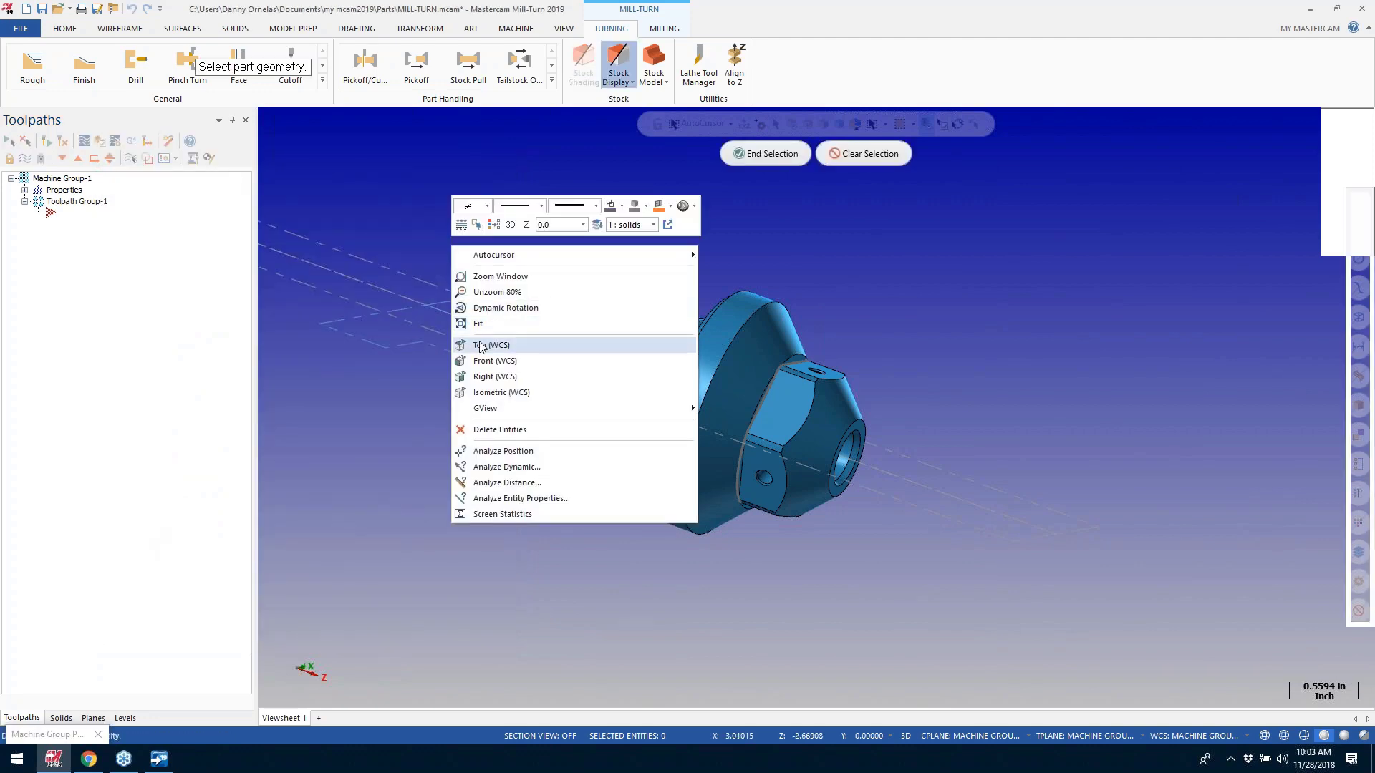
click(483, 346)
drag(429, 329, 562, 482)
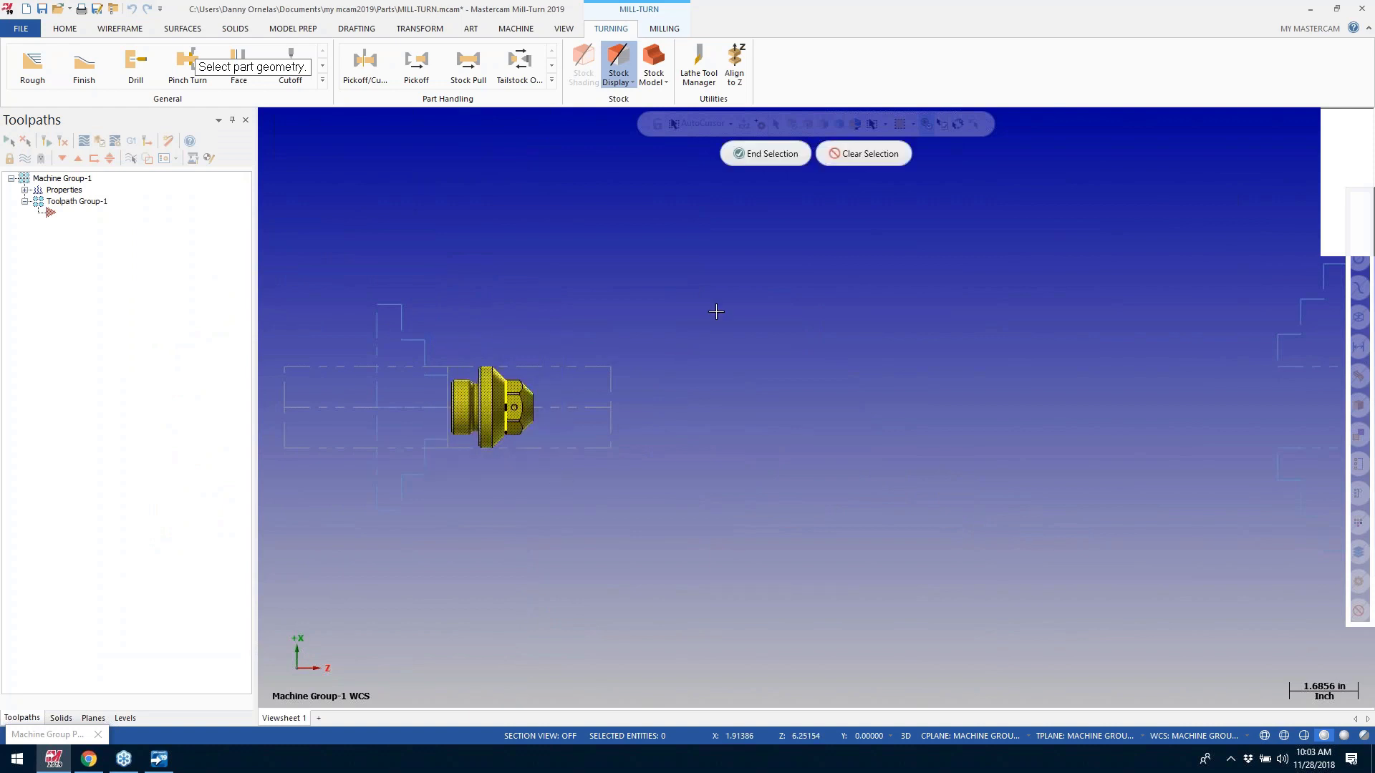
click(775, 154)
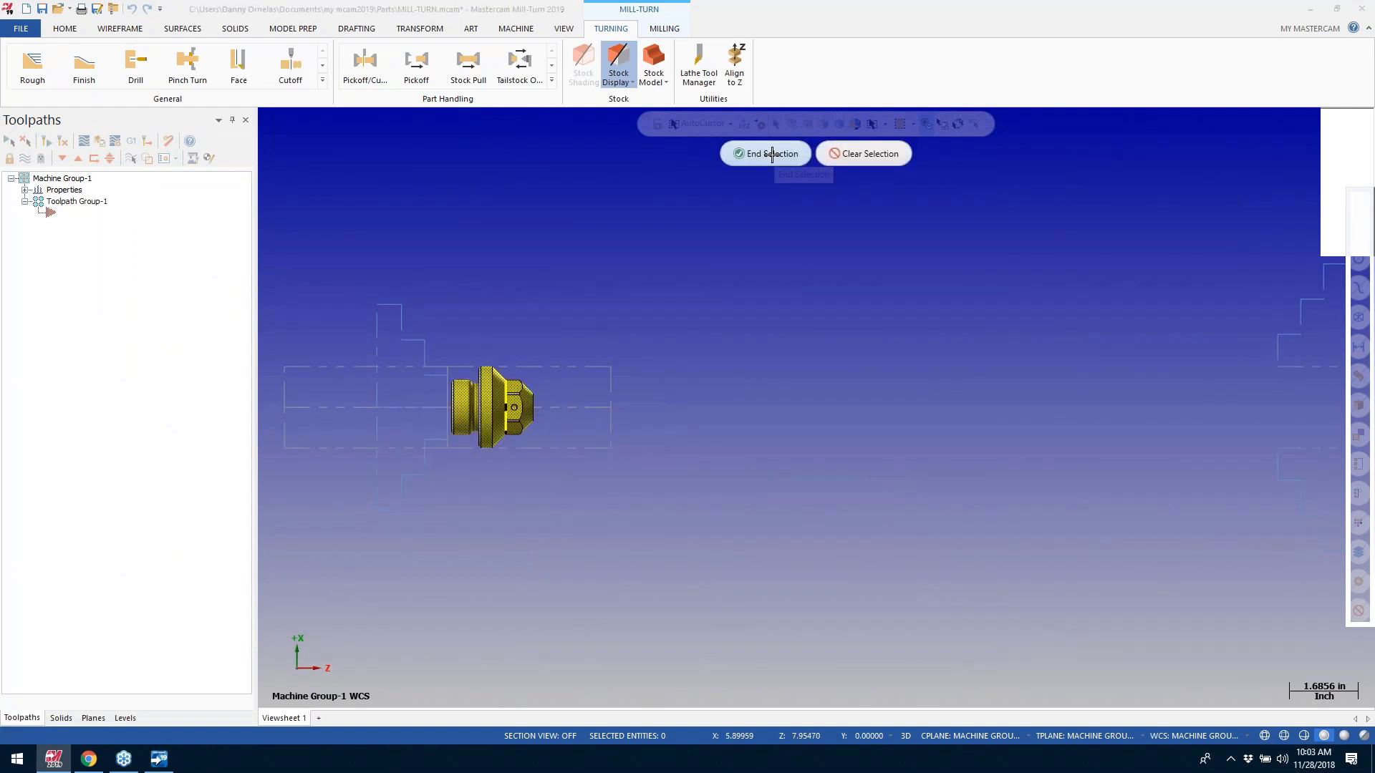
drag(386, 198, 909, 168)
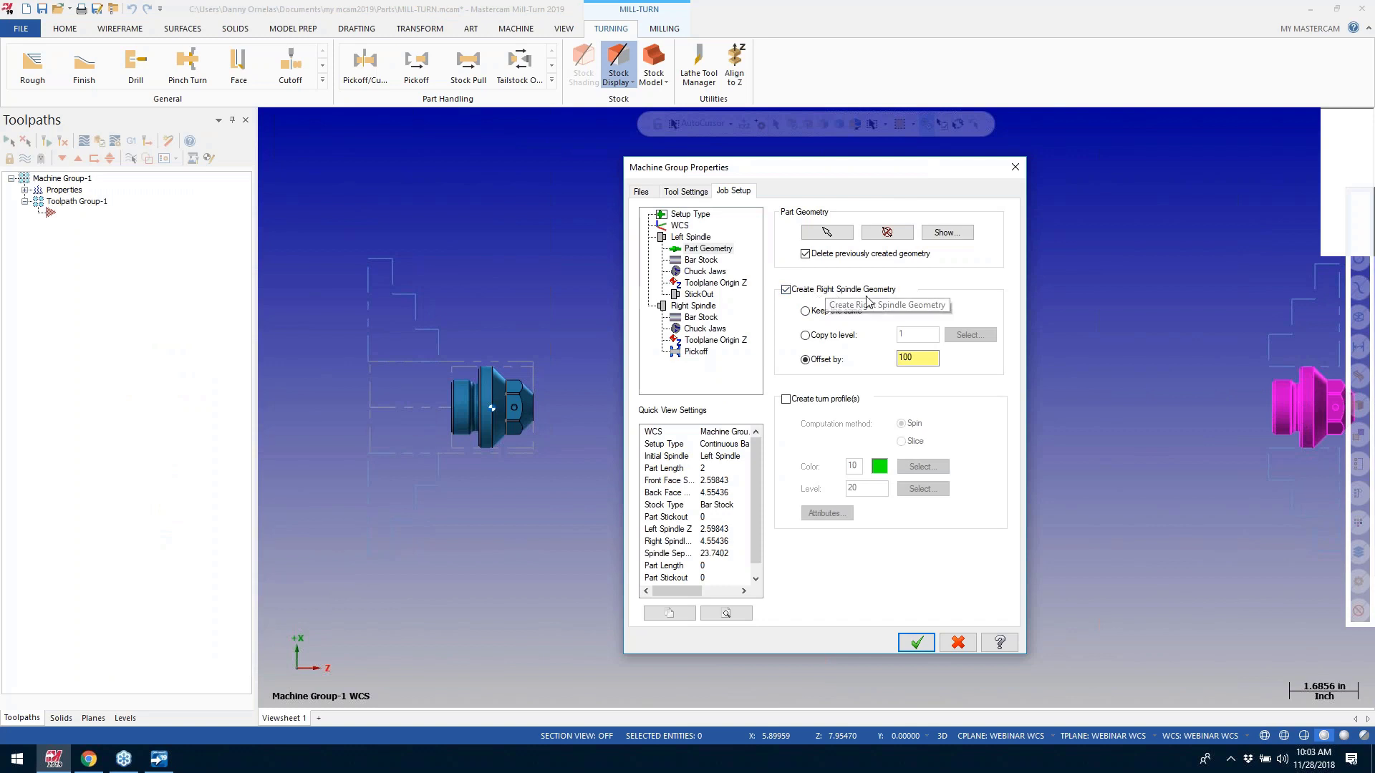
Step: Enable turn profile creation with the Spin method and set the profile color to red, number 12
click(786, 399)
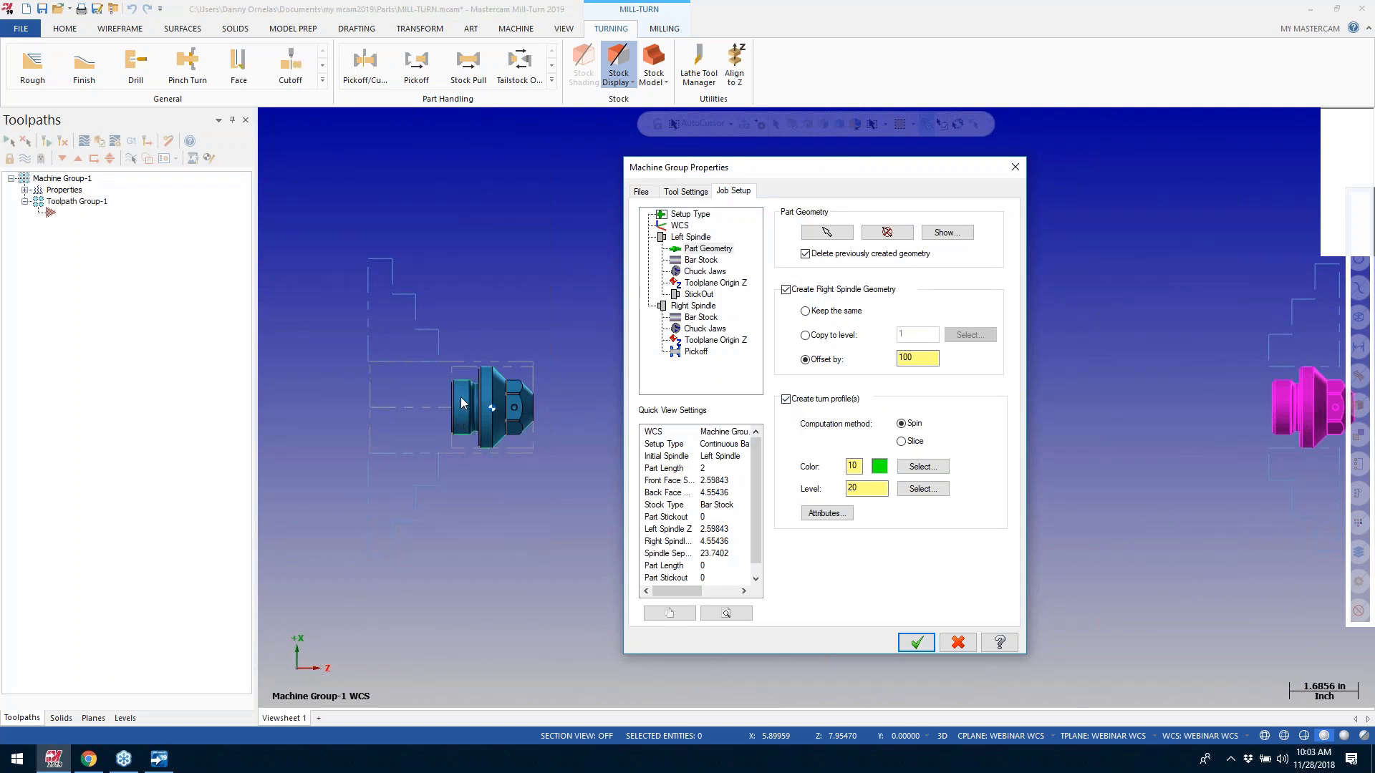
click(922, 467)
click(580, 231)
click(577, 493)
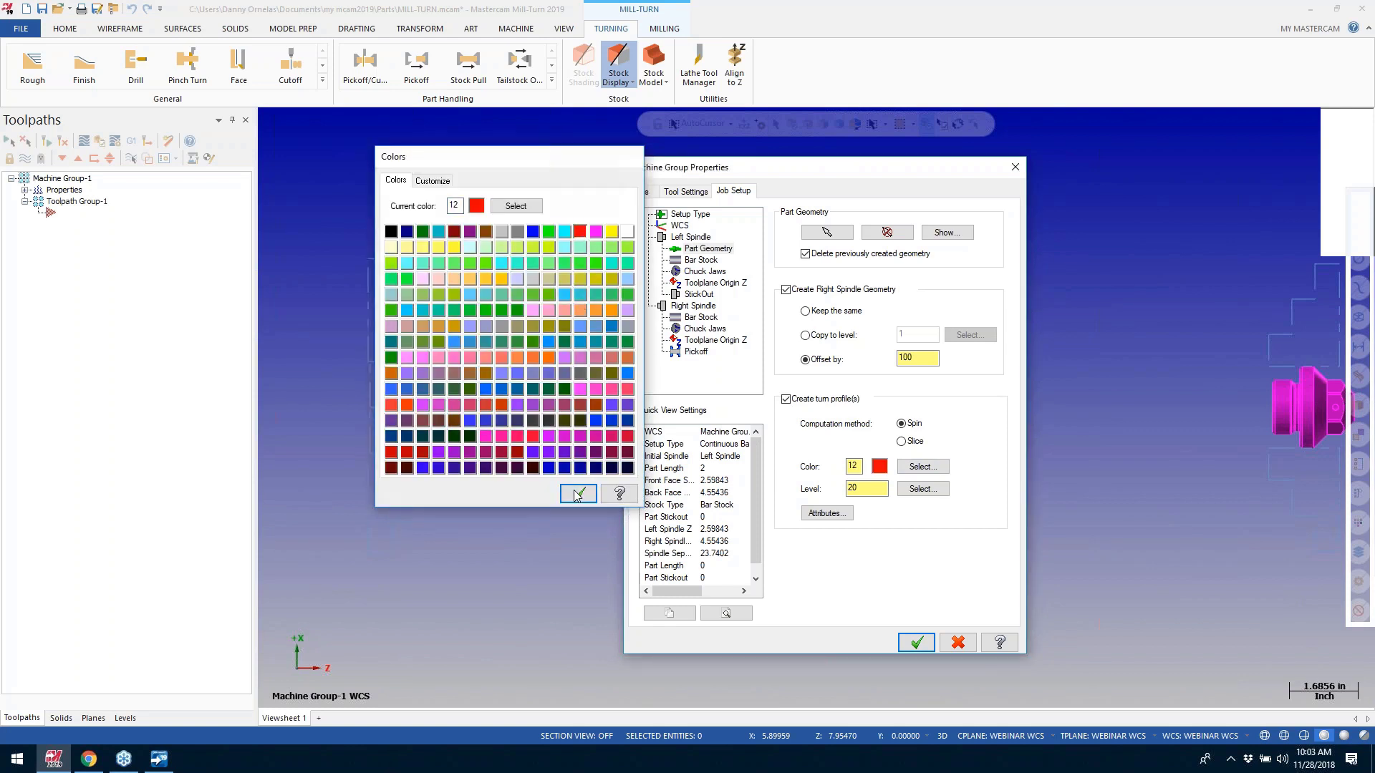
Step: Enable the line width attribute for the turn profile and set it to the second-thickest line
click(824, 513)
drag(96, 142, 521, 208)
click(445, 460)
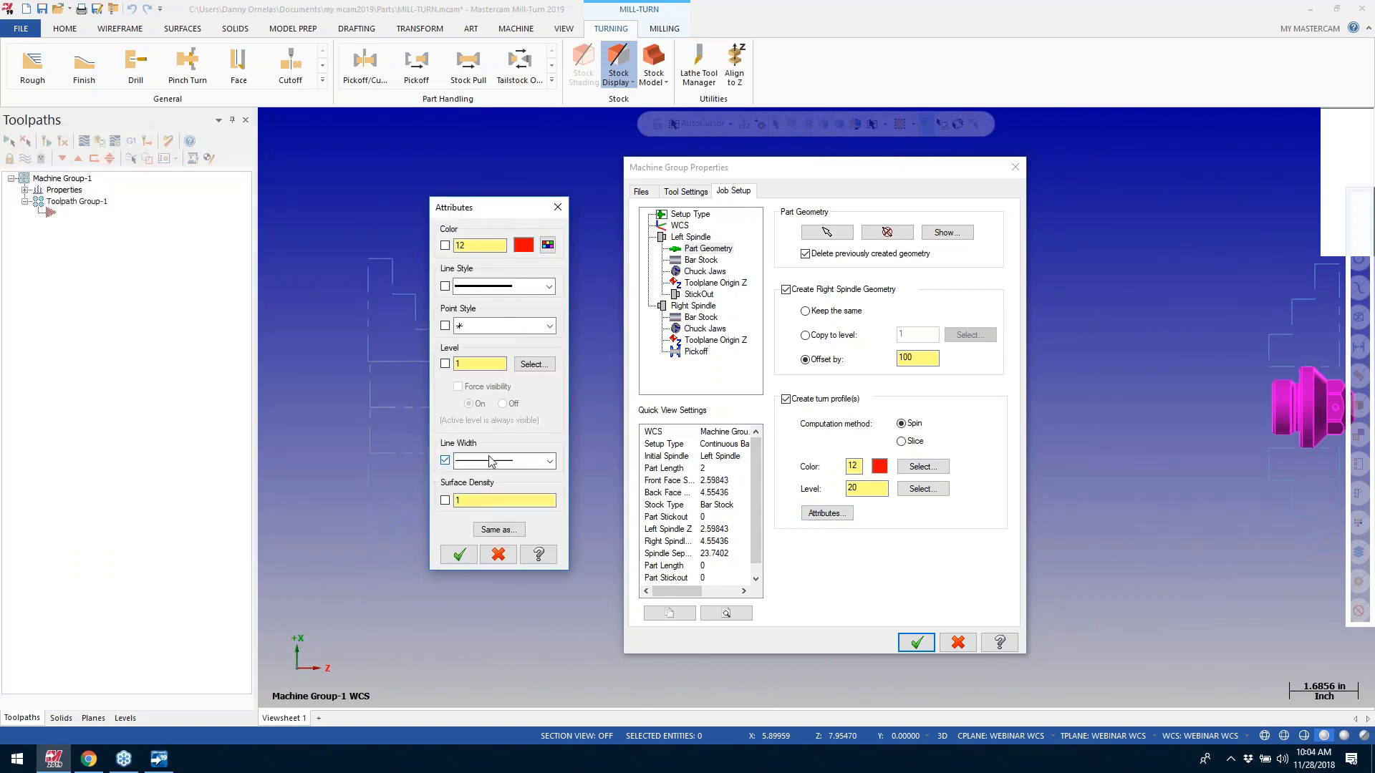
click(550, 462)
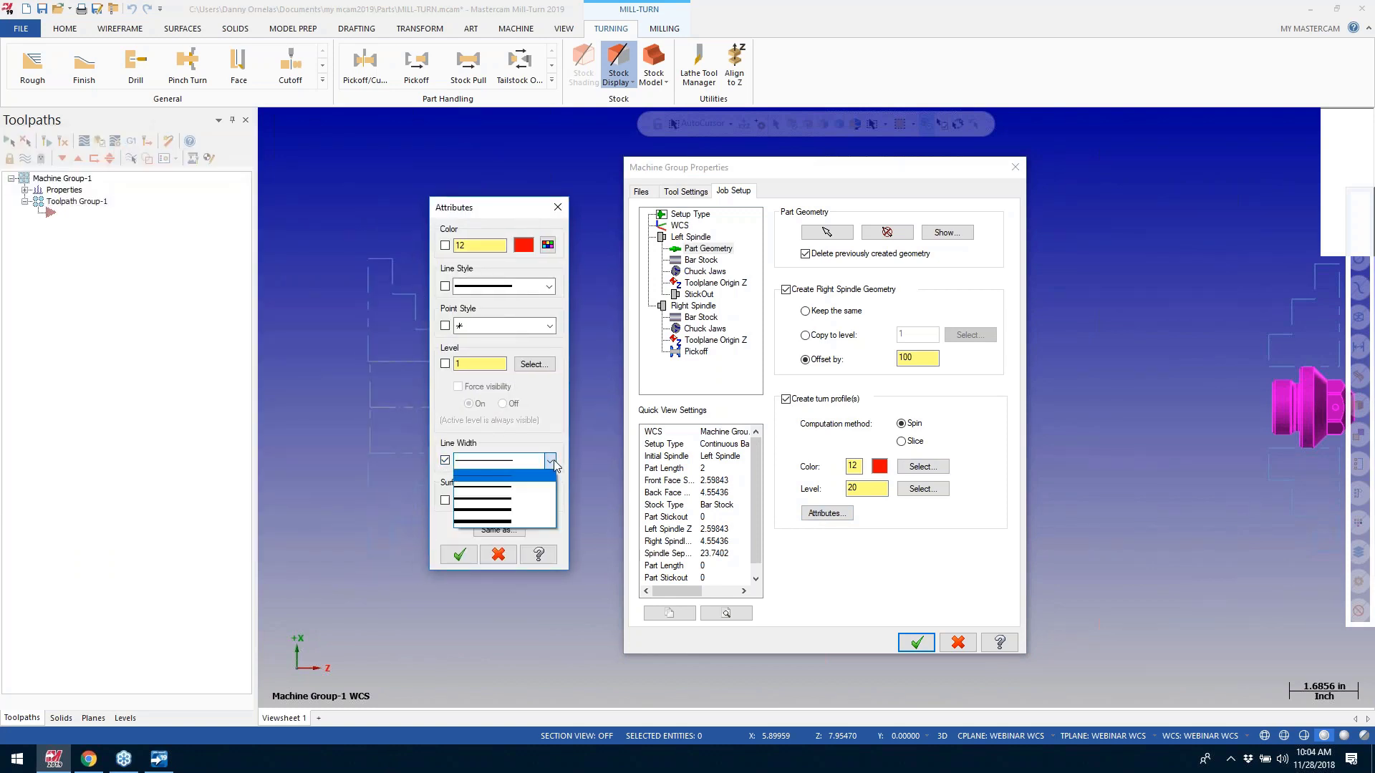
click(492, 511)
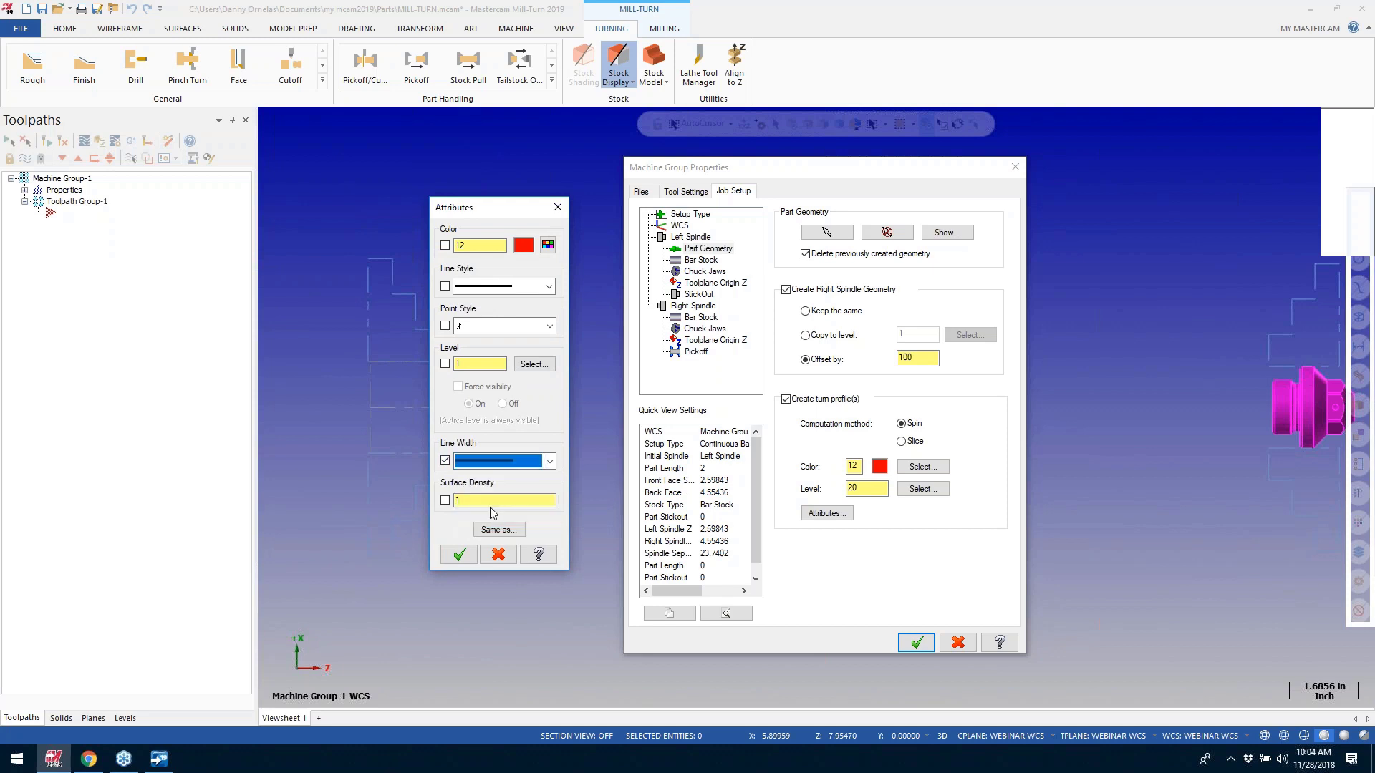
click(458, 554)
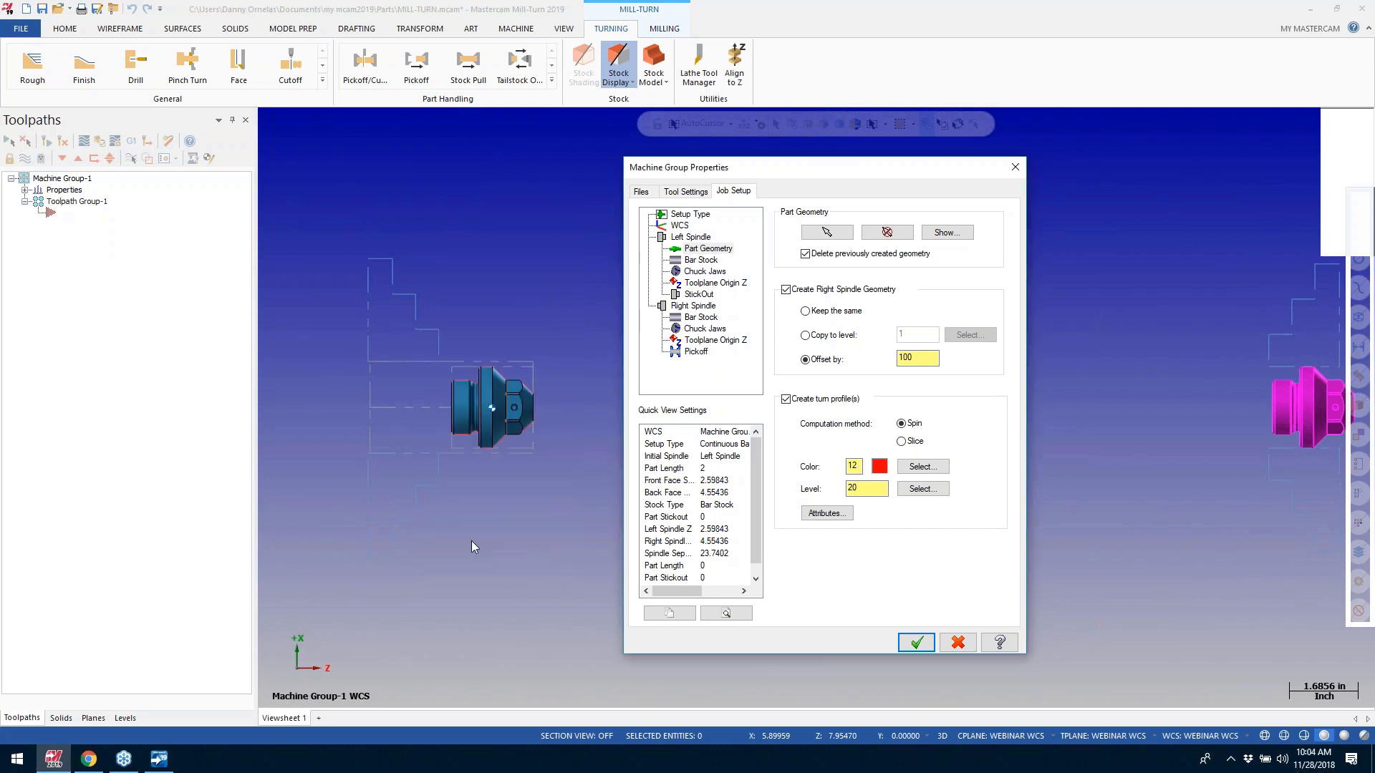
Step: Set the number of parts to 5 in the left spindle's bar stock definition
click(692, 262)
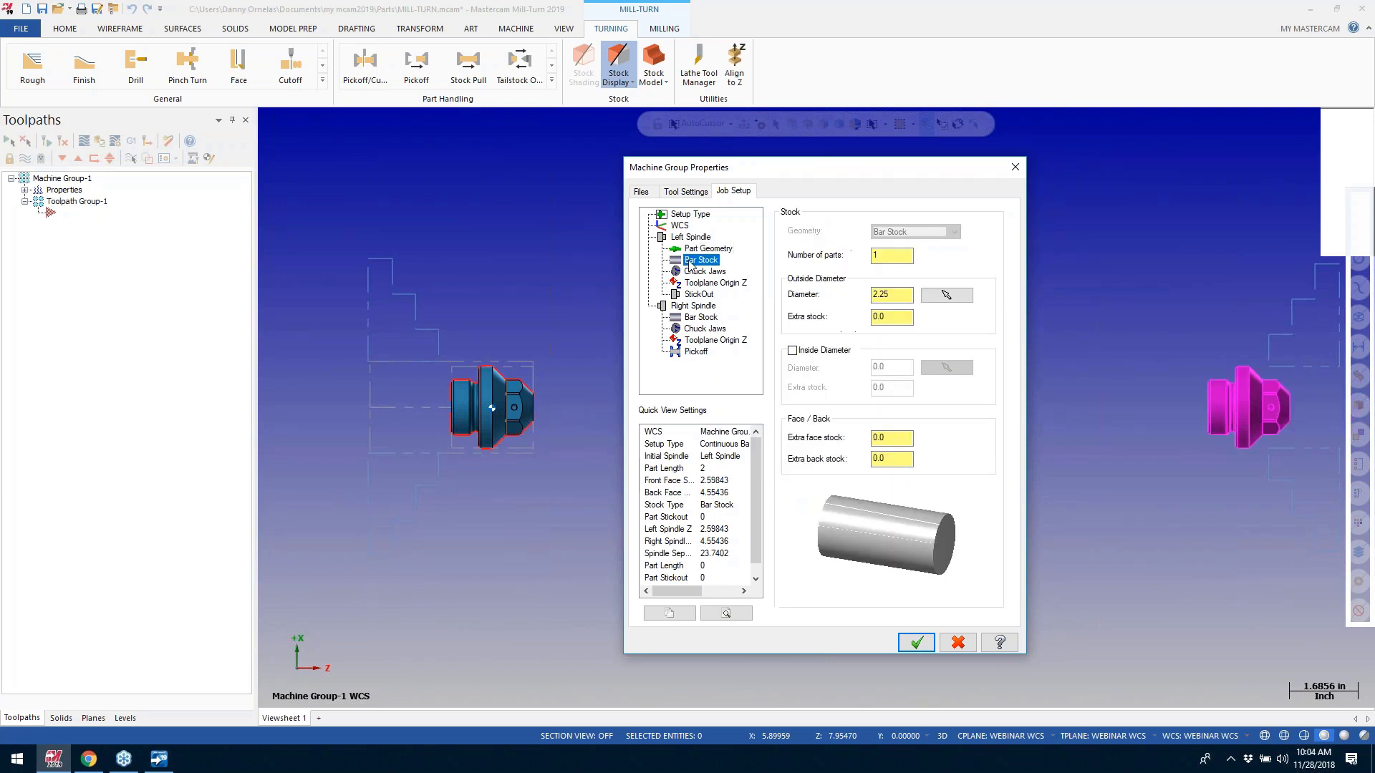
double_click(887, 254)
text(5)
key(Return)
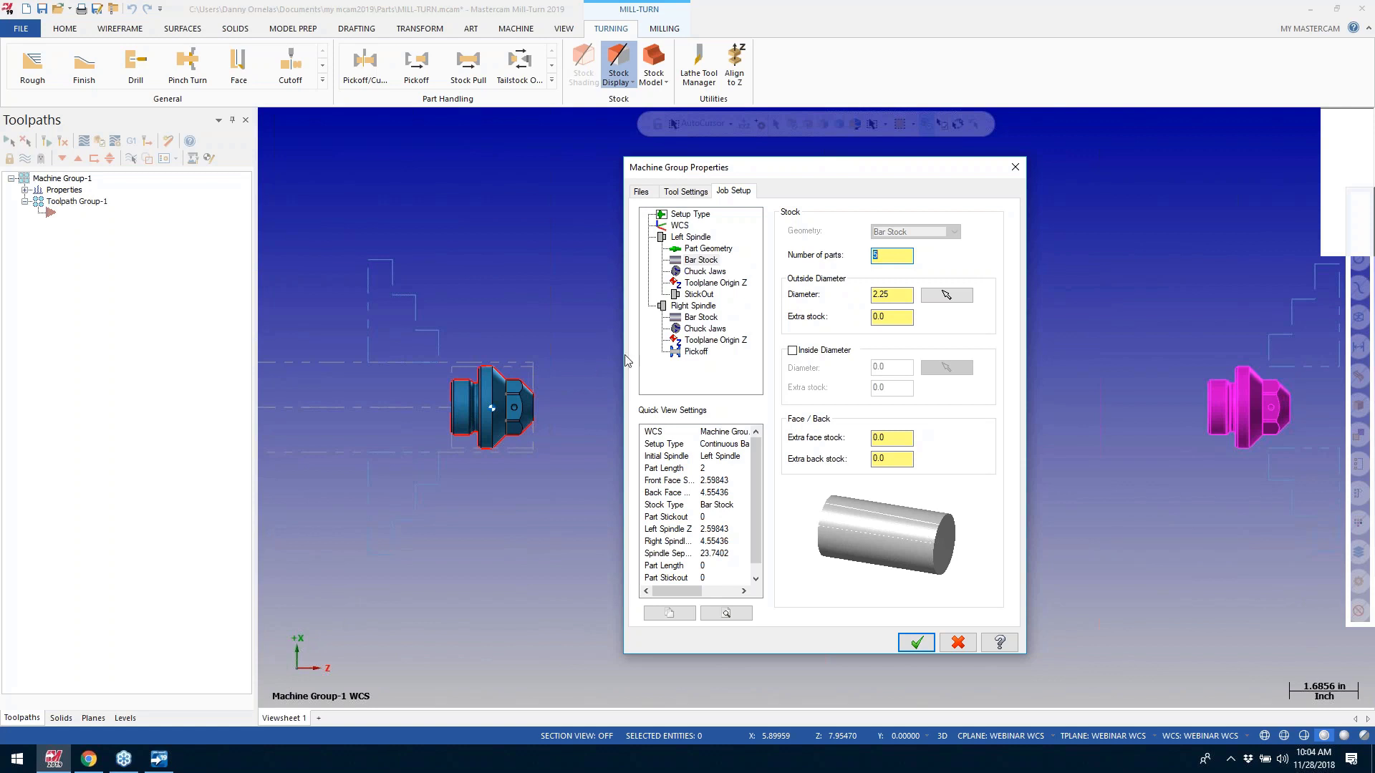
click(887, 294)
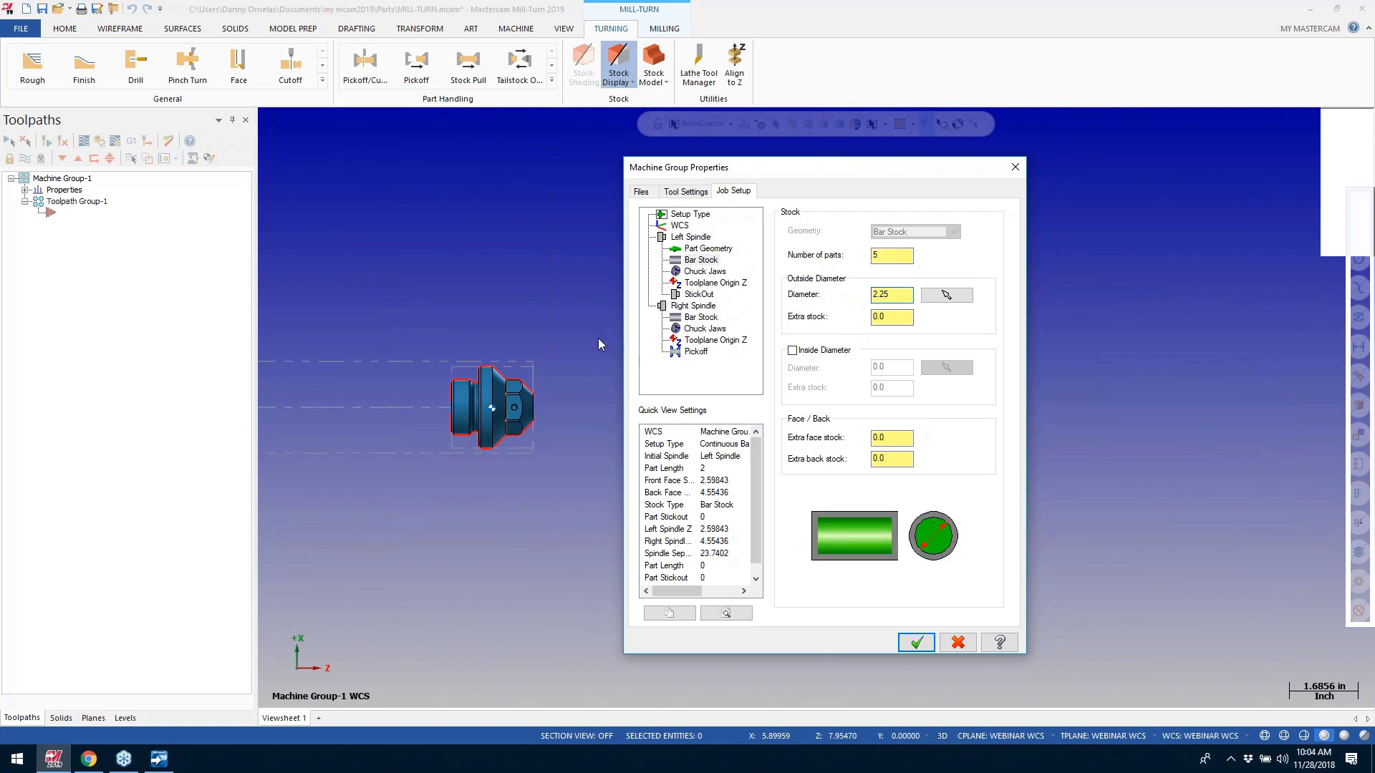
click(896, 316)
Step: Set the left spindle bar stock's extra face stock and extra back stock to 0.1 each
click(885, 438)
double_click(887, 438)
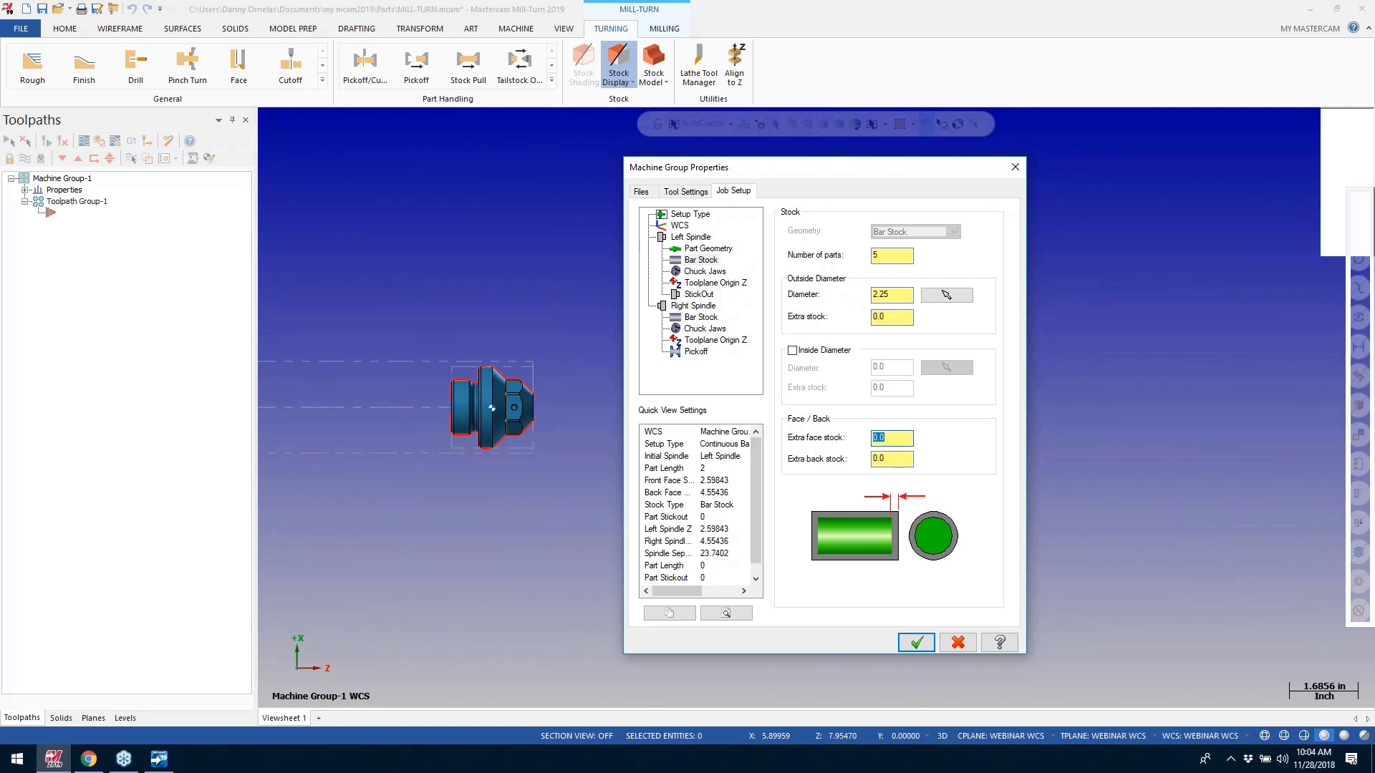
text(.1)
double_click(892, 460)
text(.1)
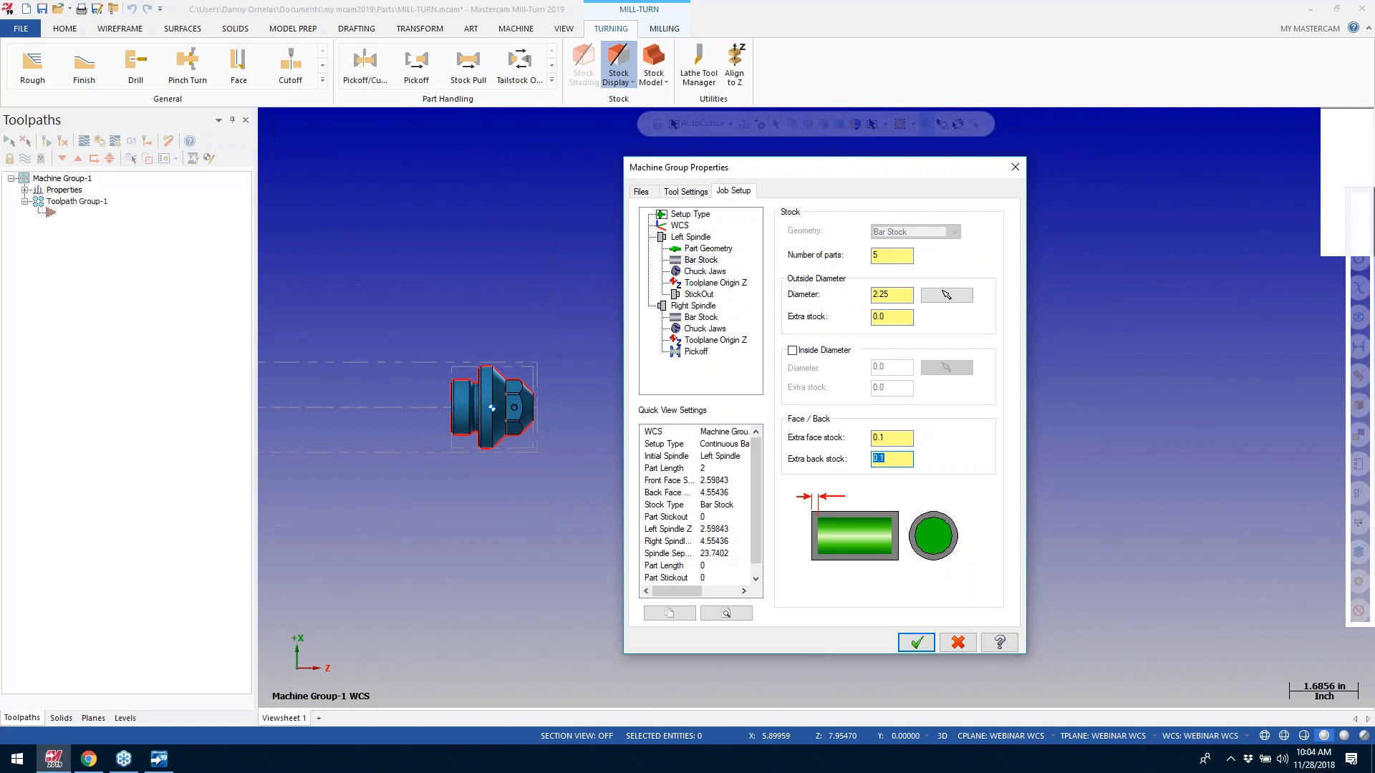
Step: Review the left spindle's chuck jaw settings and its tool plane origin Z settings
click(710, 273)
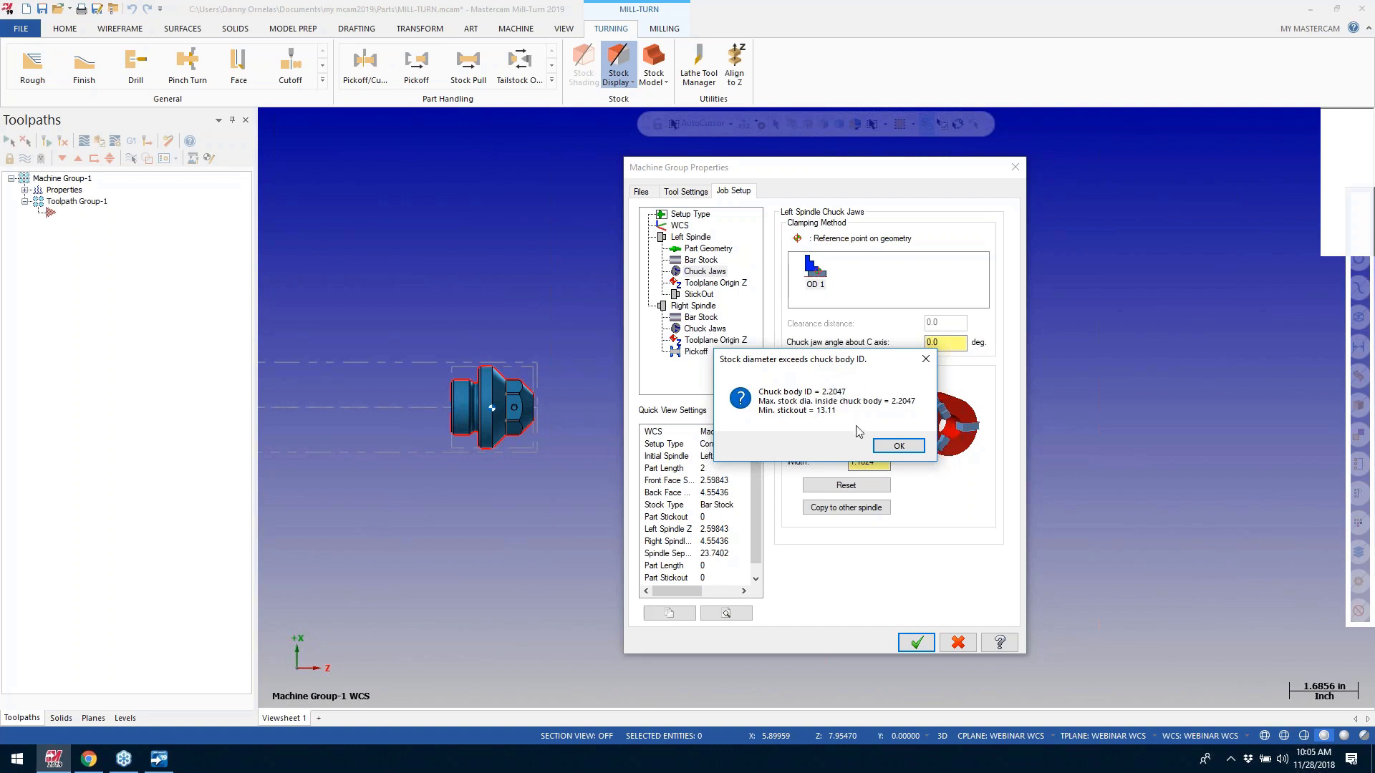
click(896, 447)
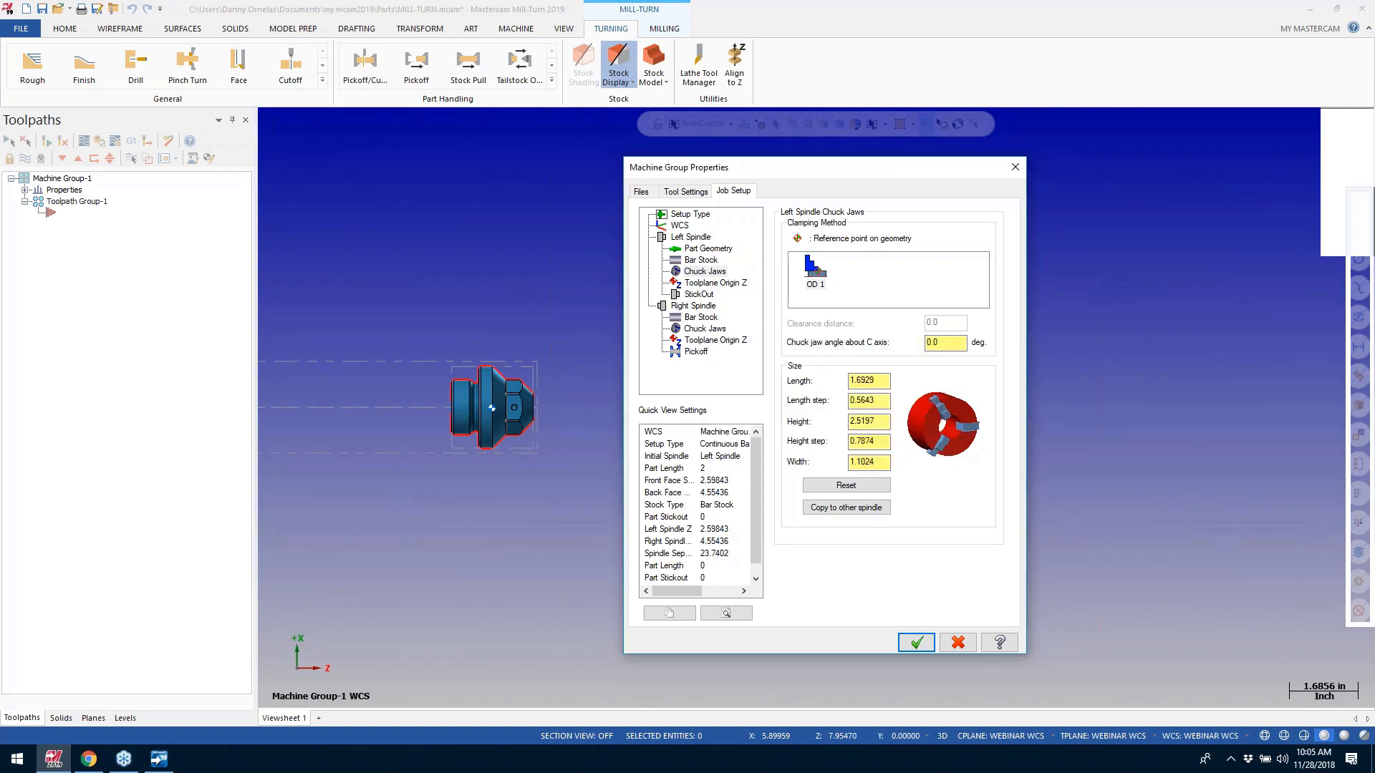
click(718, 284)
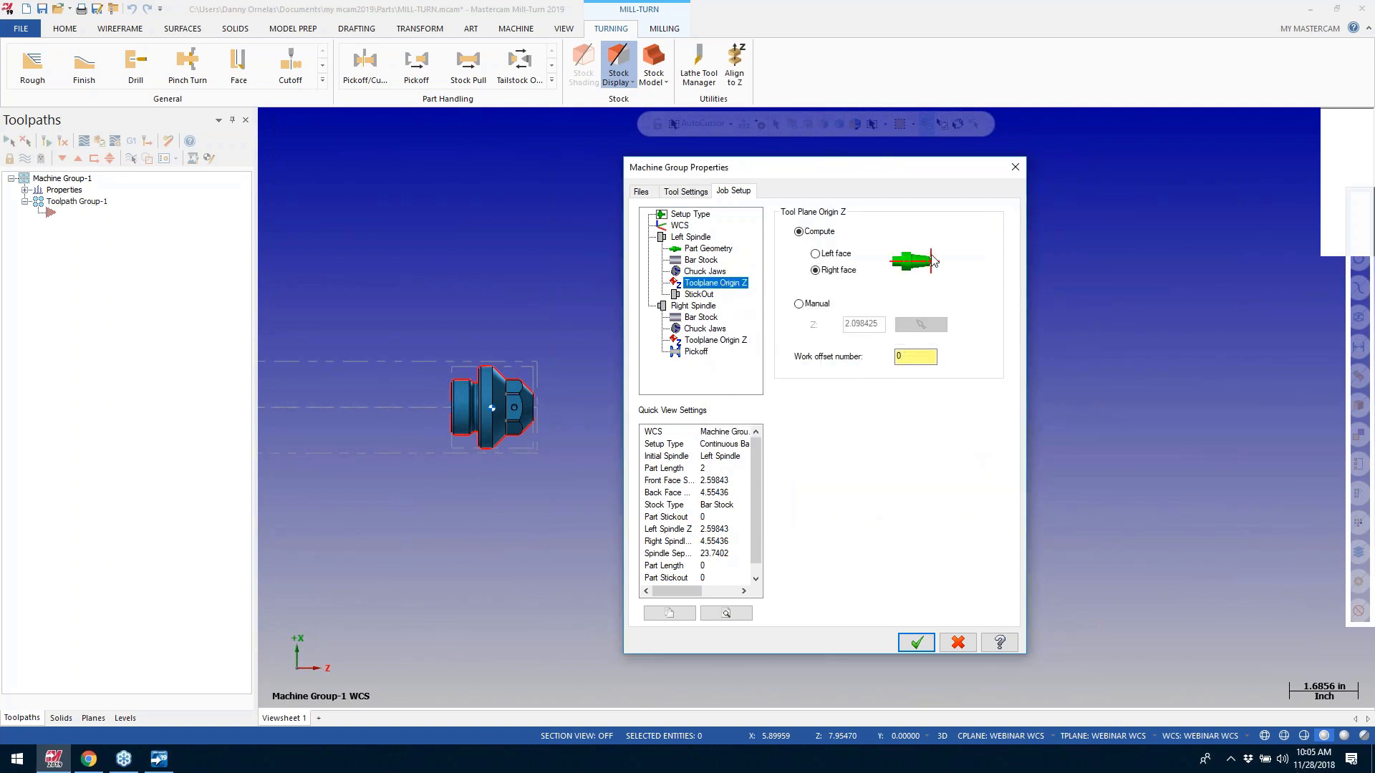
Step: Try to set the left spindle's part stickout from the chuck face to 5.5
click(700, 295)
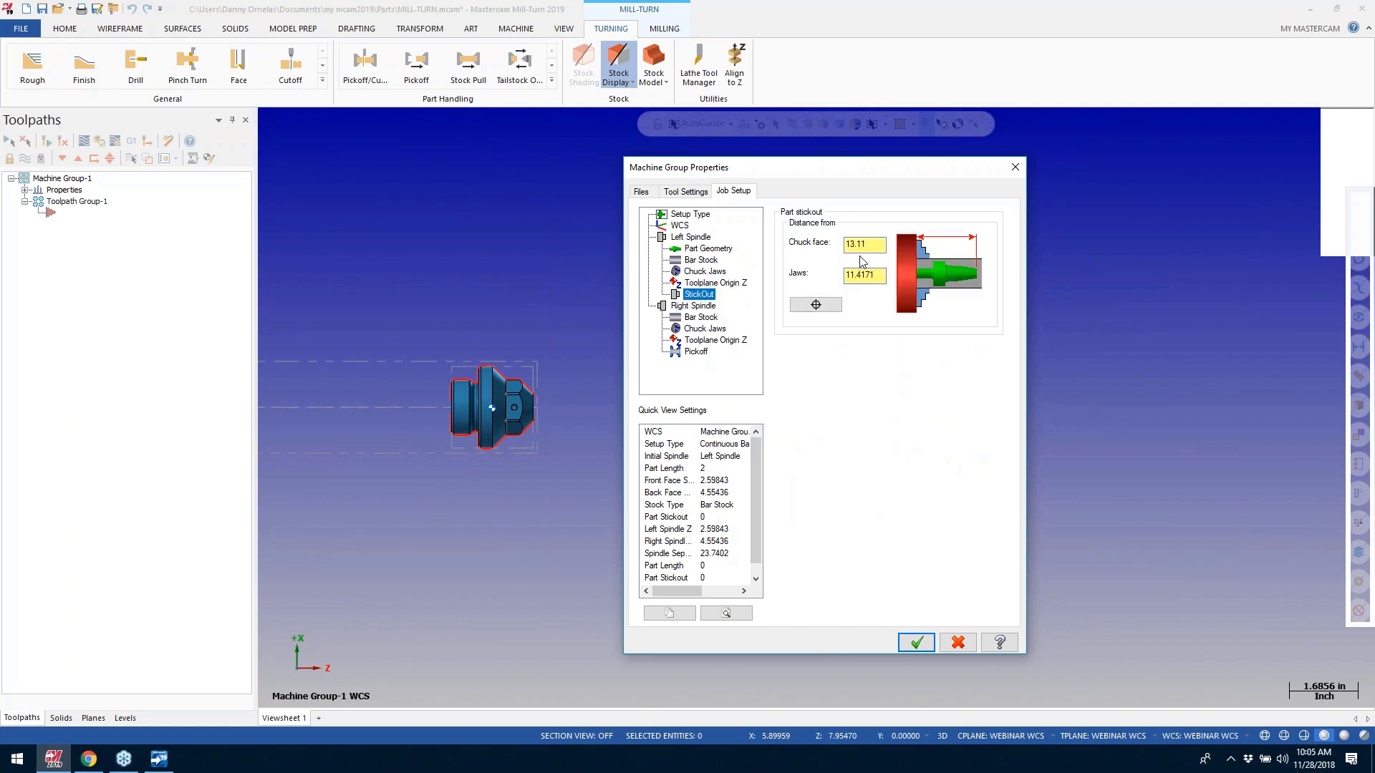
drag(868, 244, 839, 252)
text(5.5)
key(Tab)
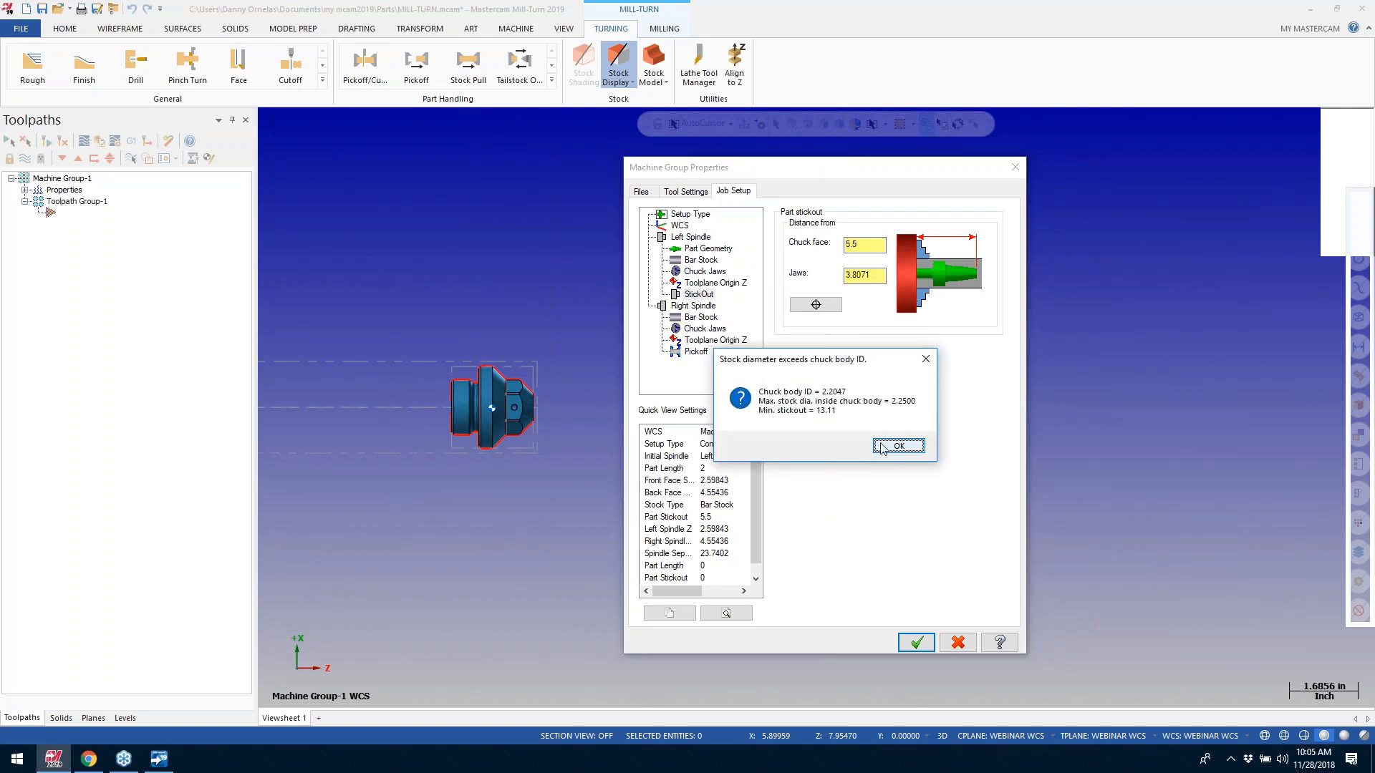
click(882, 447)
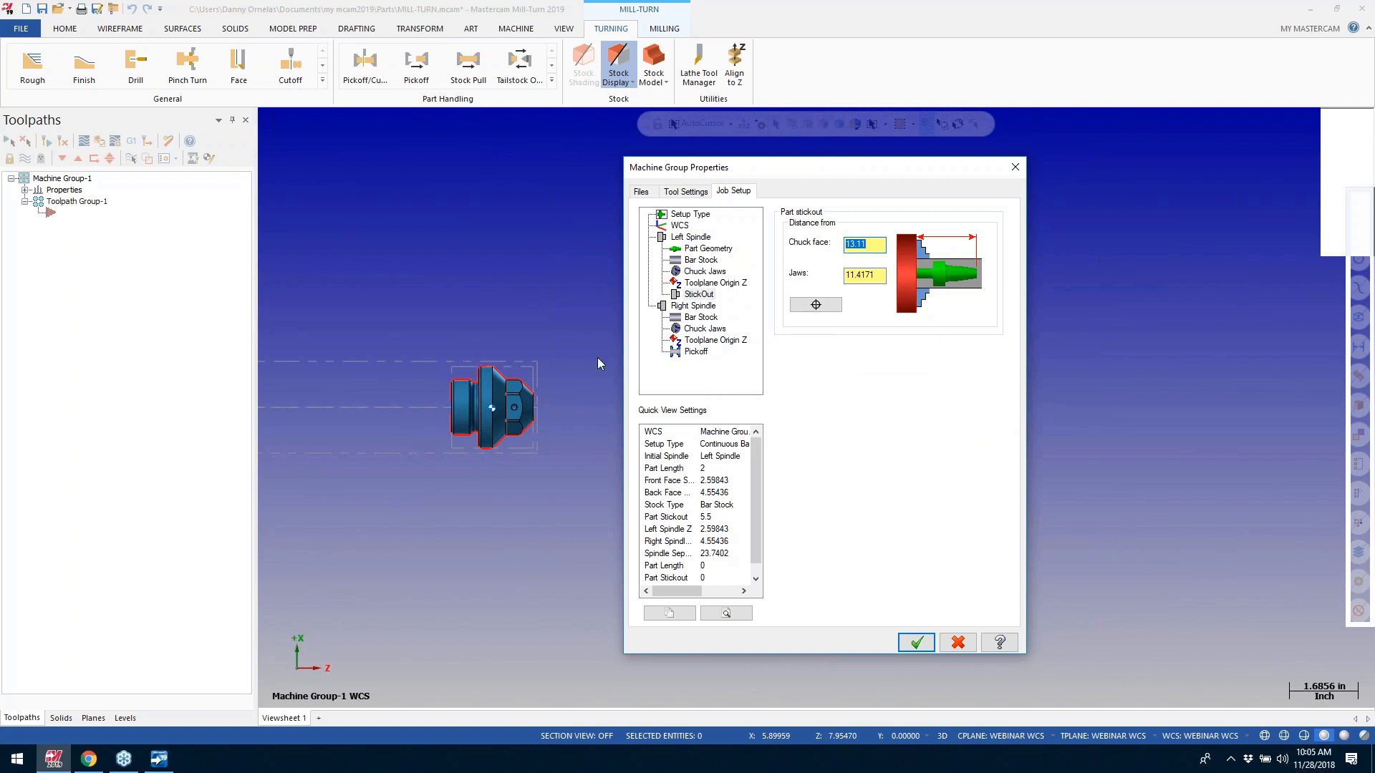
Step: Accept the job setup and open the WEBINAR group's machine definition down to the left spindle's chuck
click(917, 643)
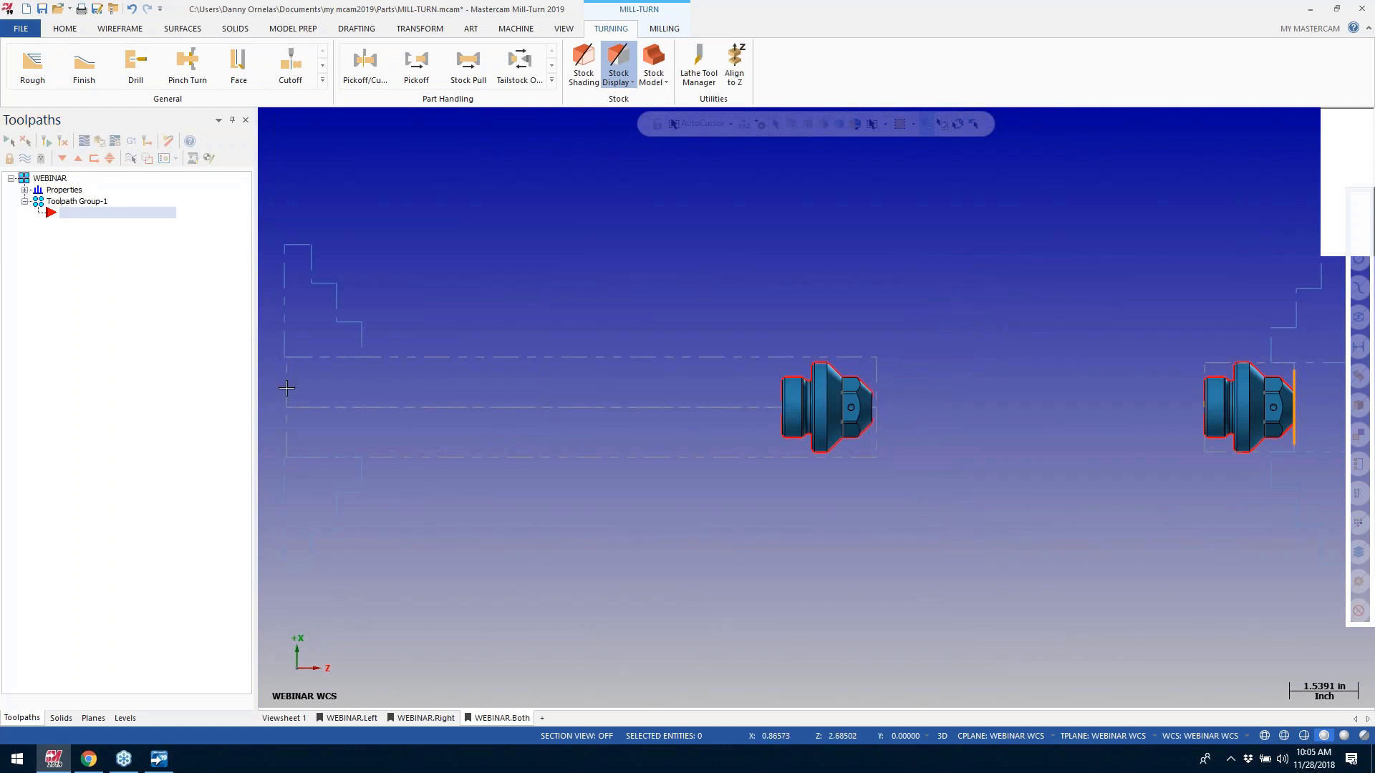
click(25, 190)
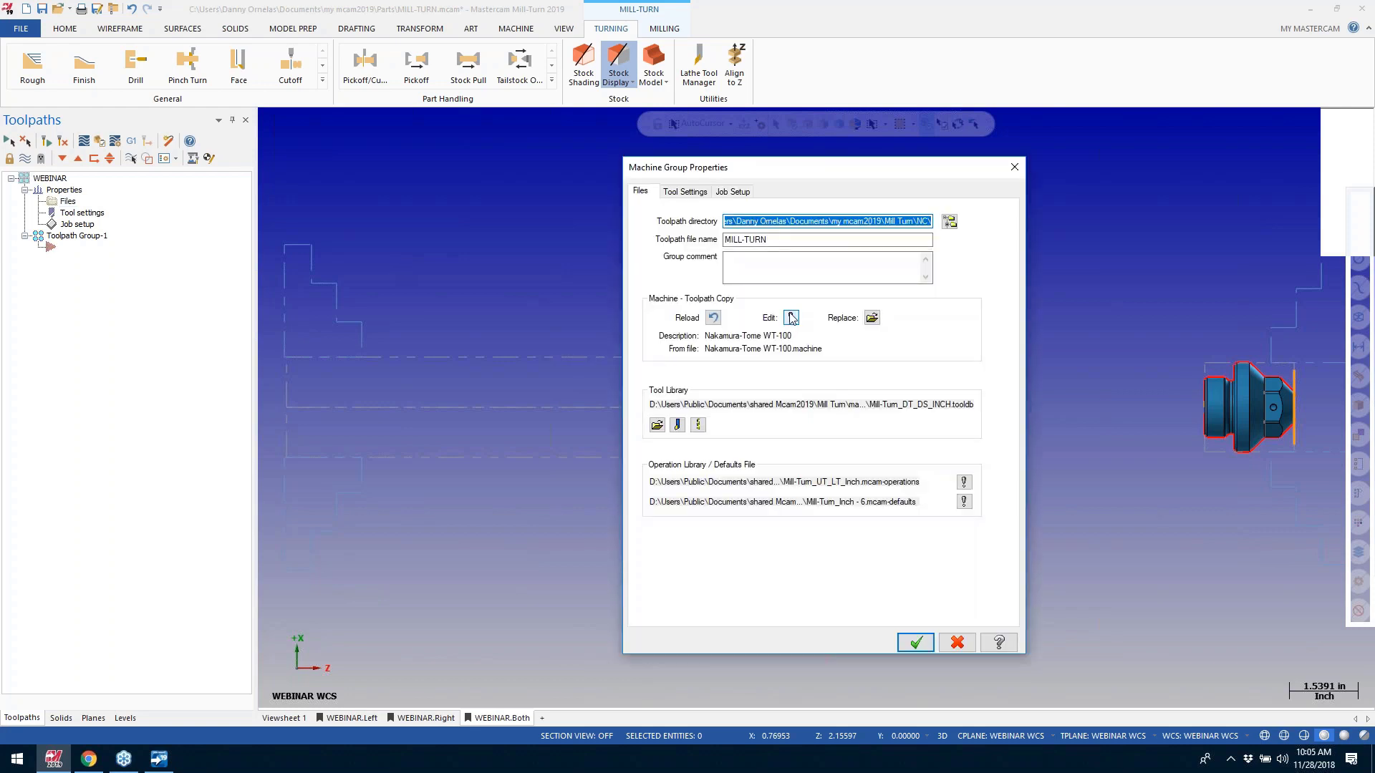
click(791, 318)
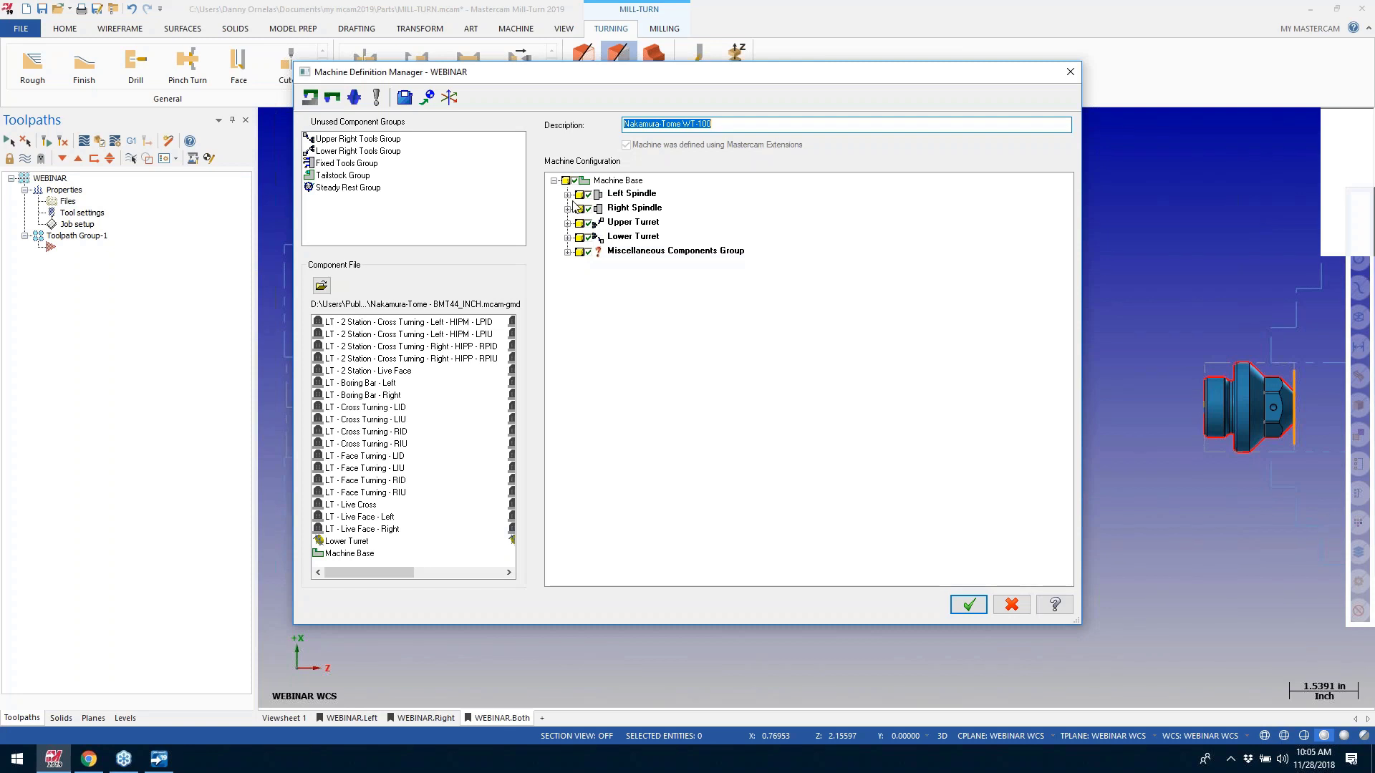
click(567, 223)
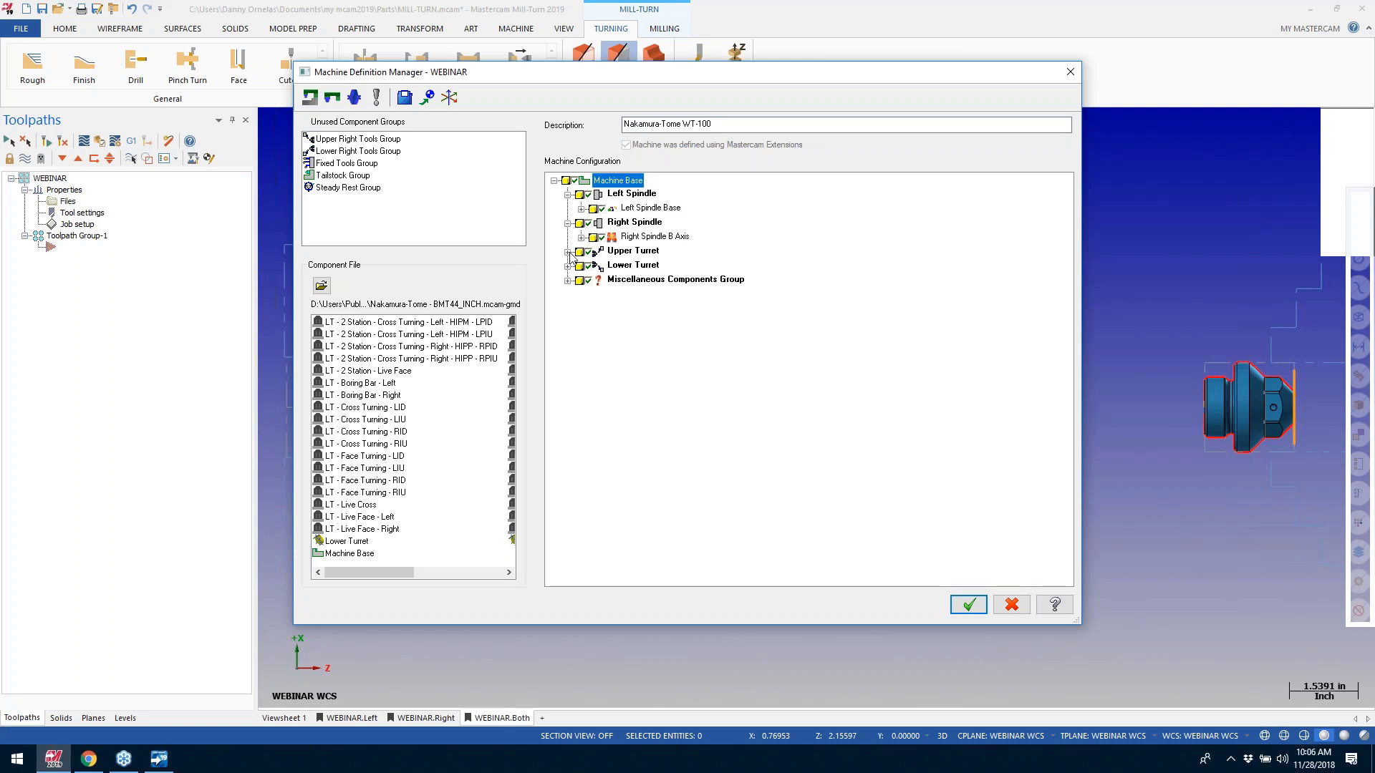
click(567, 251)
click(581, 208)
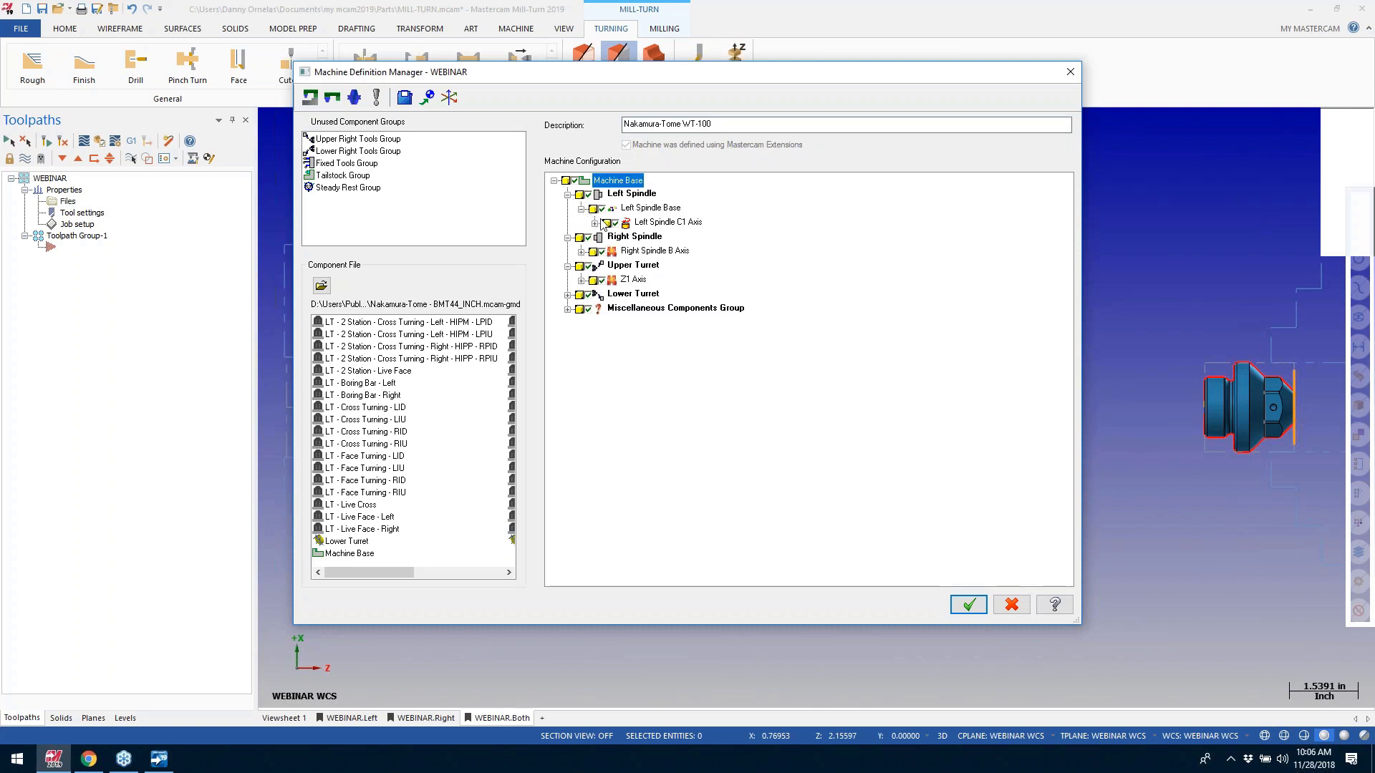
click(595, 223)
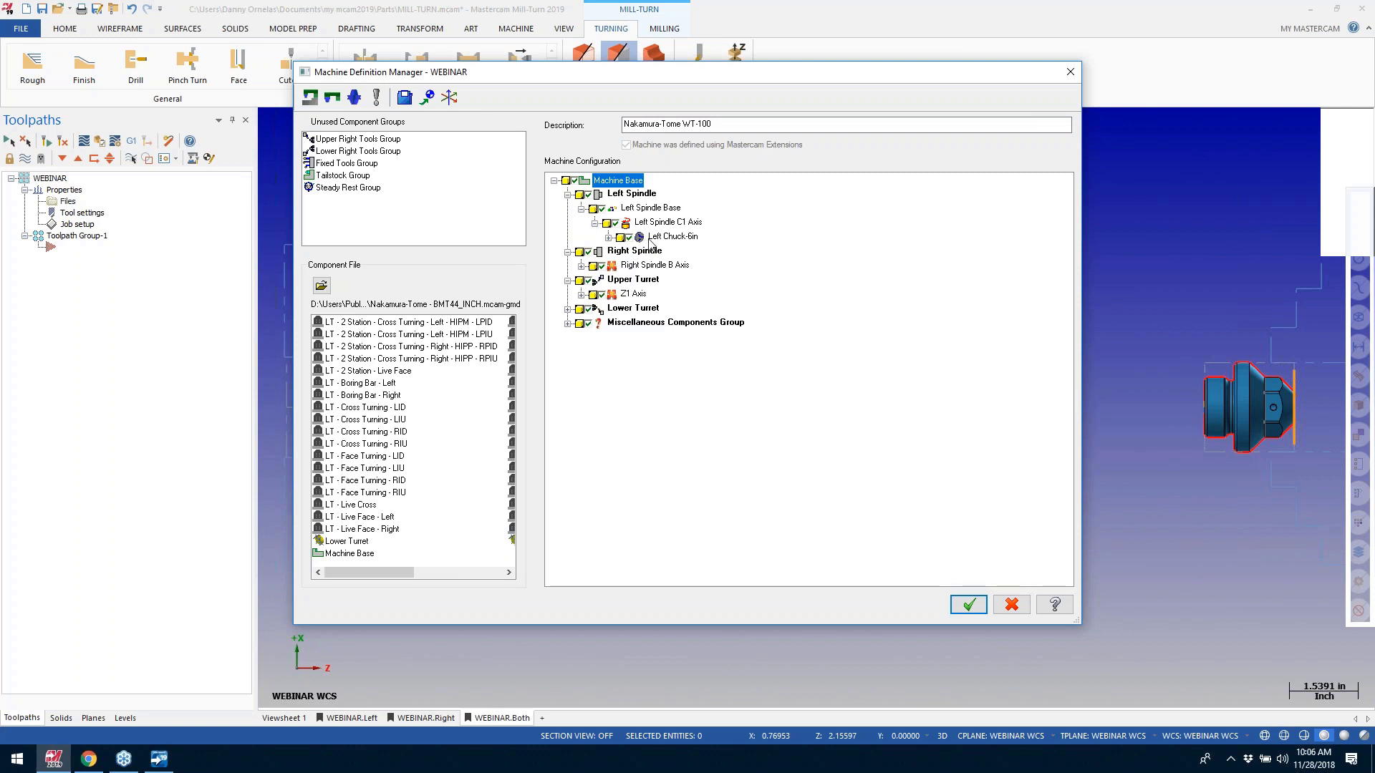
Step: Set the ID of the Left Chuck-6in component to 2.75 in its geometry
click(670, 239)
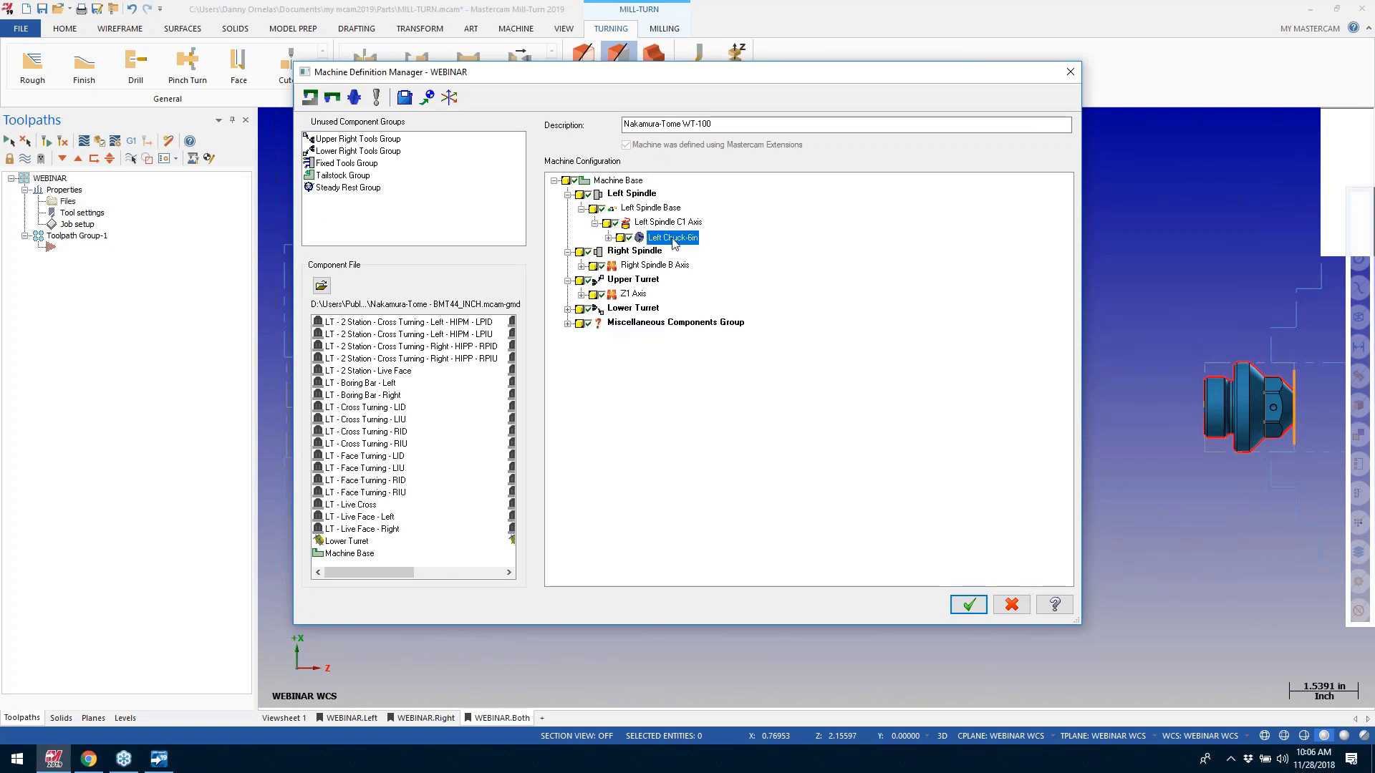
right_click(673, 244)
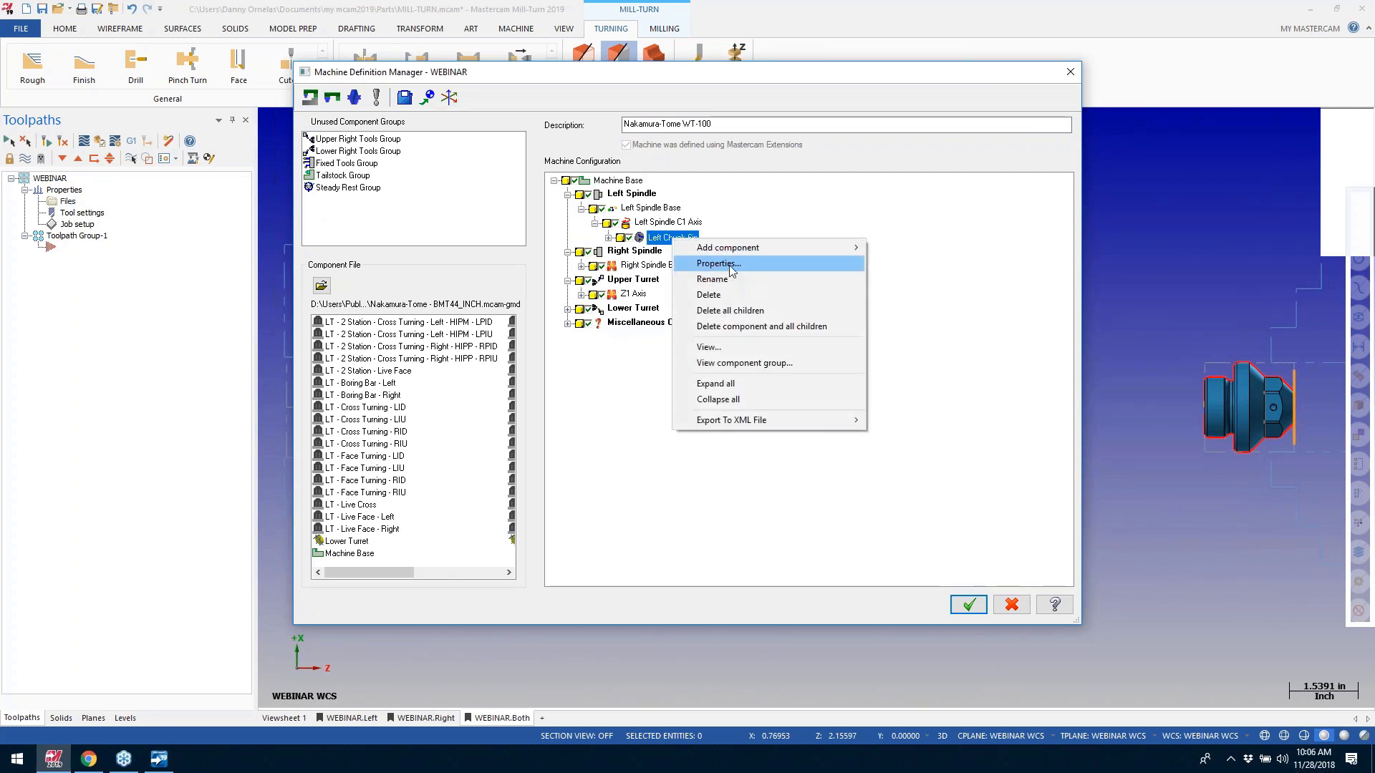
click(718, 263)
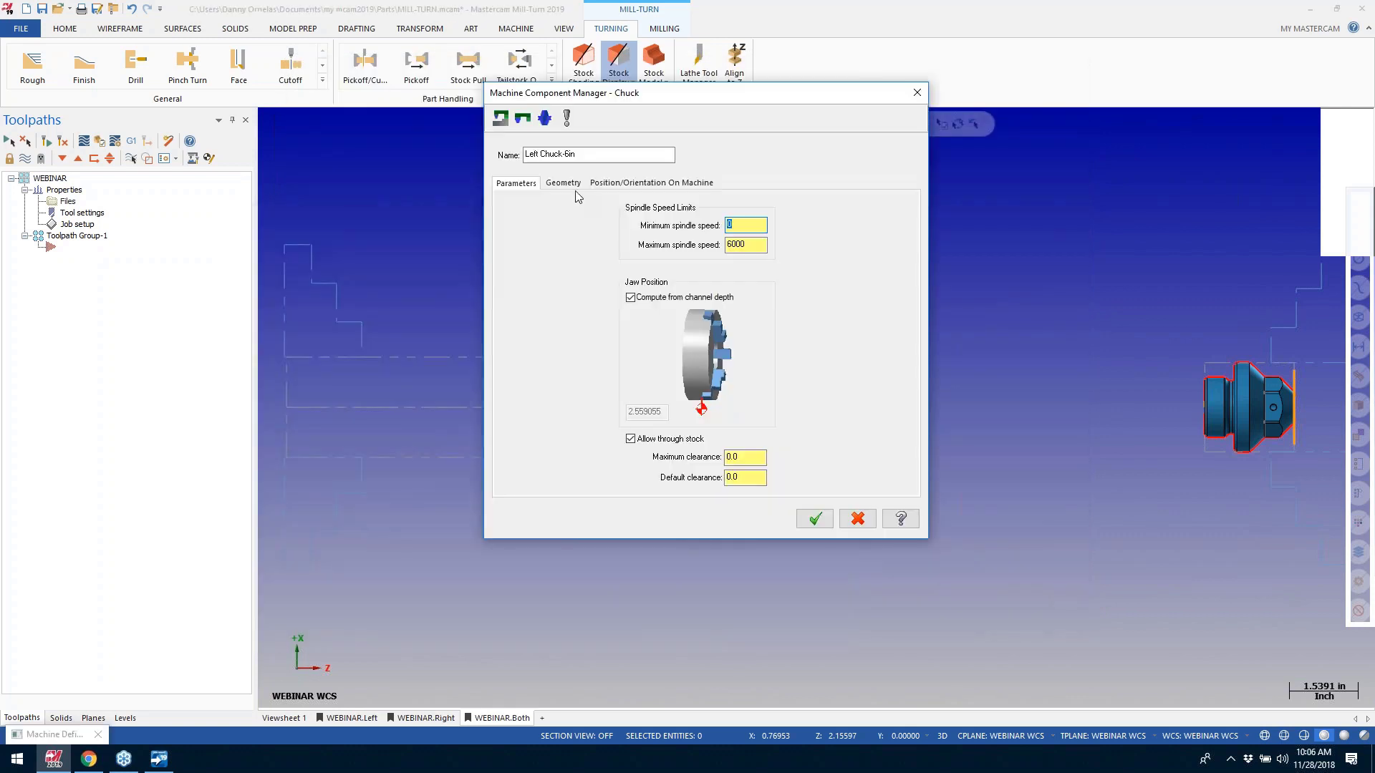
click(566, 183)
click(785, 351)
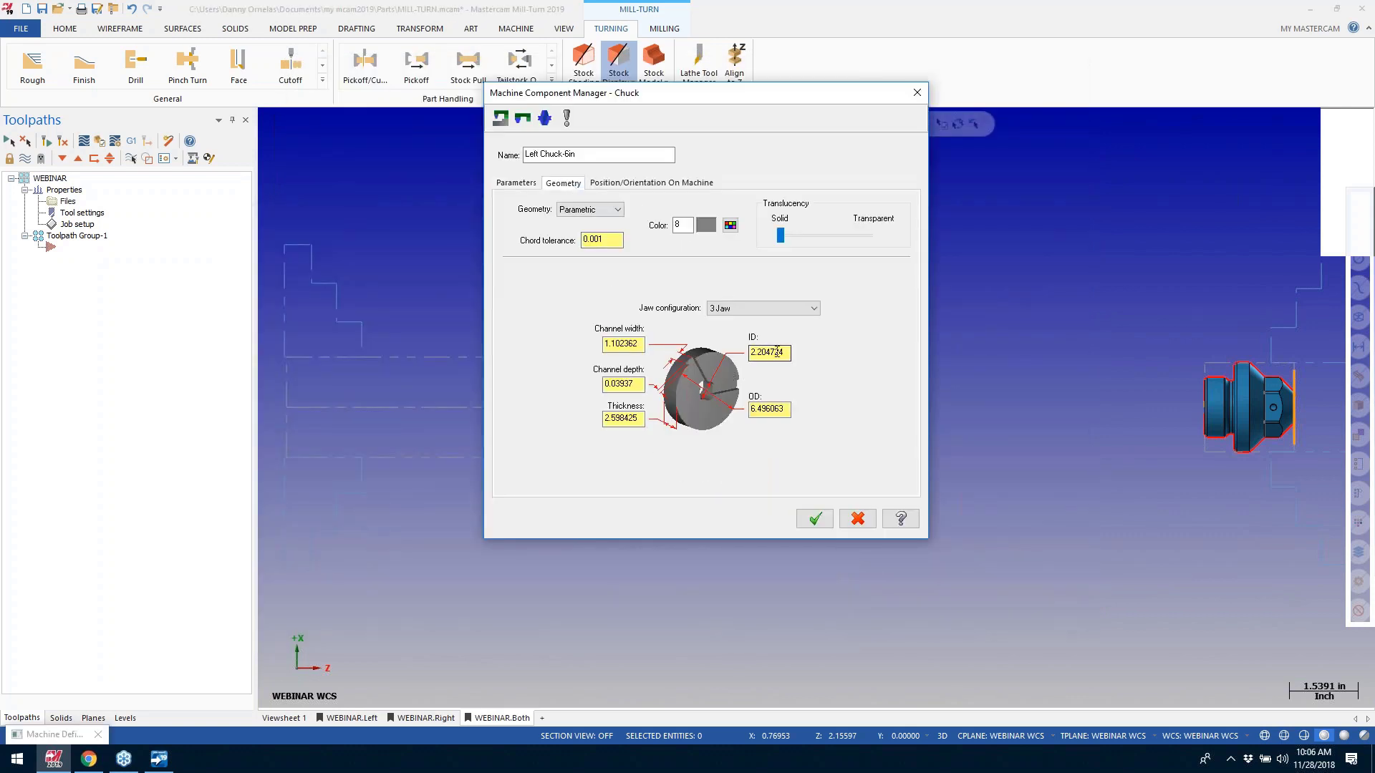
drag(785, 352, 745, 360)
text(2.75)
key(shift+Home)
click(809, 524)
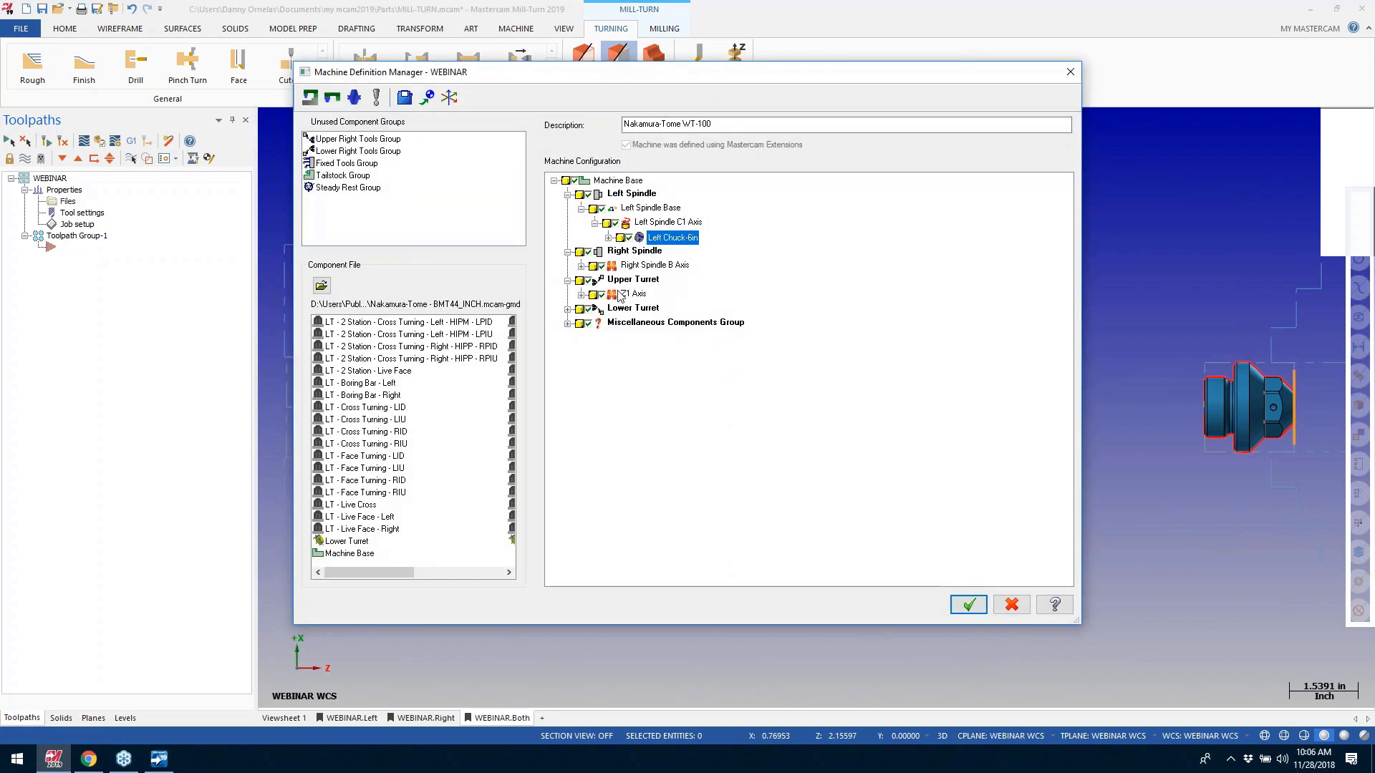
Step: Set the ID of the Right Chuck-6in component to 2.75 and accept the machine definition changes
click(581, 265)
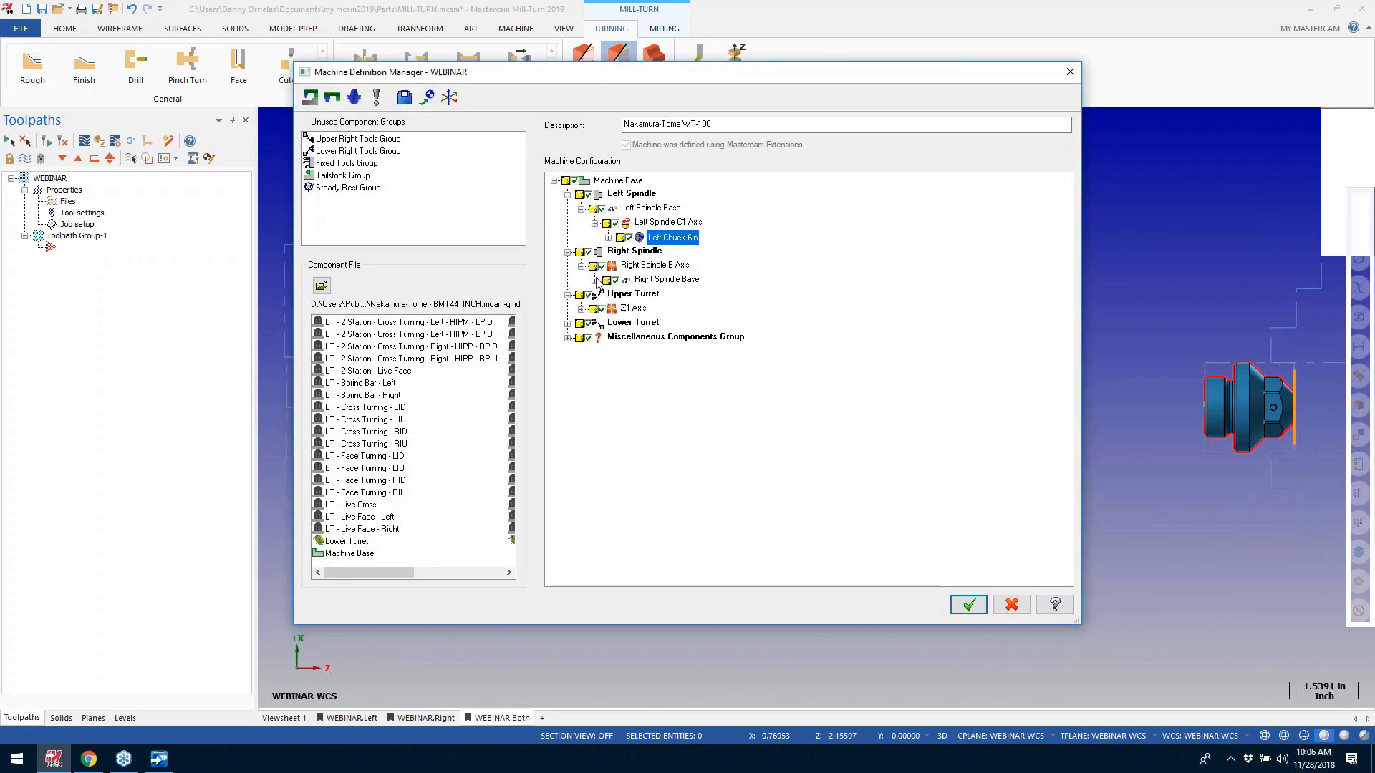
click(595, 280)
click(609, 294)
click(684, 310)
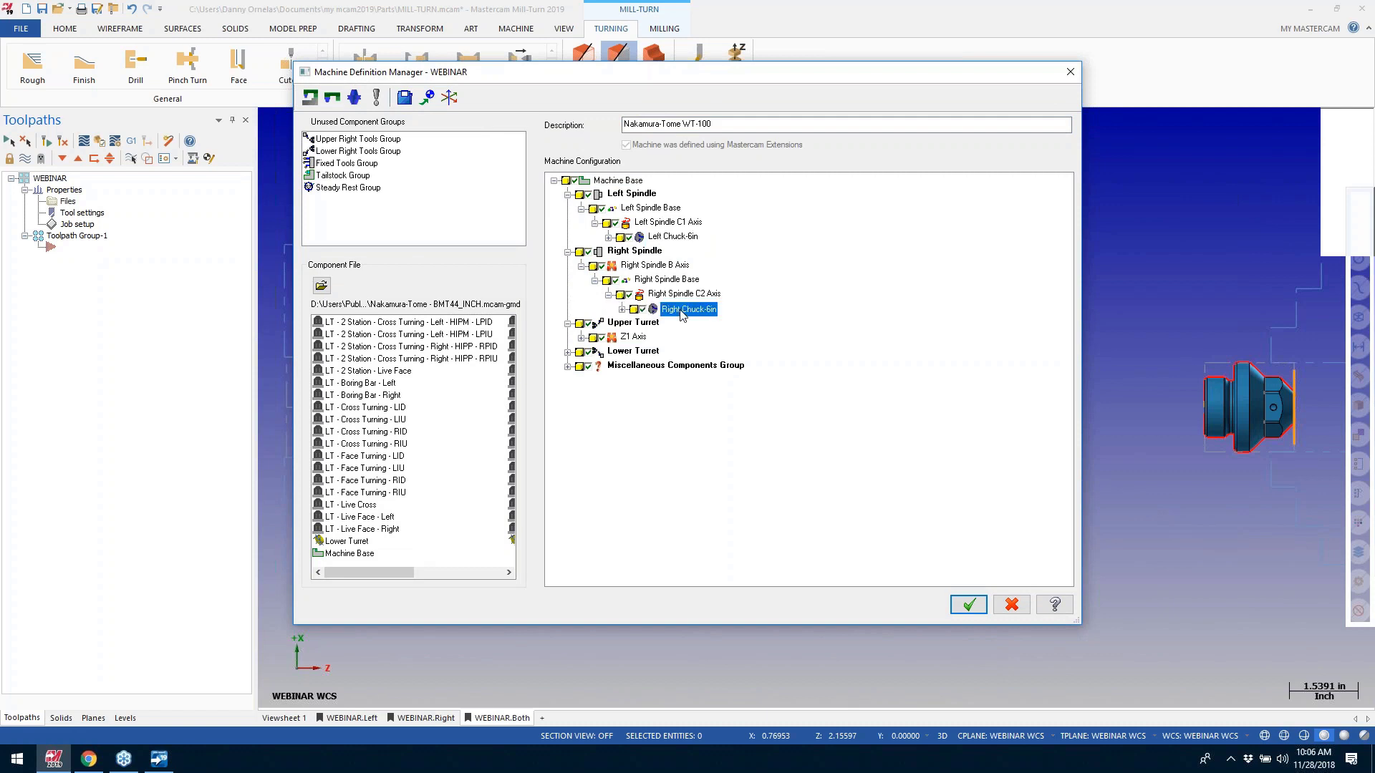
right_click(680, 315)
click(725, 335)
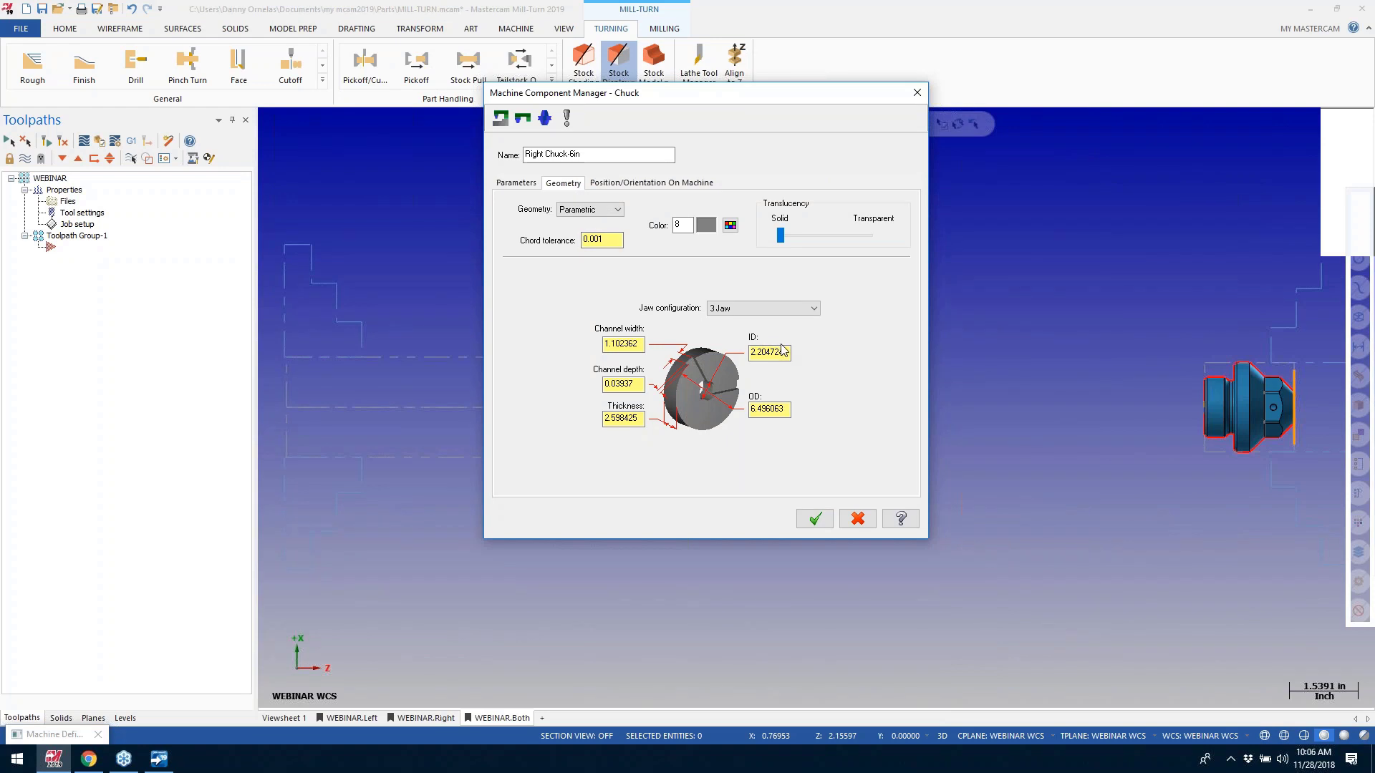
drag(788, 352, 741, 360)
text(2.75)
click(809, 523)
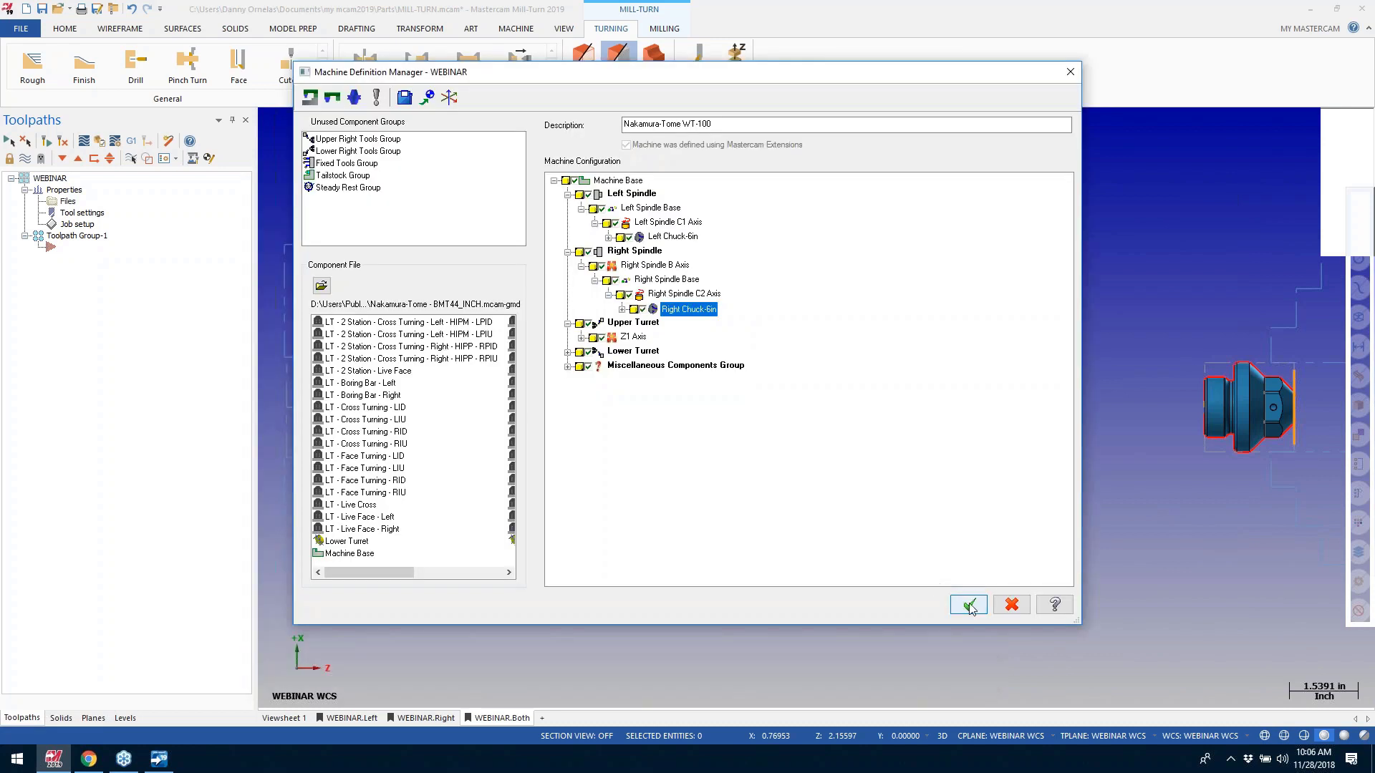
click(963, 605)
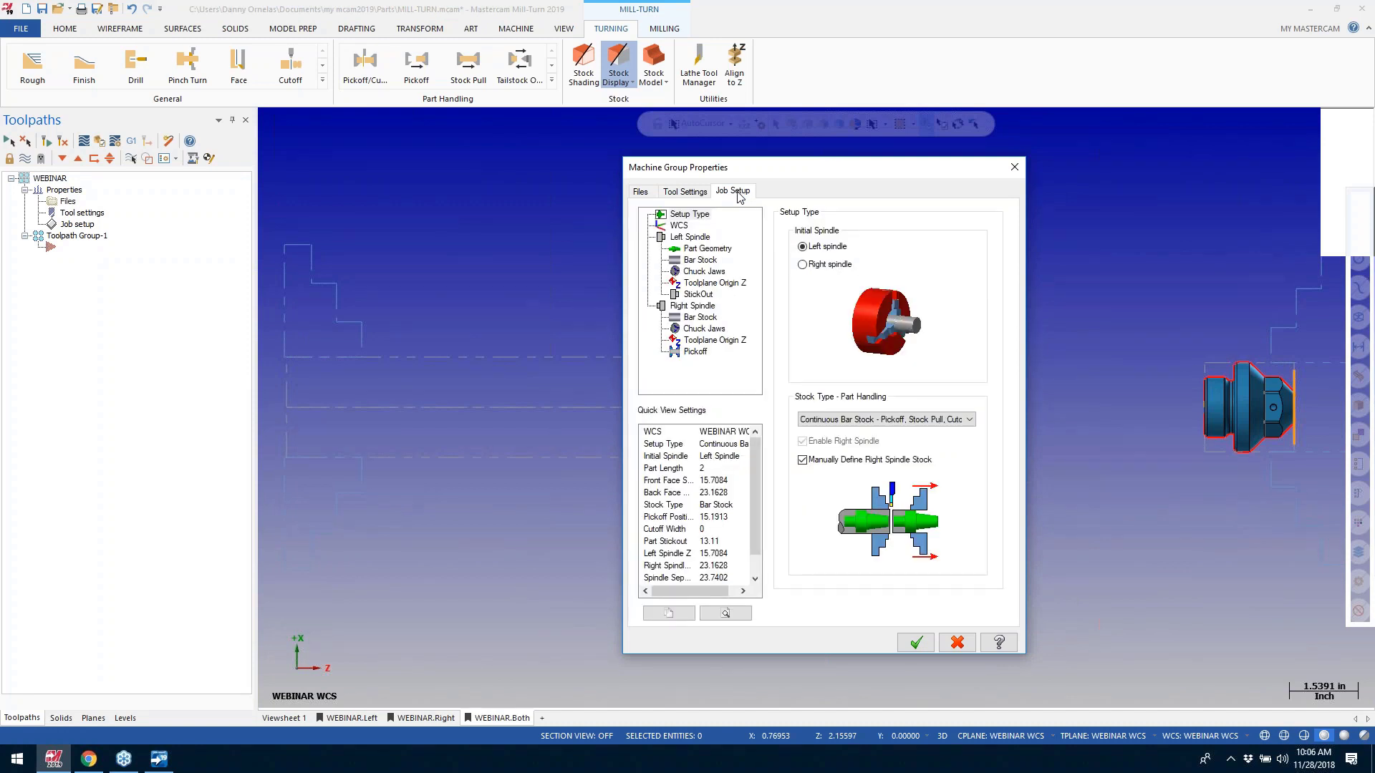
Step: Set the left spindle bar stock's outside diameter to 2.5 in the job setup
drag(743, 167, 547, 154)
click(515, 248)
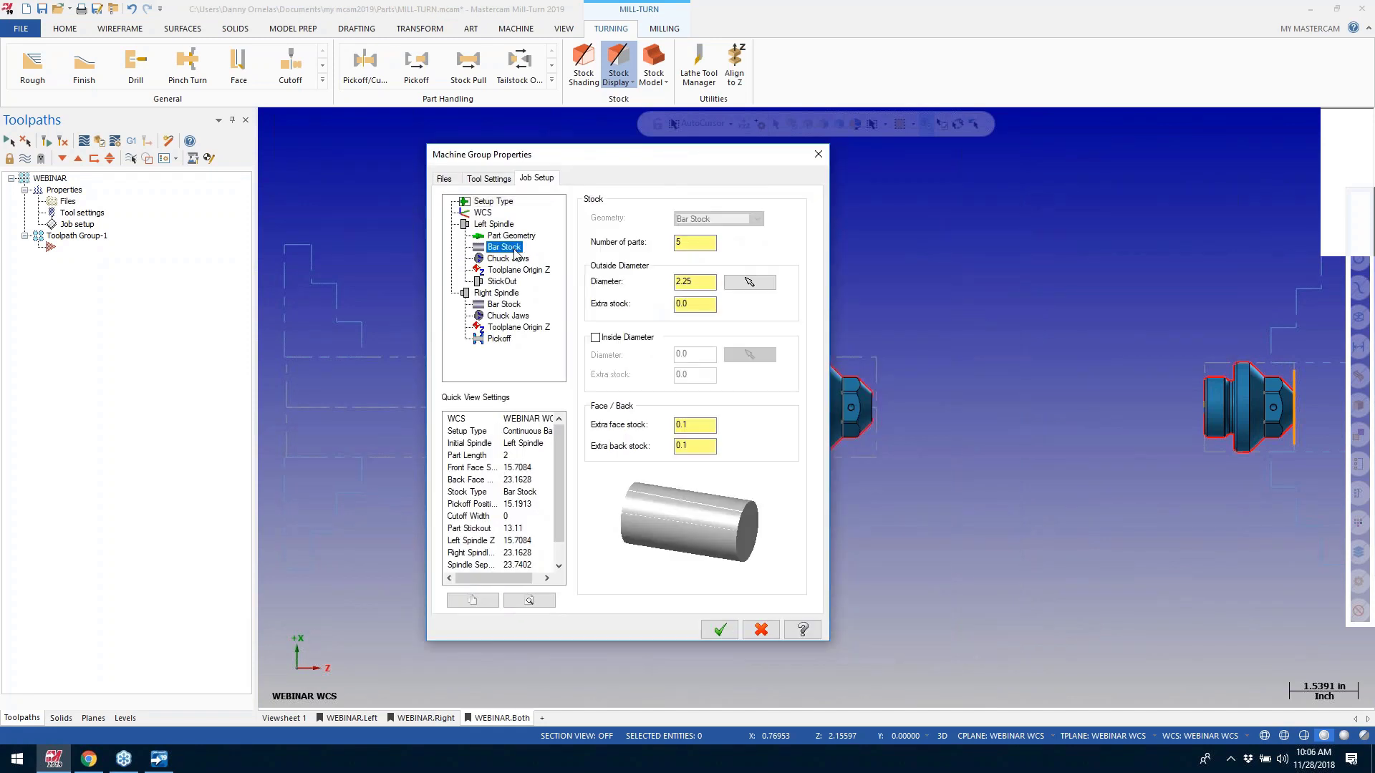
double_click(701, 281)
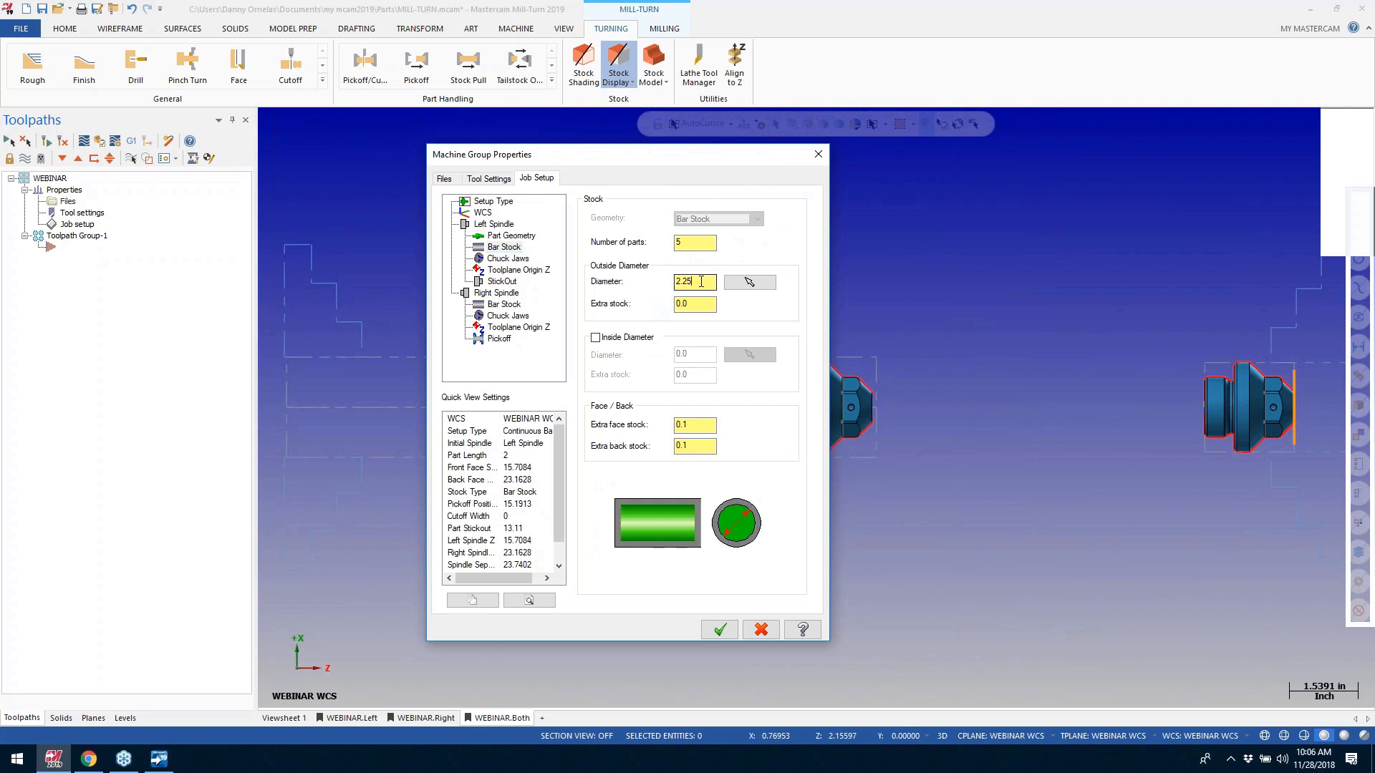
text(2.)
key(Return)
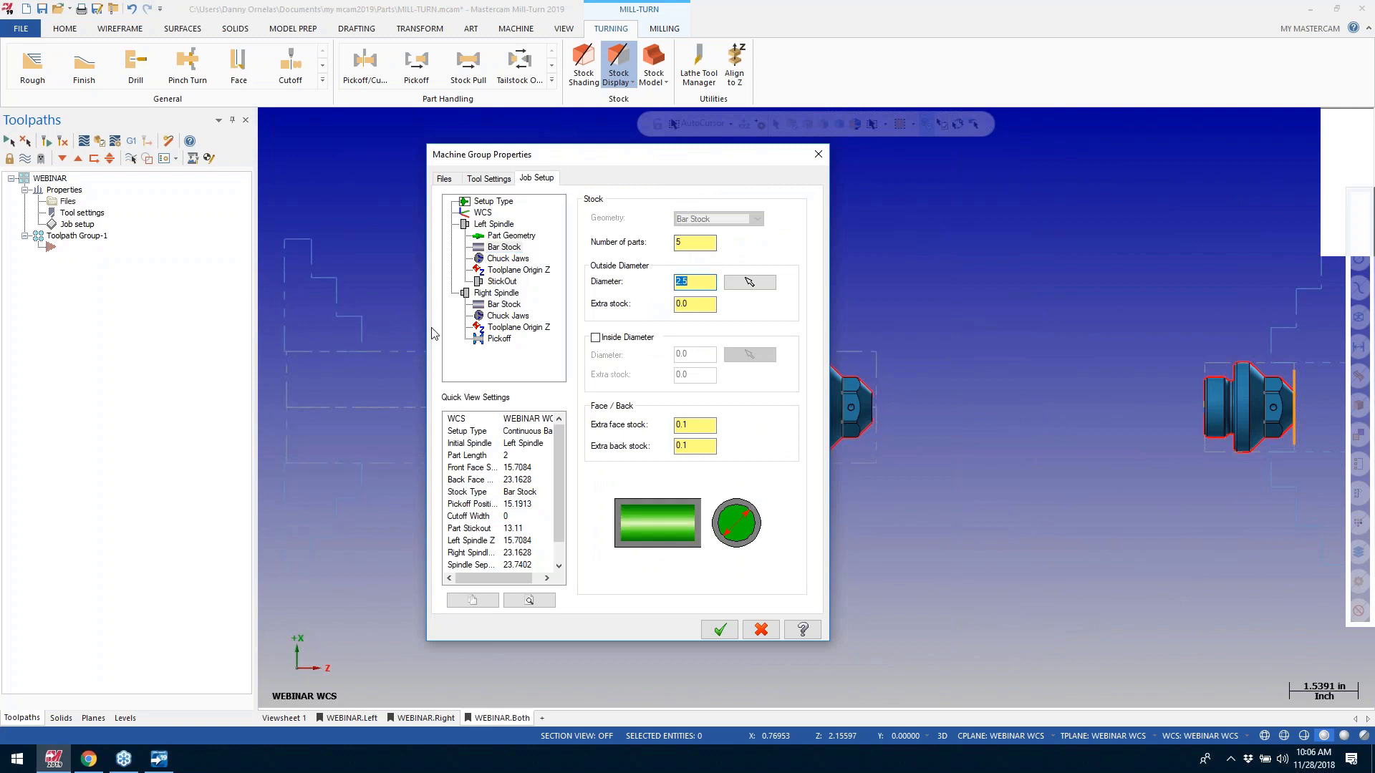
Step: Try left spindle part stickouts from the chuck face of 5.5 and 5, and settle on 4.5
click(502, 281)
drag(676, 231, 633, 234)
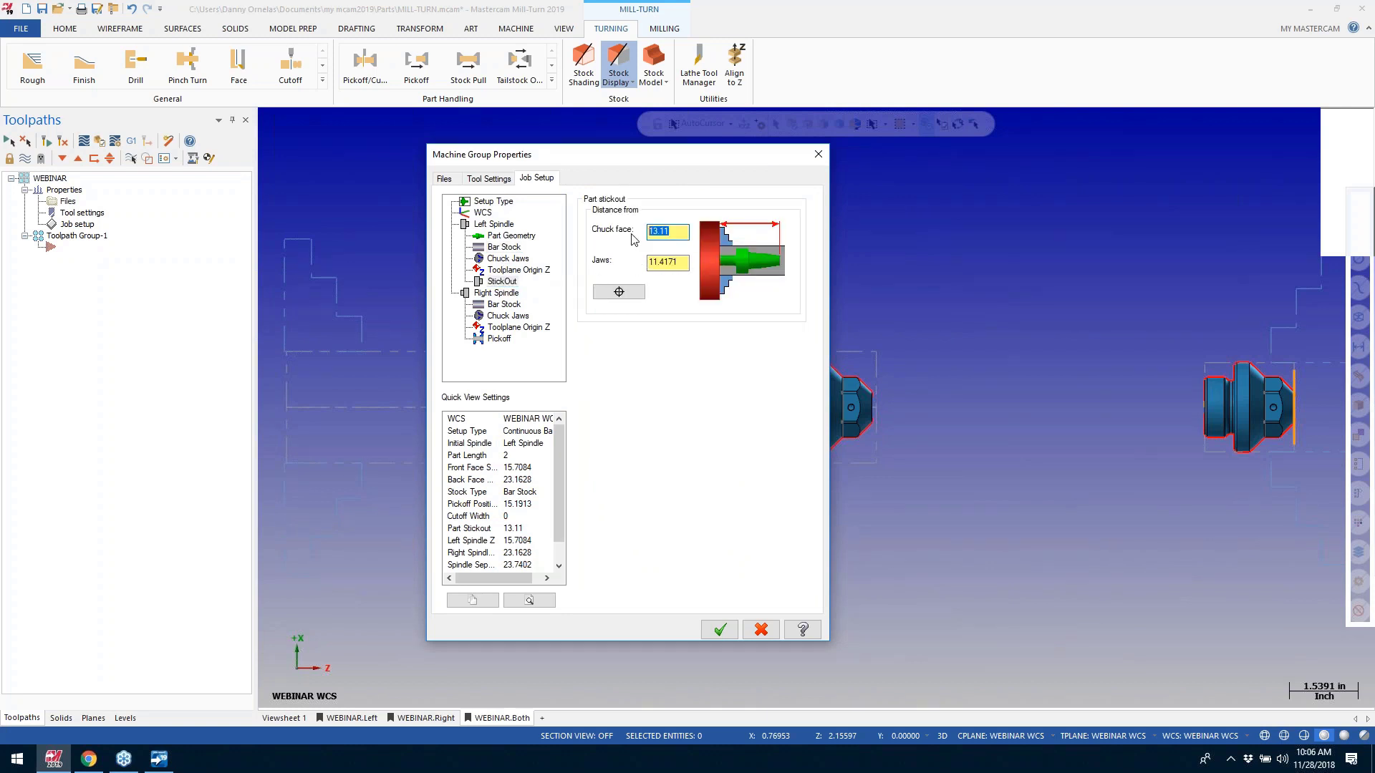
text(5.5)
key(Return)
drag(654, 152, 380, 174)
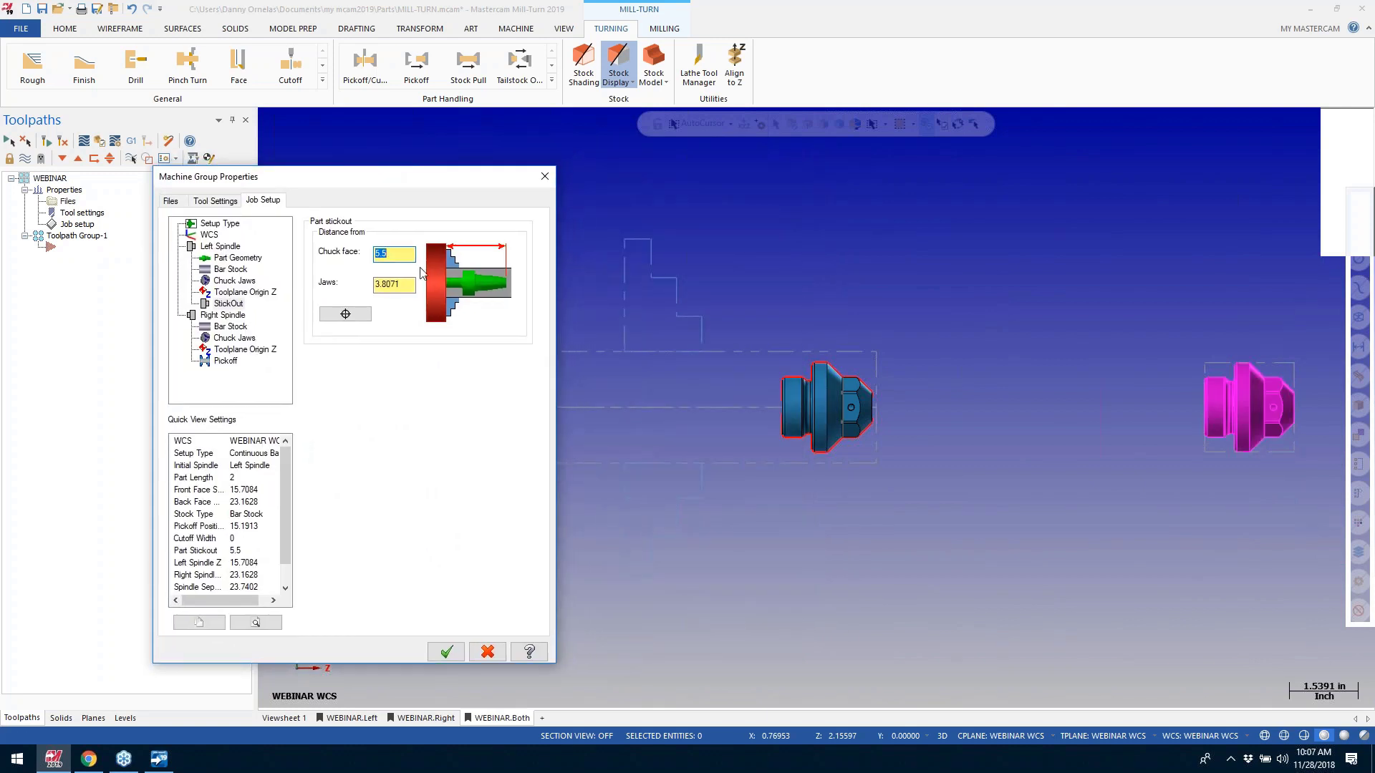
text(5)
key(Return)
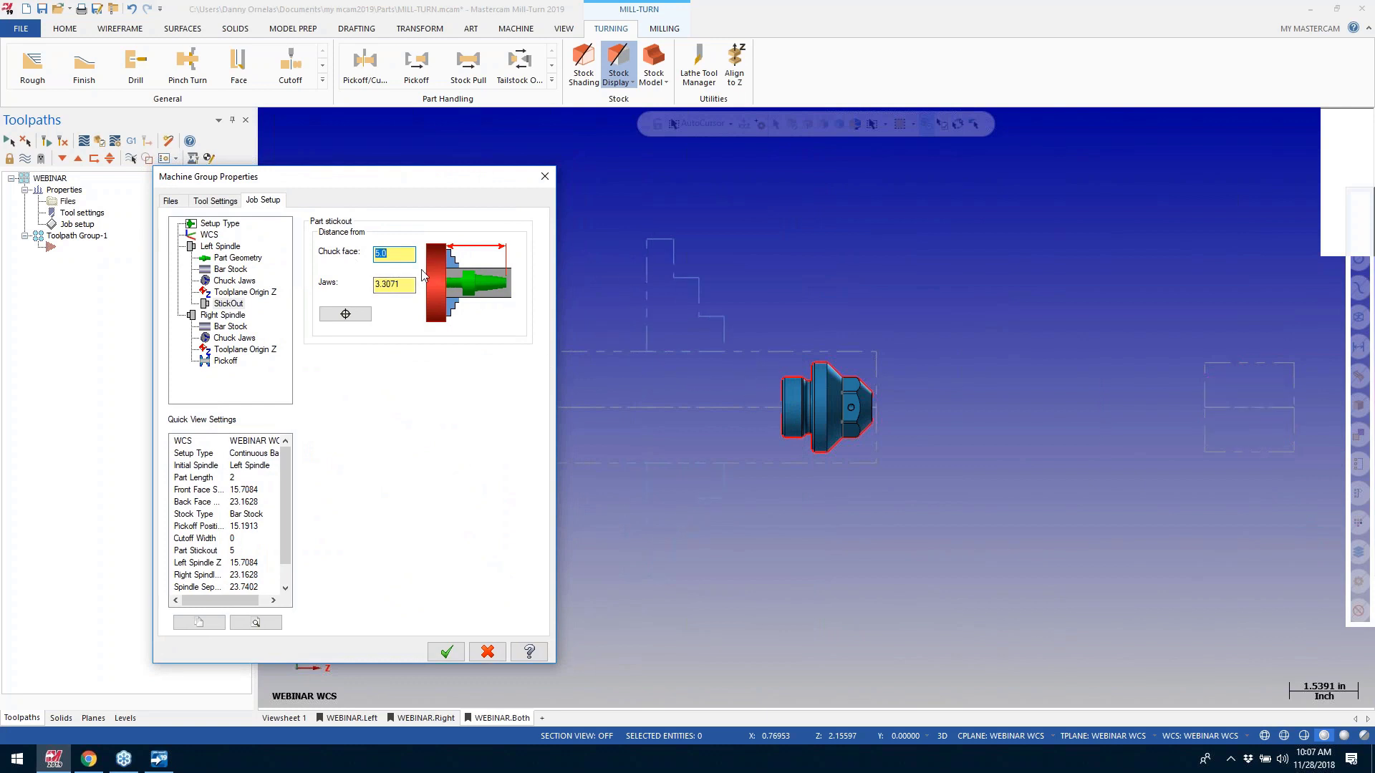
text(4.5)
key(Return)
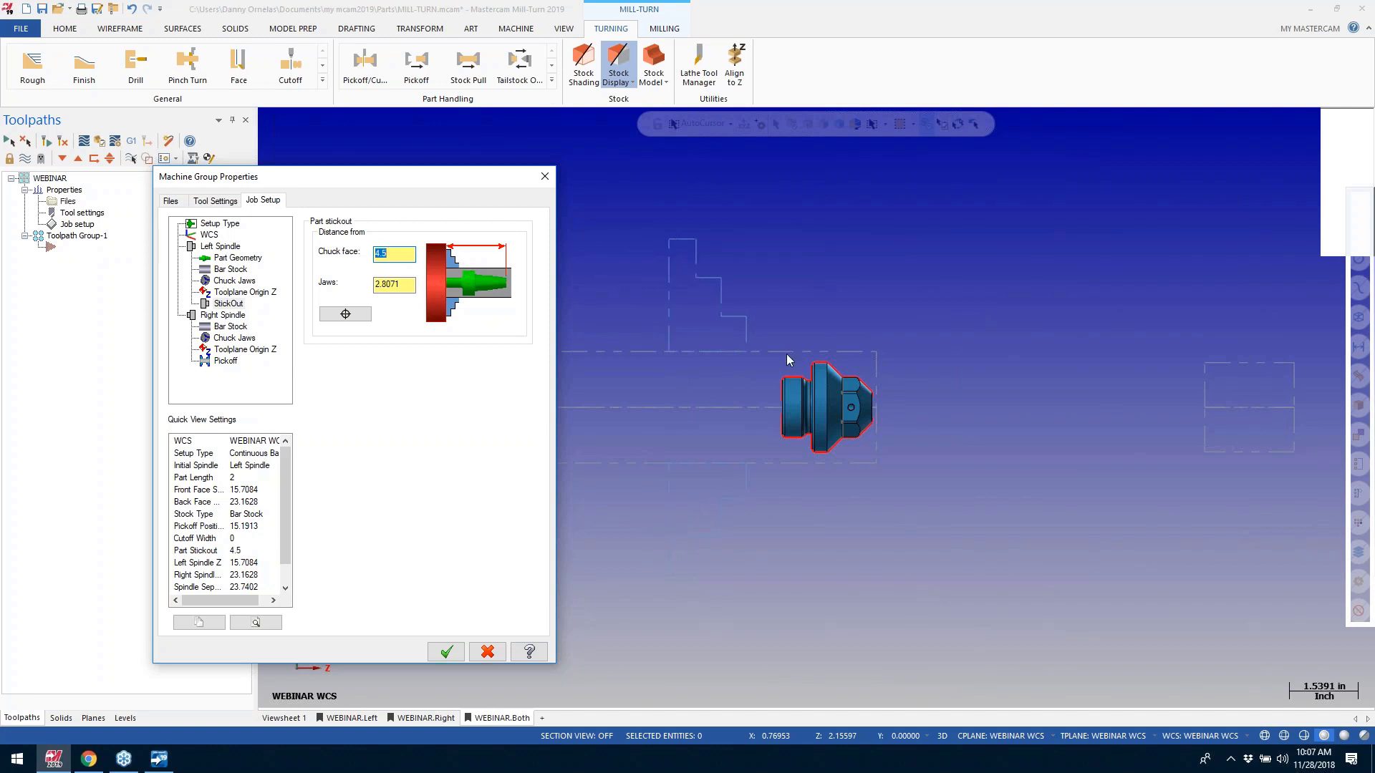
Step: Reset the chuck jaw sizes of the right spindle and the left spindle in the job setup
drag(450, 176, 778, 150)
click(555, 299)
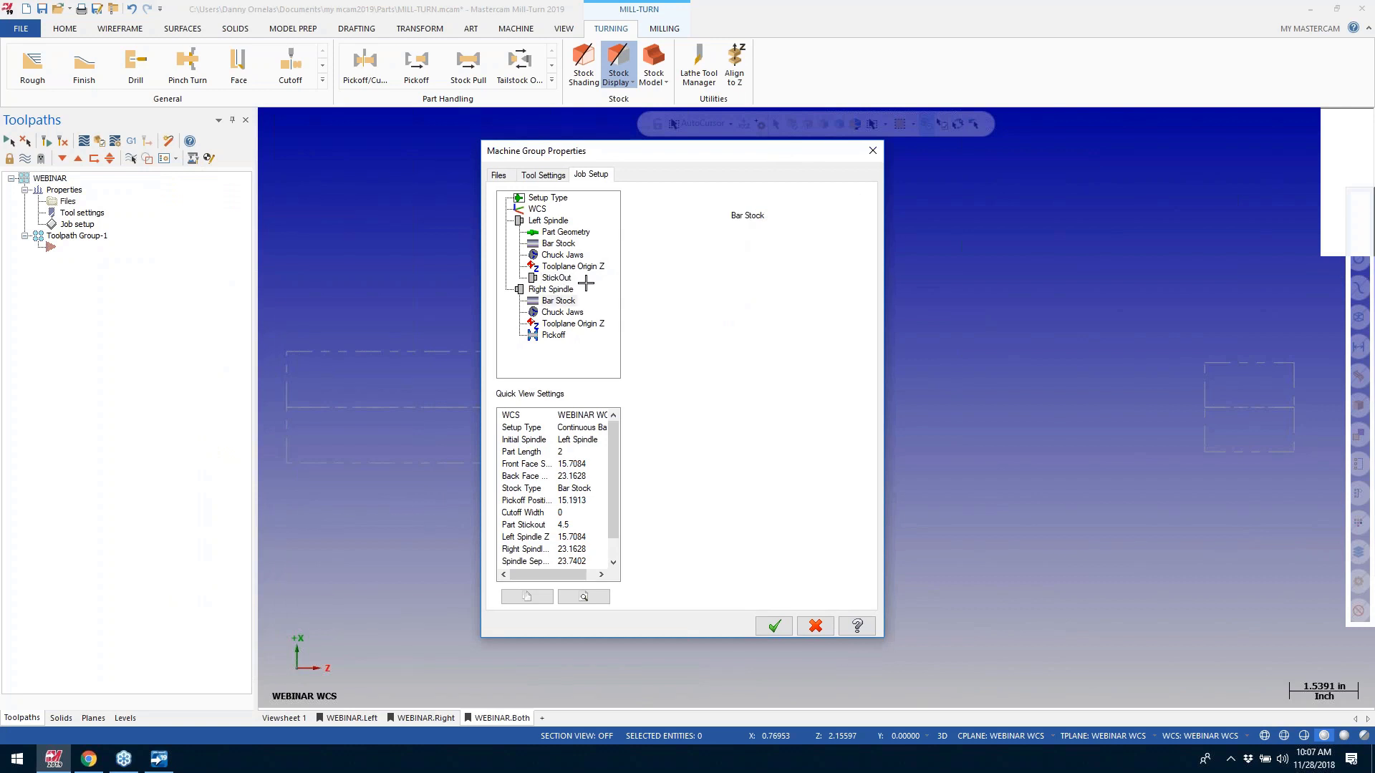
click(565, 313)
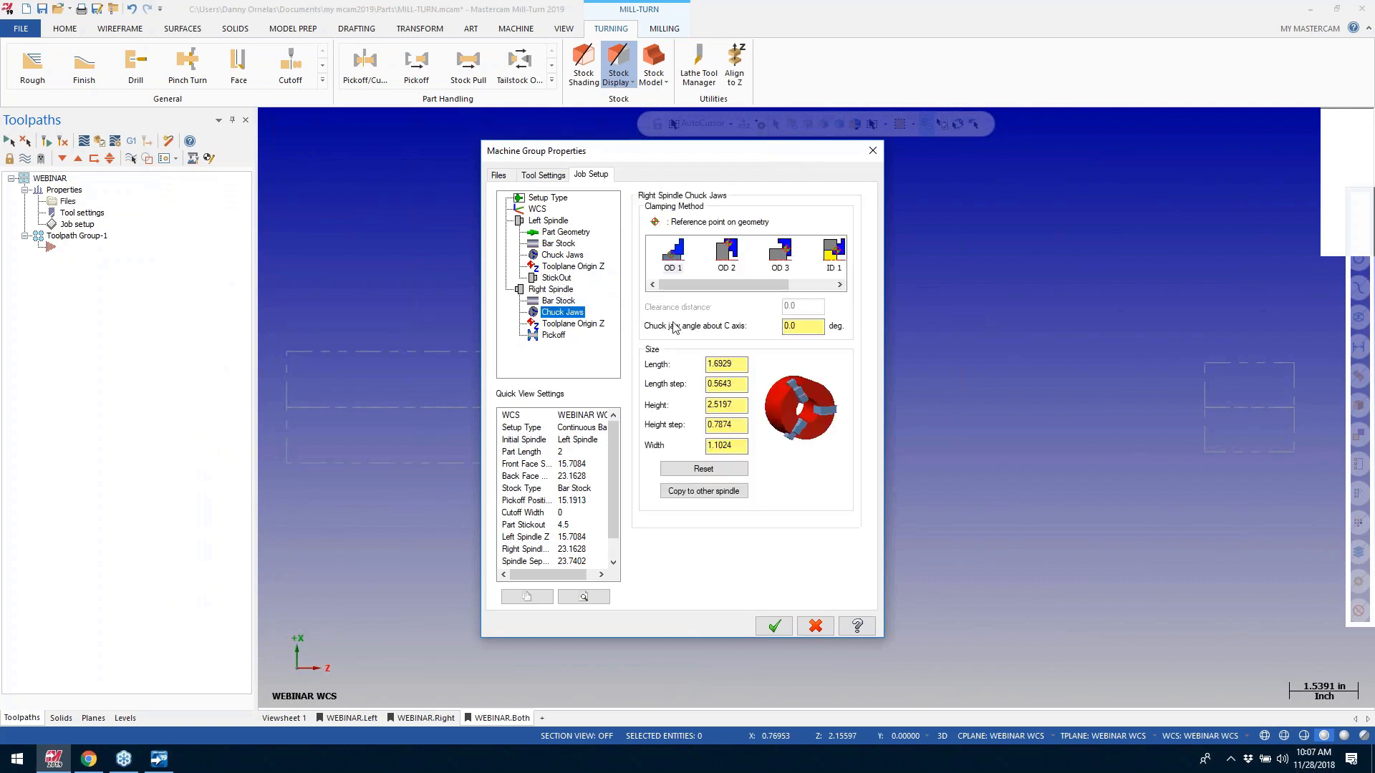
click(698, 470)
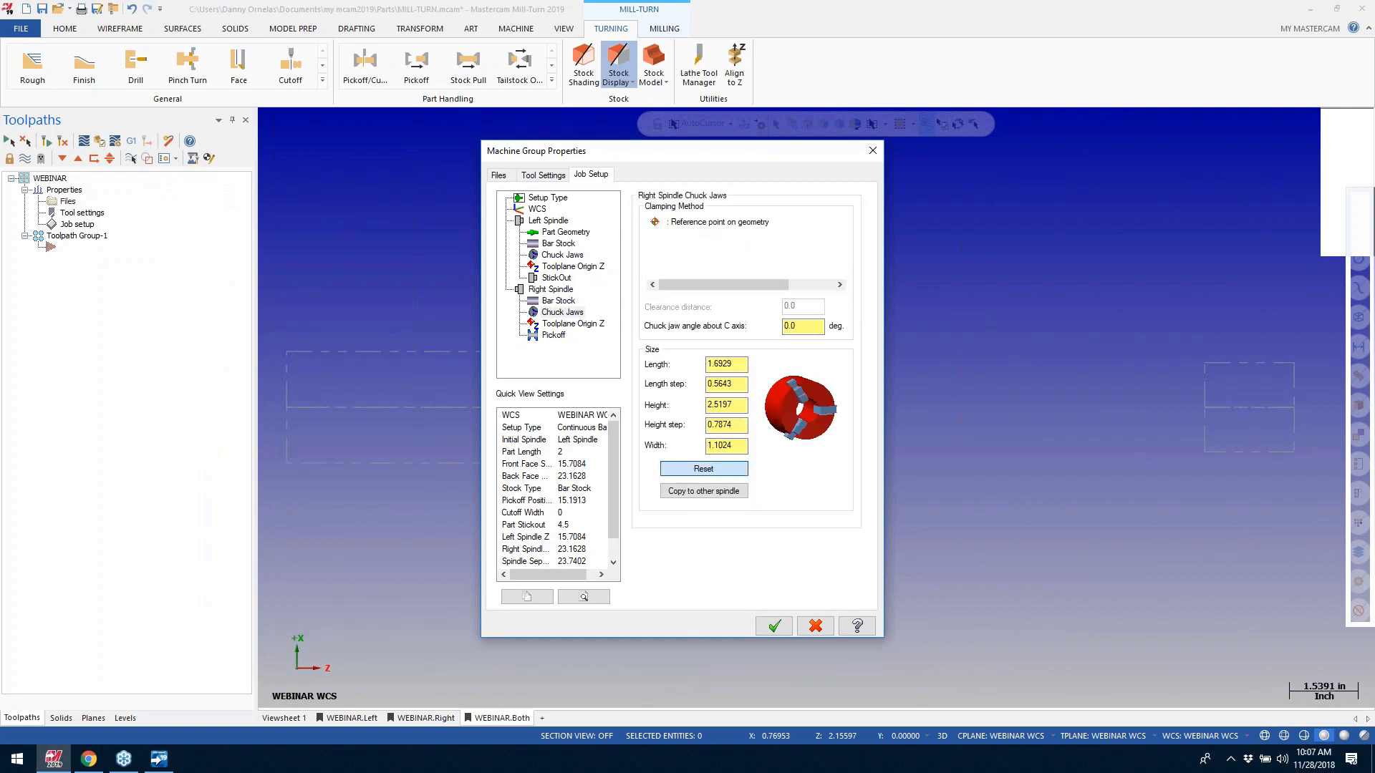
click(685, 492)
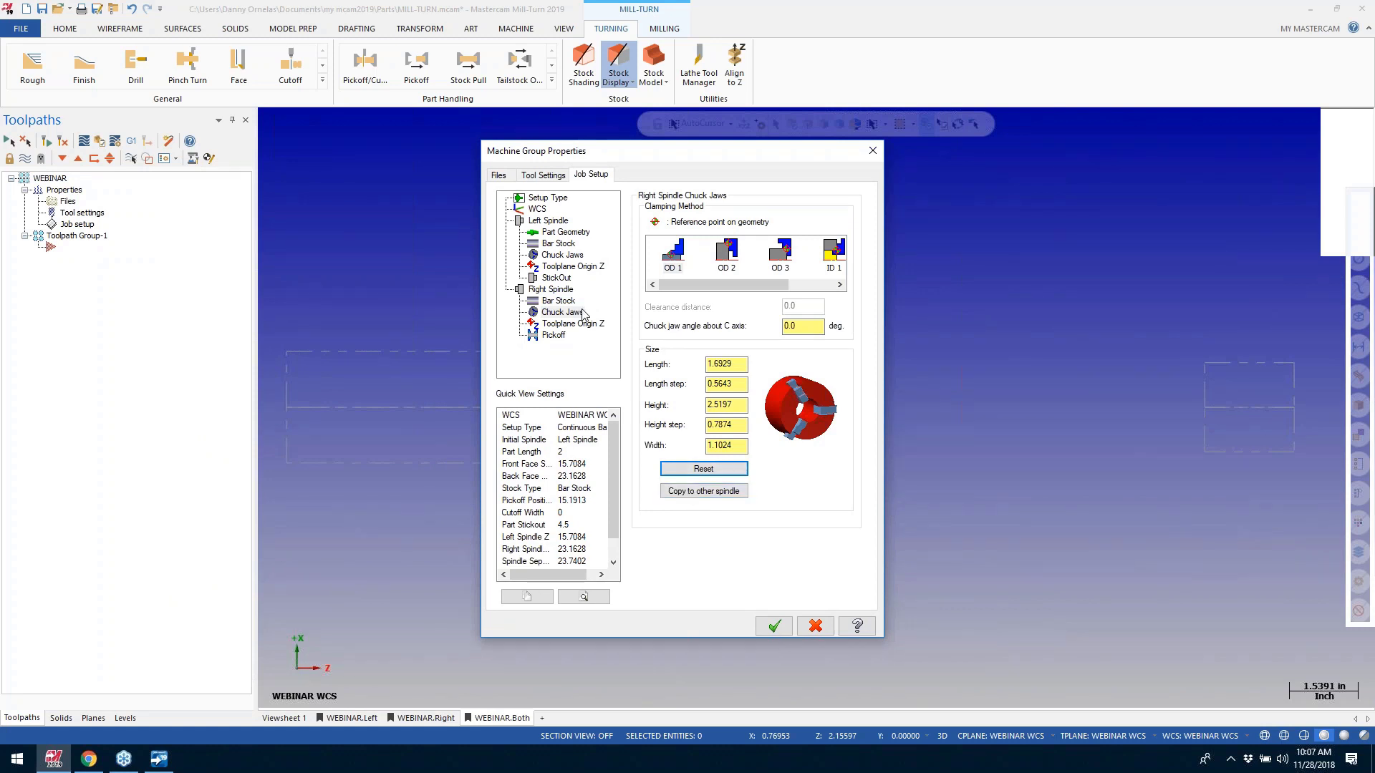
click(562, 255)
click(686, 494)
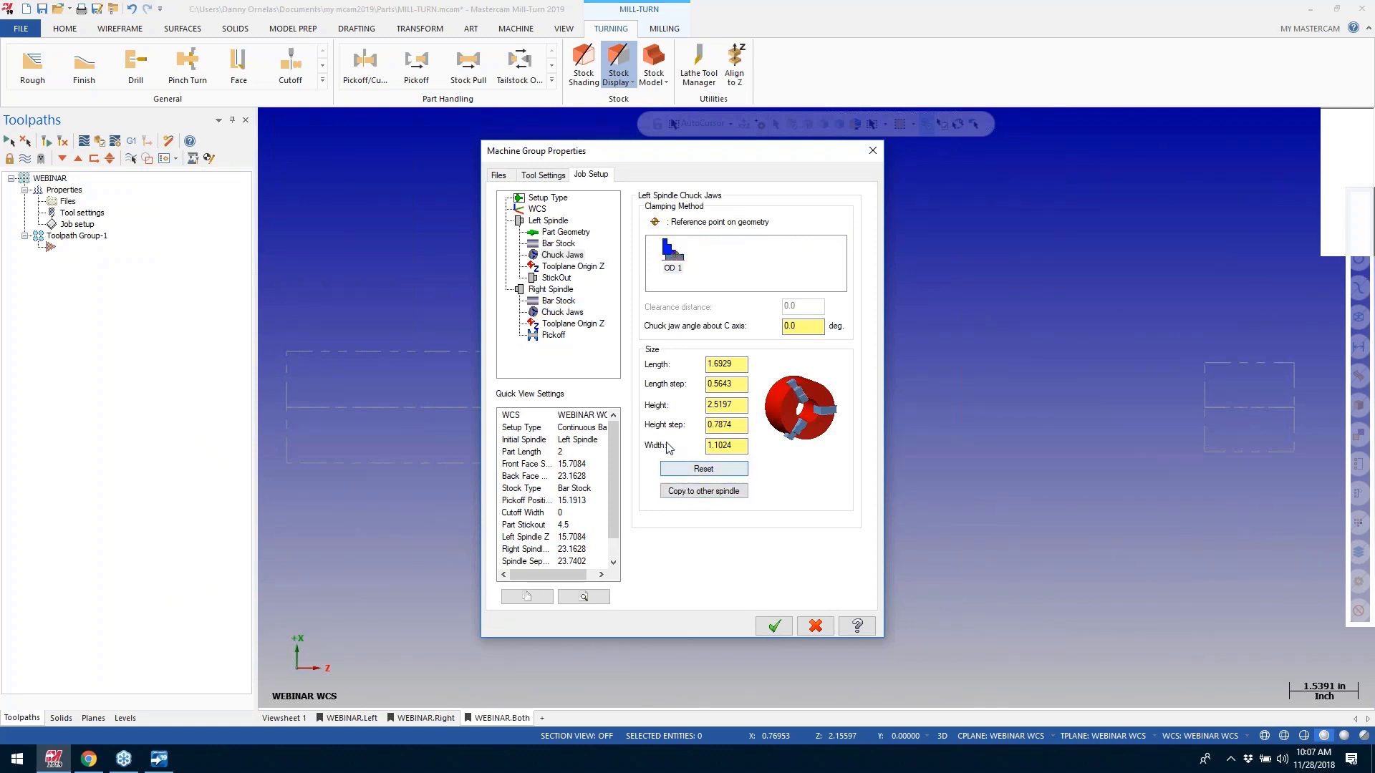
Step: Pick the pickoff position at the midpoint of the part's largest-diameter edge, use a cutoff width of .125, and accept the job setup
click(566, 324)
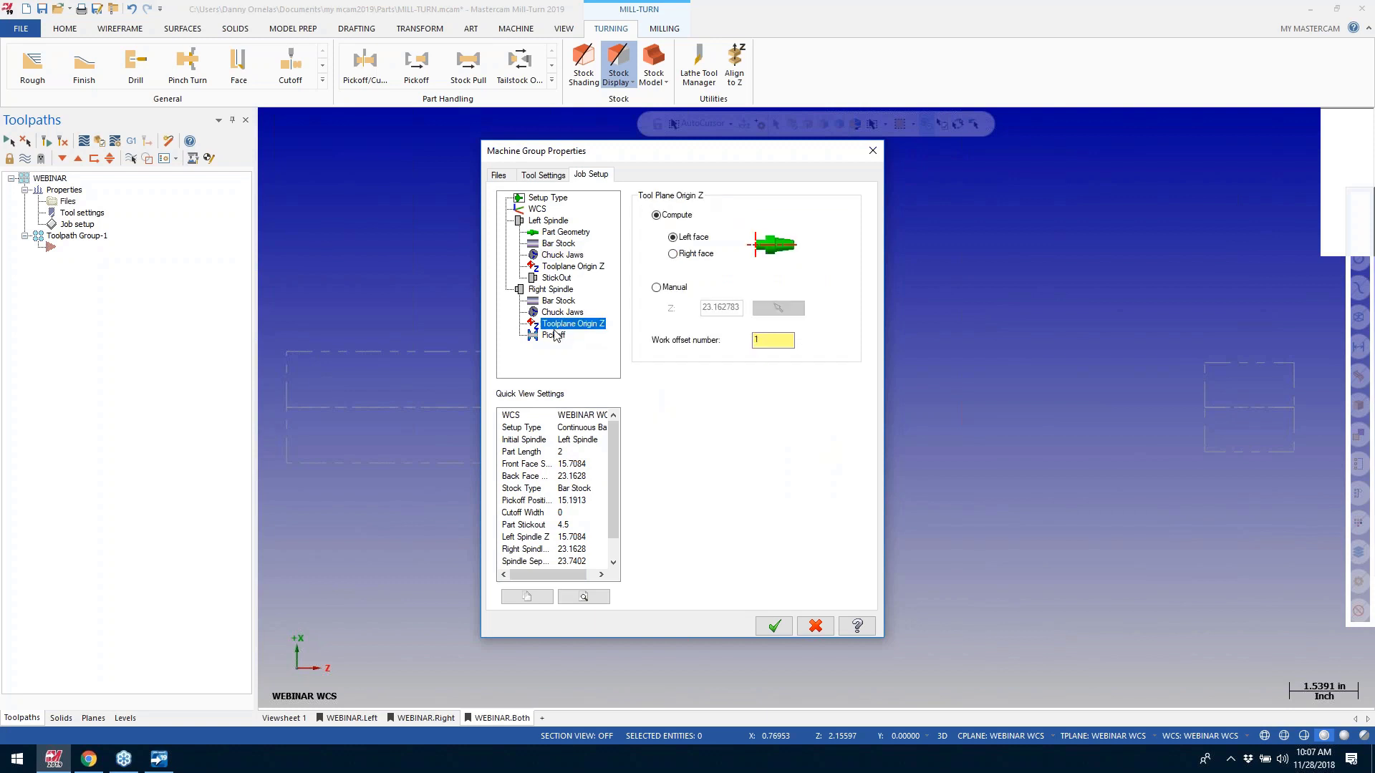
click(554, 336)
click(664, 236)
scroll(794, 275, up, 6)
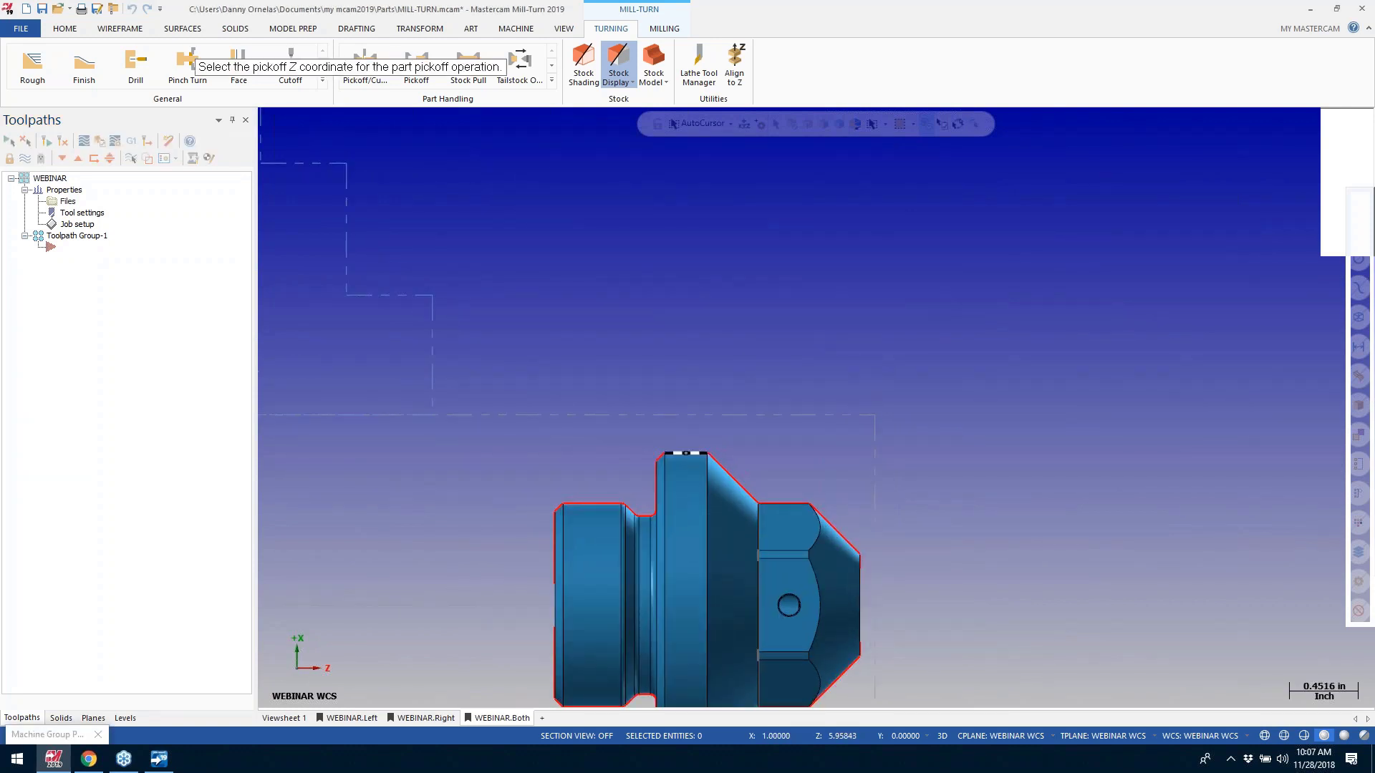
click(686, 451)
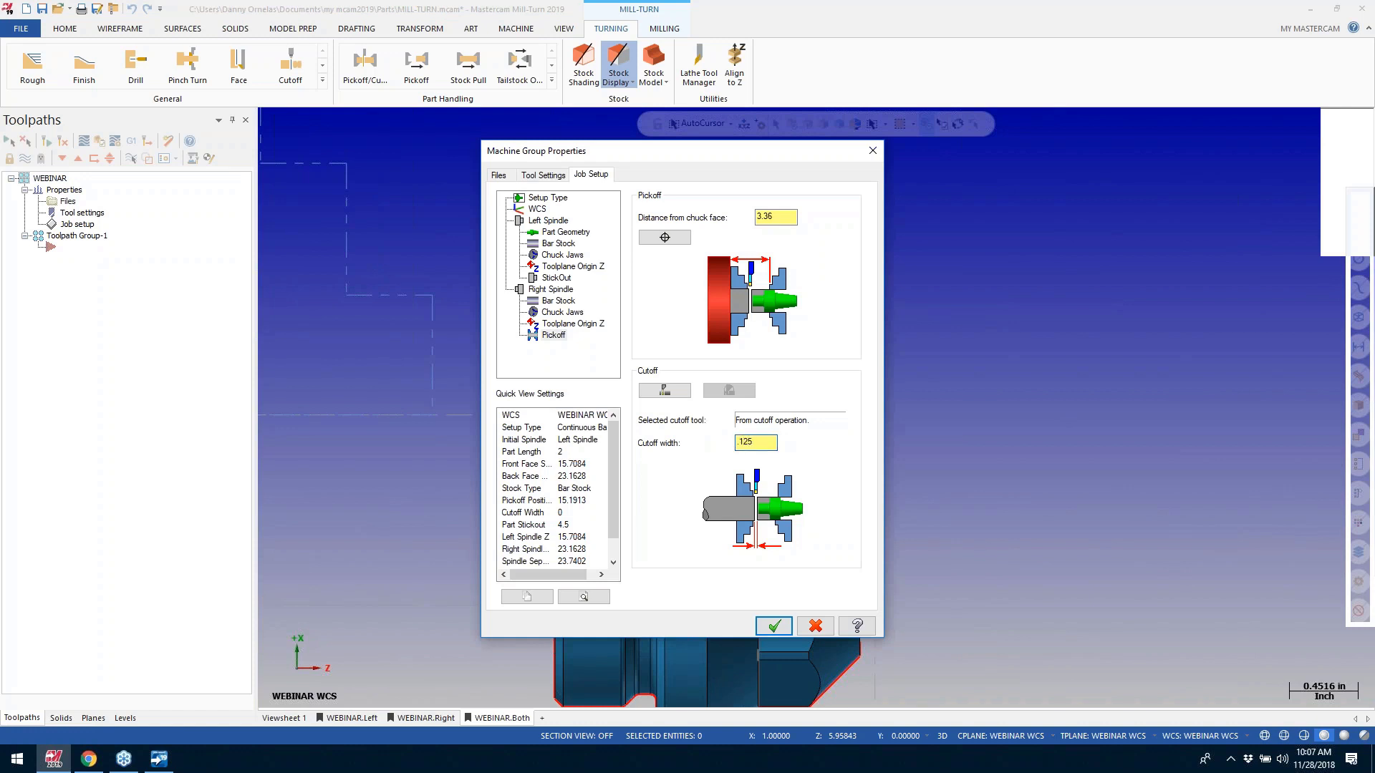
drag(703, 150, 619, 121)
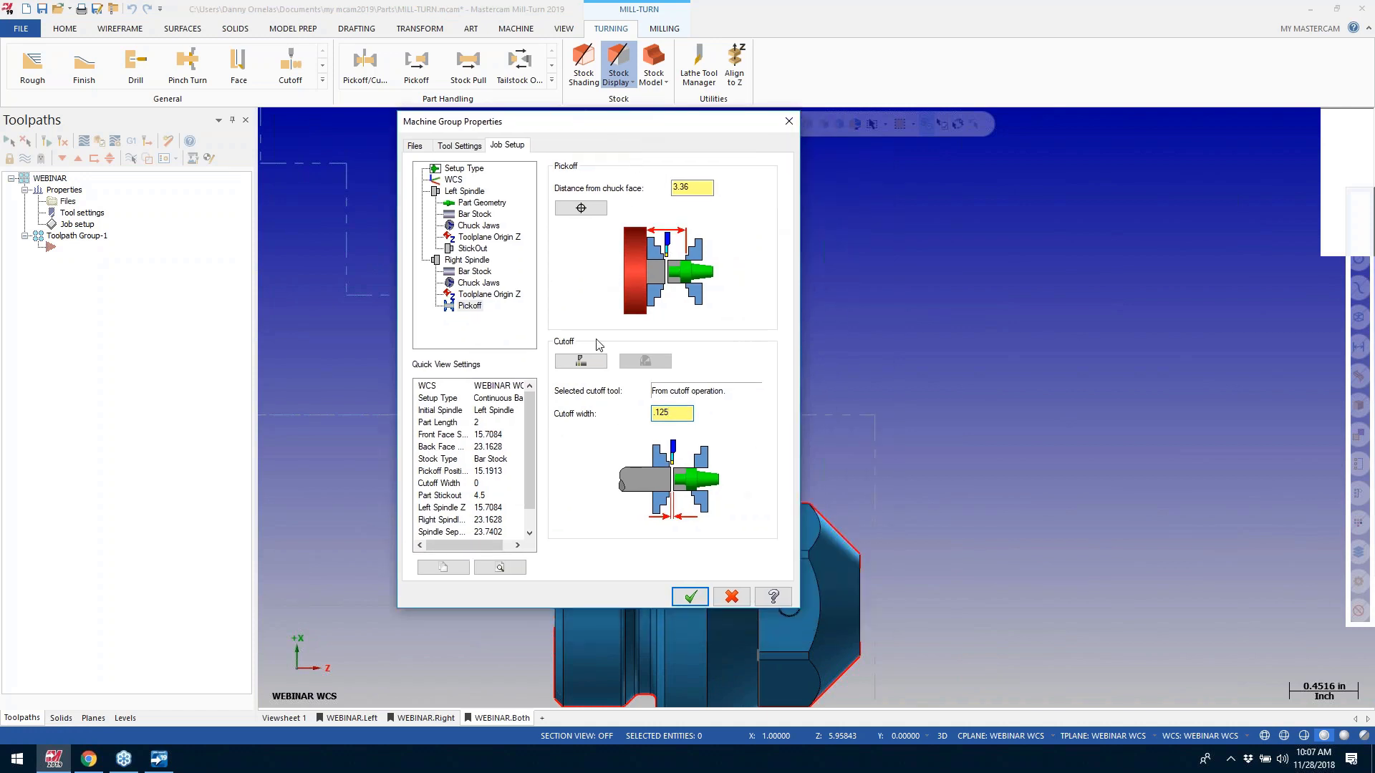
click(690, 596)
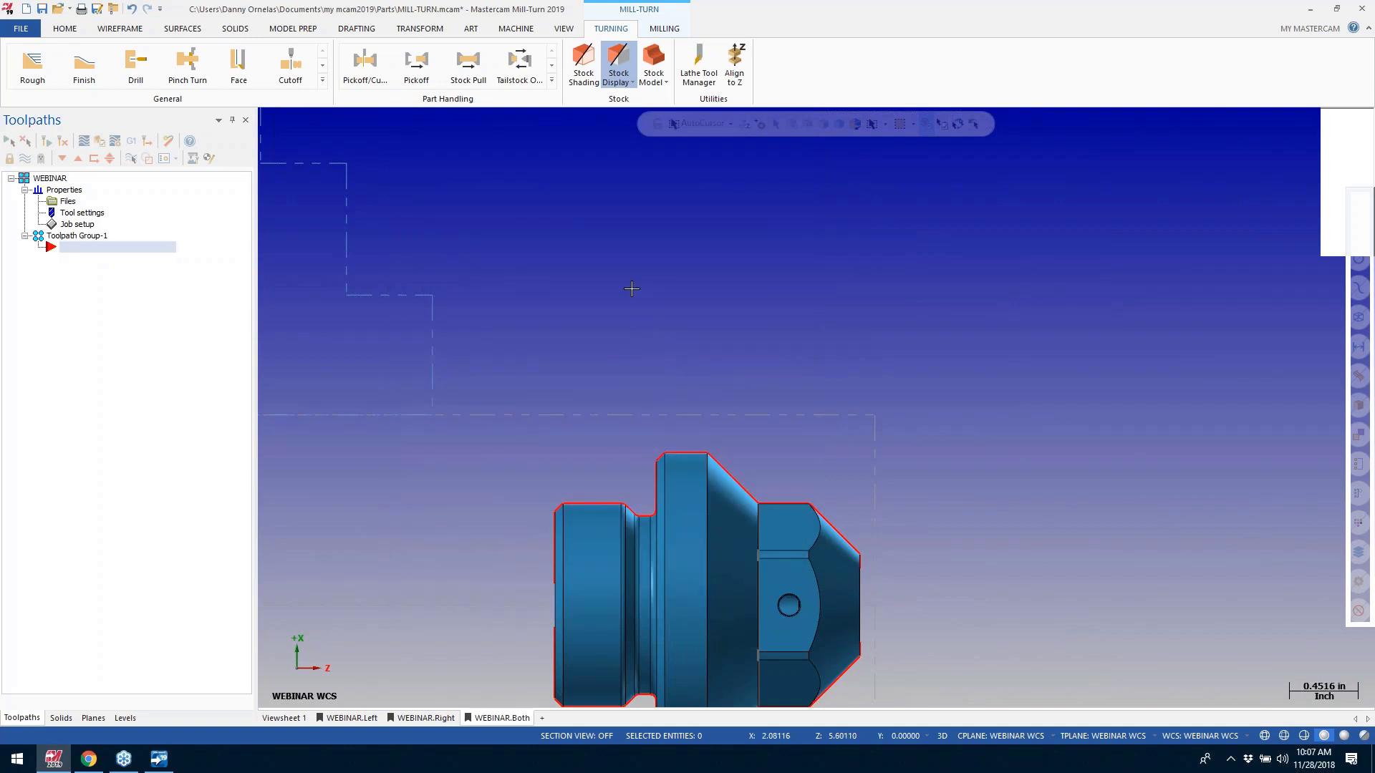
Step: Examine the part, bar stock and chuck jaws on both spindles, including the front face of the left part in 3D
scroll(632, 289, down, 1)
scroll(632, 289, down, 10)
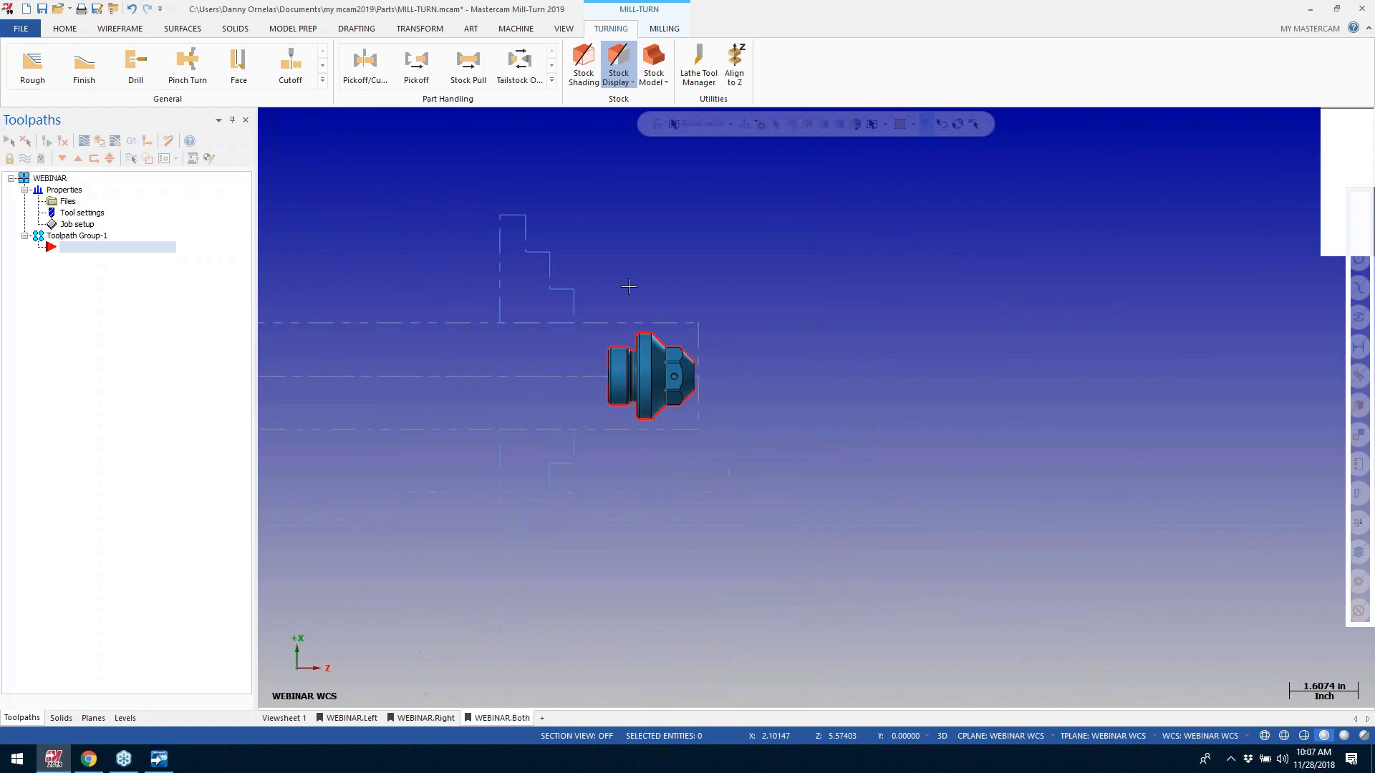
scroll(1074, 344, up, 6)
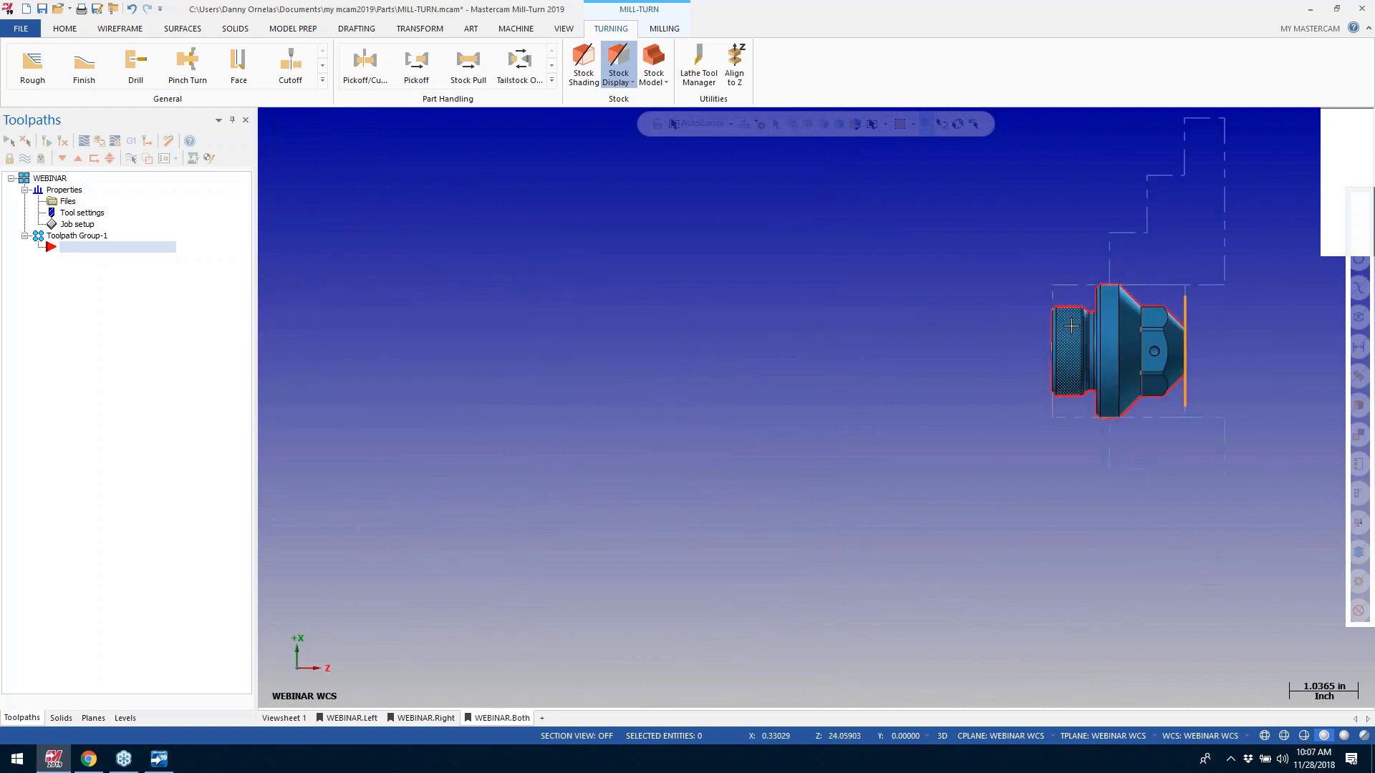
scroll(1124, 323, up, 1)
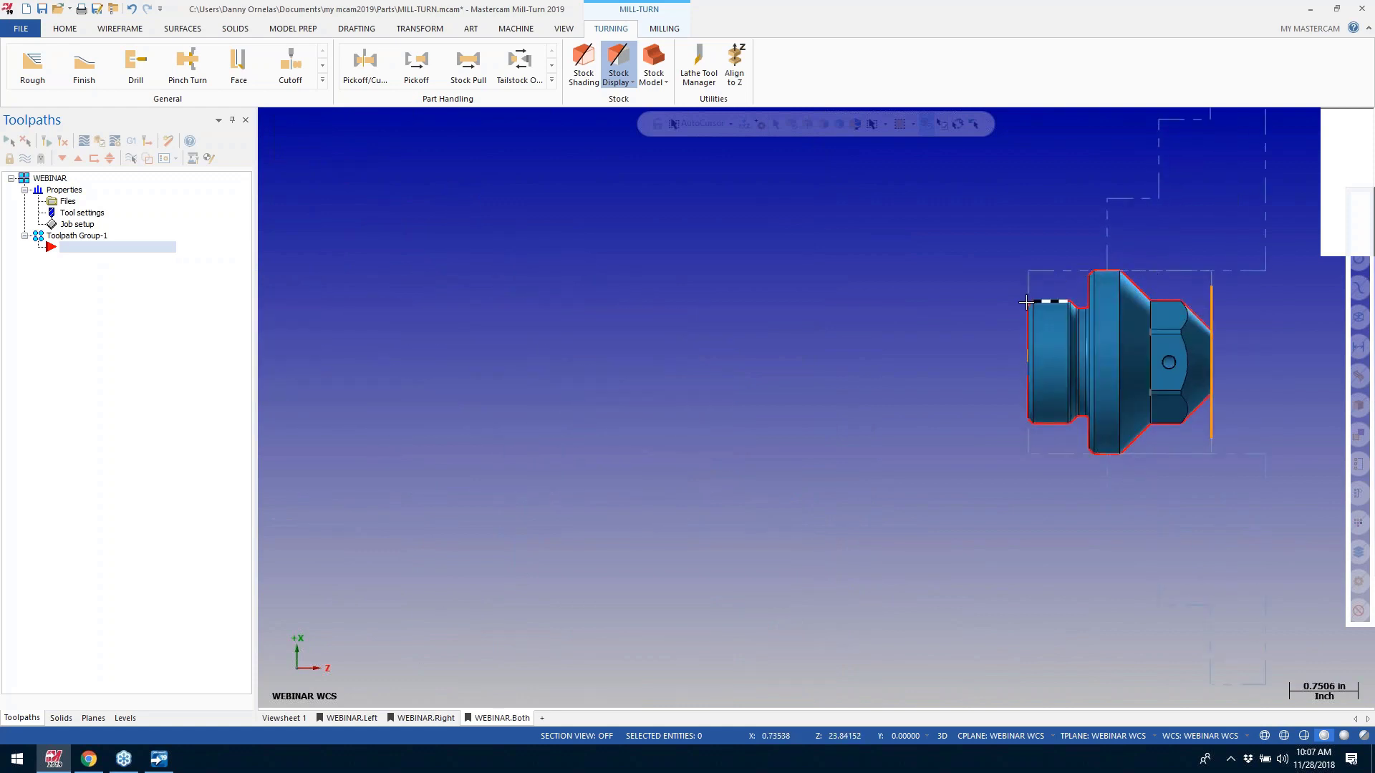
mouse_move(958, 344)
middle_down()
mouse_move(1038, 350)
mouse_move(981, 338)
mouse_move(813, 406)
mouse_move(491, 340)
middle_up()
scroll(988, 345, down, 1)
scroll(988, 345, down, 3)
scroll(491, 340, up, 2)
middle_drag(551, 295, 745, 316)
scroll(388, 378, up, 2)
scroll(387, 378, up, 2)
right_click(745, 317)
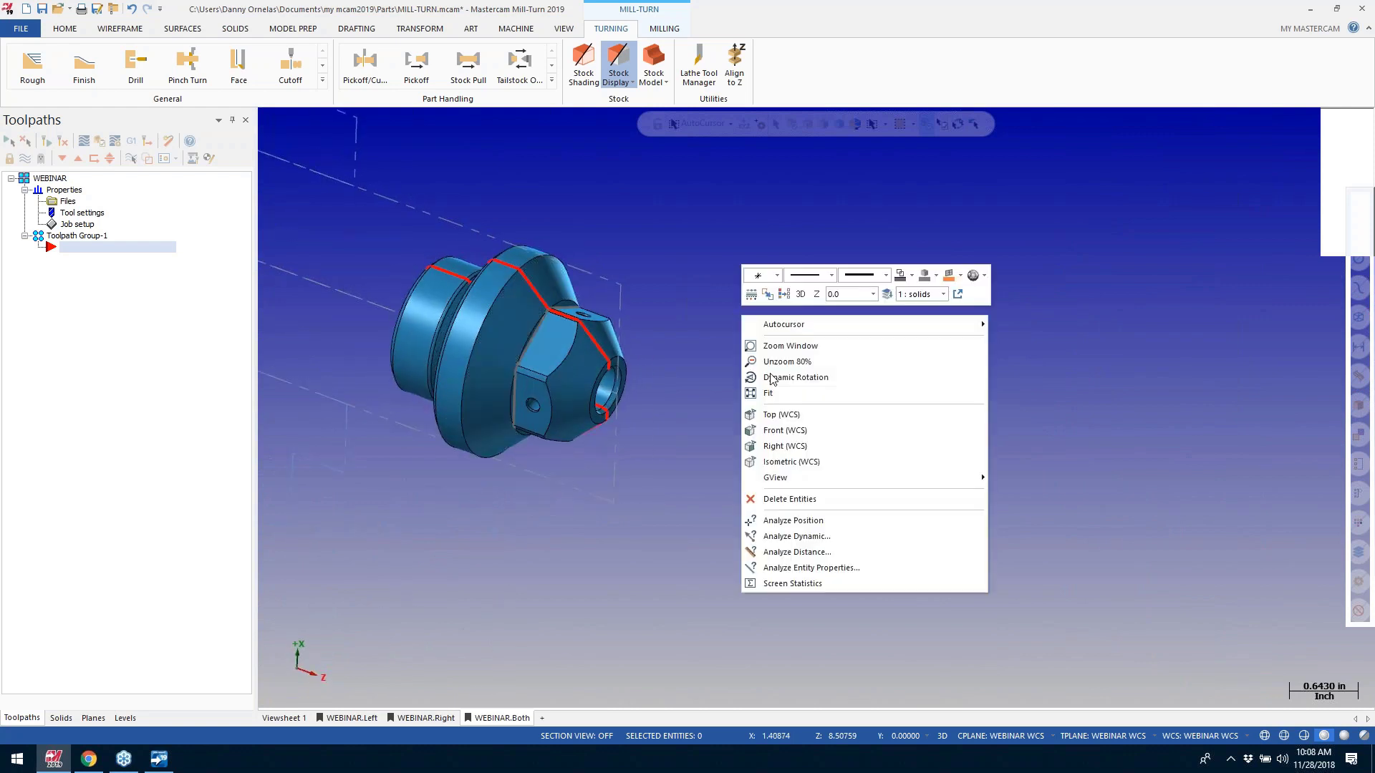
click(773, 421)
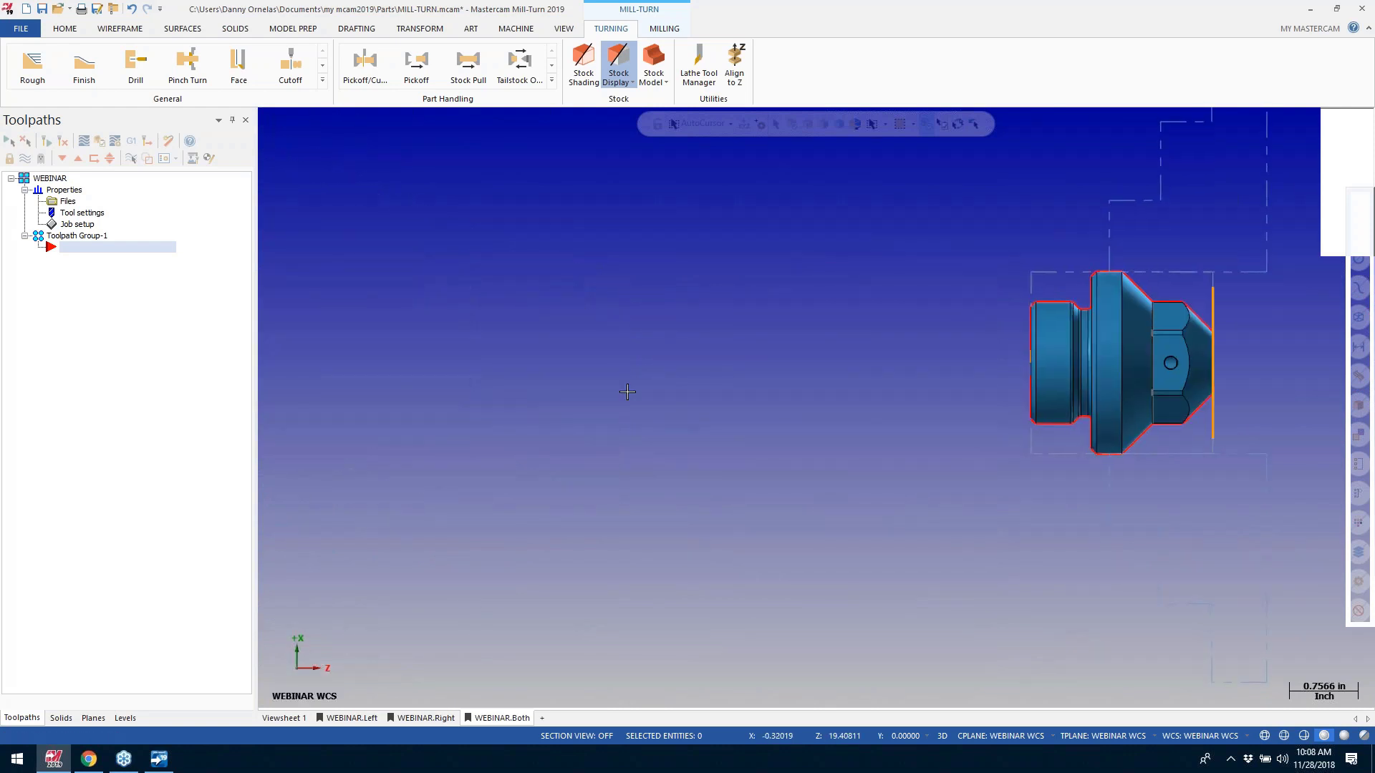
key(alt+F1)
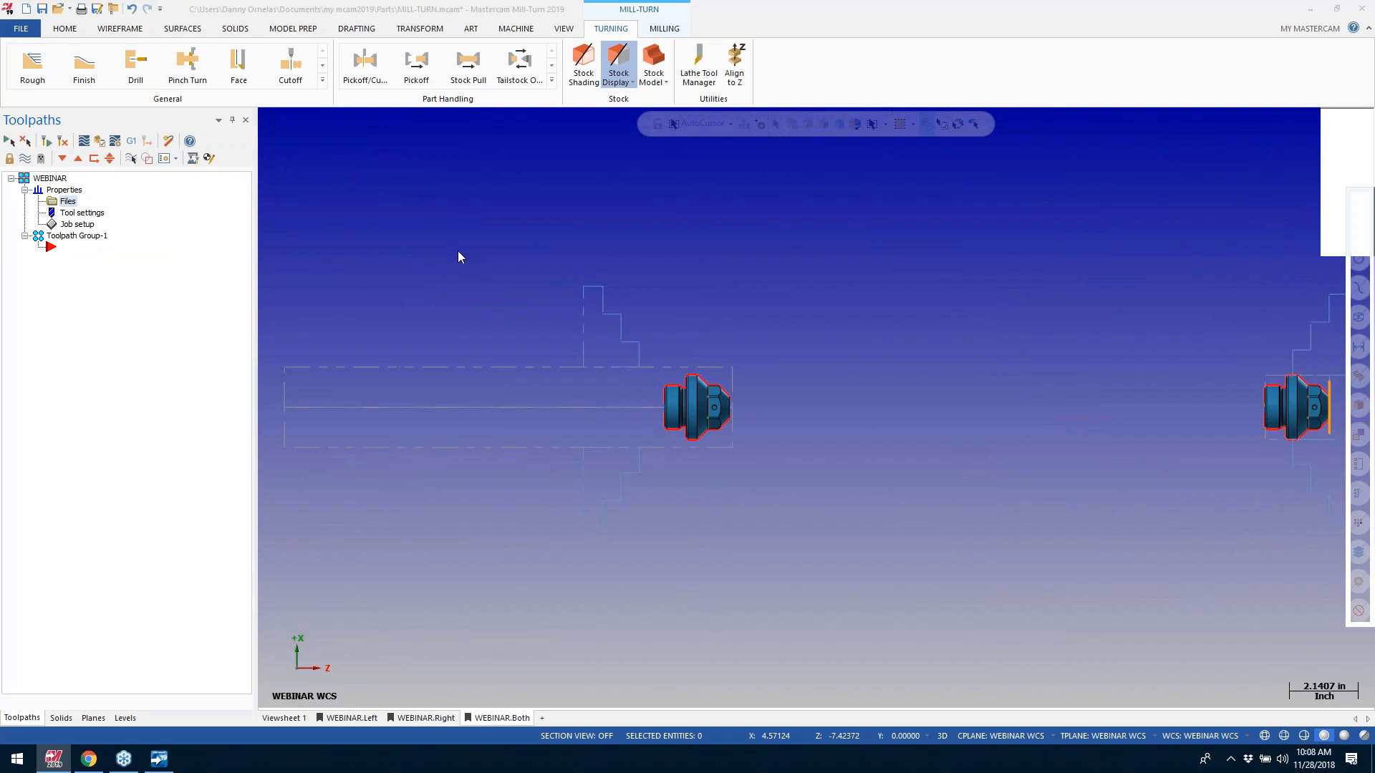
Step: Review the part handling stock types in the job setup, keeping Continuous Bar Stock - Pickoff, Stock Pull, Cutoff
click(515, 149)
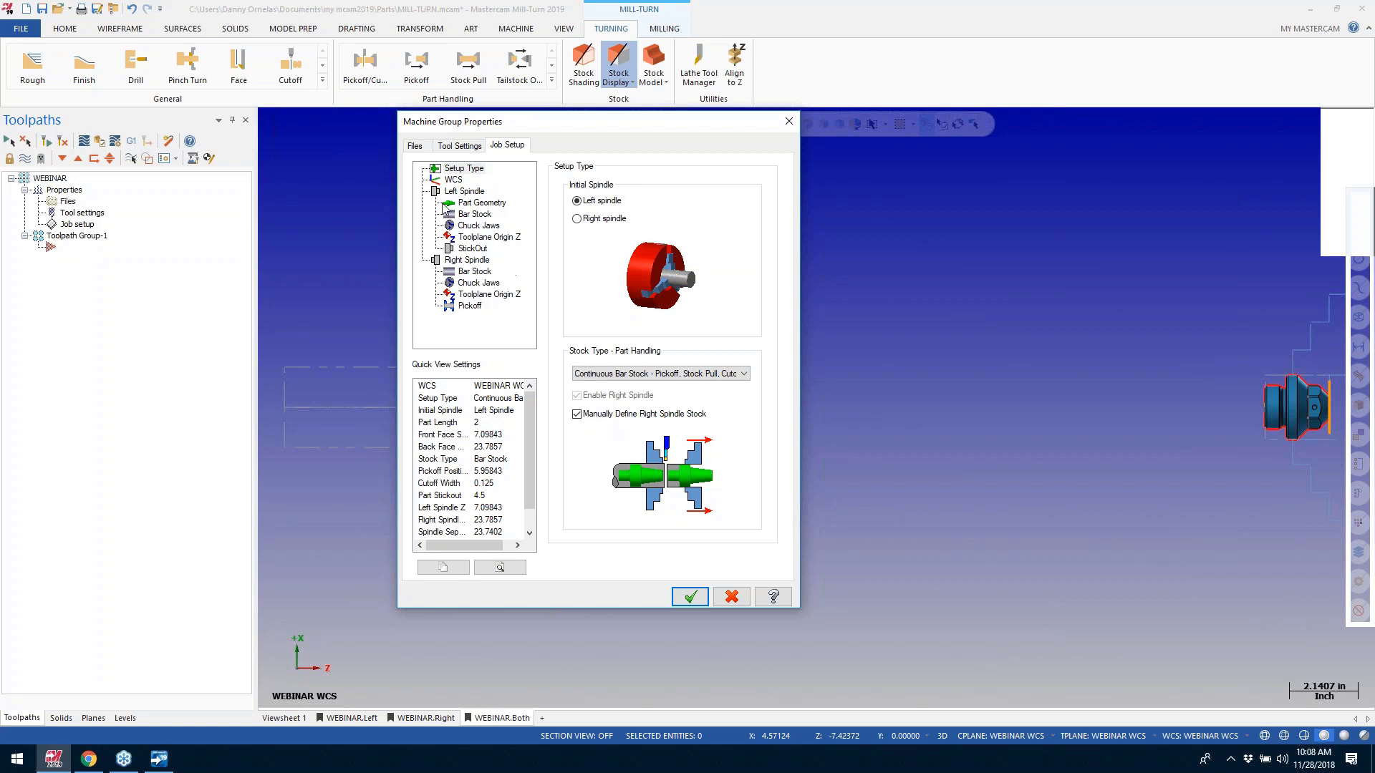
click(746, 377)
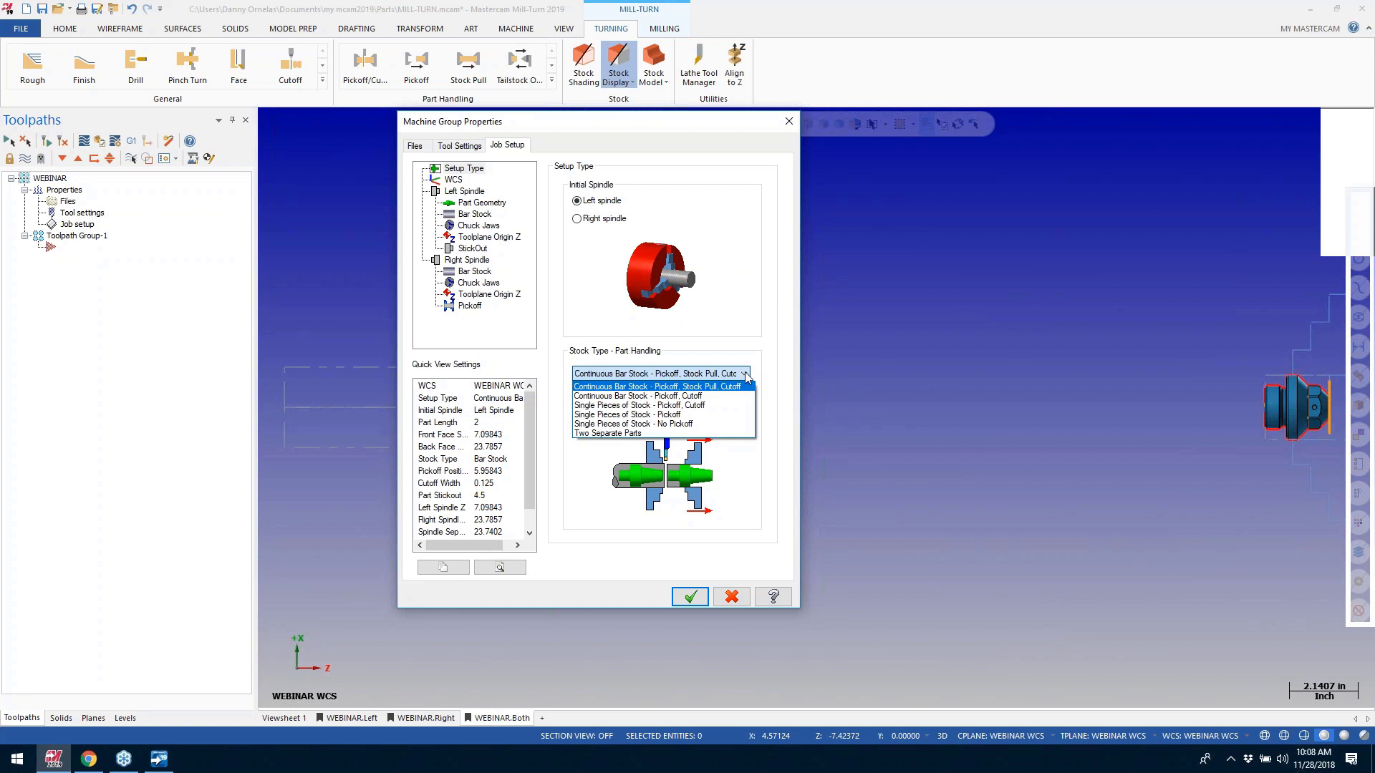
click(746, 377)
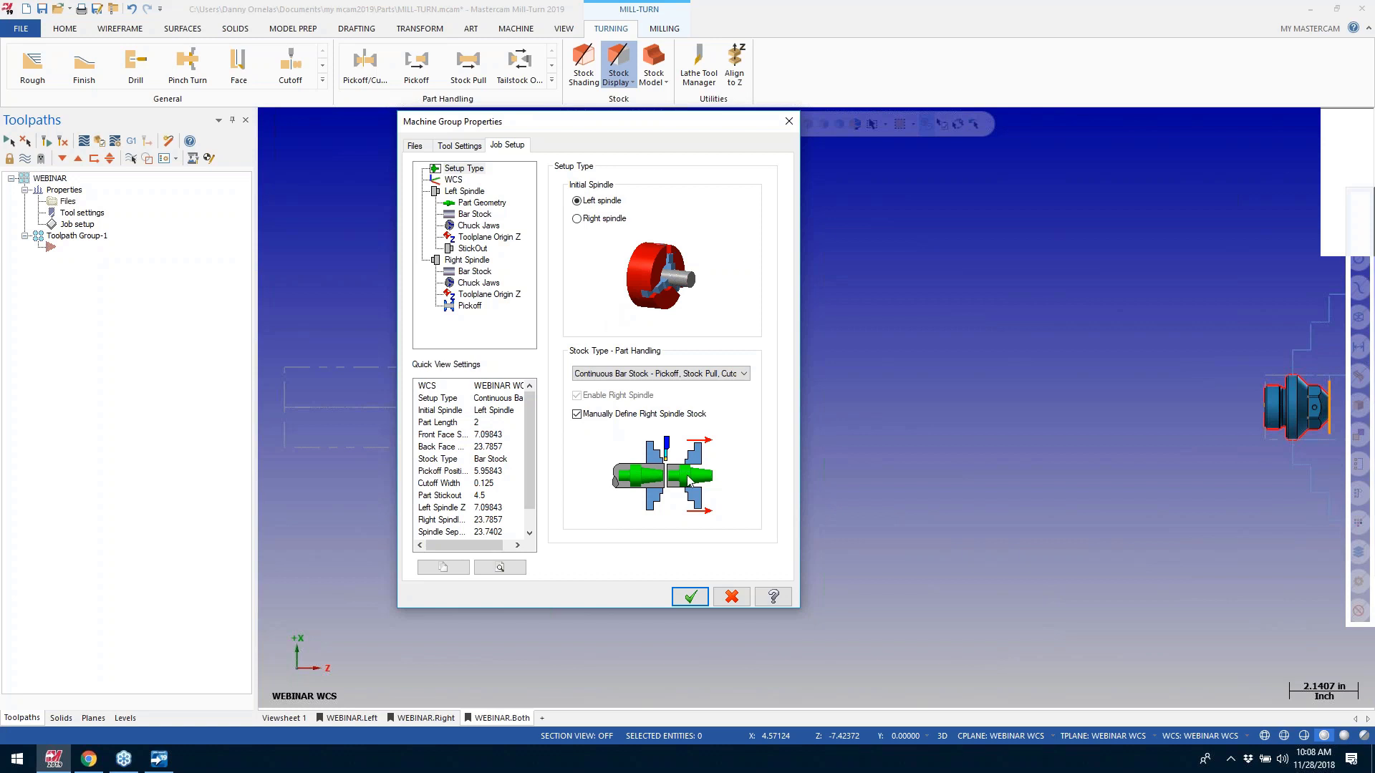
click(689, 596)
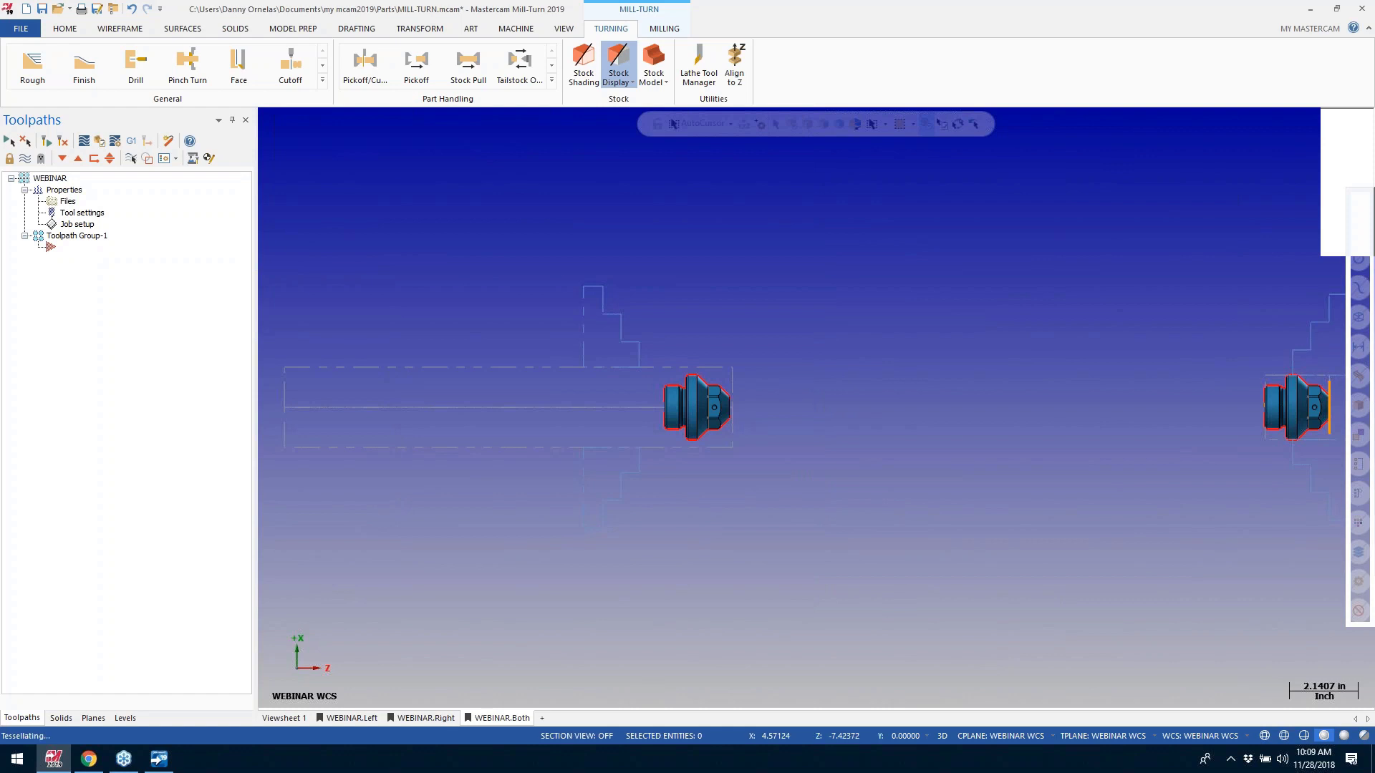
Step: Start a lathe Face toolpath, preview the upper and lower axis combinations on both spindles, and accept Upper Left
click(243, 69)
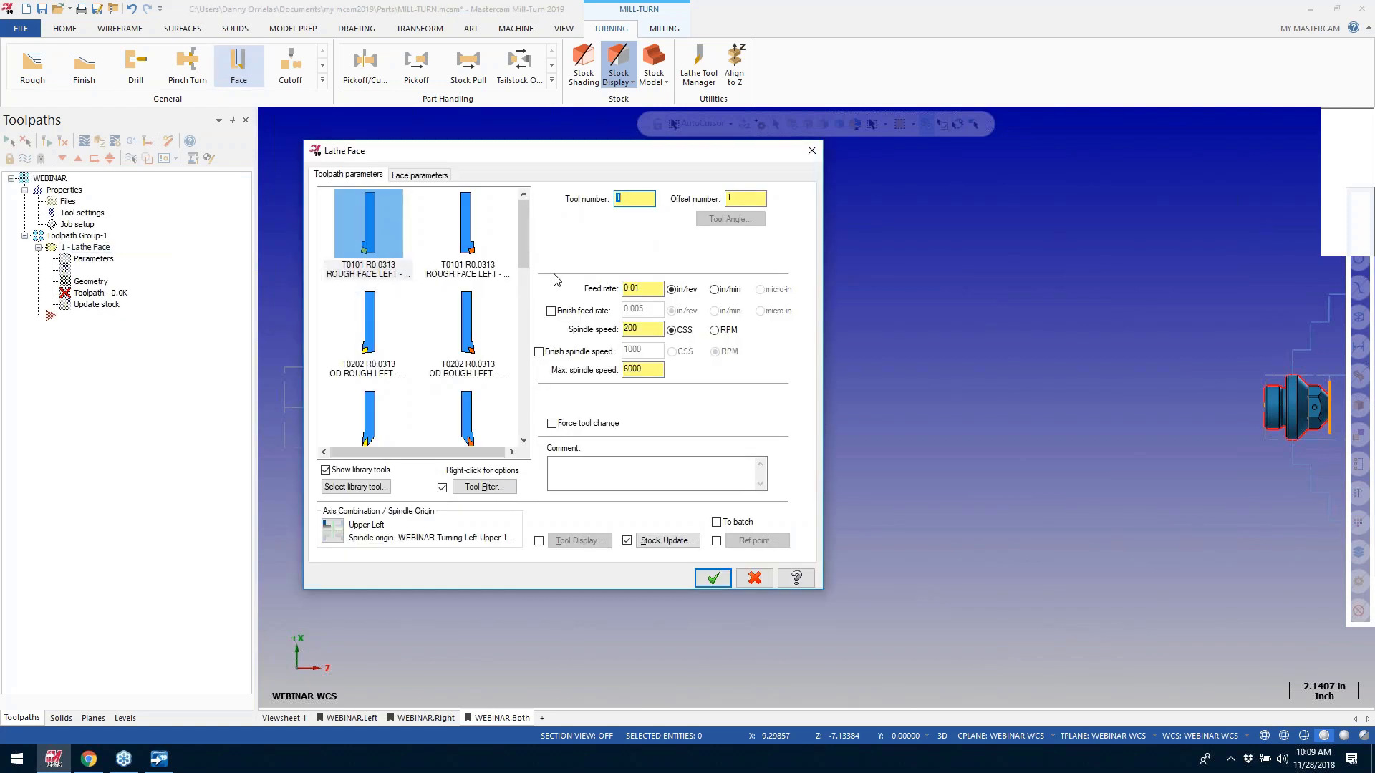
click(337, 531)
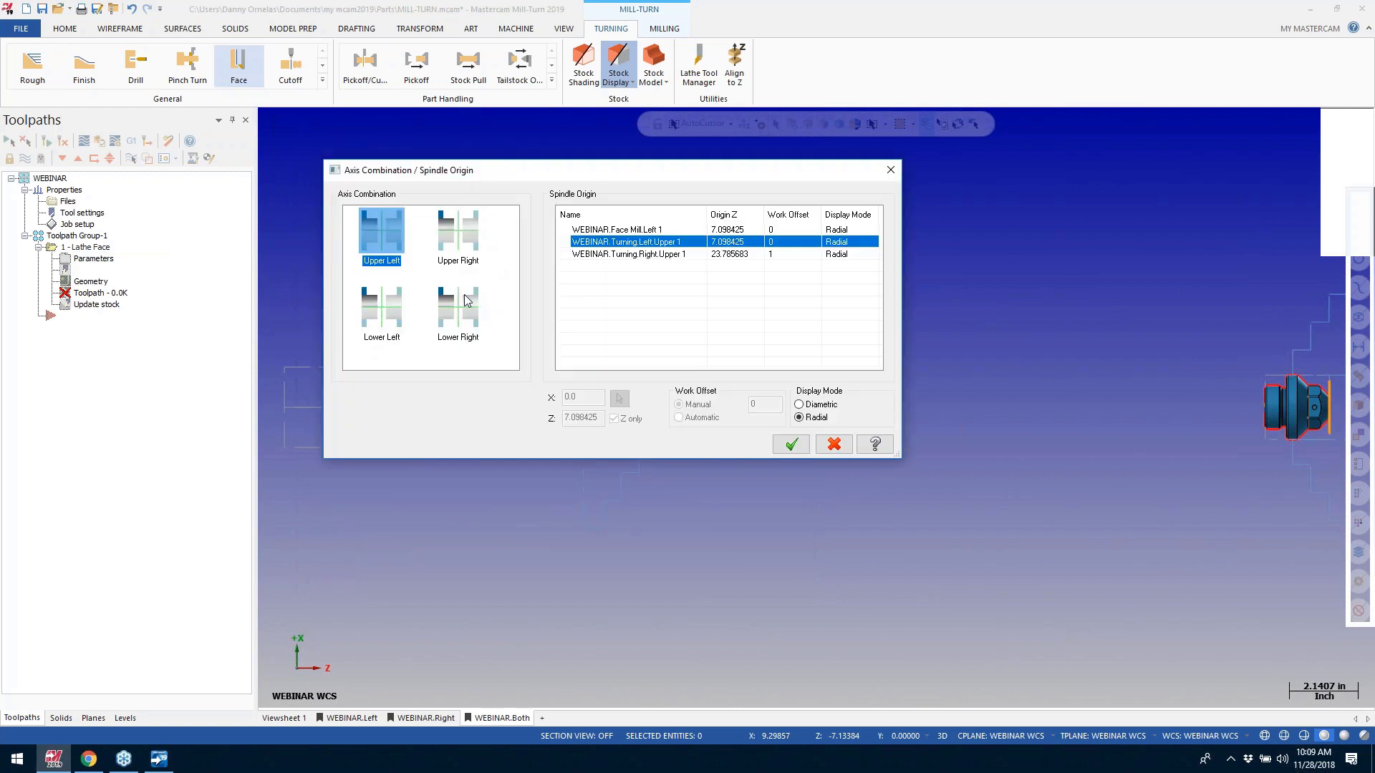
drag(512, 174, 631, 201)
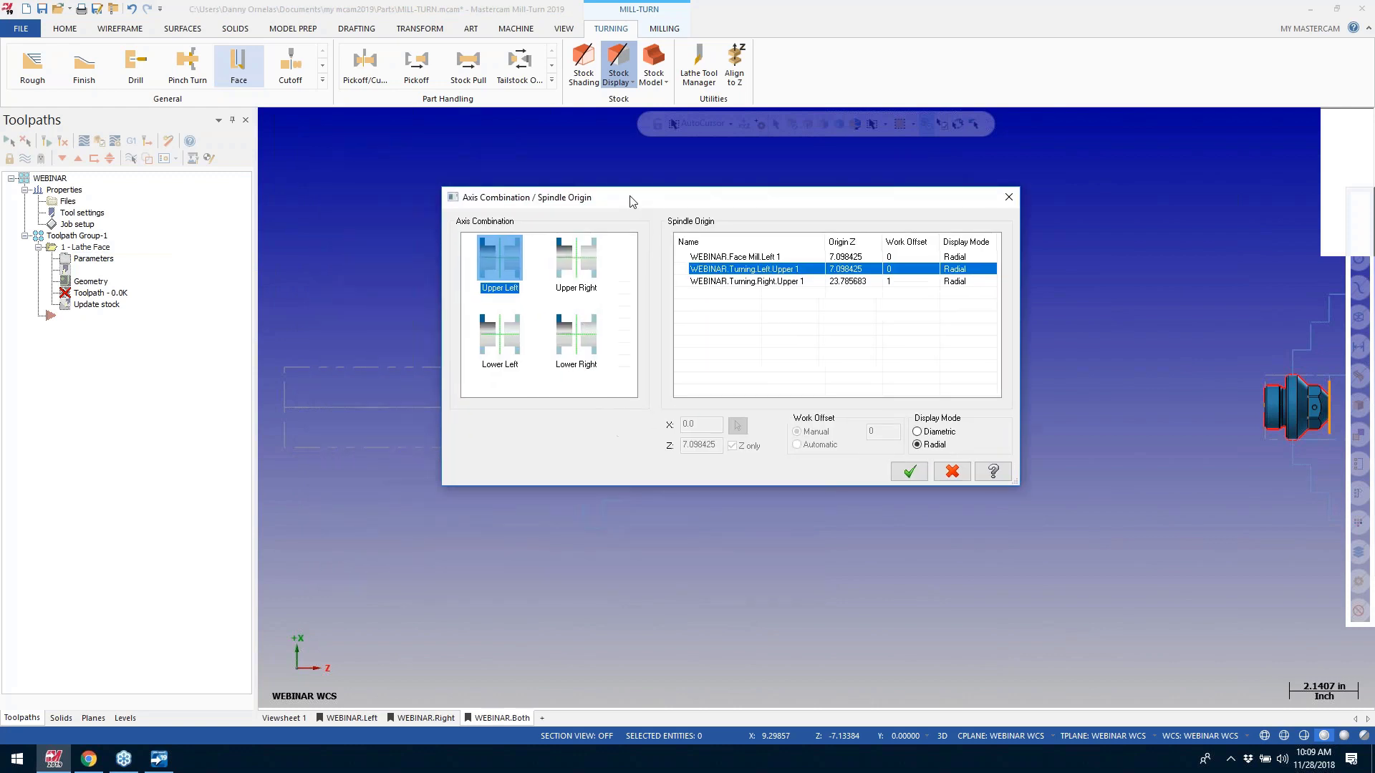
click(567, 270)
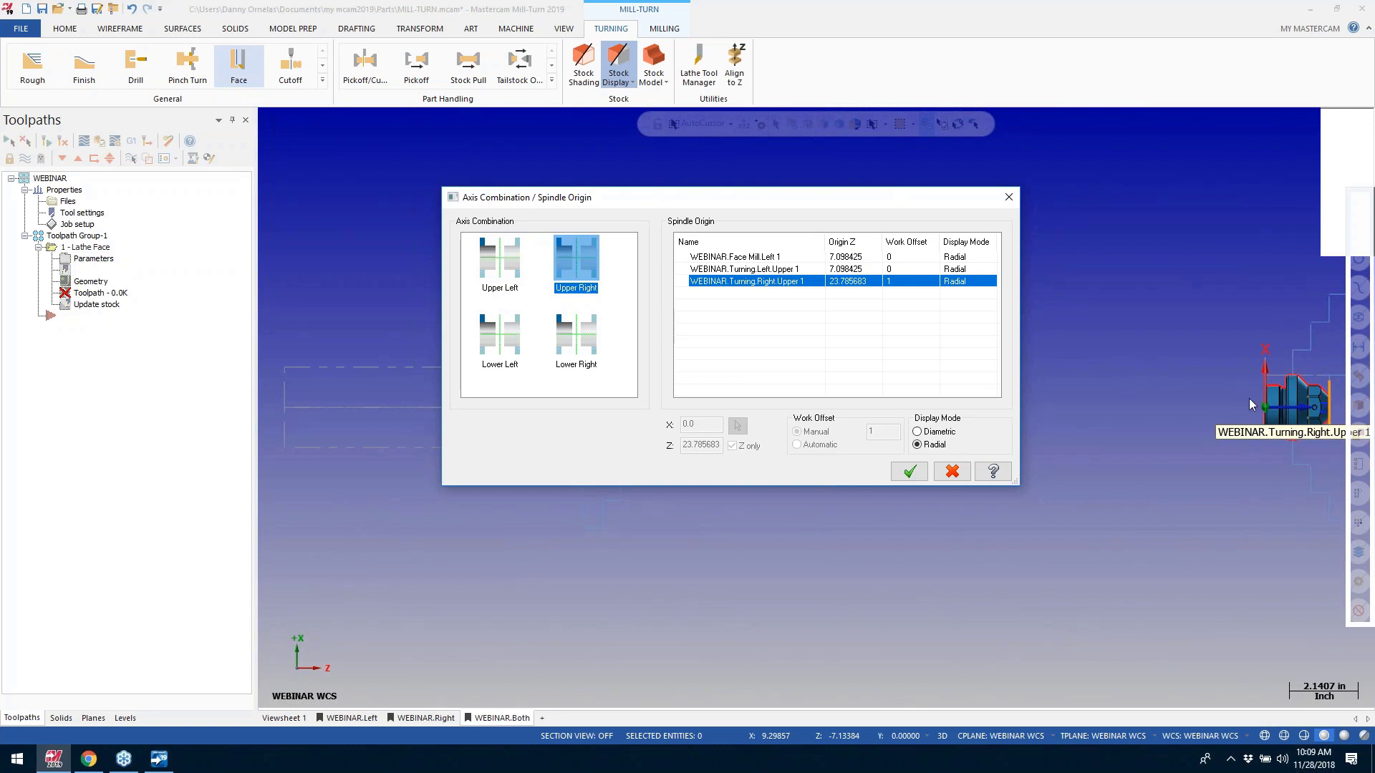
click(519, 262)
drag(575, 201, 214, 58)
click(126, 192)
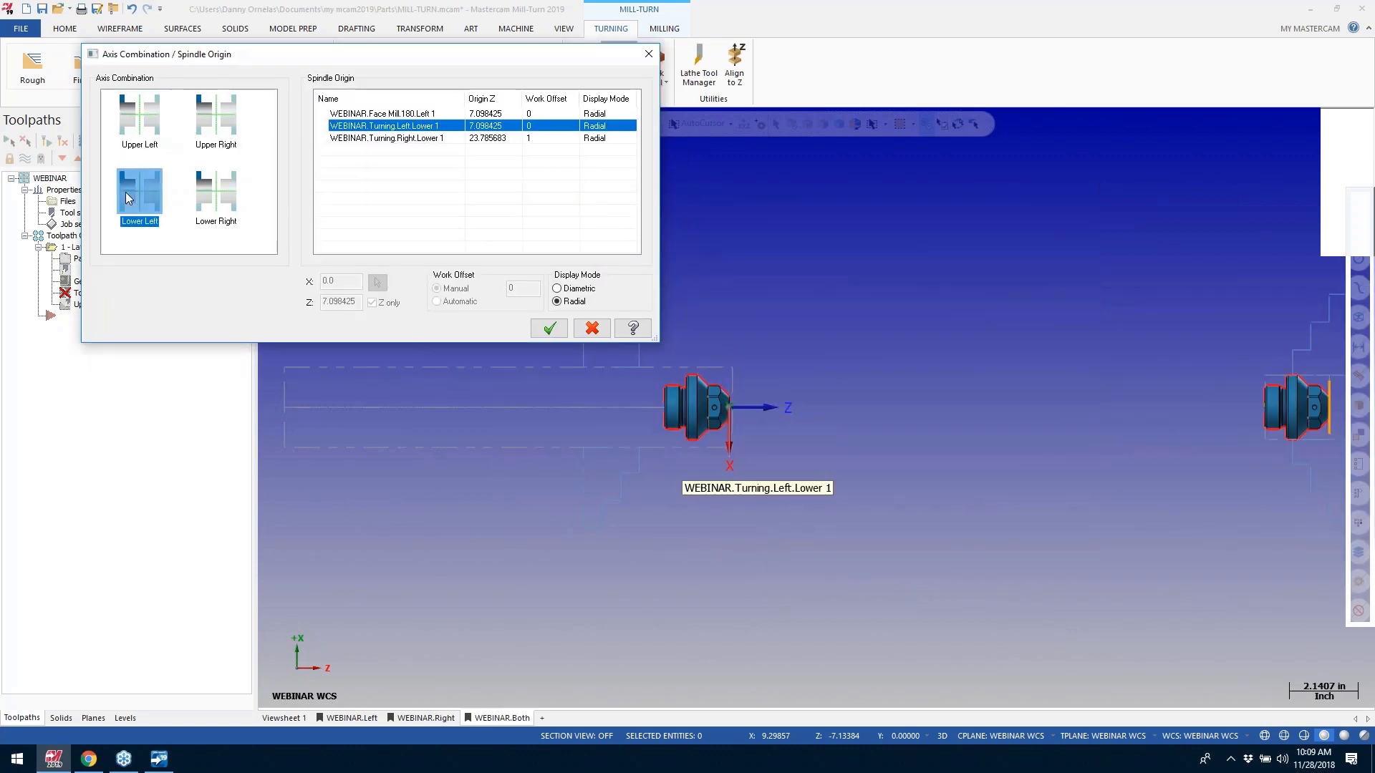
click(212, 206)
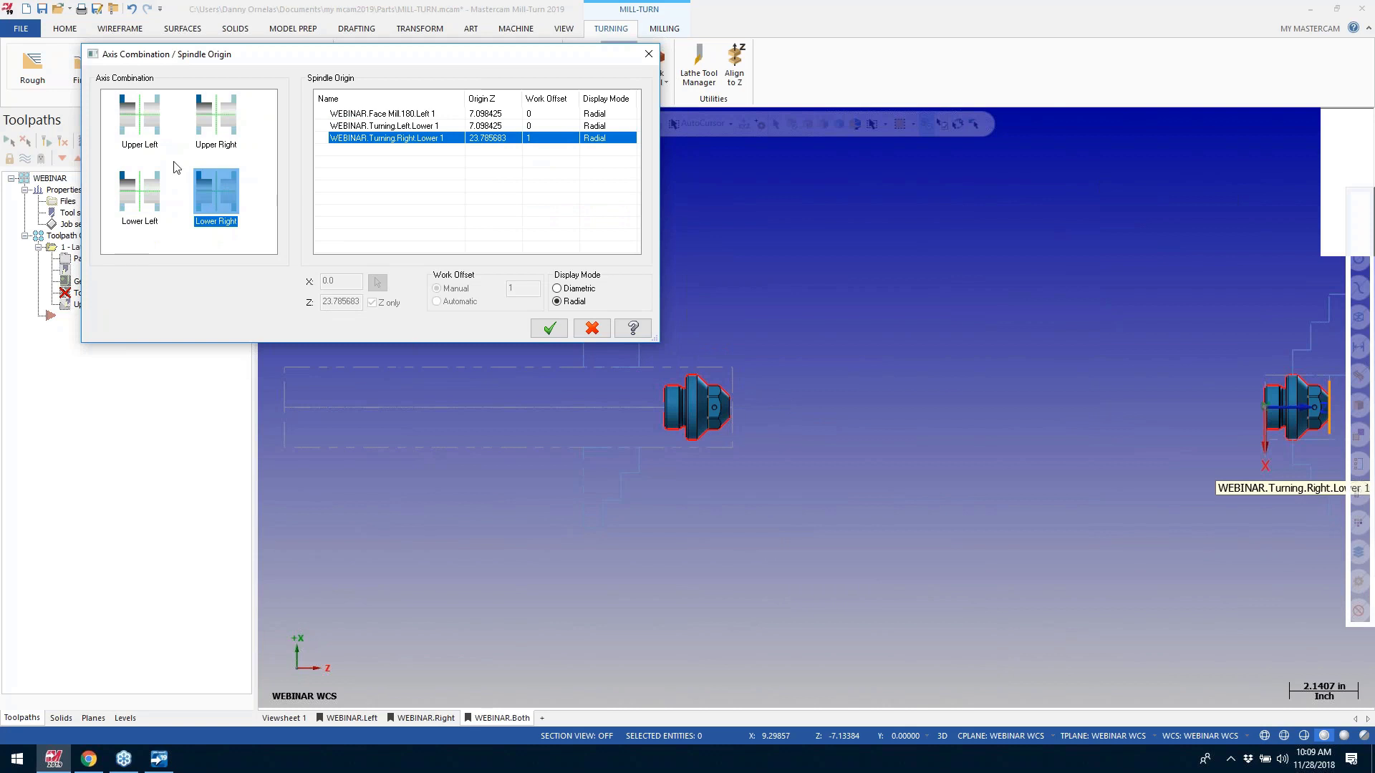
click(148, 129)
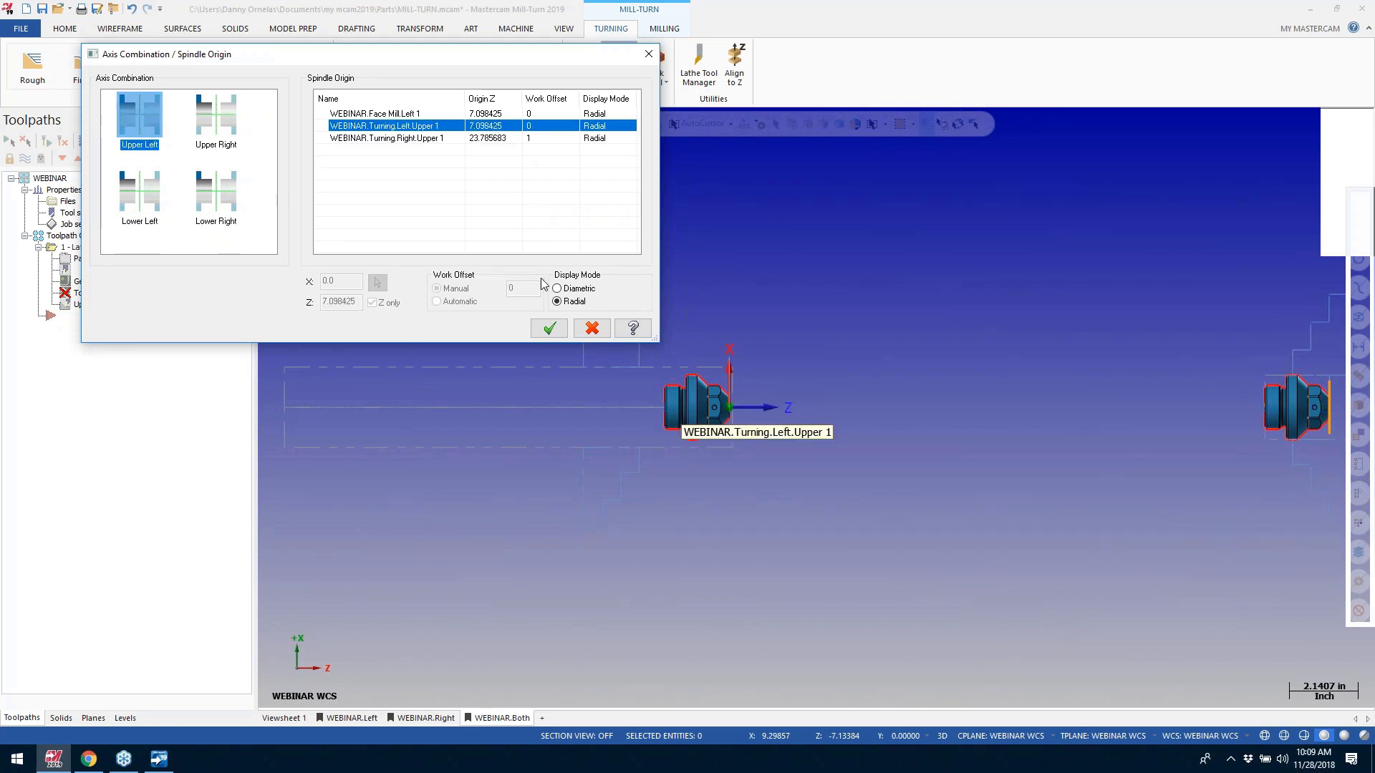
click(547, 331)
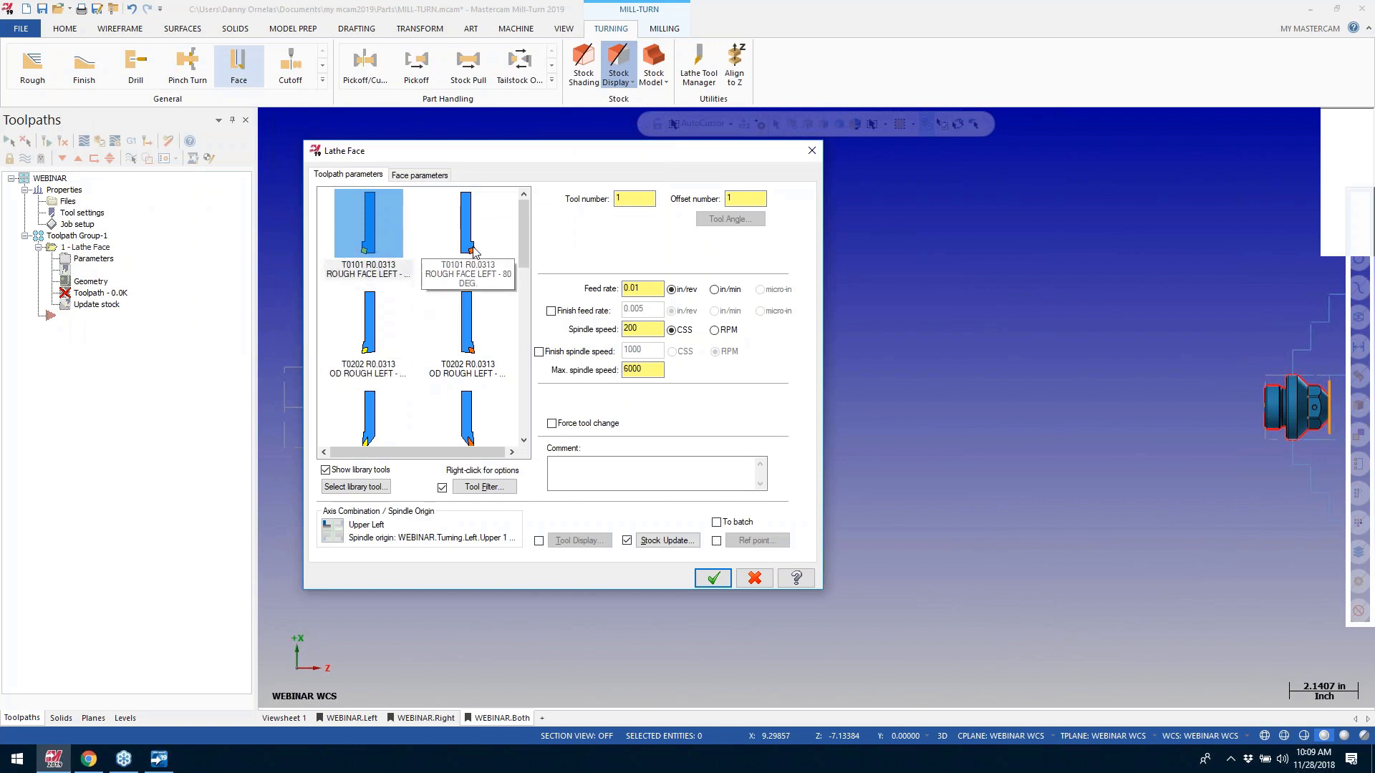
Step: Review the face parameters and create the facing operation with tool T0101 ROUGH FACE LEFT and the default values
click(421, 174)
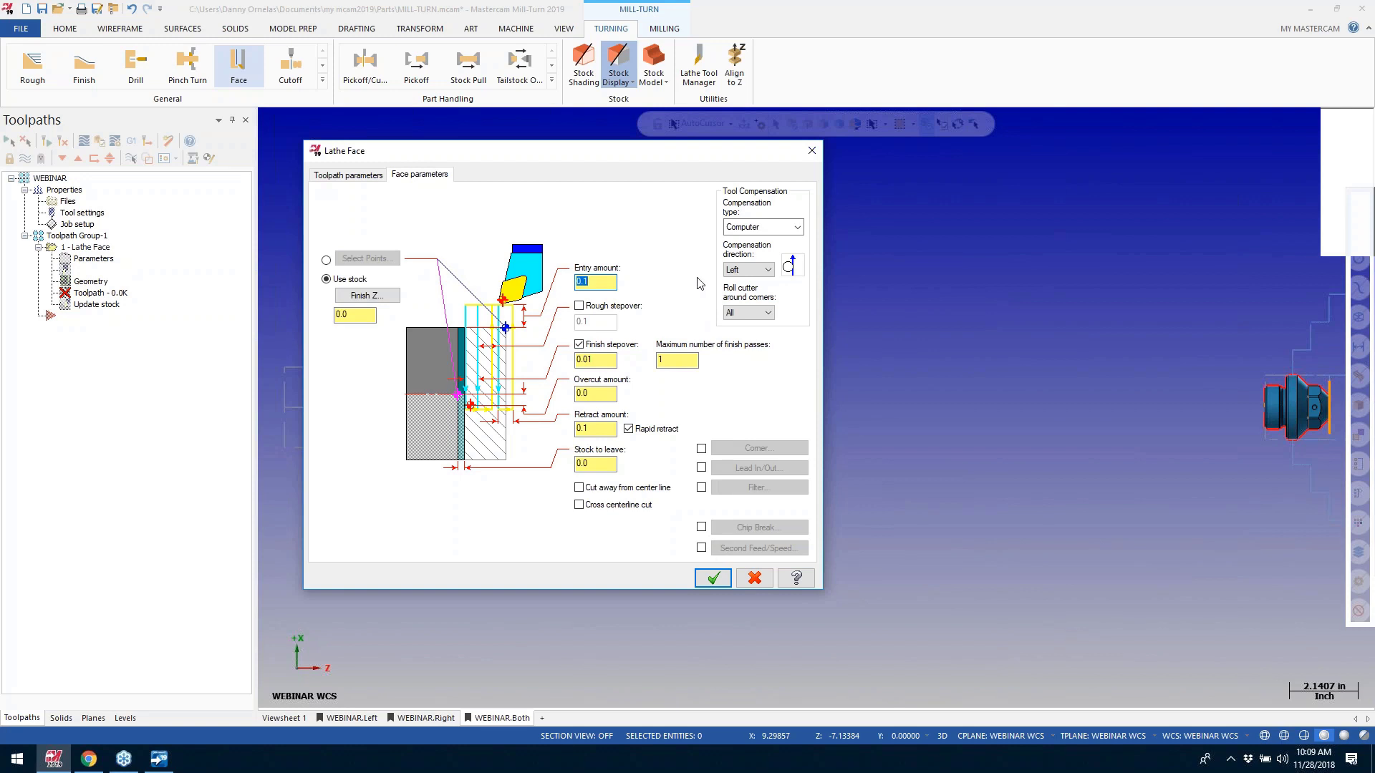
click(713, 578)
Step: Backplot the facing toolpath at the front of the left spindle part, adjusting the playback speed, and close the backplot
scroll(741, 376, up, 5)
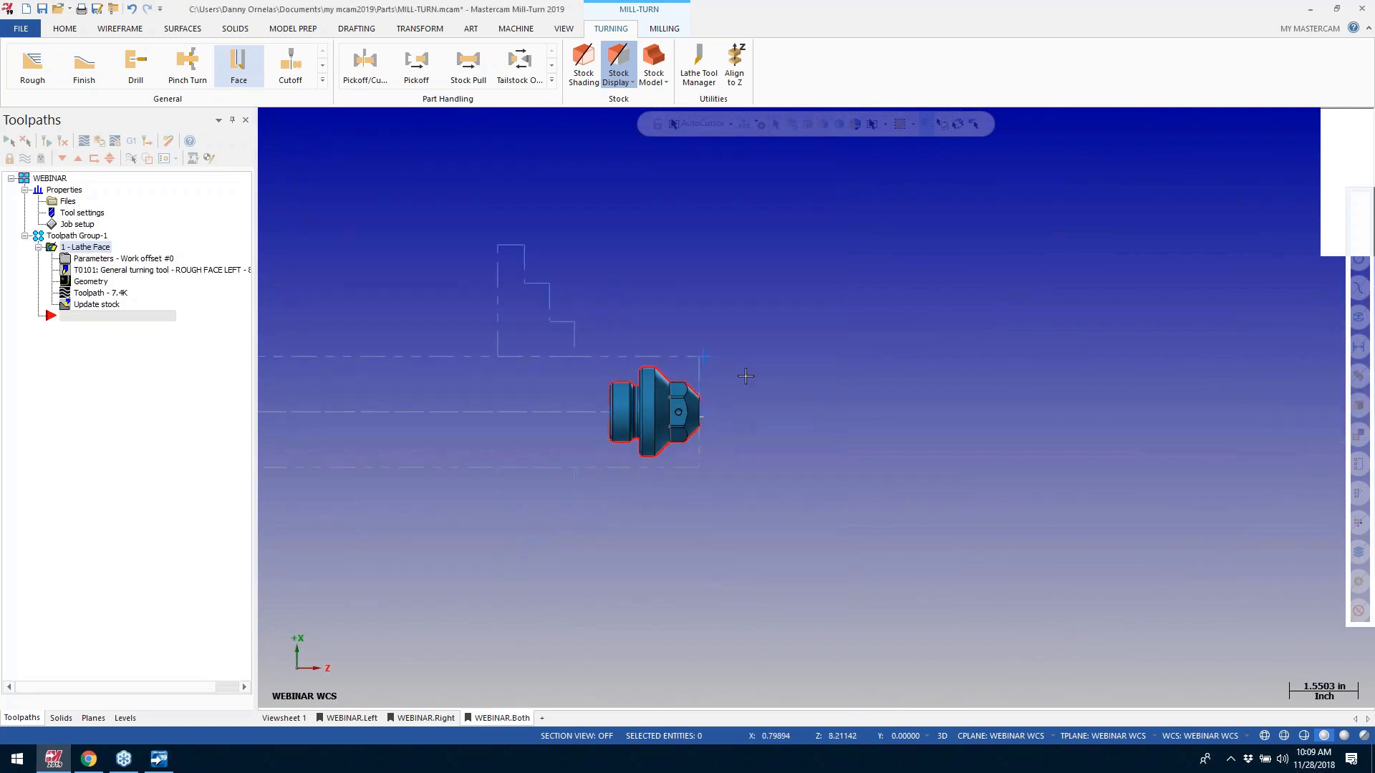
scroll(743, 372, down, 1)
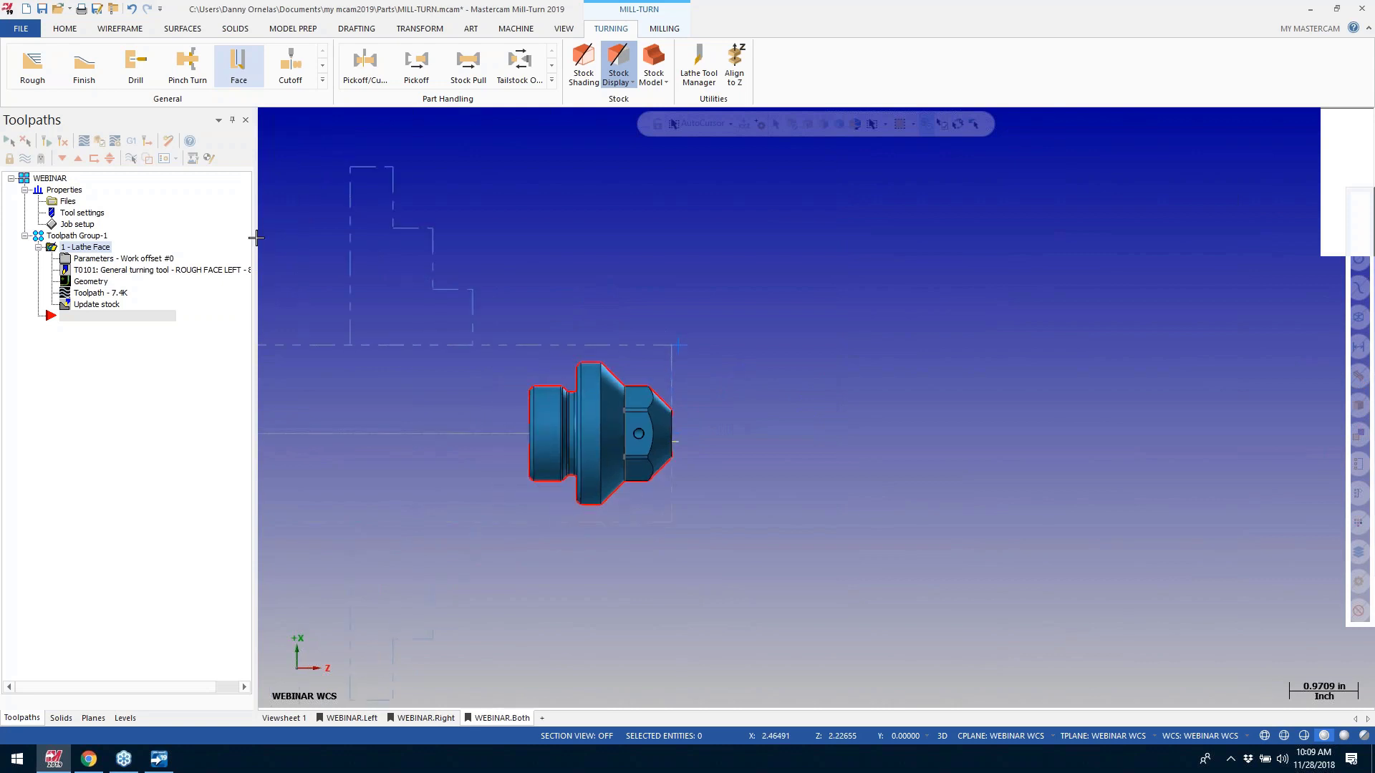
click(115, 141)
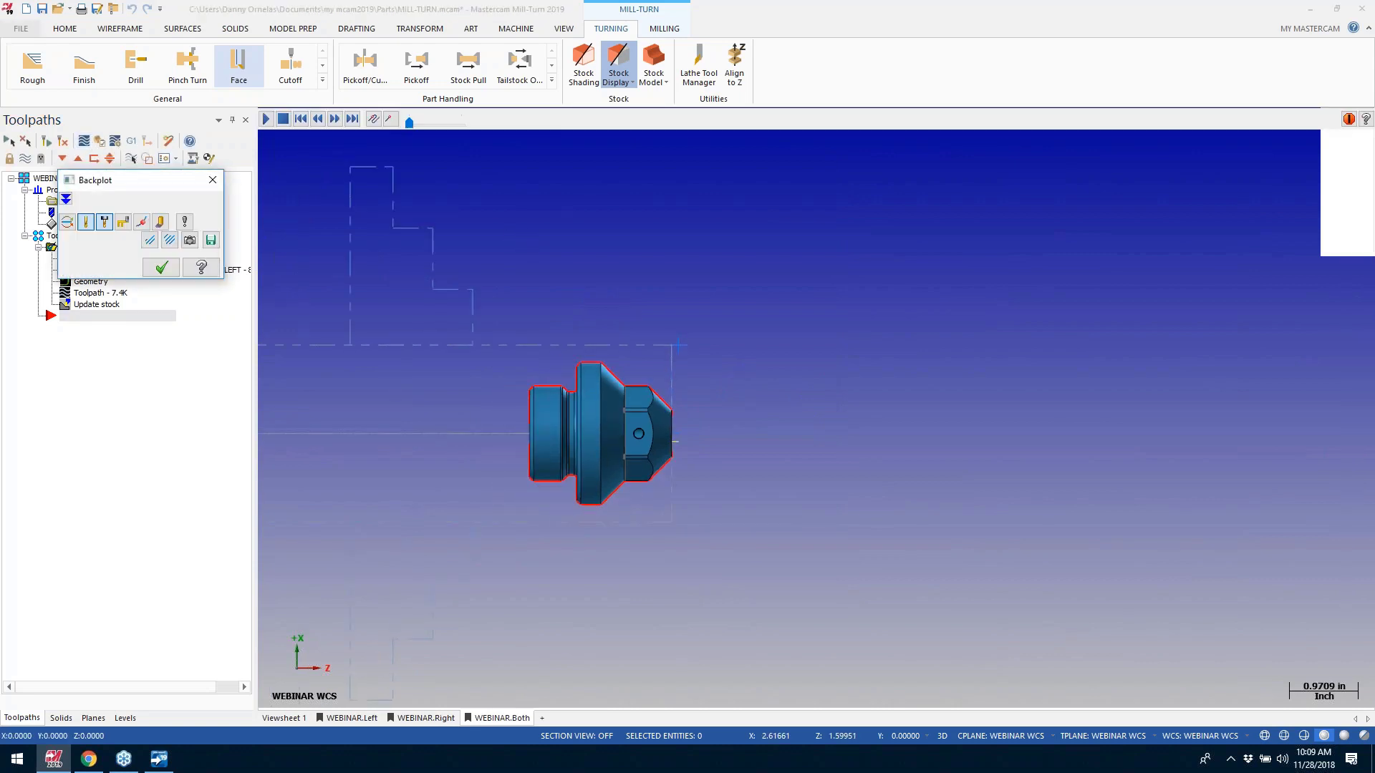
click(266, 119)
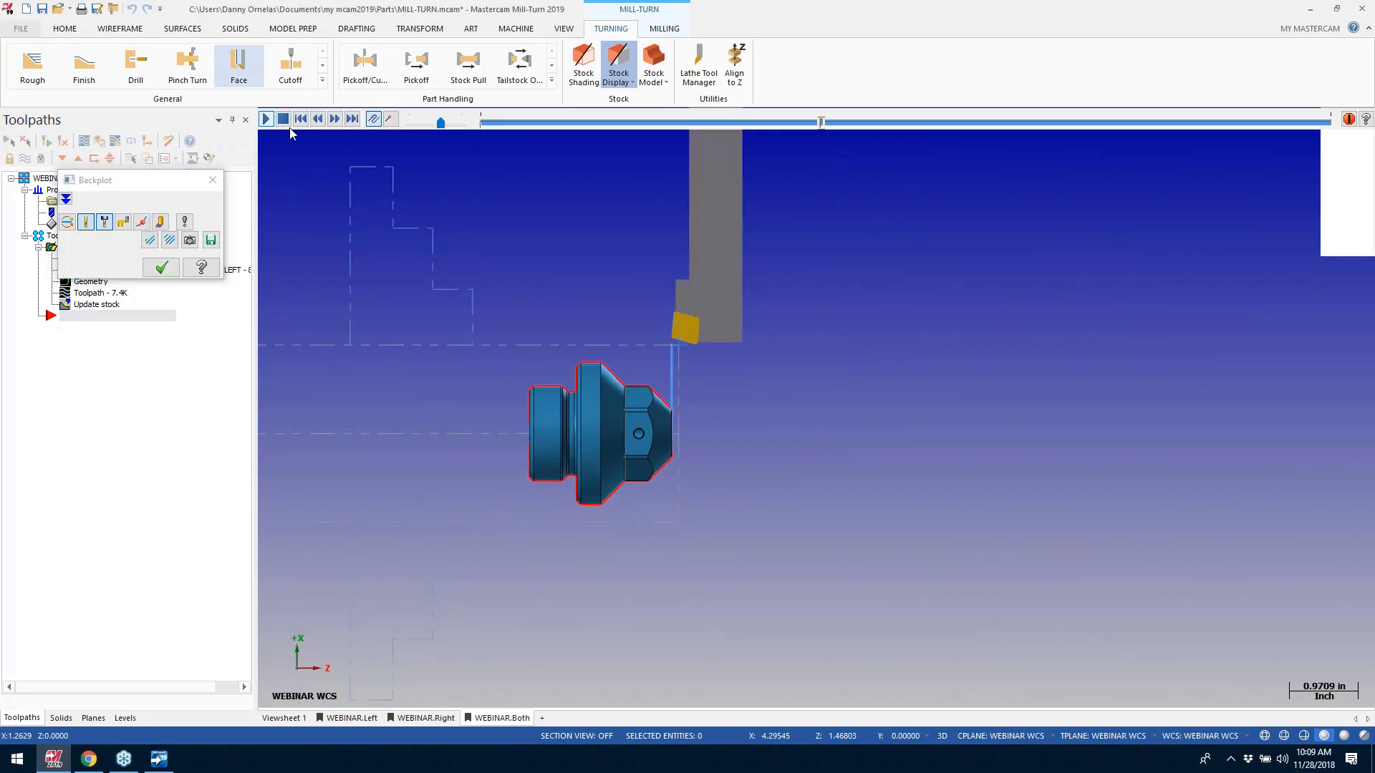
drag(440, 123, 461, 124)
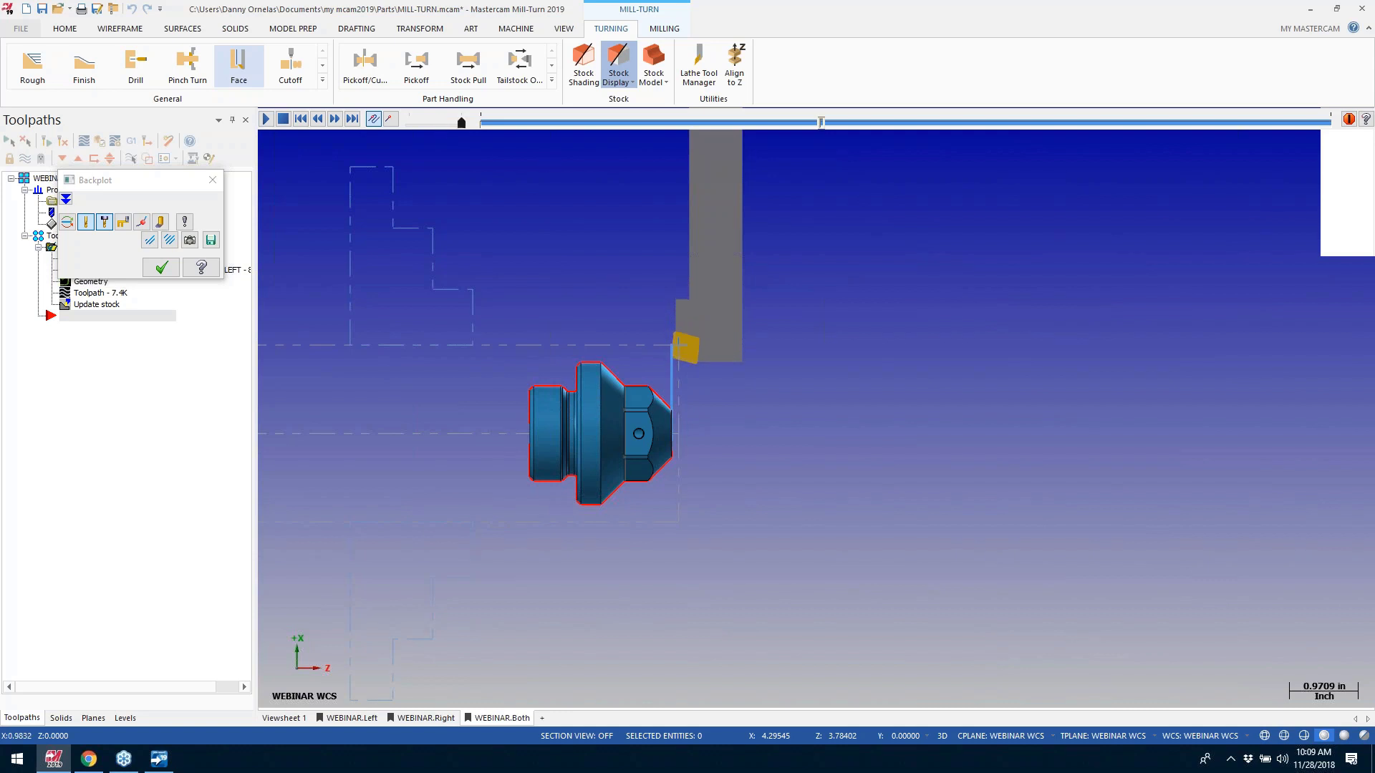
click(162, 267)
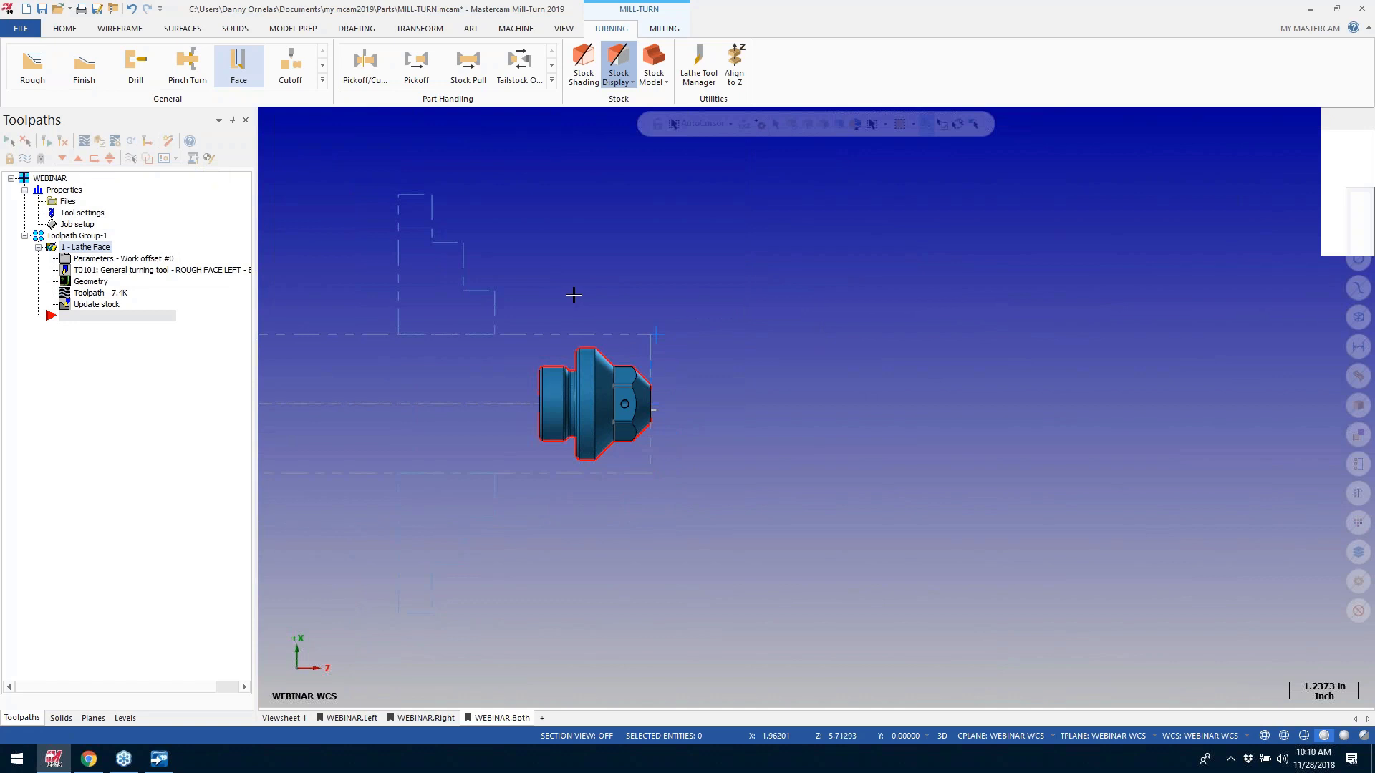
Step: Start a lathe Rough toolpath, chain the part's upper front profile up to the large flange, and choose tool T0202 OD ROUGH LEFT - 80 DEG
click(32, 66)
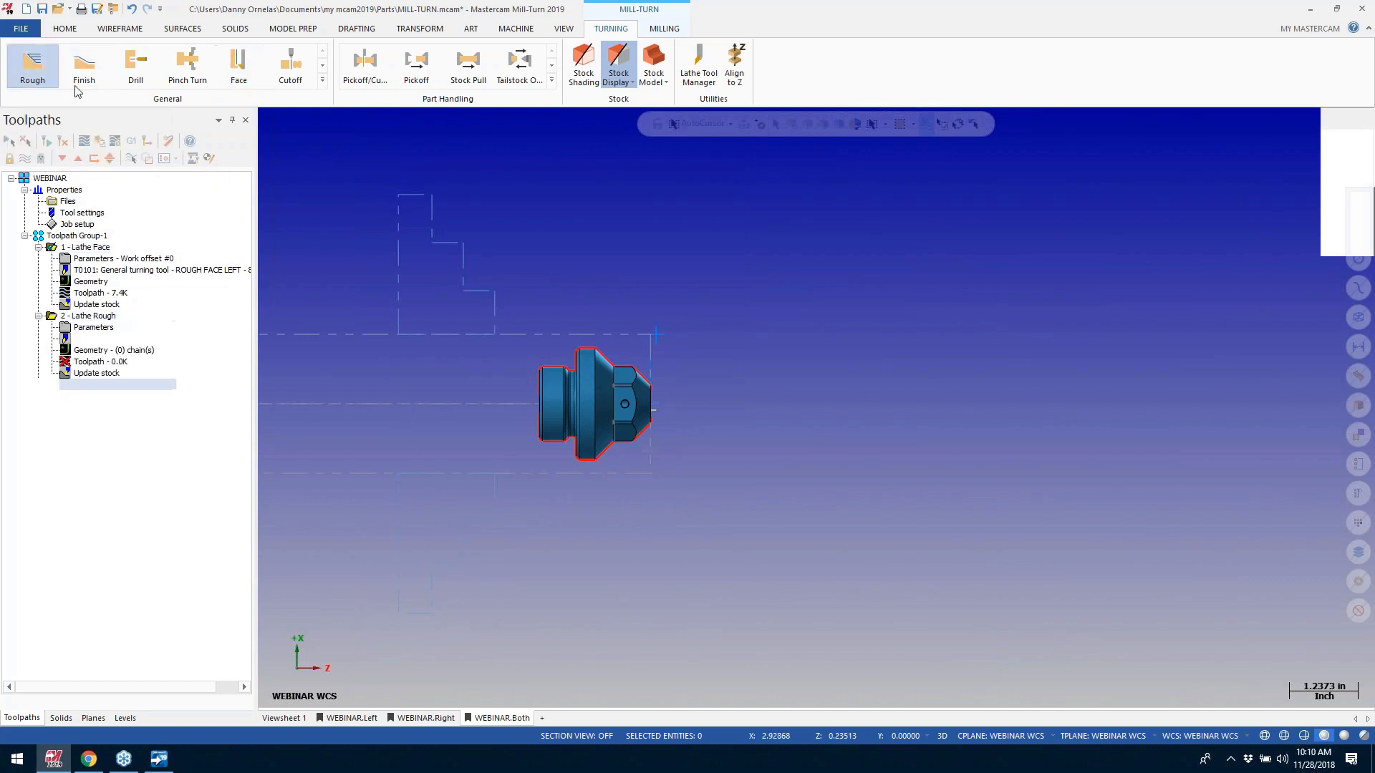
scroll(655, 379, up, 2)
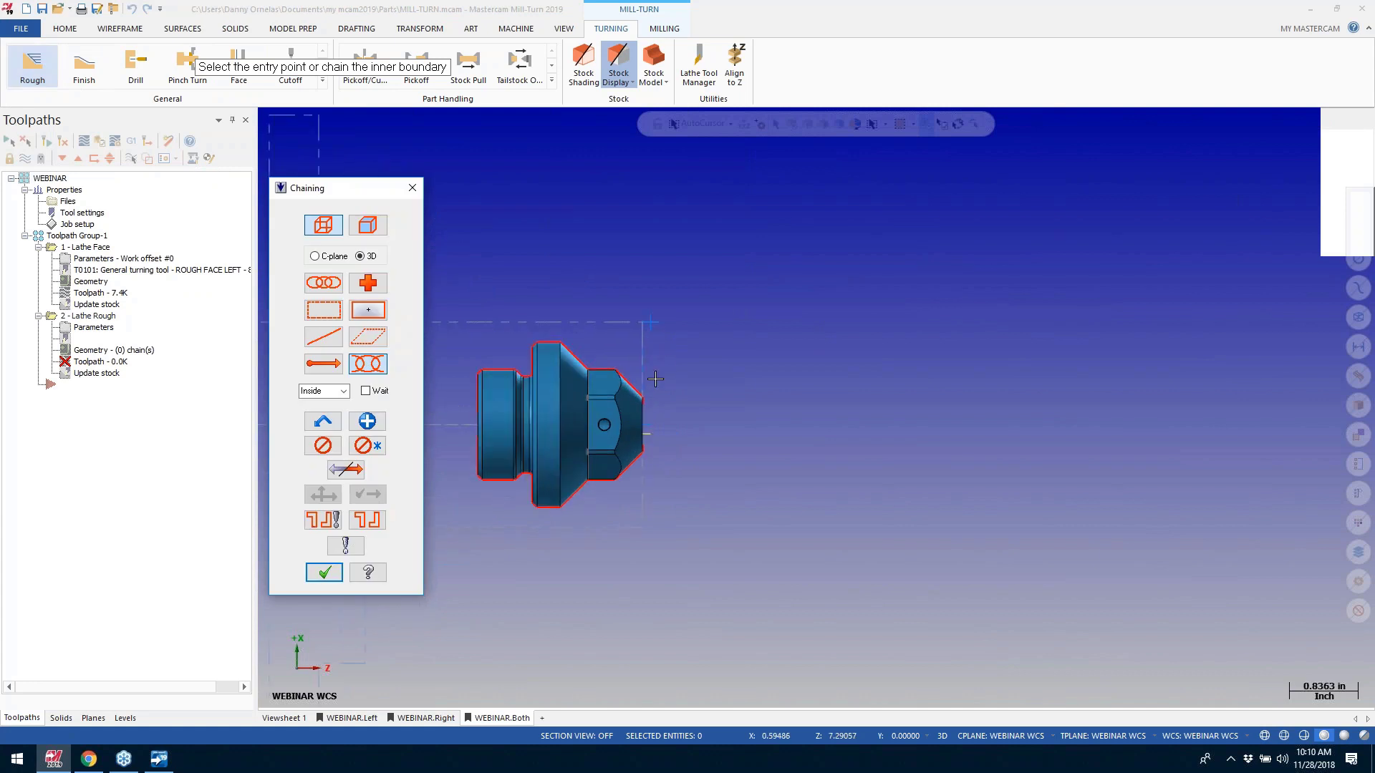
click(542, 331)
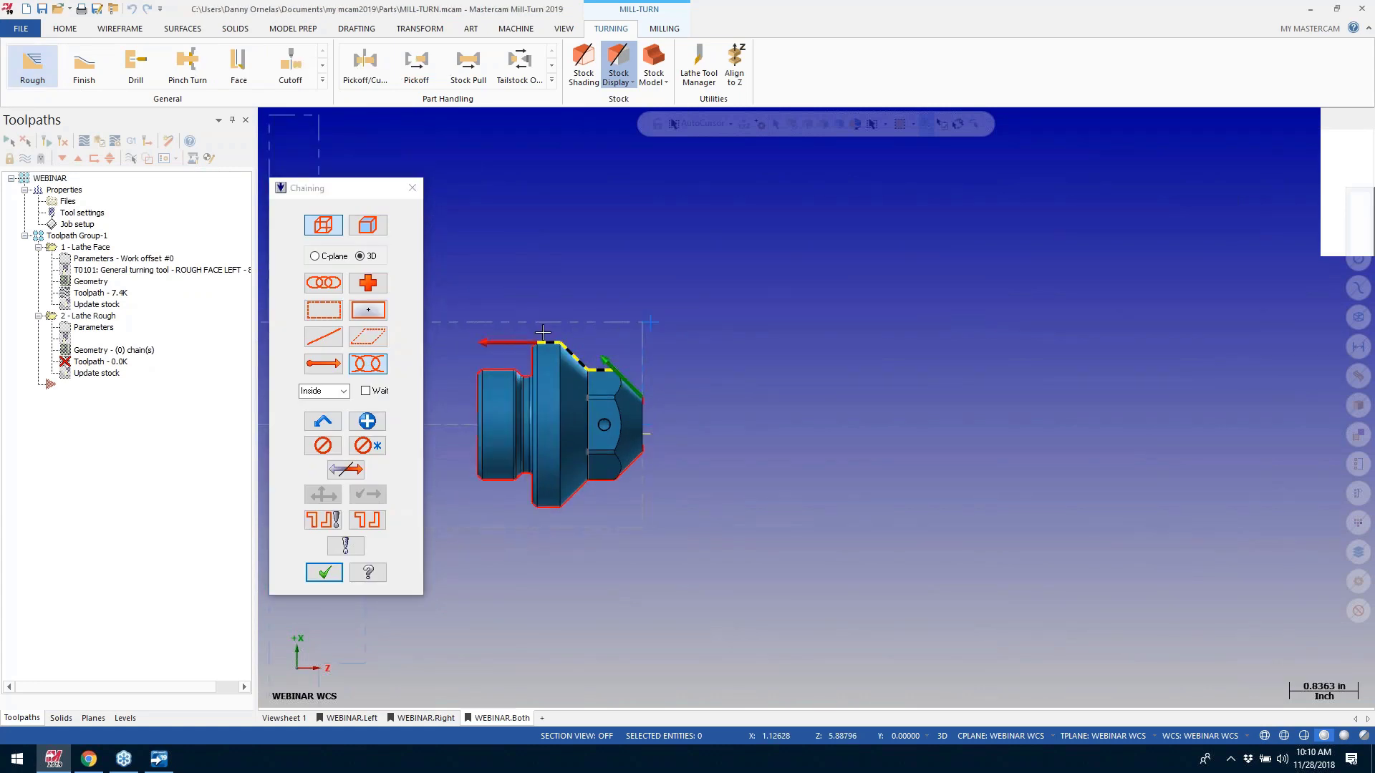
click(333, 574)
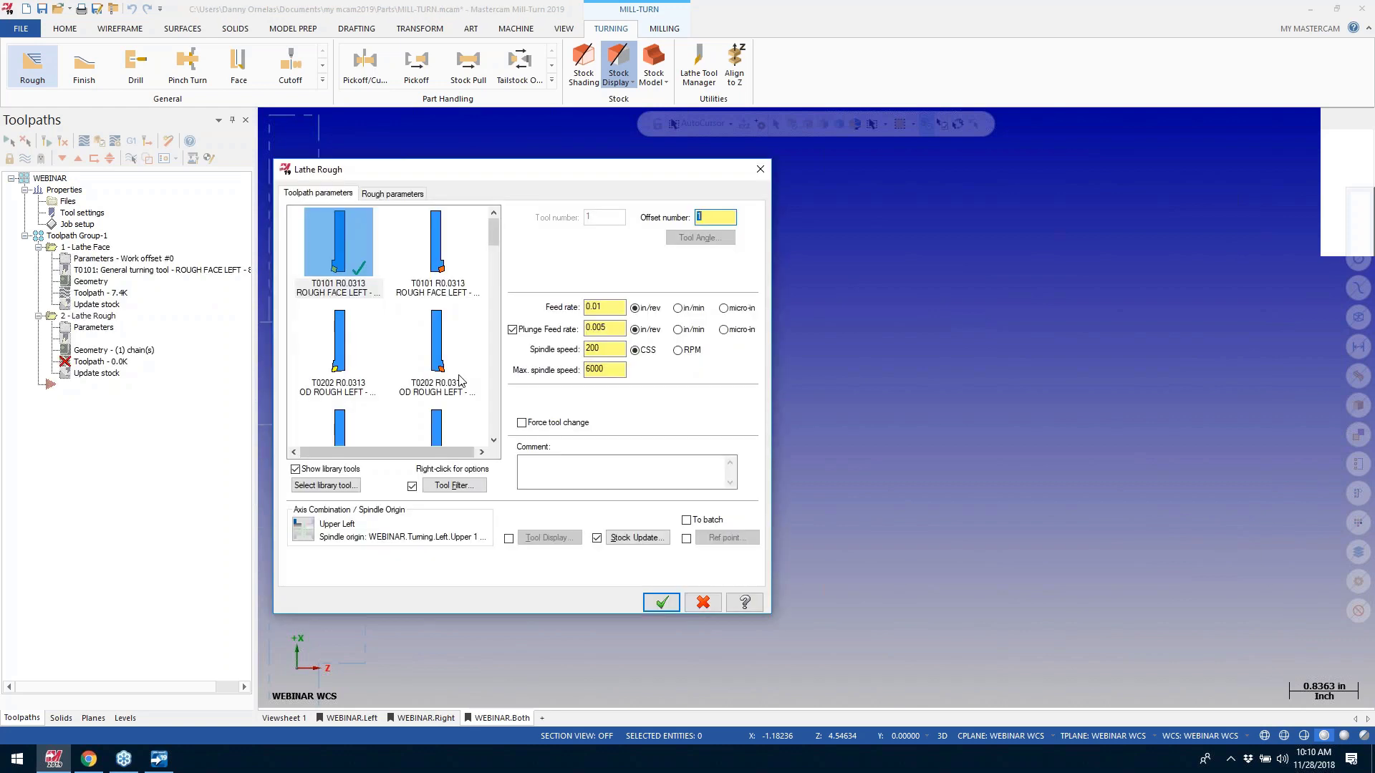
click(361, 353)
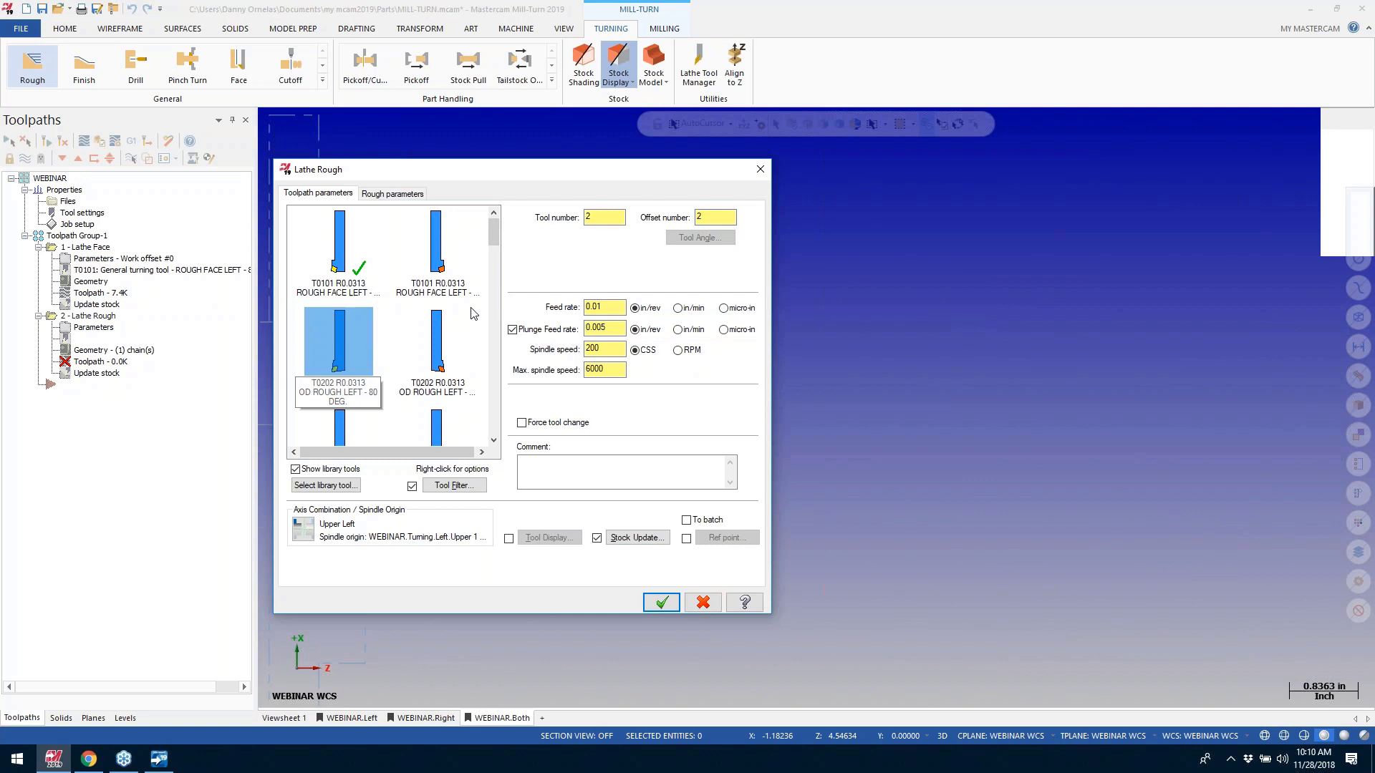
Step: Set stock recognition to Use stock for outer boundary and preview the adjusted stock region, accepting it as it is
click(407, 195)
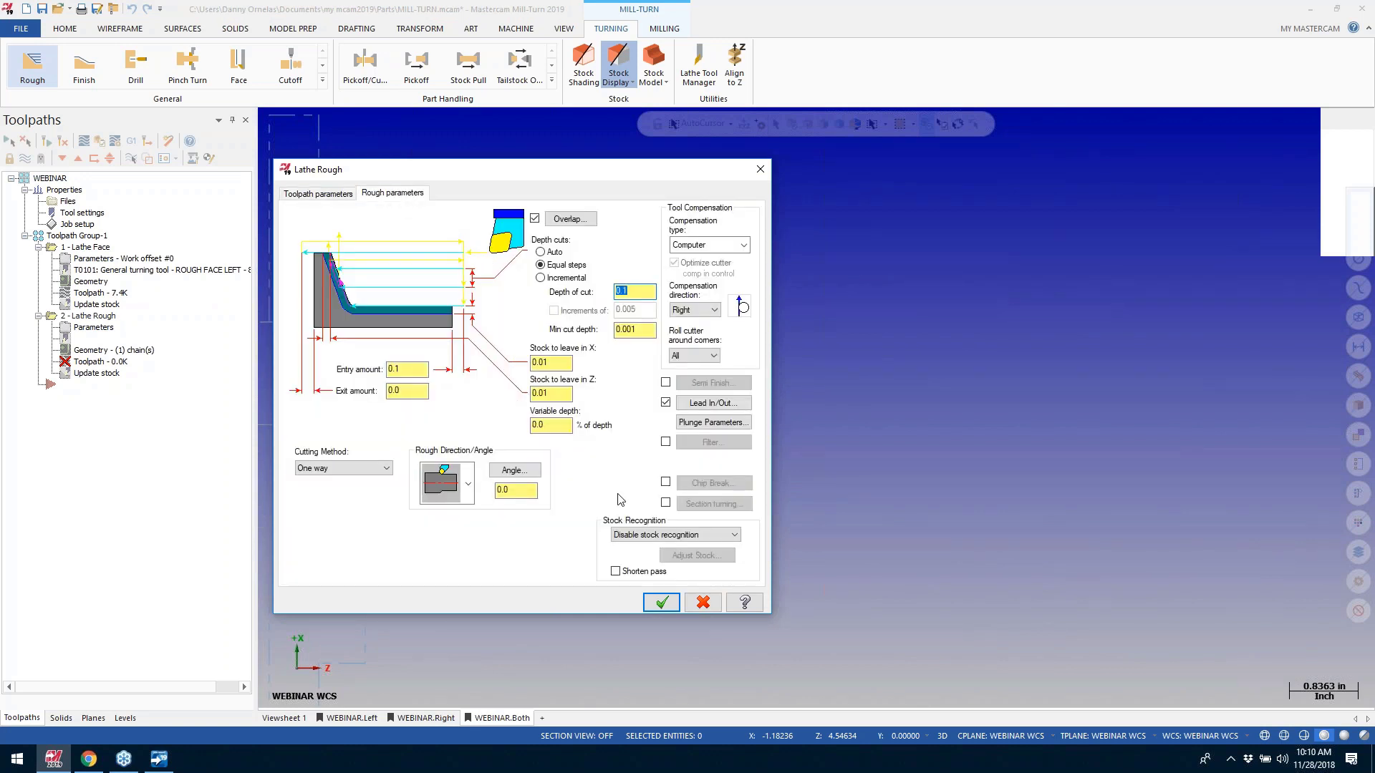
click(705, 534)
click(692, 558)
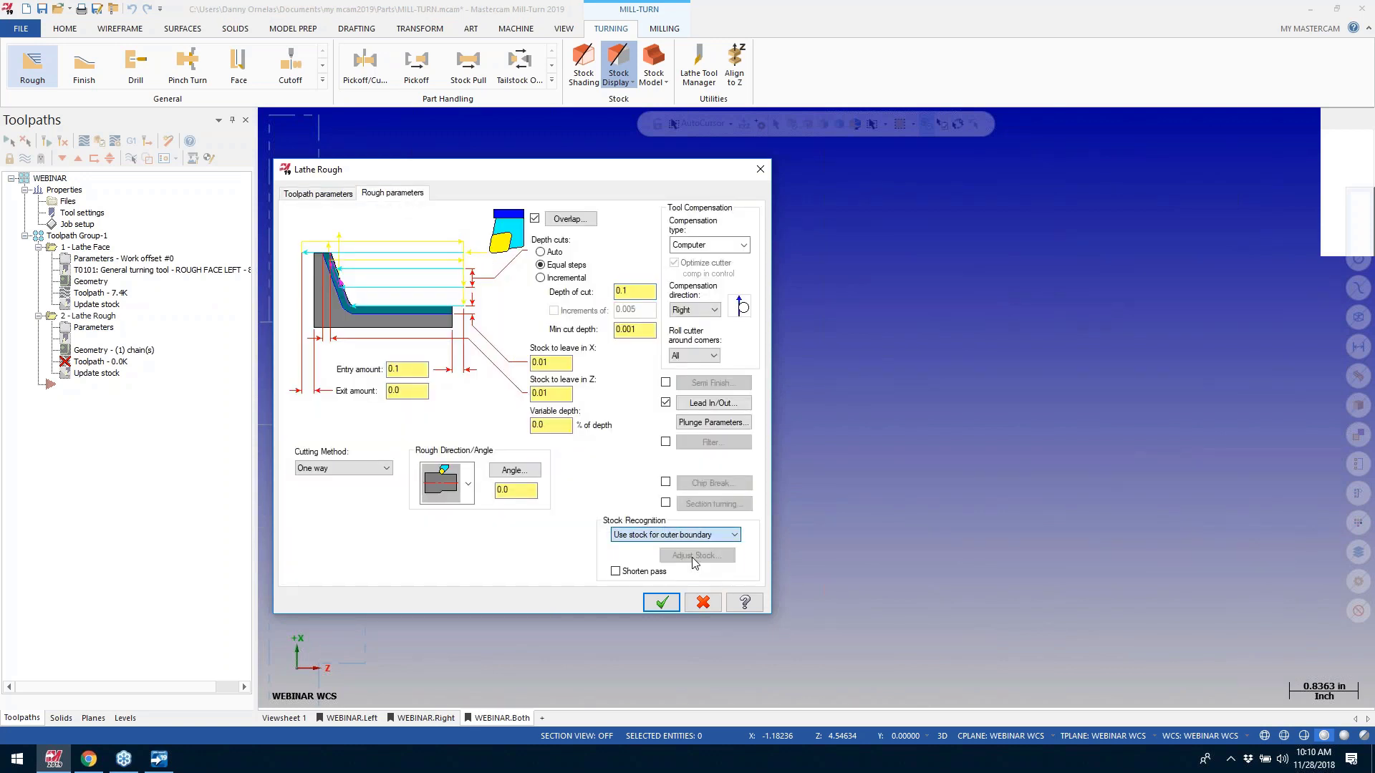
click(692, 557)
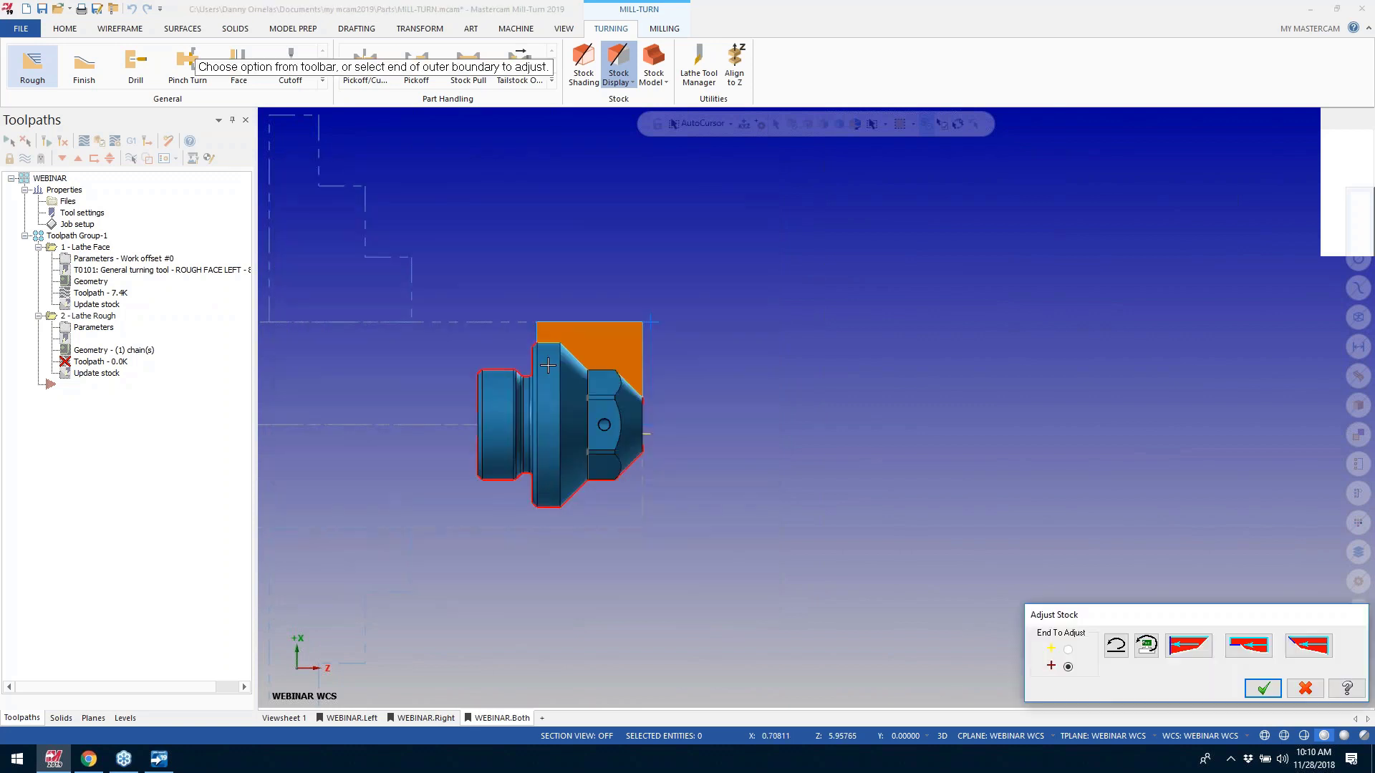
click(1262, 689)
Step: Extend the end of the roughing contour by 0.25 in the lead-out settings
click(712, 402)
click(413, 214)
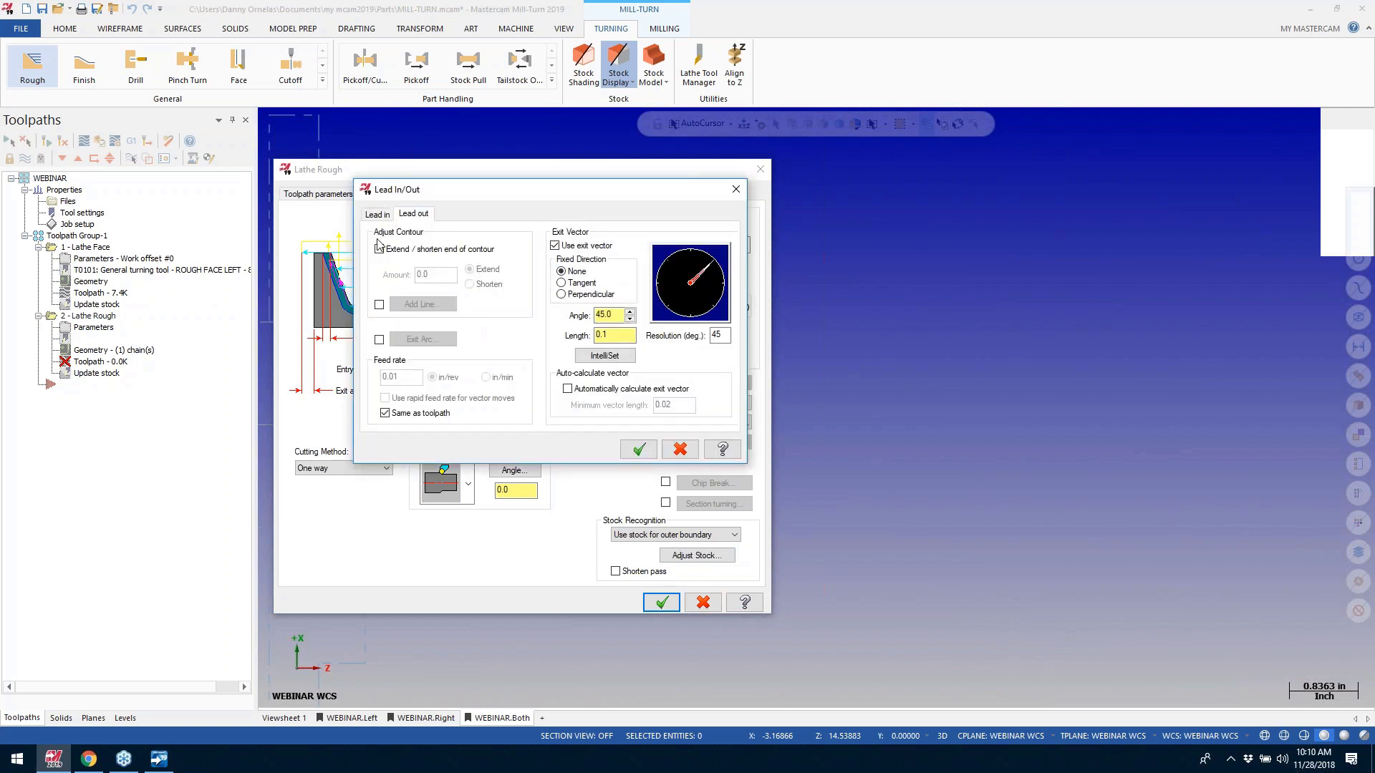
click(379, 249)
click(448, 274)
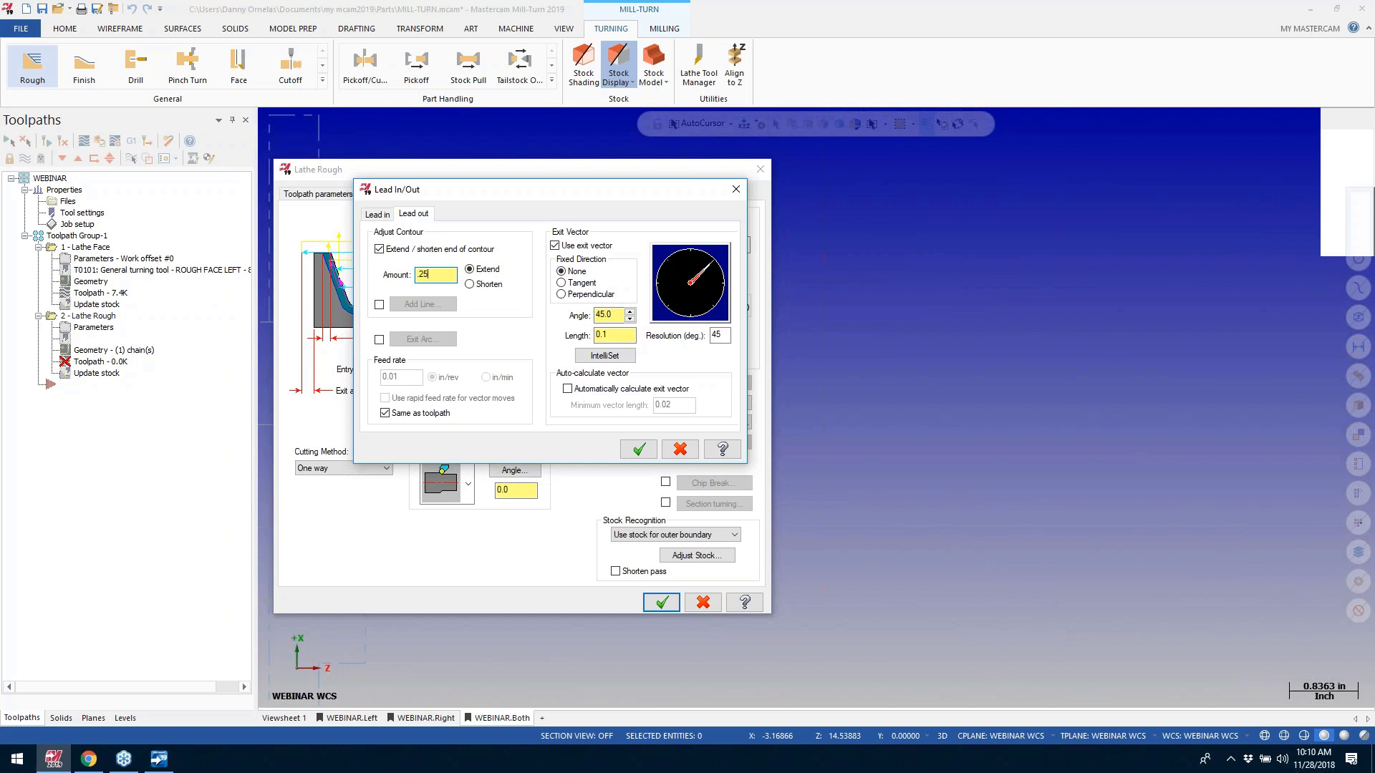
click(639, 449)
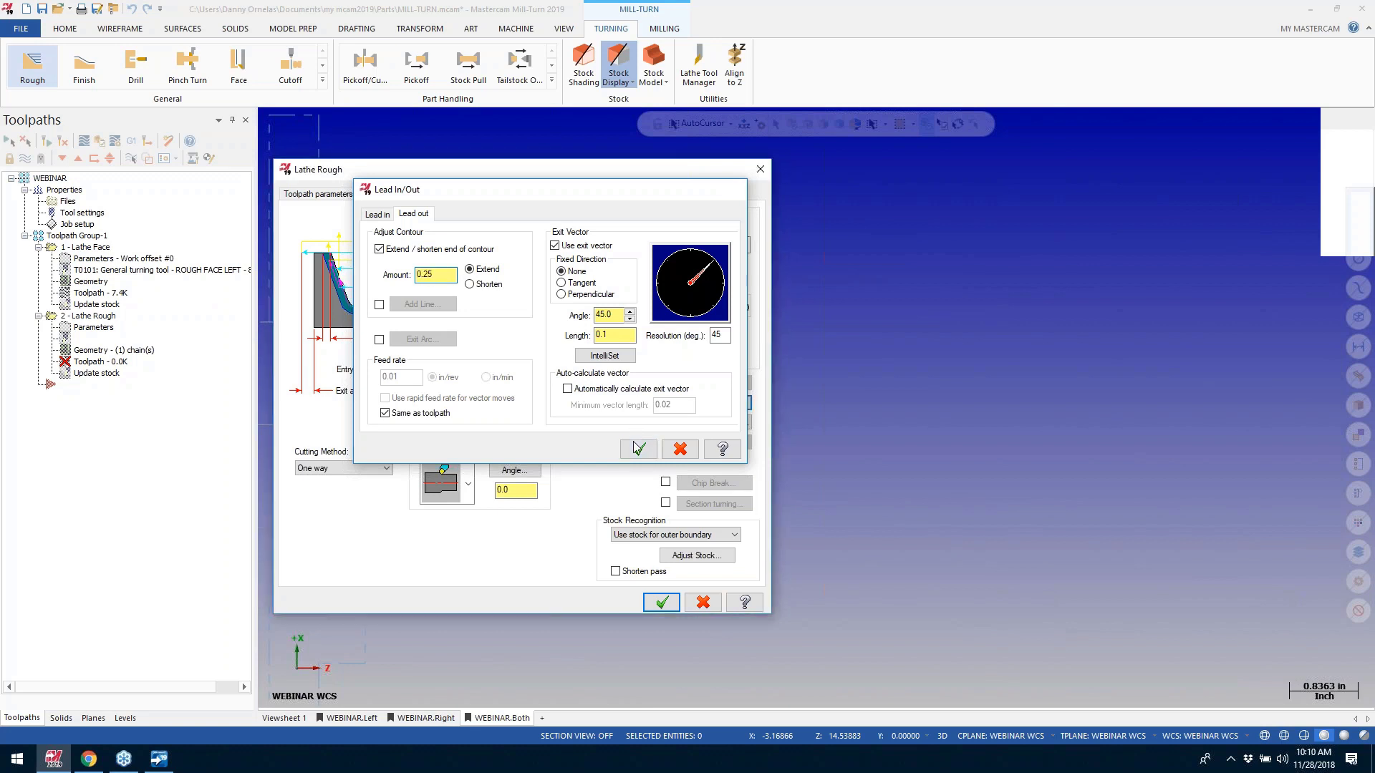
Step: Check the extended stock boundary beyond the flange and create the roughing operation
click(687, 556)
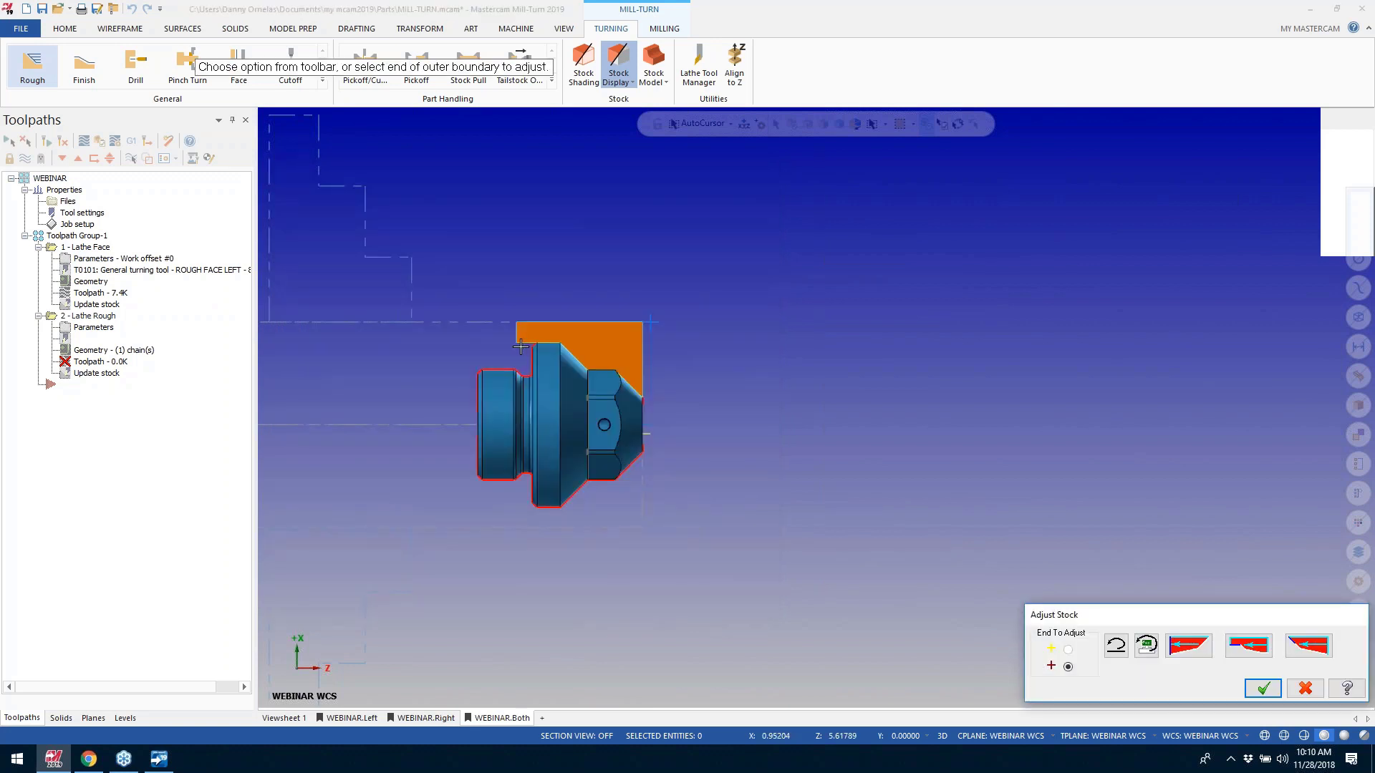
click(1262, 688)
click(662, 602)
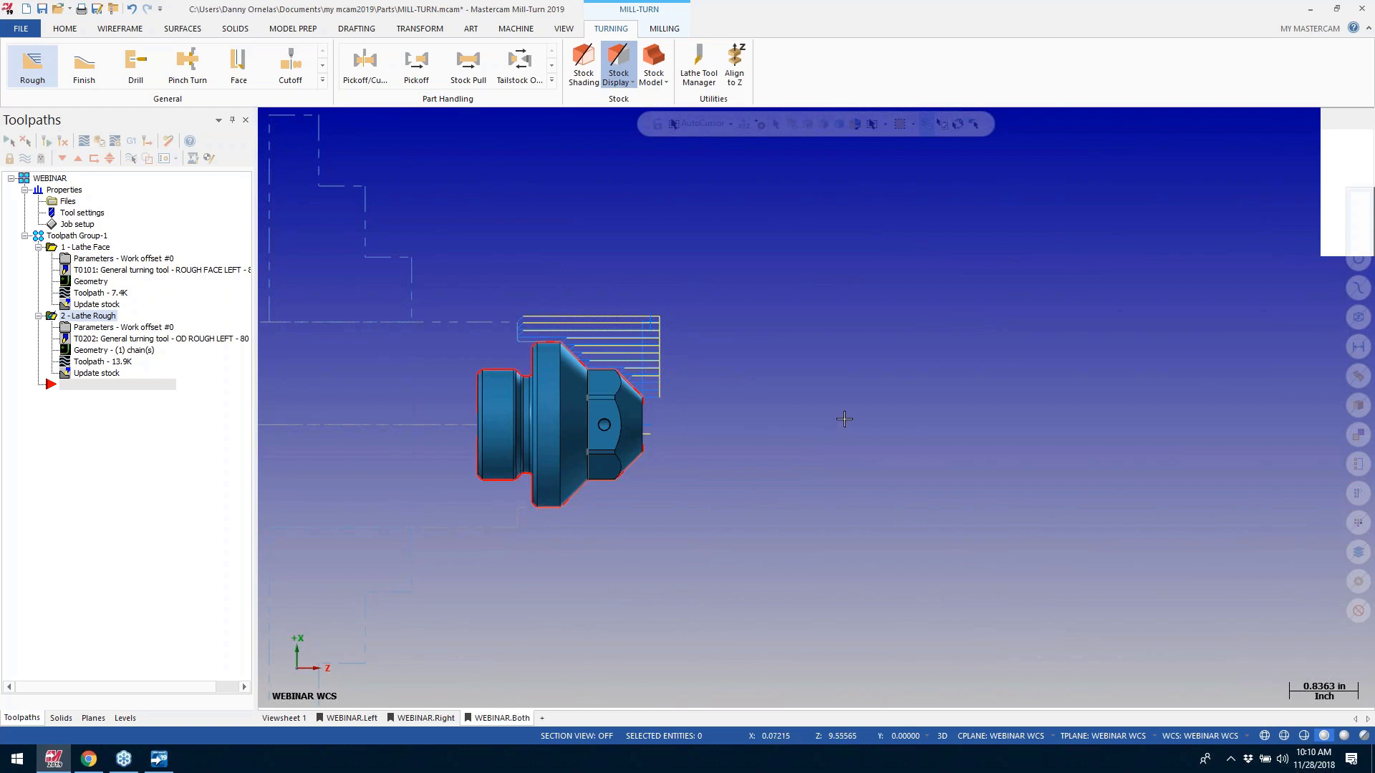
Step: Select all operations, send them to Code Expert, and expand the Lathe Face and Lathe Rough entries
scroll(503, 248, down, 2)
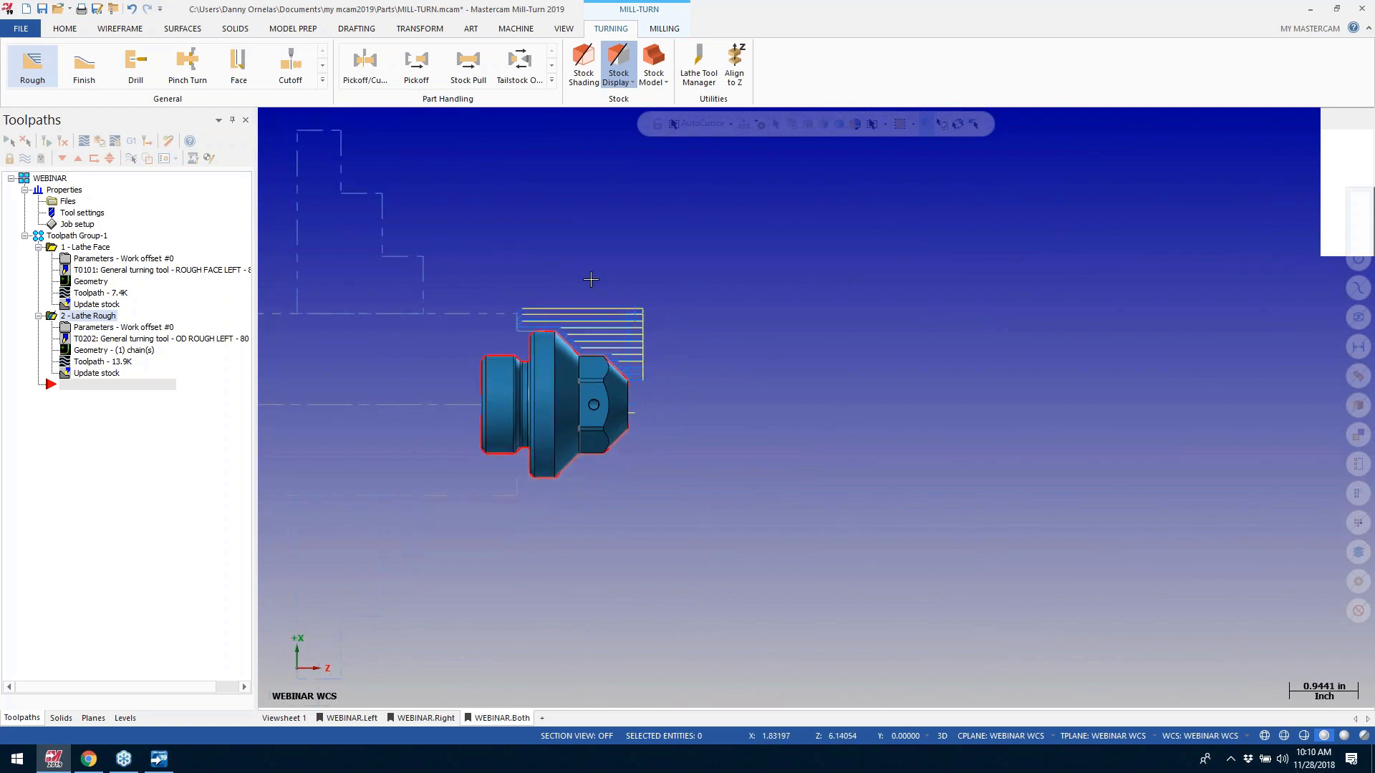
click(9, 141)
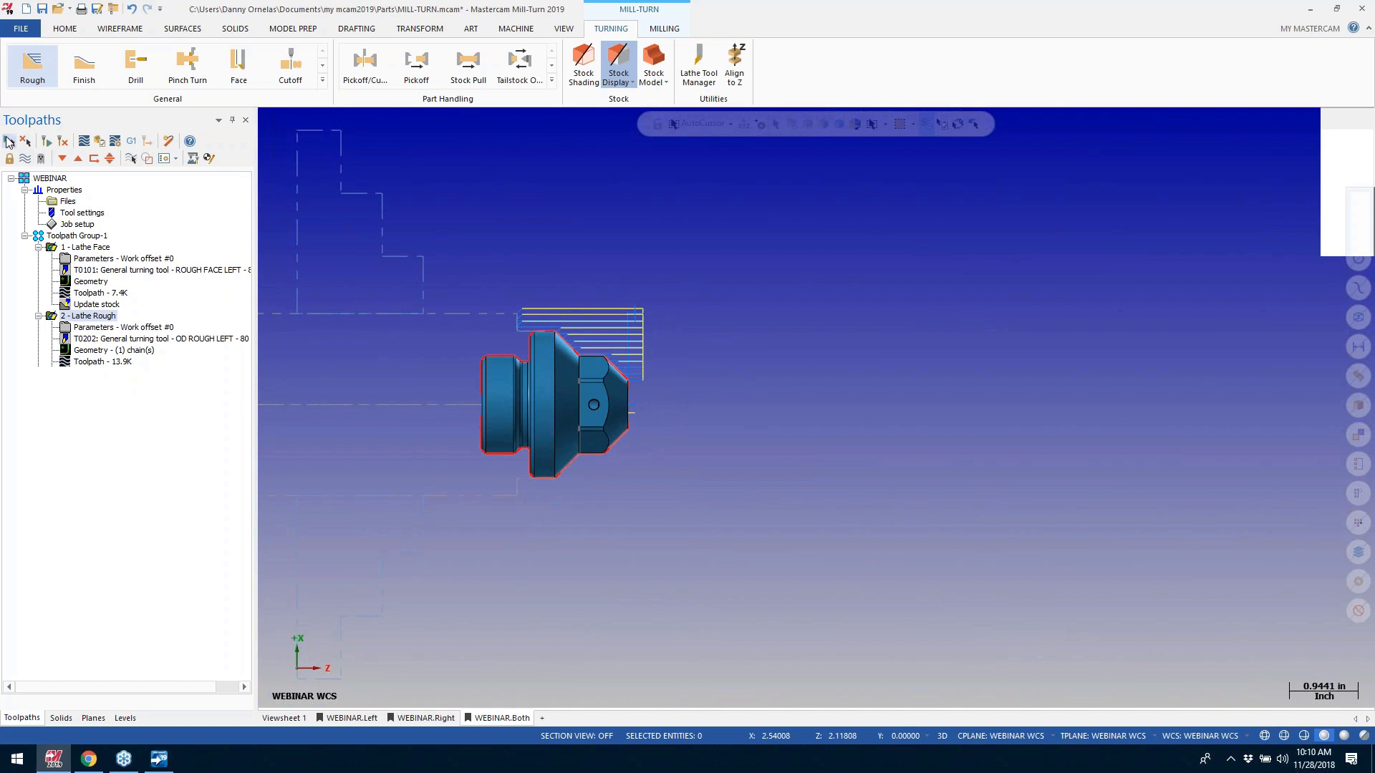
click(133, 142)
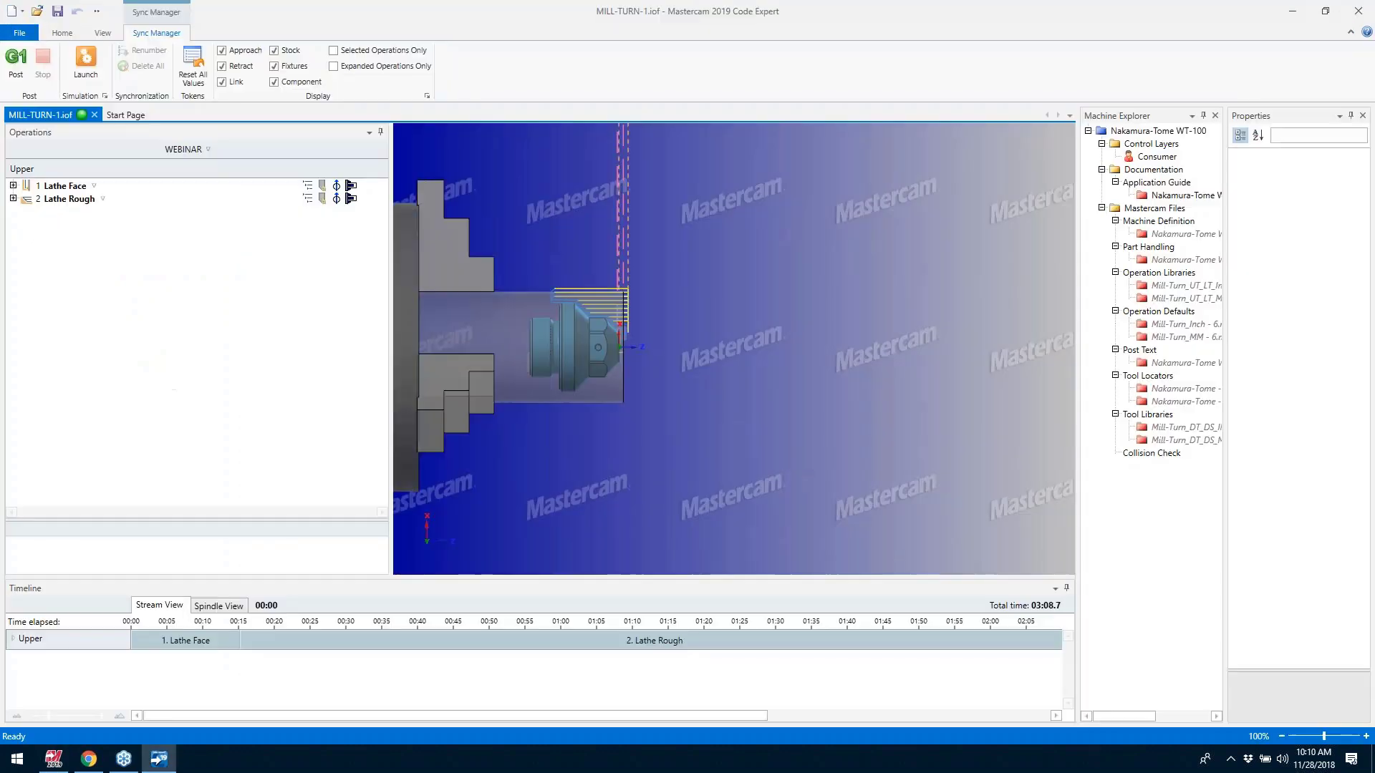
drag(389, 207, 346, 208)
click(13, 186)
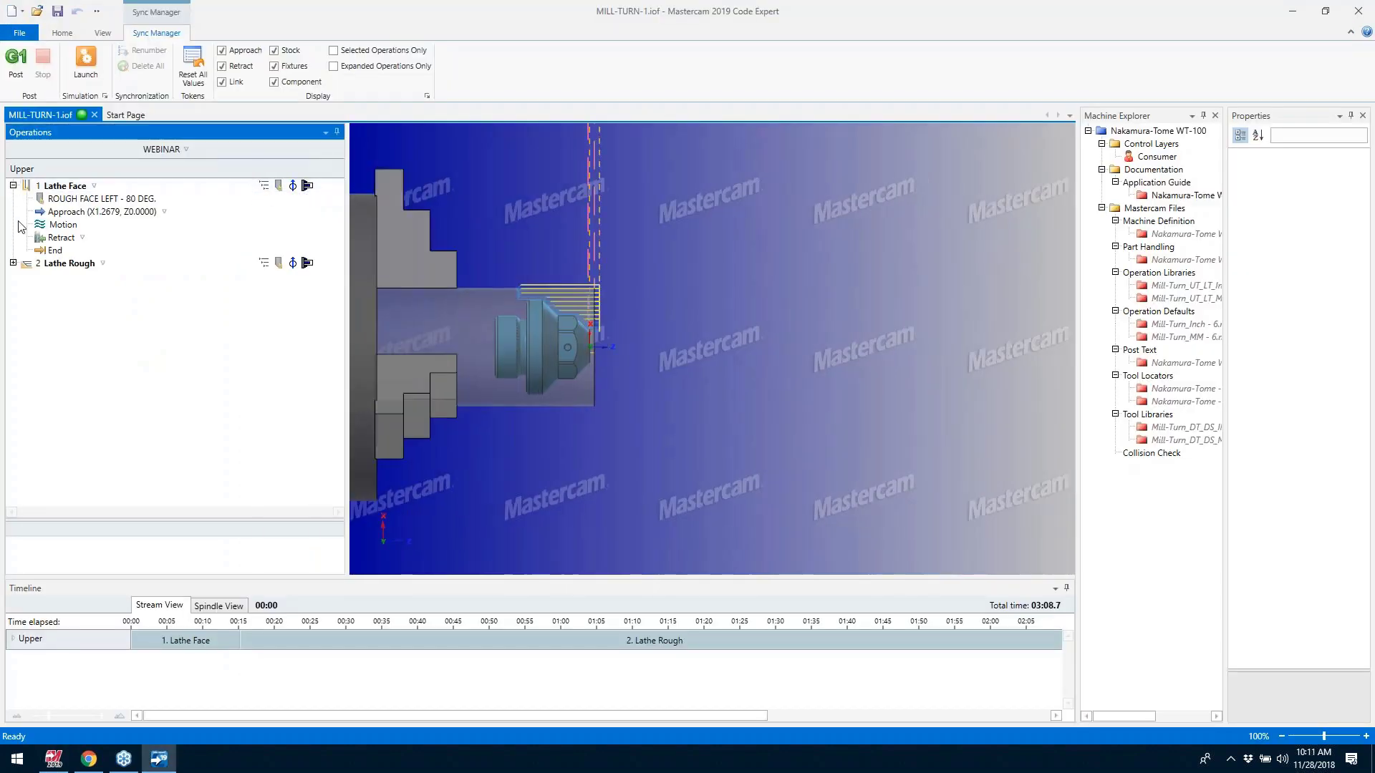
click(13, 263)
Step: Examine the coolant strategy and reference position options of Lathe Face and the WEBINAR machine group settings, leaving them unchanged
click(68, 185)
click(264, 185)
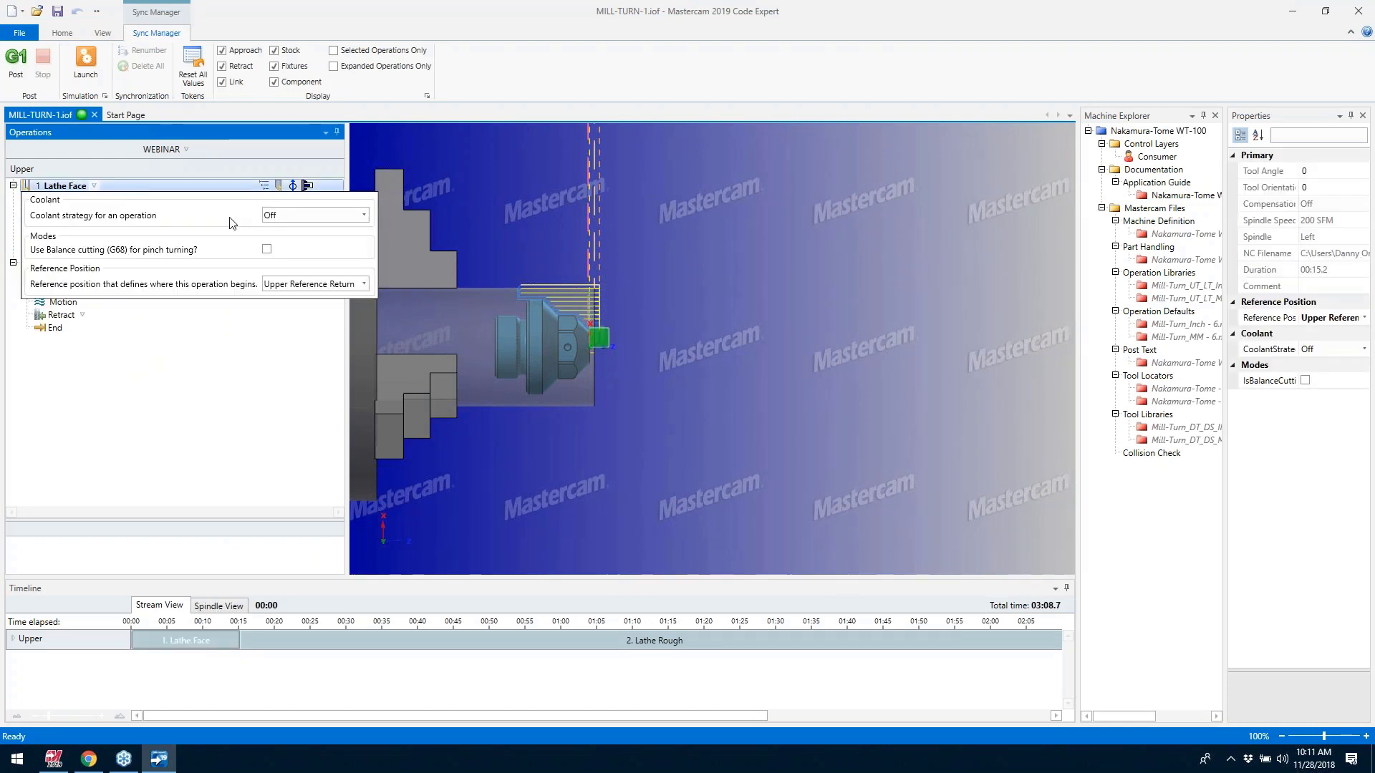
click(364, 215)
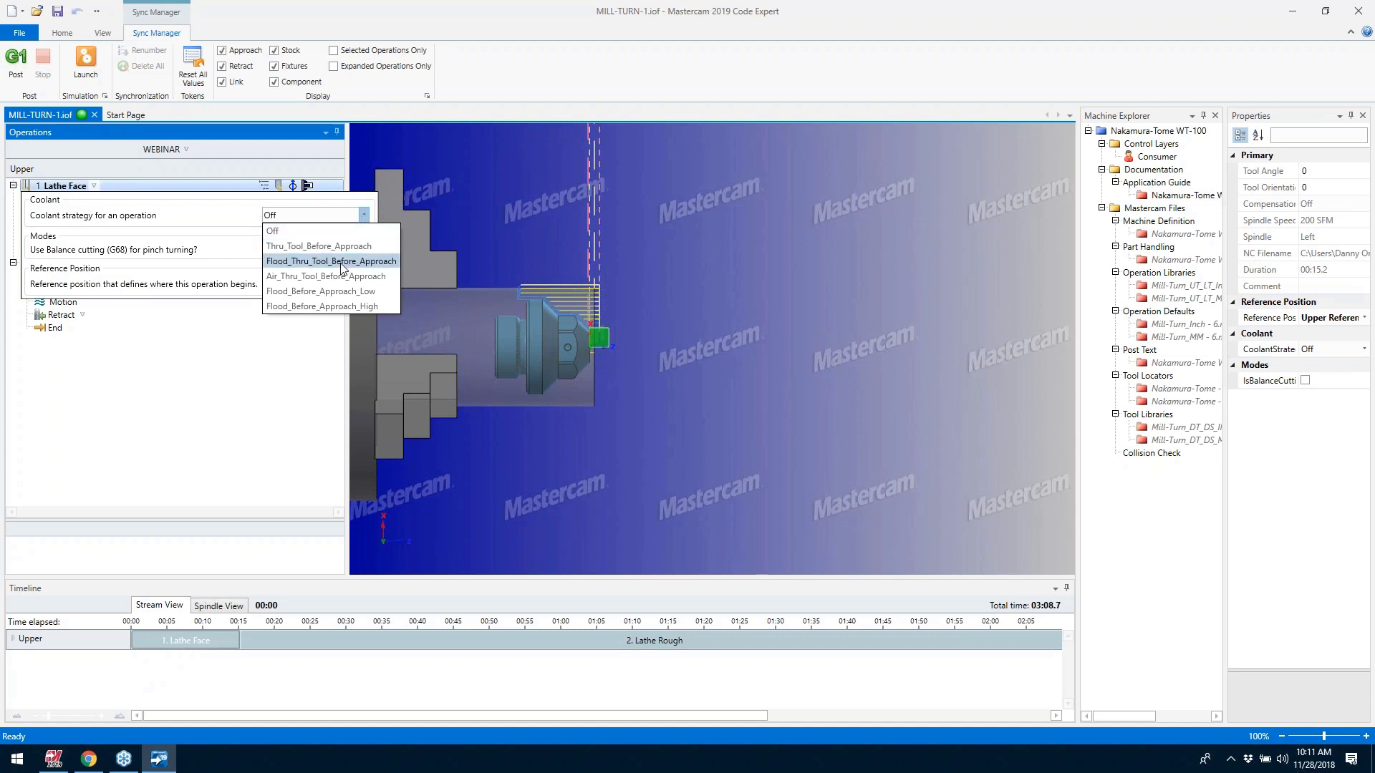
click(294, 229)
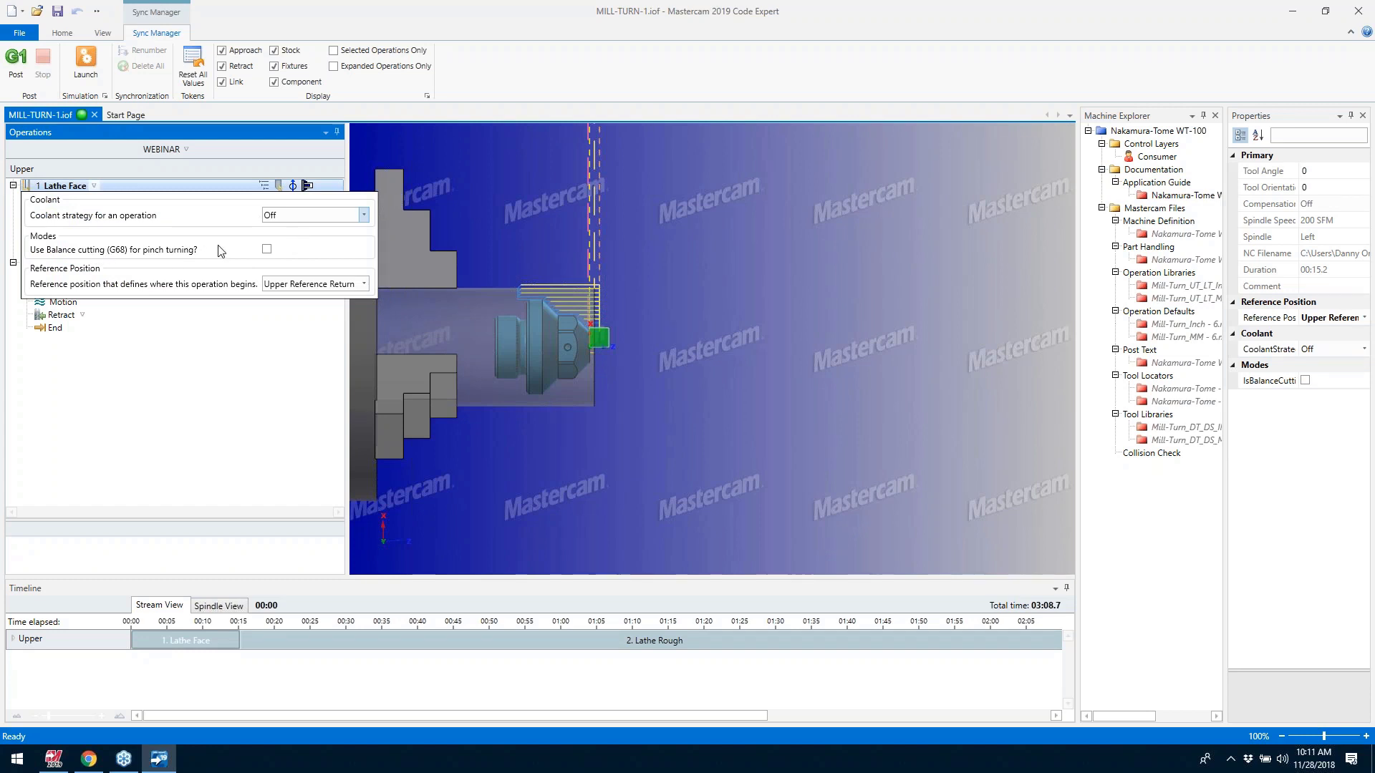
click(363, 284)
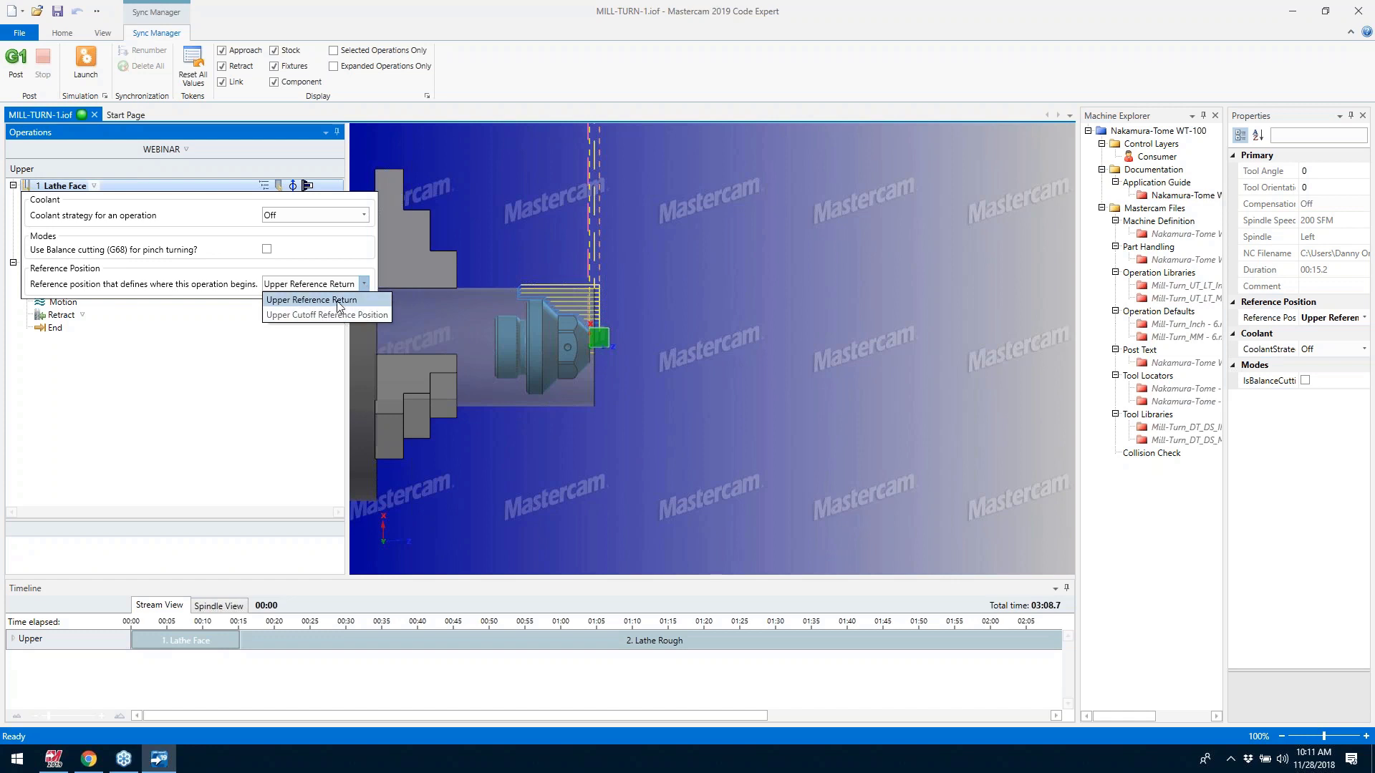
click(266, 336)
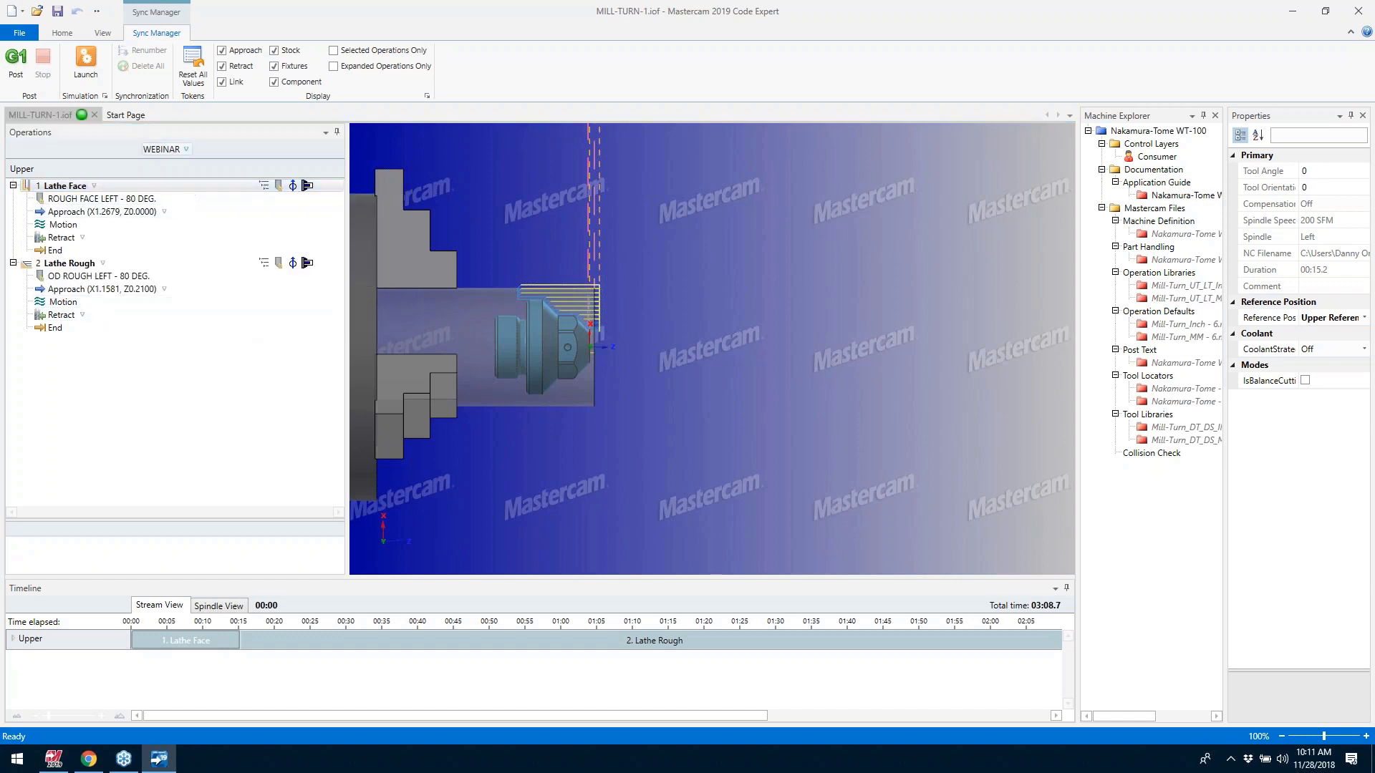
click(184, 151)
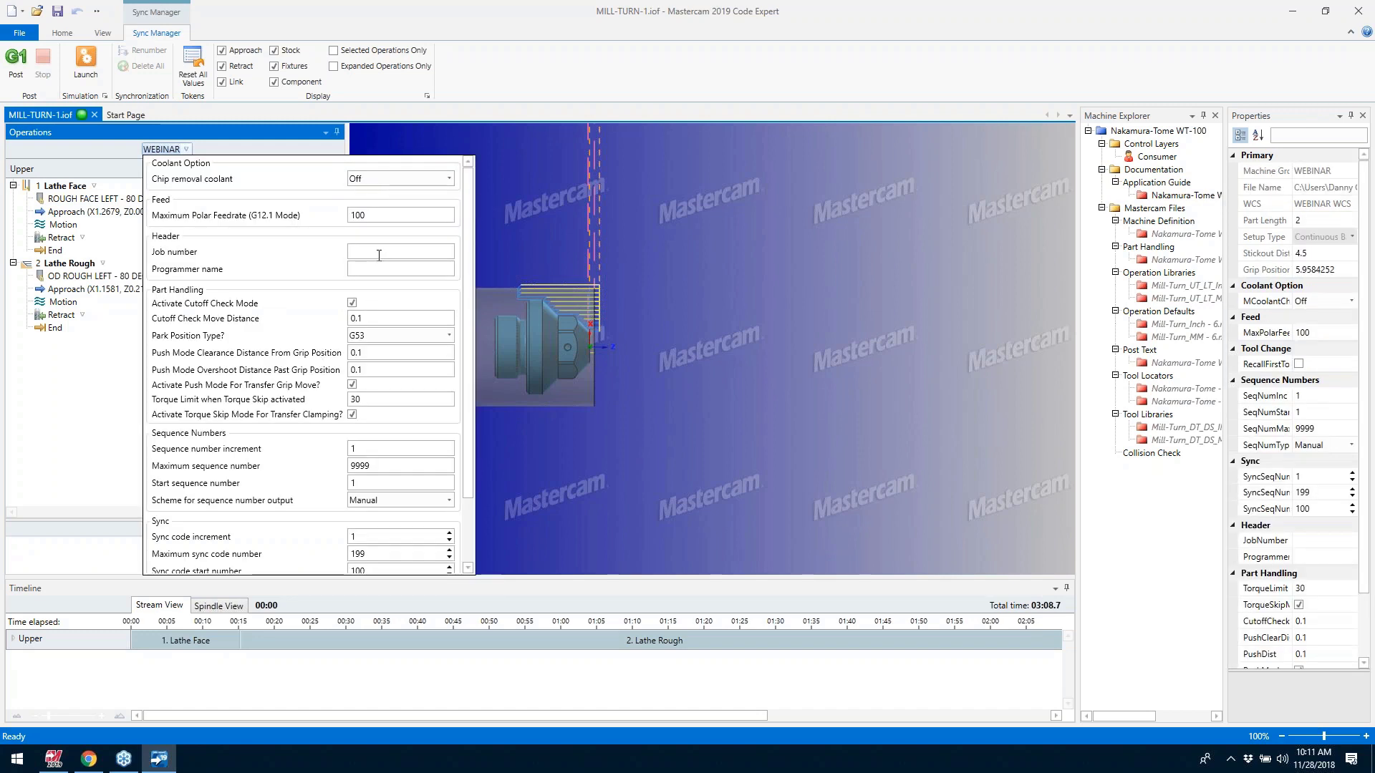
click(578, 252)
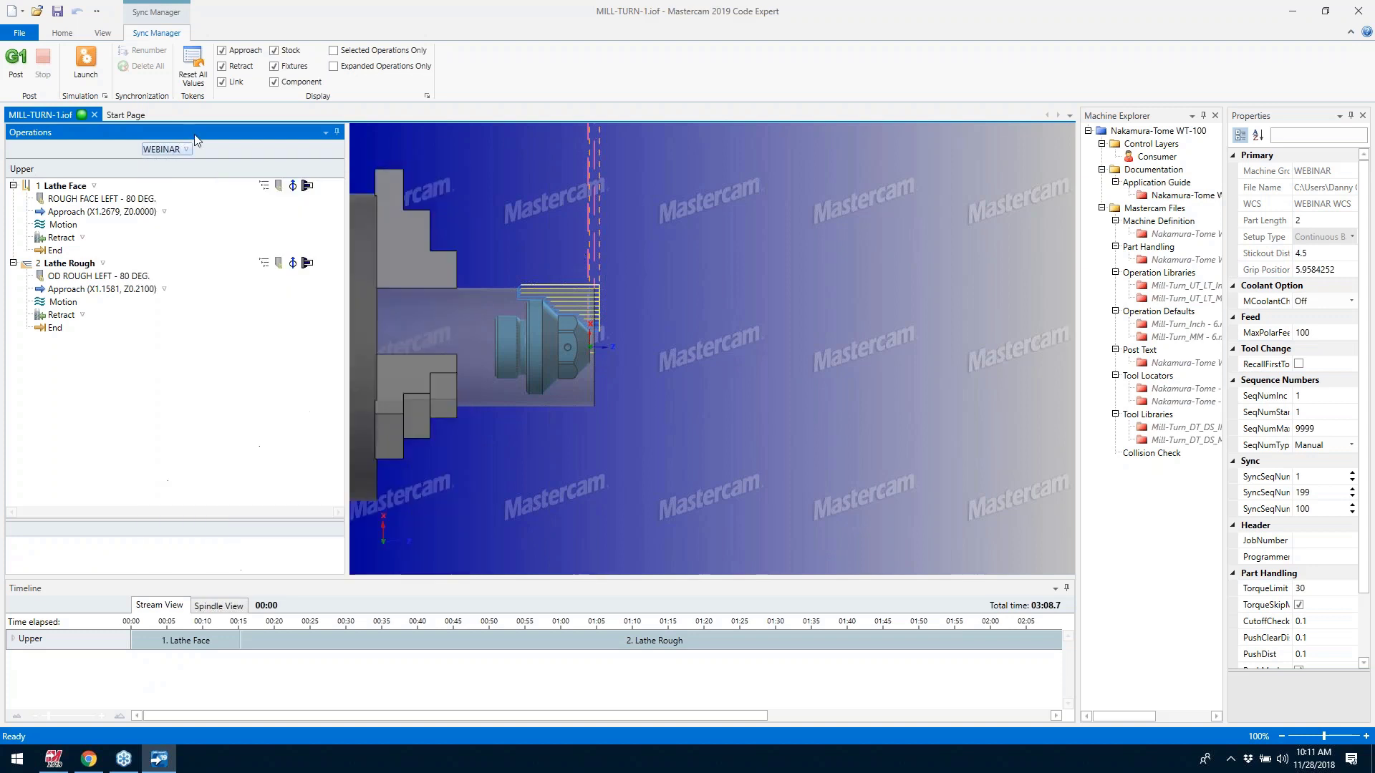
Step: Launch the machine simulation and view the spindles and the upper turret's tool up close
click(87, 62)
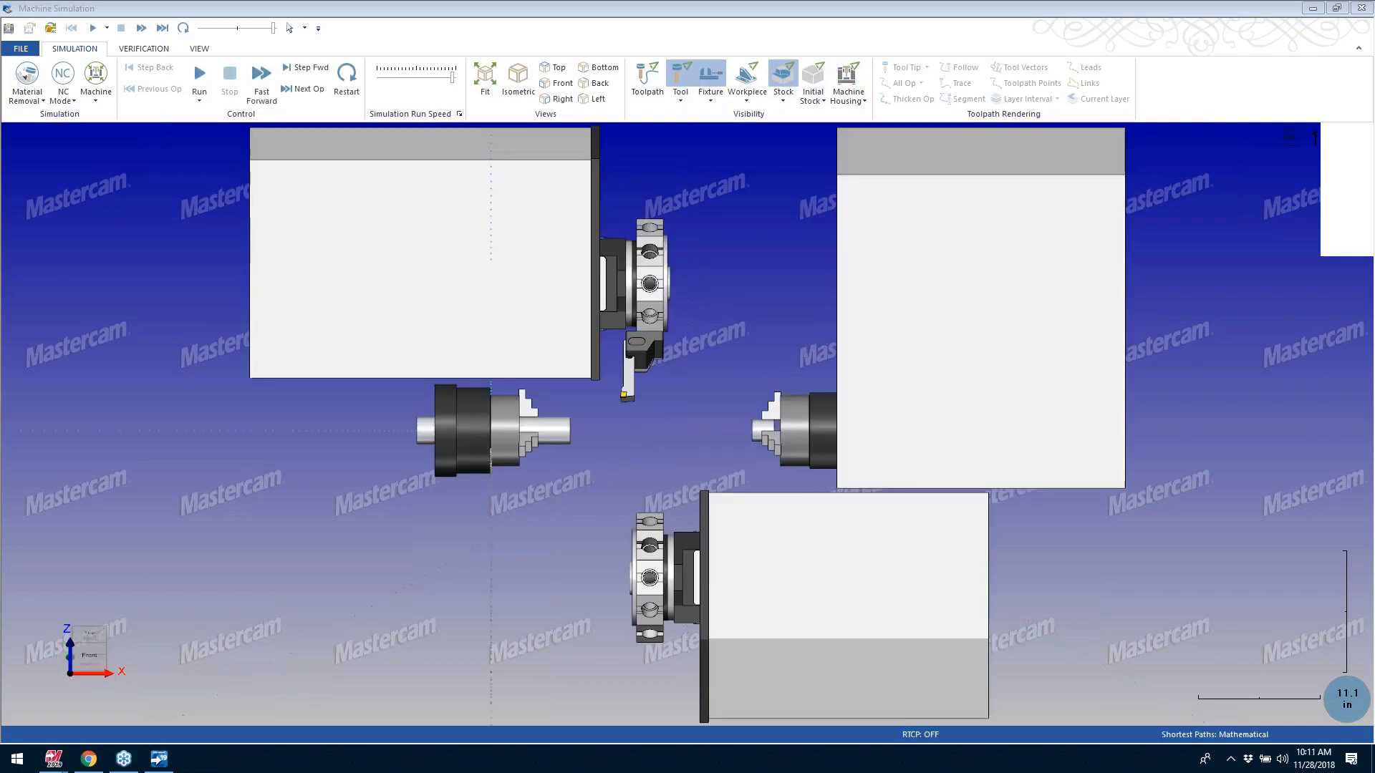
scroll(627, 427, up, 3)
middle_drag(627, 428, 614, 333)
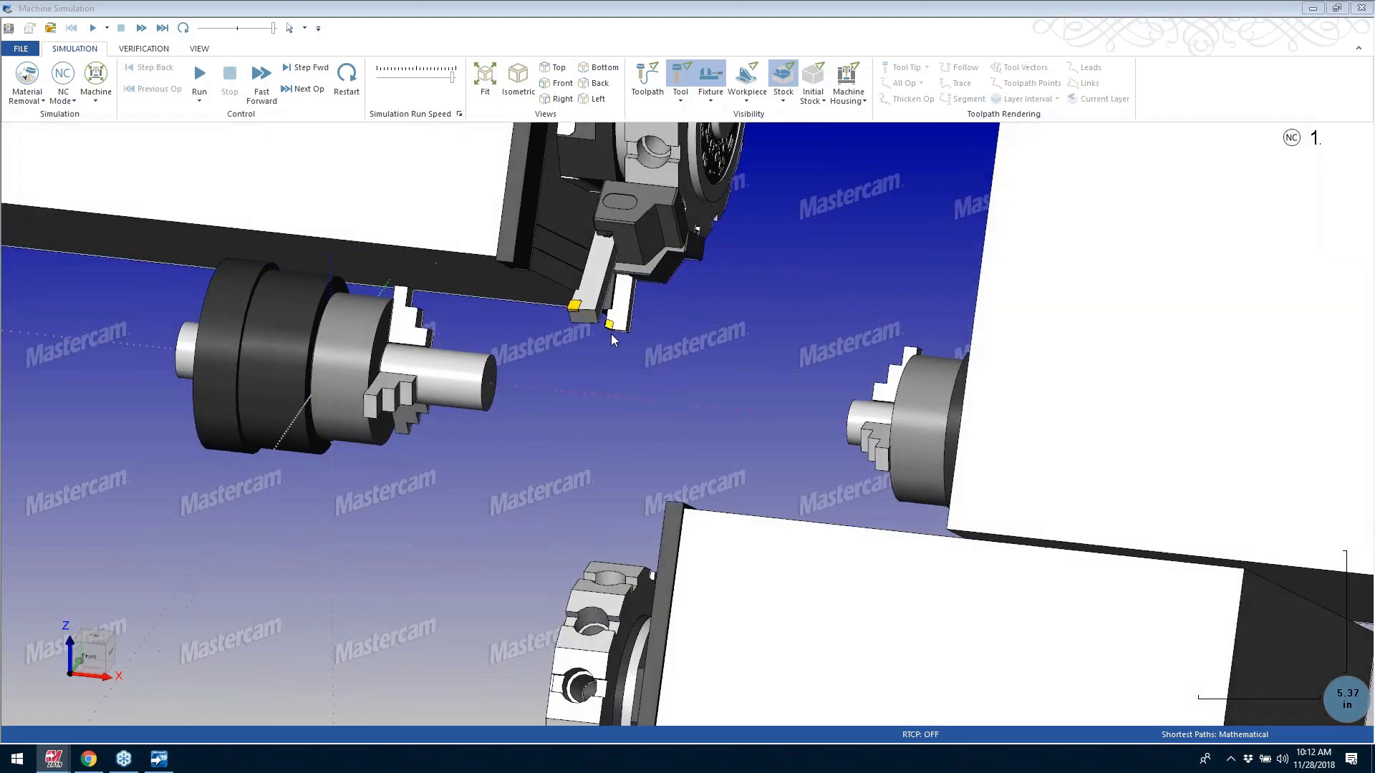
Step: Show the machine housing around the spindles and turrets, examine the complete machine, and hide the housing again
click(848, 96)
click(865, 115)
scroll(628, 345, down, 5)
scroll(628, 350, down, 3)
middle_drag(629, 350, 616, 390)
scroll(633, 328, up, 6)
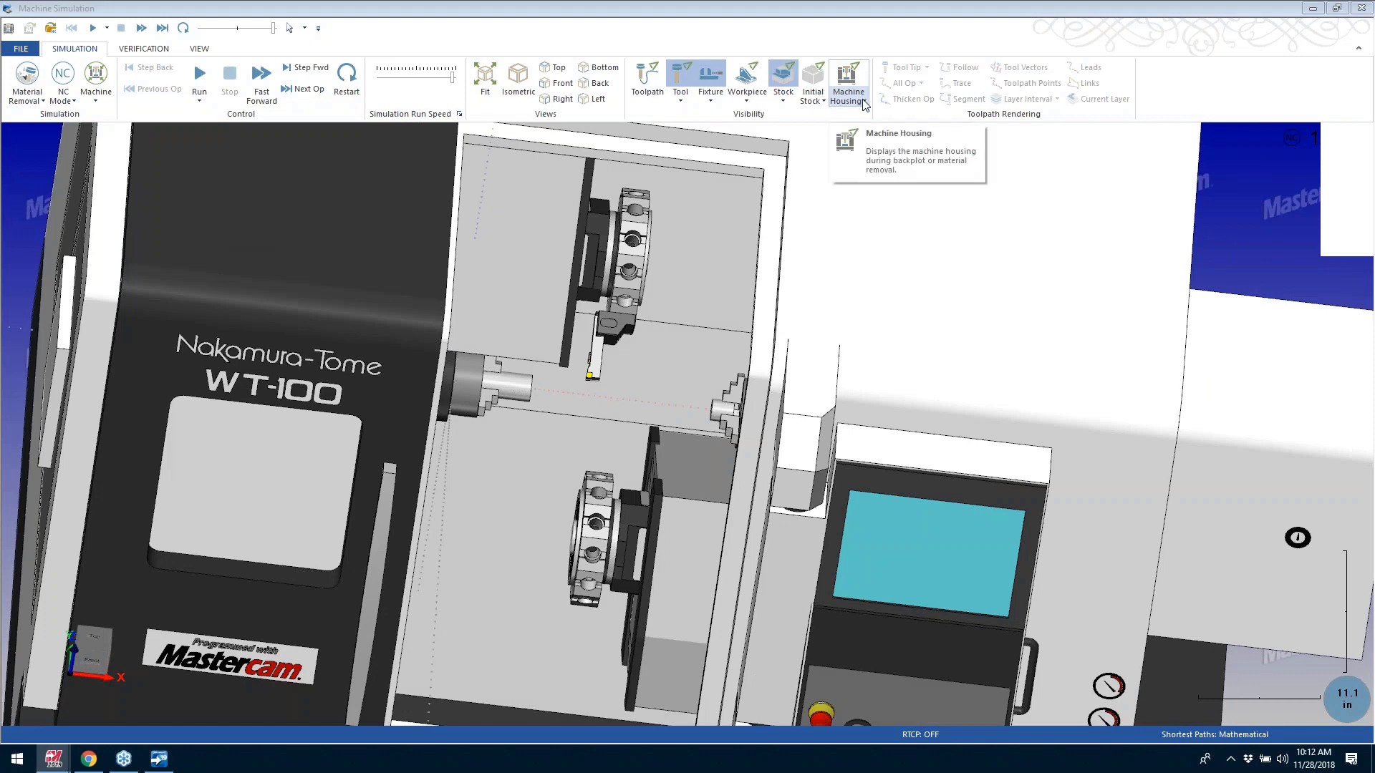
click(863, 101)
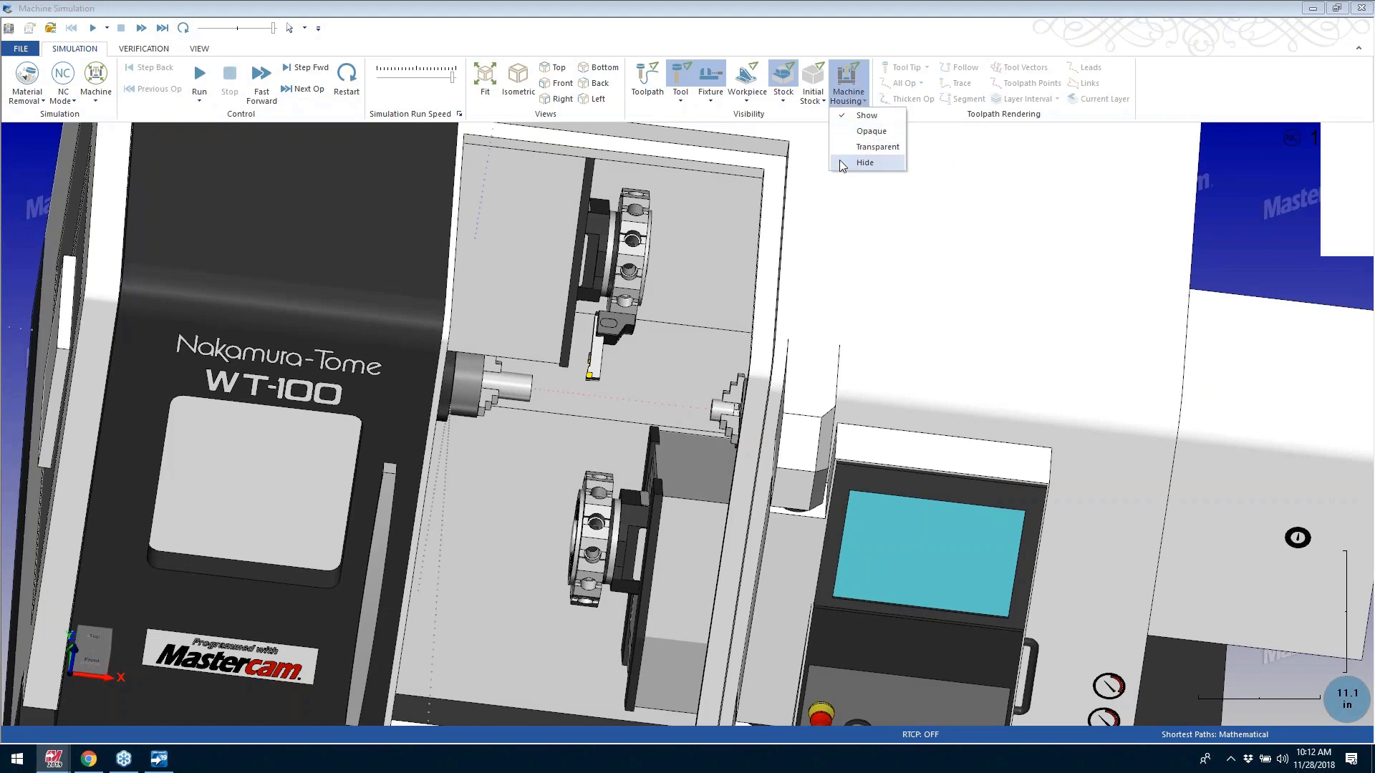
click(859, 162)
Step: Run the facing and roughing simulation at reduced speed and examine the machined stock and turret tools from several angles
scroll(577, 357, up, 3)
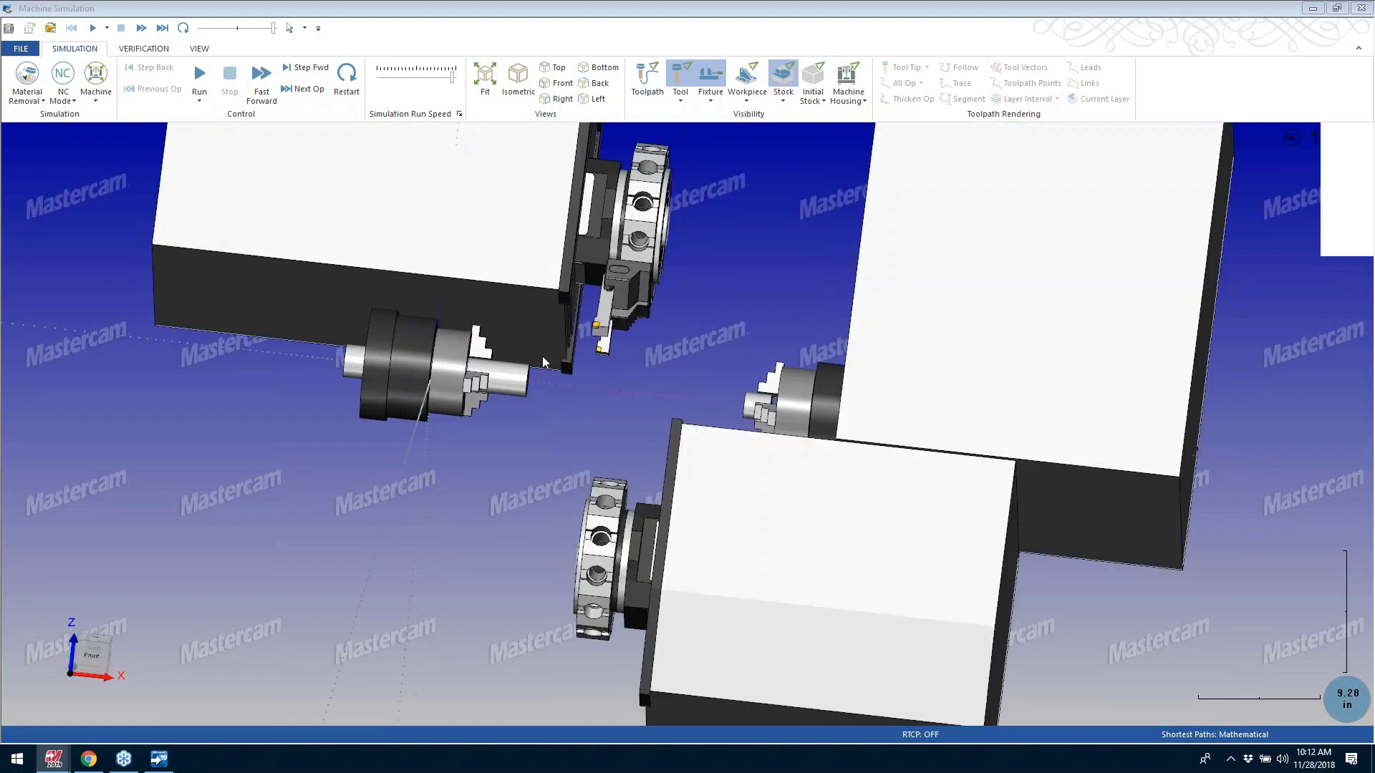
scroll(542, 355, up, 3)
scroll(534, 371, up, 2)
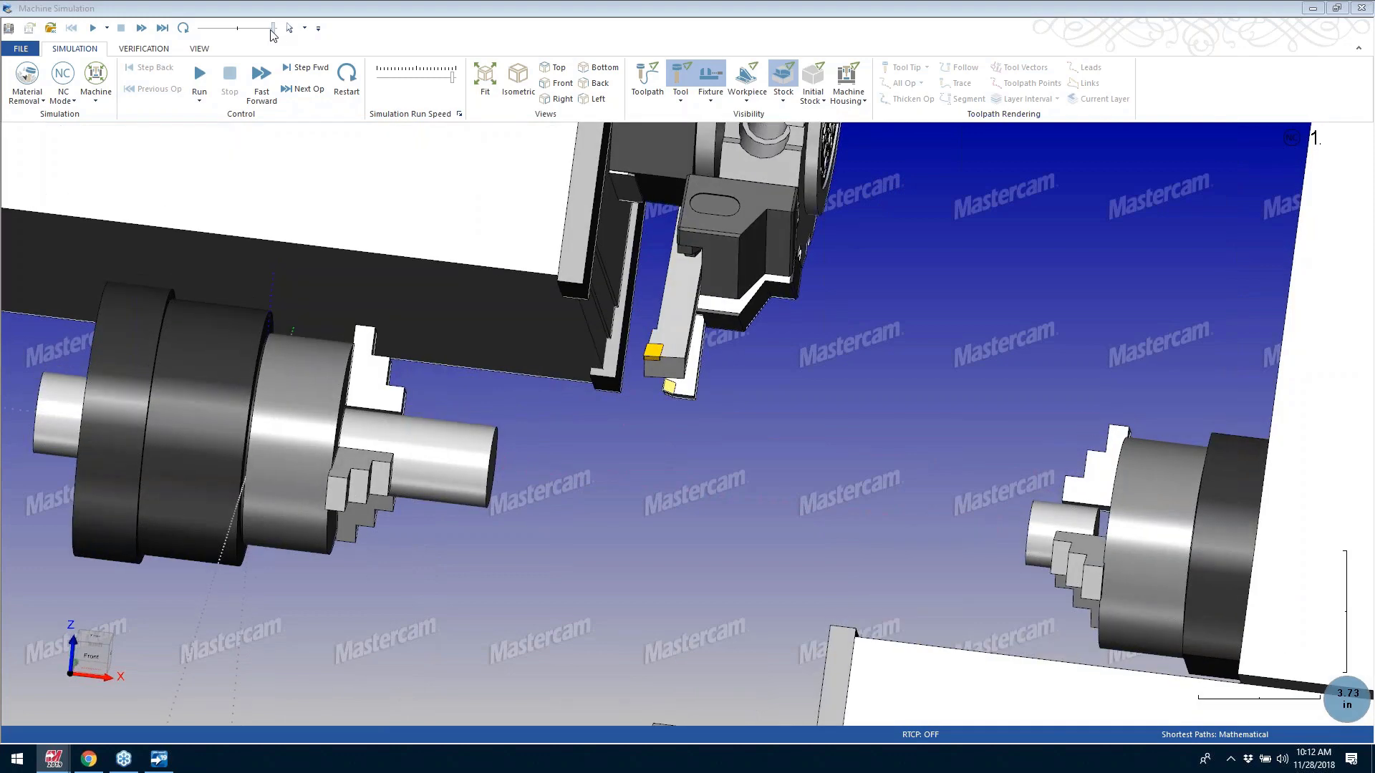
drag(272, 31, 232, 31)
click(204, 75)
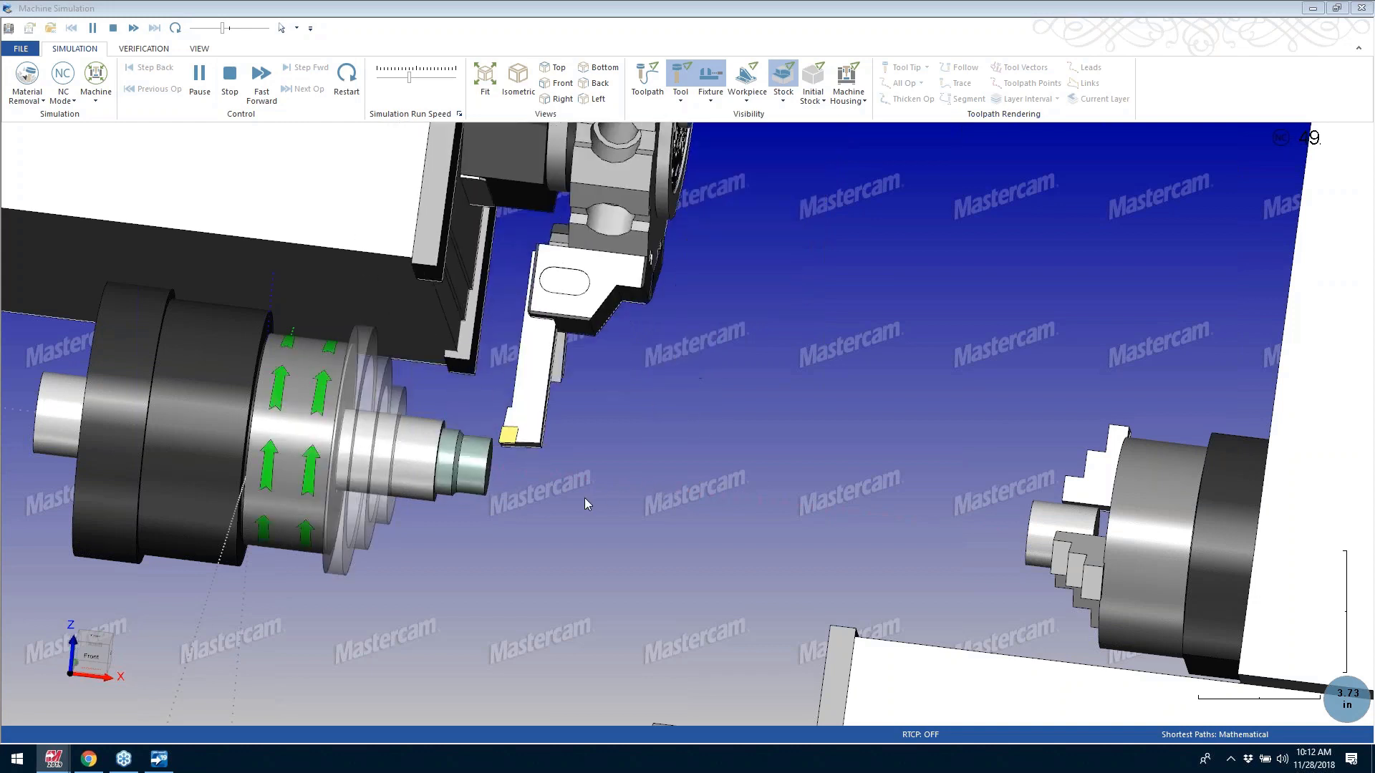
middle_drag(570, 497, 440, 454)
scroll(523, 449, up, 3)
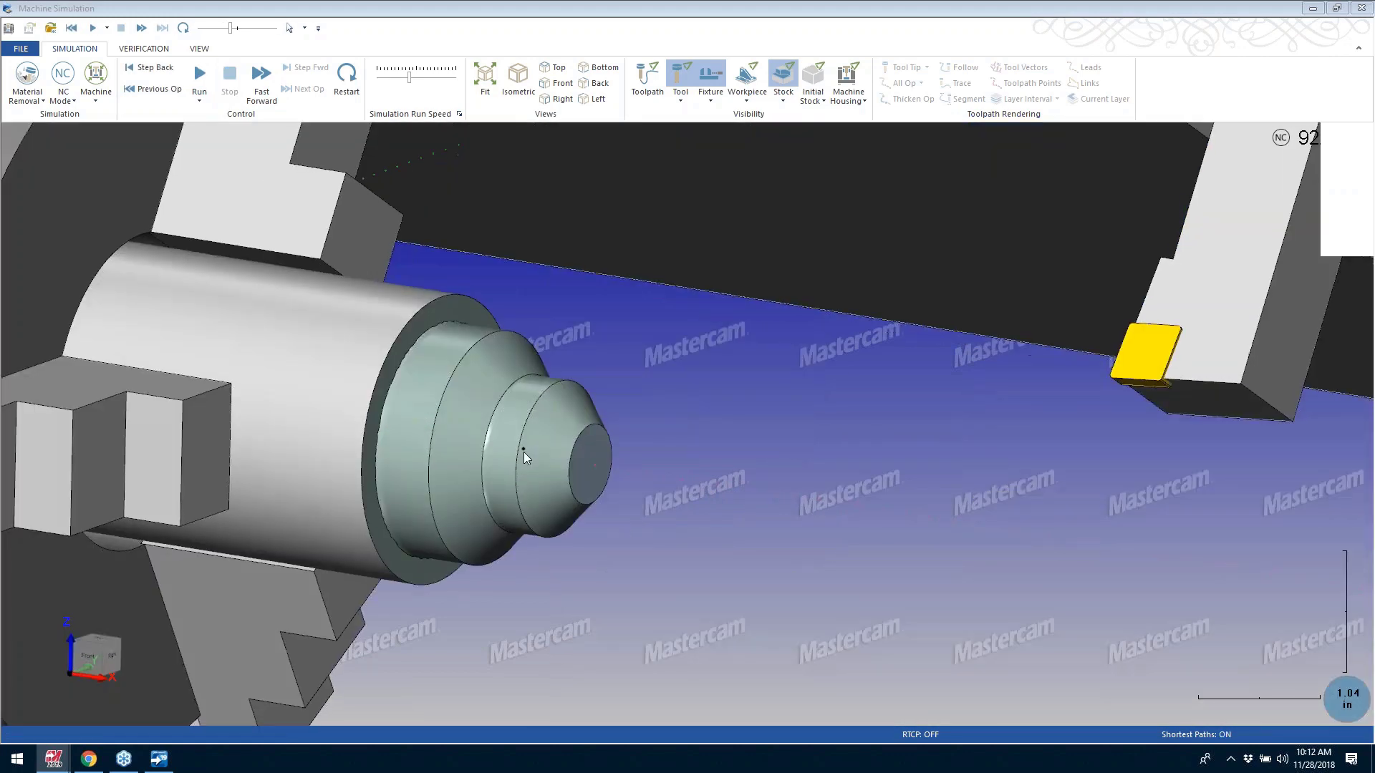
scroll(523, 466, up, 2)
scroll(525, 473, down, 5)
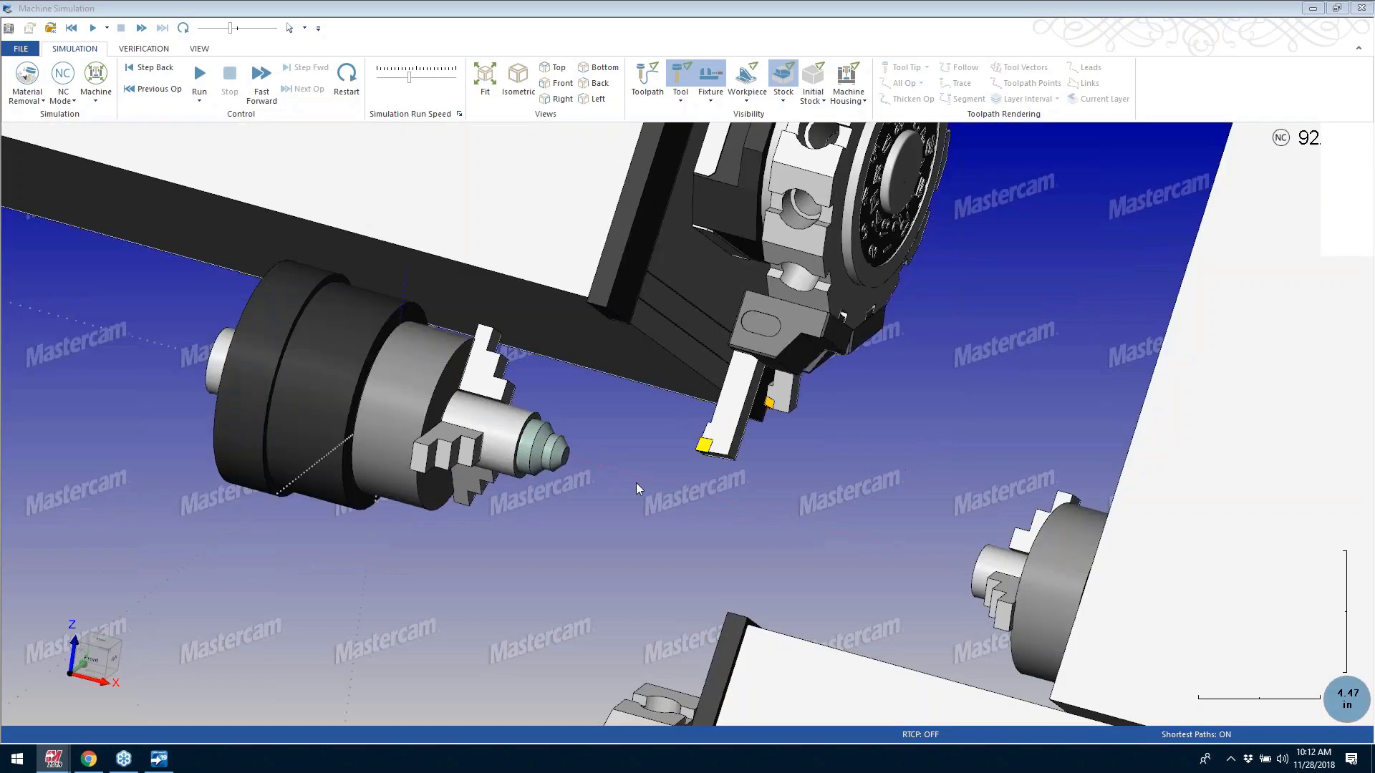
middle_drag(636, 483, 737, 380)
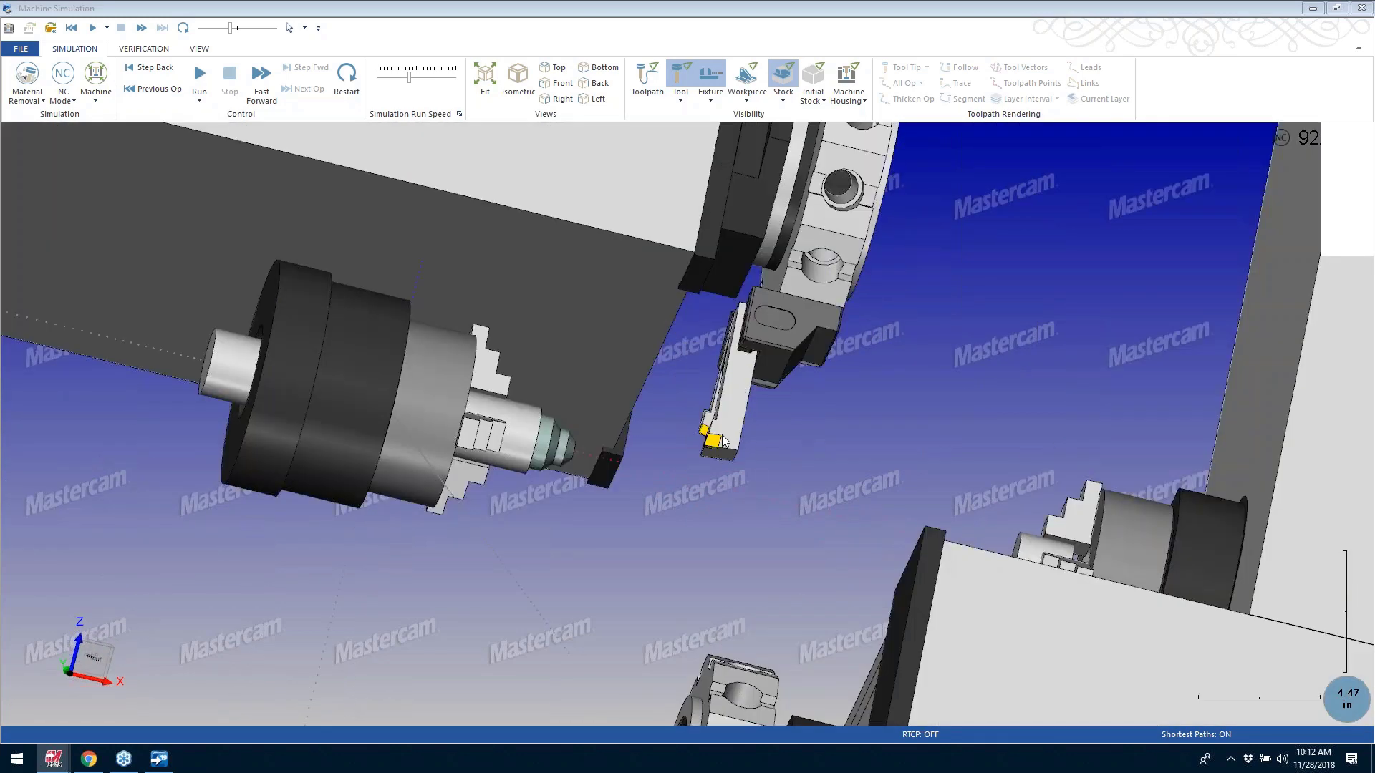
middle_drag(724, 438, 885, 330)
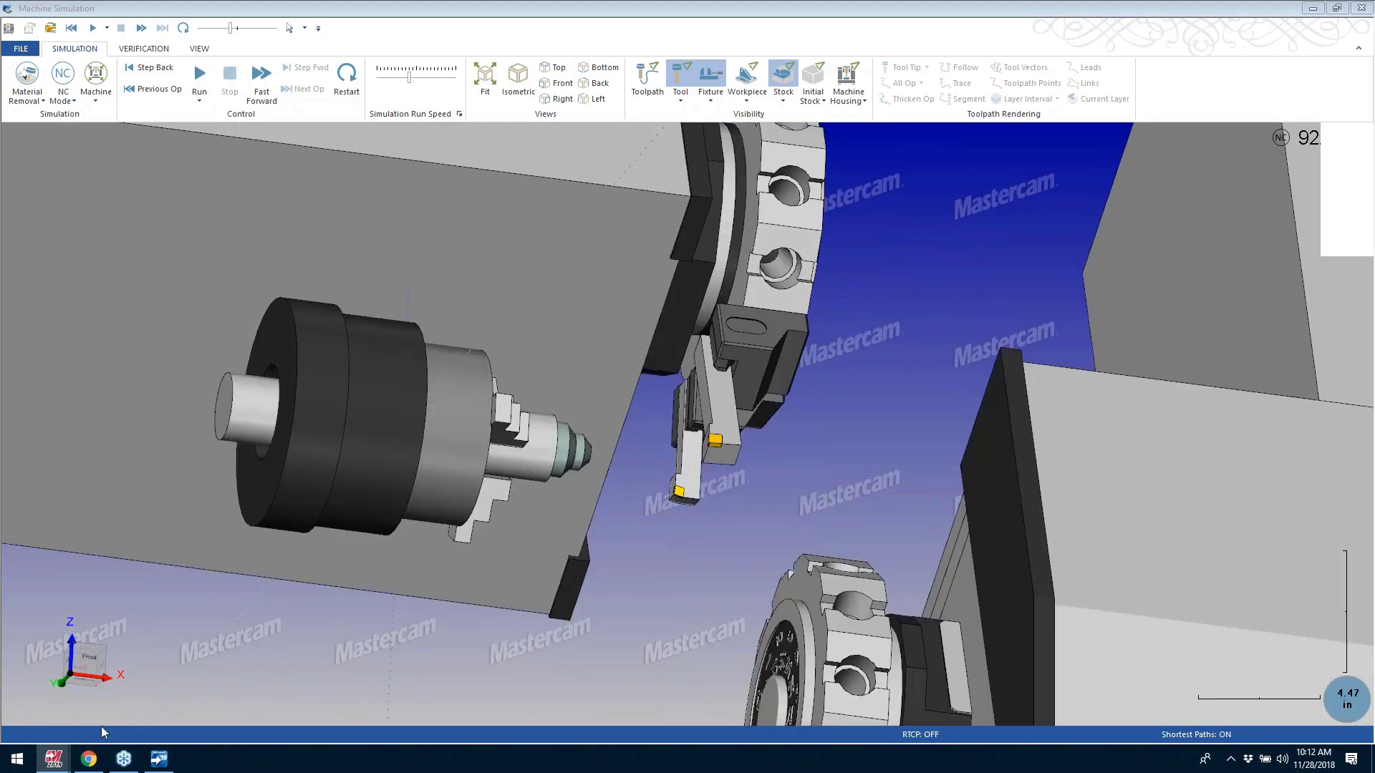
Step: Switch back to Mastercam Mill-Turn, open the Tool Setup Manager and expand the upper turret with its index 1 and 2 locators
mouse_move(54, 759)
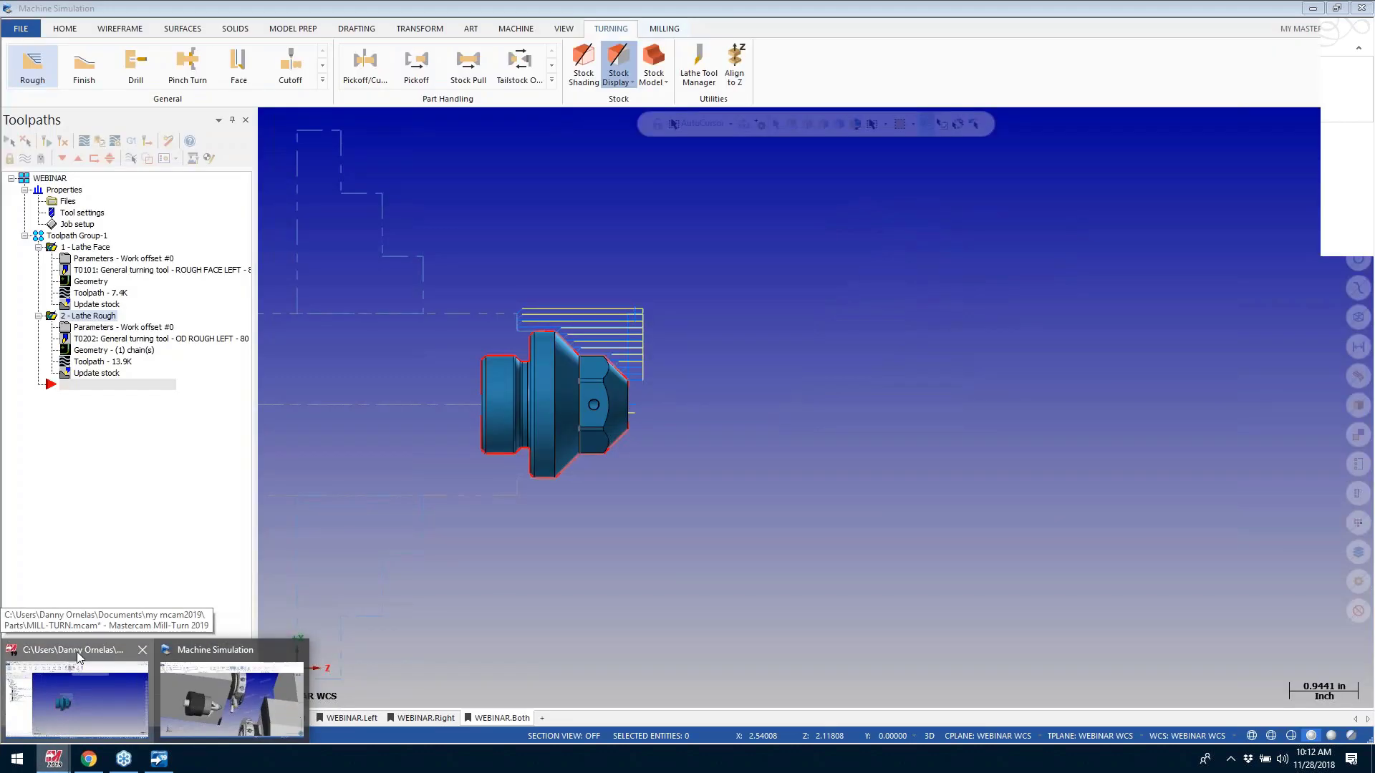
click(76, 671)
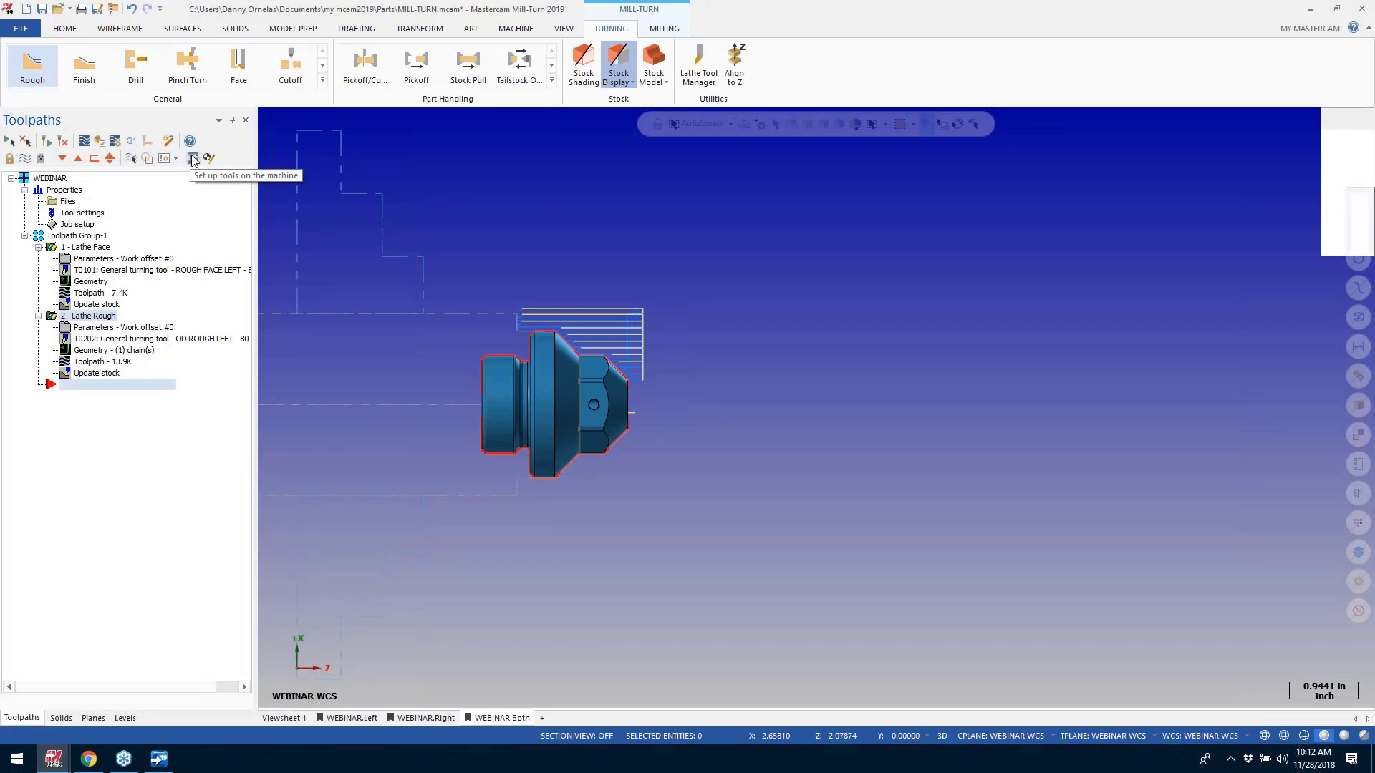
click(193, 159)
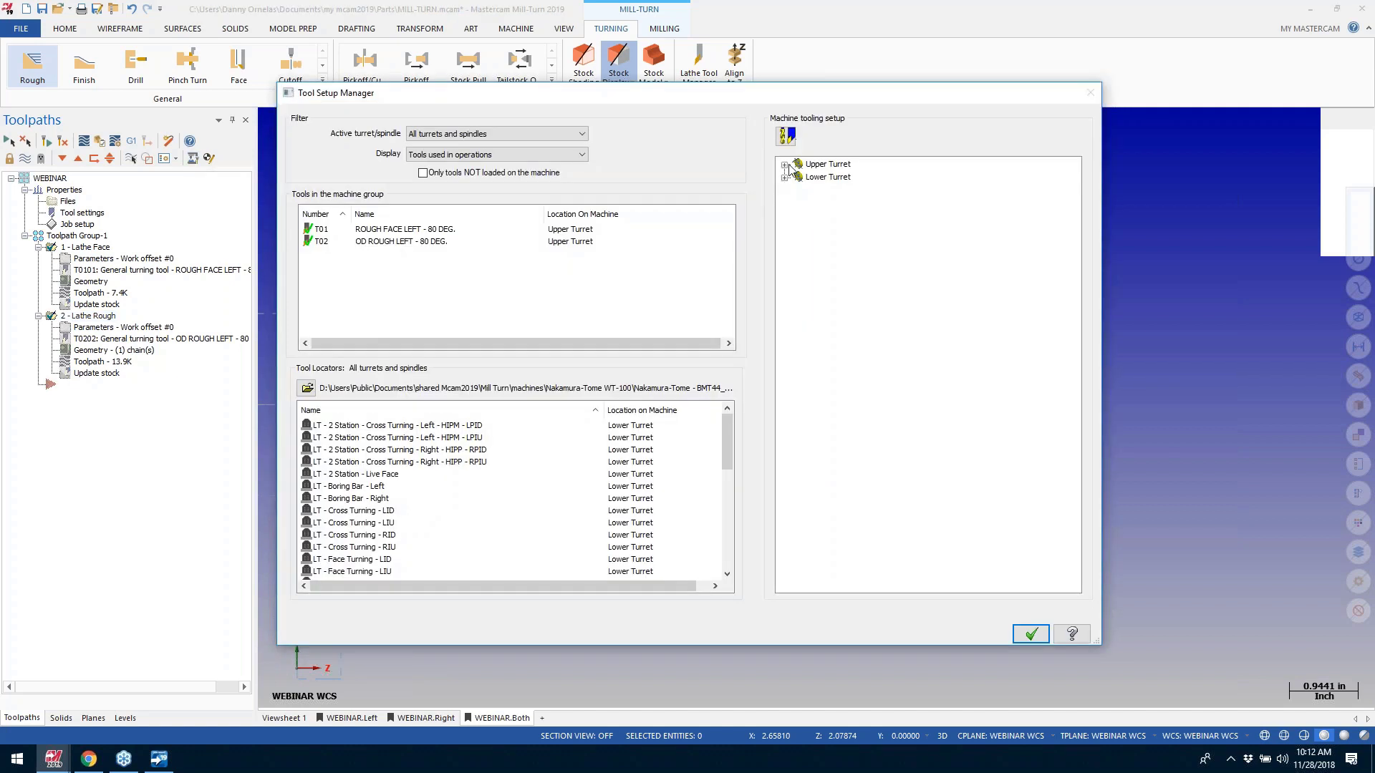
click(784, 164)
click(797, 177)
click(797, 203)
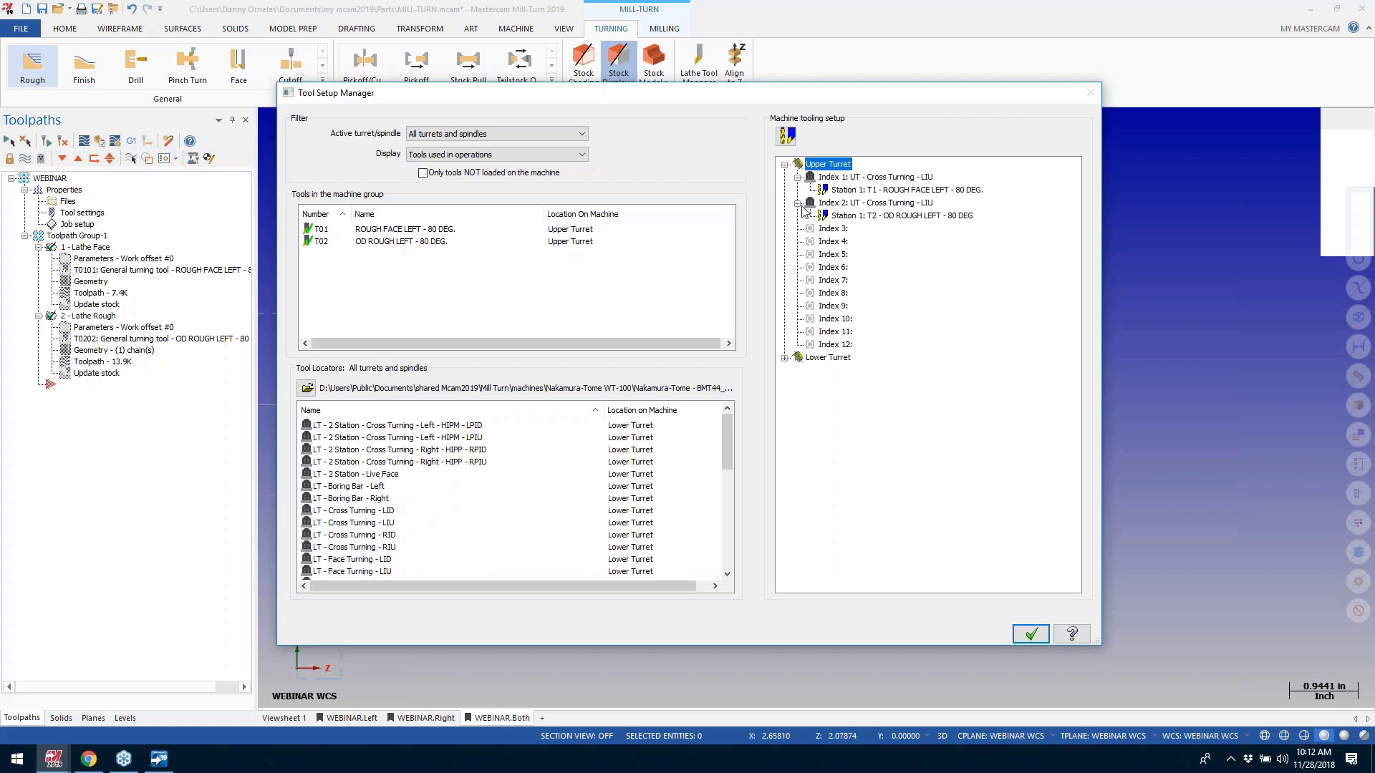
Step: Display the upper turret with all its children and examine the two mounted turning tools from another angle
right_click(830, 169)
click(905, 295)
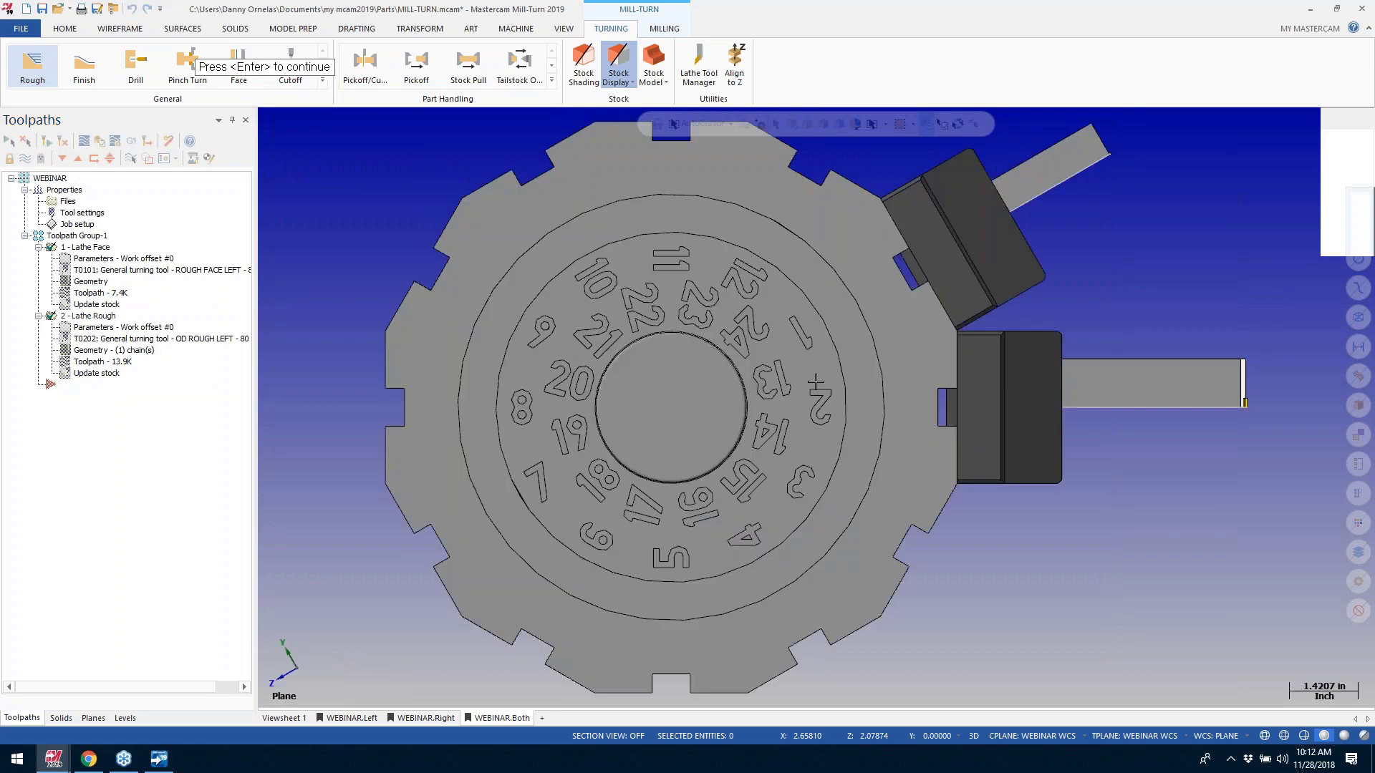
middle_drag(815, 382, 650, 390)
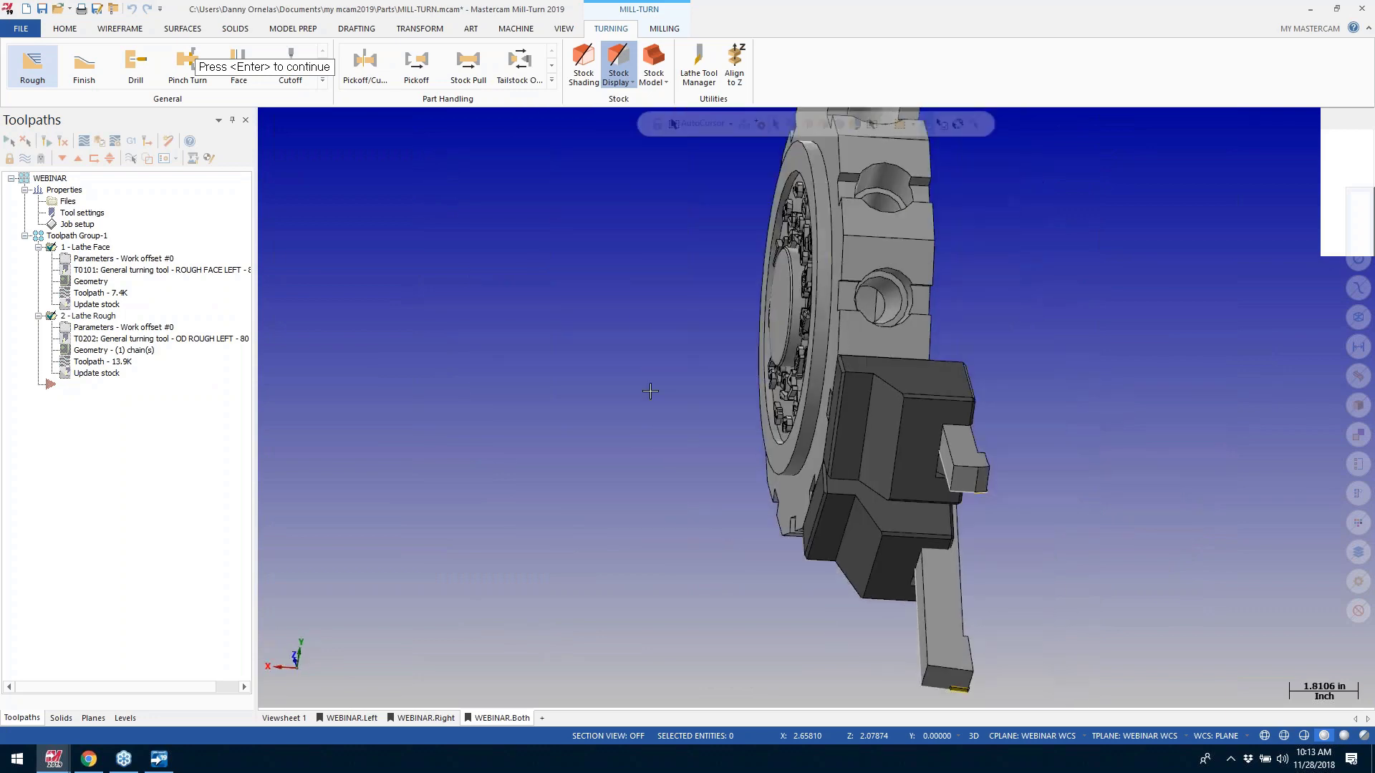
key(Return)
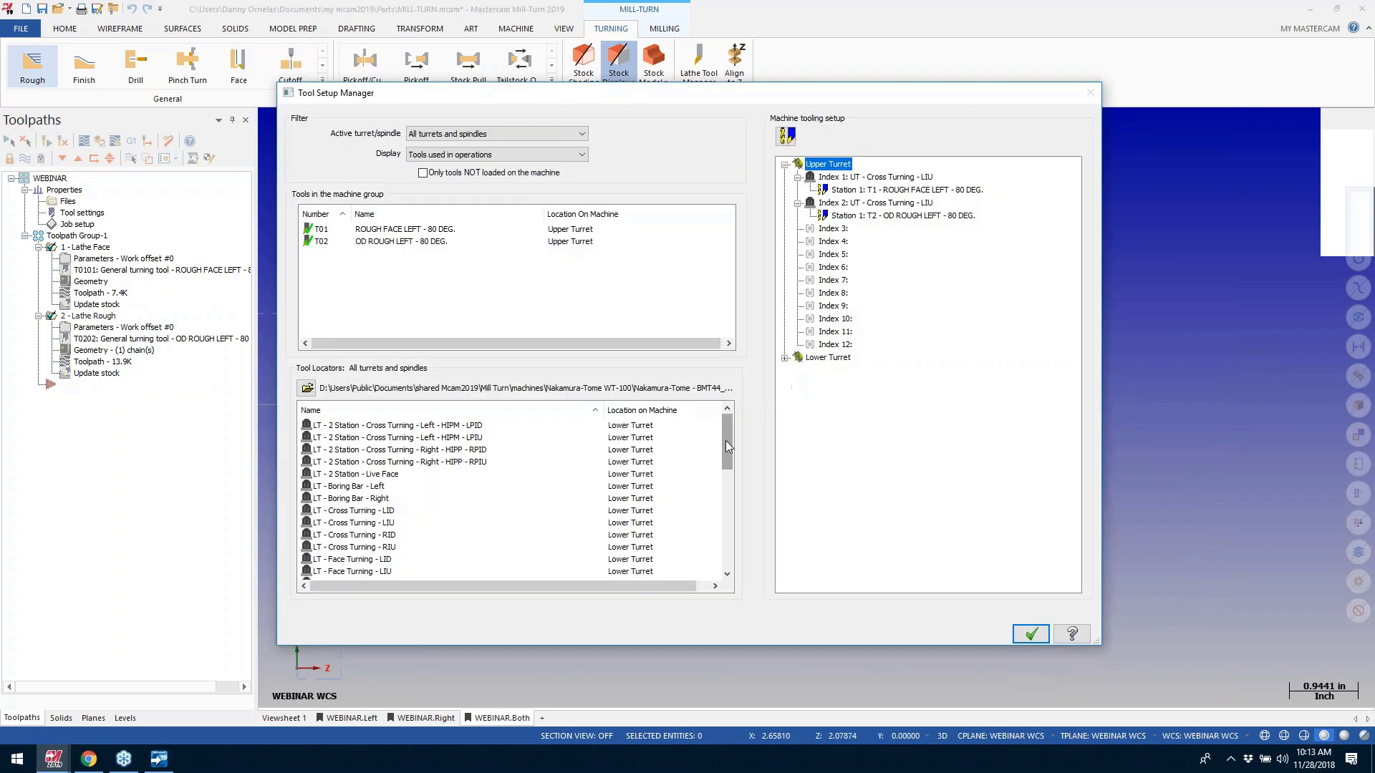
Step: Mount the locator UT - 2 Station - Cross Turning - Left - HIPP - LPIU at upper turret index 6 and expand its stations
drag(726, 448, 726, 469)
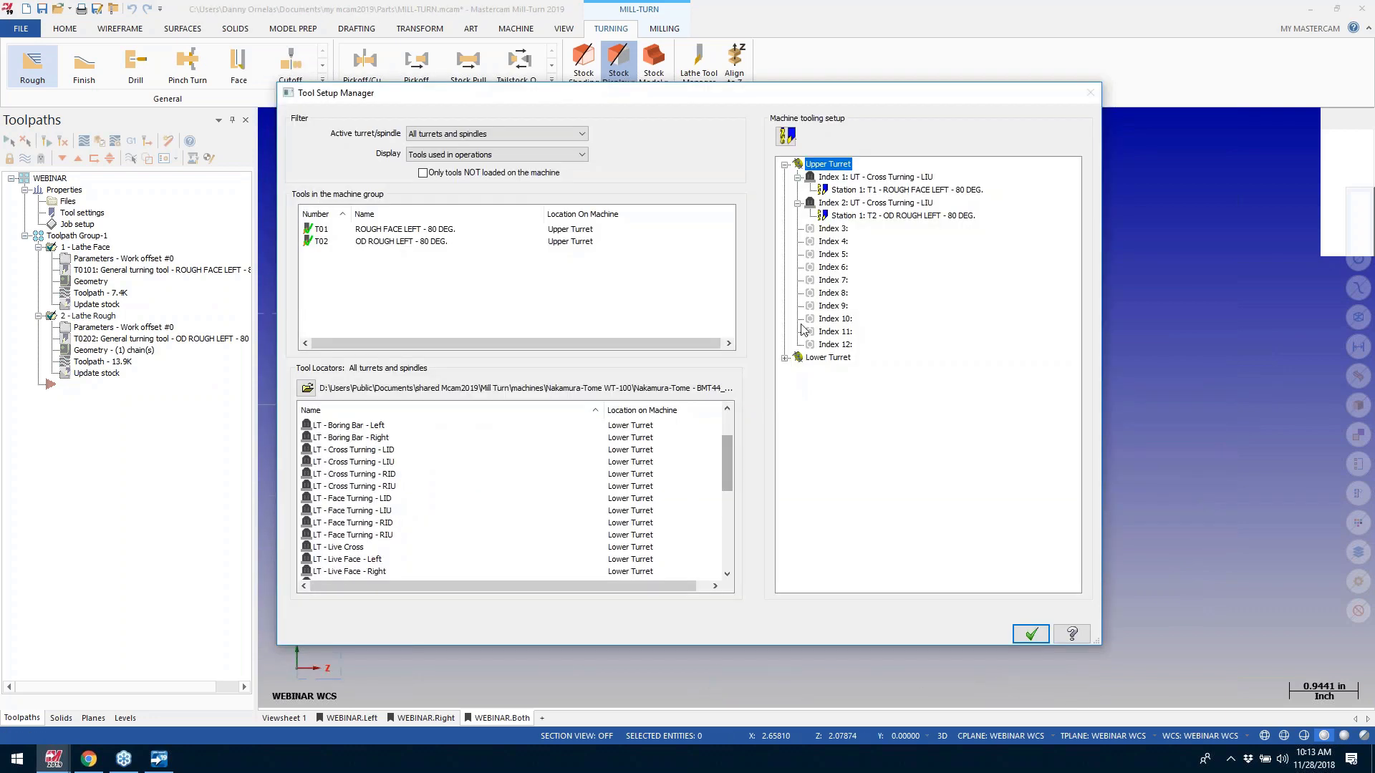
click(822, 268)
drag(720, 484, 725, 438)
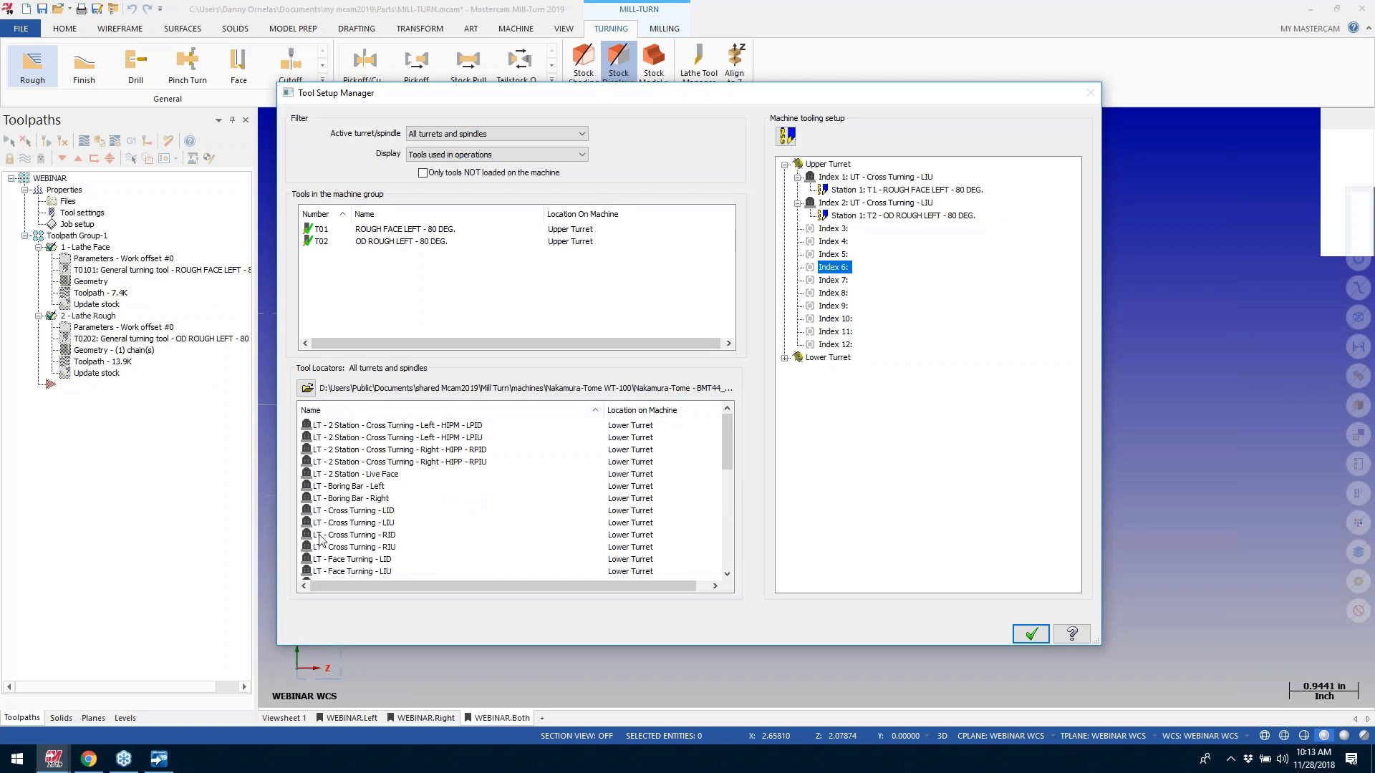
mouse_move(416, 433)
drag(727, 447, 726, 510)
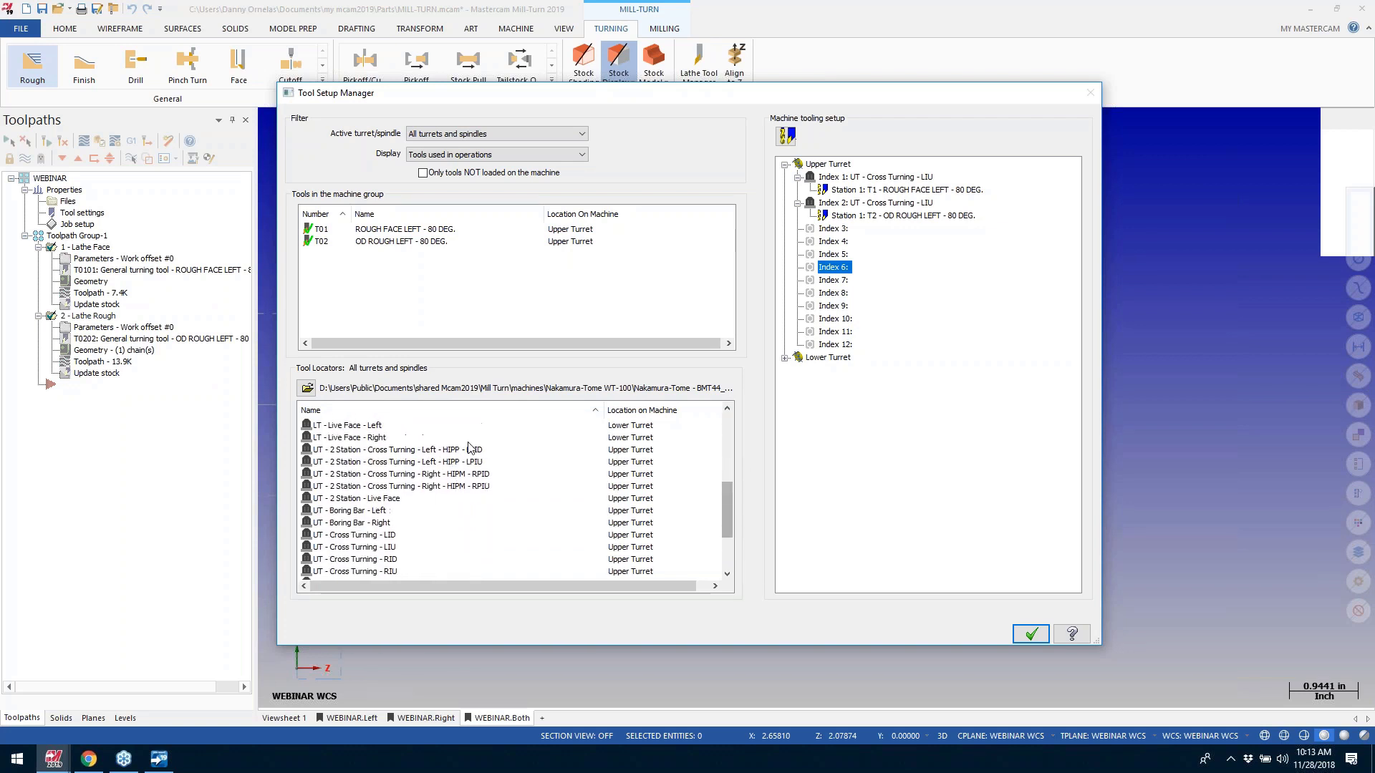
mouse_move(439, 454)
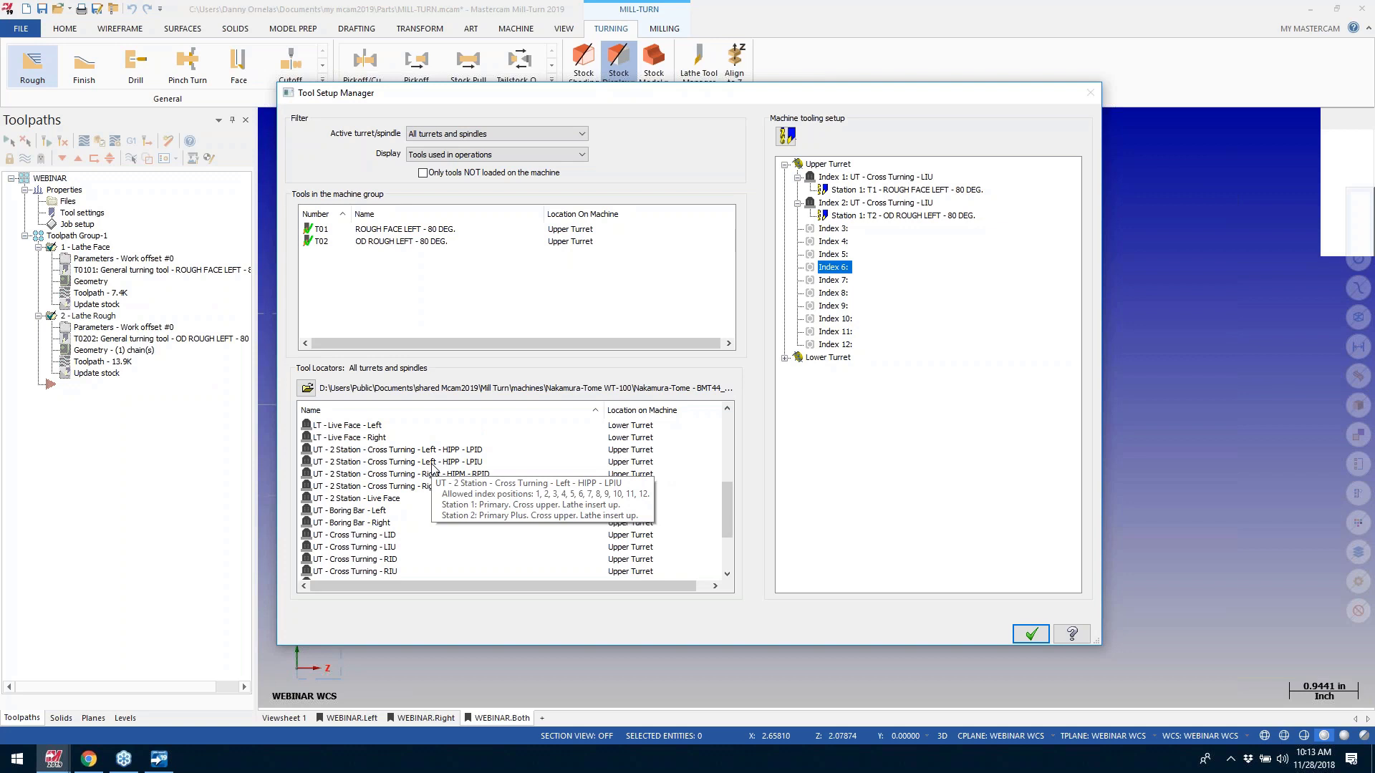
mouse_move(418, 466)
mouse_down()
mouse_move(607, 435)
mouse_move(834, 312)
mouse_move(837, 269)
mouse_up()
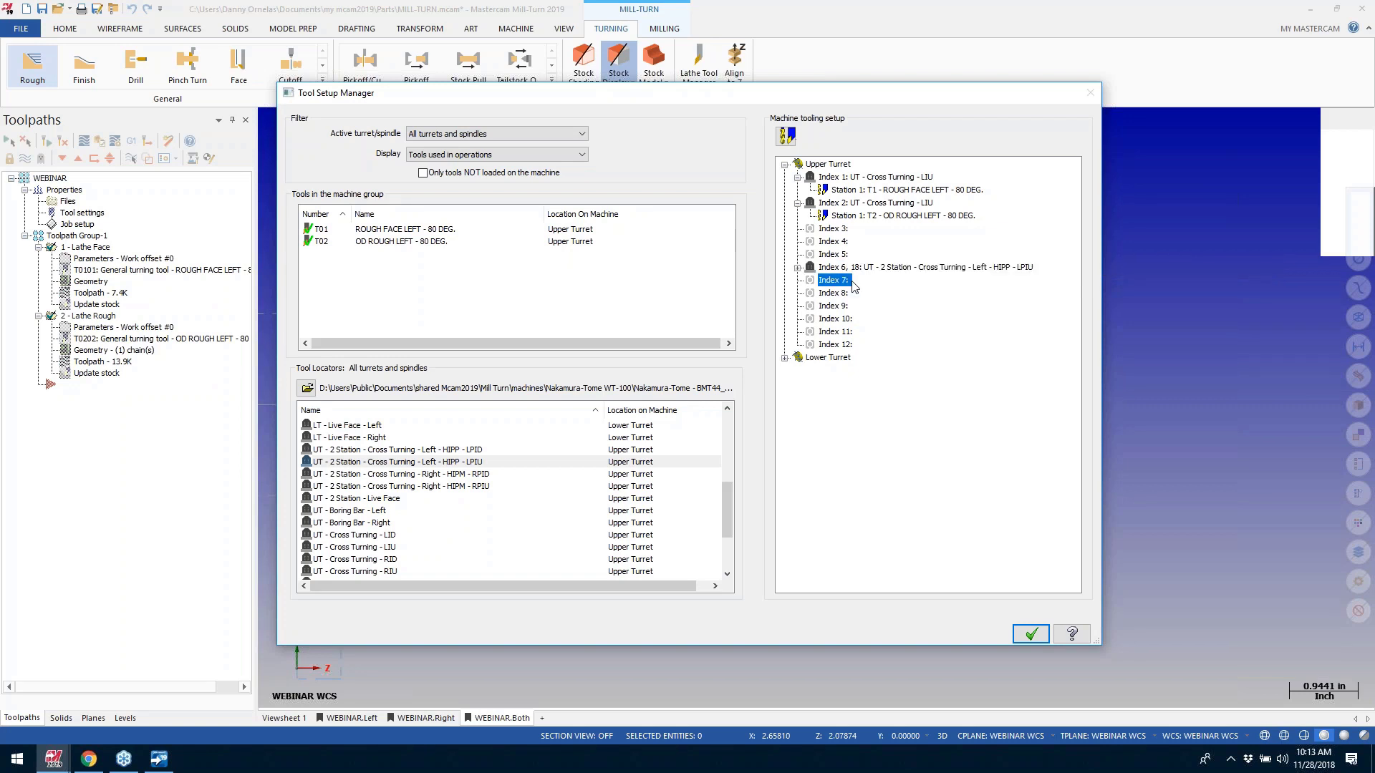
click(797, 267)
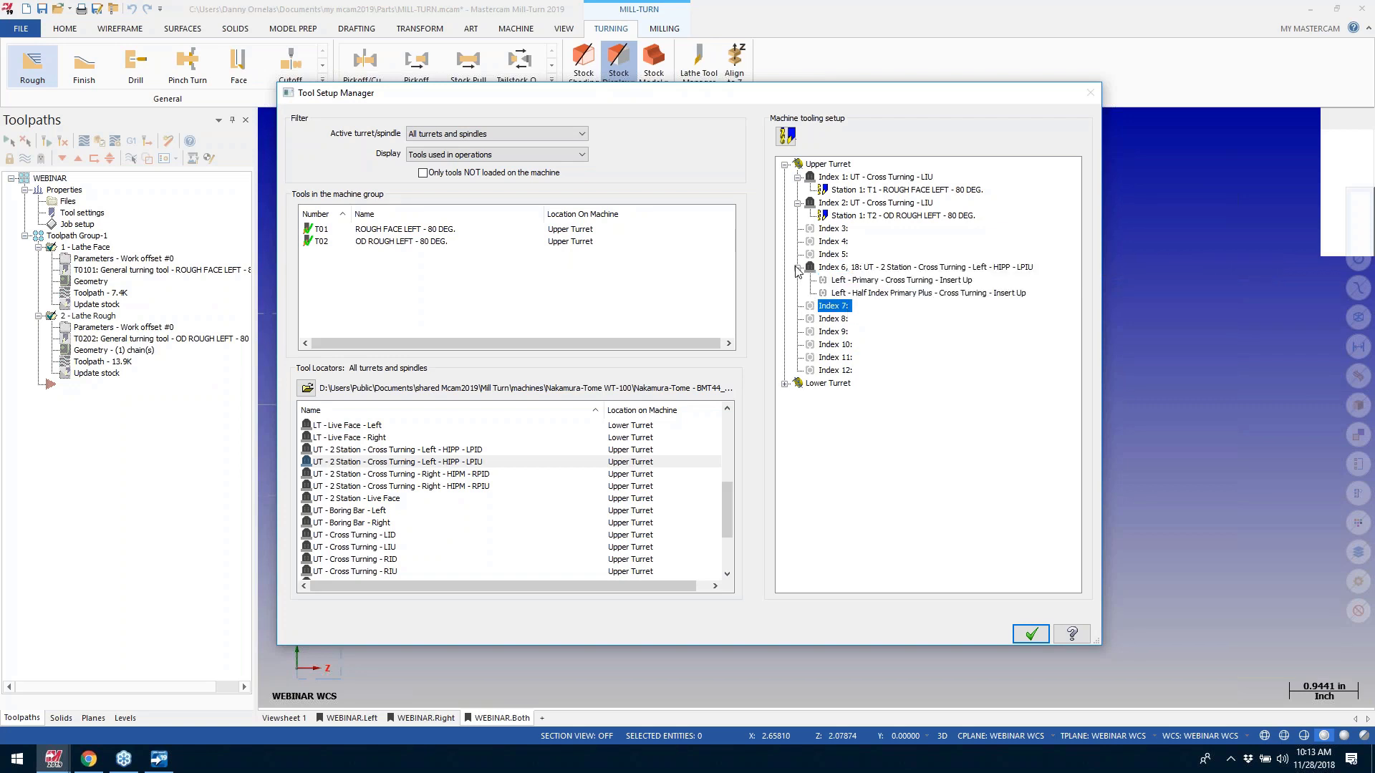
Step: Display the upper turret with all its children and examine the two-station holder from several angles
right_click(830, 165)
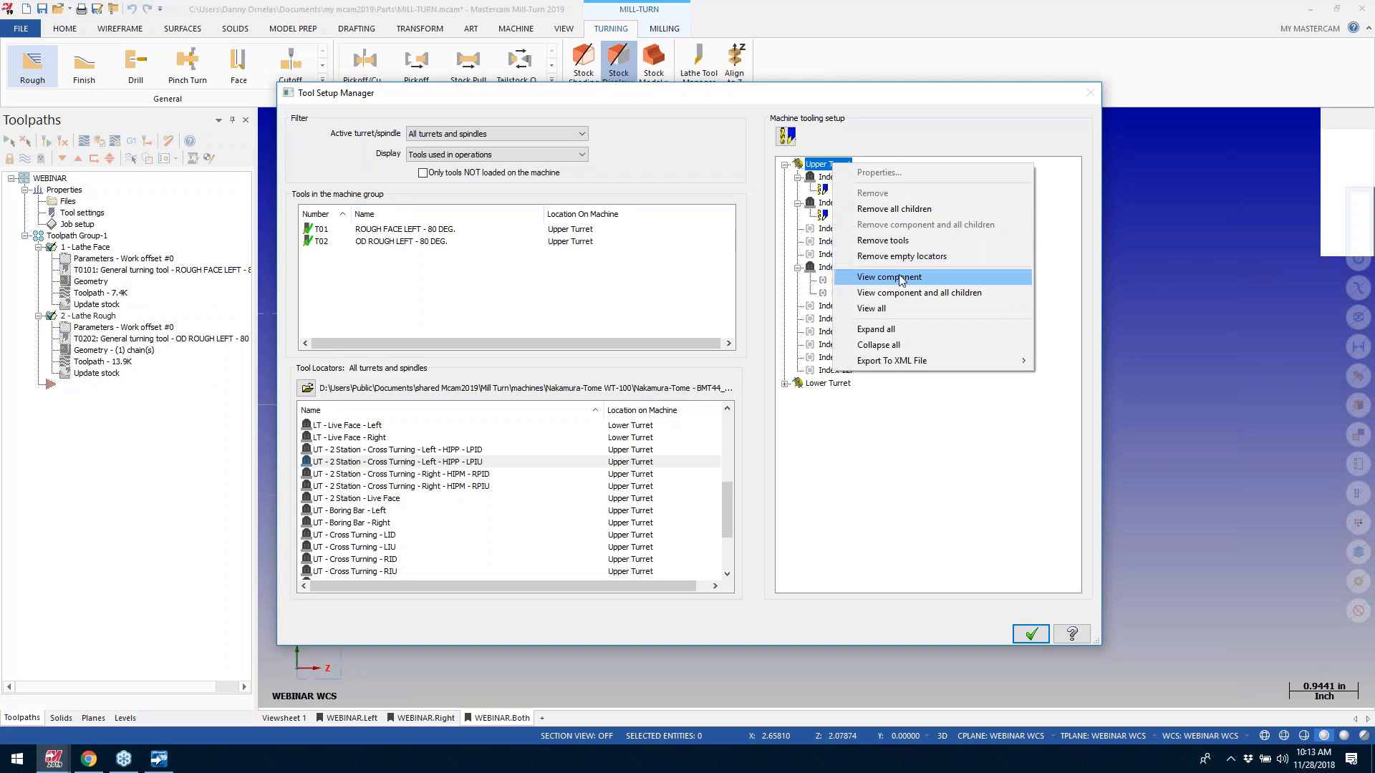
click(895, 299)
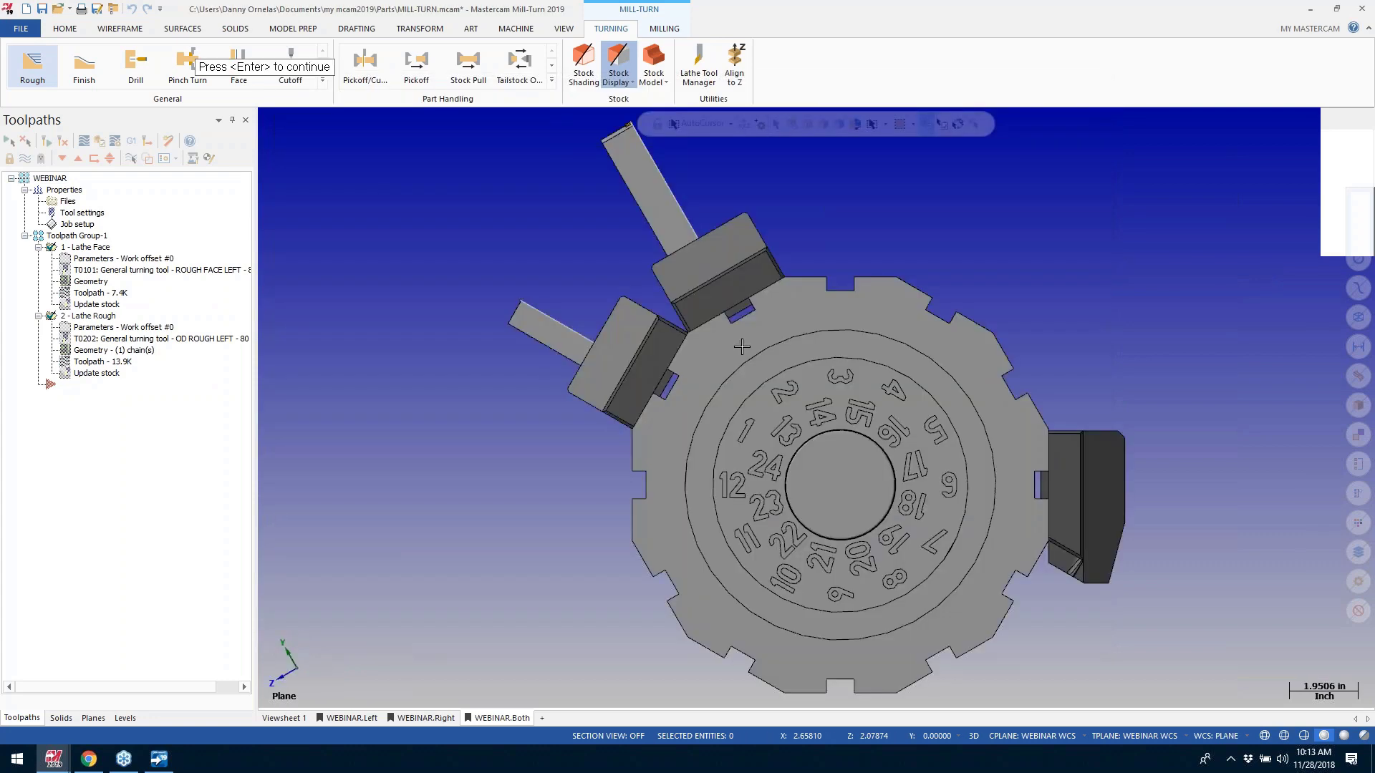
mouse_move(741, 346)
middle_down()
mouse_move(451, 513)
mouse_move(579, 468)
mouse_move(702, 367)
middle_up()
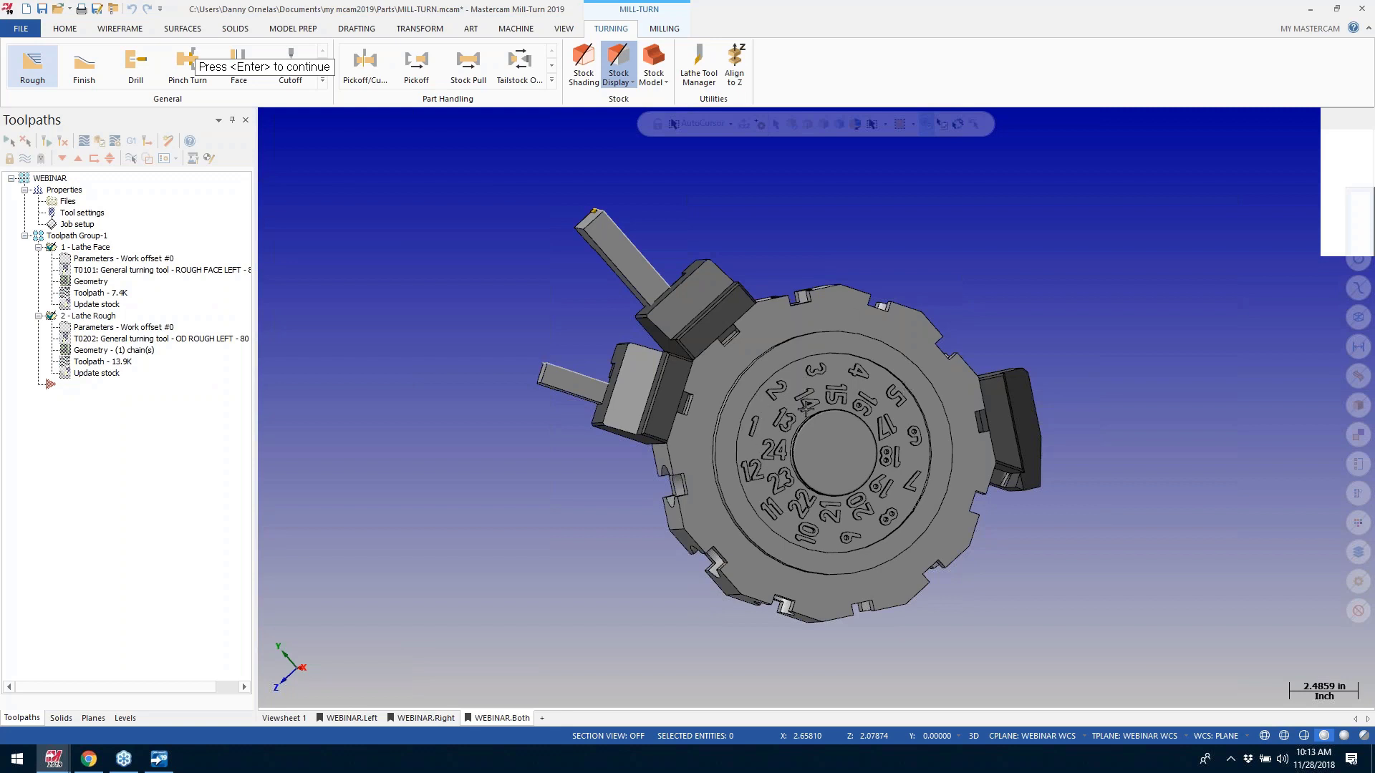
middle_drag(822, 448, 797, 426)
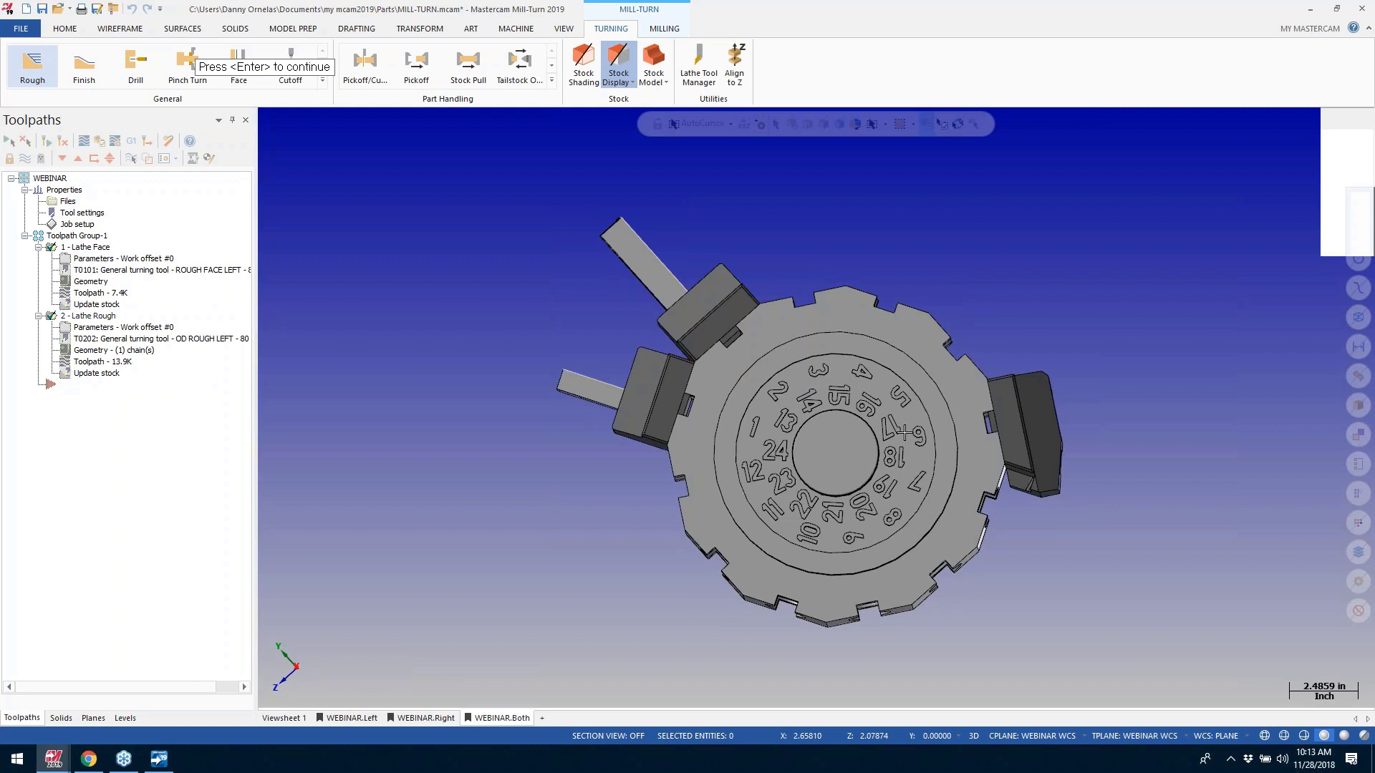
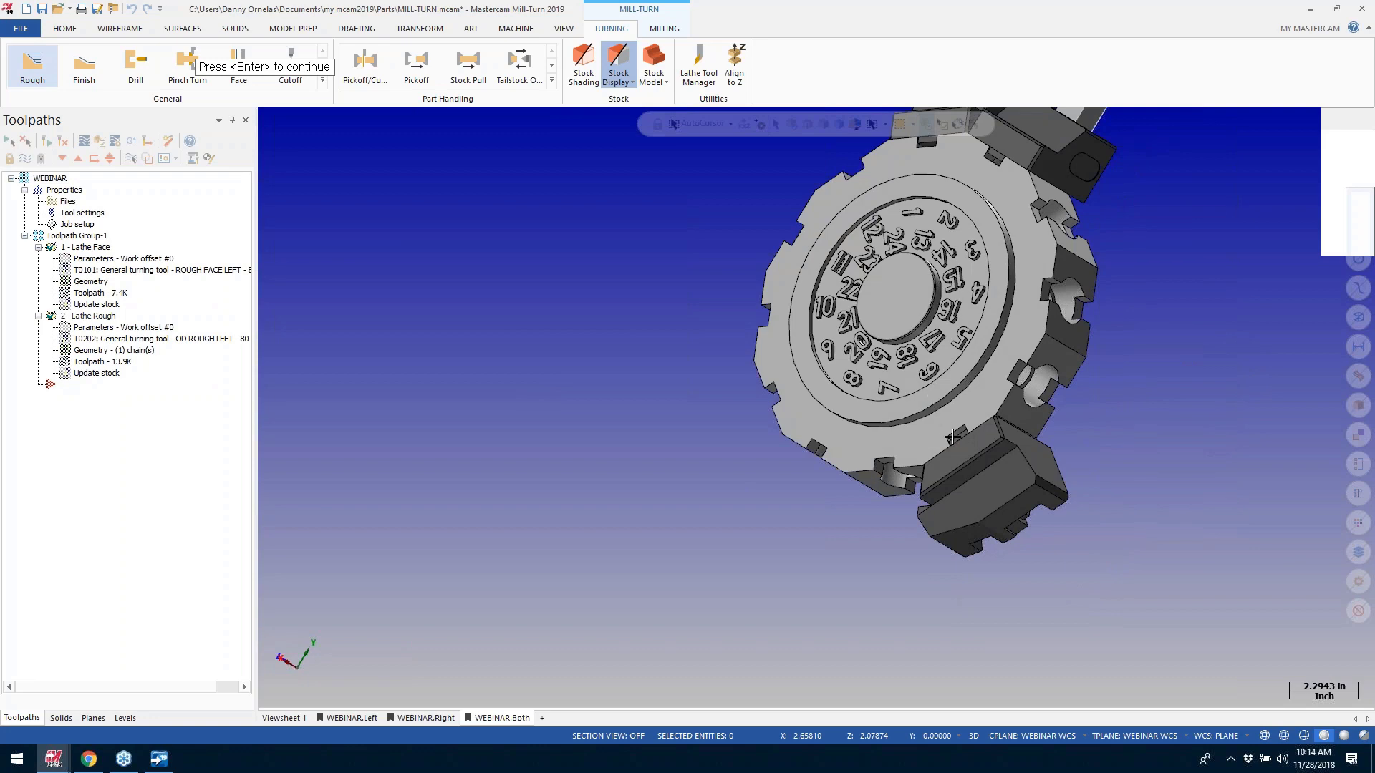
middle_drag(964, 428, 885, 356)
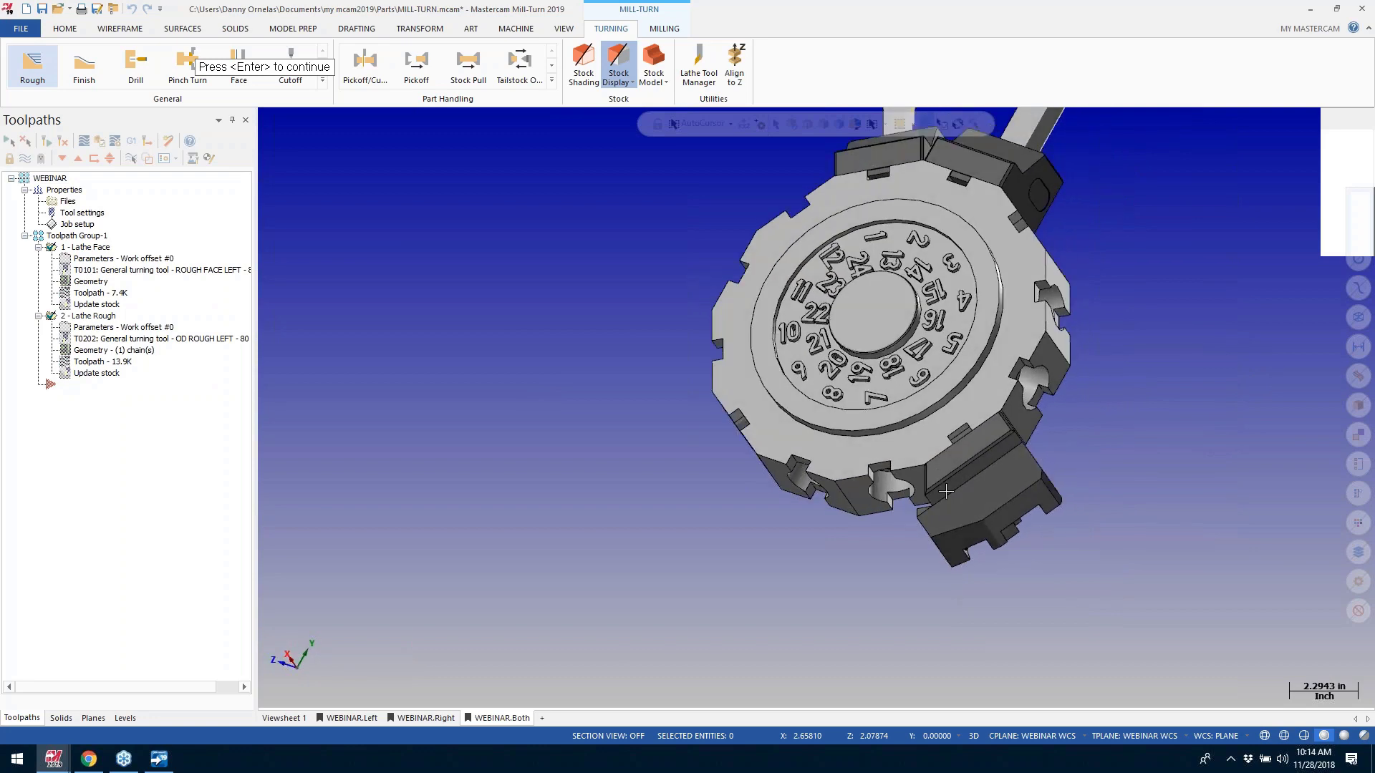
middle_drag(945, 506, 662, 429)
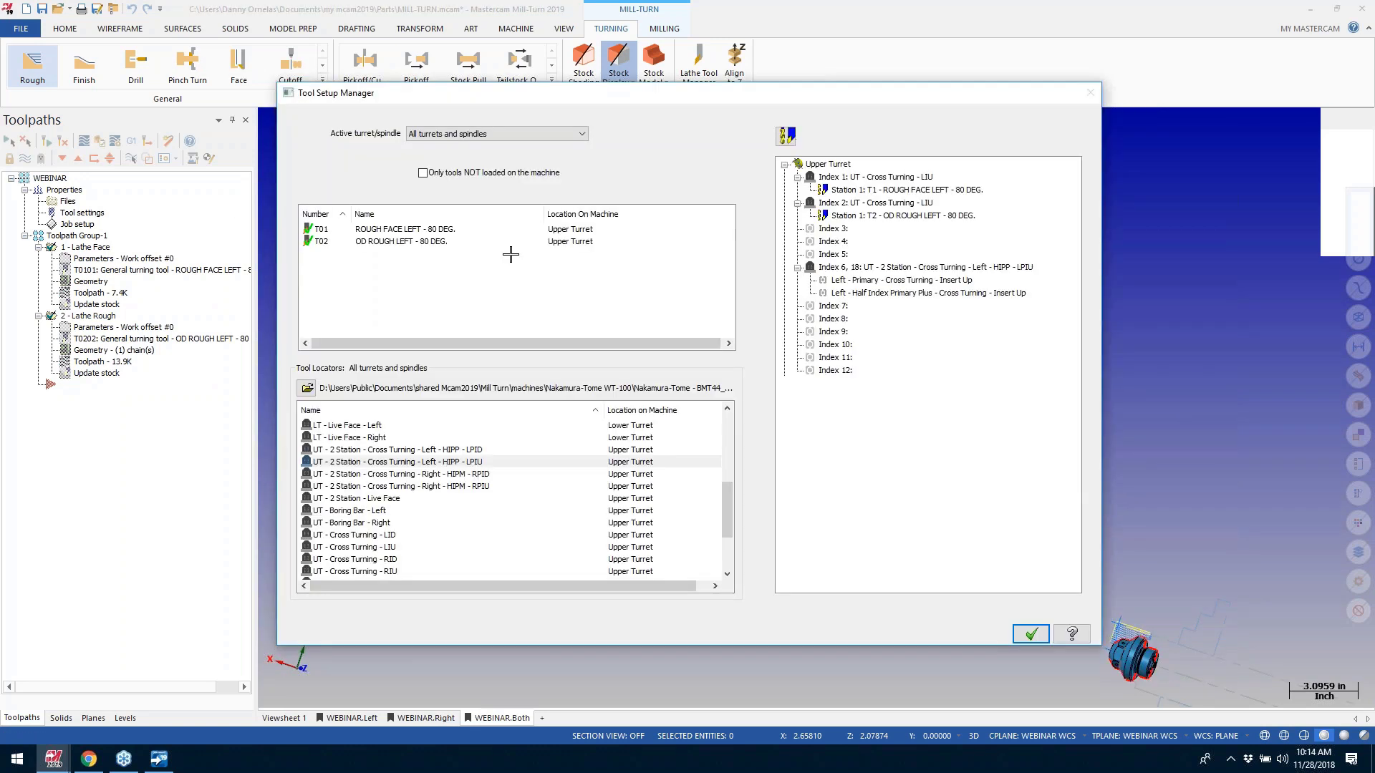
Step: Remove the ROUGH FACE LEFT and OD ROUGH LEFT tools from the upper turret's index 1 and 2 locators
click(861, 179)
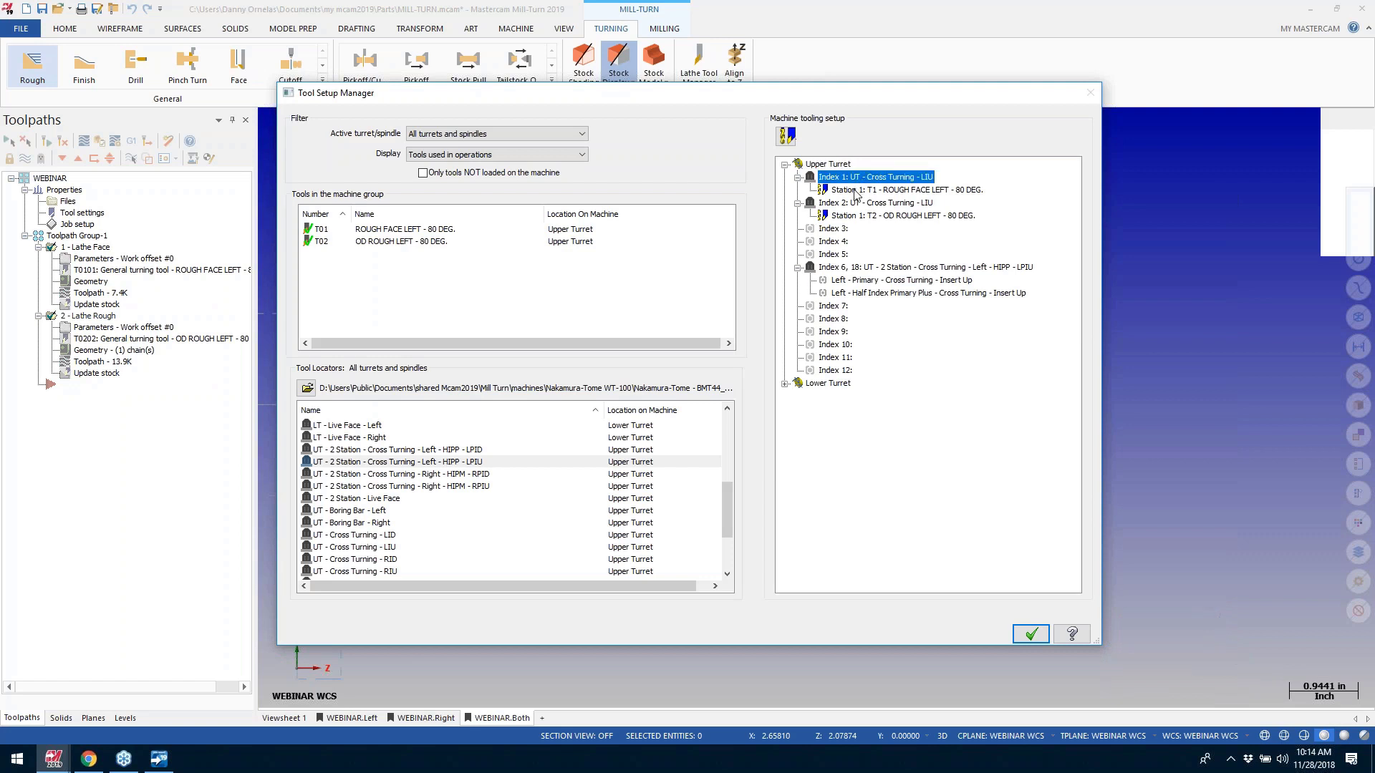
right_click(873, 190)
click(909, 237)
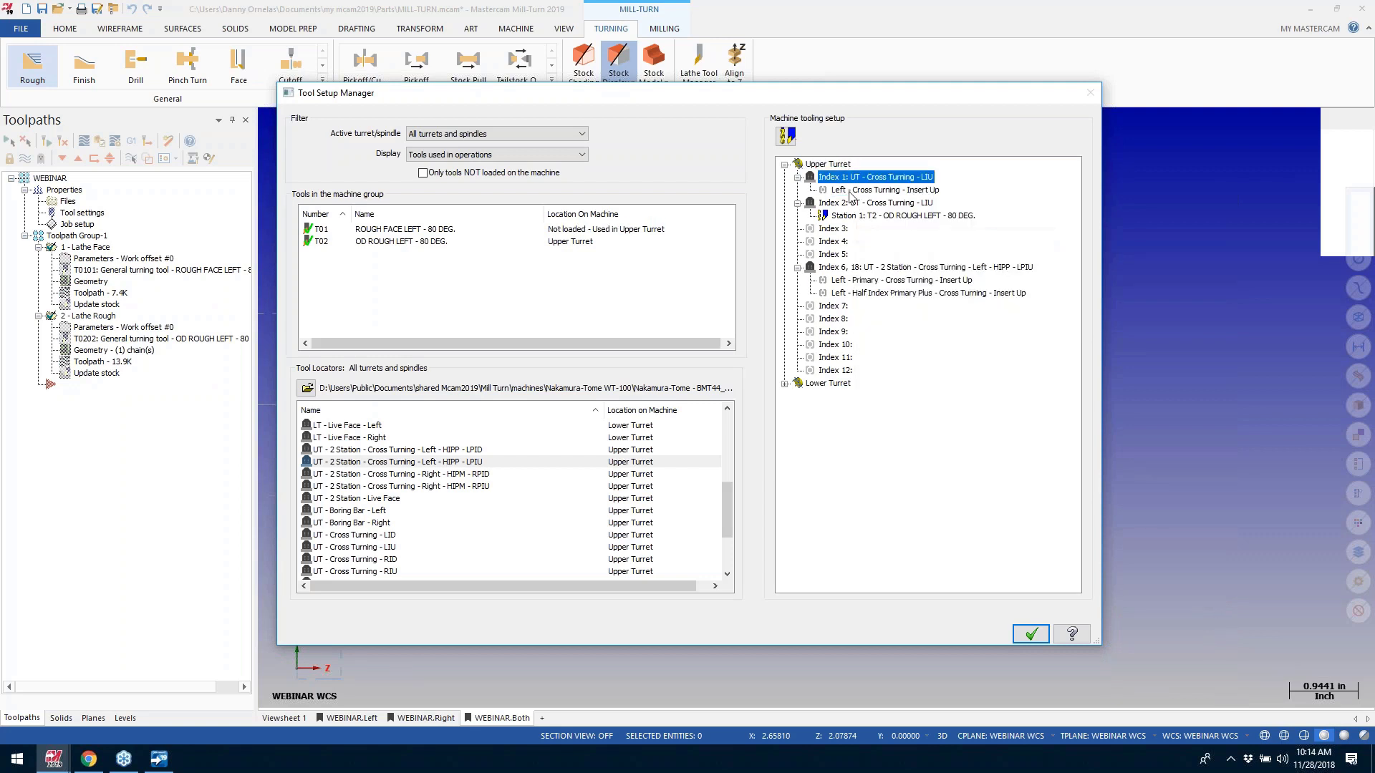
click(844, 217)
right_click(844, 217)
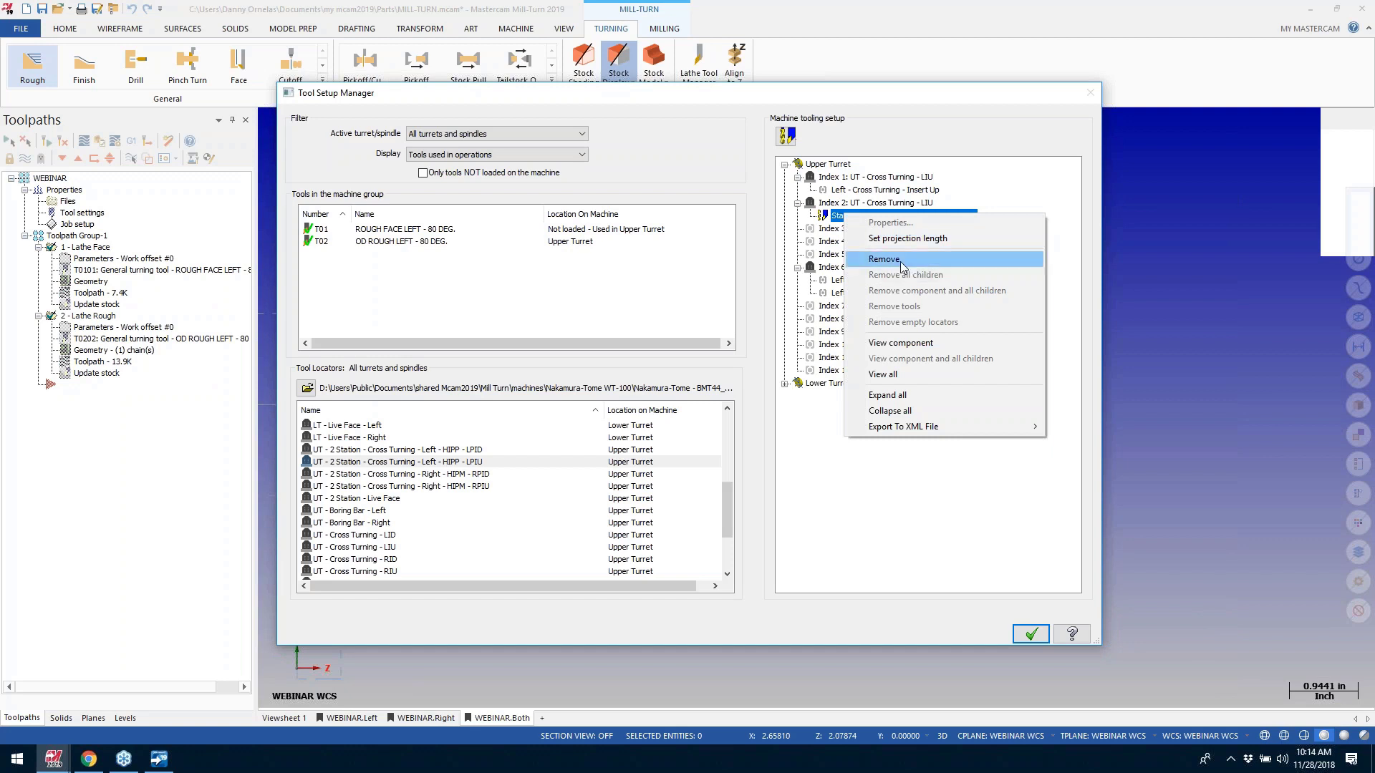
click(880, 265)
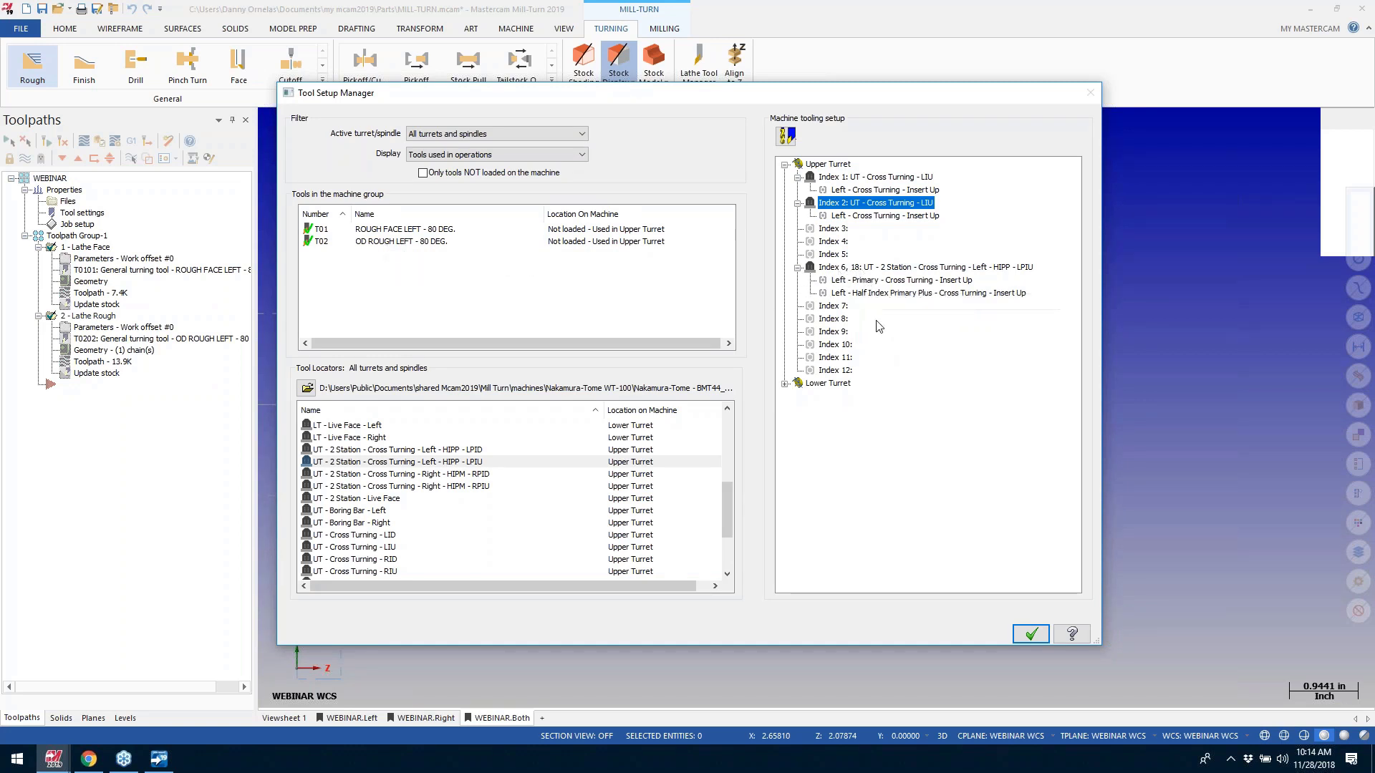
Step: View the upper turret with all its children without the cutting tools, and accept the tool setup
click(827, 166)
right_click(826, 167)
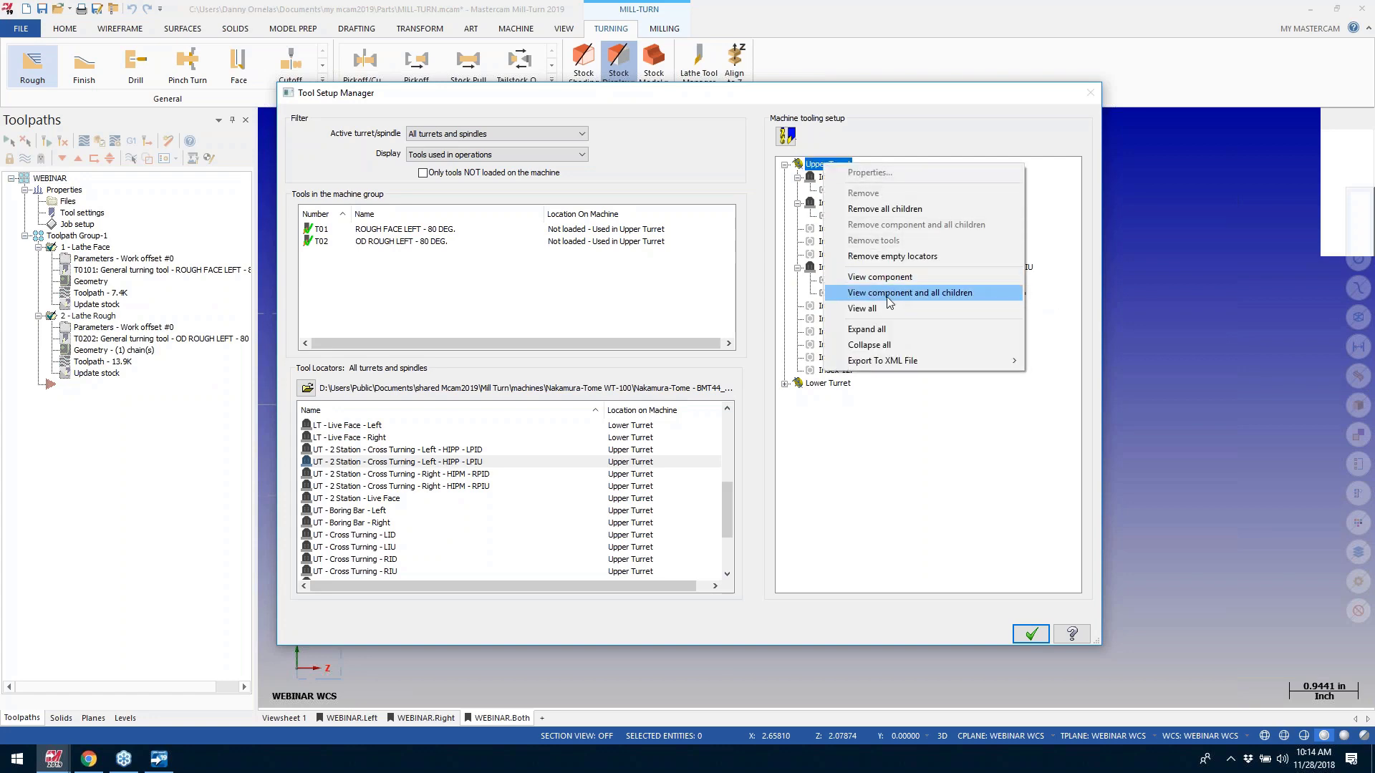
click(888, 296)
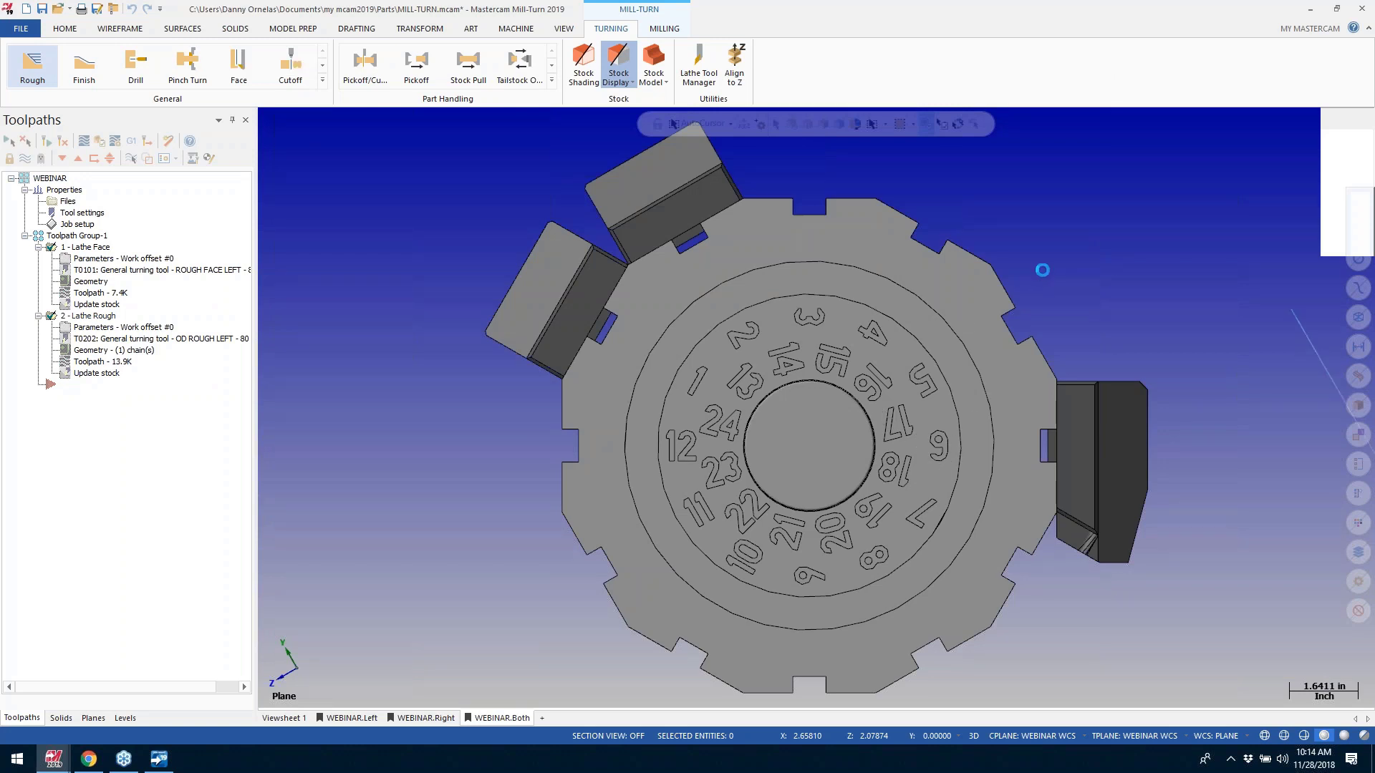
key(Return)
click(1031, 633)
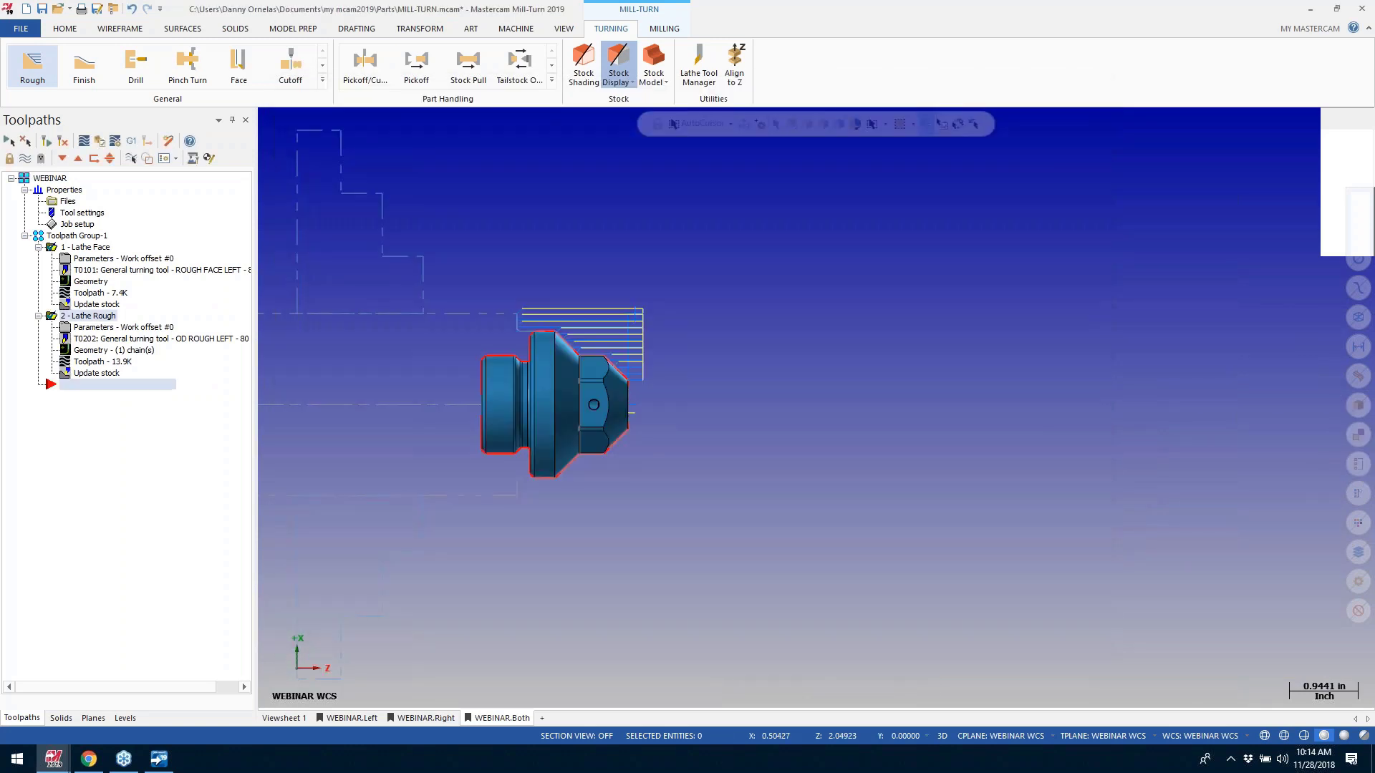
Step: Set the Lathe Face operation's tool number and offset number to 6
click(118, 263)
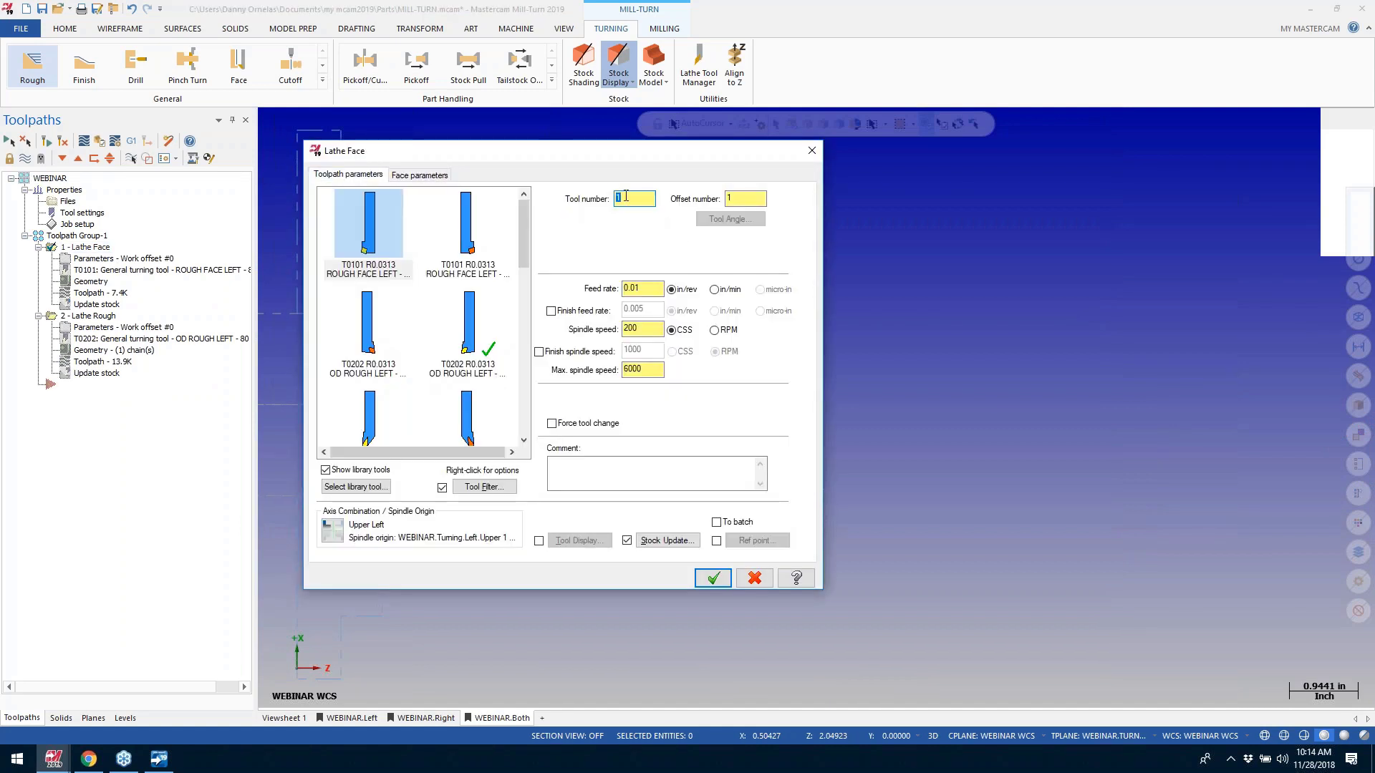
text(6)
key(Tab)
text(6)
click(713, 579)
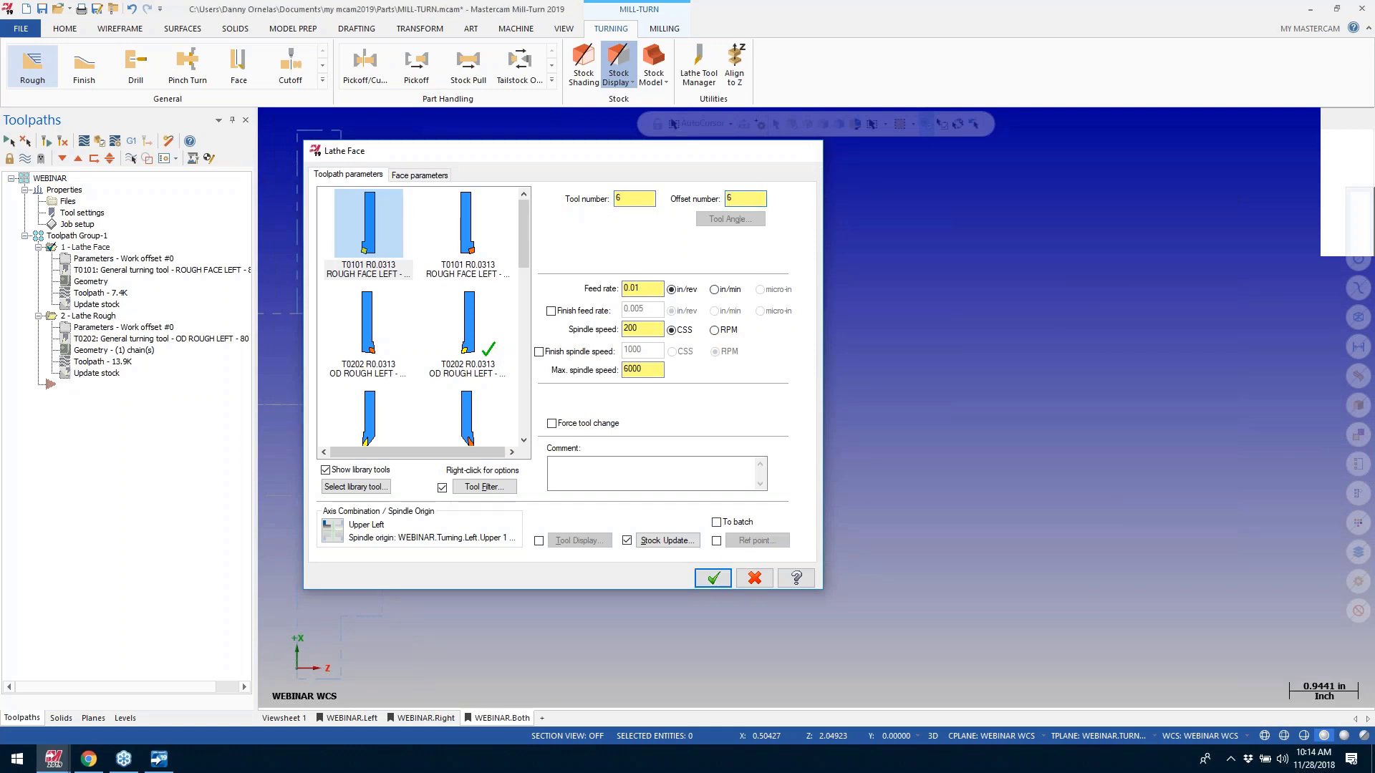
Step: Set the Lathe Rough operation's tool number and offset number to 18
click(86, 316)
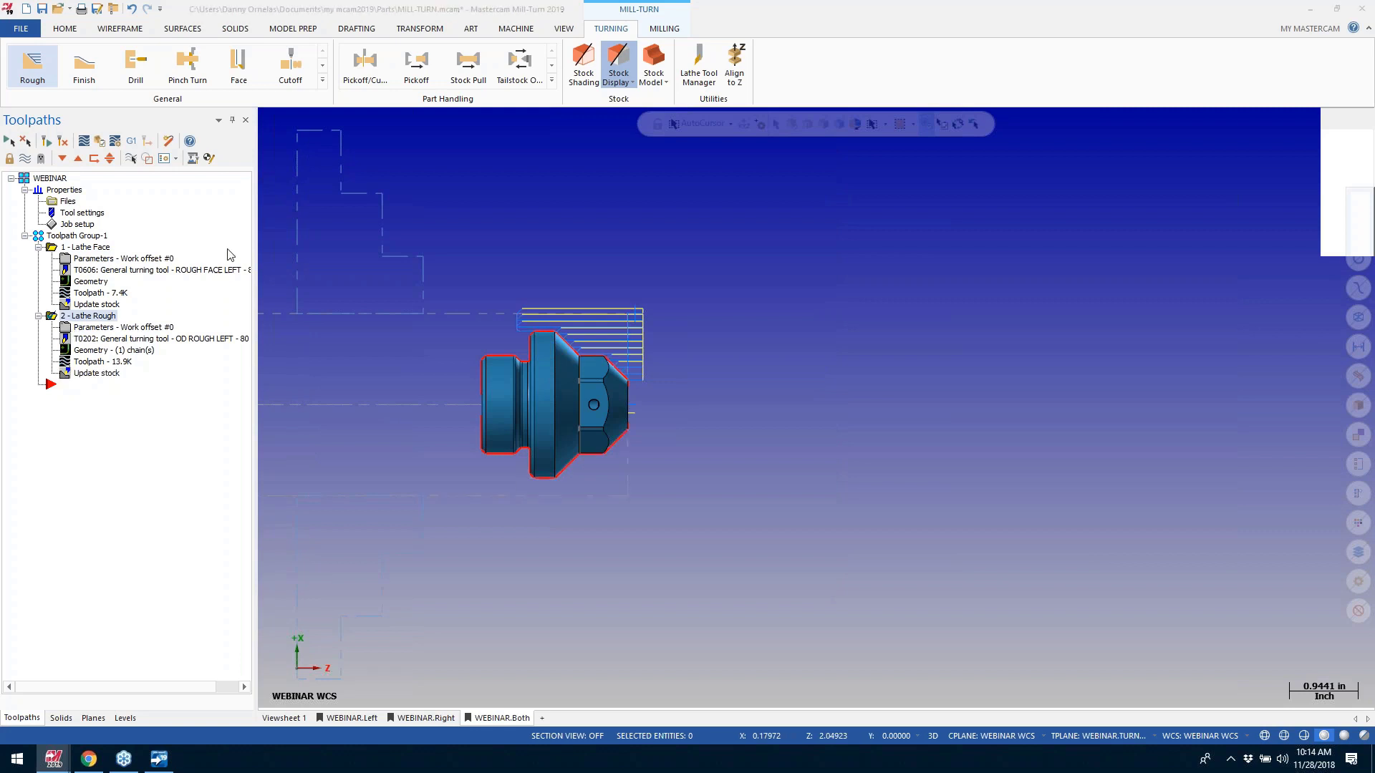
click(318, 193)
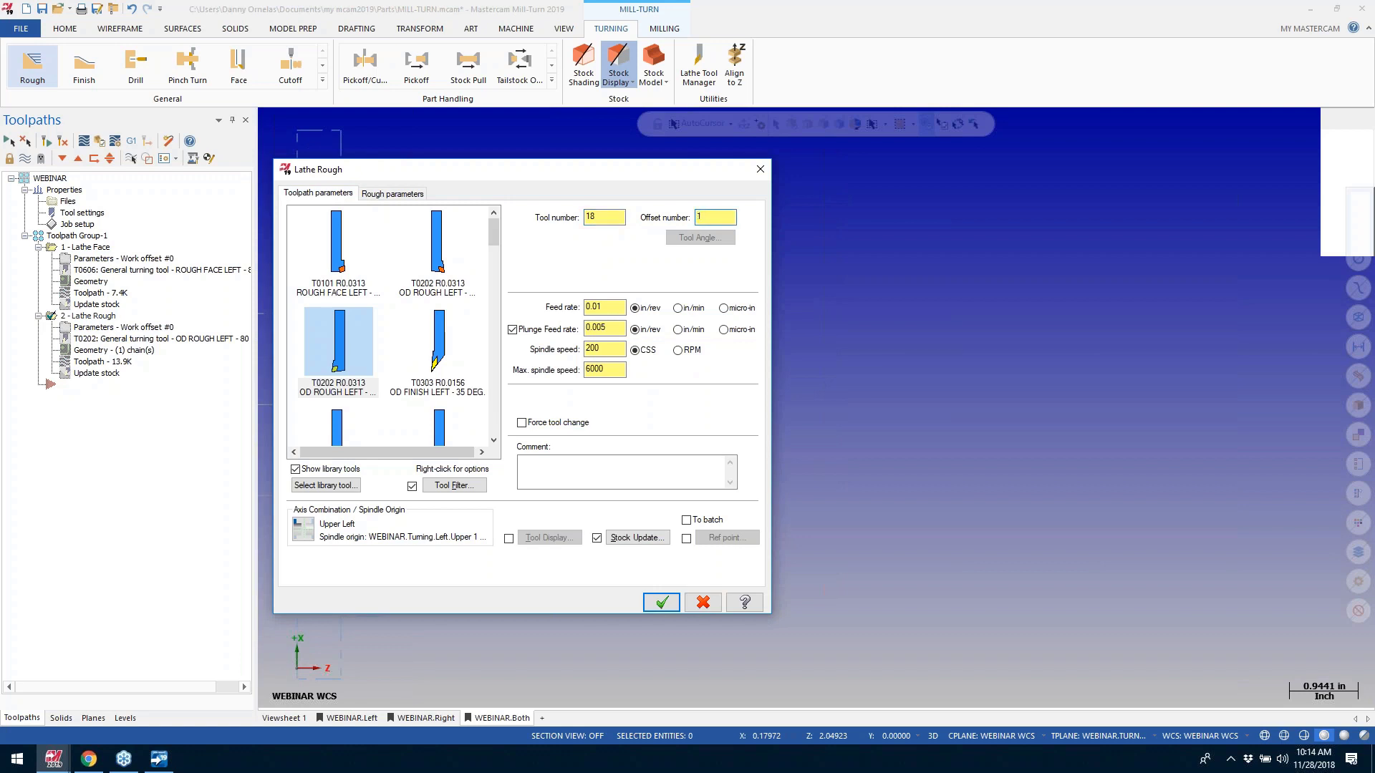
click(660, 602)
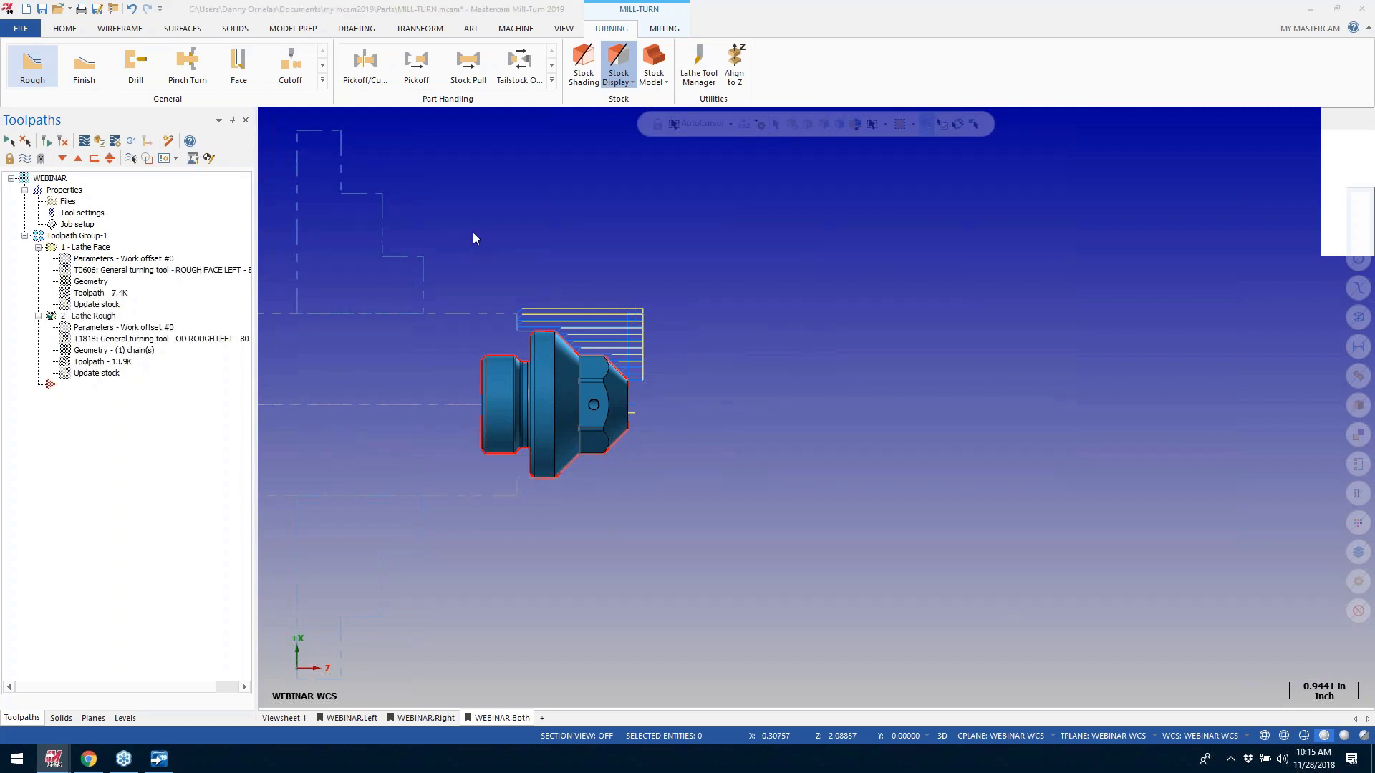
Step: In the Tool Setup Manager, load T06 into the primary station and T18 into the half-index station of the index 6 two-station locator
key(alt+t)
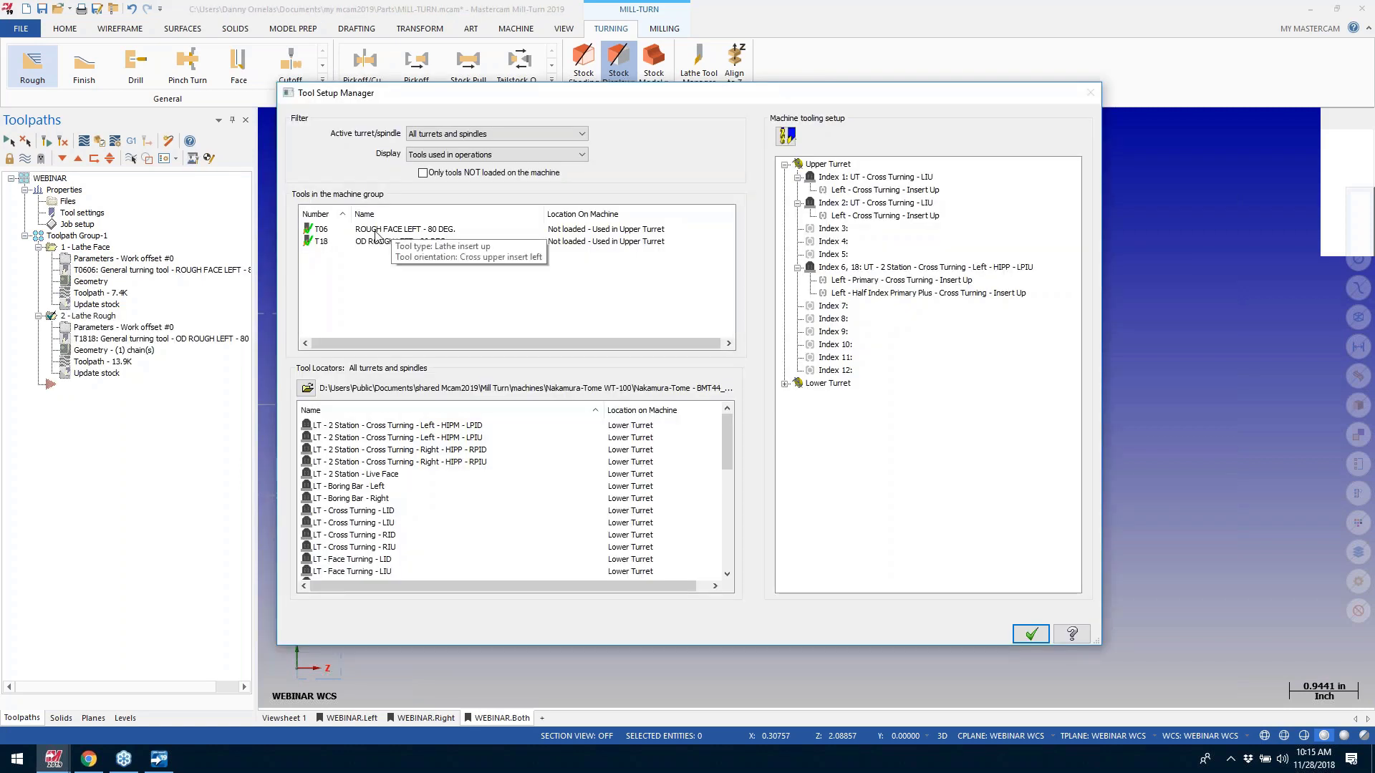
drag(376, 231, 852, 282)
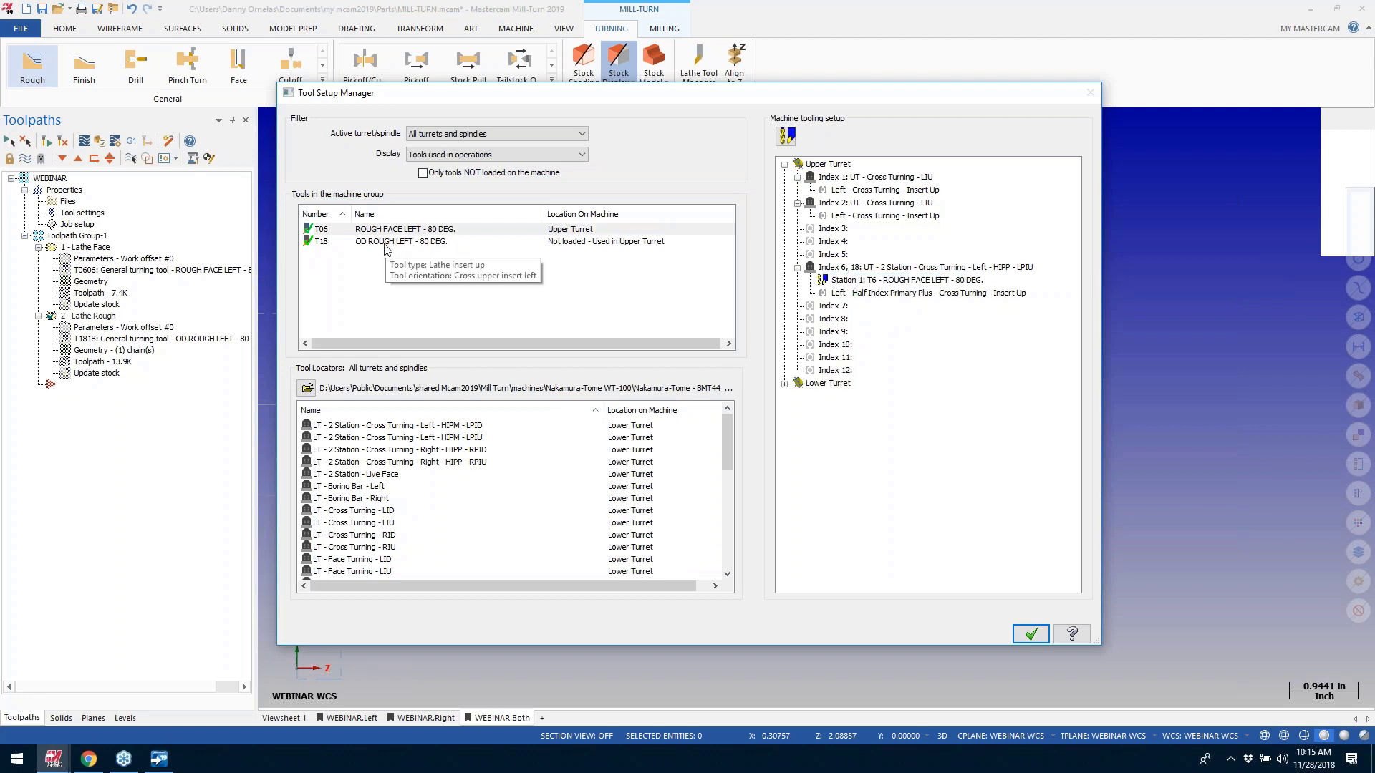
drag(386, 244, 851, 295)
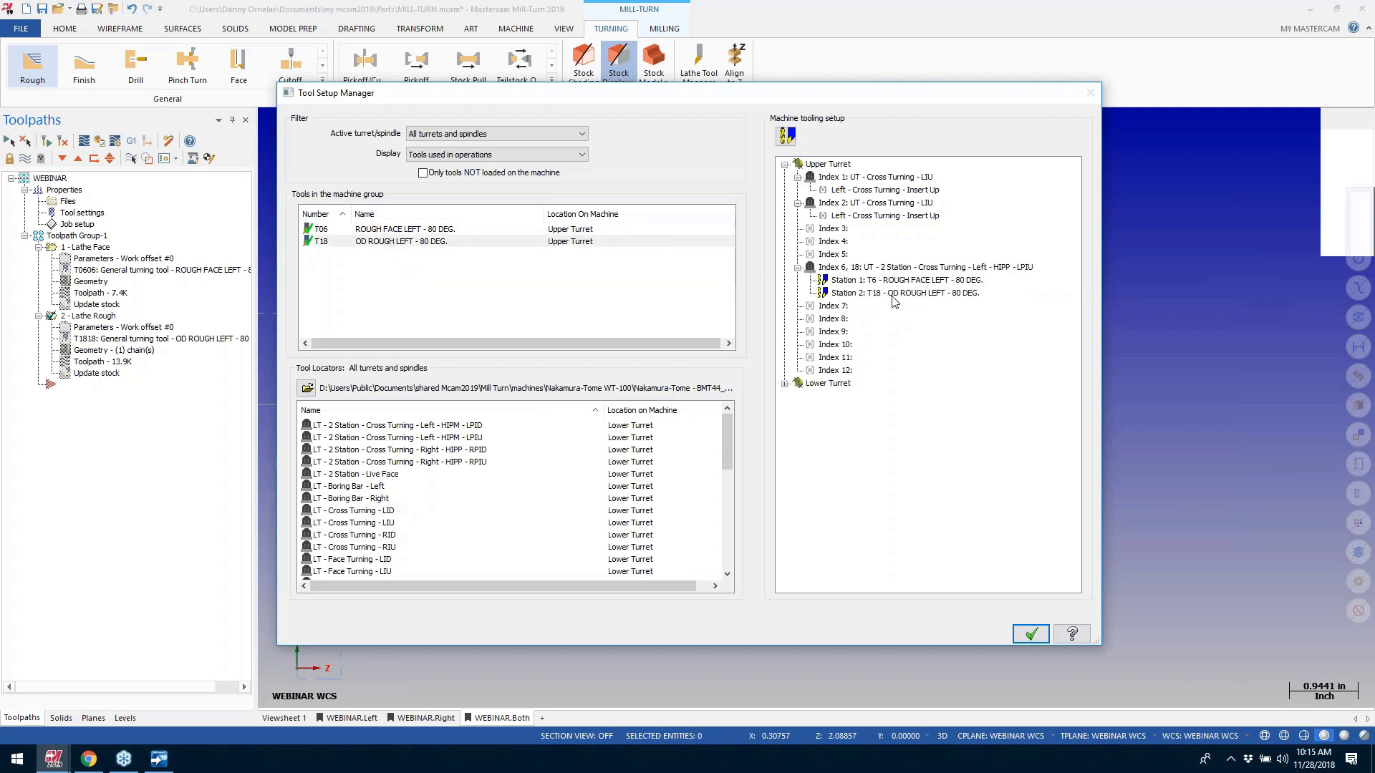
Step: View the upper turret with all its children to inspect T6 and T18 in the index 6 two-station locator
right_click(828, 166)
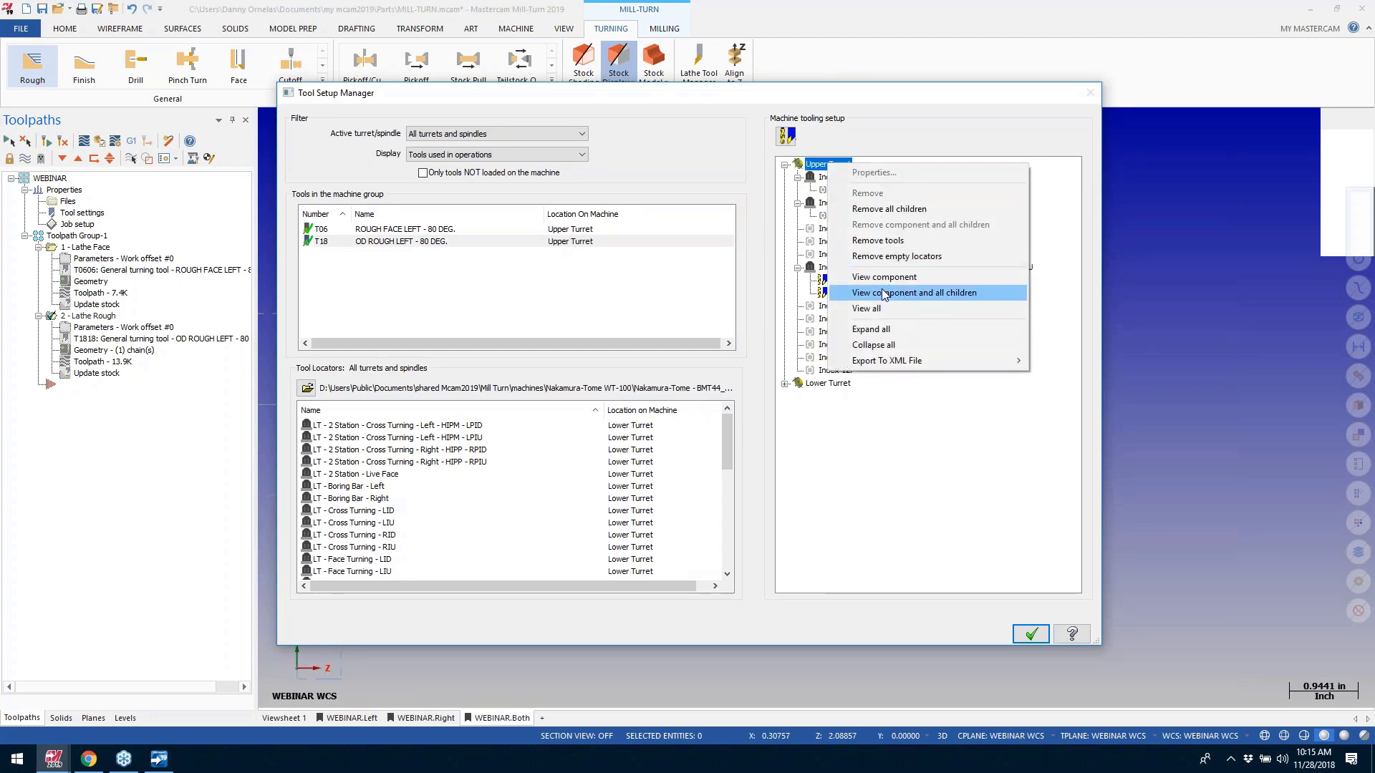
click(884, 293)
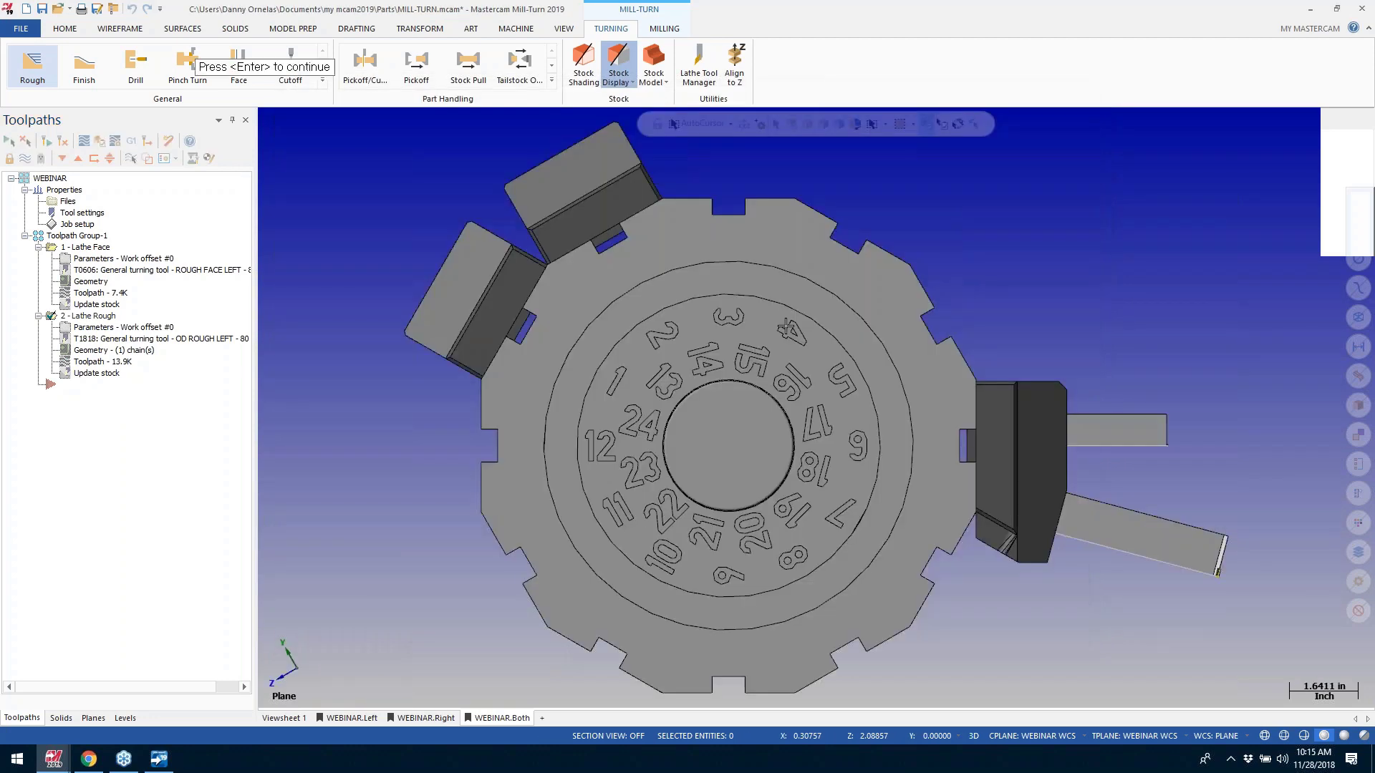
middle_drag(750, 315, 538, 377)
key(Return)
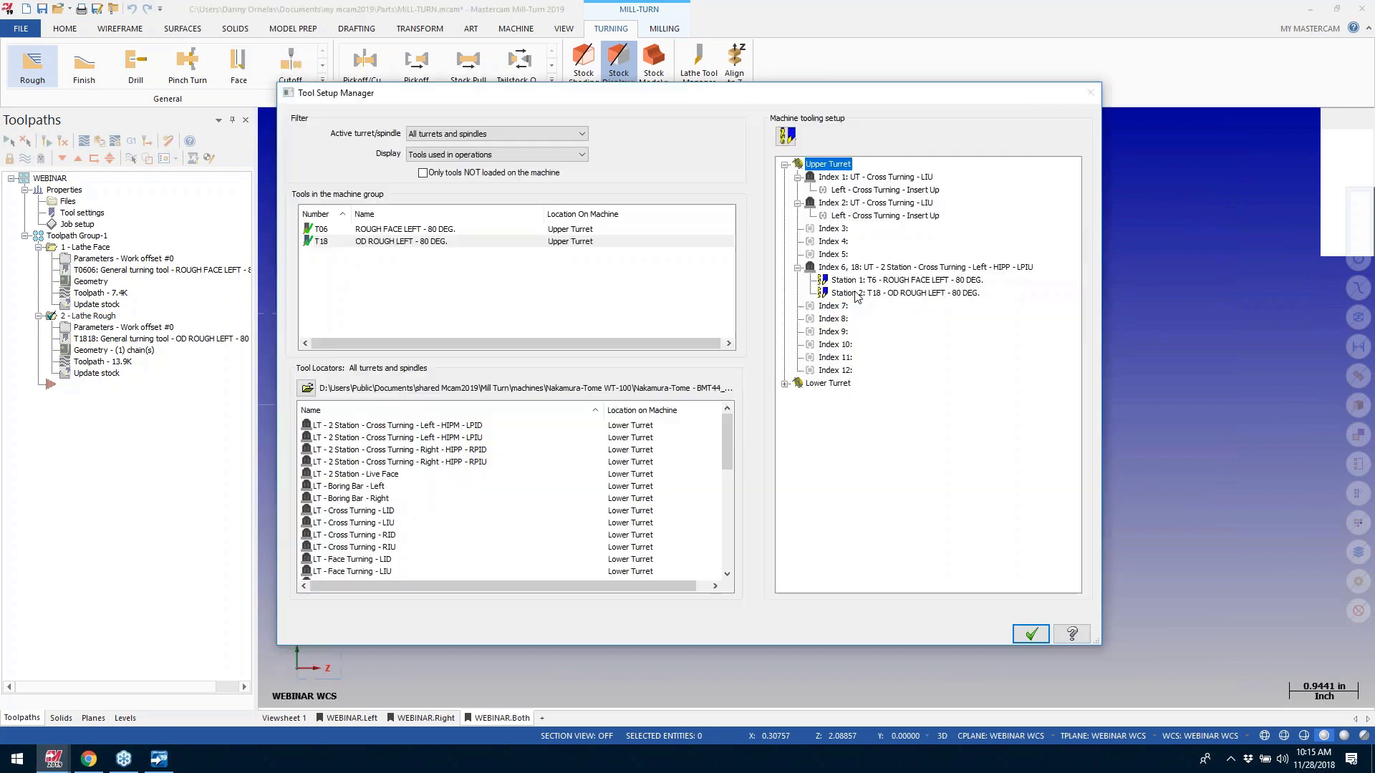
Step: Set the projection length of T18 in station 2 by moving the tool to the -1.0 in position
click(854, 294)
right_click(854, 295)
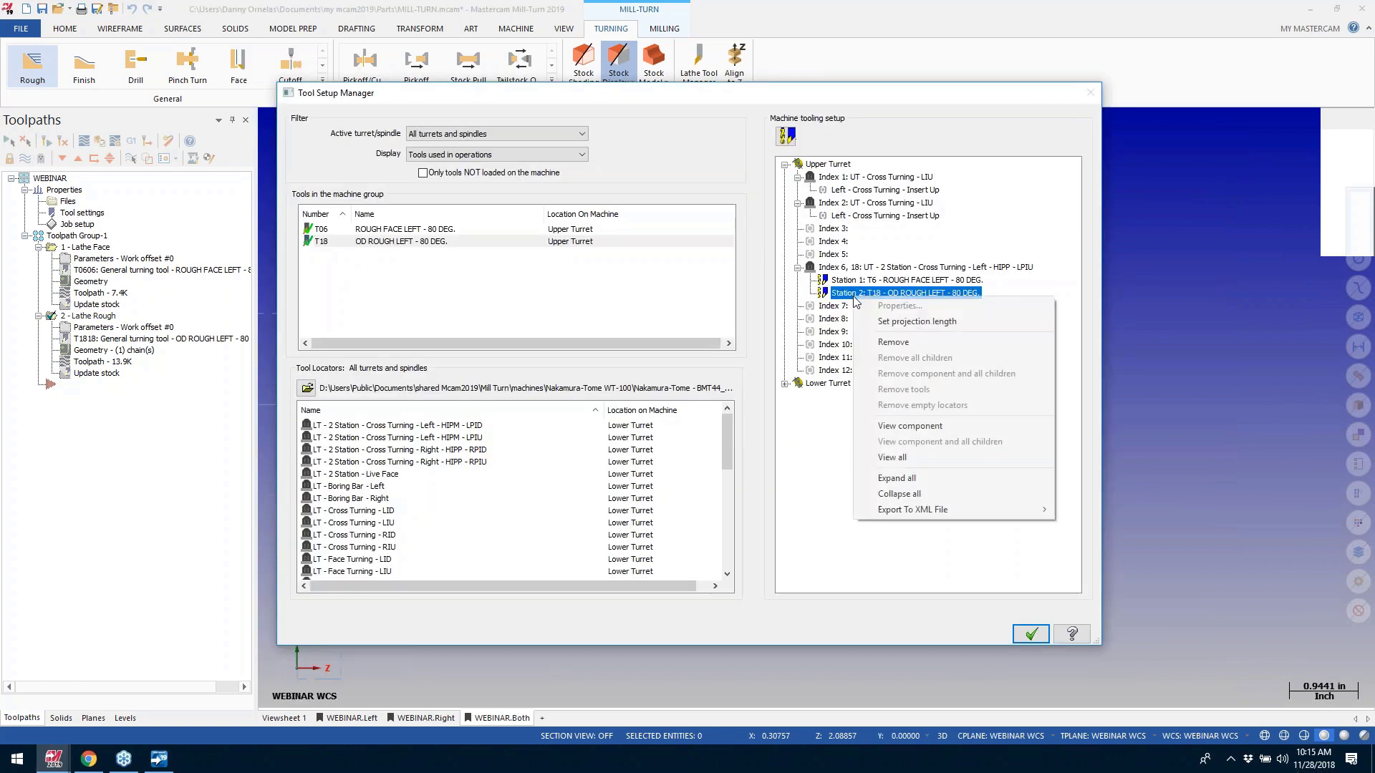
click(908, 324)
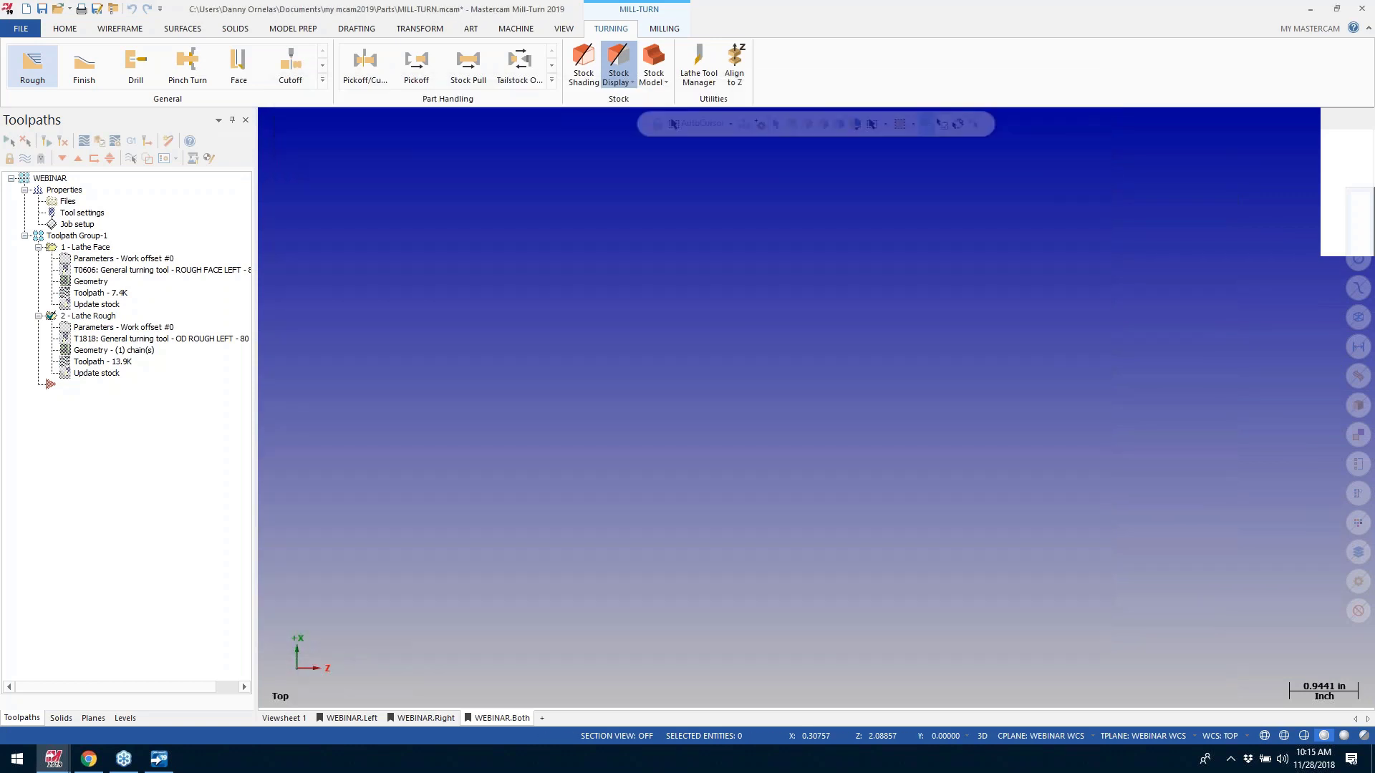
scroll(889, 453, down, 1)
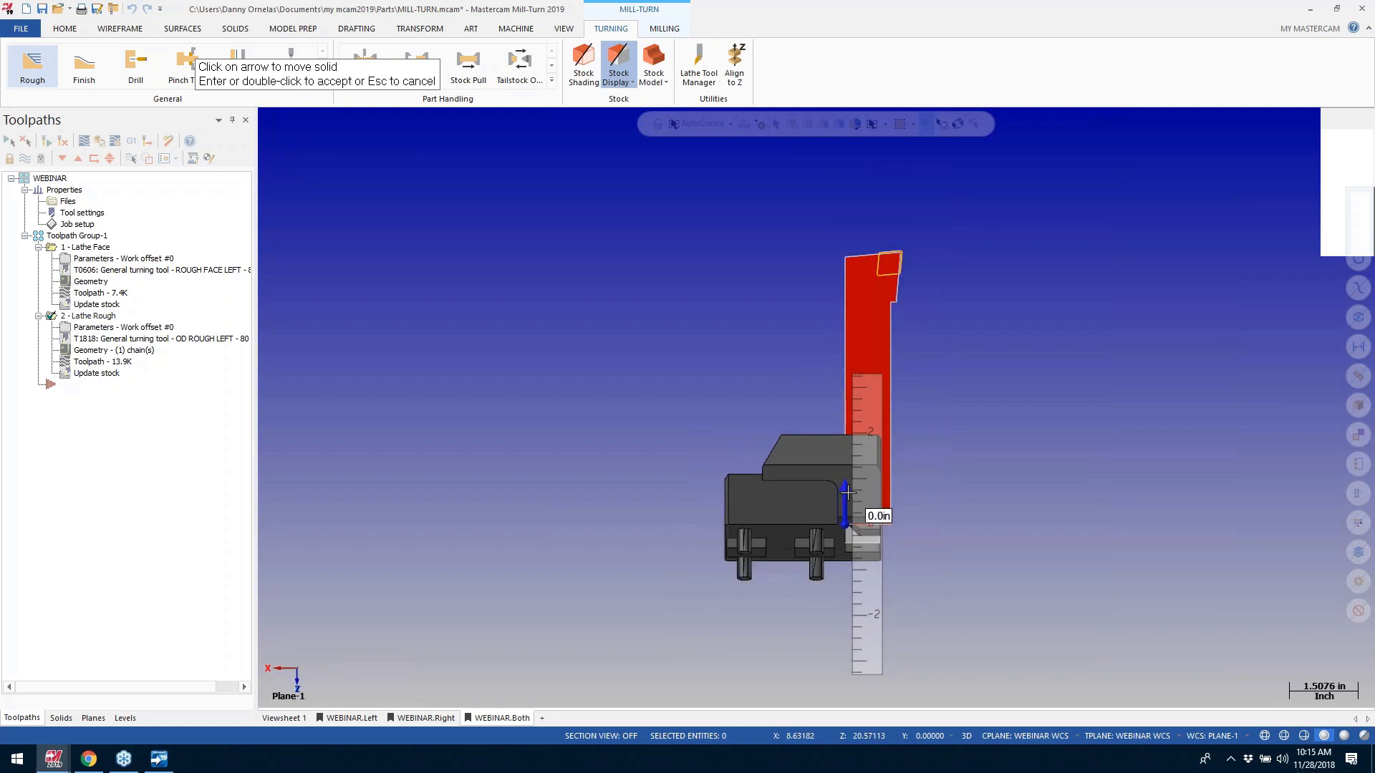
click(845, 508)
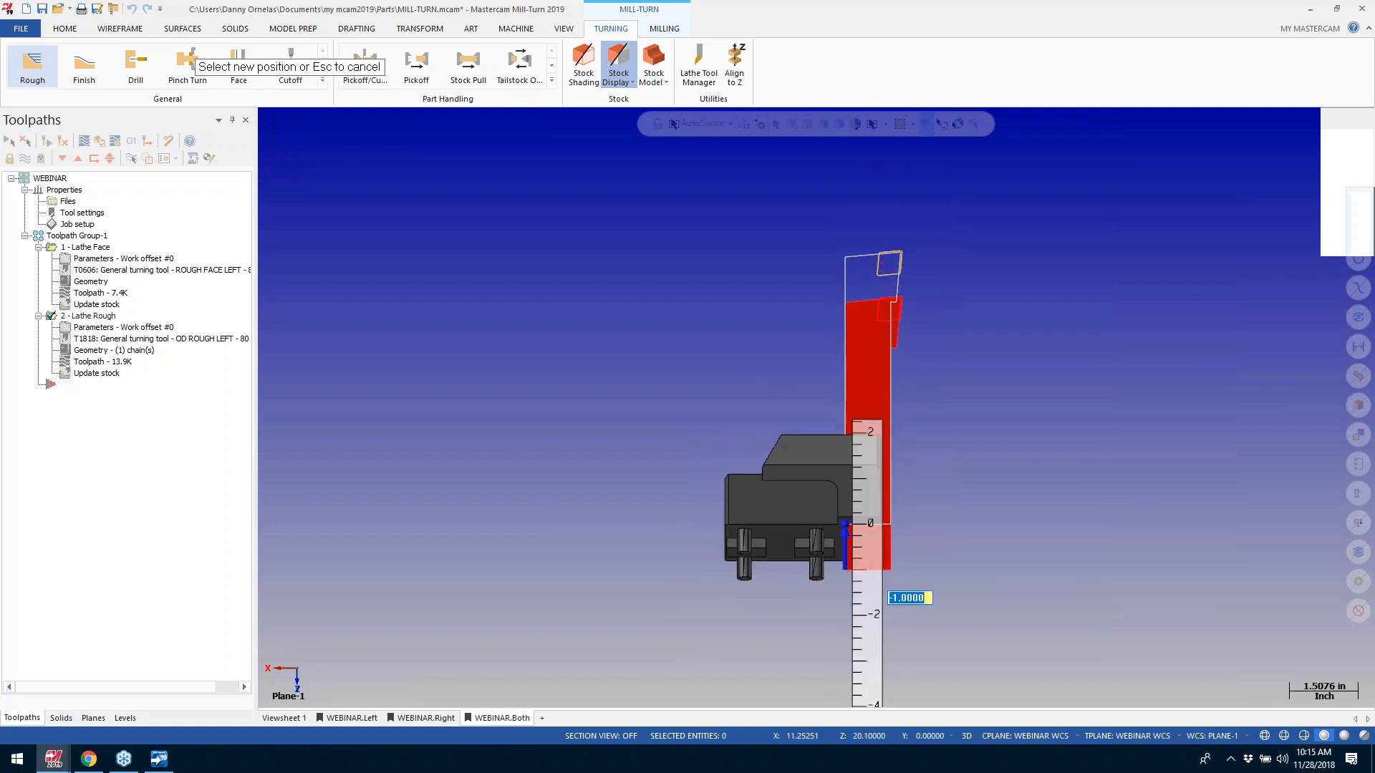
click(870, 571)
key(Return)
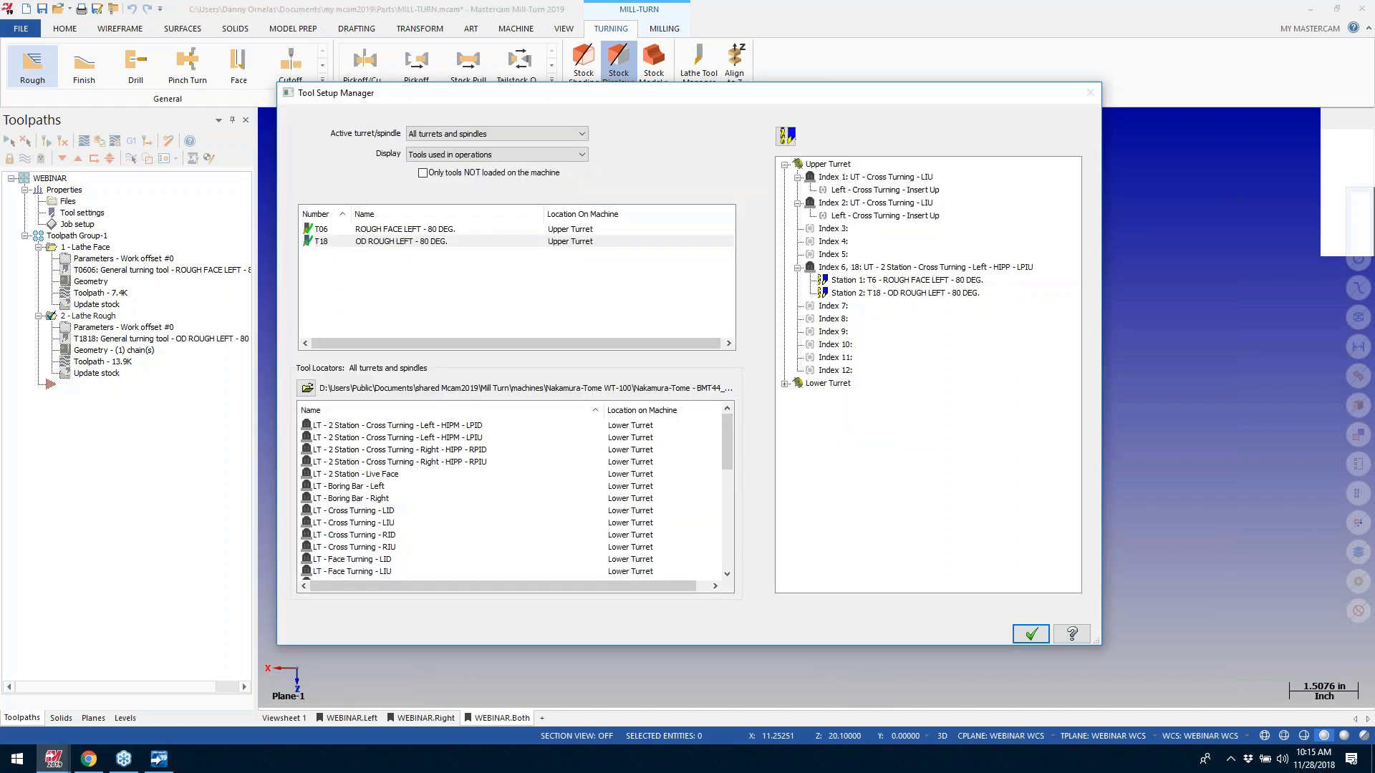
Step: View the upper turret with all its children again to compare how far the two tools project
click(838, 164)
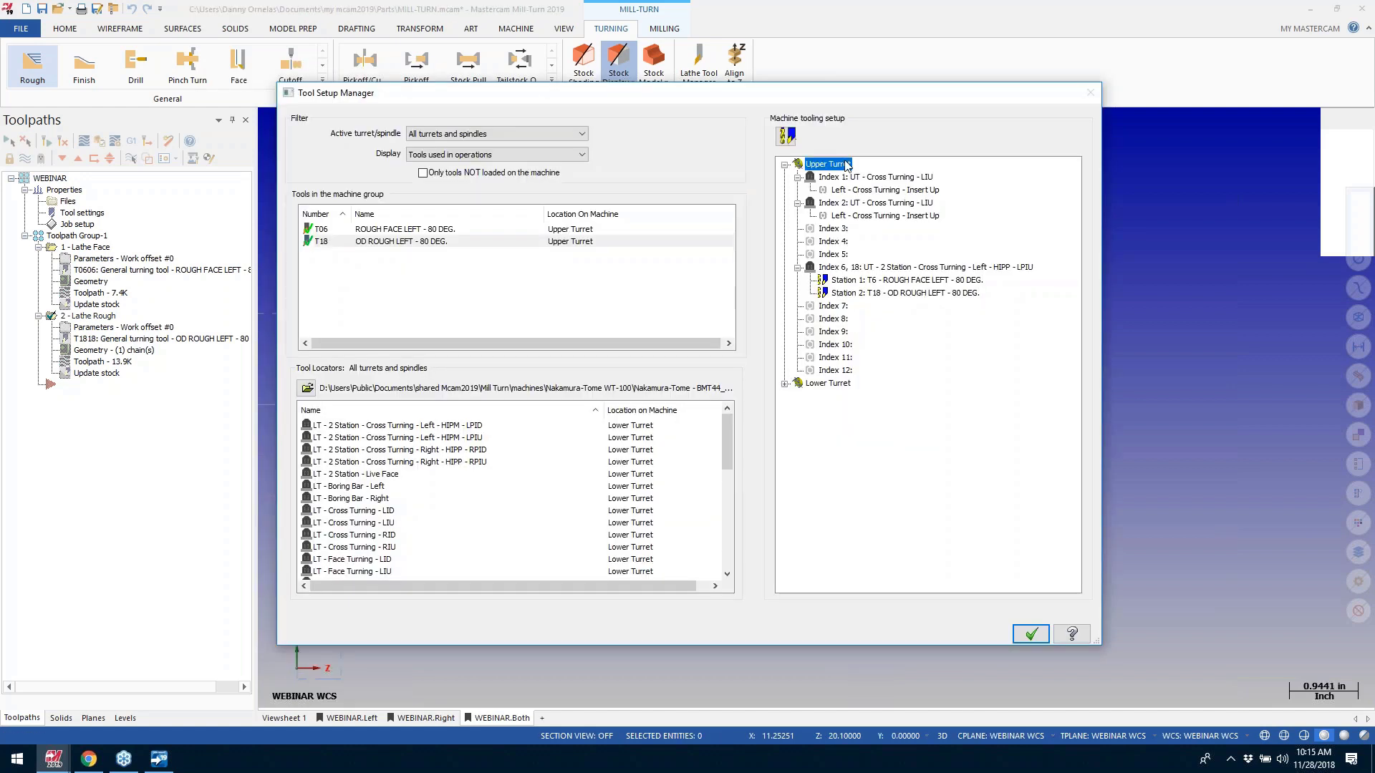
right_click(843, 163)
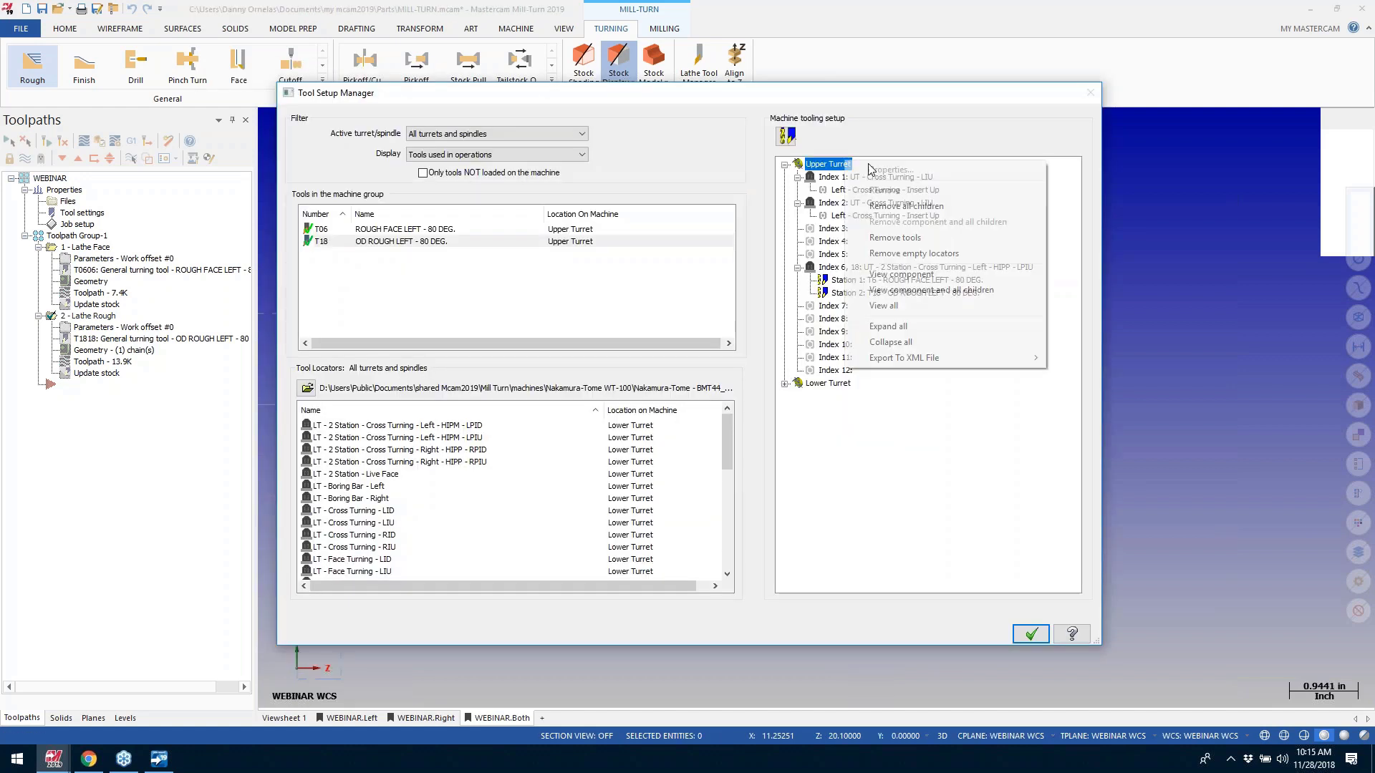
click(916, 290)
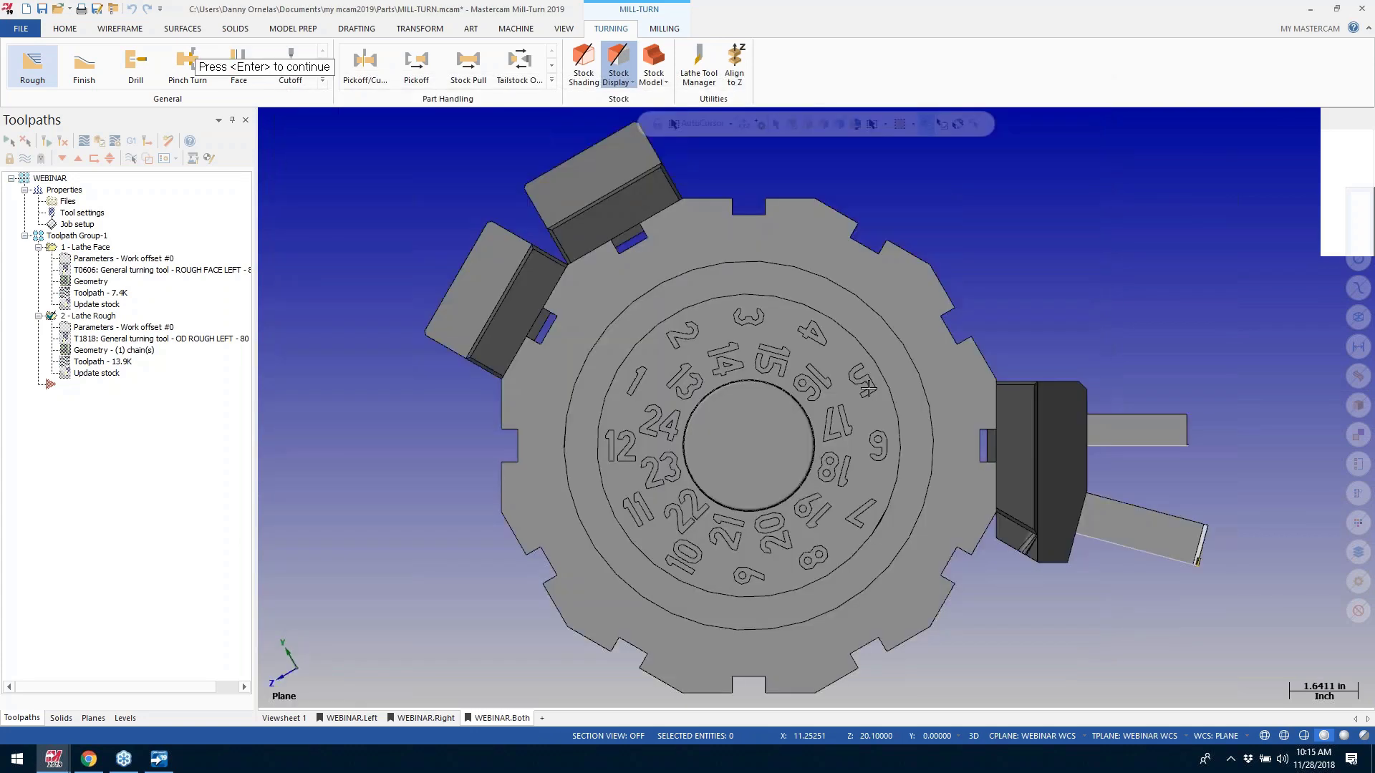
middle_drag(869, 390, 497, 325)
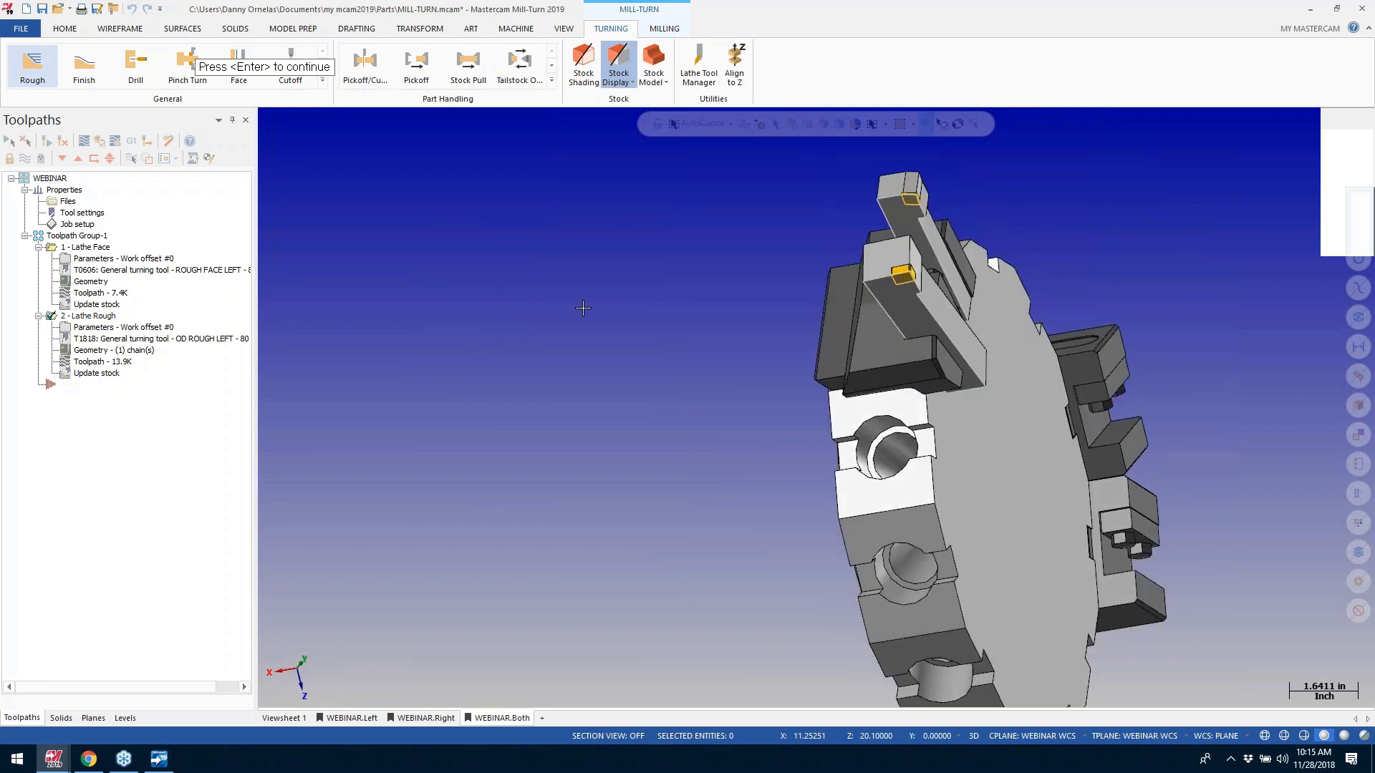
key(Return)
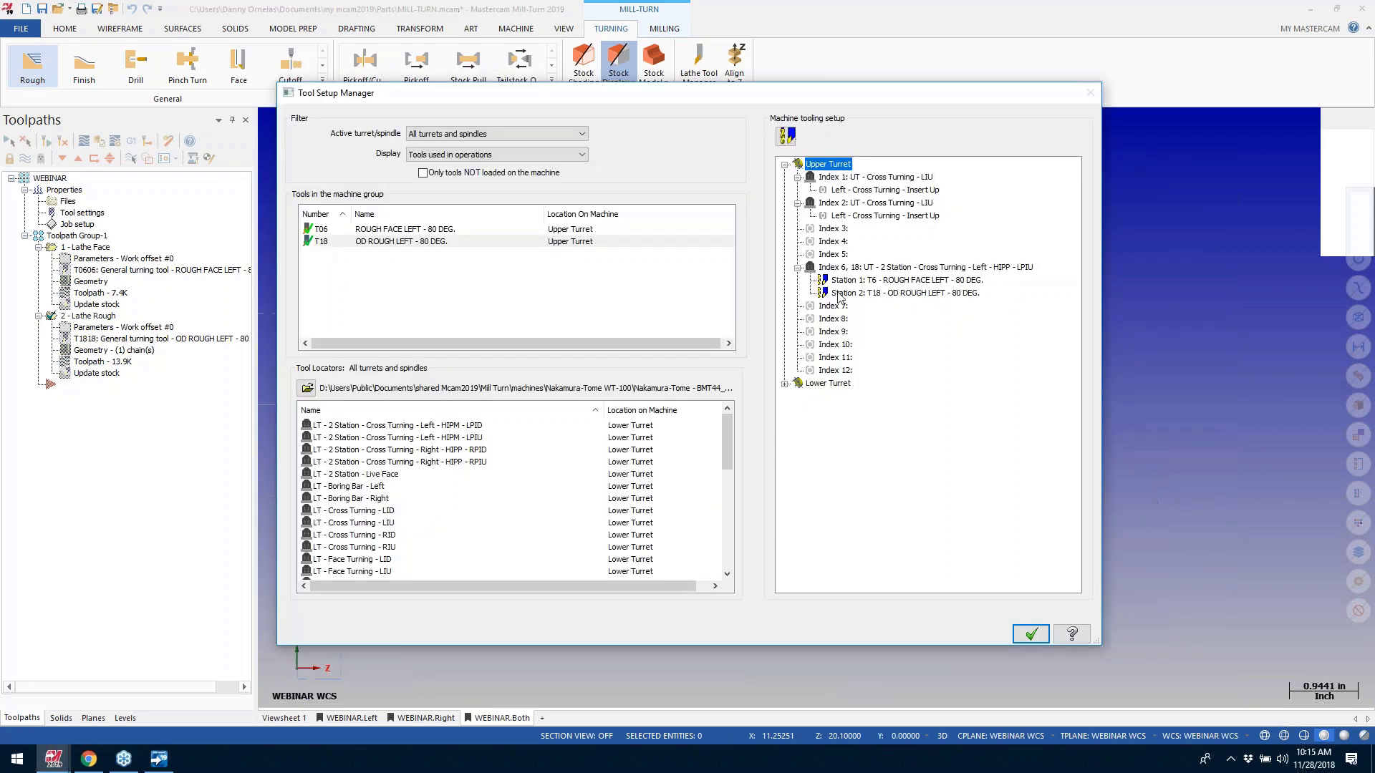
Step: Reopen the projection length setting of T18 in station 2, re-enter -1.0 in and accept it
click(840, 293)
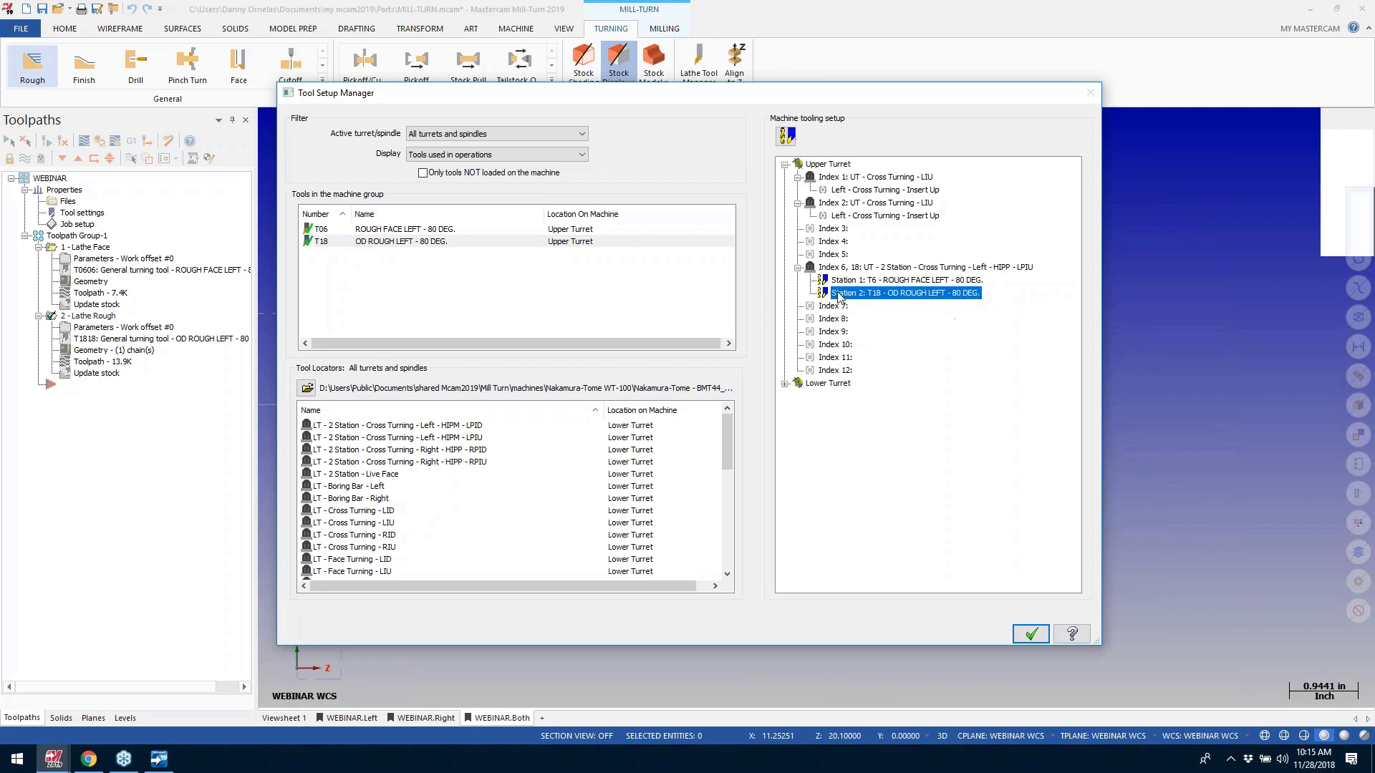
right_click(876, 292)
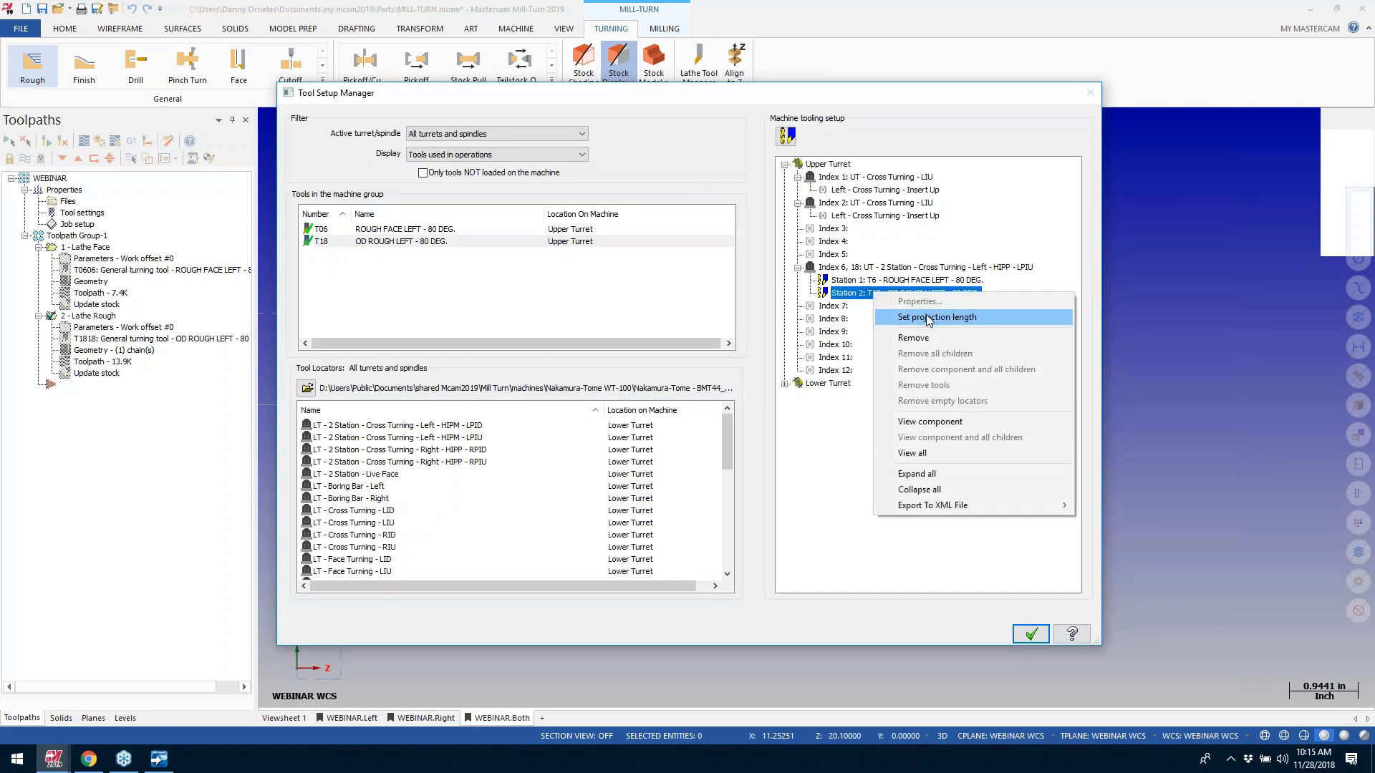
click(931, 317)
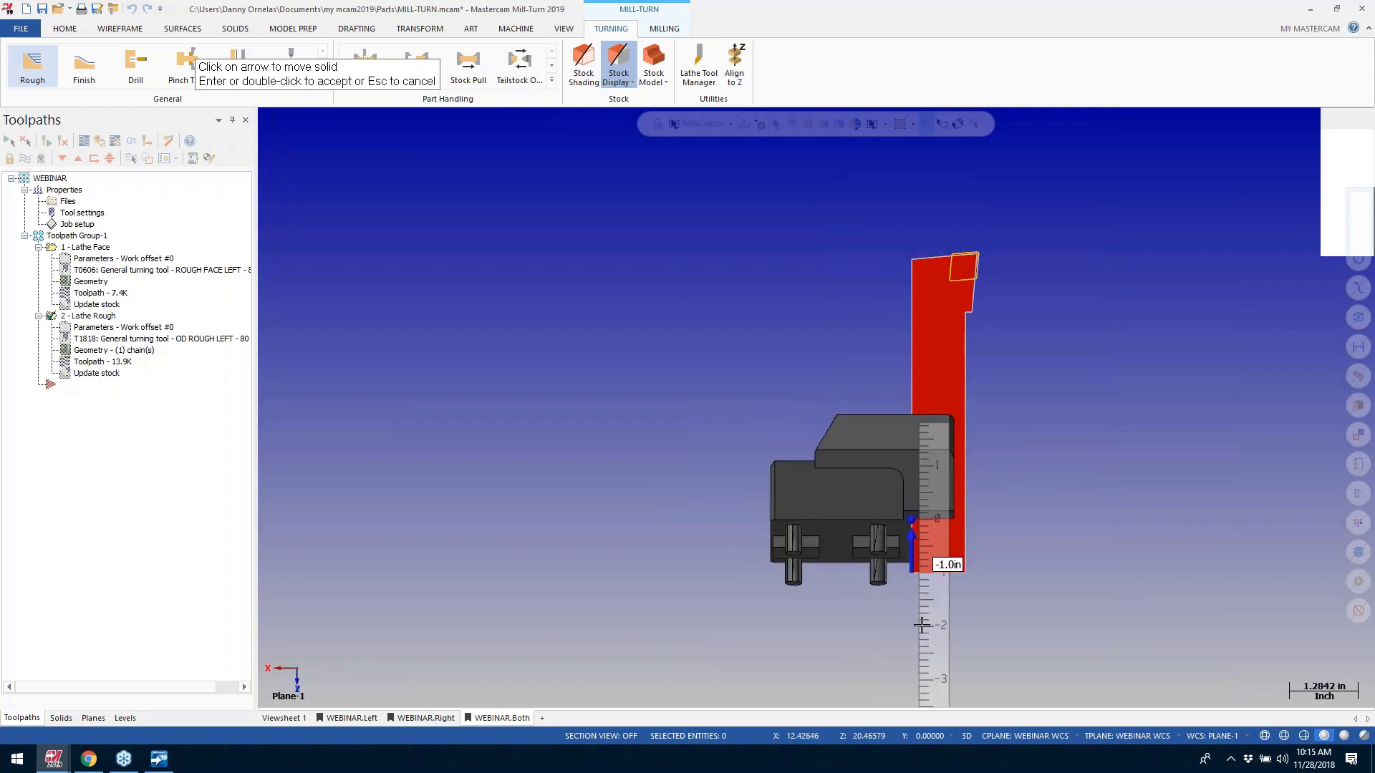
click(911, 548)
text(-1.)
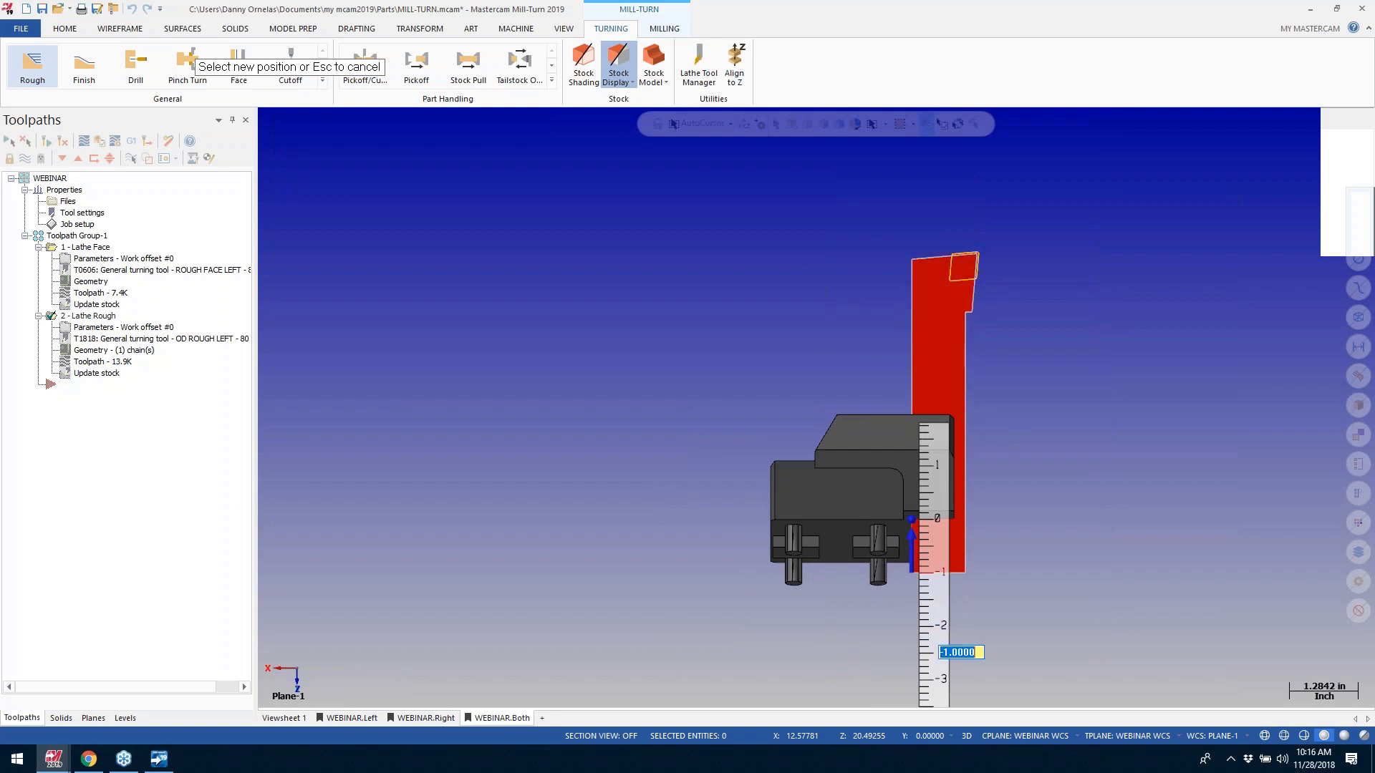
key(Return)
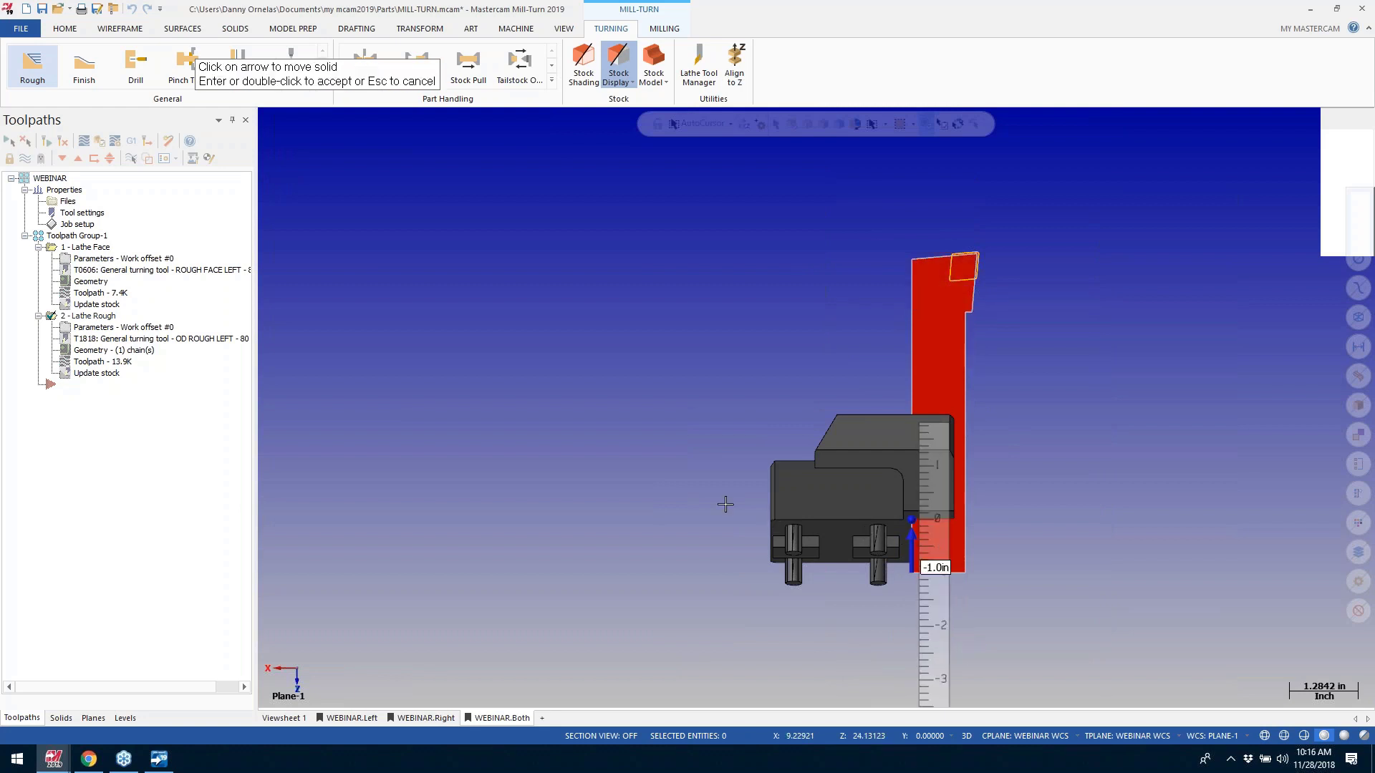
key(Return)
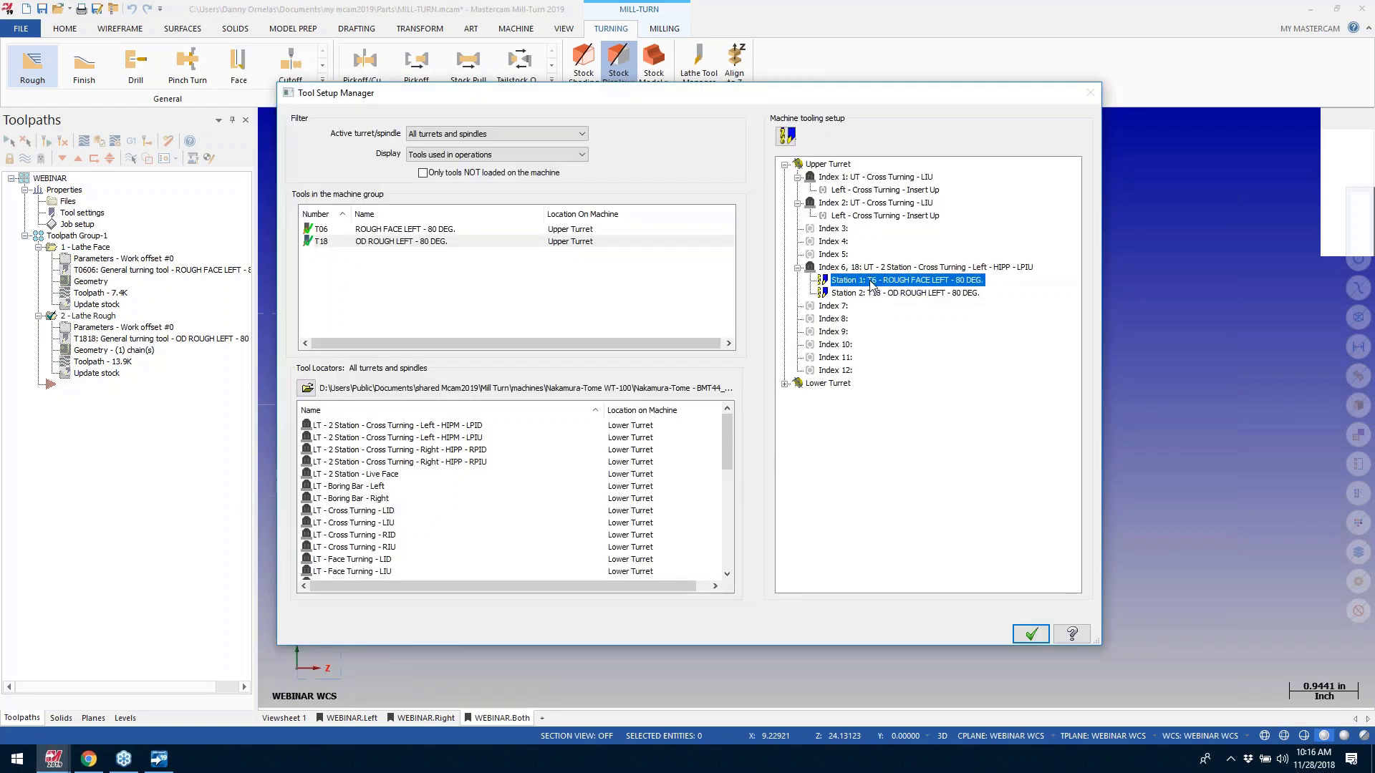
Step: Check the projection length position of T6 in station 1 of the index 6 locator, and accept the tool setup
right_click(871, 282)
click(922, 307)
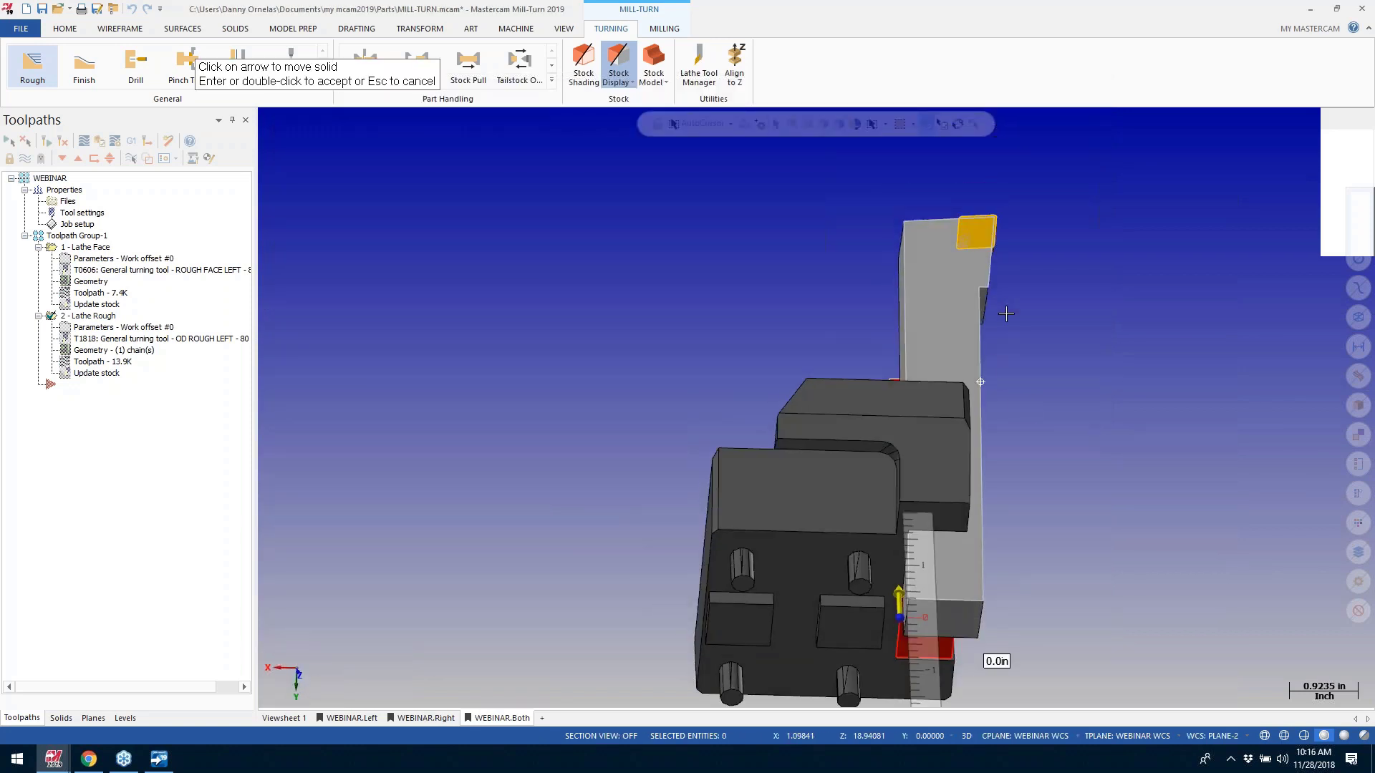
middle_drag(1005, 313, 831, 390)
double_click(804, 352)
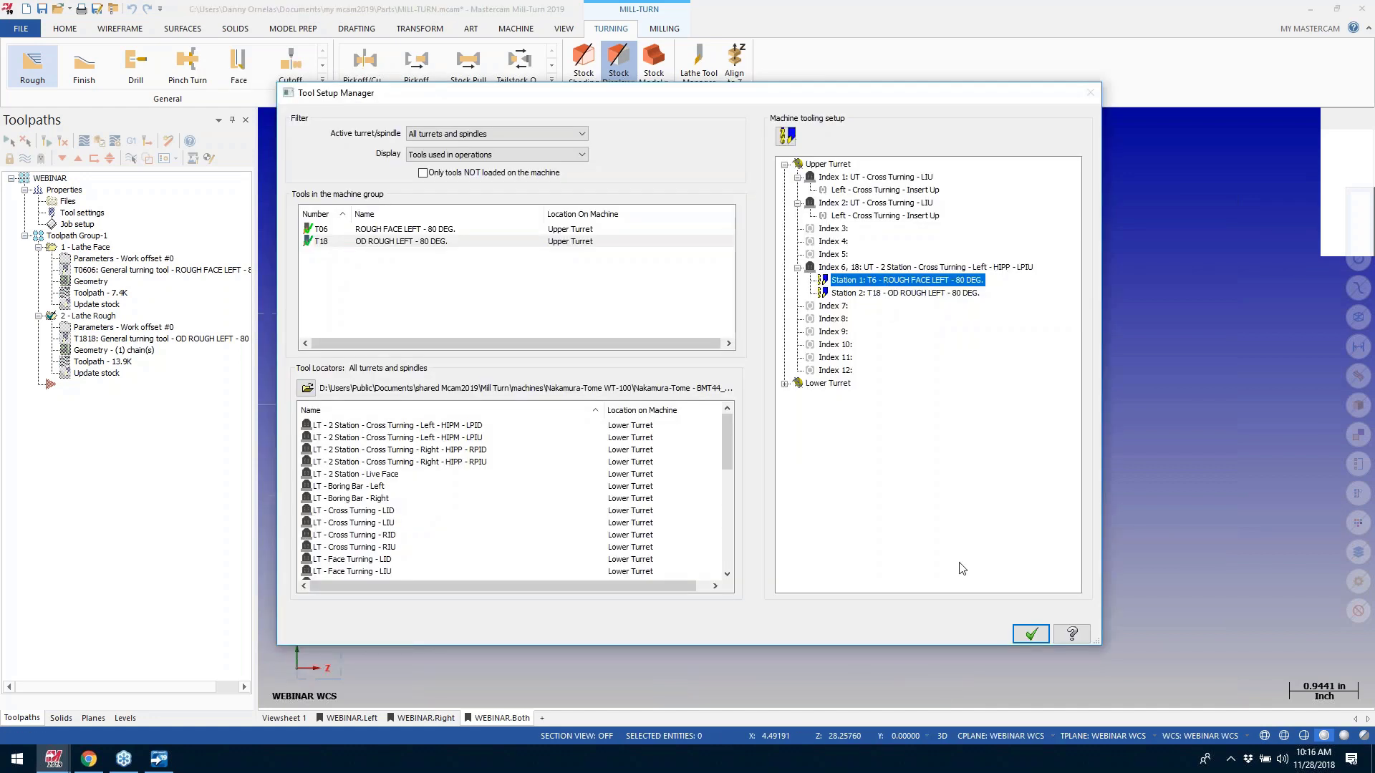
click(1031, 633)
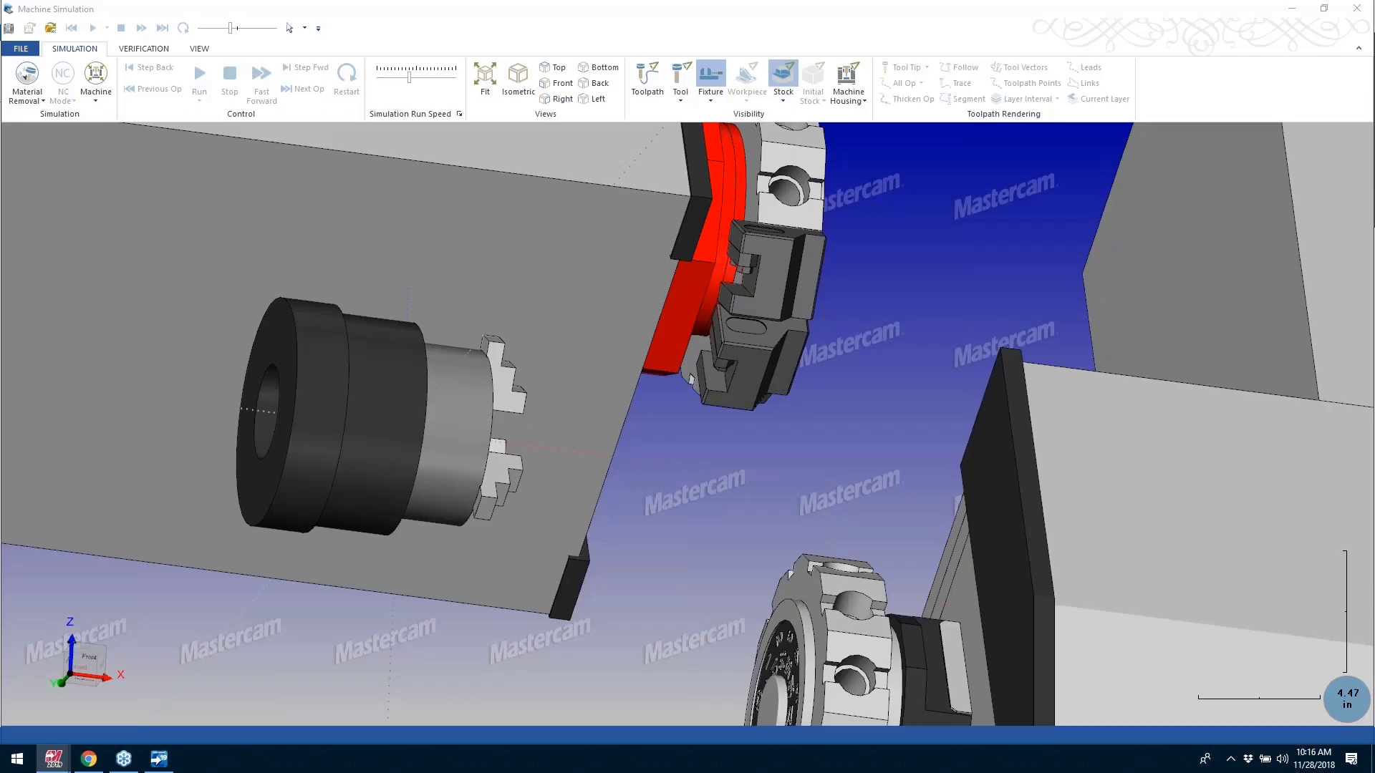
Step: Examine the spindles, stock, turrets and mounted locators from several angles in the machine simulation
middle_drag(767, 410, 791, 384)
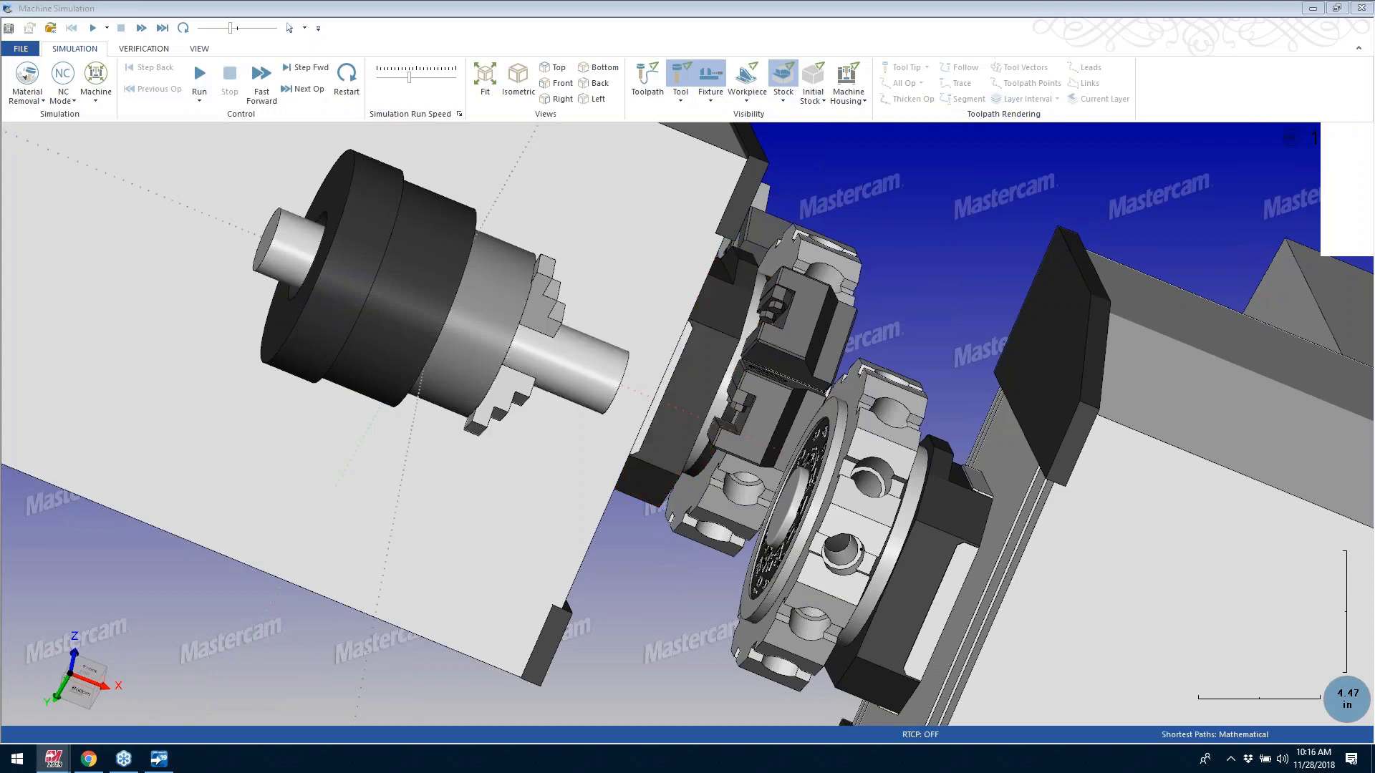
middle_drag(787, 372, 716, 358)
scroll(756, 291, up, 8)
scroll(744, 322, down, 5)
scroll(754, 268, down, 4)
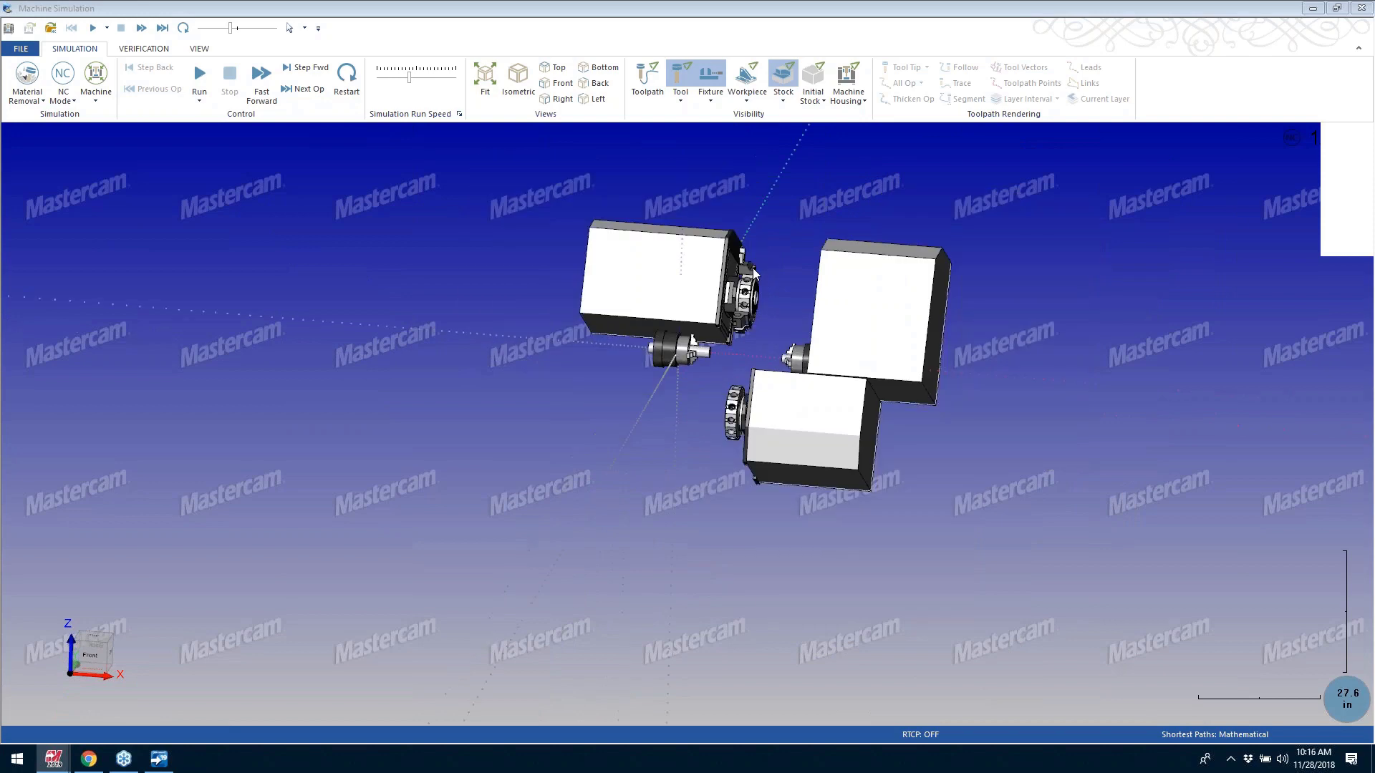
mouse_move(753, 268)
middle_down()
mouse_move(729, 392)
mouse_move(754, 295)
middle_up()
scroll(754, 295, up, 6)
middle_drag(732, 221, 667, 262)
scroll(688, 229, down, 3)
scroll(698, 170, down, 2)
scroll(699, 170, up, 3)
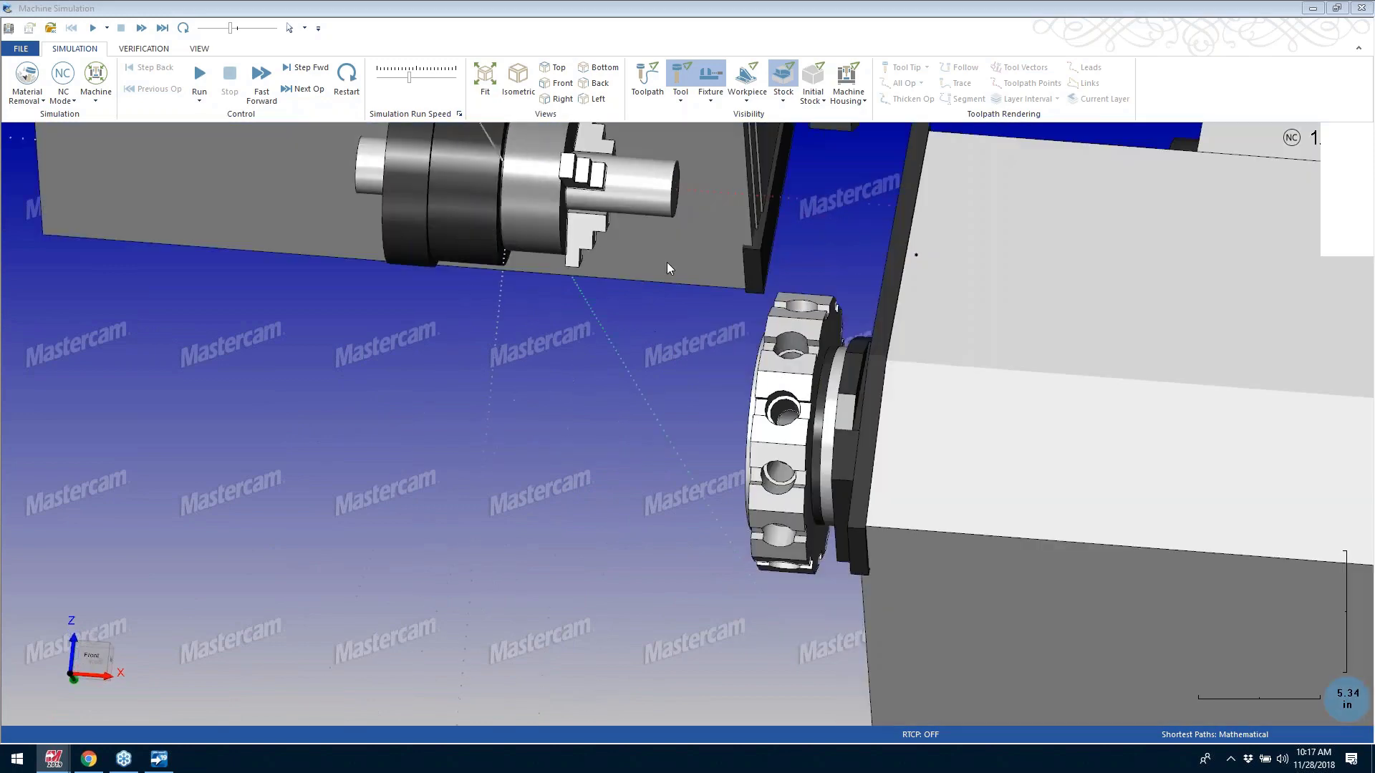
scroll(667, 262, down, 1)
scroll(668, 262, down, 4)
scroll(681, 170, up, 6)
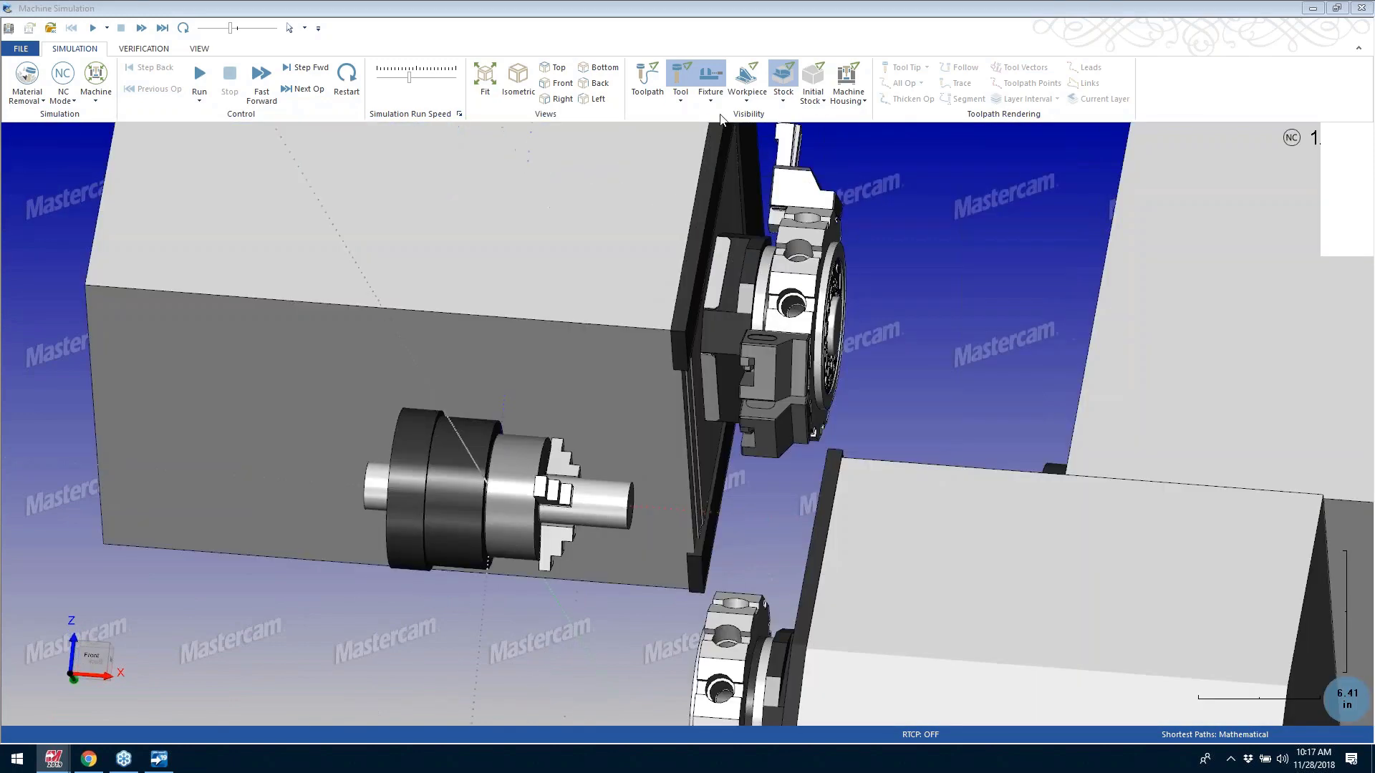
Step: Run the machine simulation of the Lathe Face and Lathe Rough operations, and minimize the simulation window
click(199, 75)
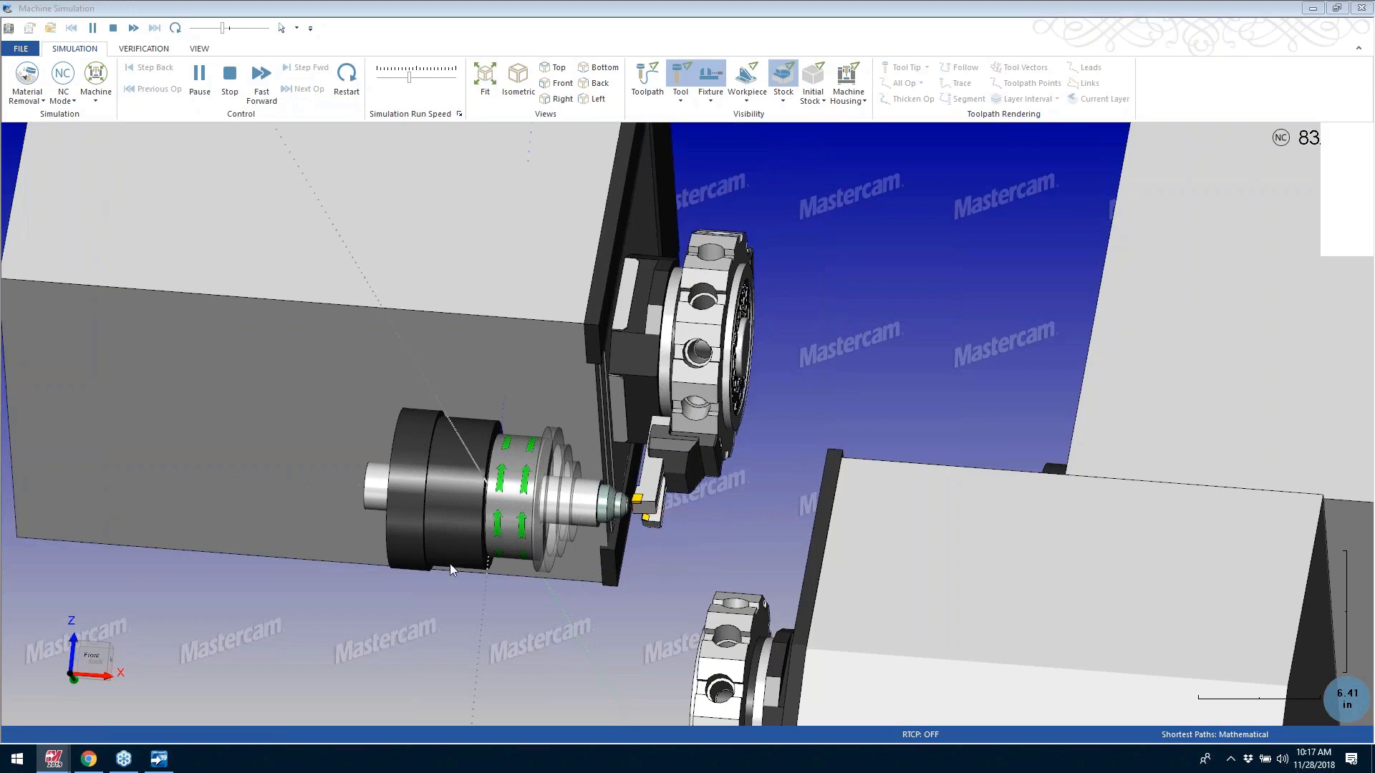
middle_drag(609, 528, 552, 533)
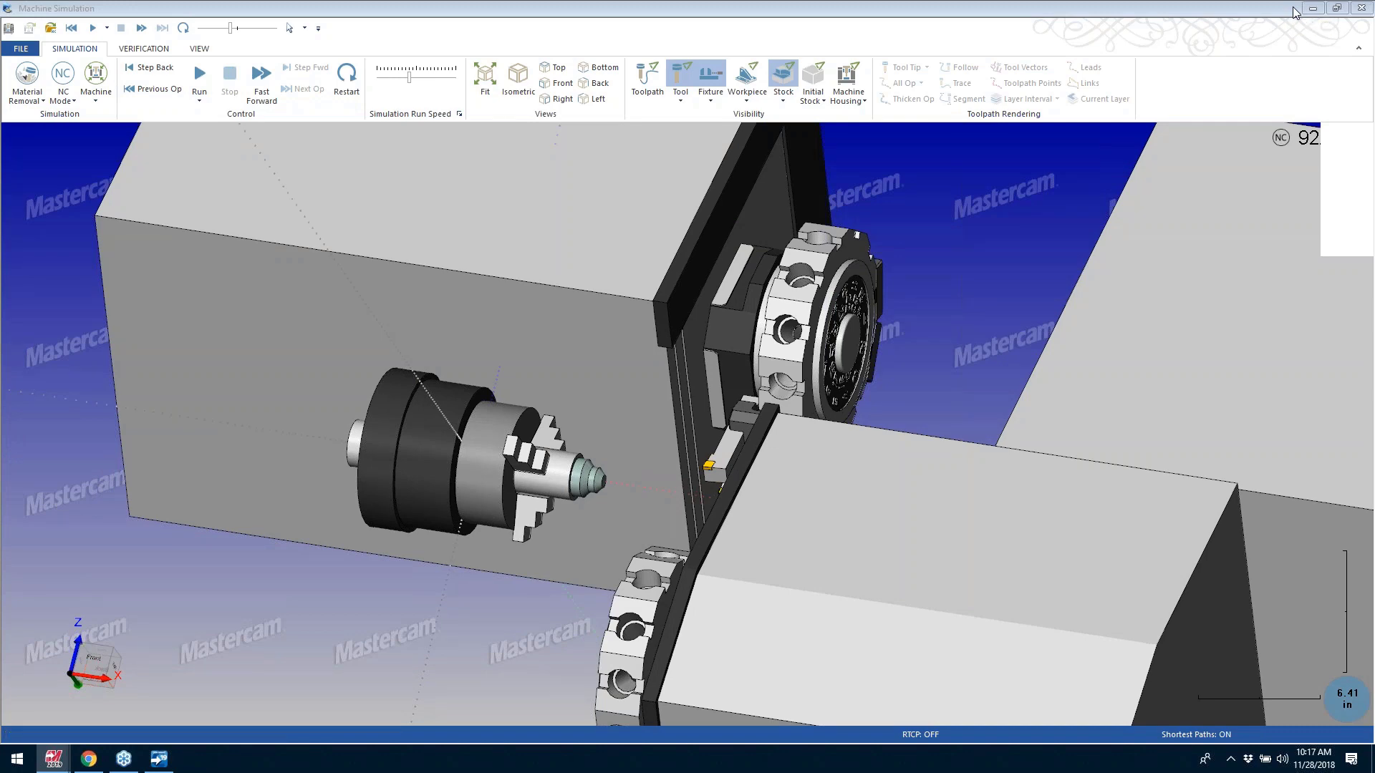
click(1295, 13)
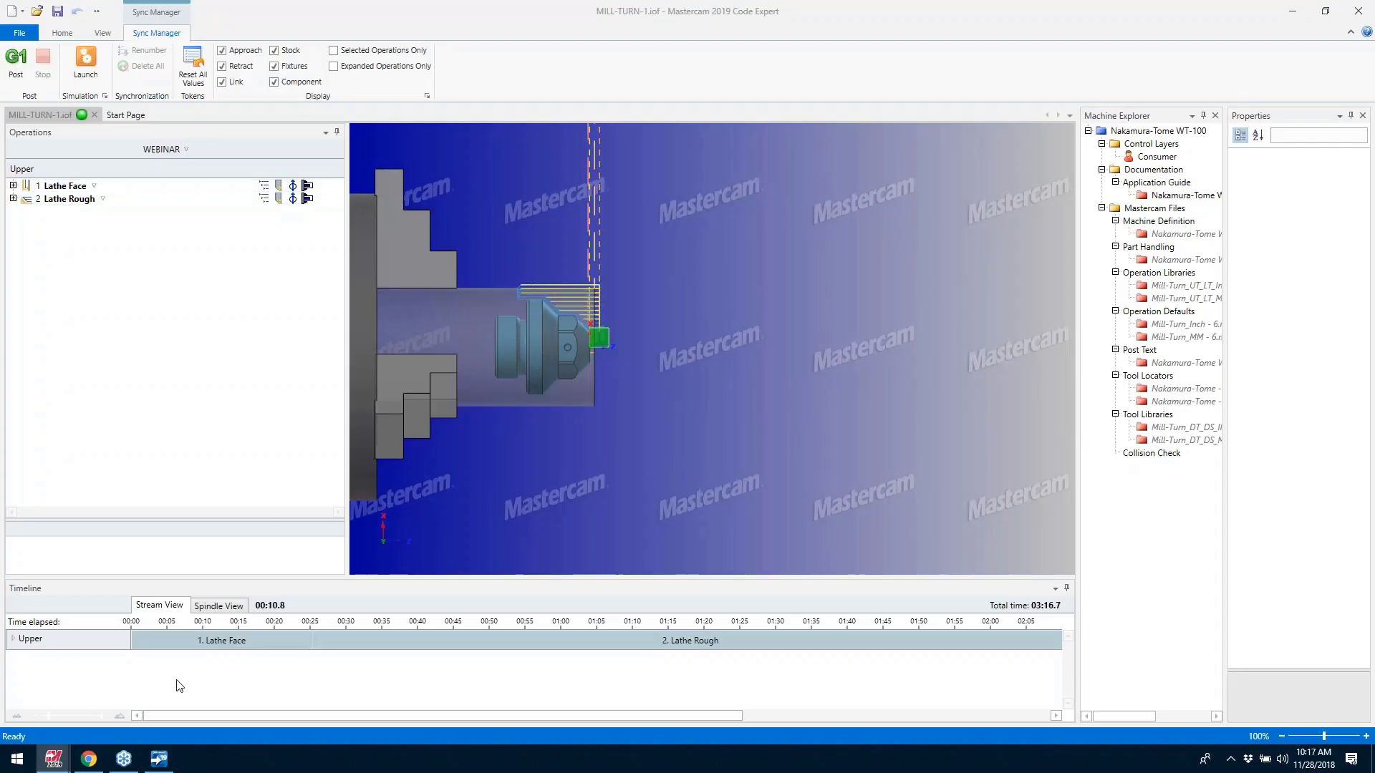
Step: Switch back to Mastercam, start a Lathe Finish toolpath and chain the profile from the front taper to the large outer diameter
mouse_move(53, 758)
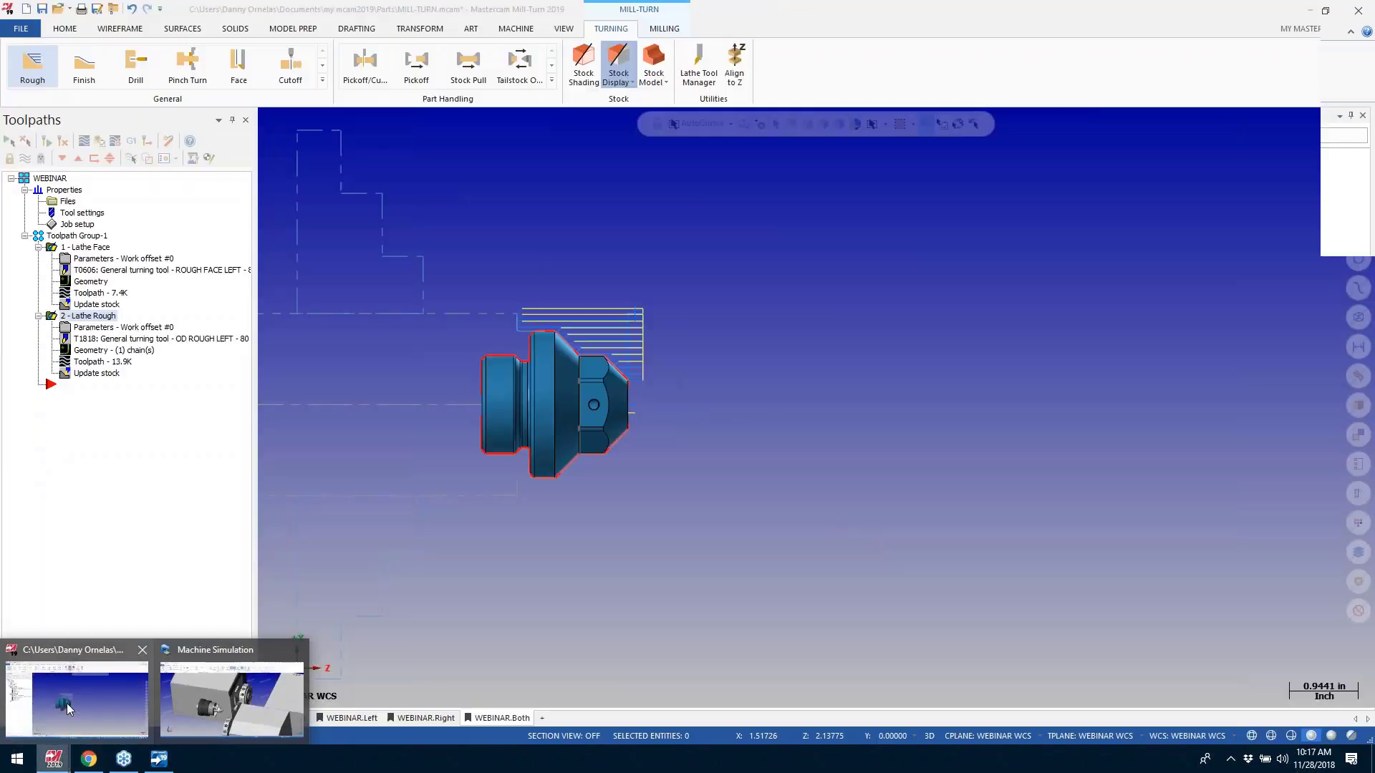
click(69, 708)
click(84, 65)
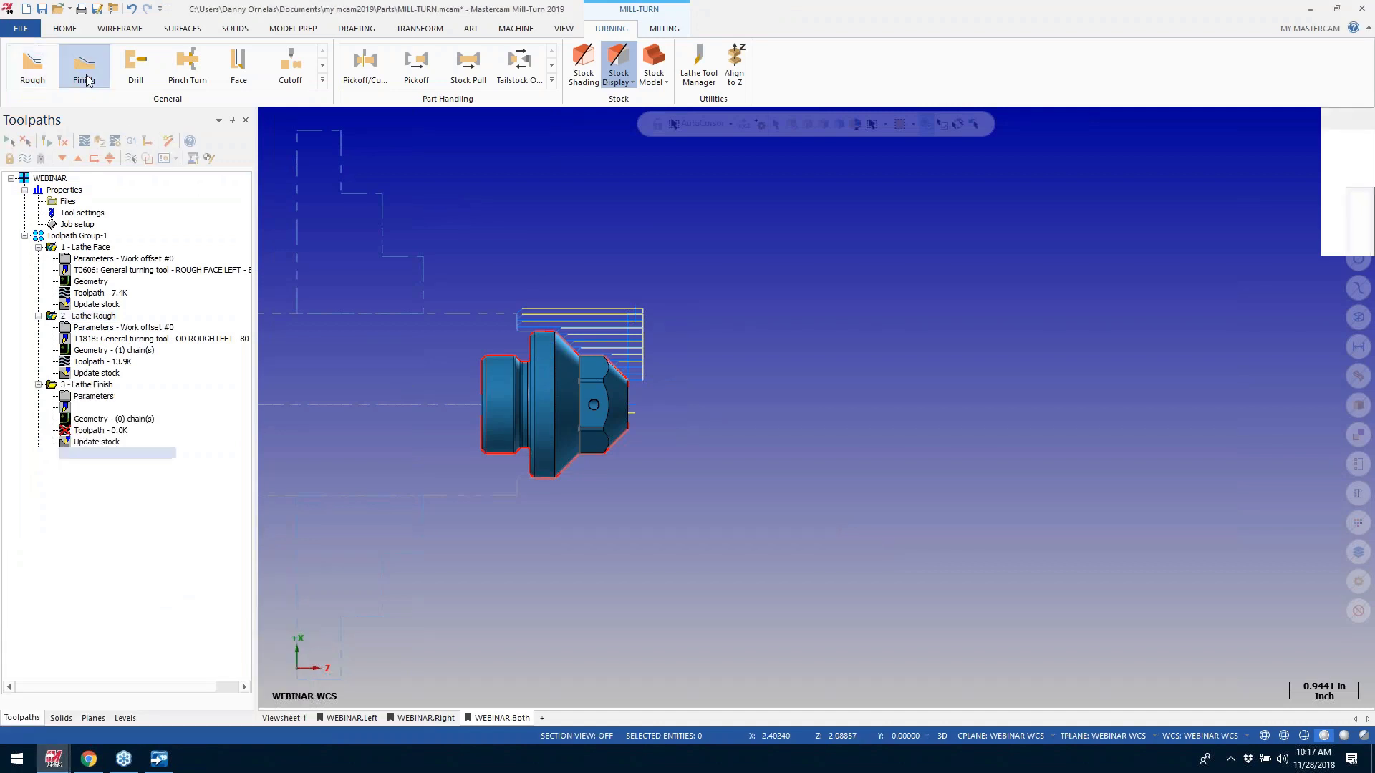
click(629, 435)
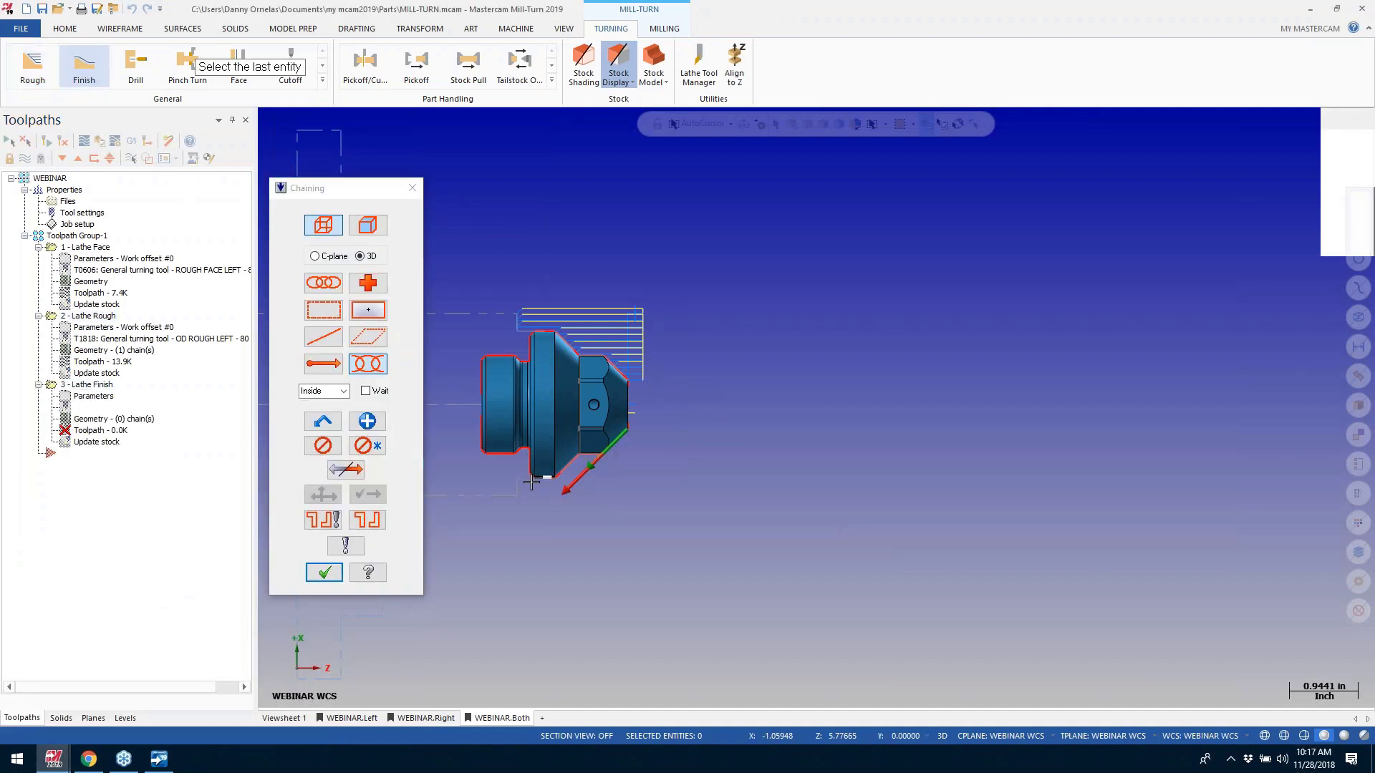
click(310, 577)
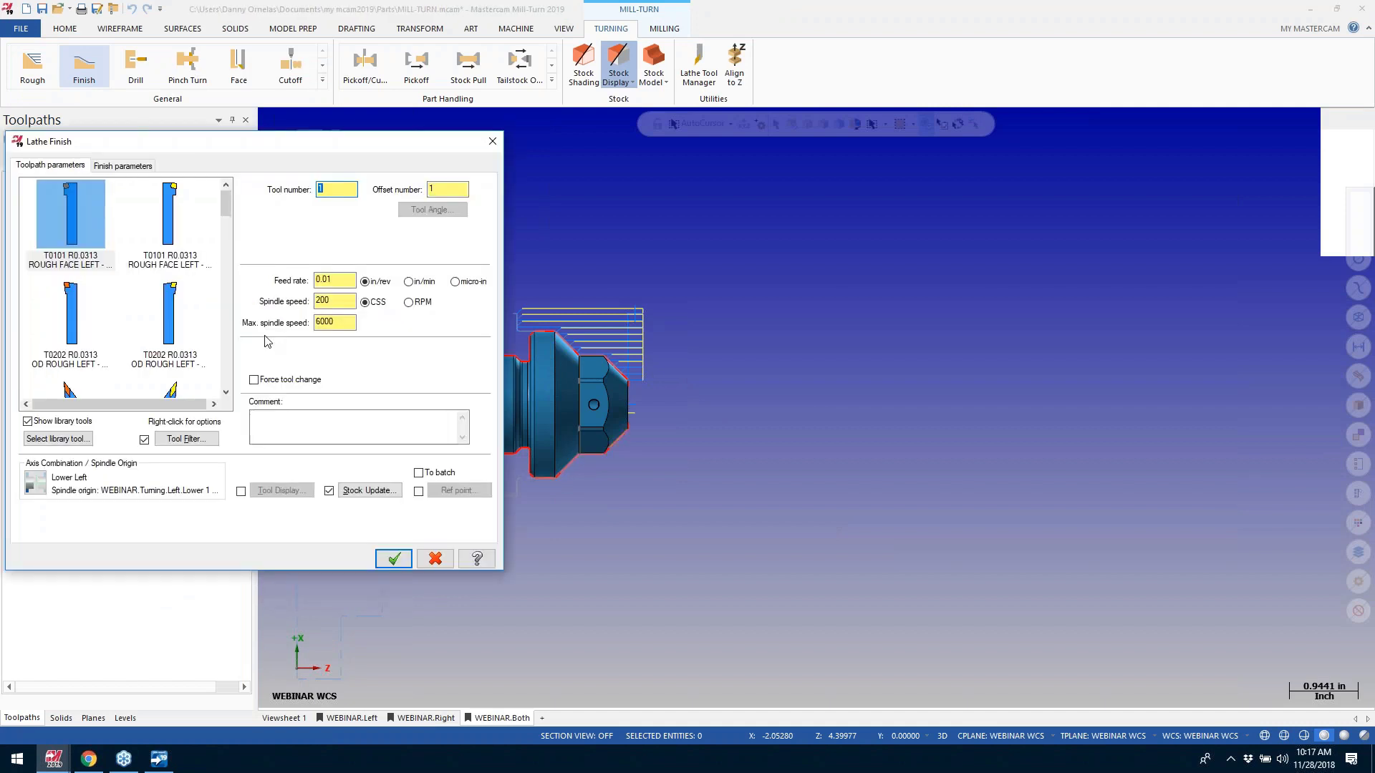
Step: Choose the T0303 R0.0156 OD FINISH LEFT - 35 DEG. library tool for the Lathe Finish operation
scroll(227, 207, down, 1)
scroll(228, 207, down, 3)
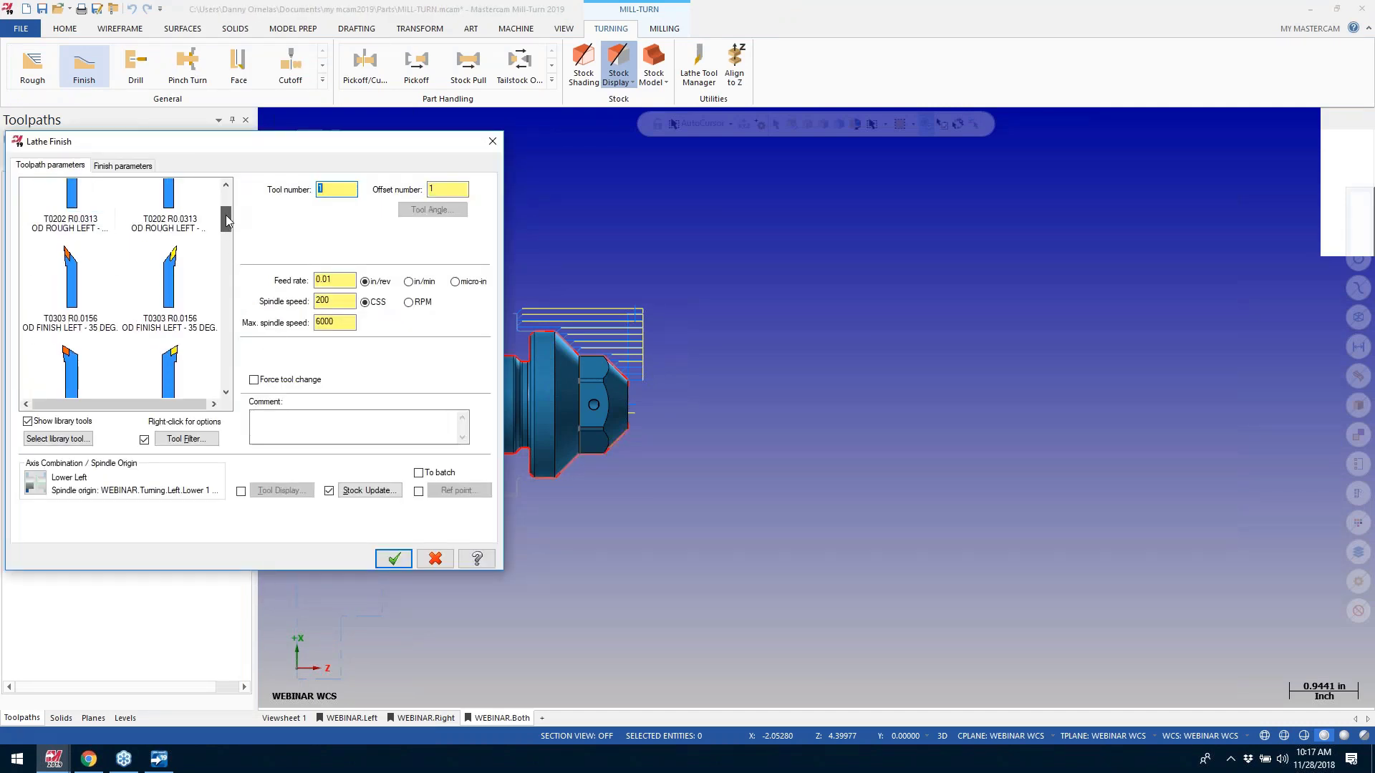
click(73, 294)
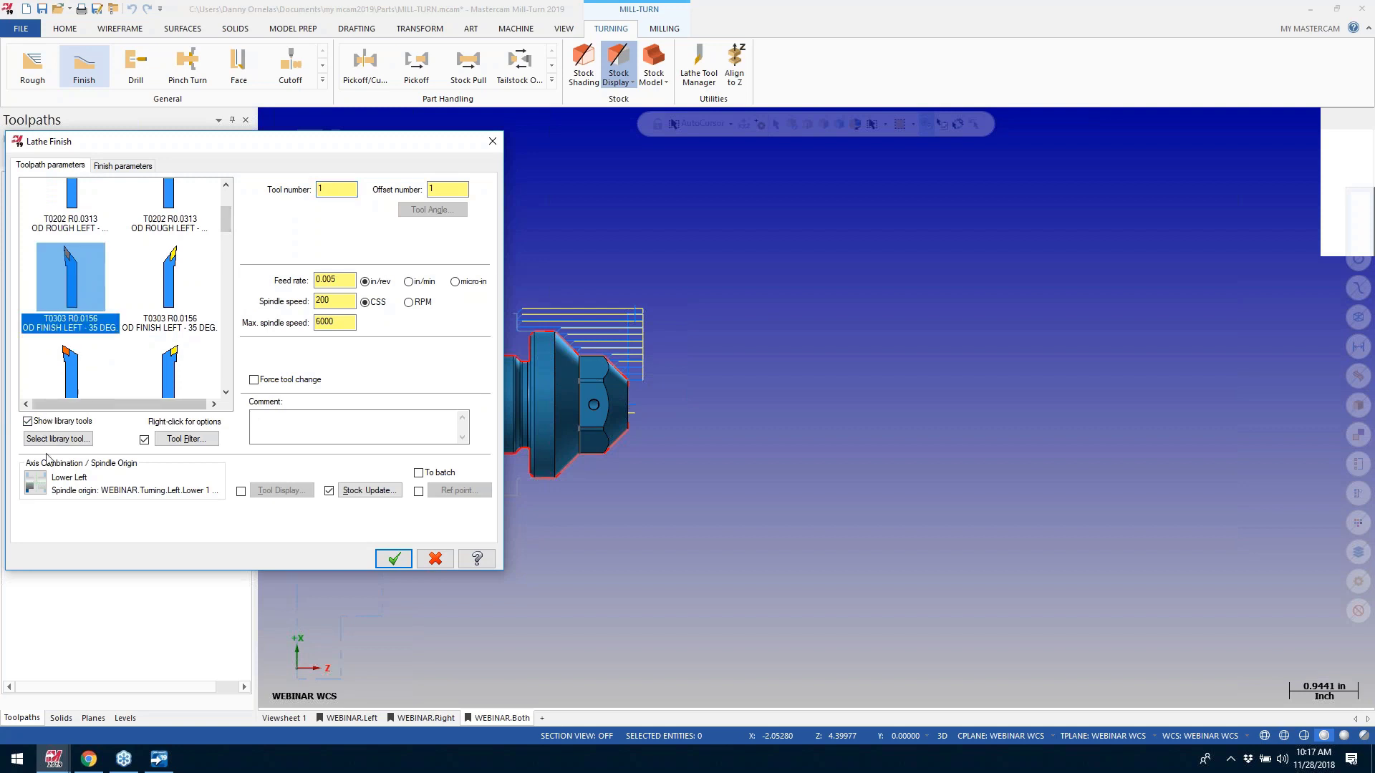
Step: Confirm the Lower Left axis combination and extend the end of the Lathe Finish contour by 0.25 on lead out
click(34, 487)
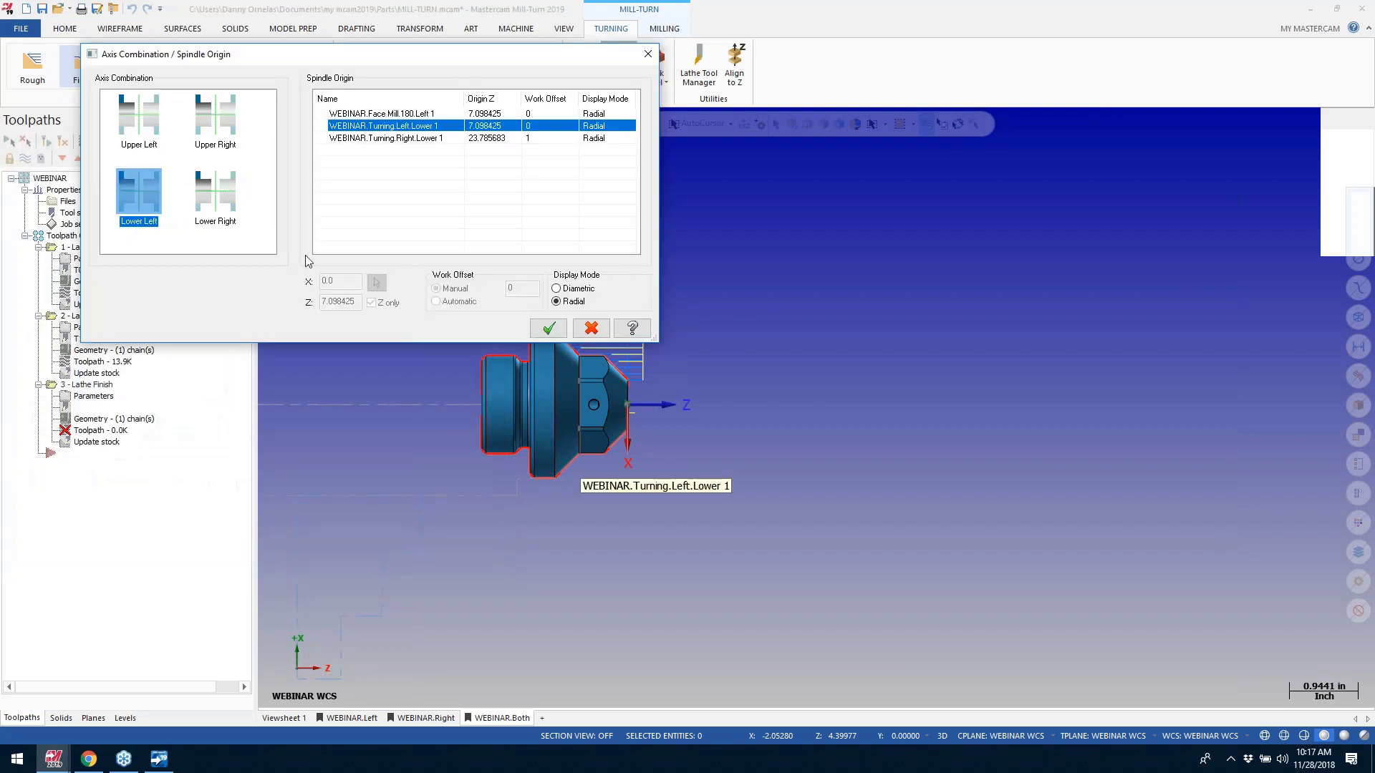
click(547, 331)
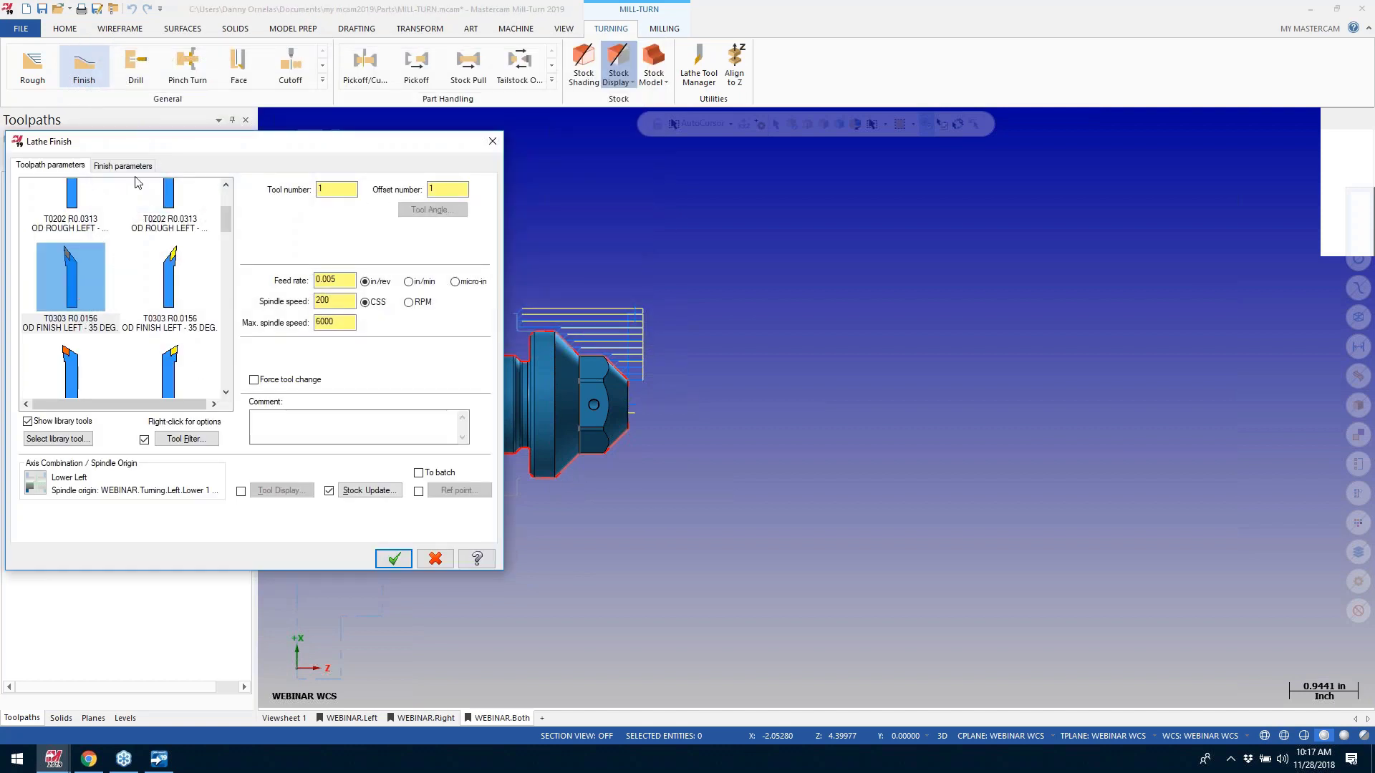
click(123, 165)
click(427, 407)
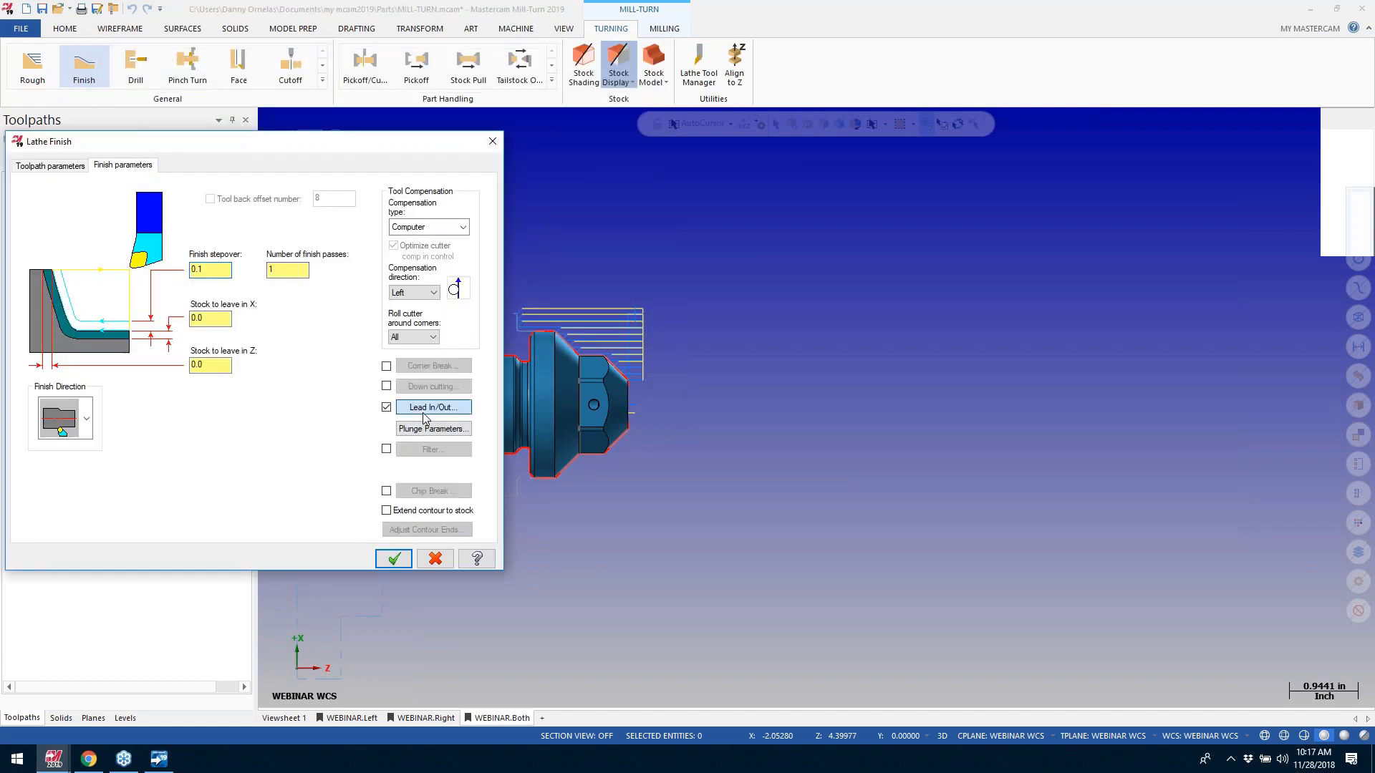
click(419, 217)
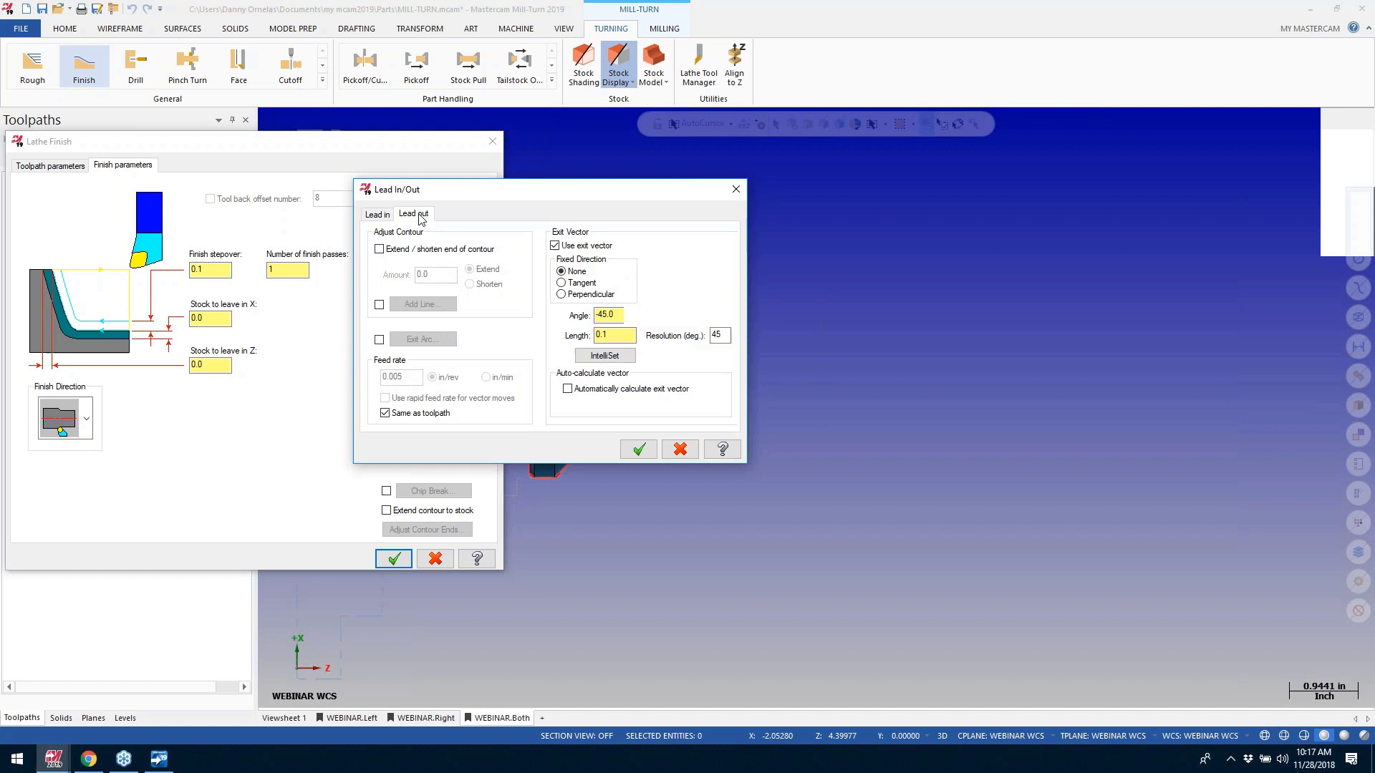
click(380, 249)
click(446, 278)
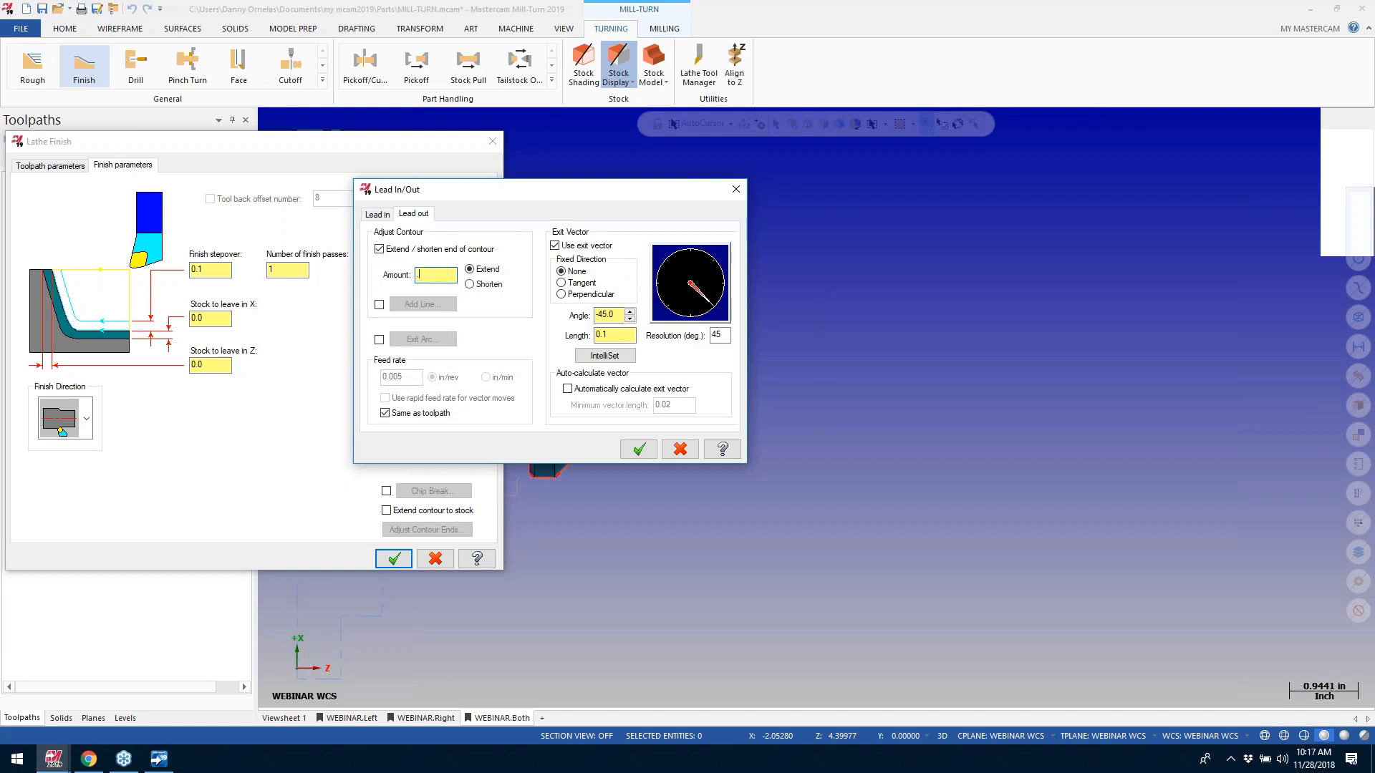
text(.25)
click(636, 448)
click(394, 558)
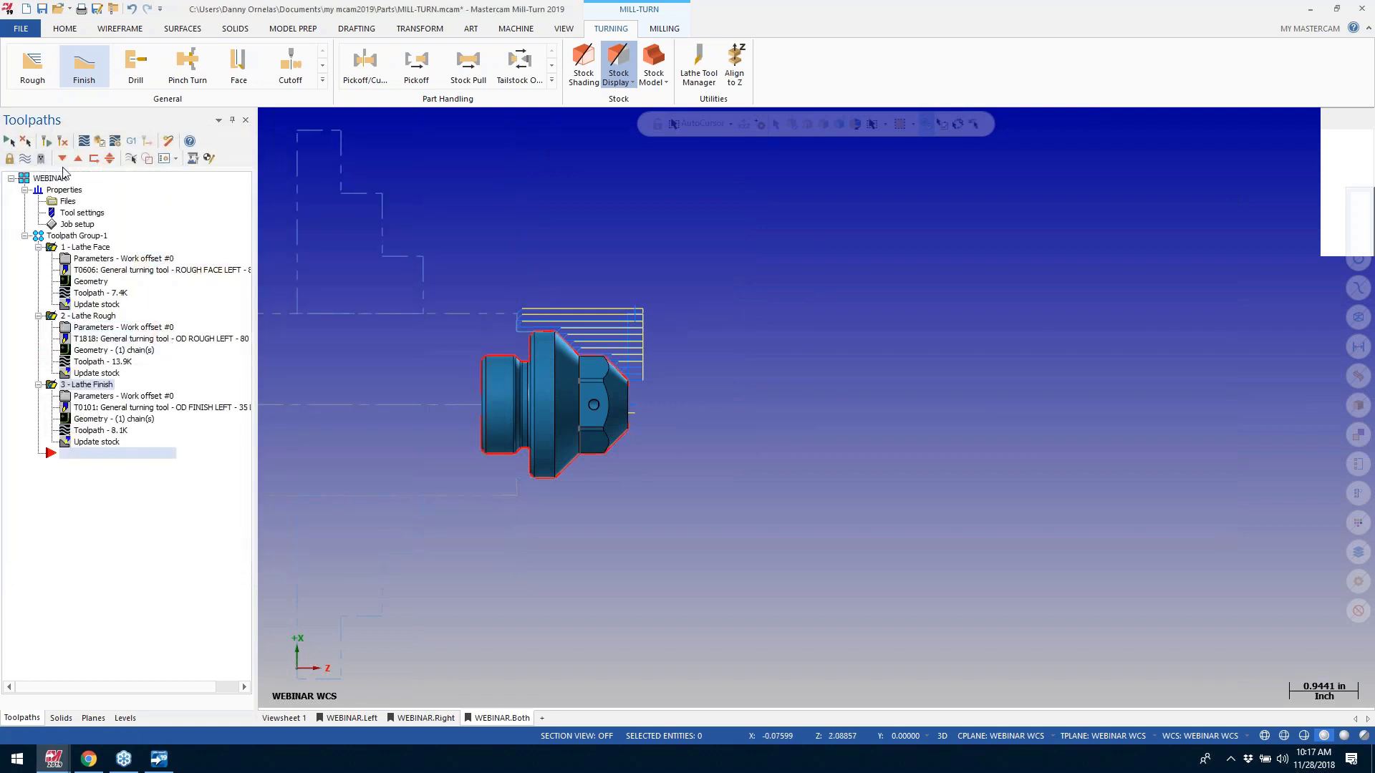
Step: Open the job in Code Expert's Sync Manager and expand the Lathe Face, Lathe Rough and Lathe Finish operations
click(131, 141)
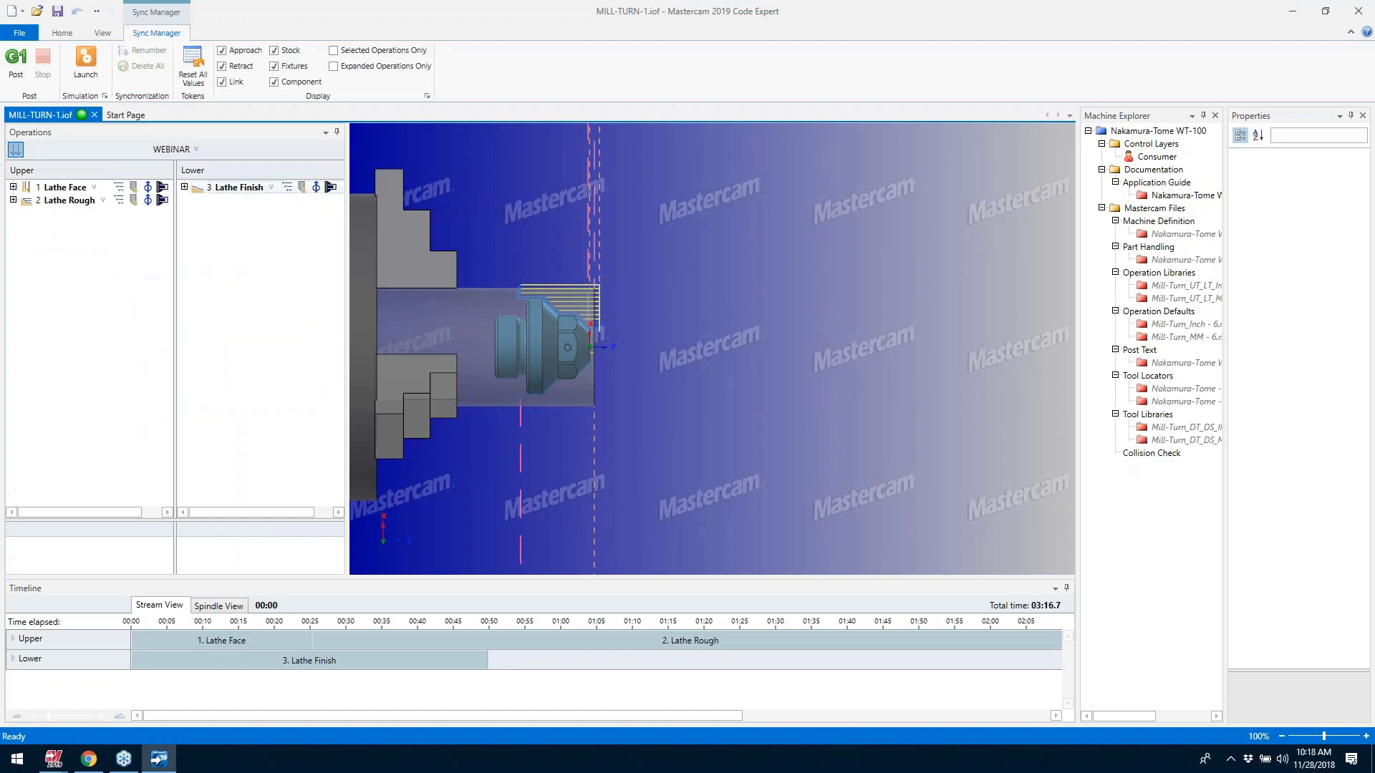
click(184, 187)
click(13, 186)
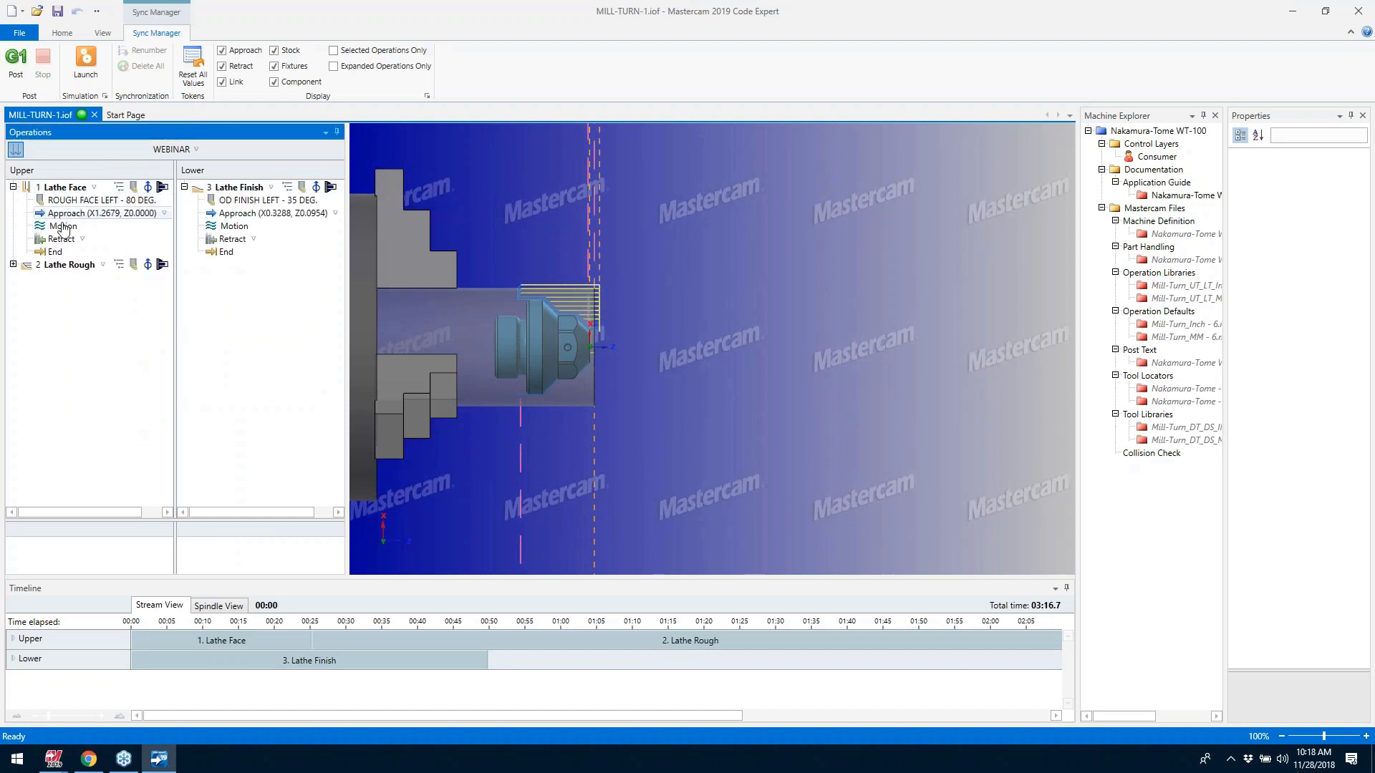
click(14, 264)
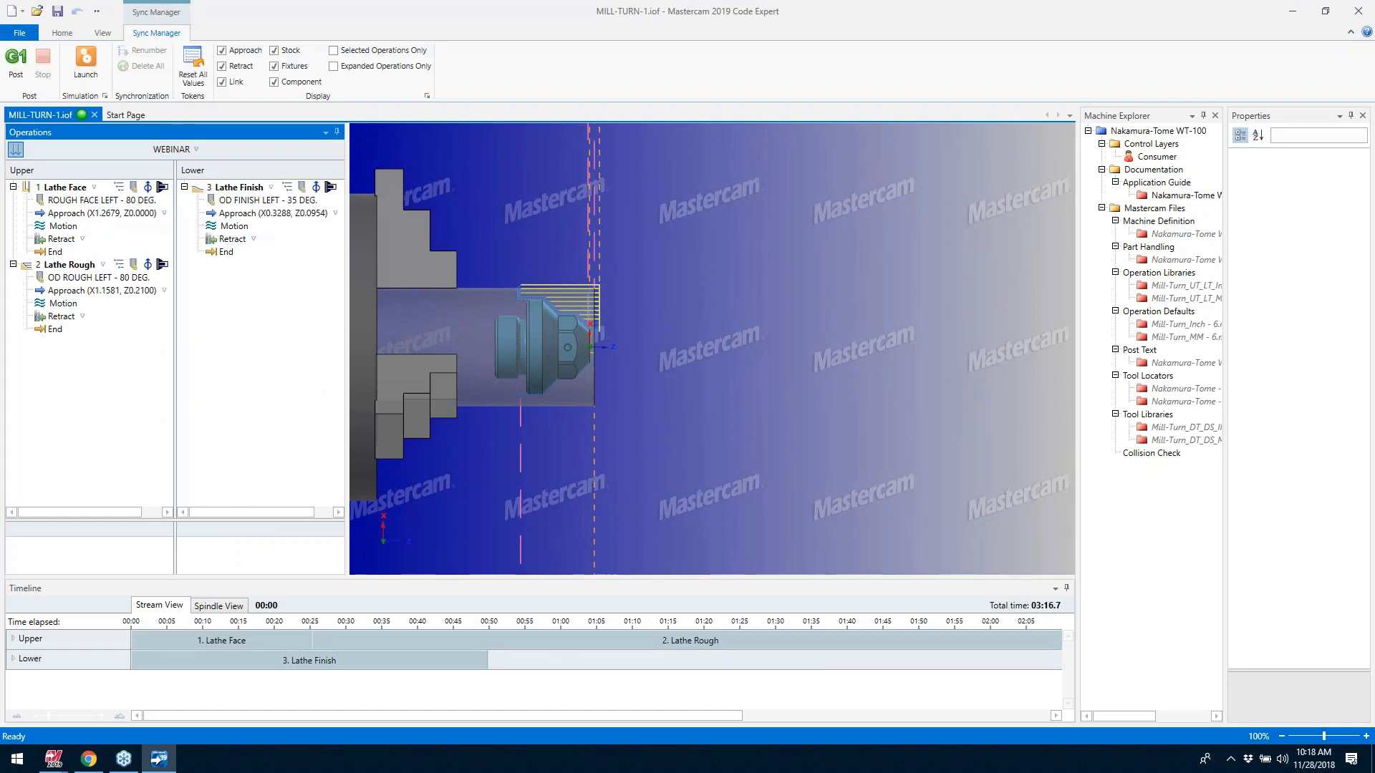
Step: Launch the machine simulation, run all three turning operations without a sync, and close the simulation
click(86, 63)
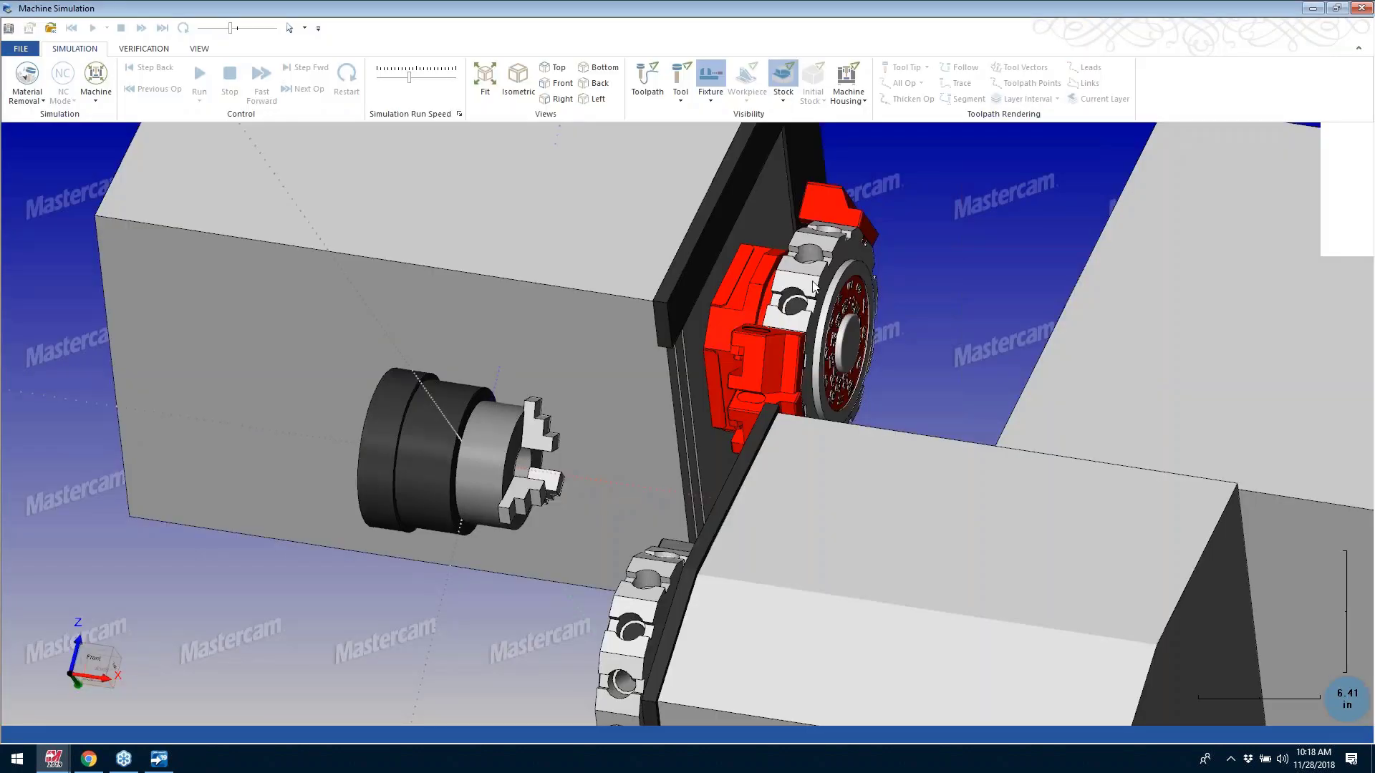
scroll(693, 390, down, 5)
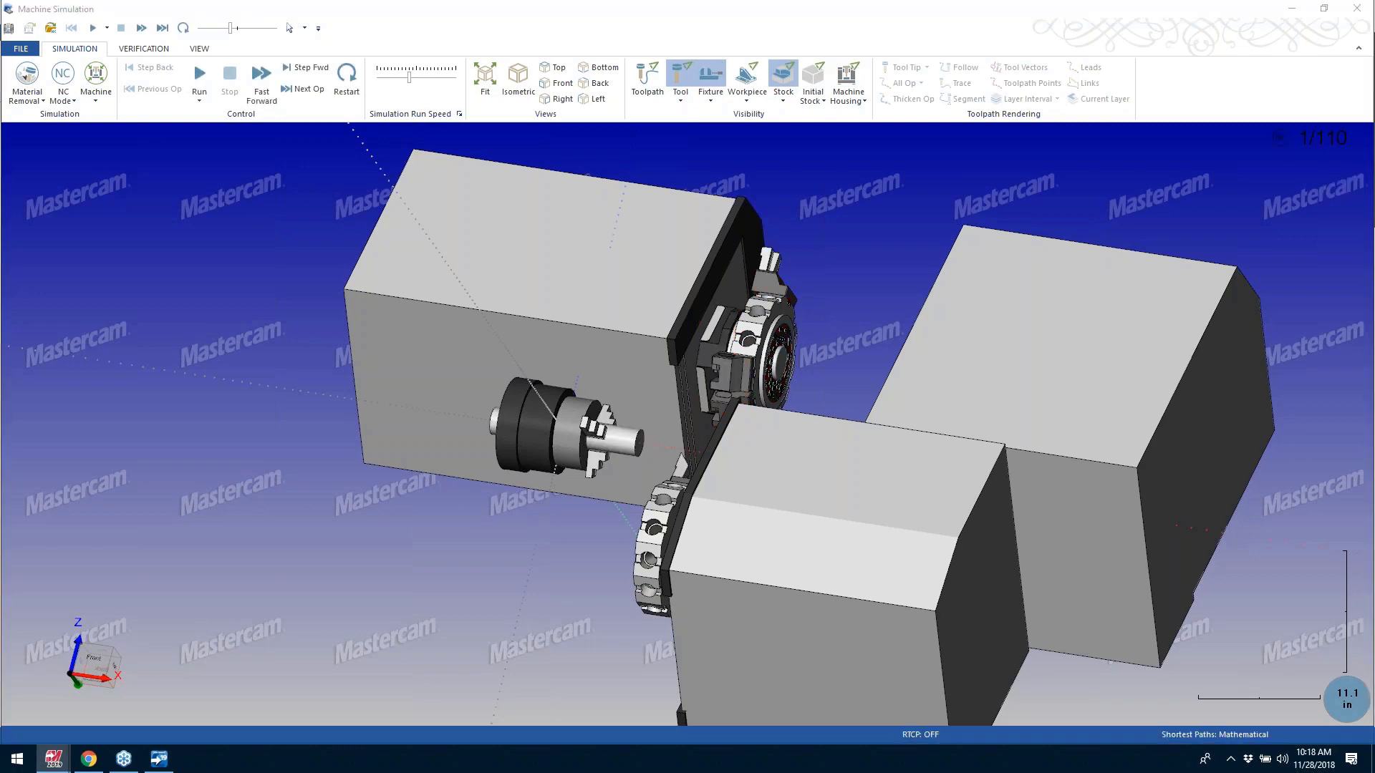
middle_drag(645, 414, 680, 401)
scroll(667, 429, up, 5)
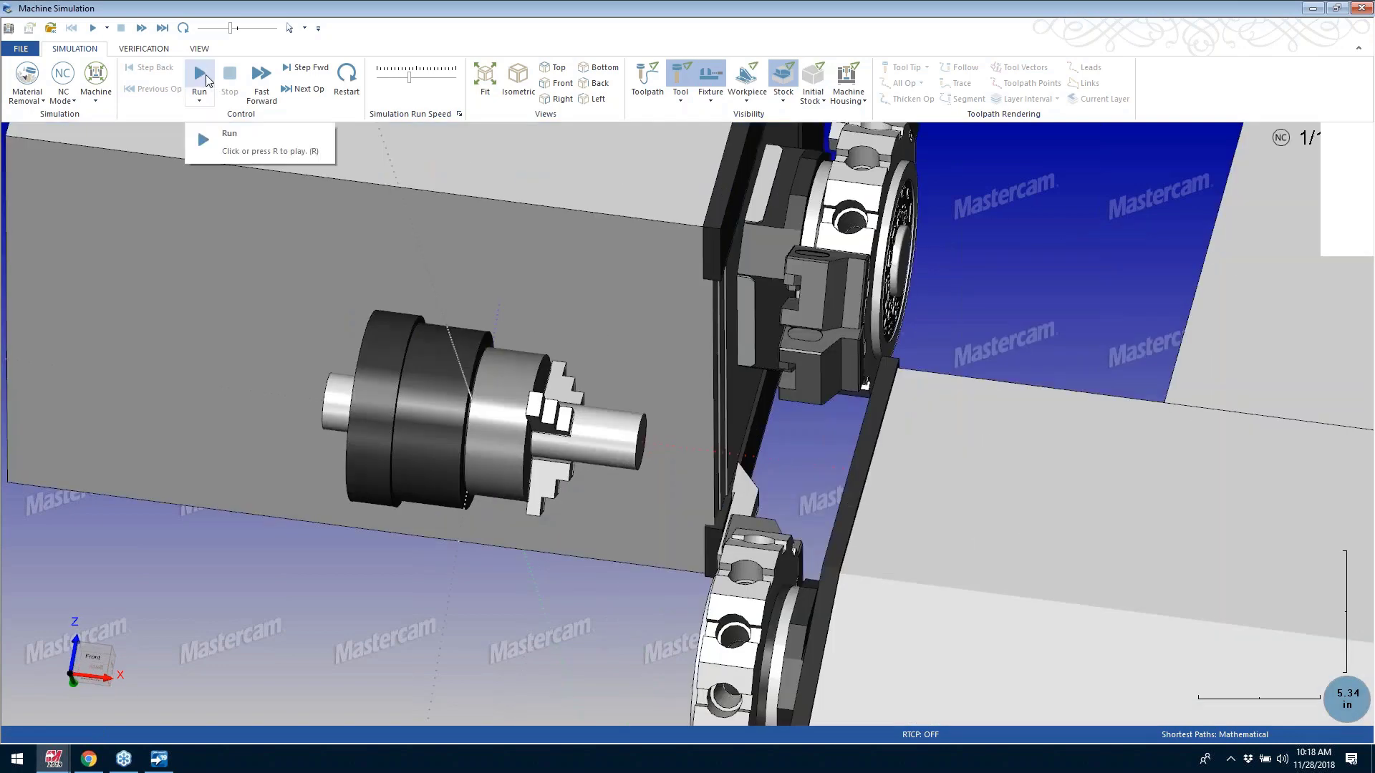
click(199, 78)
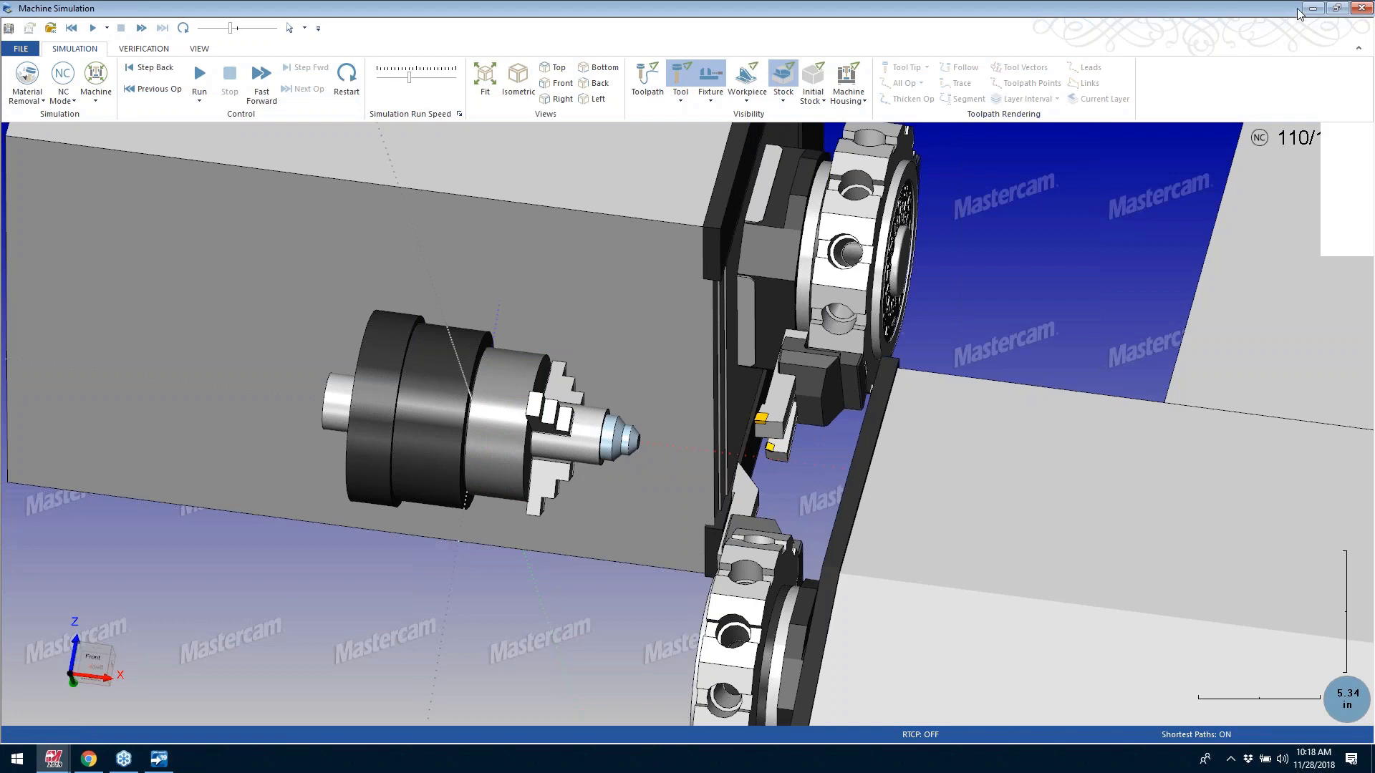
click(1357, 9)
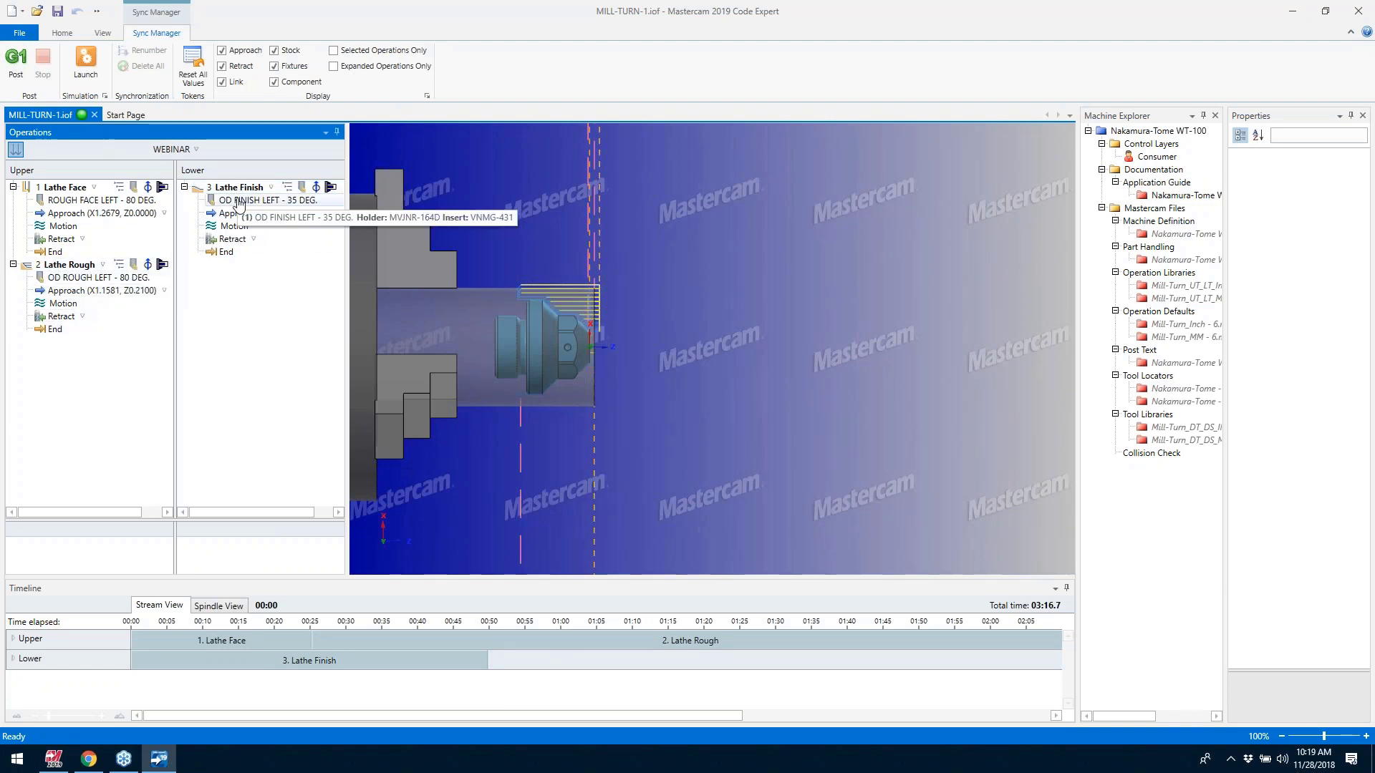
Step: Synchronize the start of Lathe Finish on the lower turret with the end of Lathe Rough on the upper turret, and save the file
drag(238, 203, 53, 336)
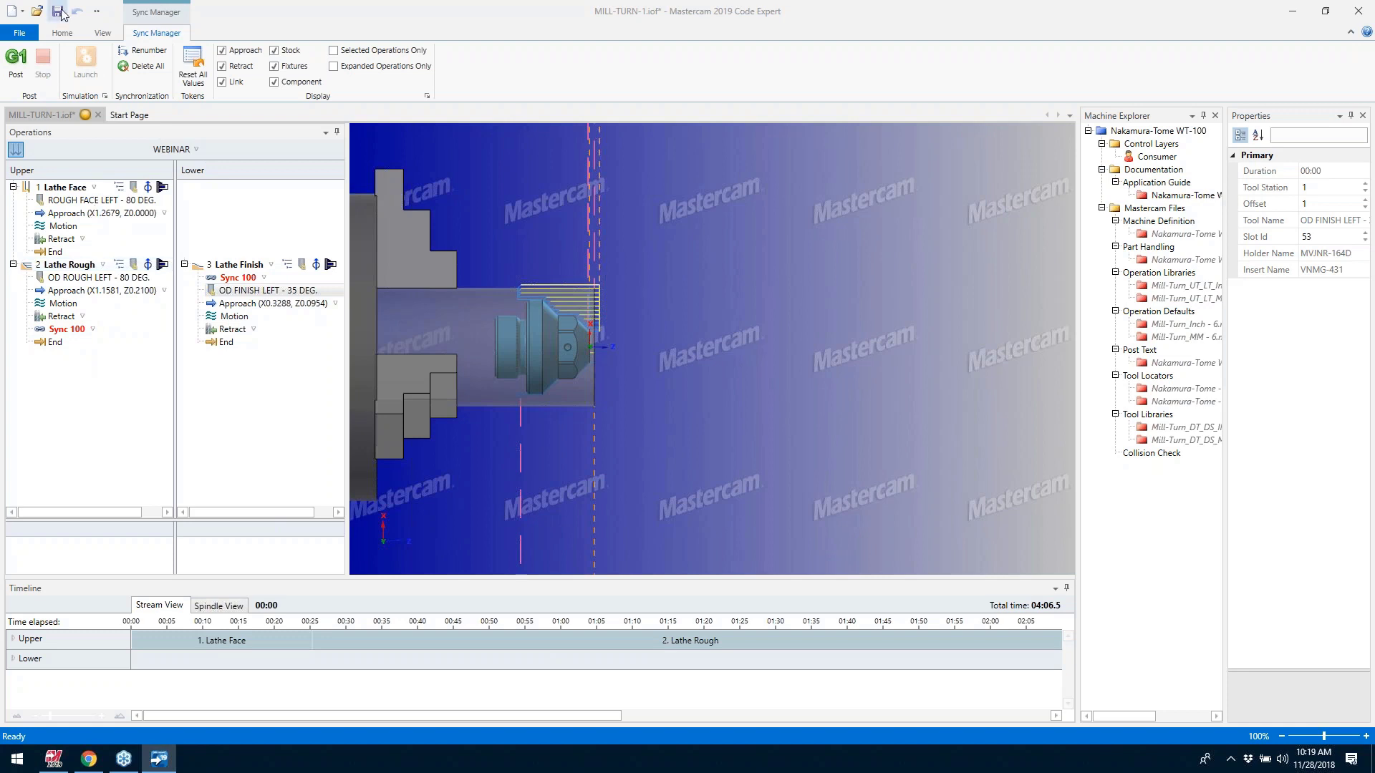
click(59, 12)
Step: Simulate the synchronized operations, inspect both turrets and spindles from several angles, and close the simulation
click(85, 64)
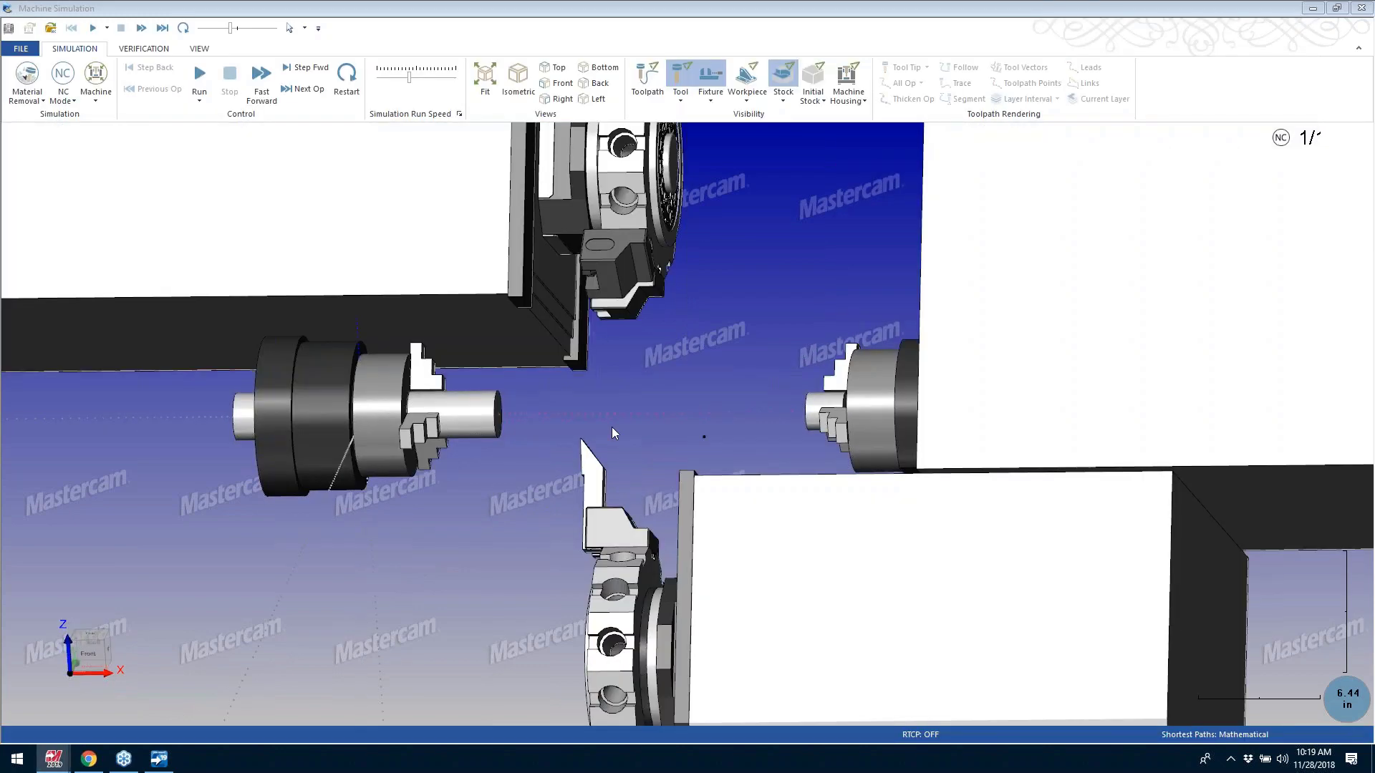
click(200, 79)
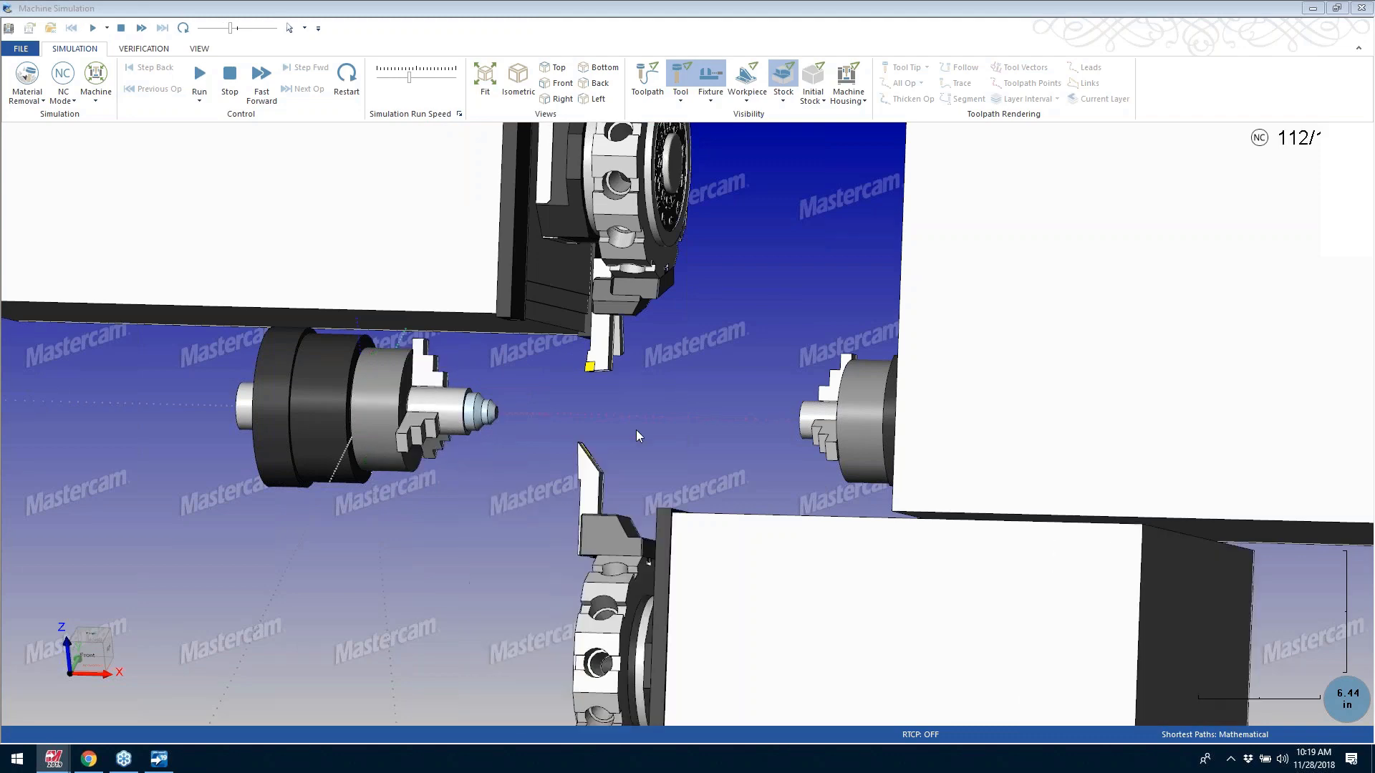
scroll(513, 451, up, 1)
middle_drag(513, 448, 617, 432)
scroll(486, 458, down, 3)
scroll(617, 432, down, 4)
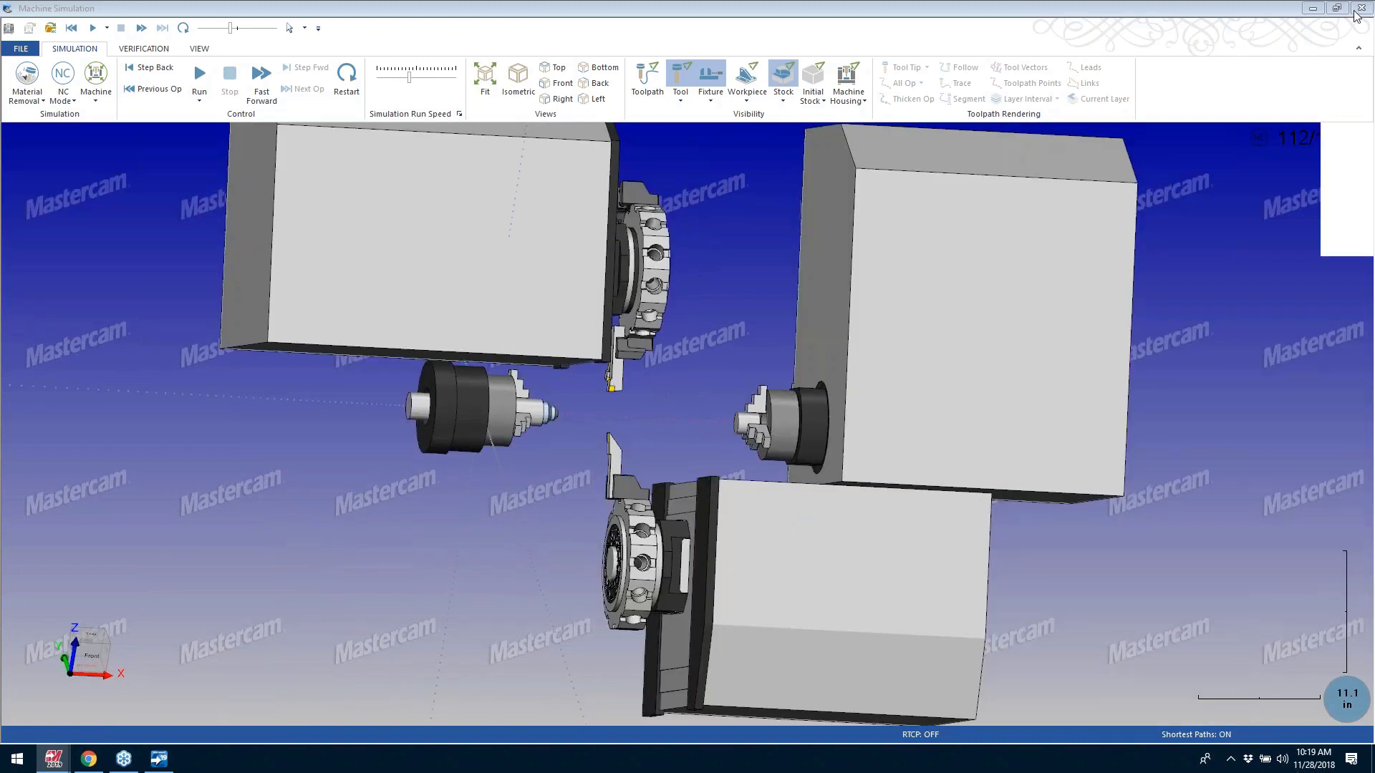
click(1360, 9)
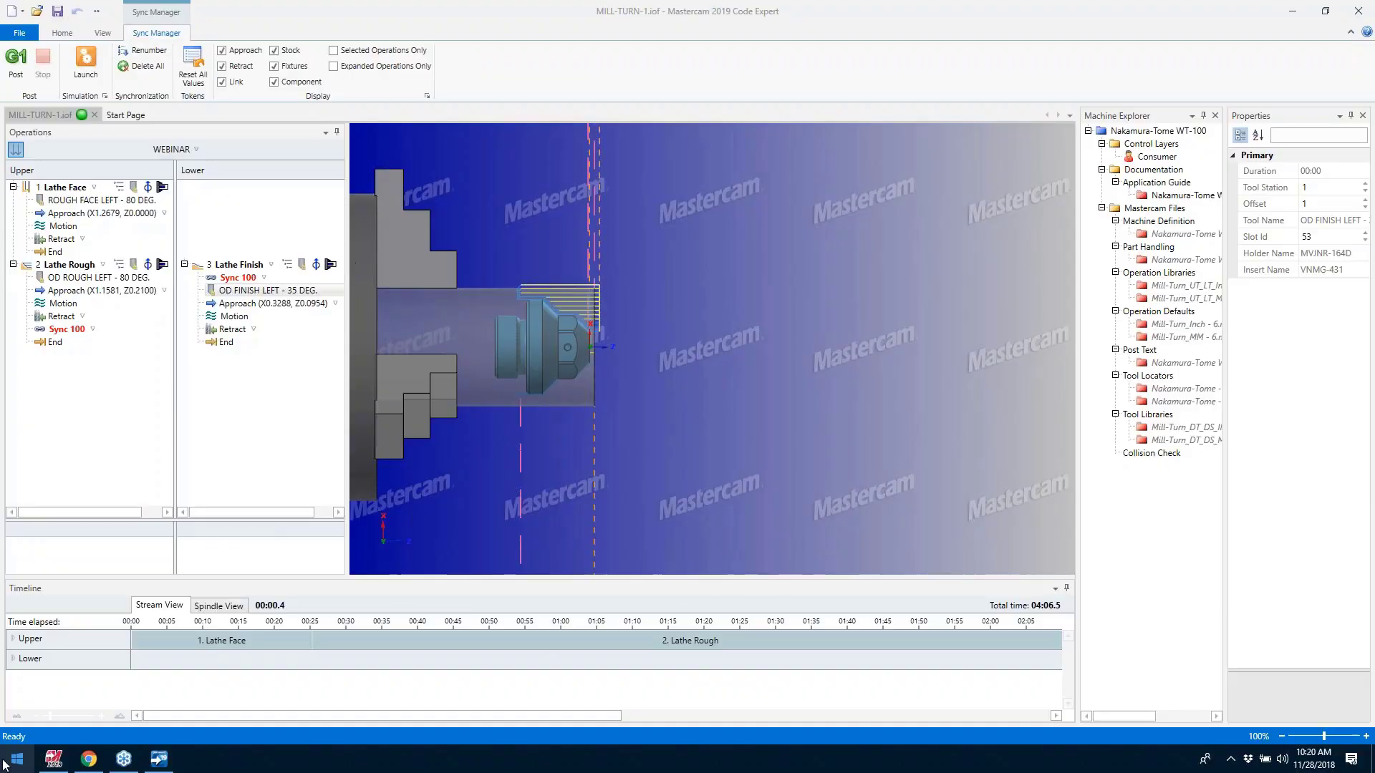
Step: Switch back to Mastercam and open the machine tooling setup down to the tool station at Lower Turret index 1
click(56, 759)
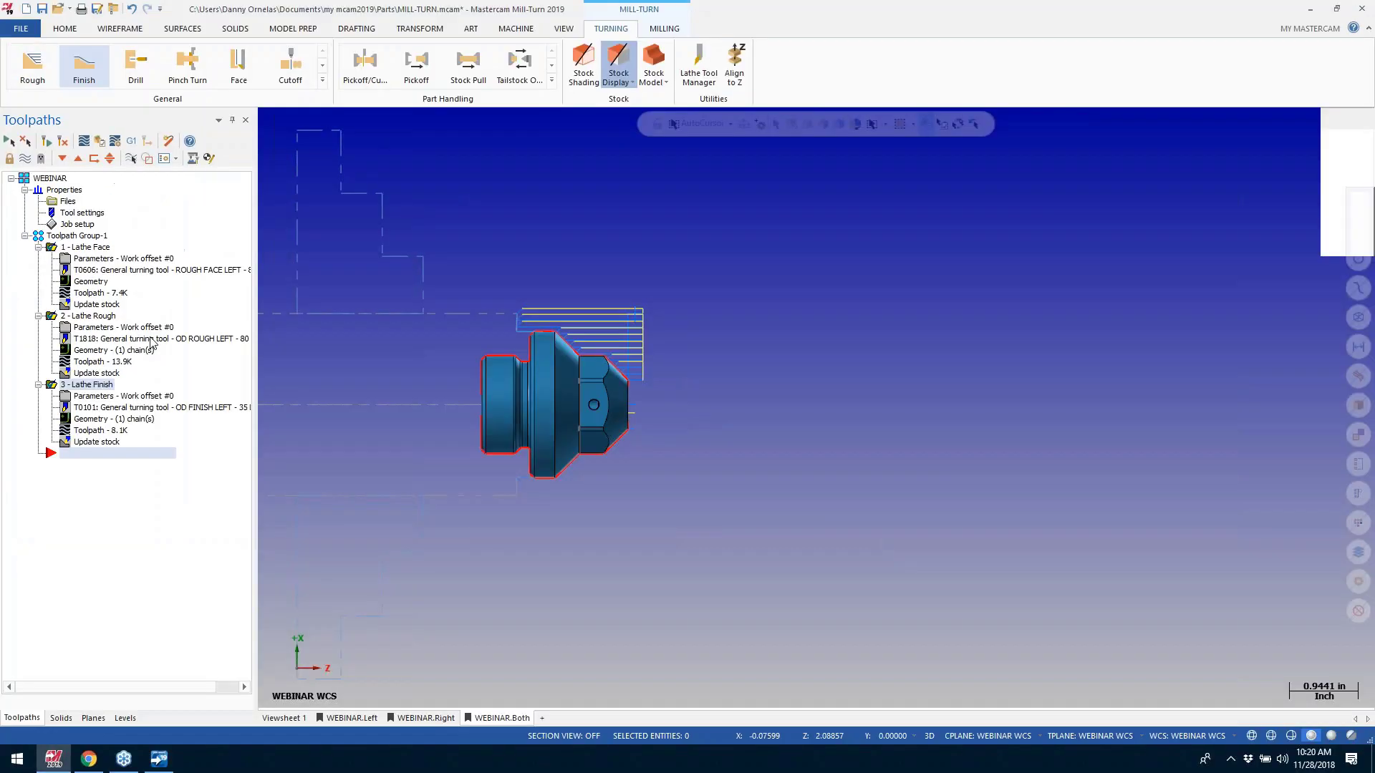
click(193, 158)
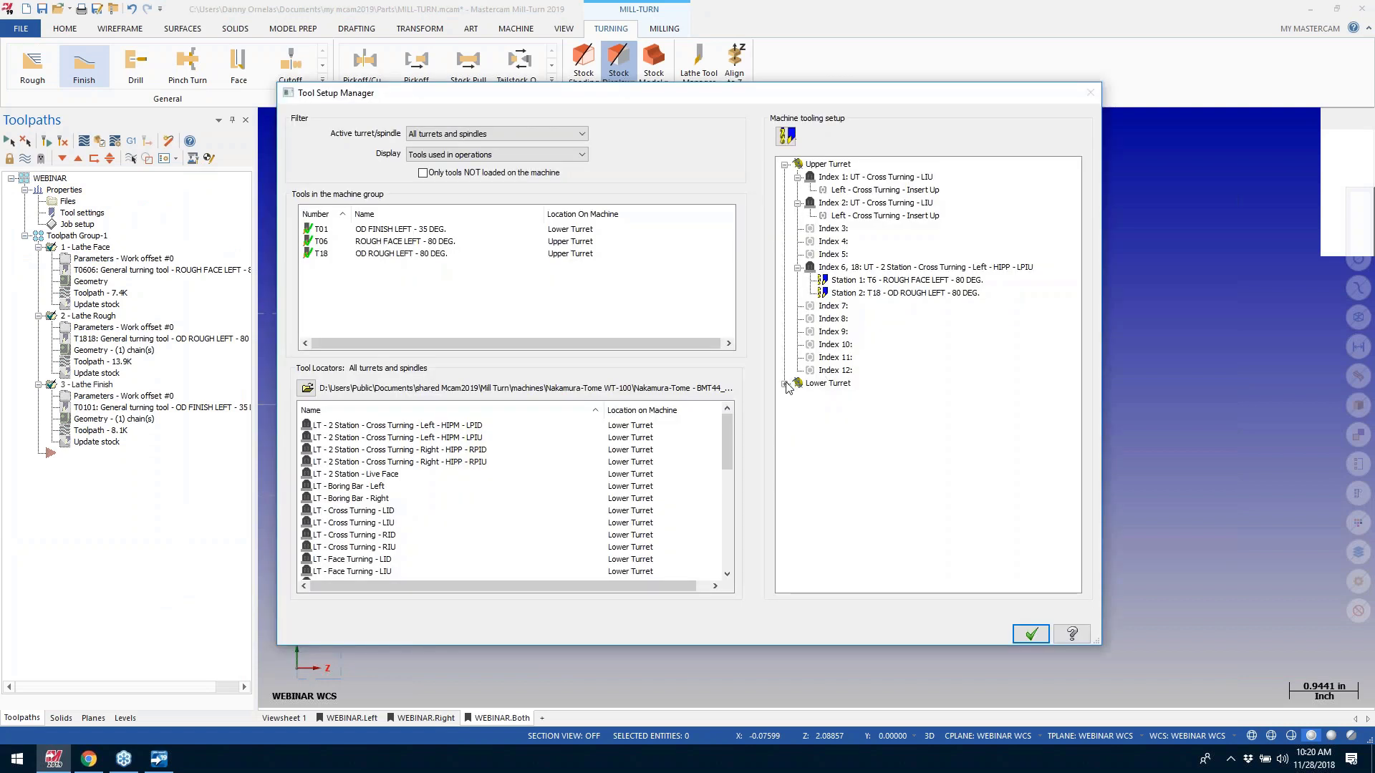
click(784, 384)
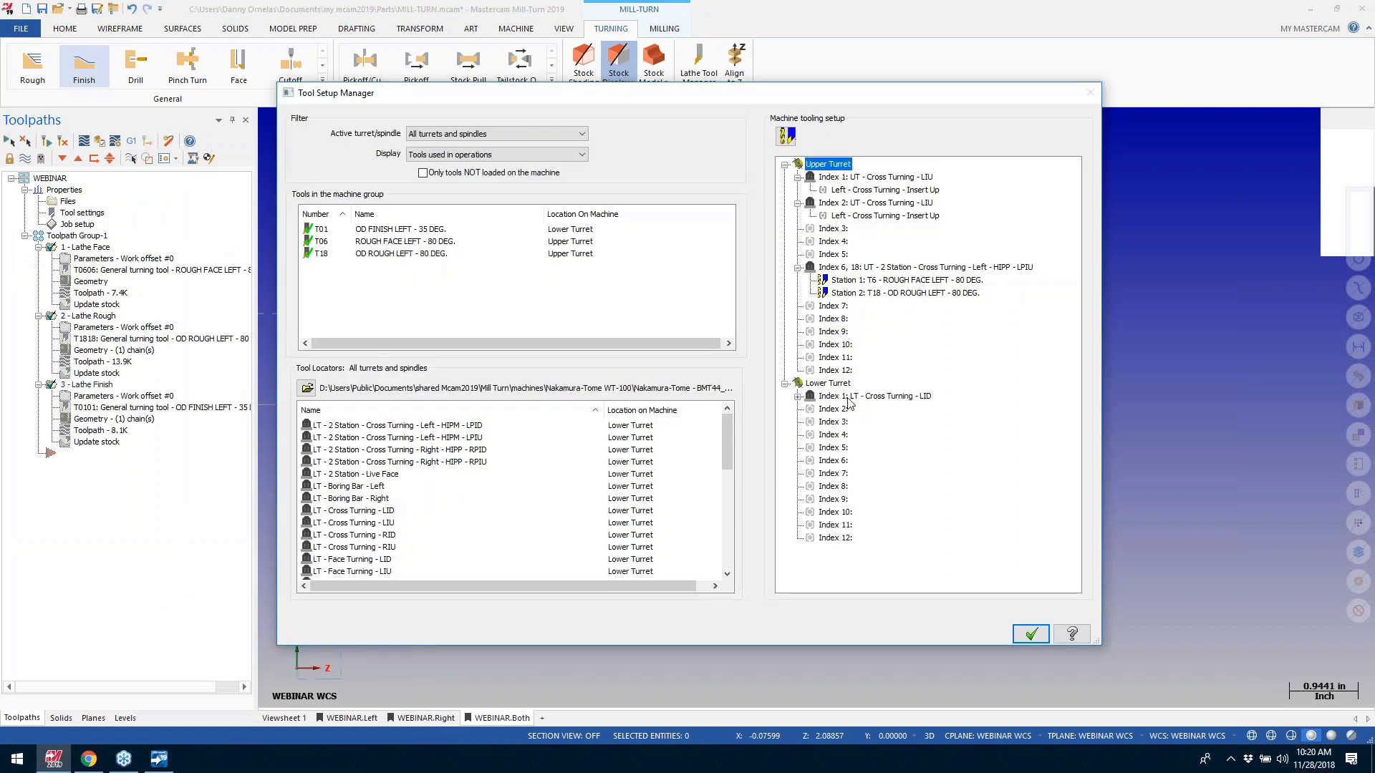
click(837, 396)
click(829, 385)
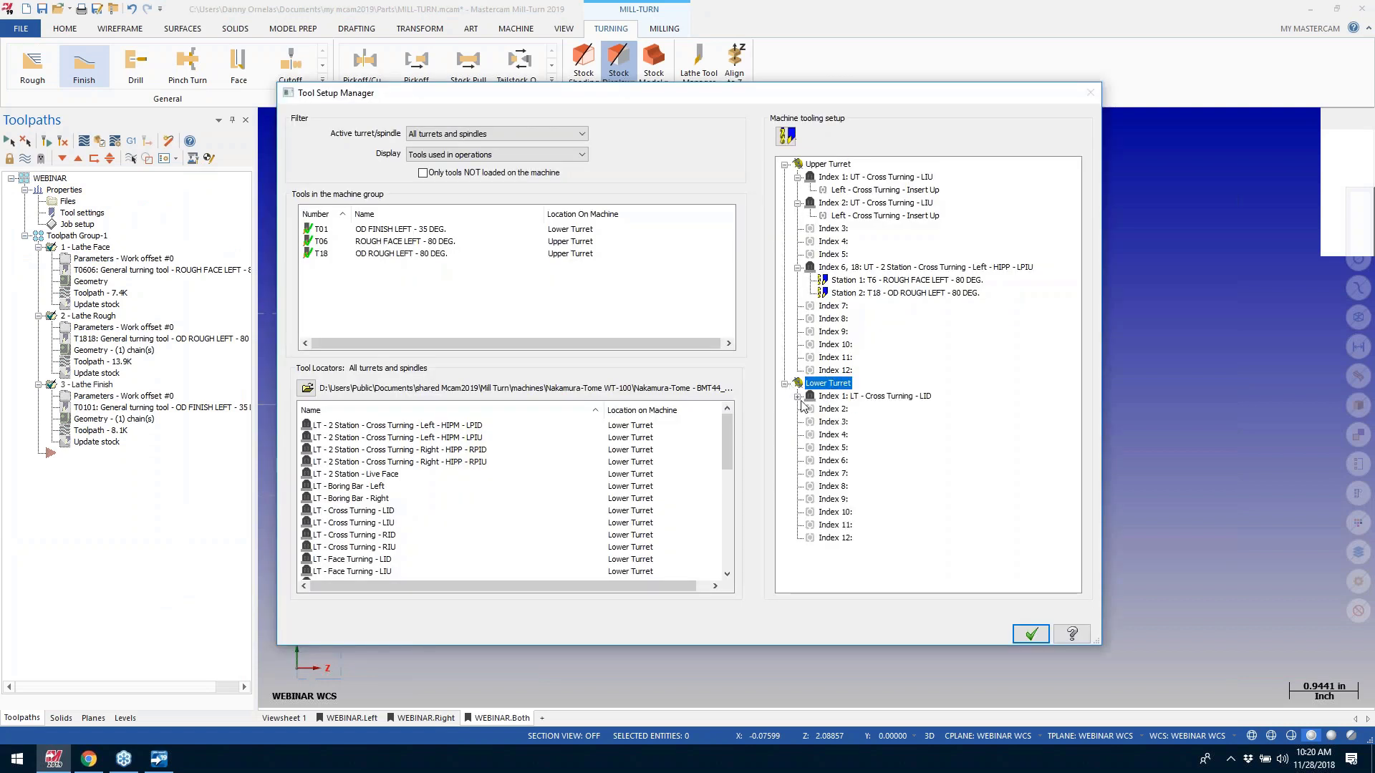
click(798, 396)
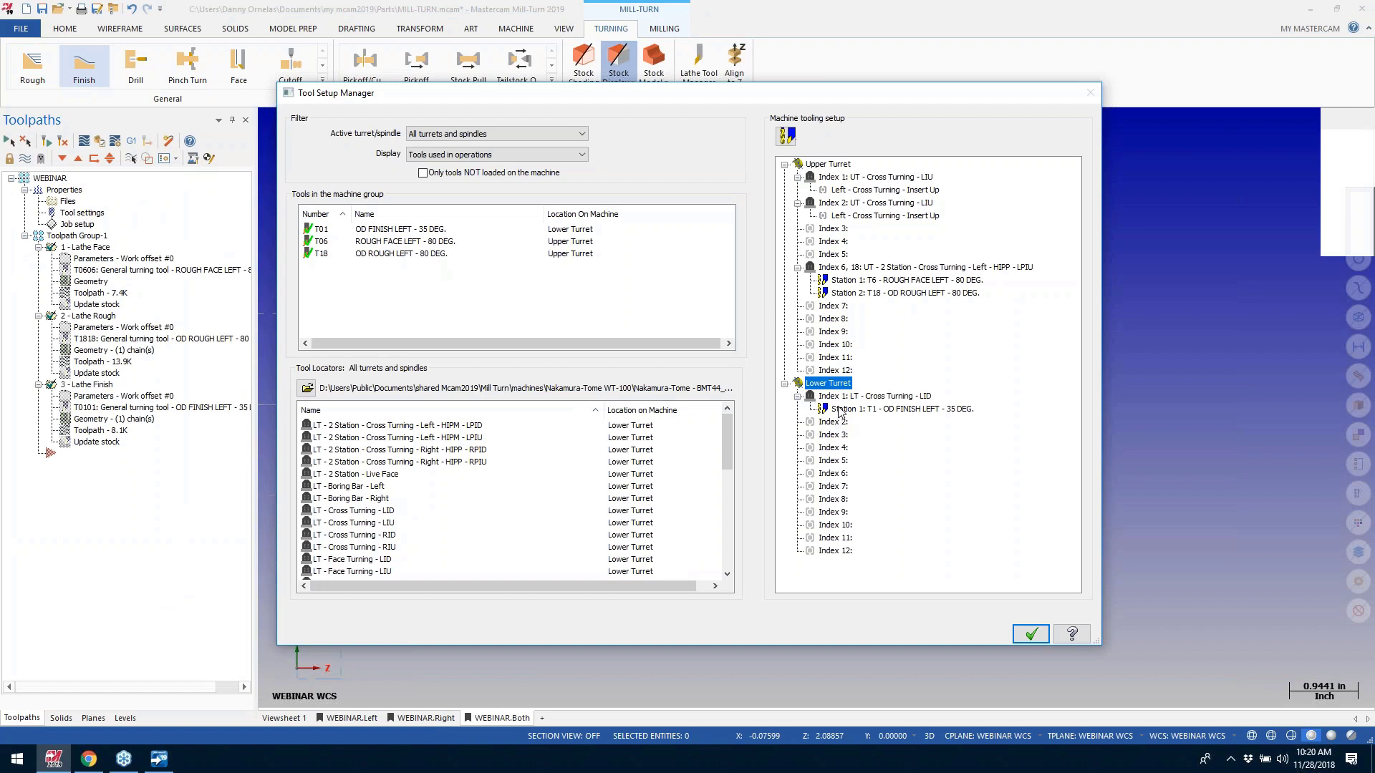
Step: Move the OD FINISH LEFT - 35 DEG. tool -1.25 in within its lower turret locator and accept the tool setup
right_click(839, 409)
click(907, 432)
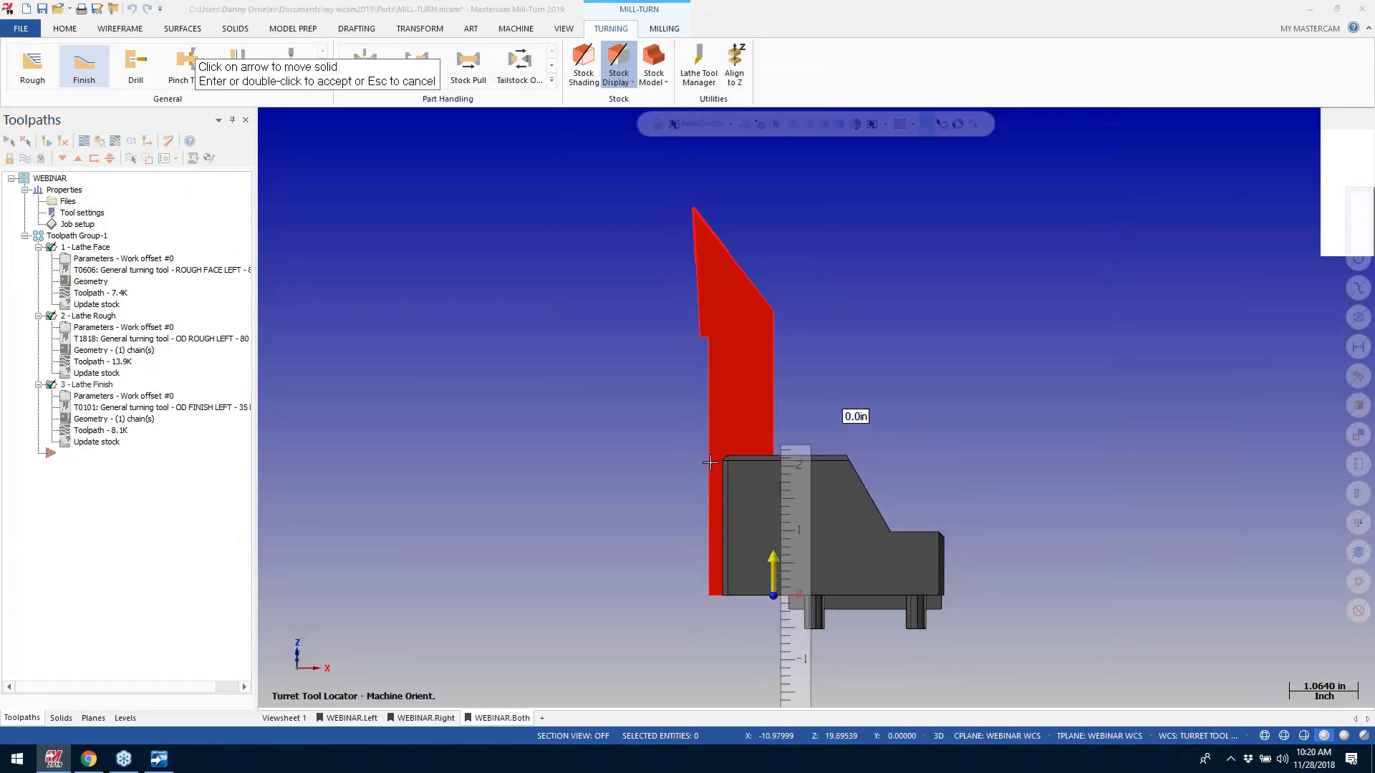
scroll(710, 463, down, 3)
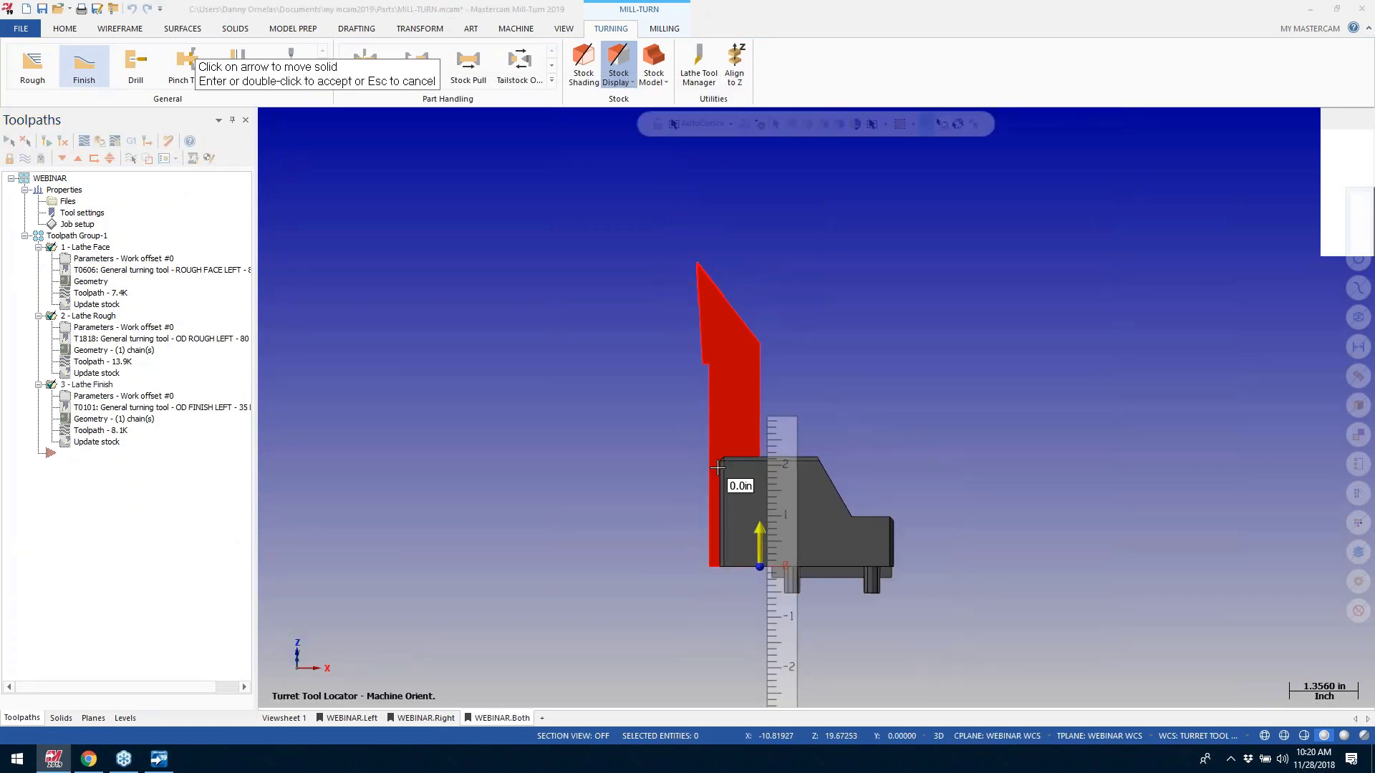
click(757, 560)
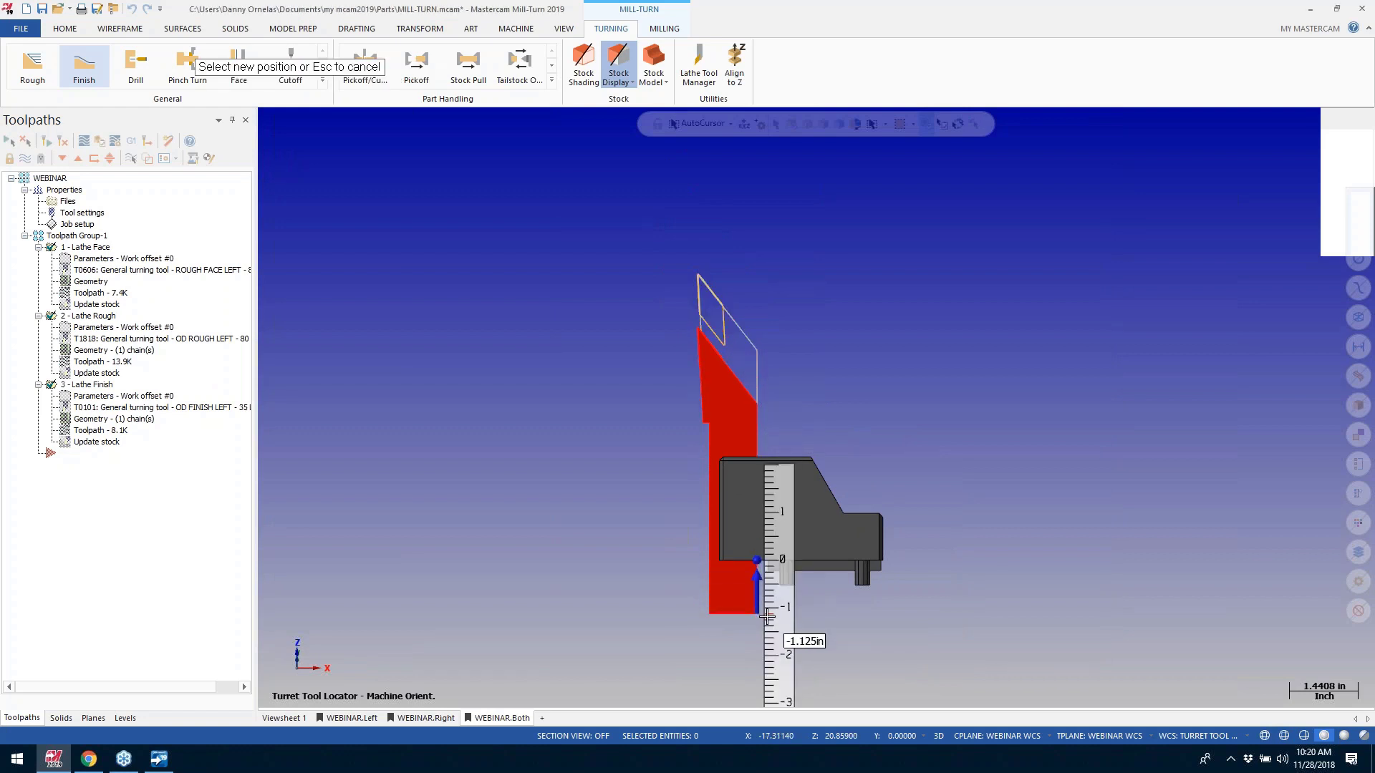
text(-)
text(1.25)
key(Return)
key(Return)
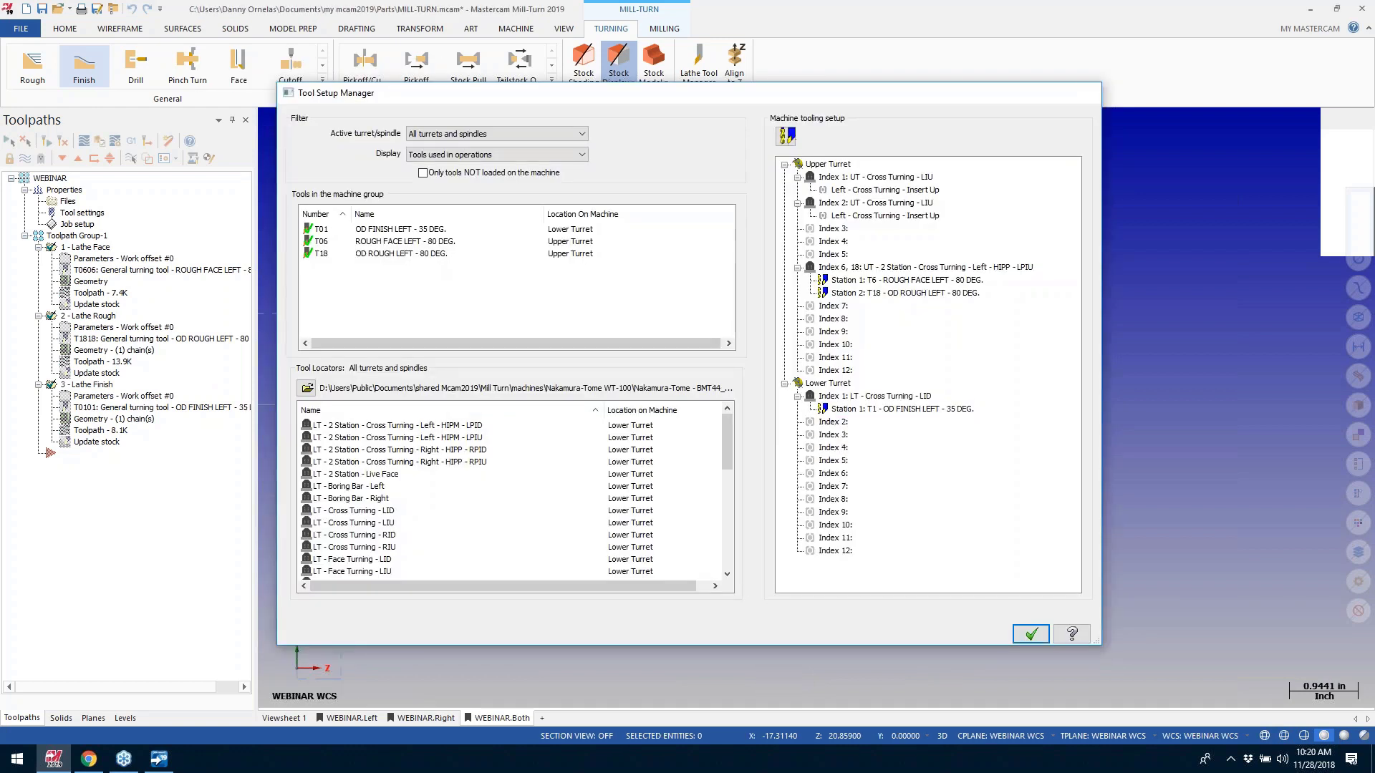
click(1029, 635)
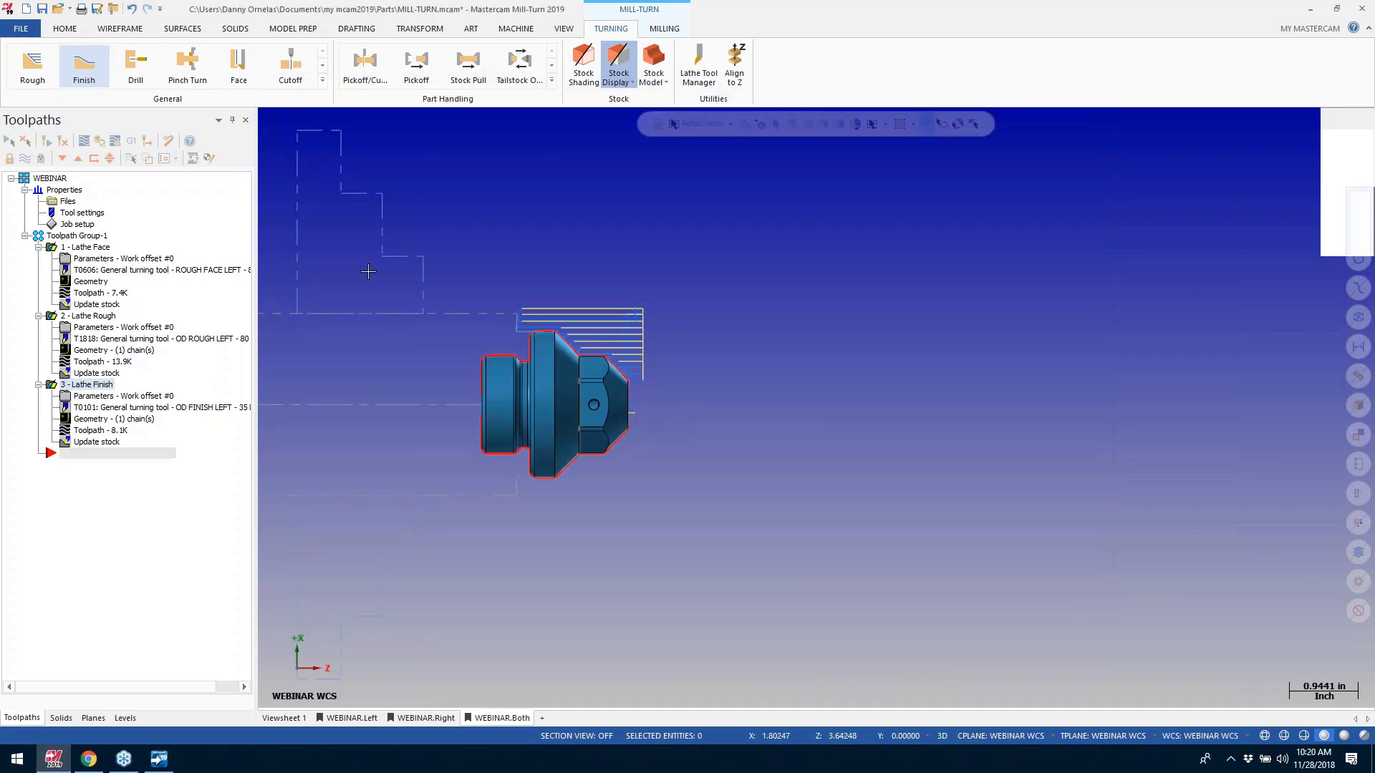
Step: Start a 2D Contour milling toolpath and chain the outline of the flat with the cross hole on the part's front section
mouse_move(501, 230)
middle_down()
mouse_move(574, 237)
mouse_move(702, 316)
mouse_move(685, 328)
middle_up()
scroll(684, 298, up, 2)
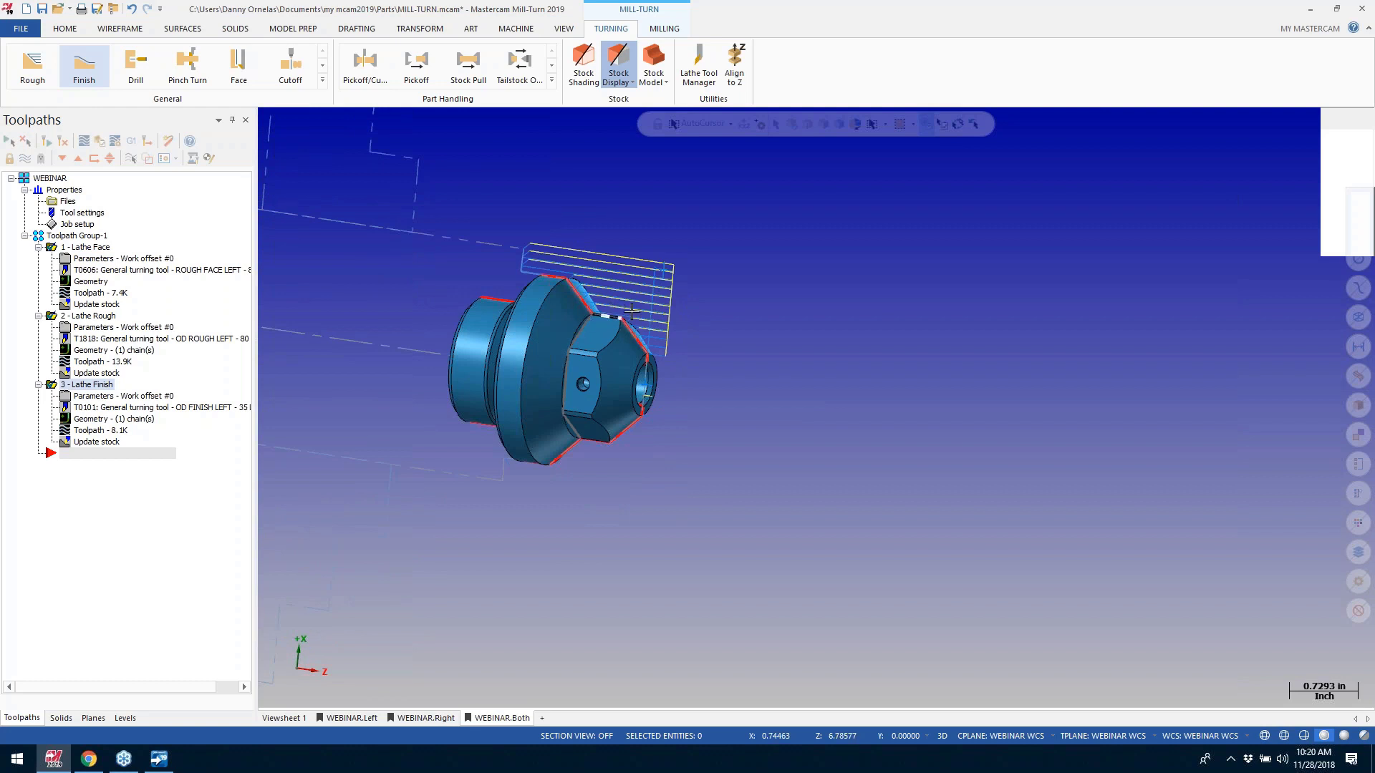
click(664, 29)
click(42, 61)
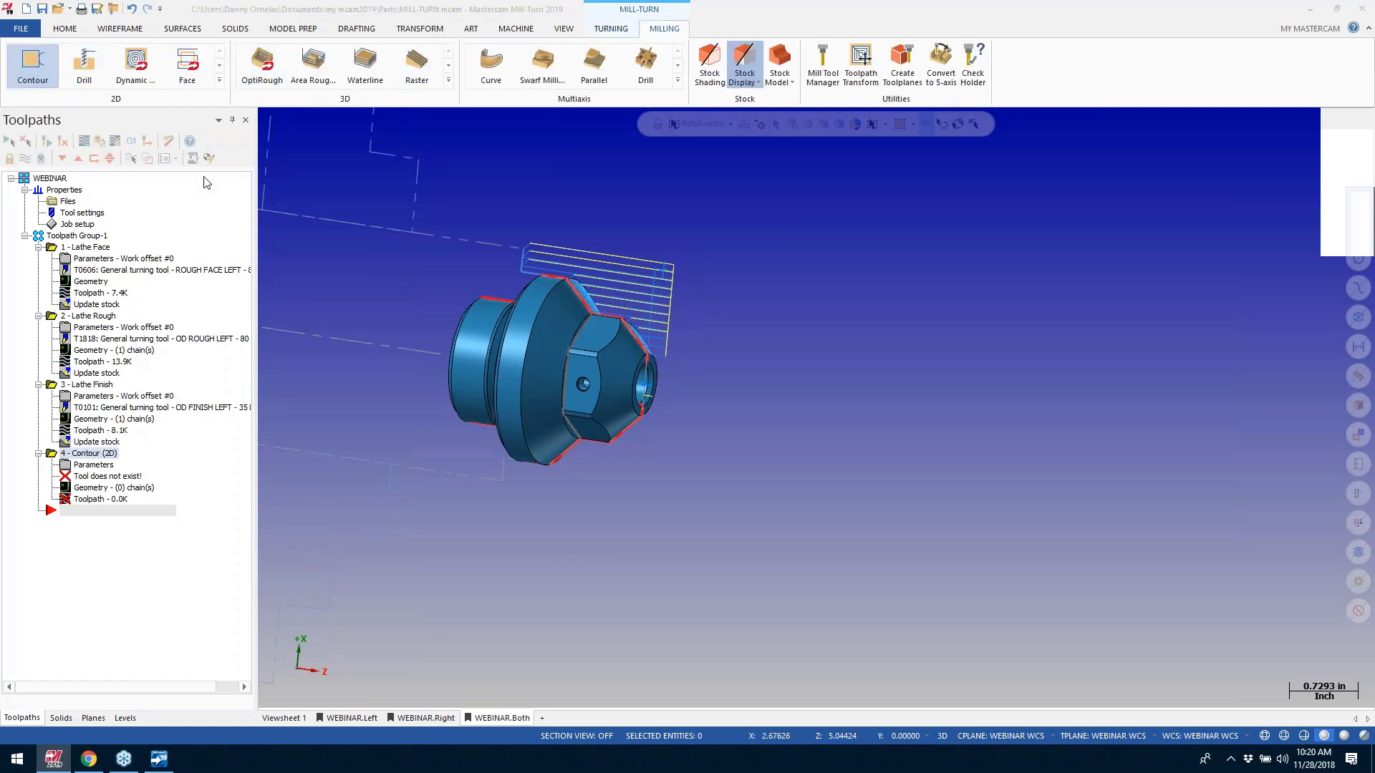
click(576, 340)
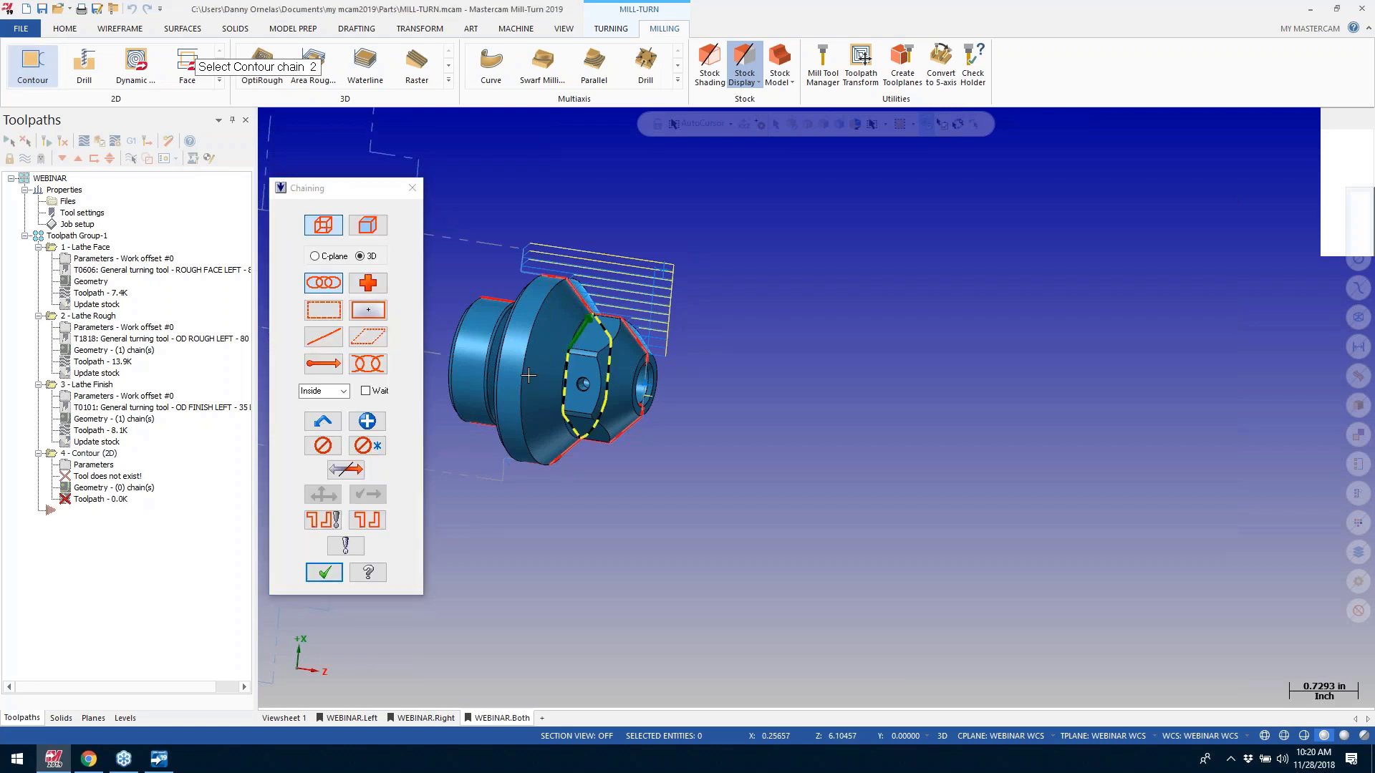
click(324, 574)
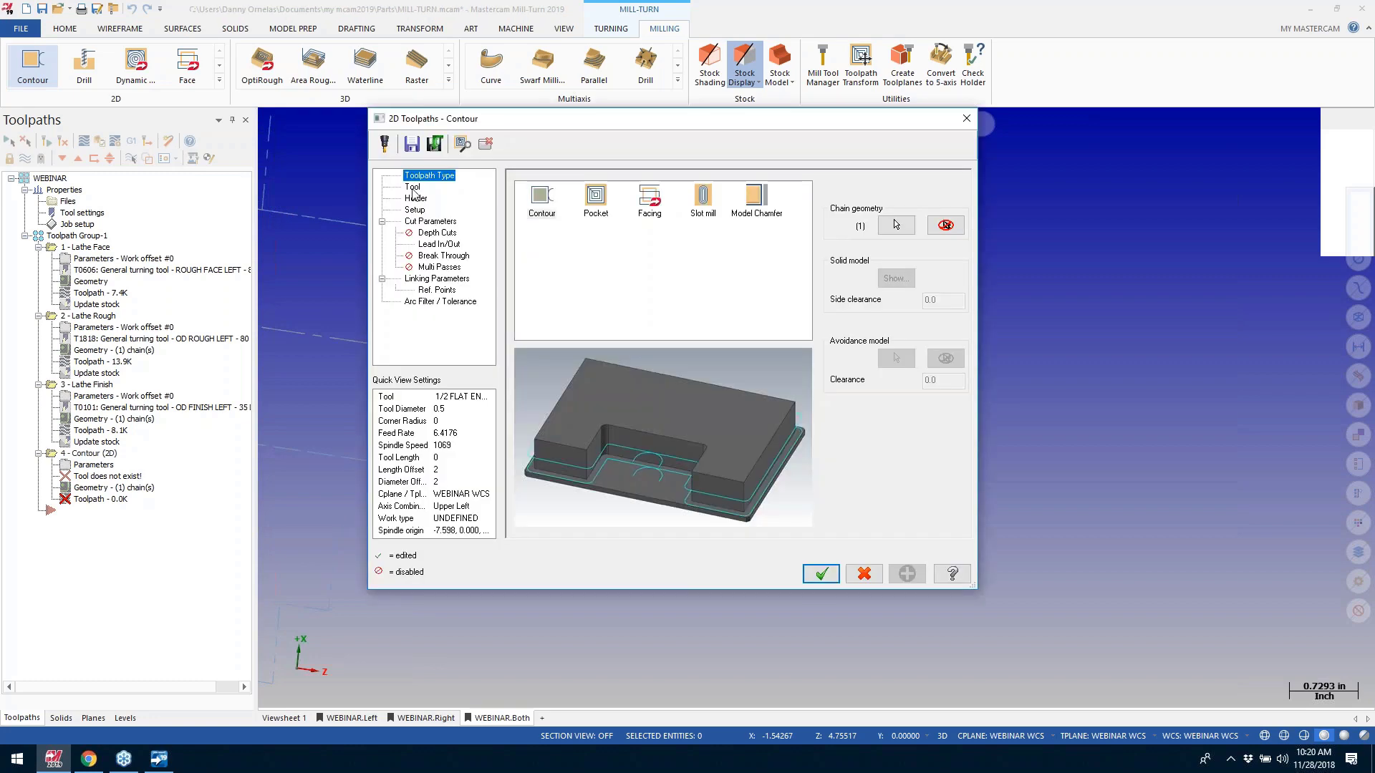
Step: Choose the 3/8 FLAT ENDMILL from the tool library for the contour toolpath
click(411, 186)
click(556, 410)
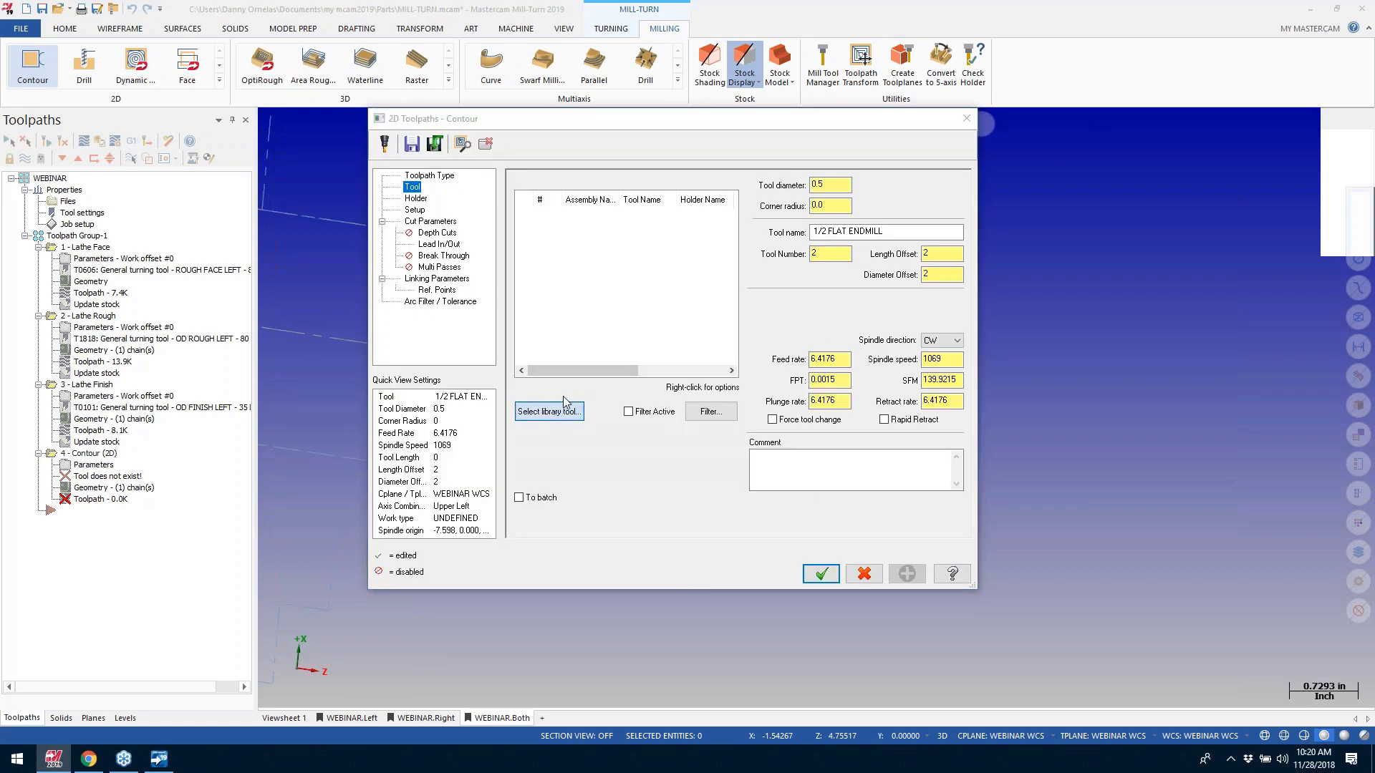
click(460, 312)
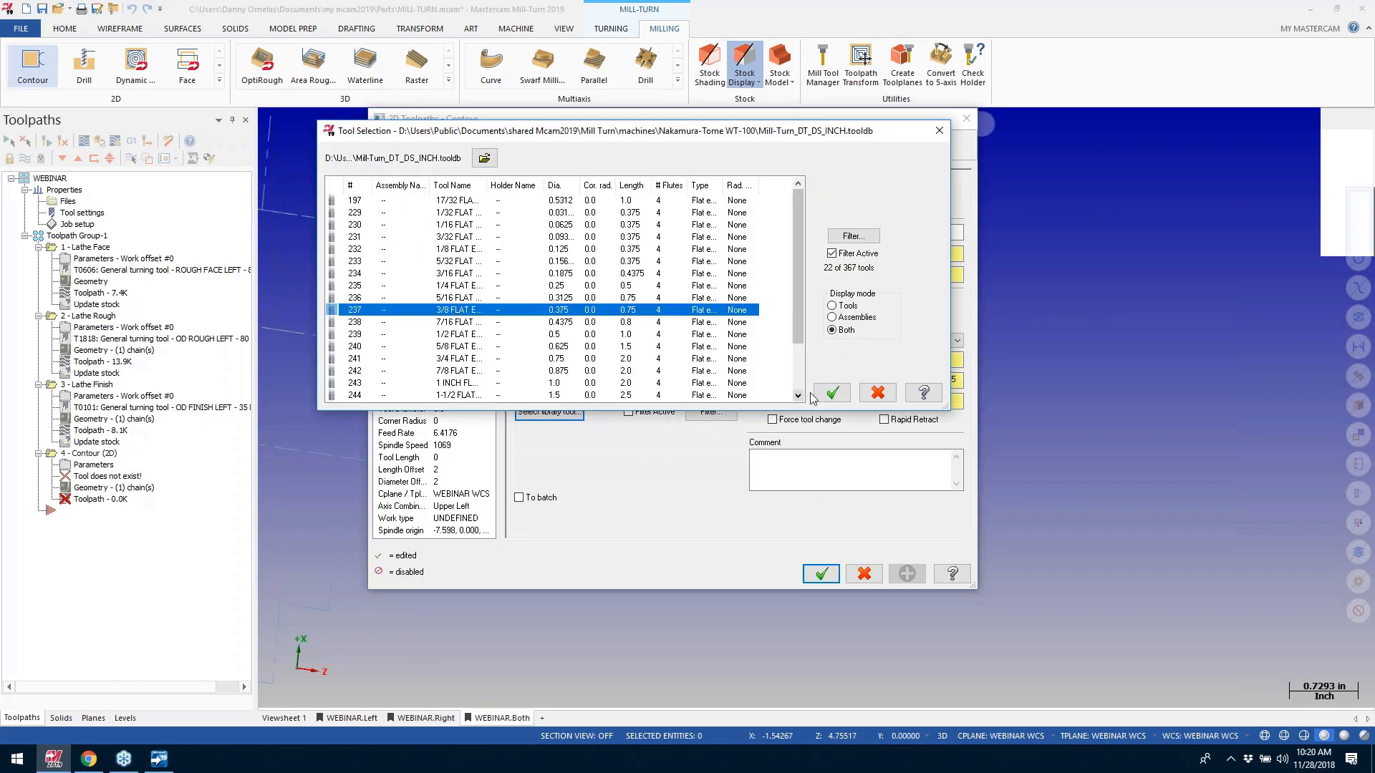
click(831, 392)
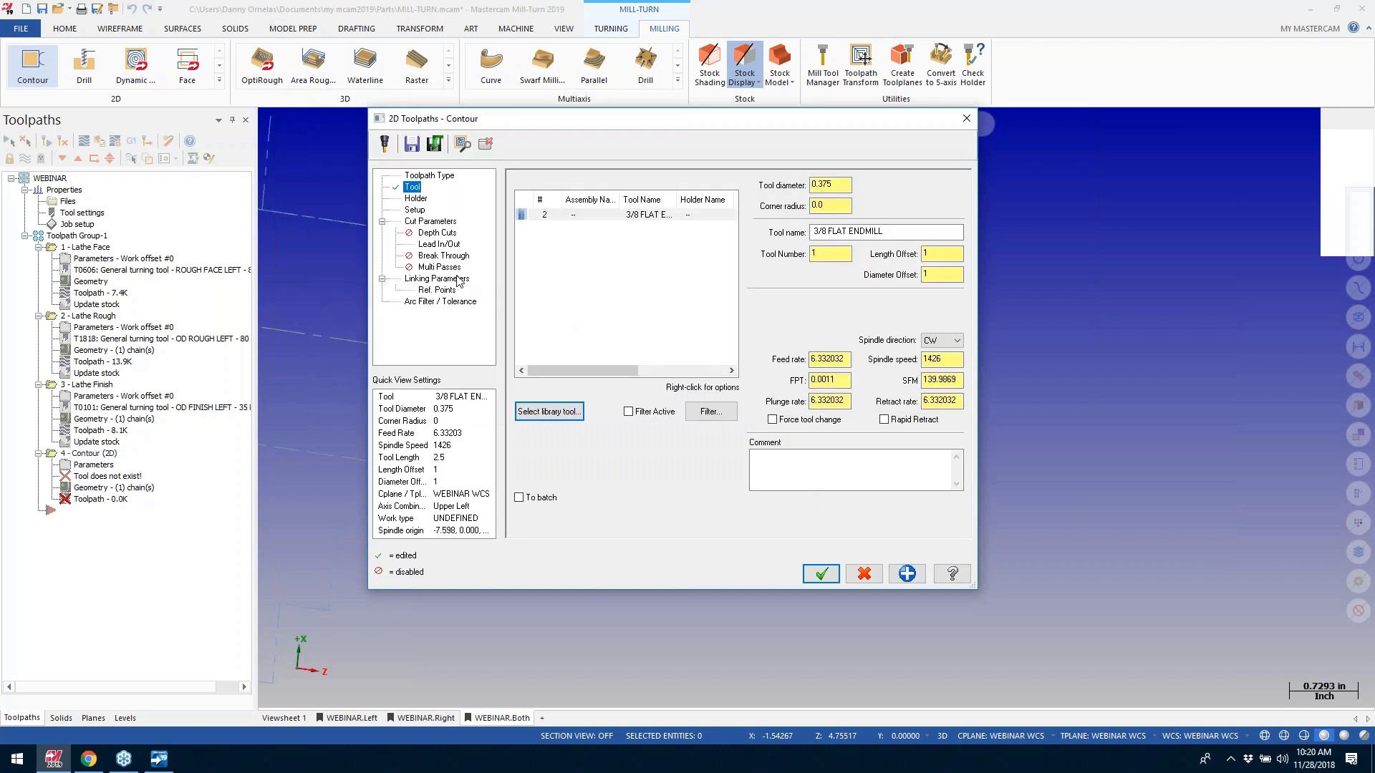
Step: Set the contour to Y-Axis Face milling with the Upper Left axis combination and the WEBINAR.Face Mill.Left 1 toolplane
click(413, 209)
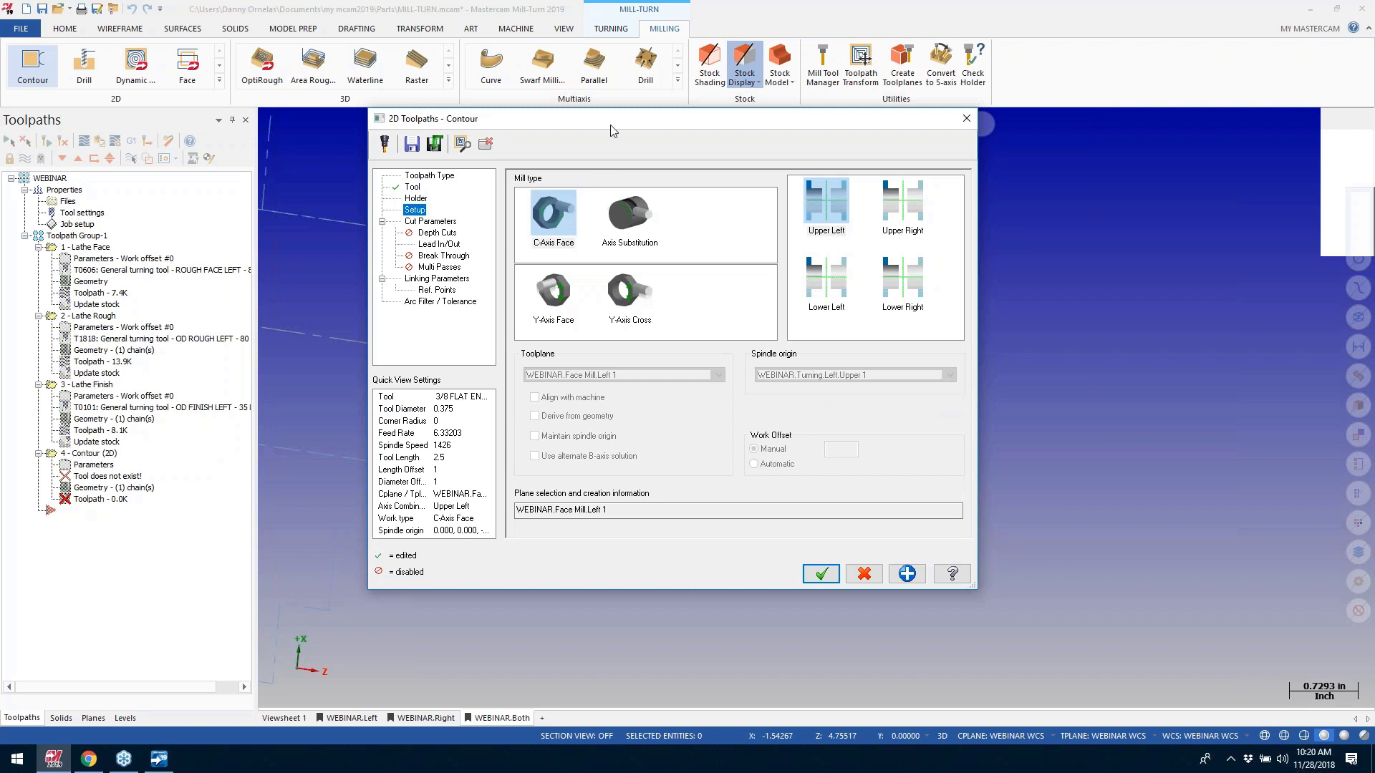
drag(614, 131, 621, 181)
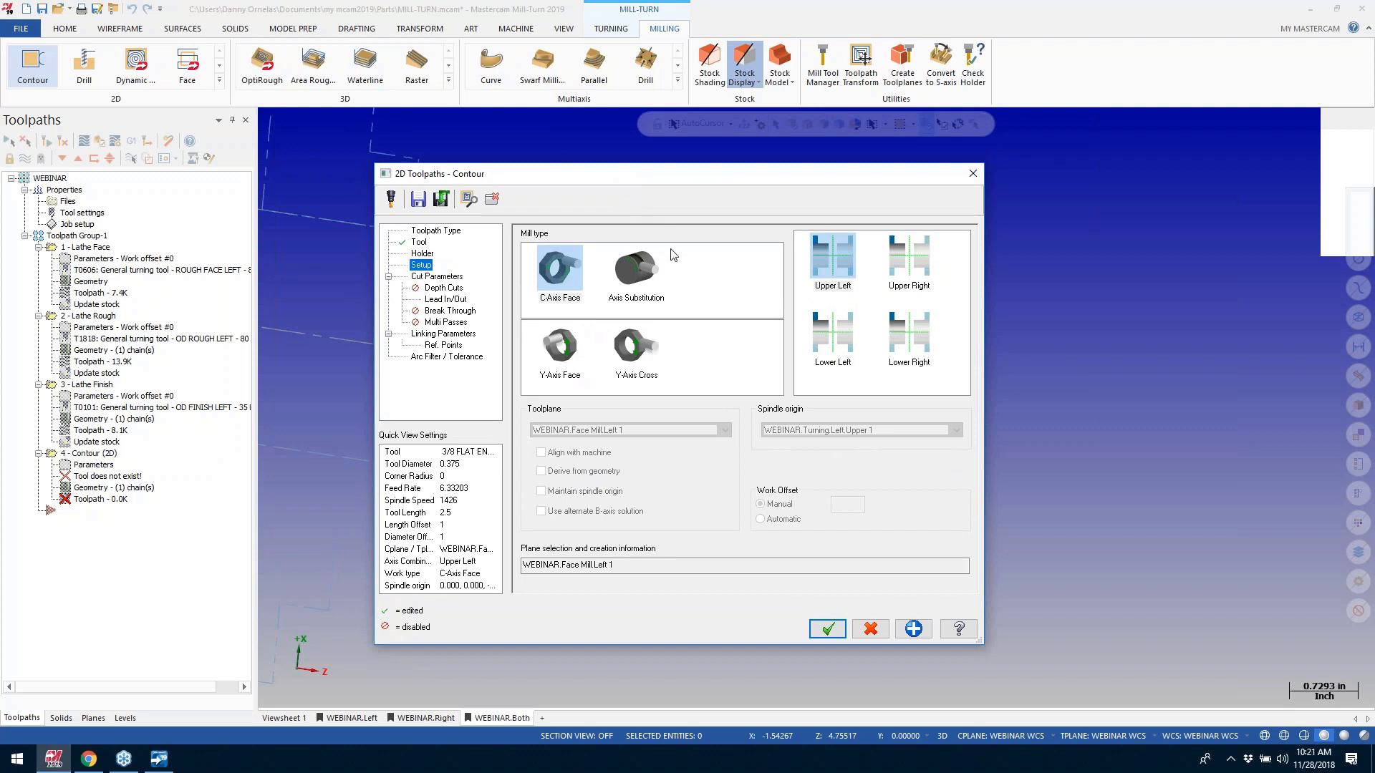
click(823, 341)
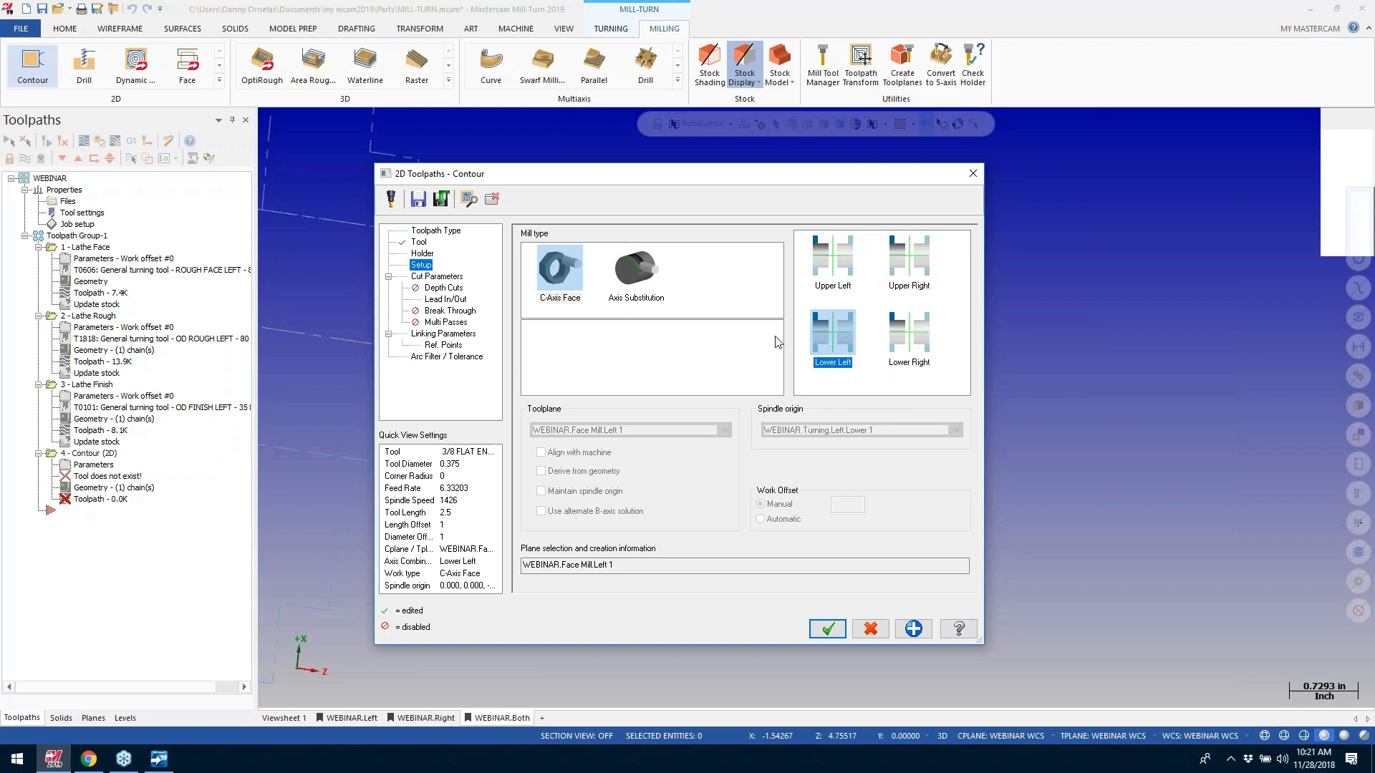
click(823, 267)
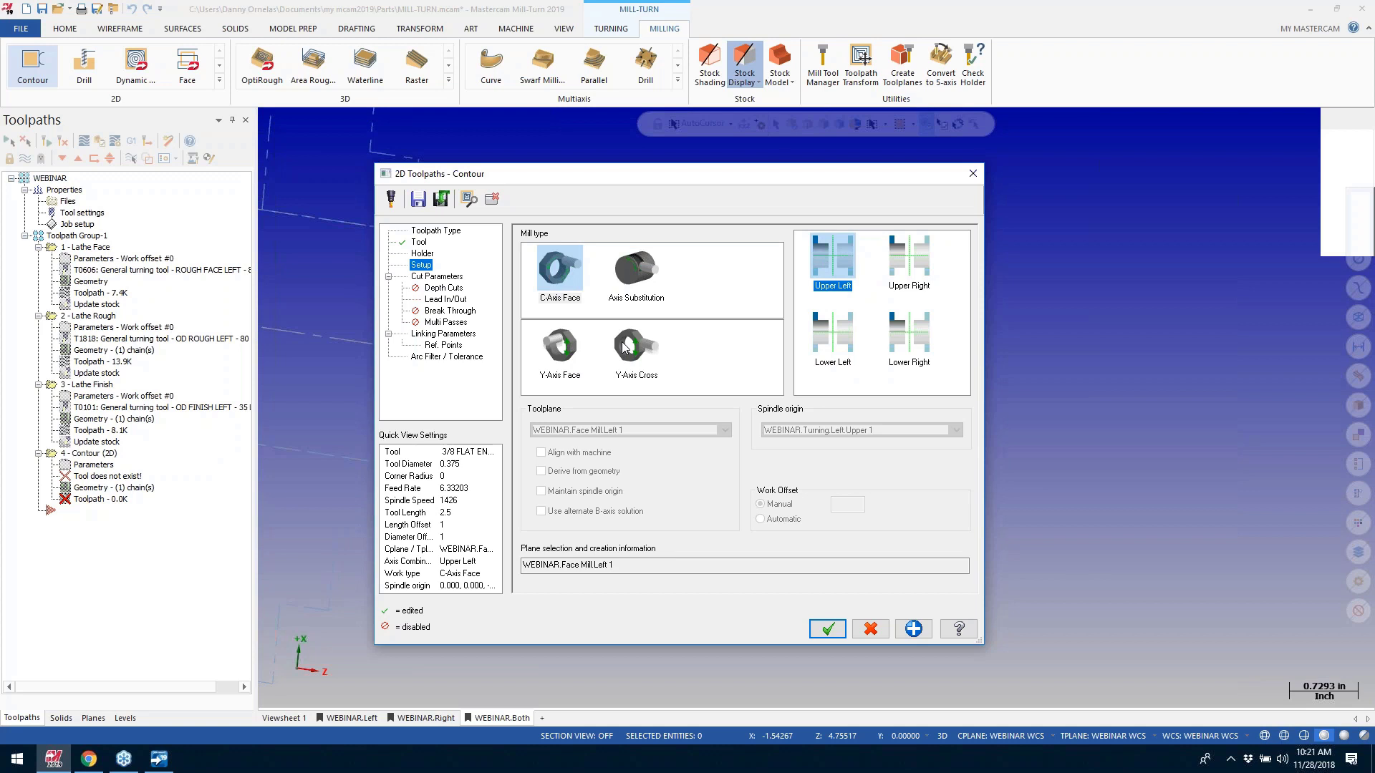
click(571, 346)
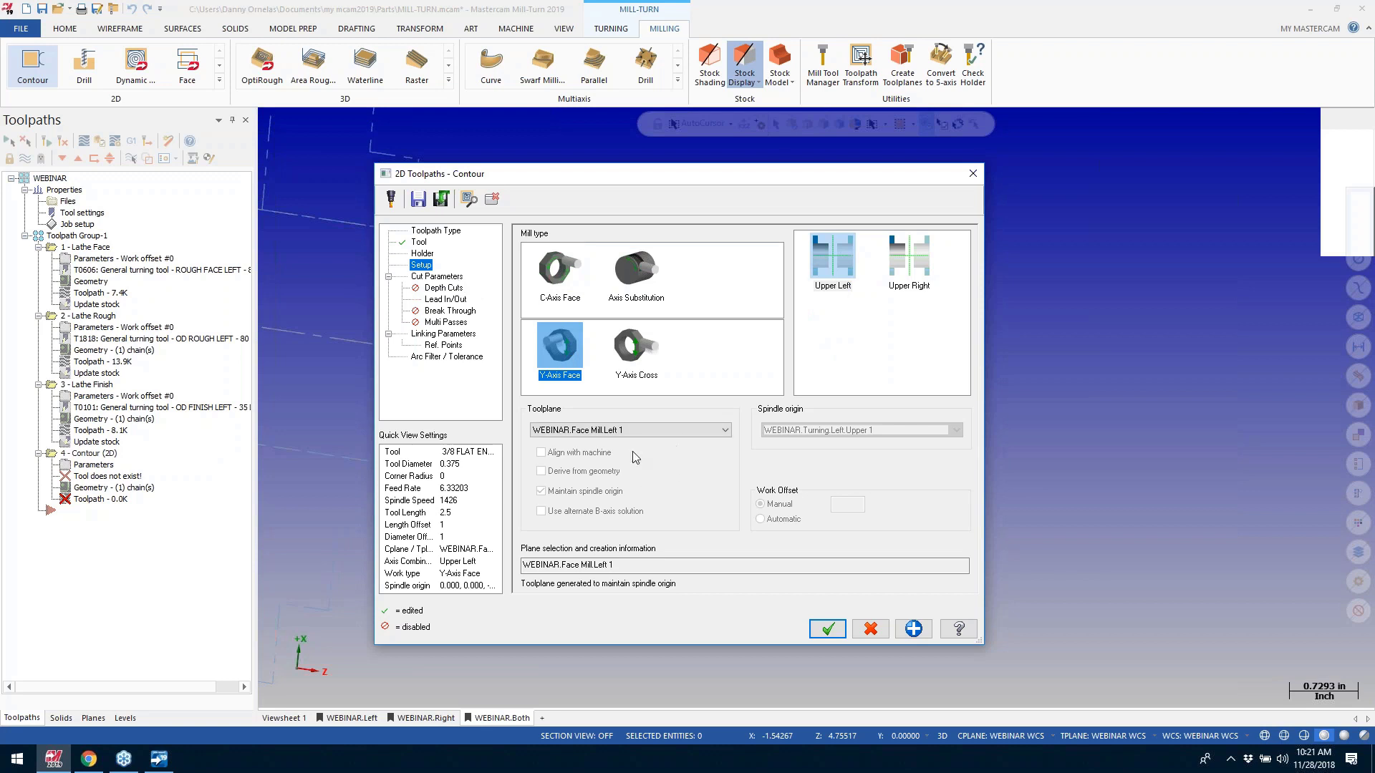
click(725, 430)
click(726, 430)
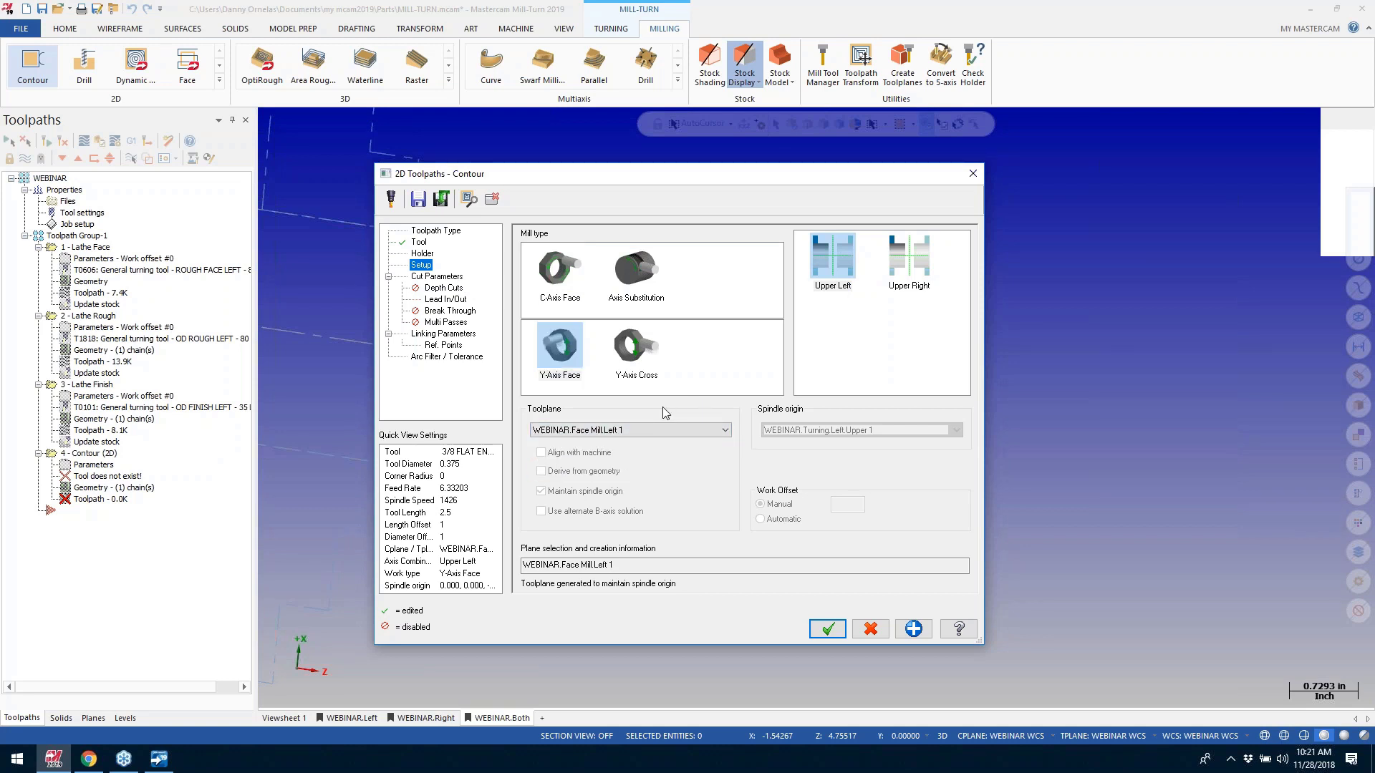
Step: Make the cutting depth absolute and set it to -0.666667 by picking the rear corner of the flat with the cross hole
click(447, 277)
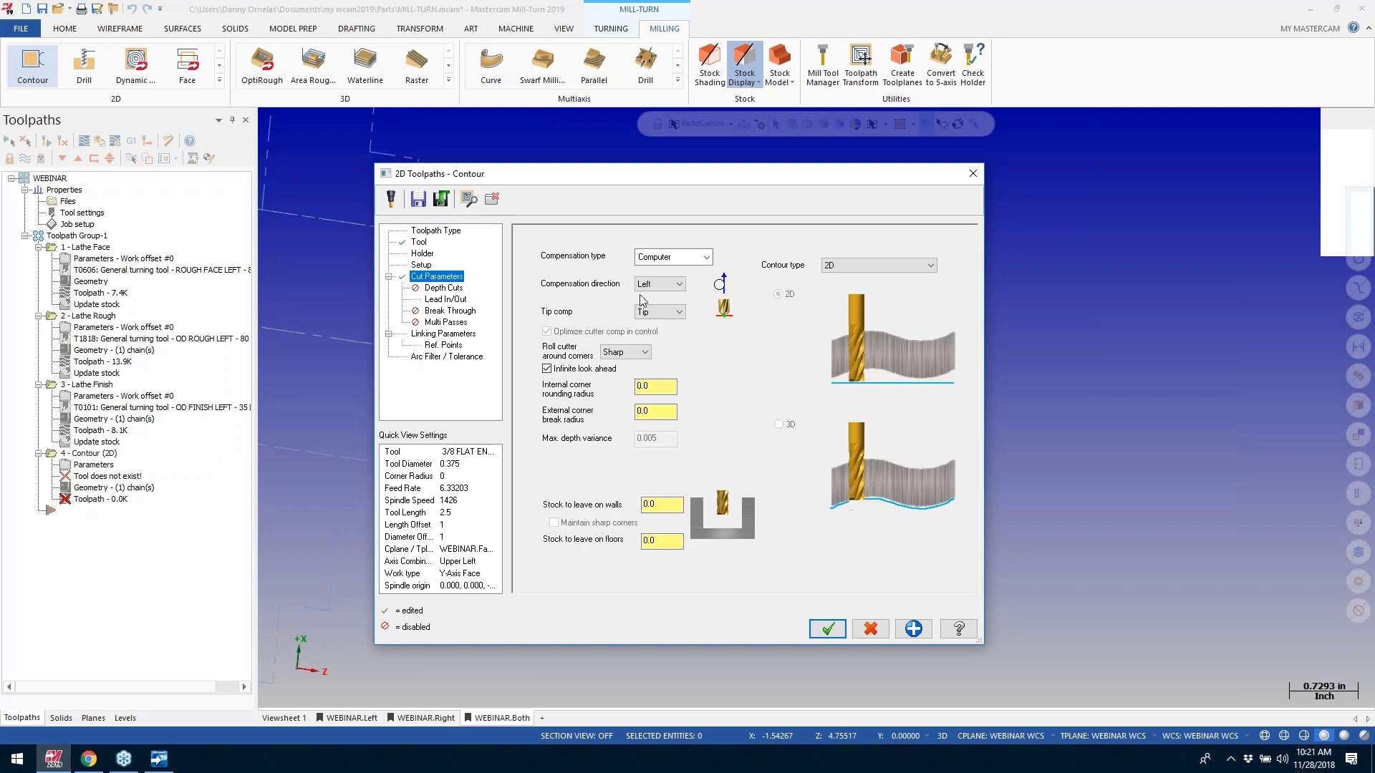
click(444, 334)
click(797, 520)
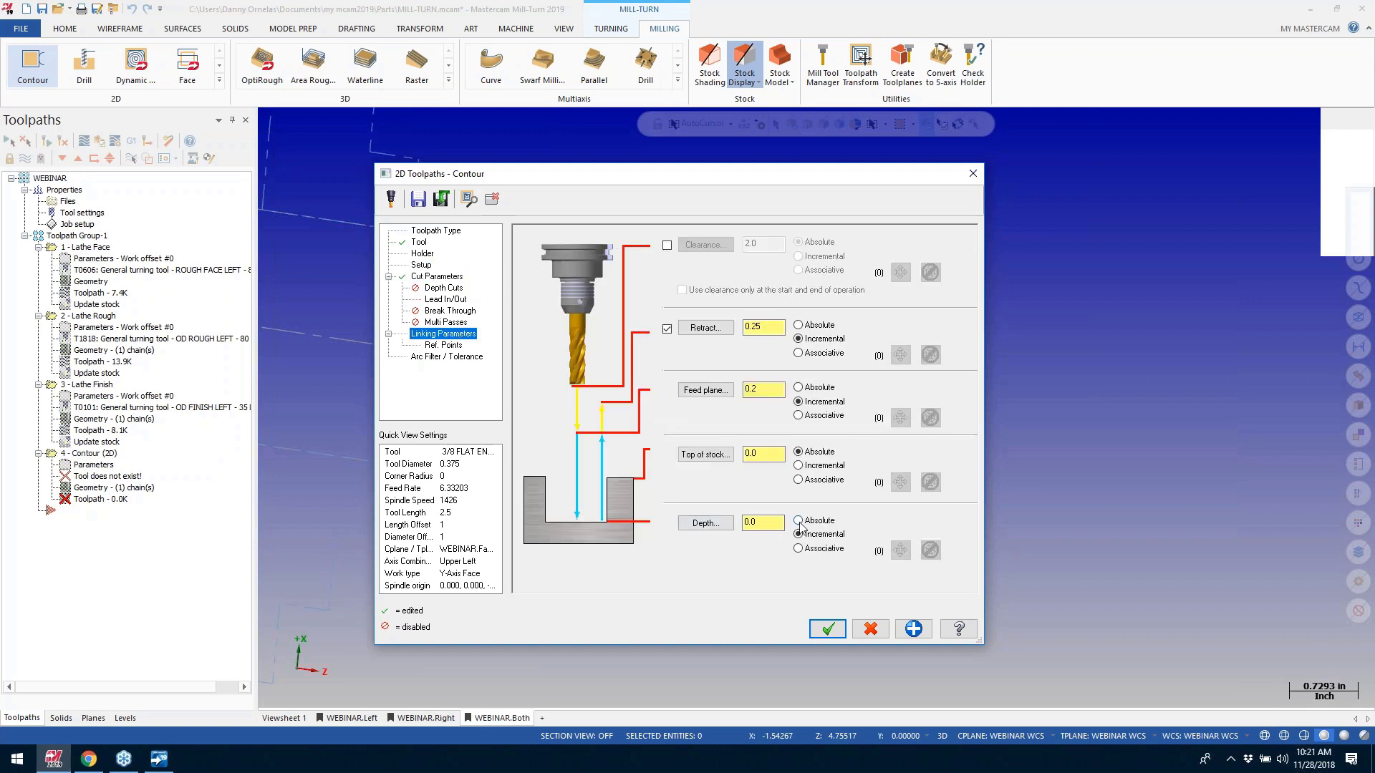
click(706, 523)
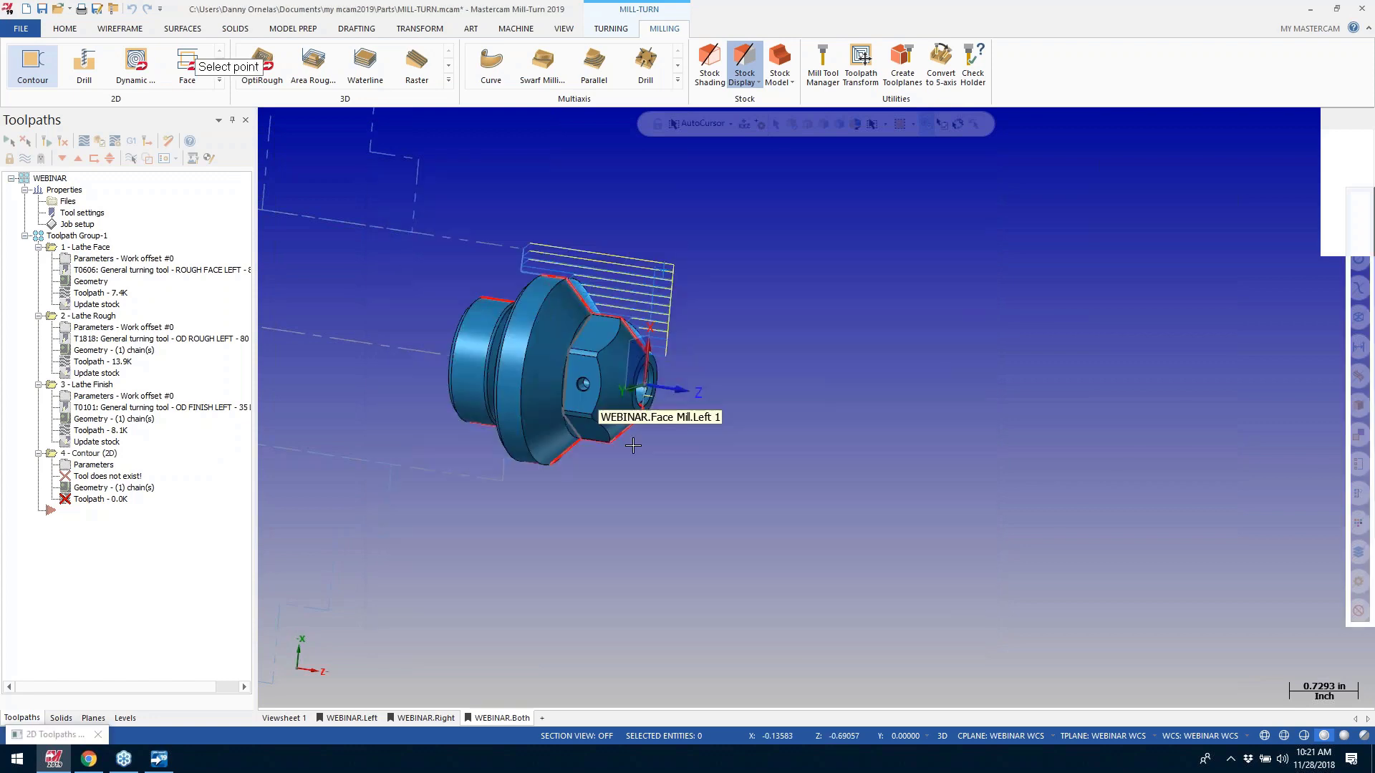
scroll(555, 408, up, 8)
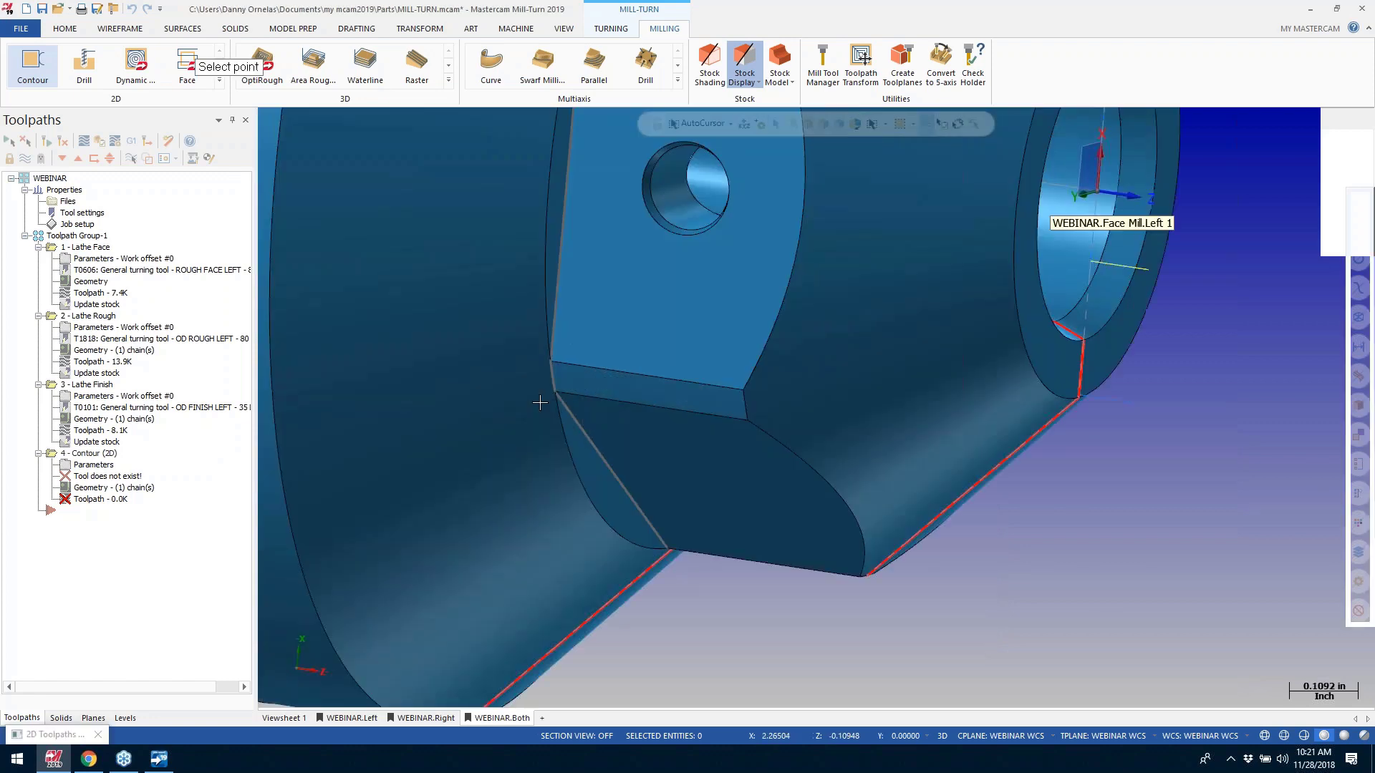
click(557, 369)
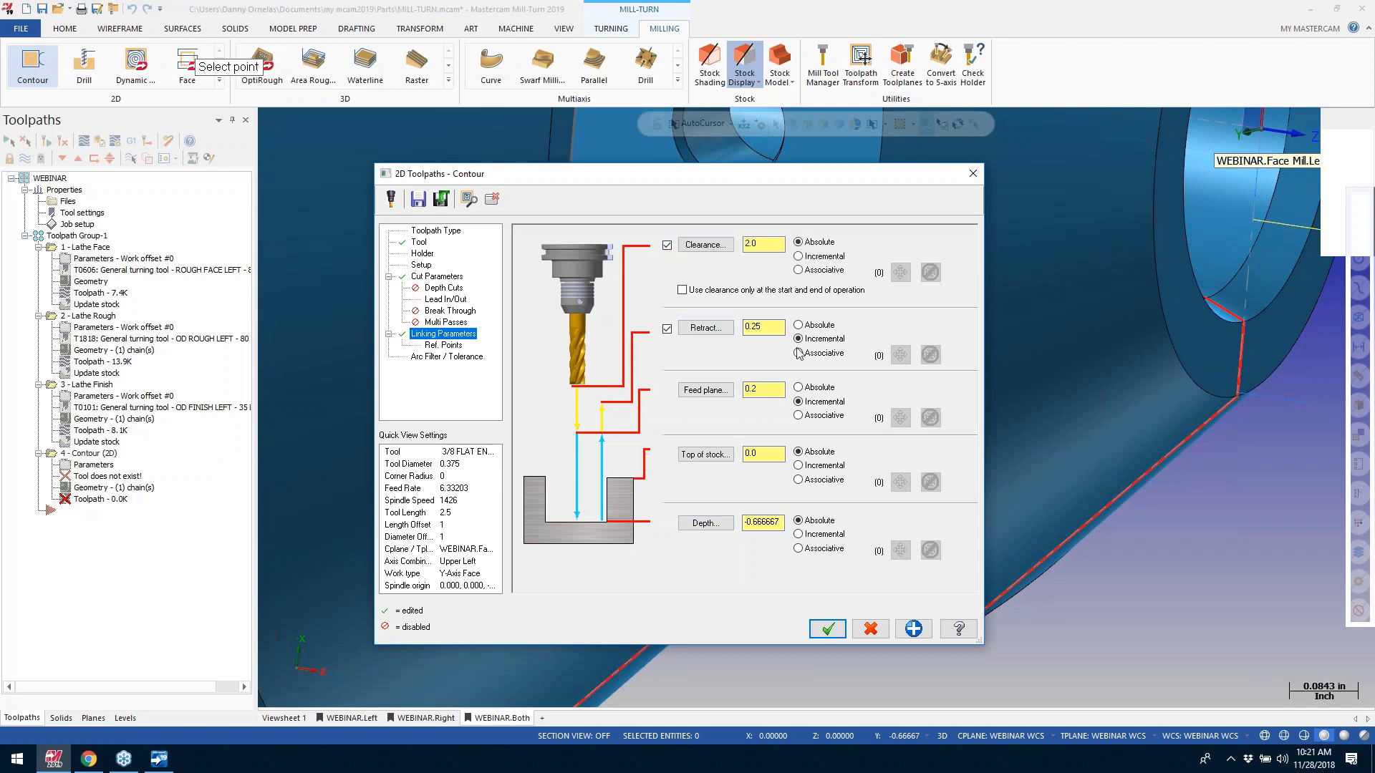
Step: Switch the retract and feed plane to absolute and set clearance, retract and feed plane to 0.1
click(797, 325)
click(798, 387)
click(770, 245)
drag(769, 245, 749, 247)
text(.1)
key(Tab)
key(Tab)
key(Tab)
key(Tab)
text(.1)
key(Tab)
key(Tab)
key(Tab)
text(.1)
key(Tab)
Step: Set the entry line length and arc radius to 50% with a 45-degree sweep, copy them to the exit, and accept the contour toolpath
click(462, 299)
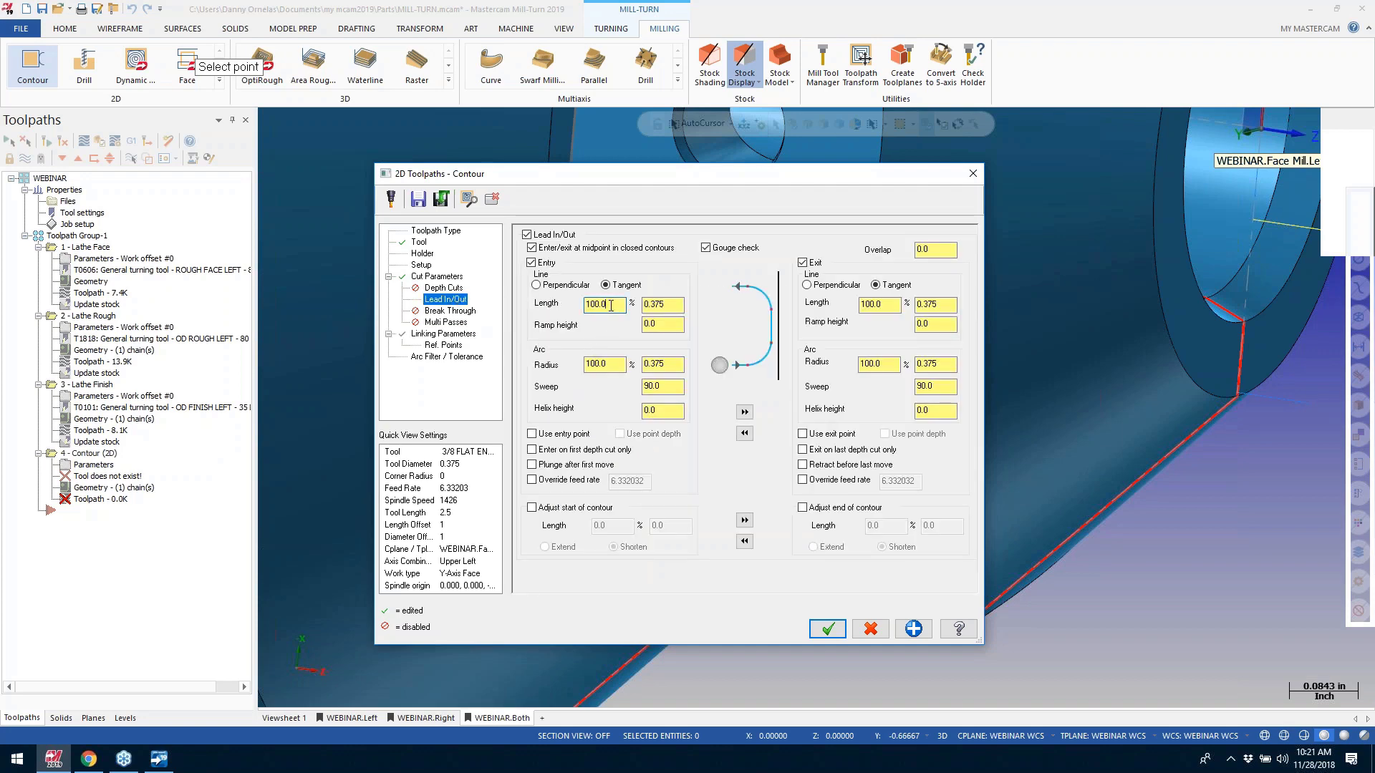
double_click(607, 305)
text(5)
key(Tab)
key(Tab)
text(50)
key(Tab)
key(Tab)
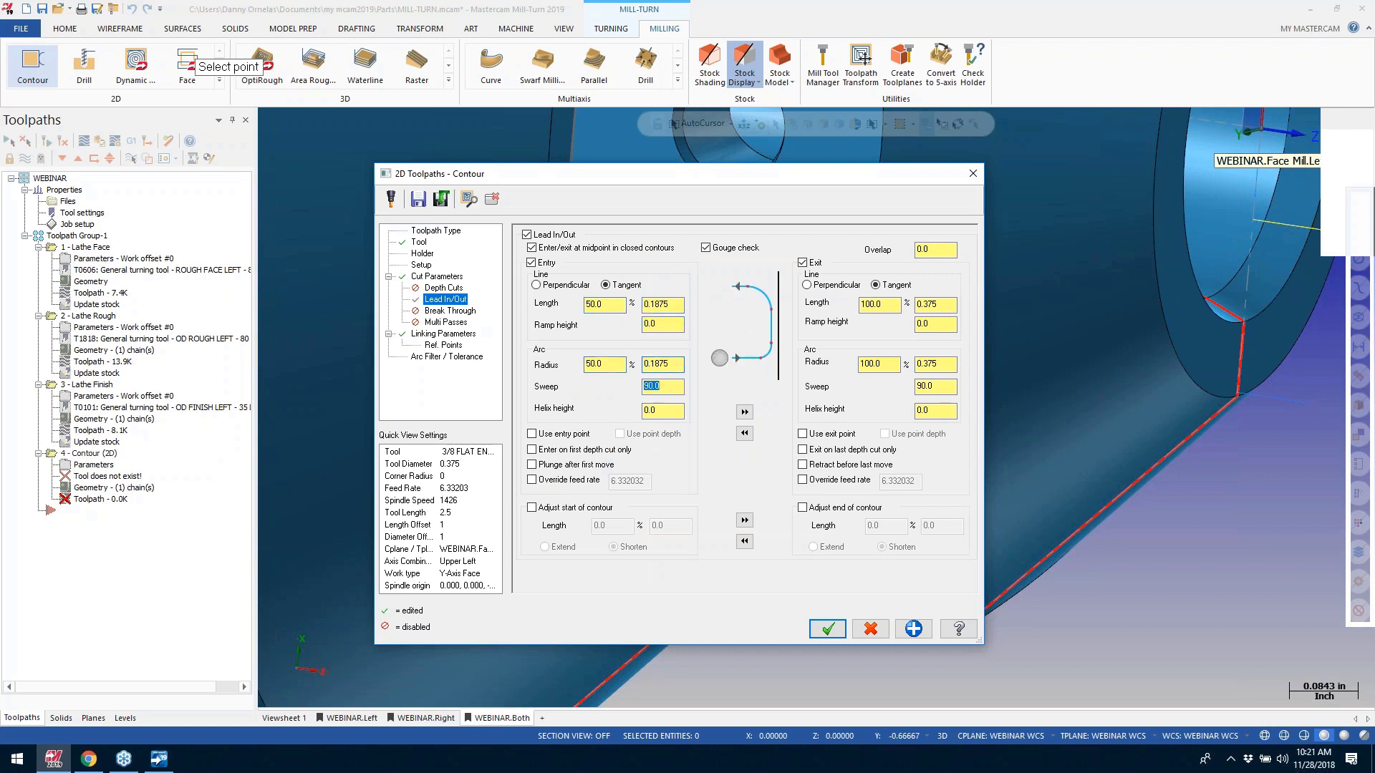
text(45)
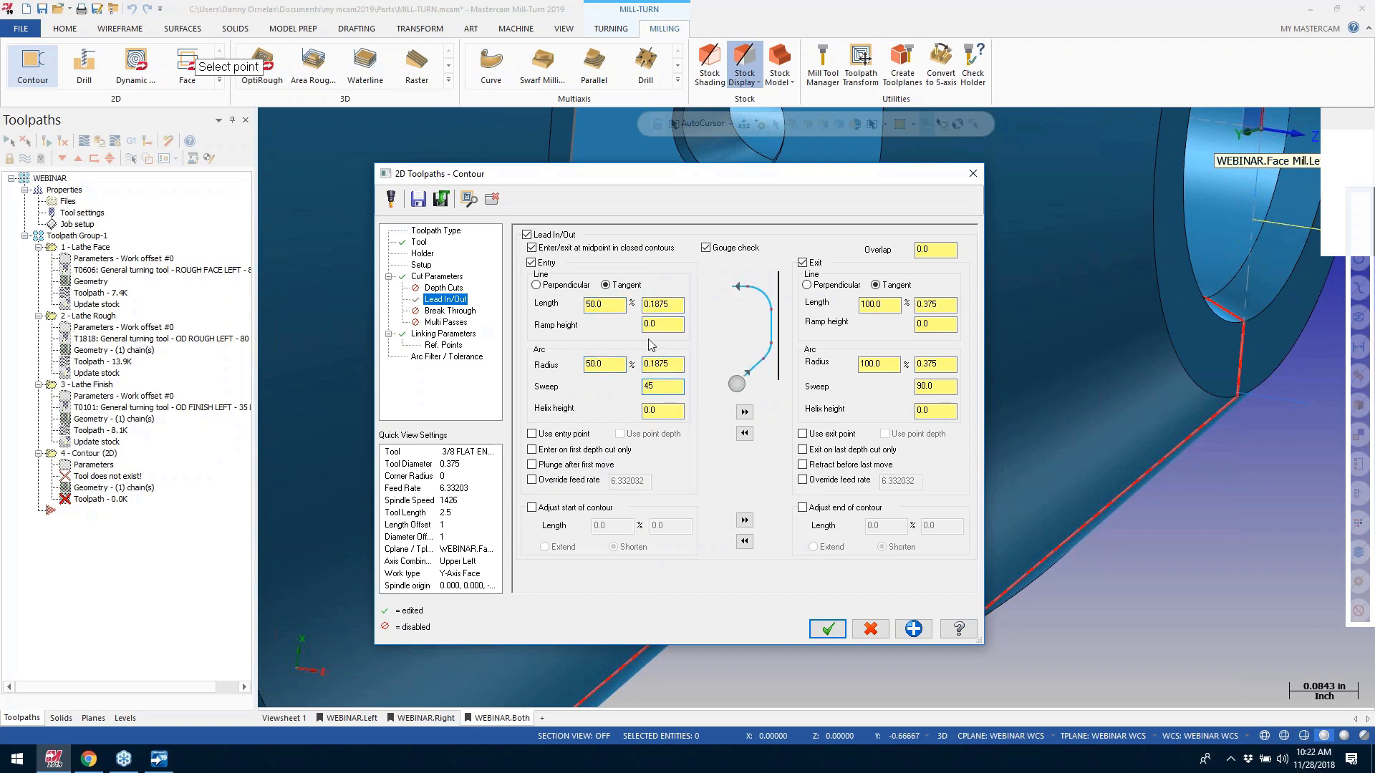
click(744, 411)
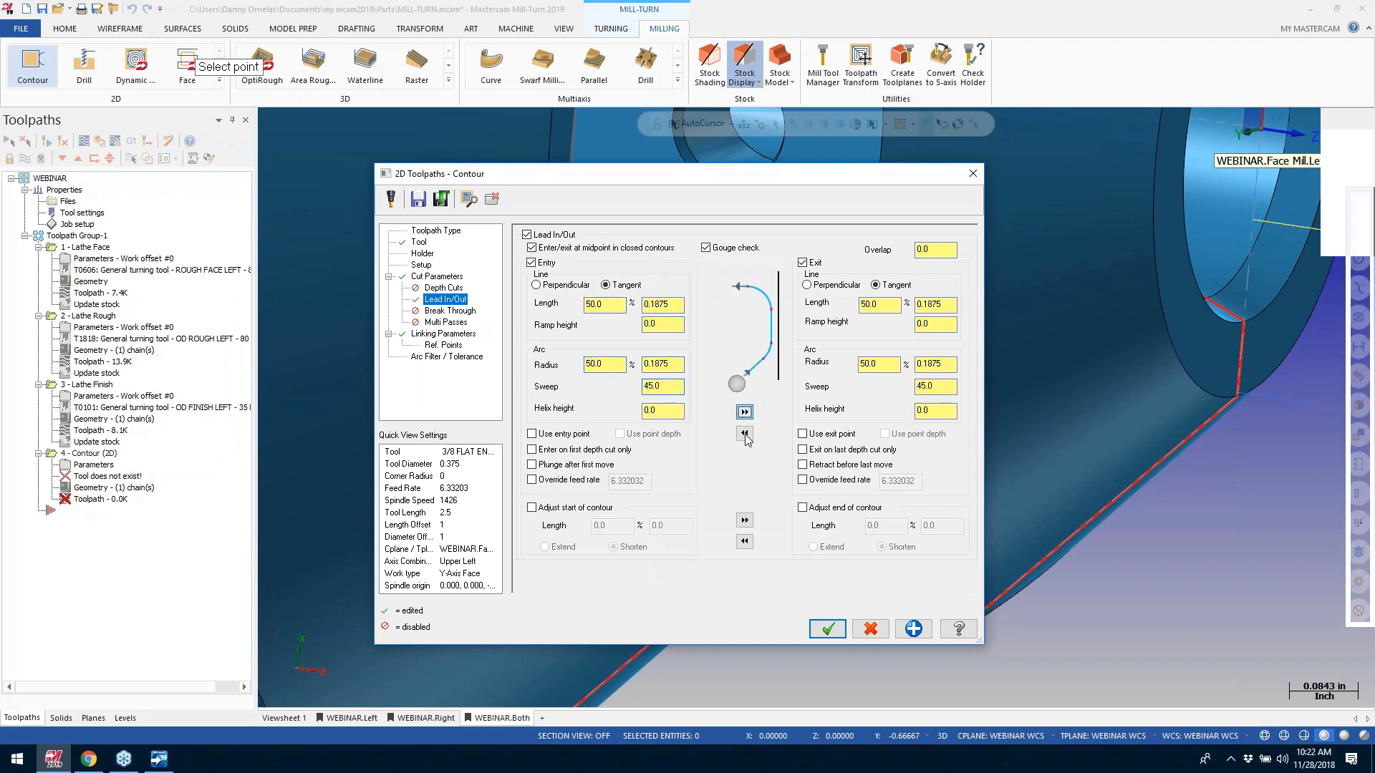
click(826, 628)
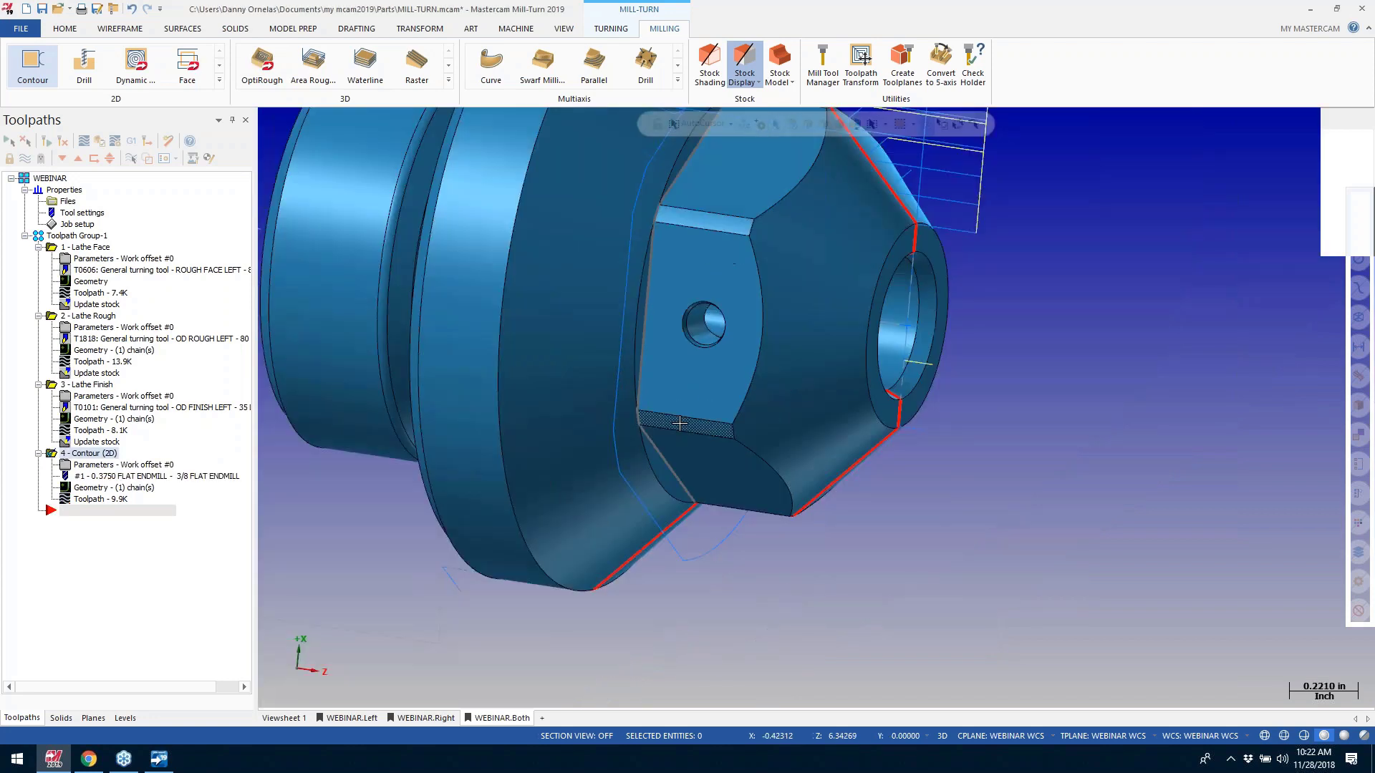
Step: Backplot the 2D Contour operation to check the end mill's motion around the flats, and close the backplot
scroll(679, 423, down, 3)
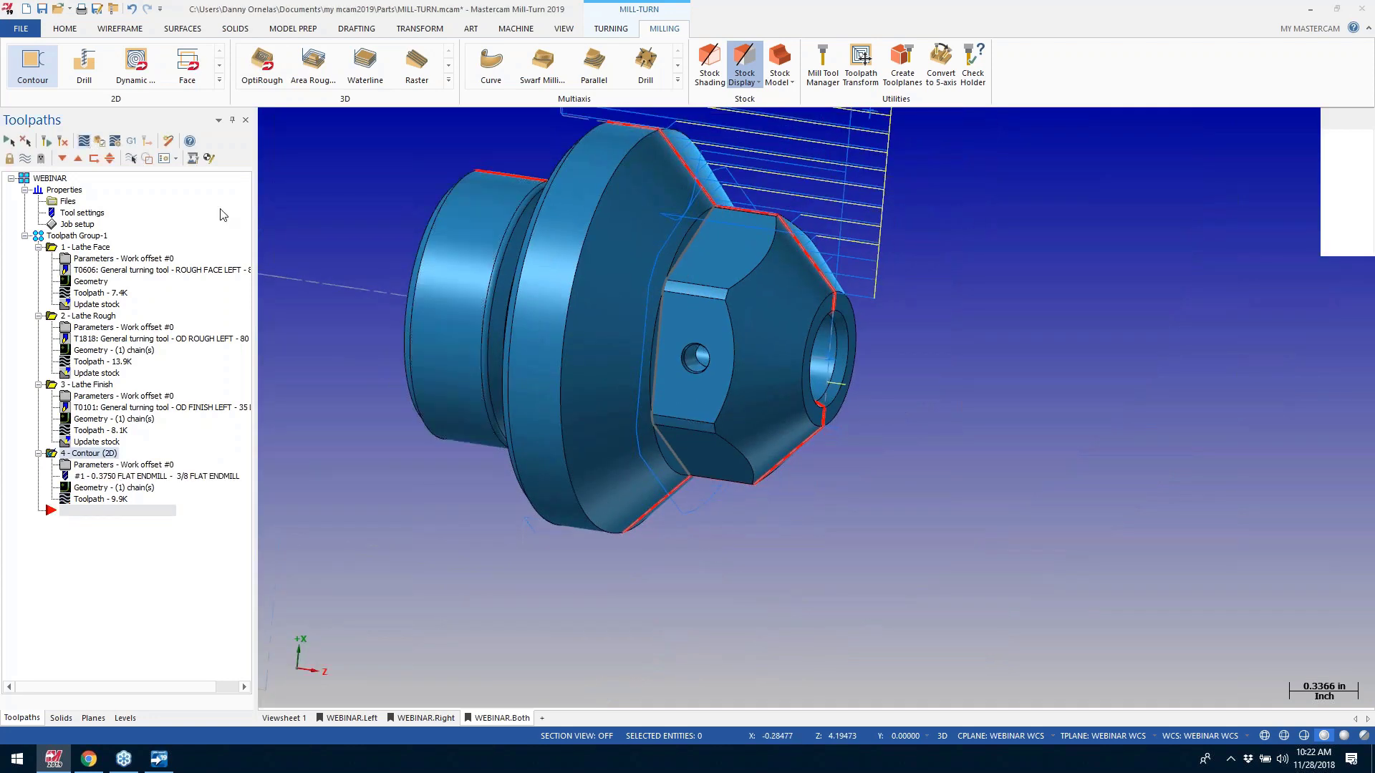
key(alt+b)
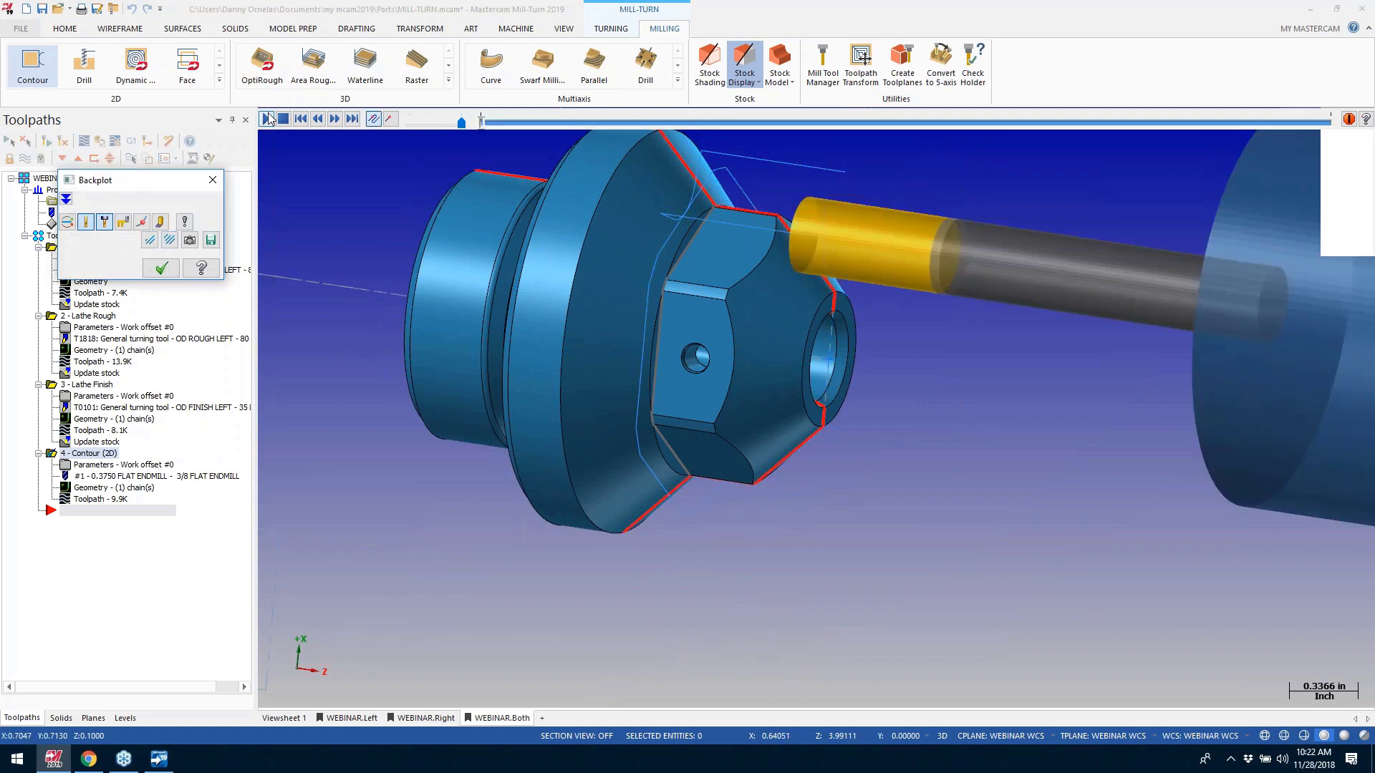
click(267, 118)
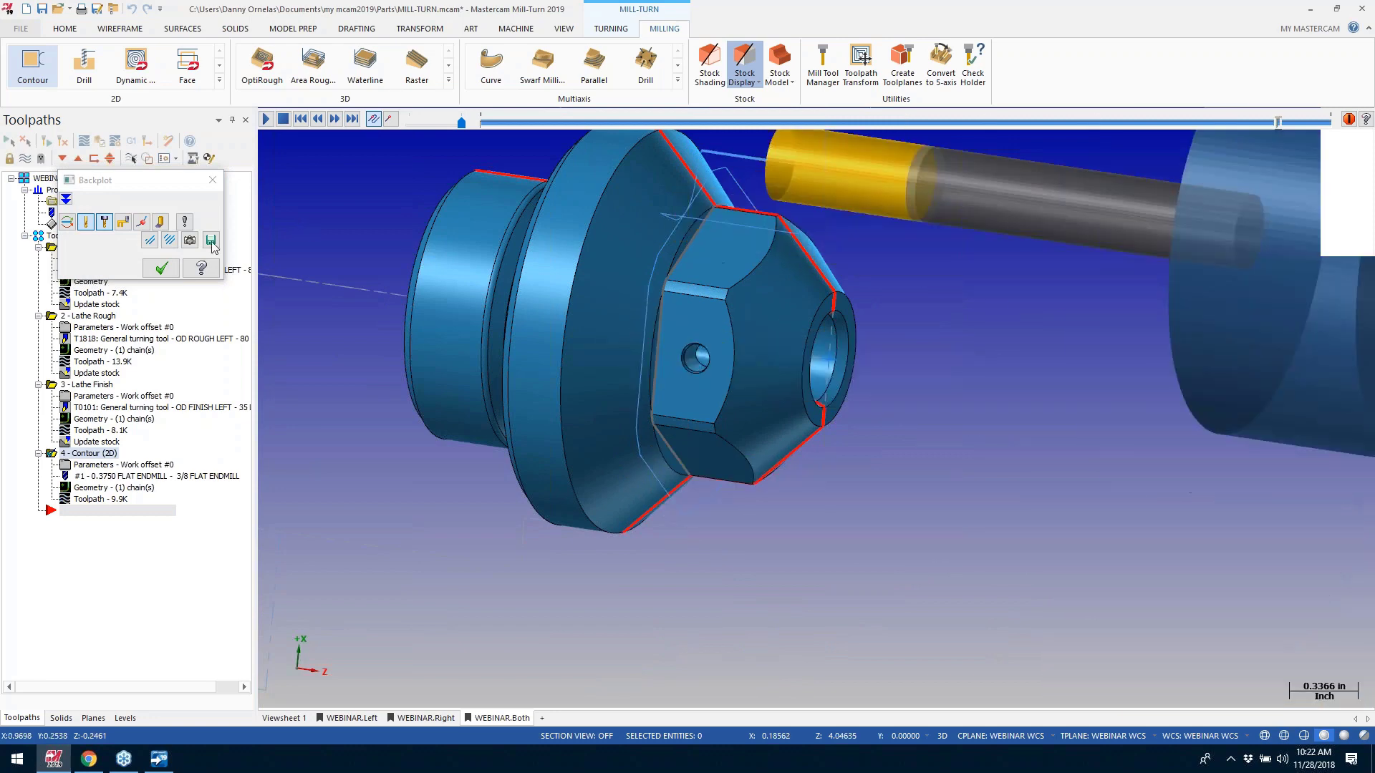
click(162, 269)
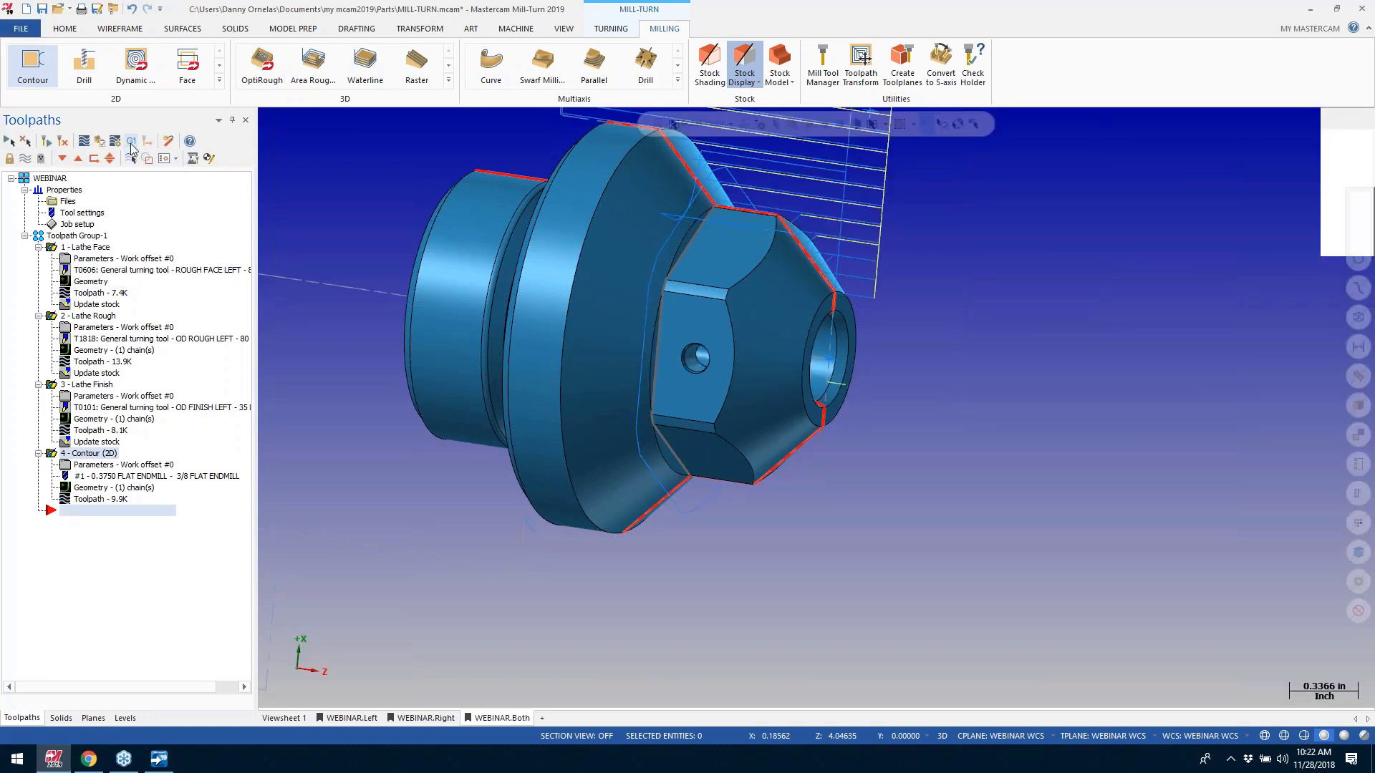
Step: Try to generate the job output, and check the 3/8 FLAT ENDMILL's machine location in the Tool Setup Manager
click(131, 142)
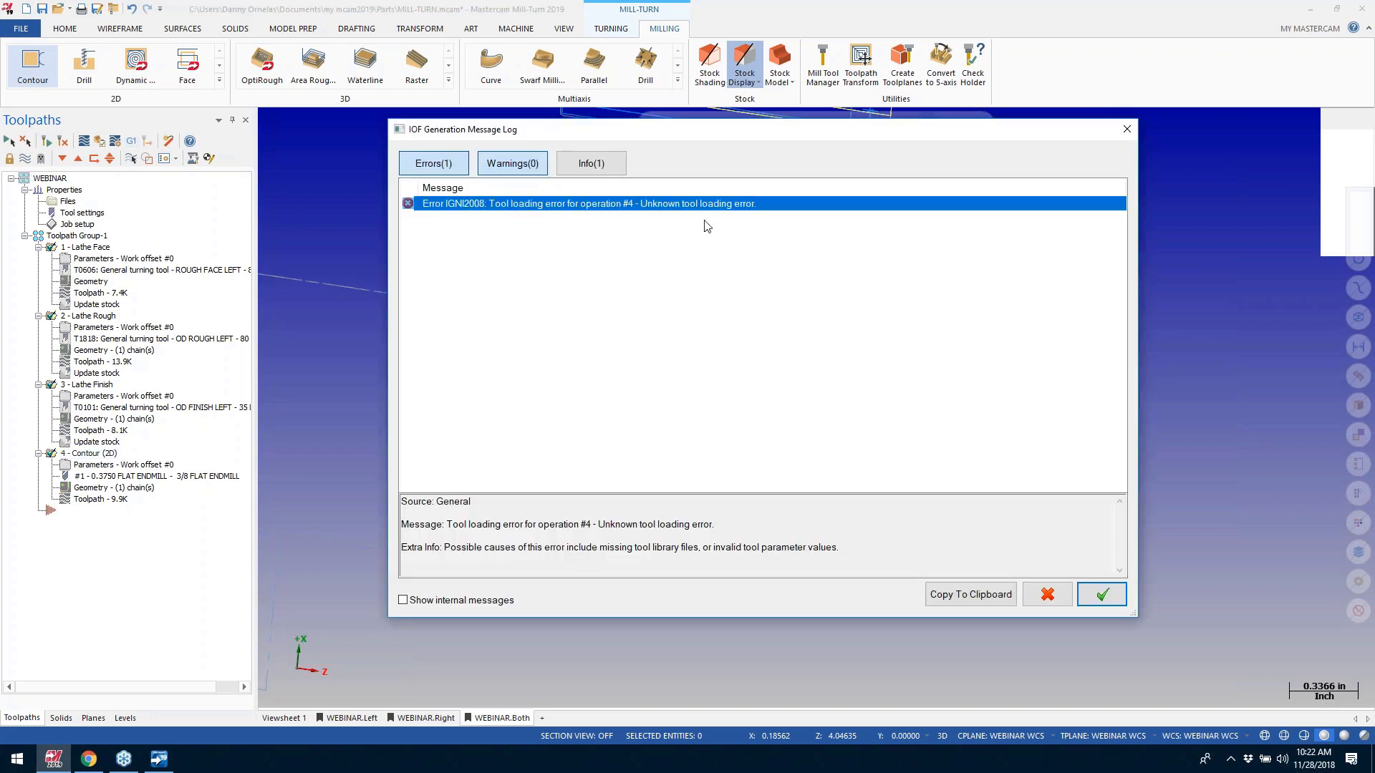
click(1046, 595)
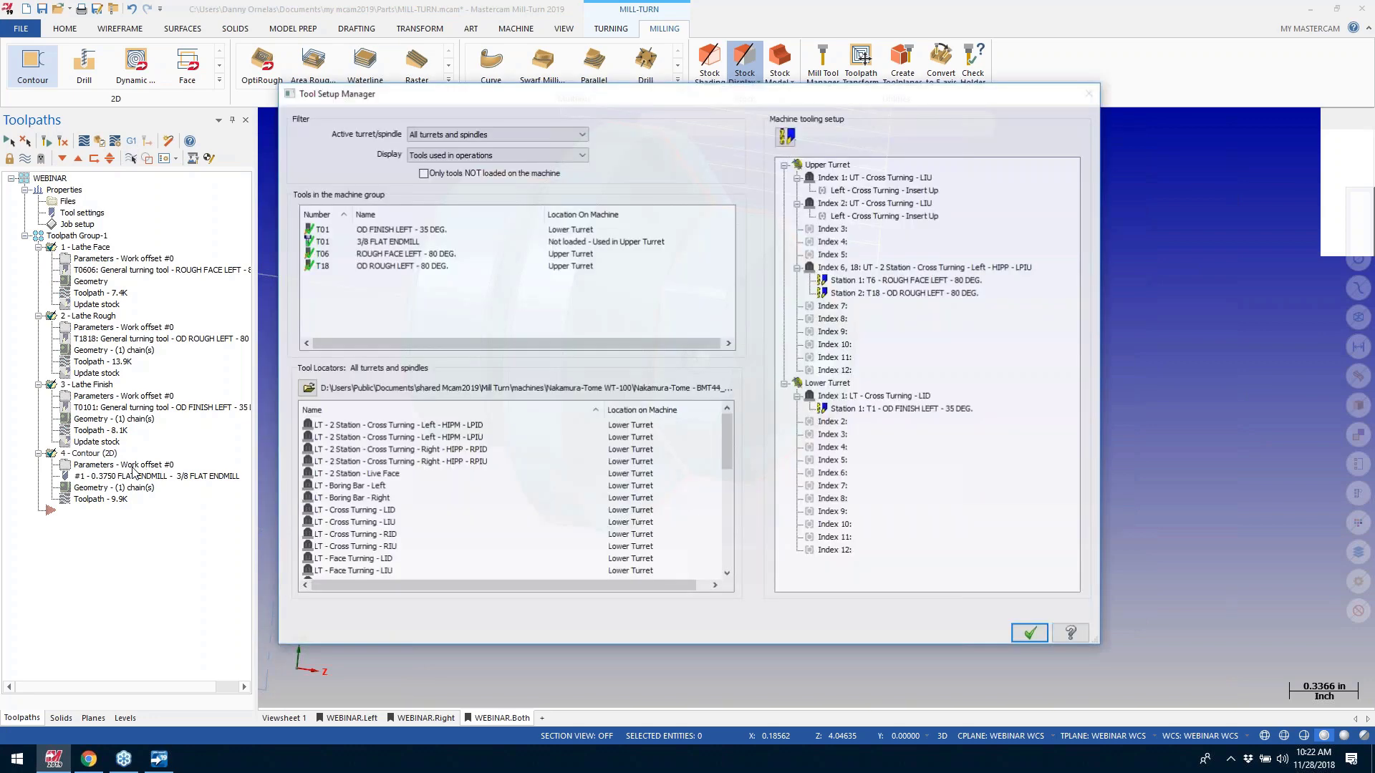
click(408, 243)
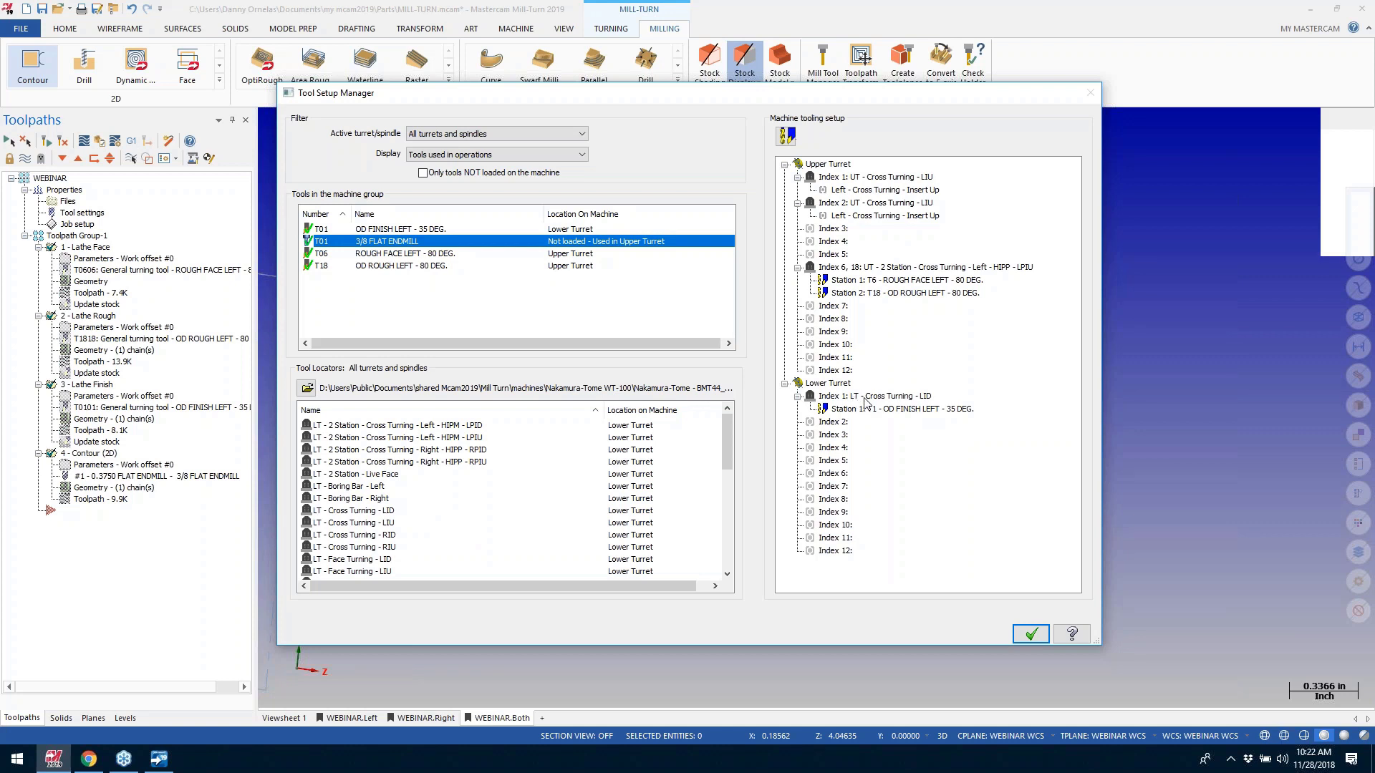
click(1025, 634)
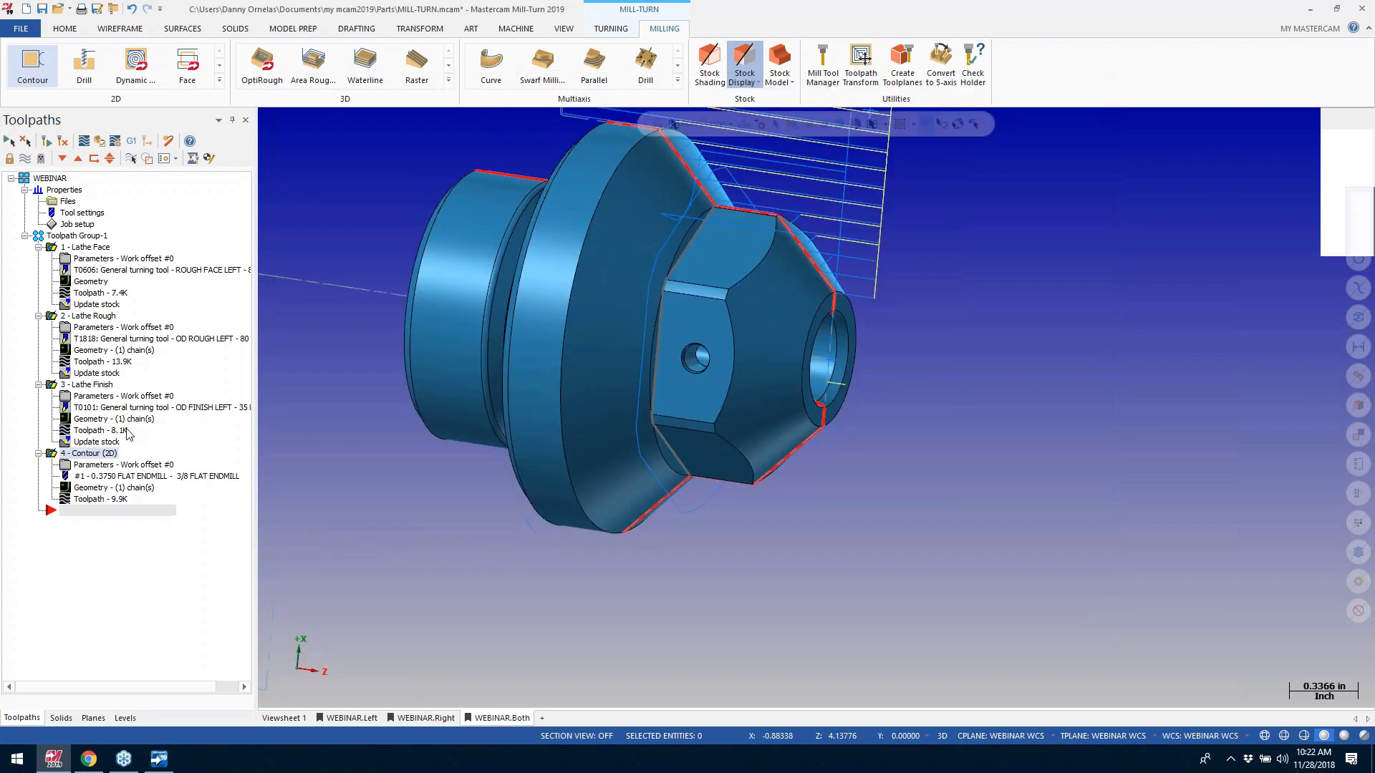
Step: Edit the 3/8 FLAT ENDMILL in the contour operation, setting its tool number, length offset and diameter offset to 5
click(123, 464)
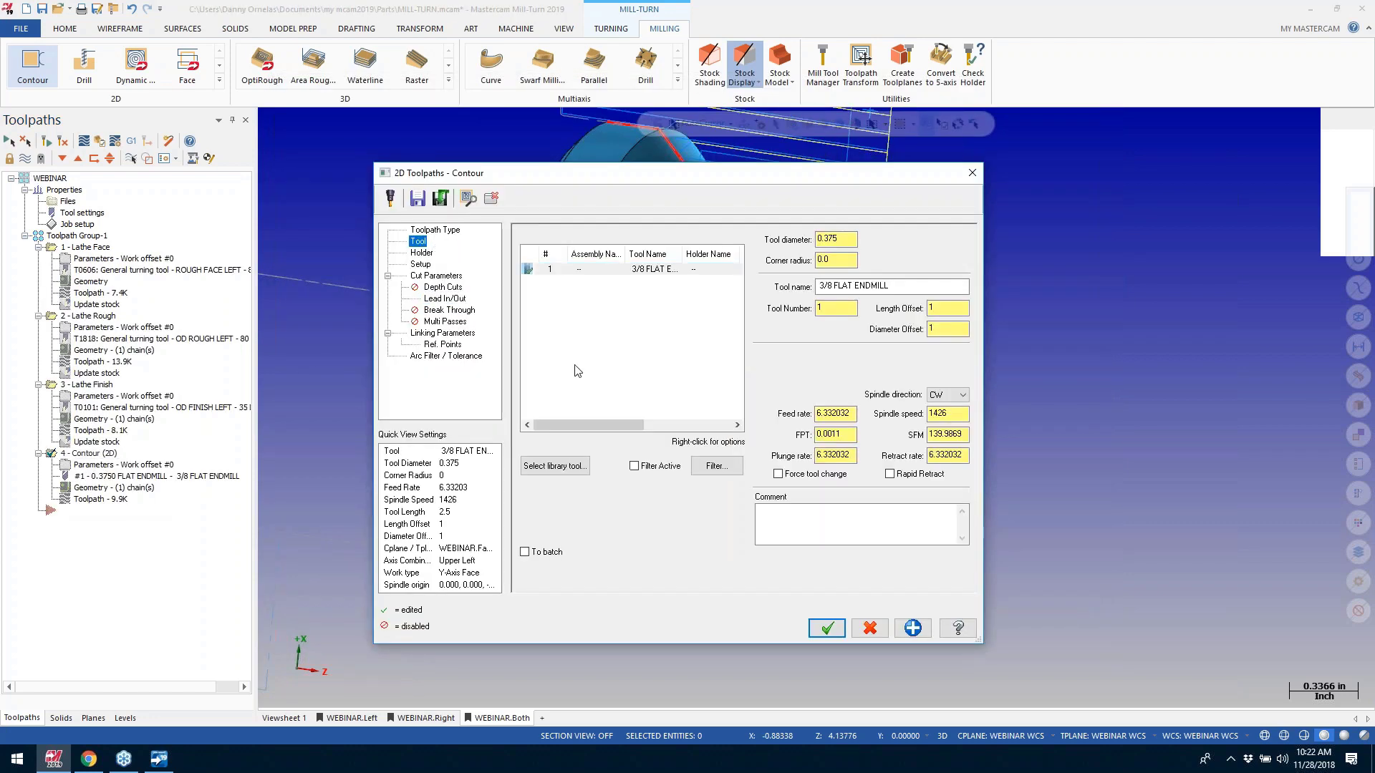
right_click(557, 274)
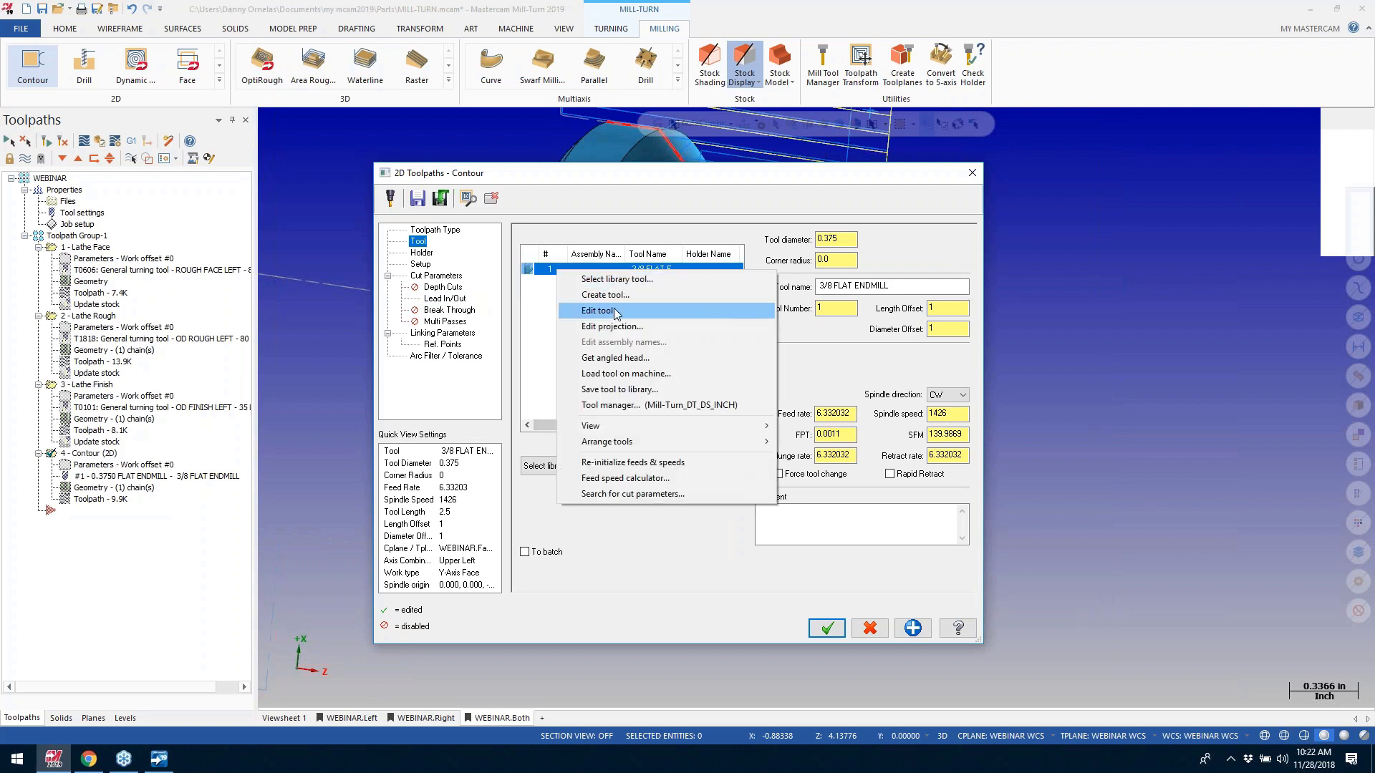
click(614, 312)
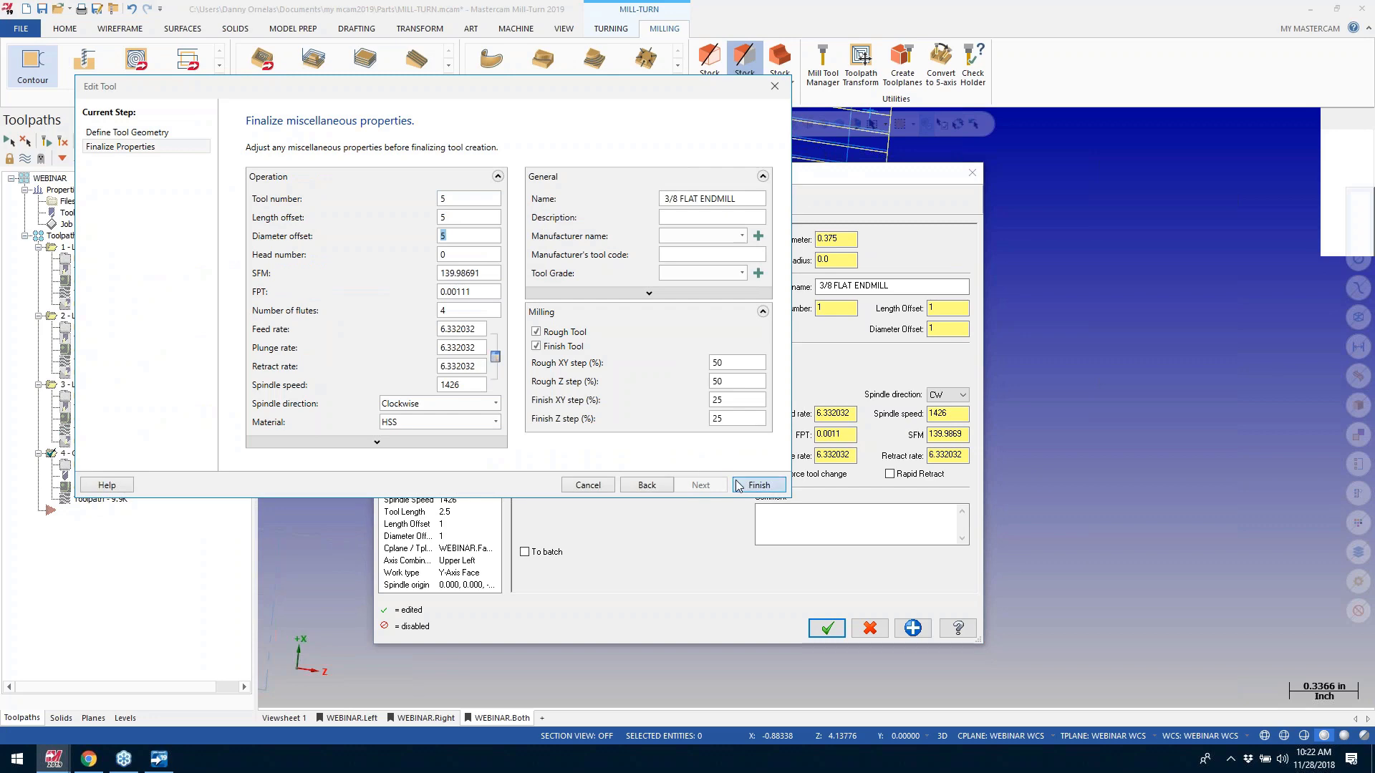
click(757, 484)
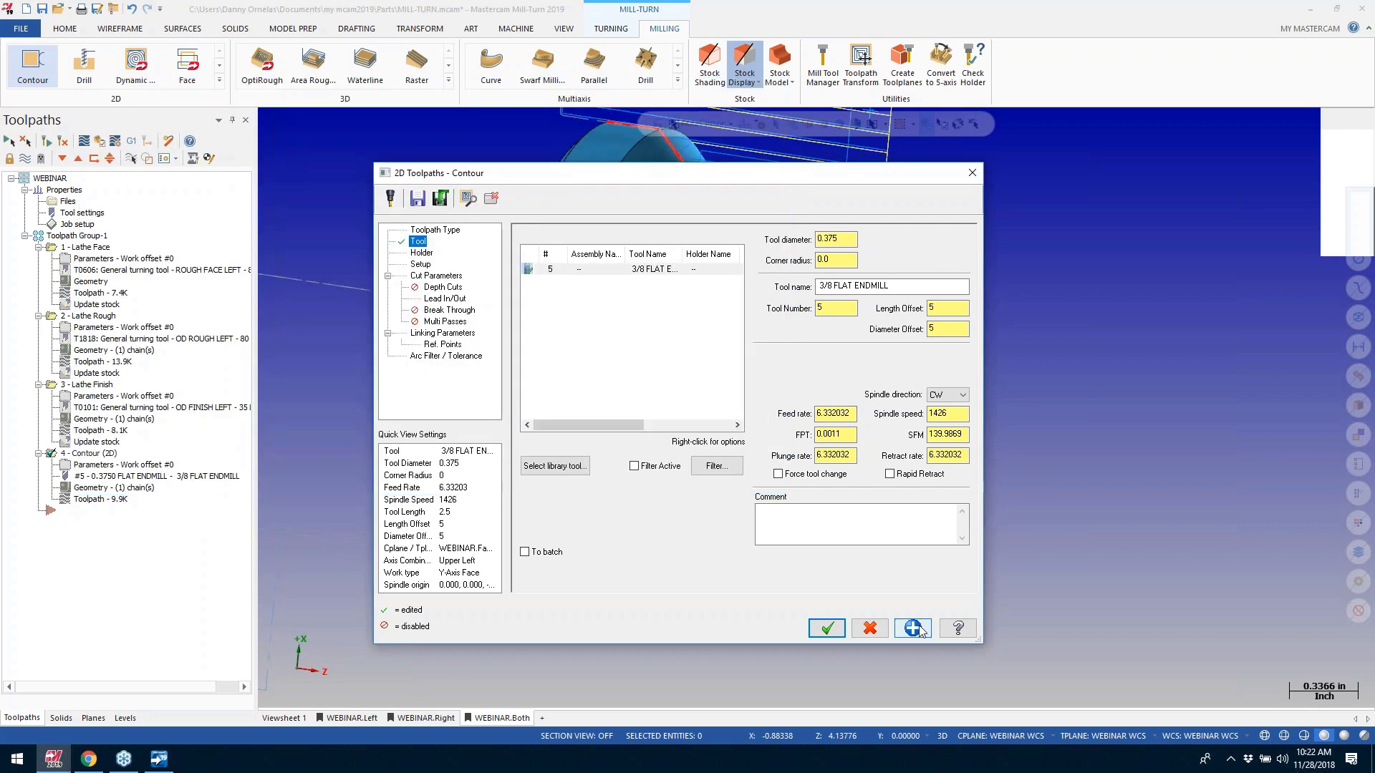
click(827, 628)
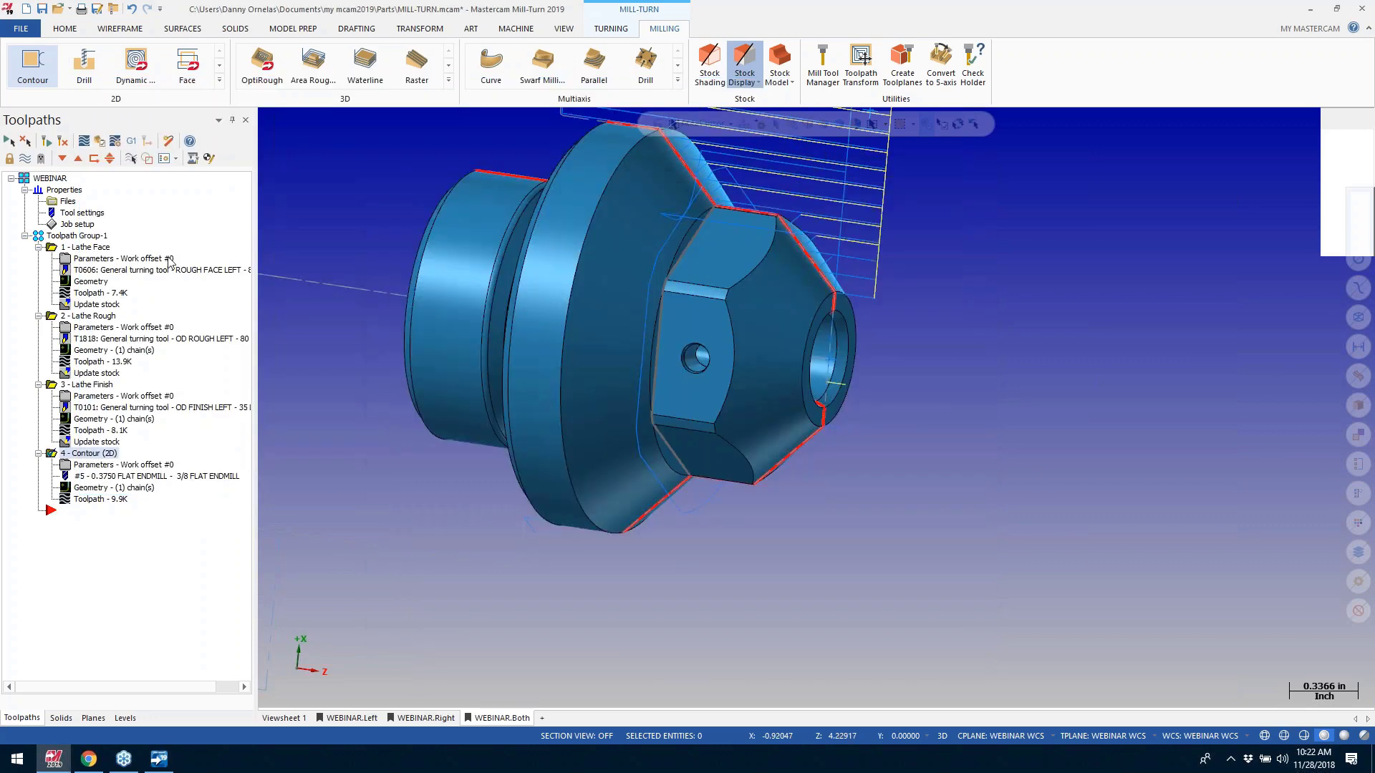
Step: Load the 3/8 FLAT ENDMILL onto the machine at Upper Turret index 5 through the Tool Setup Manager
click(195, 159)
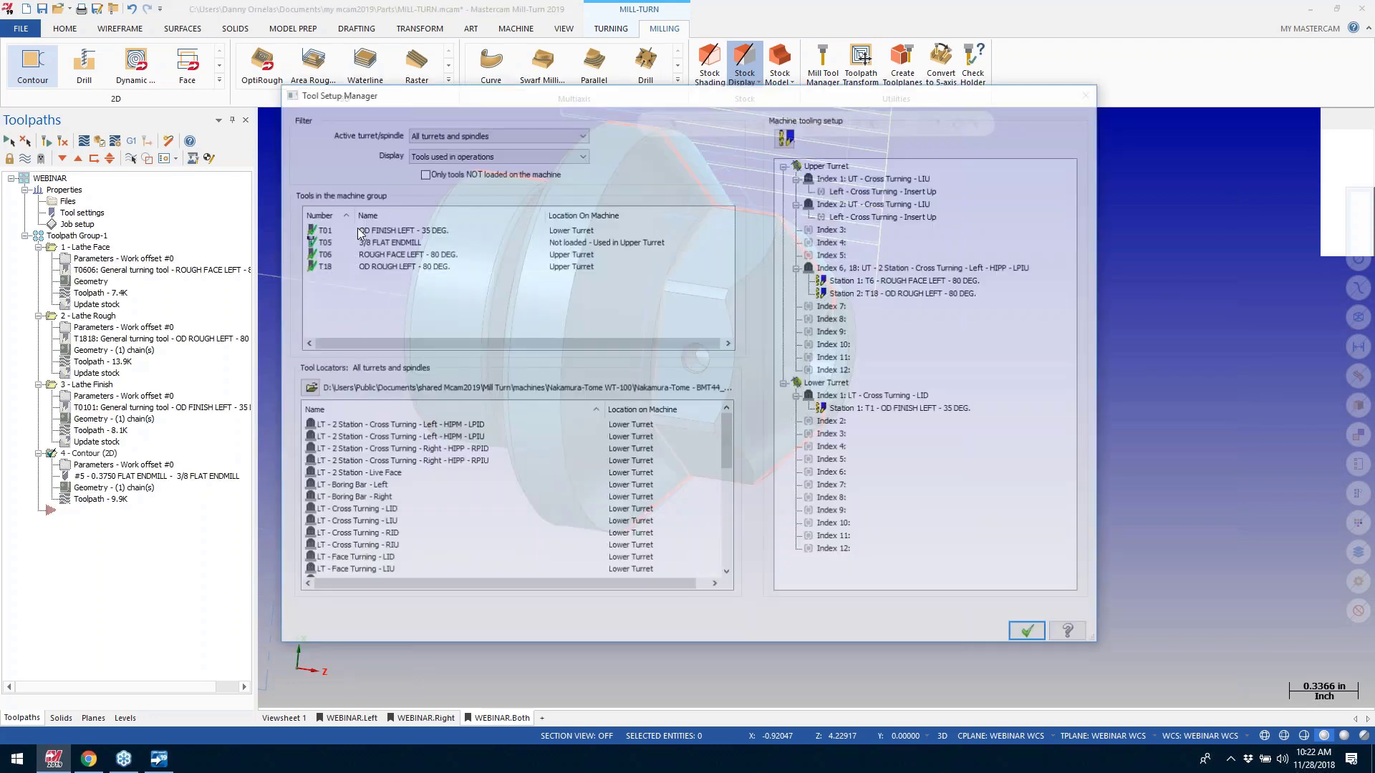
right_click(397, 242)
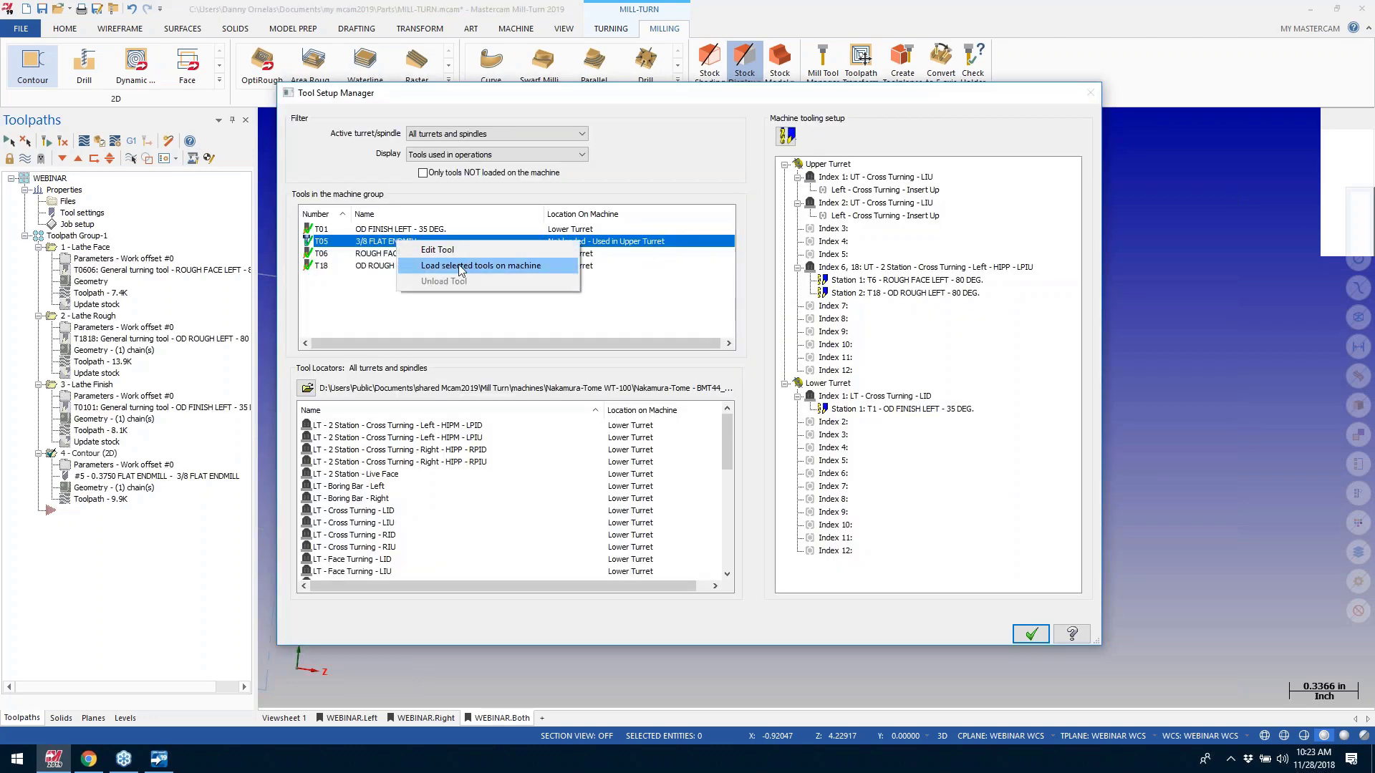
click(458, 266)
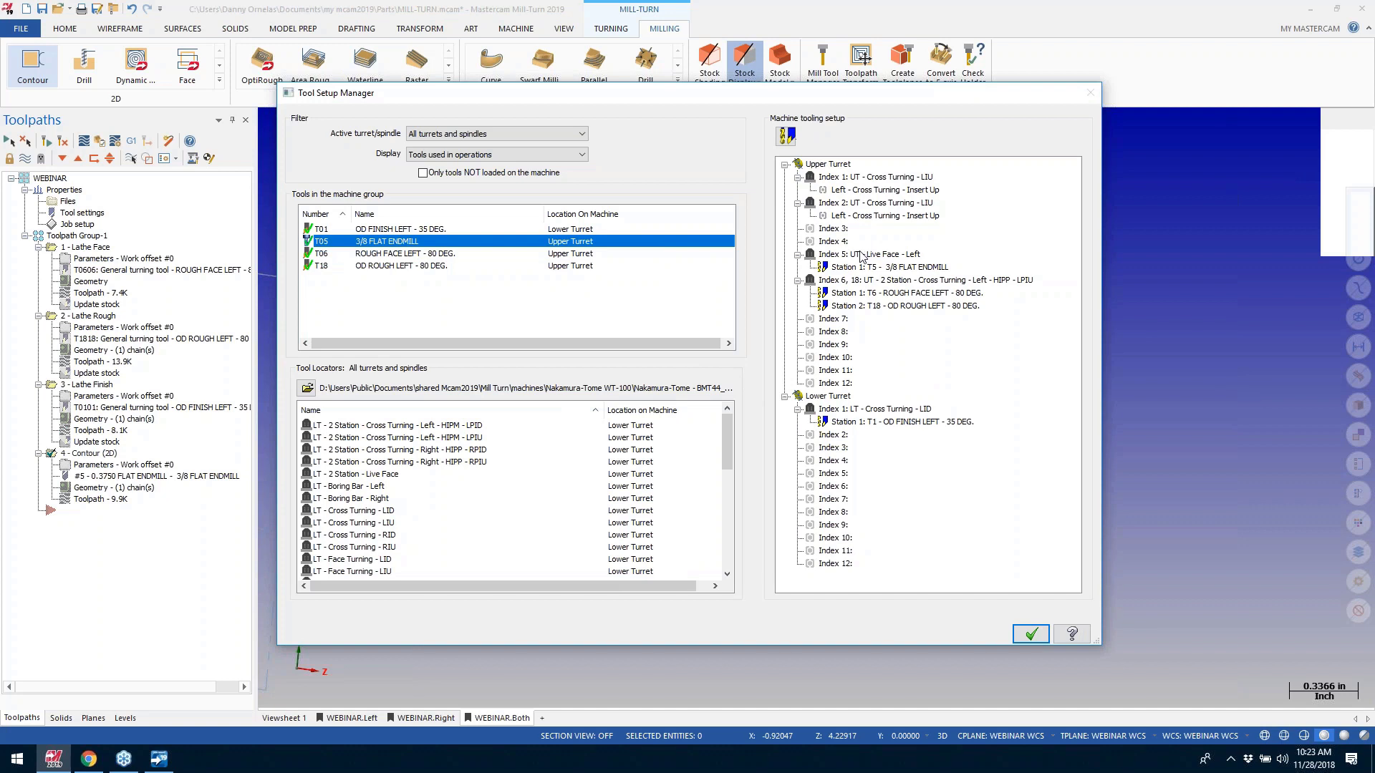
Step: Remove the empty UT - Cross Turning - LIU locators from Upper Turret indexes 1 and 2, and accept the tool setup
click(831, 177)
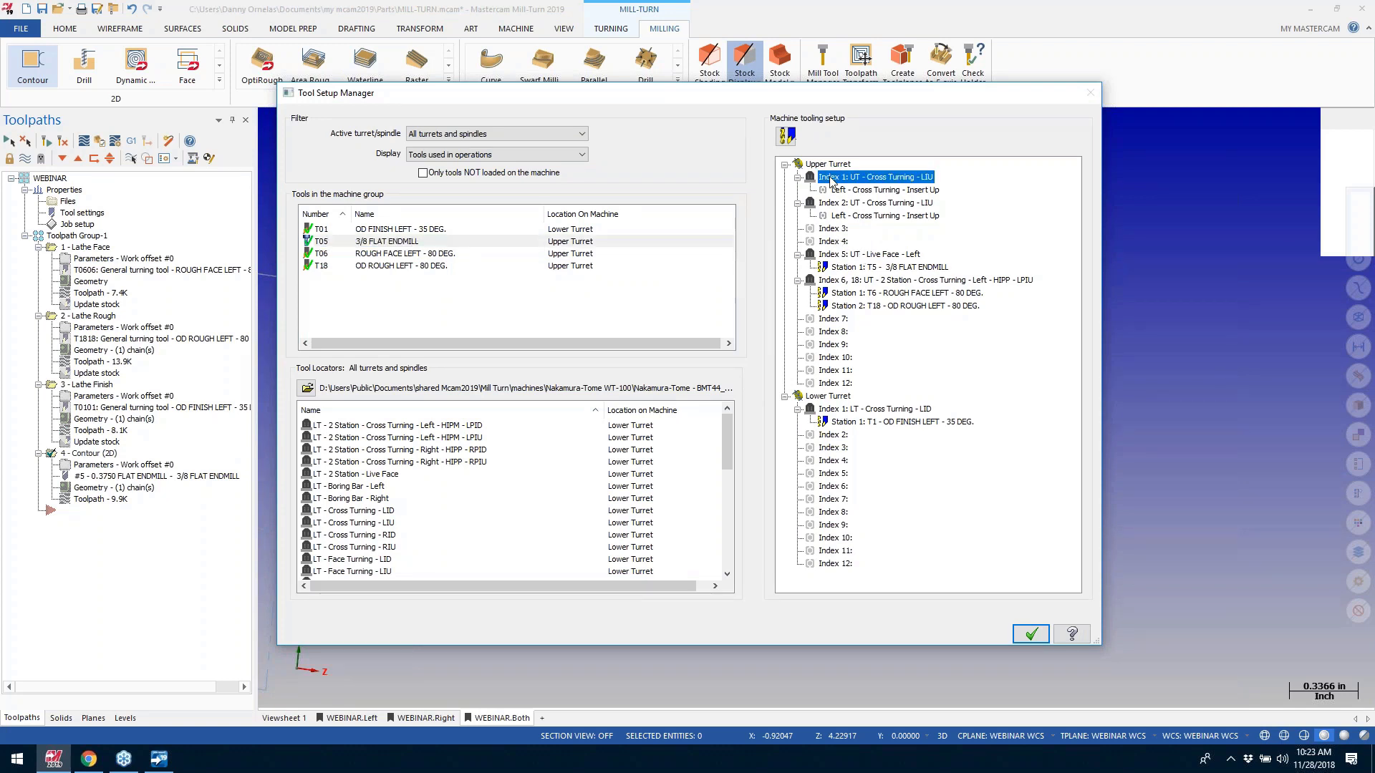
right_click(830, 179)
click(867, 208)
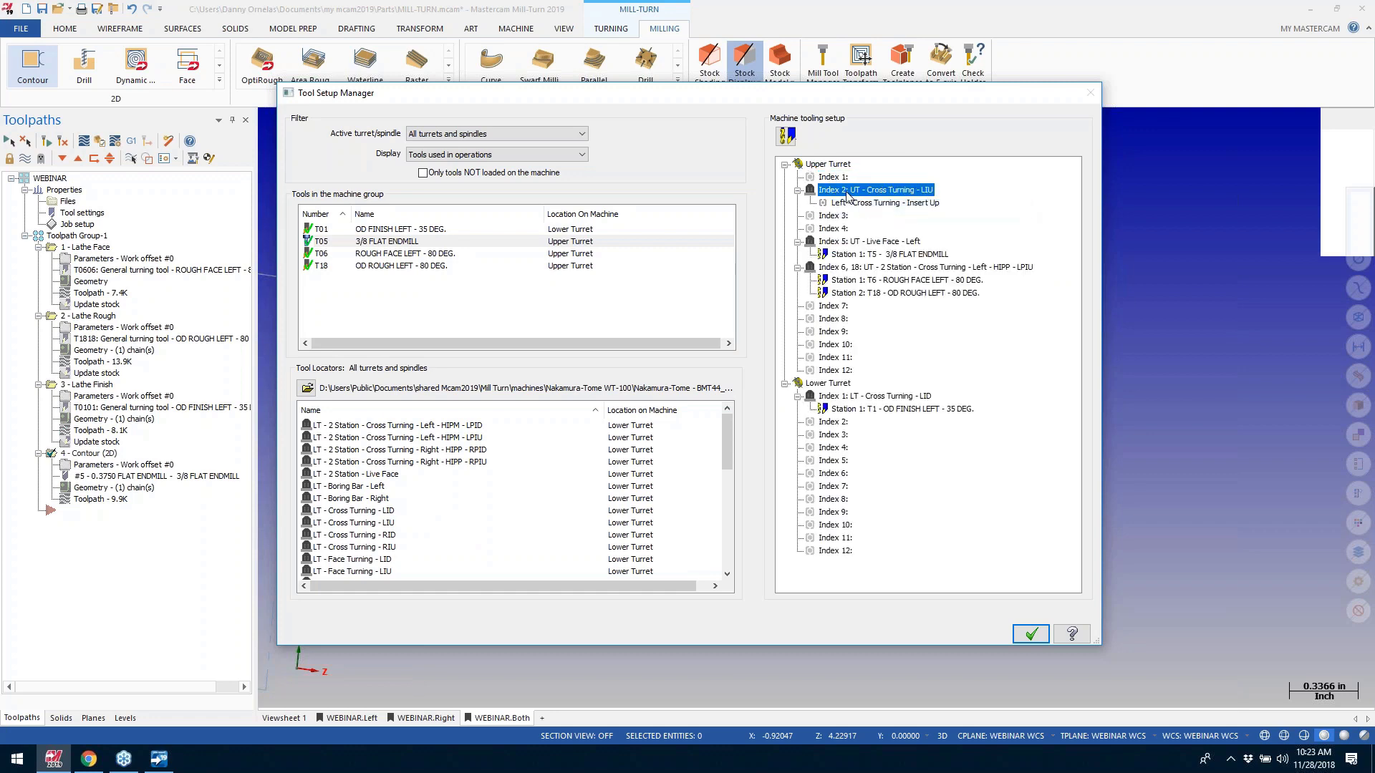
right_click(847, 193)
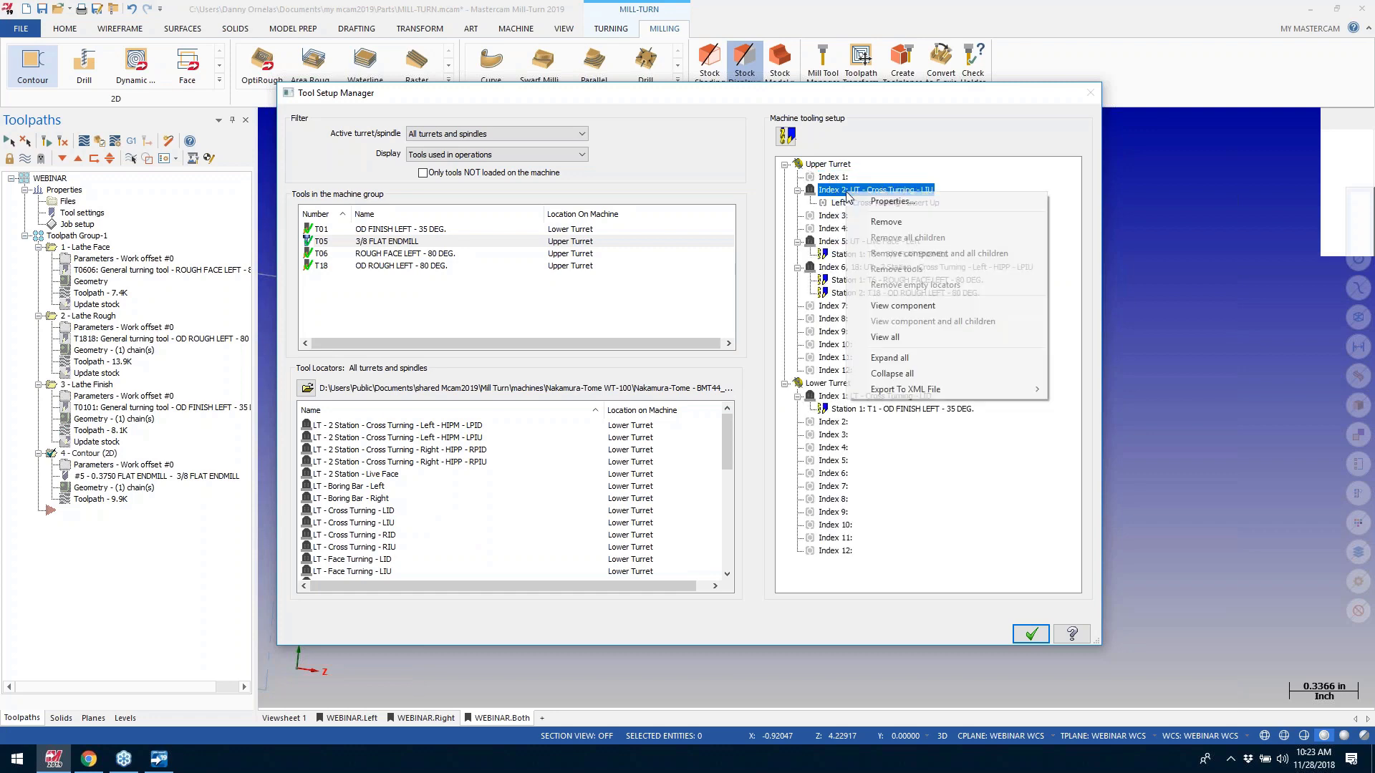
click(886, 223)
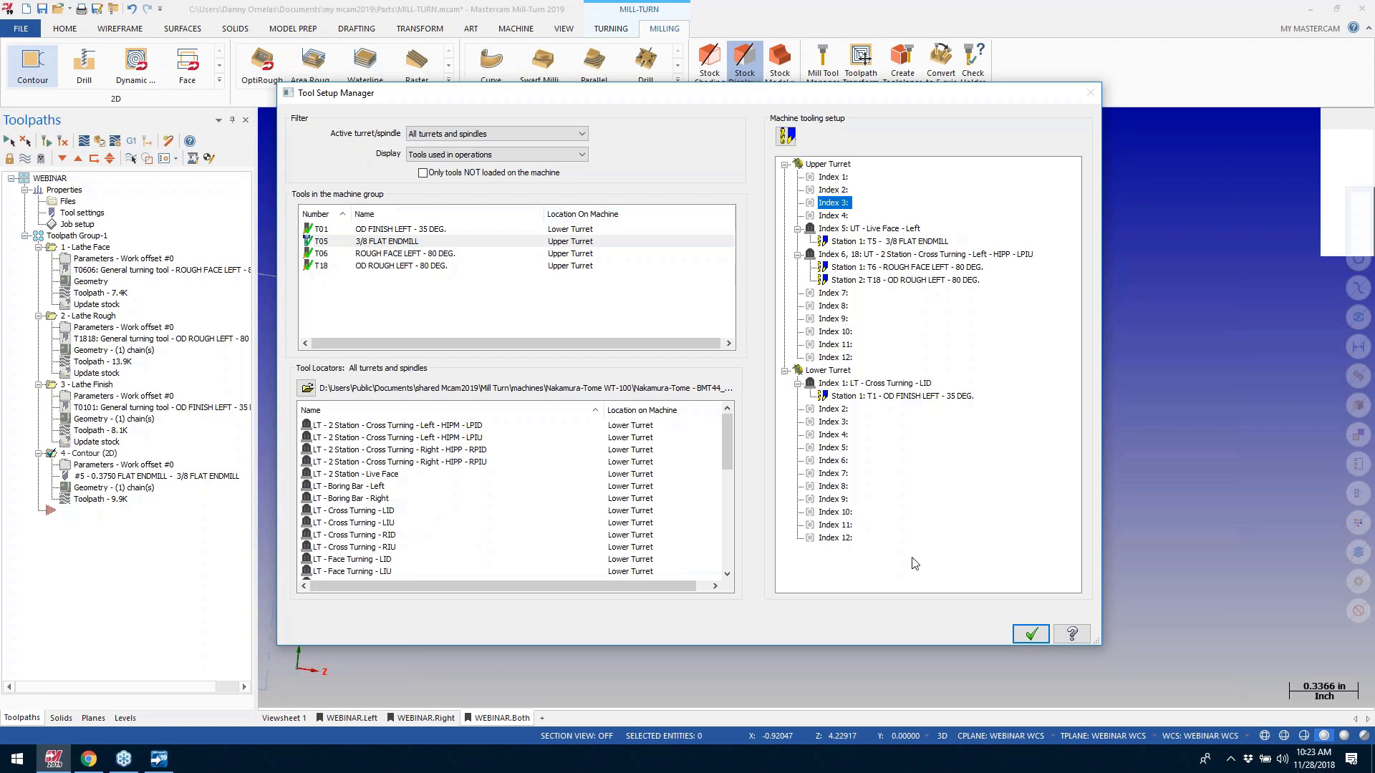
click(1029, 634)
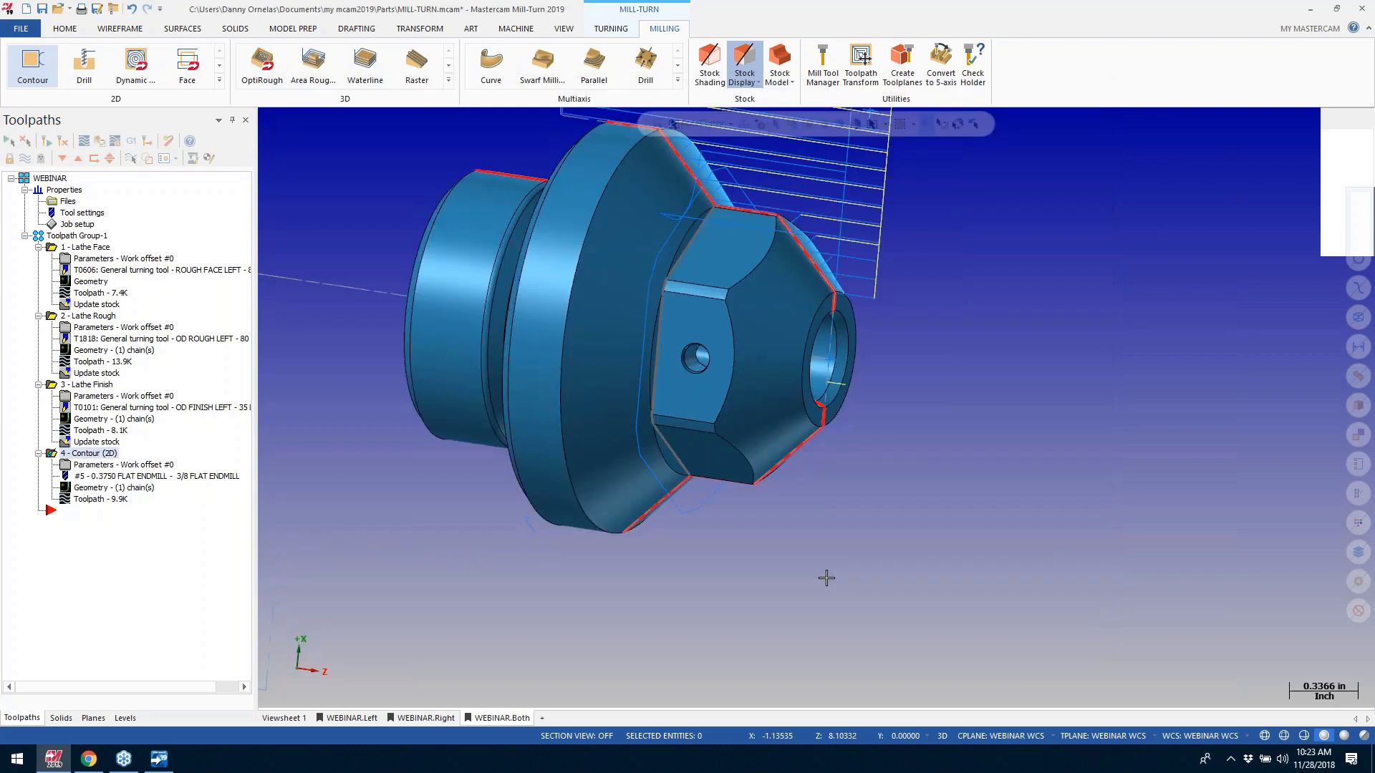
Step: Generate the output of all four operations into Code Expert
click(9, 140)
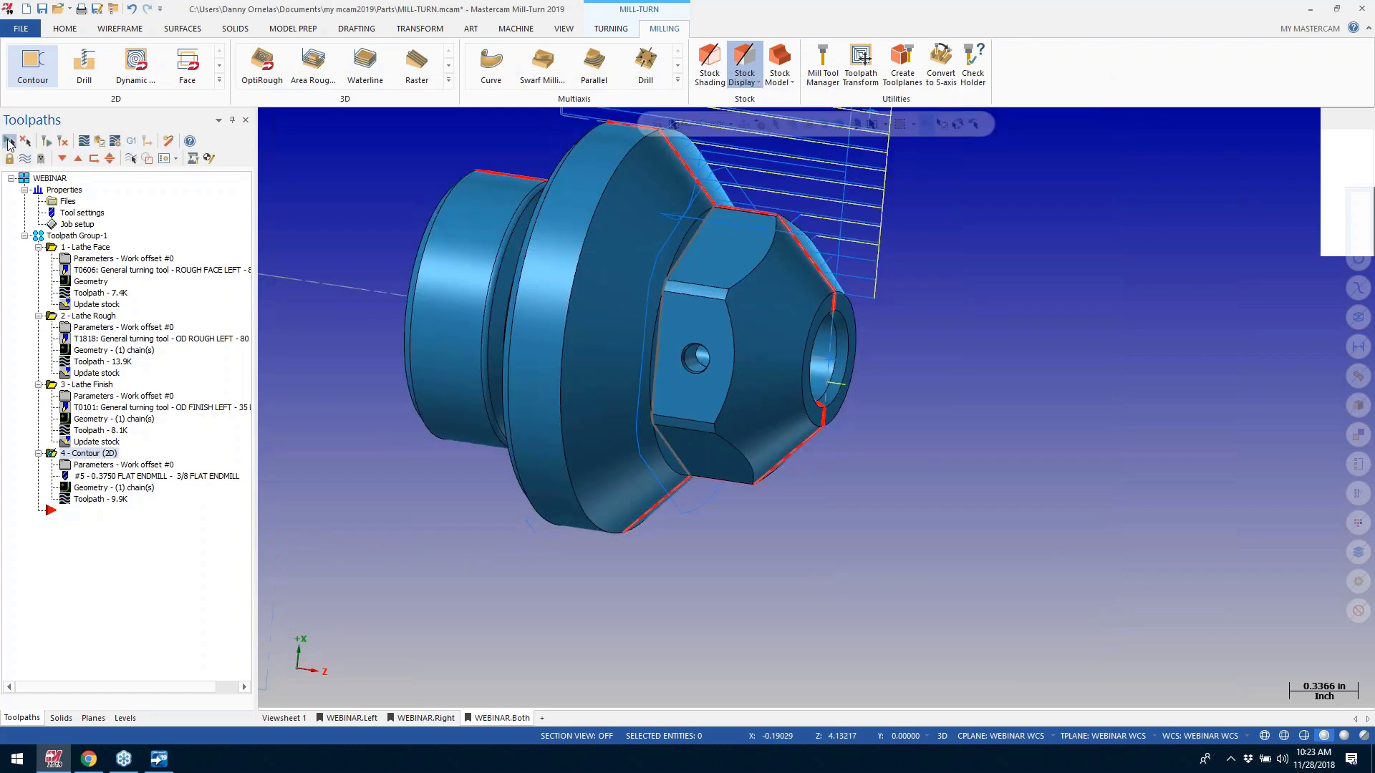
click(133, 141)
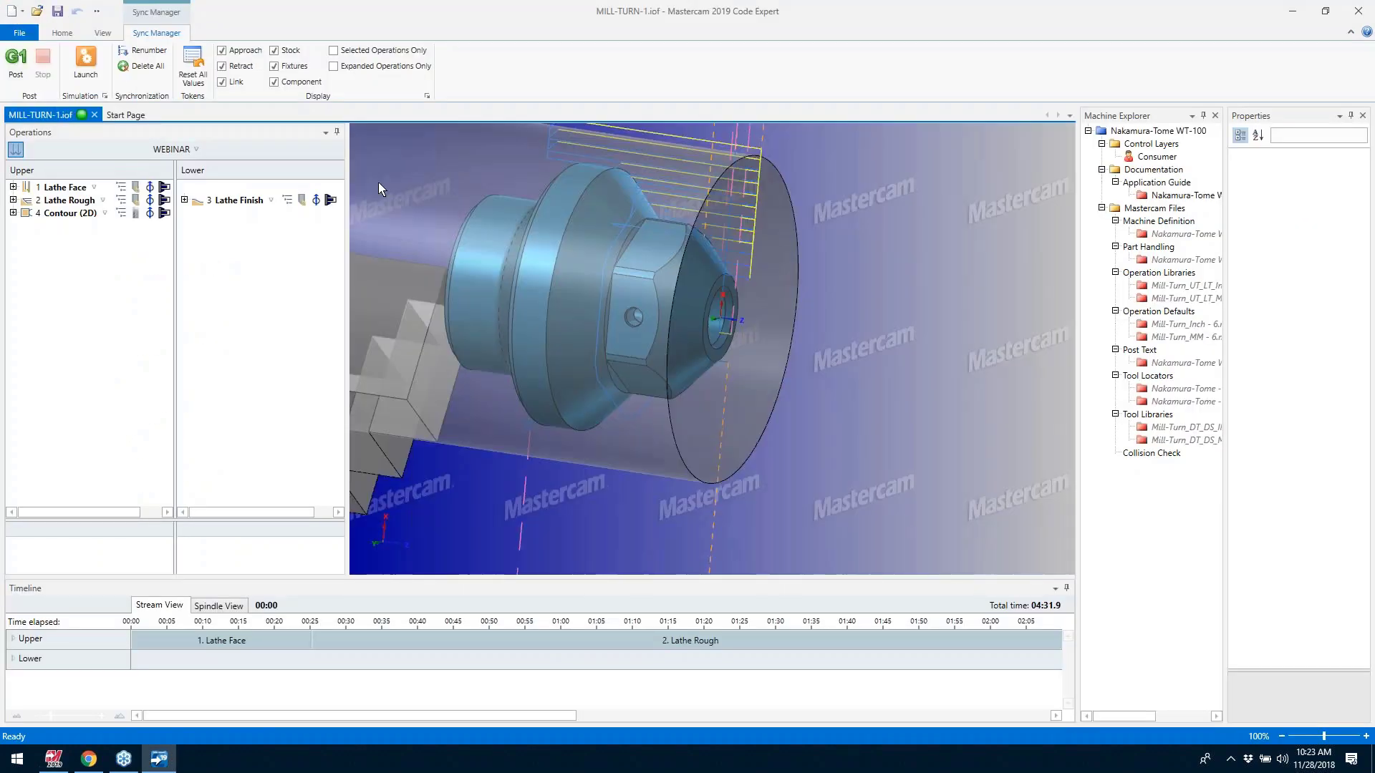
Step: Synchronize the 3/8 FLAT ENDMILL call of Contour (2D) with the end of Lathe Finish, and save the file
click(13, 187)
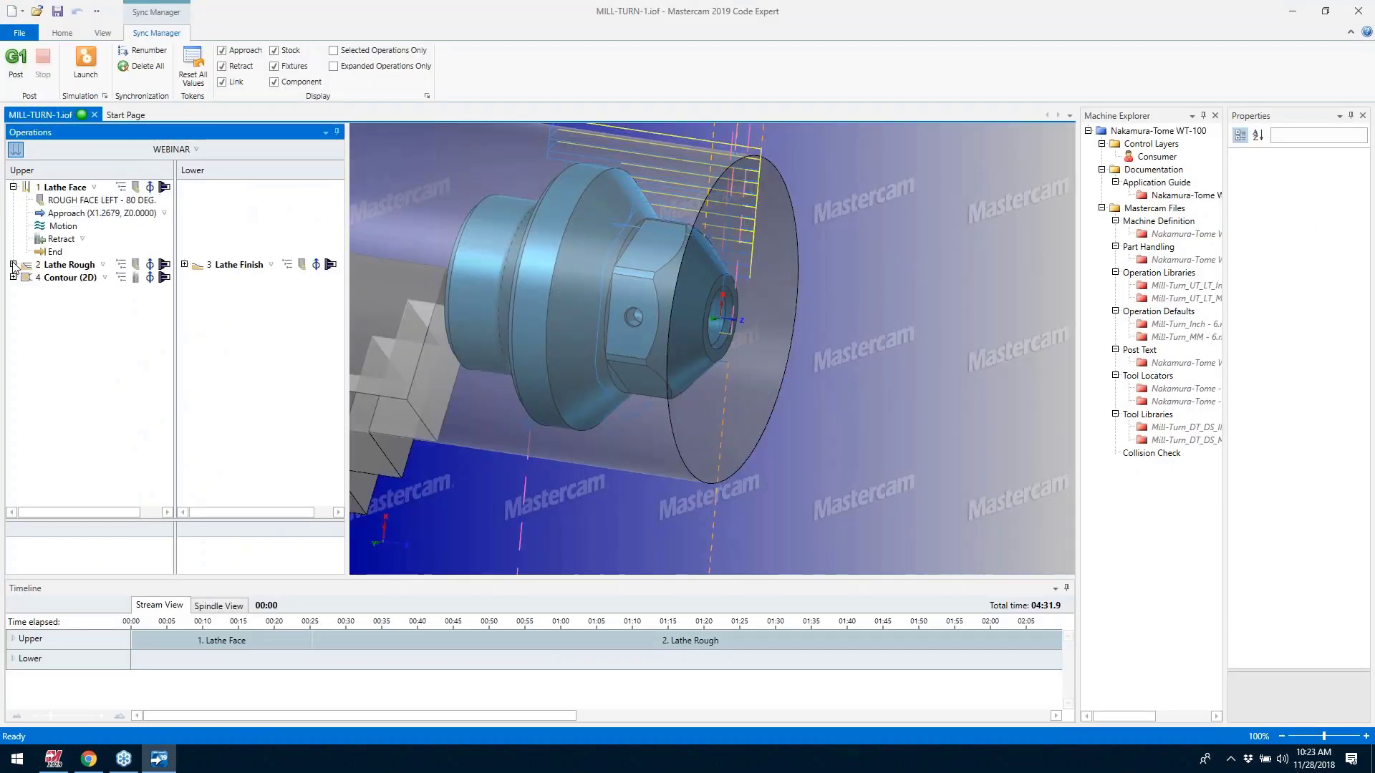
click(13, 265)
click(13, 355)
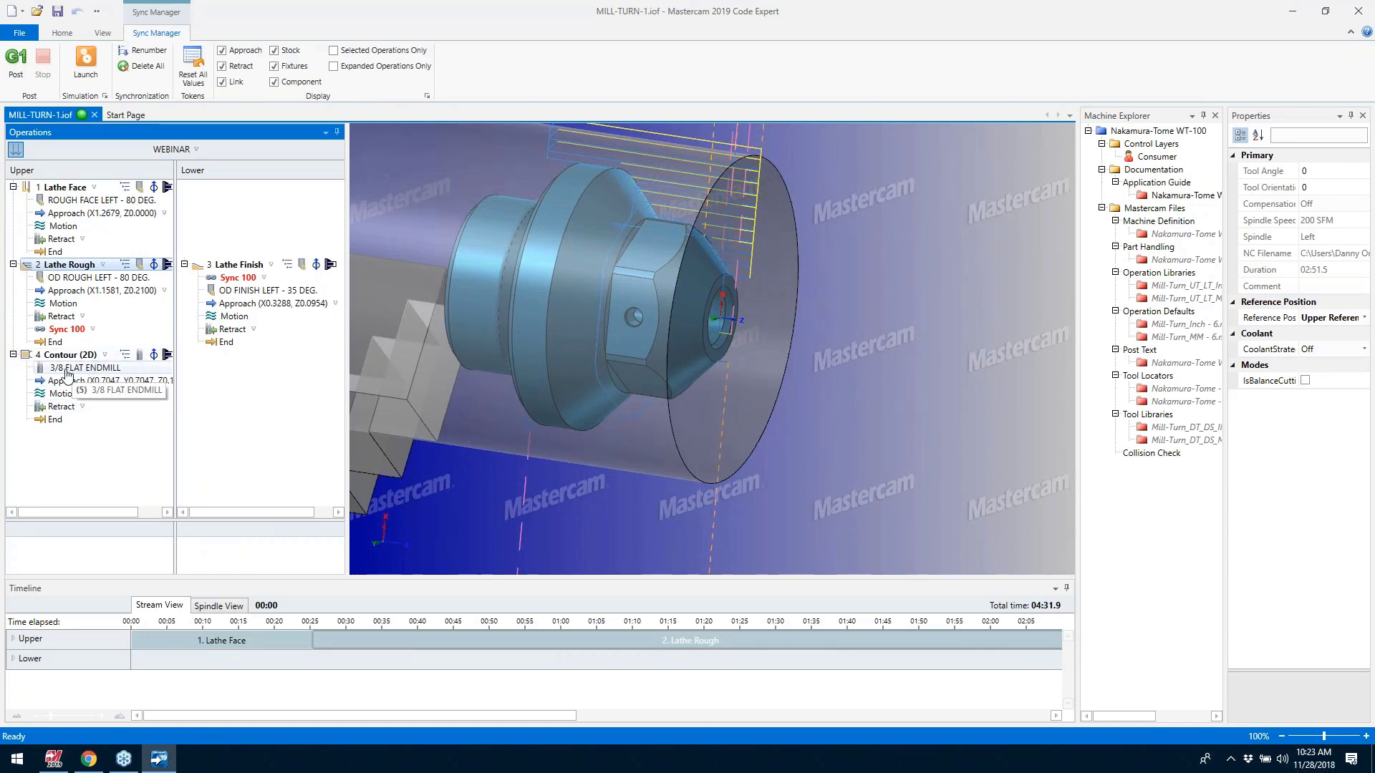
drag(65, 371, 216, 345)
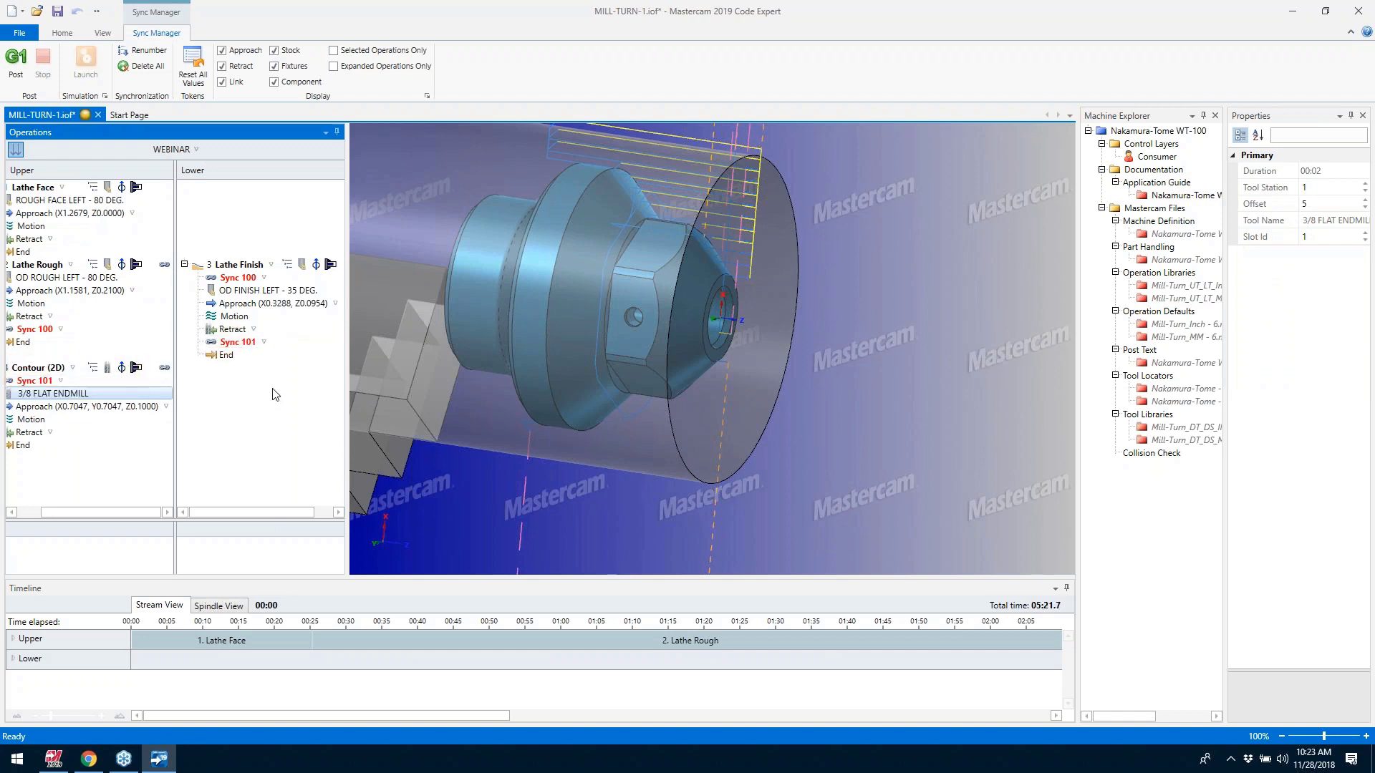
click(58, 12)
Step: Launch the machine simulation, run the full job, examine the turned part and its milled flats, and close the simulation
click(83, 59)
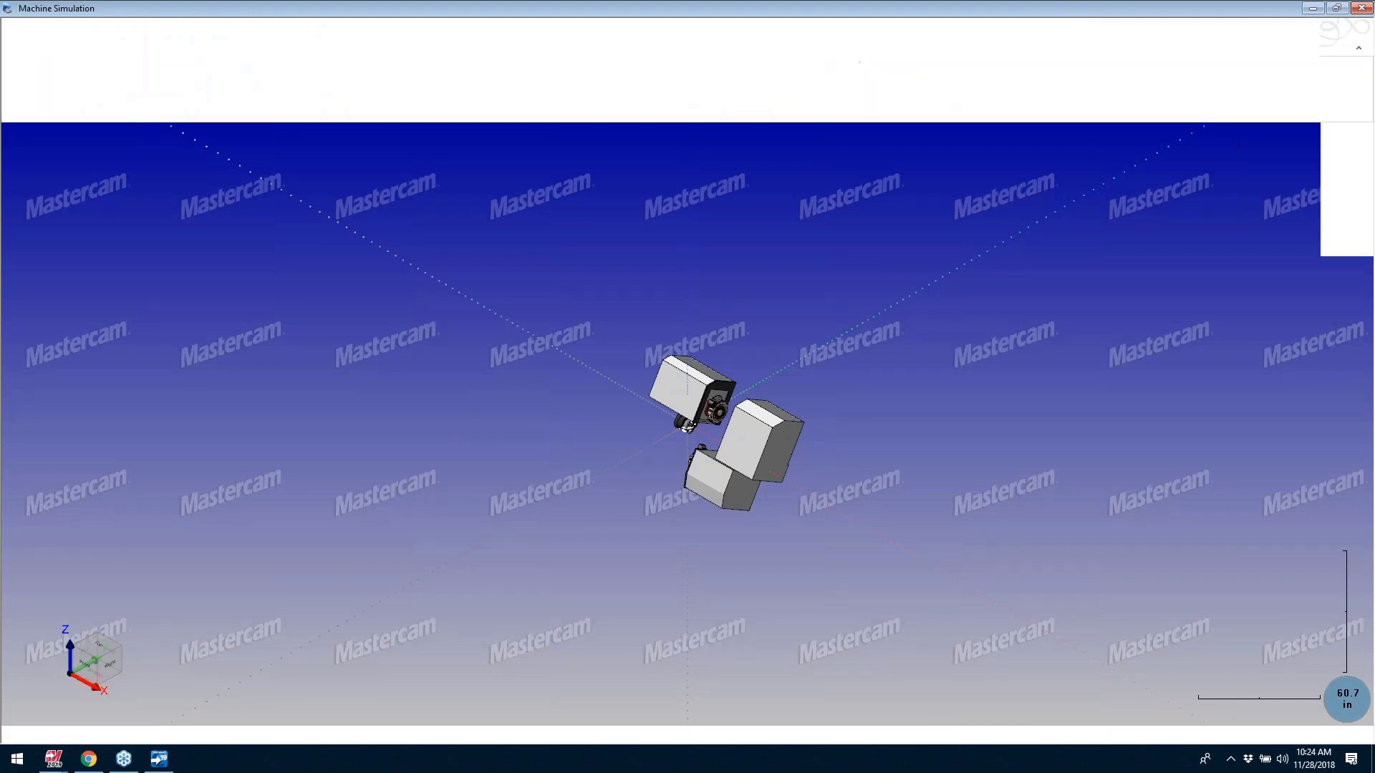
scroll(666, 448, up, 1)
key(r)
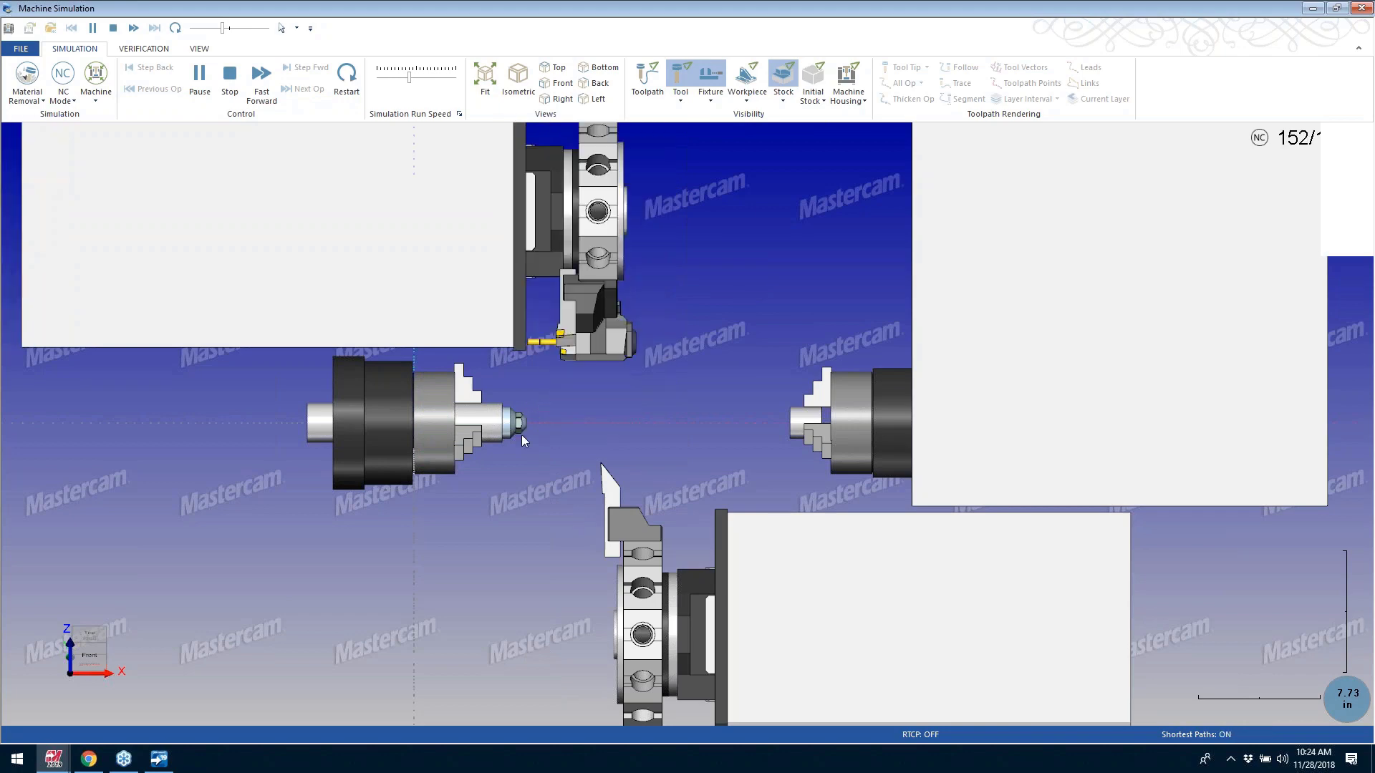
scroll(521, 436, up, 6)
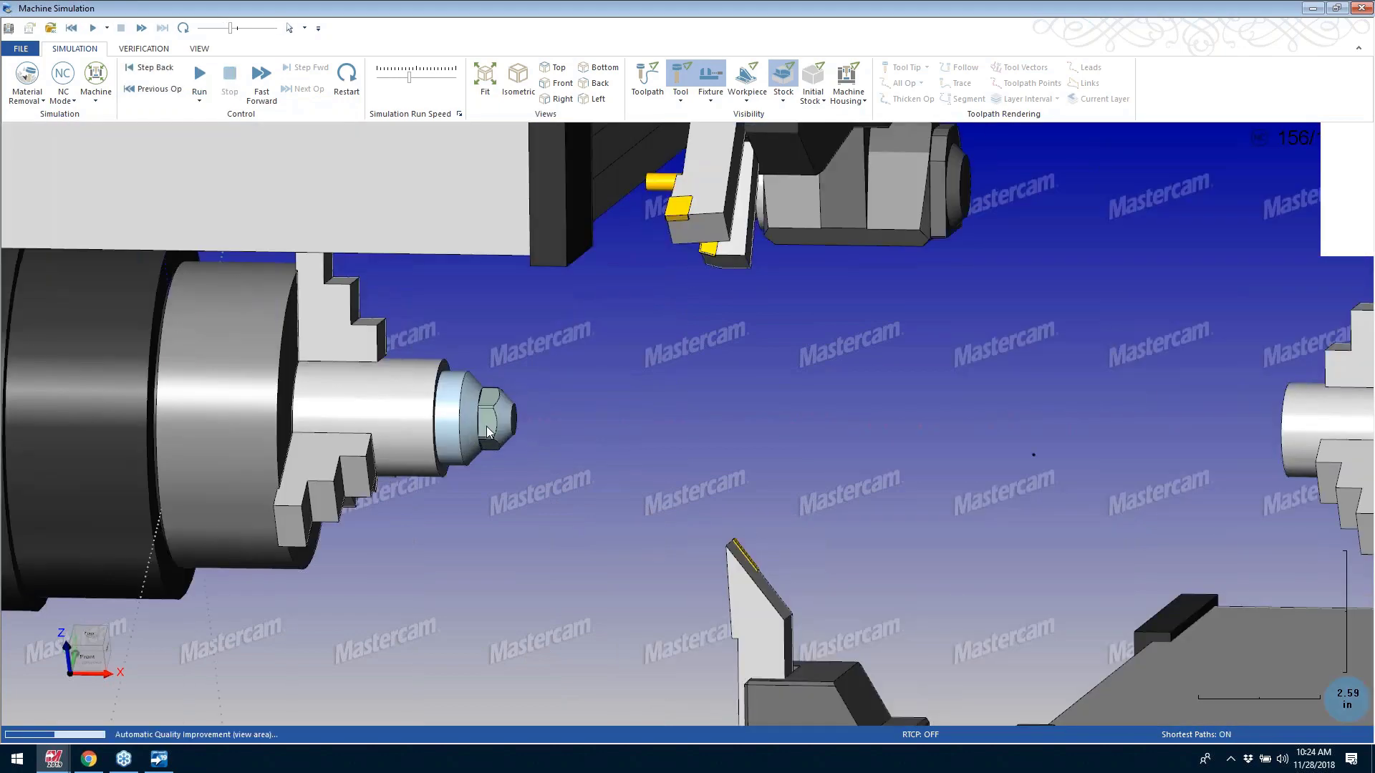
scroll(489, 432, up, 5)
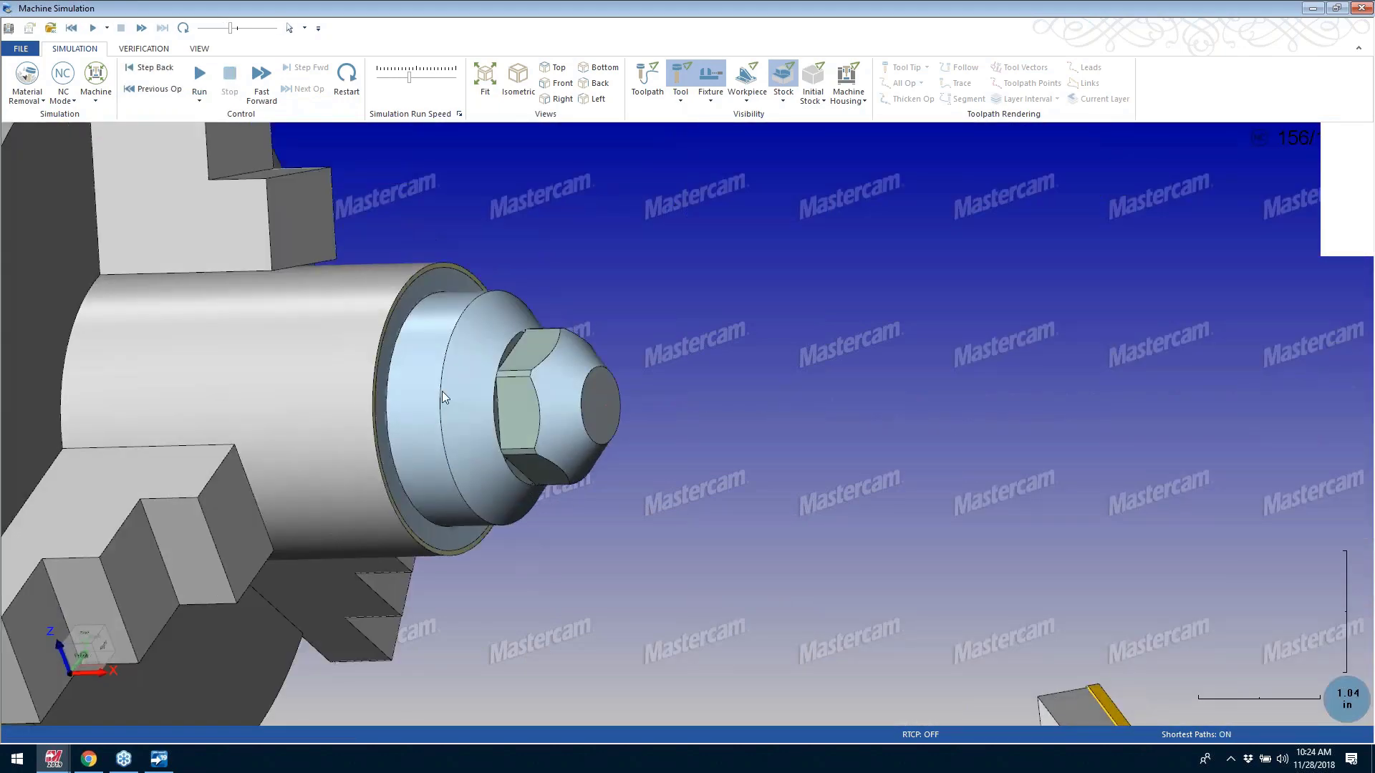
scroll(438, 401, down, 2)
scroll(465, 393, down, 3)
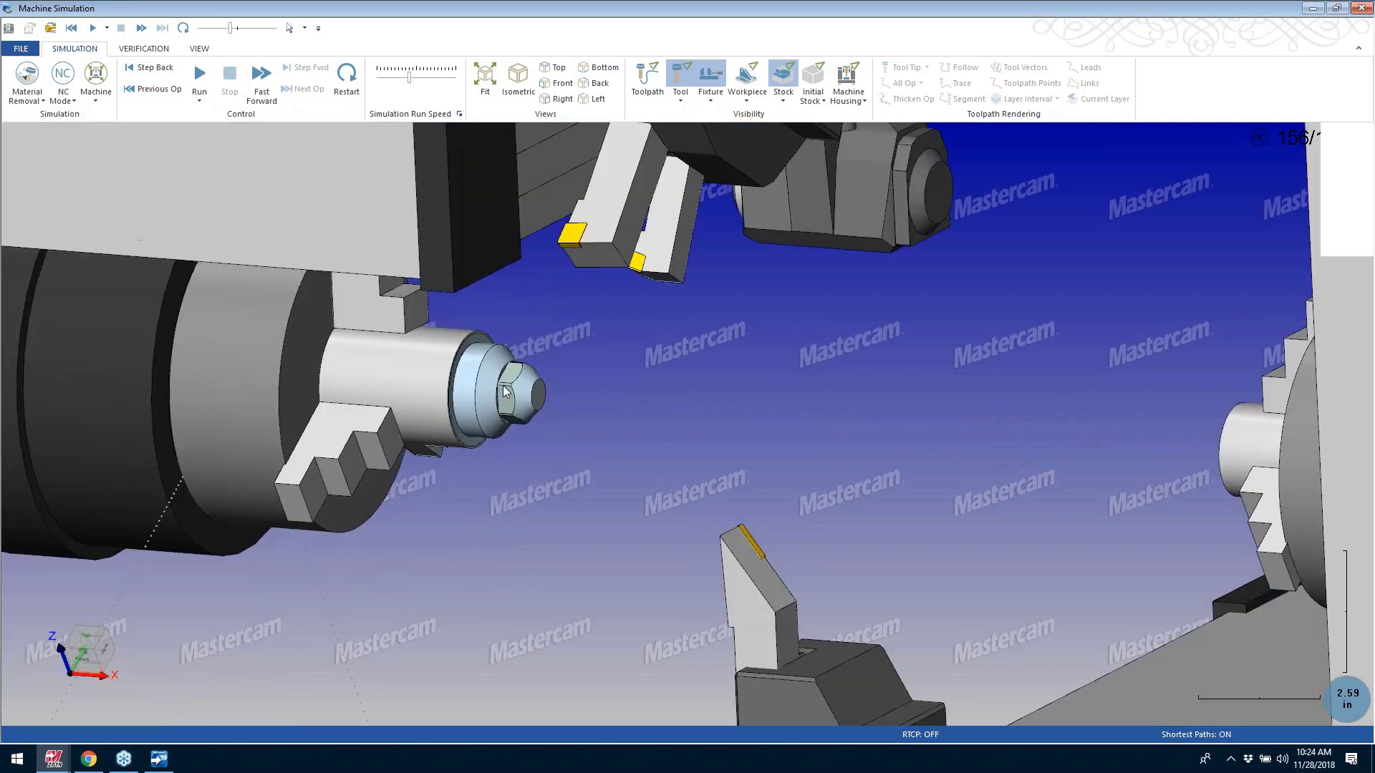
key(alt+2)
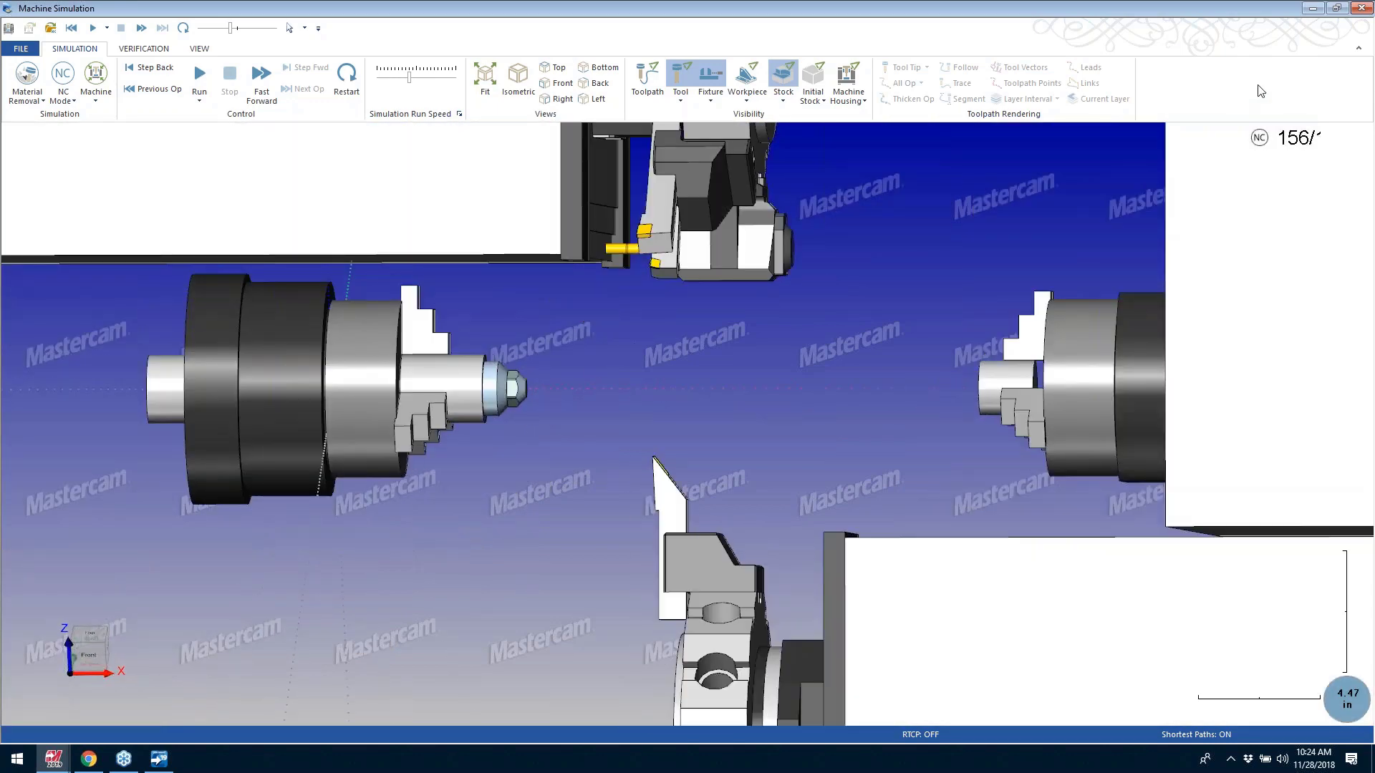
click(1354, 10)
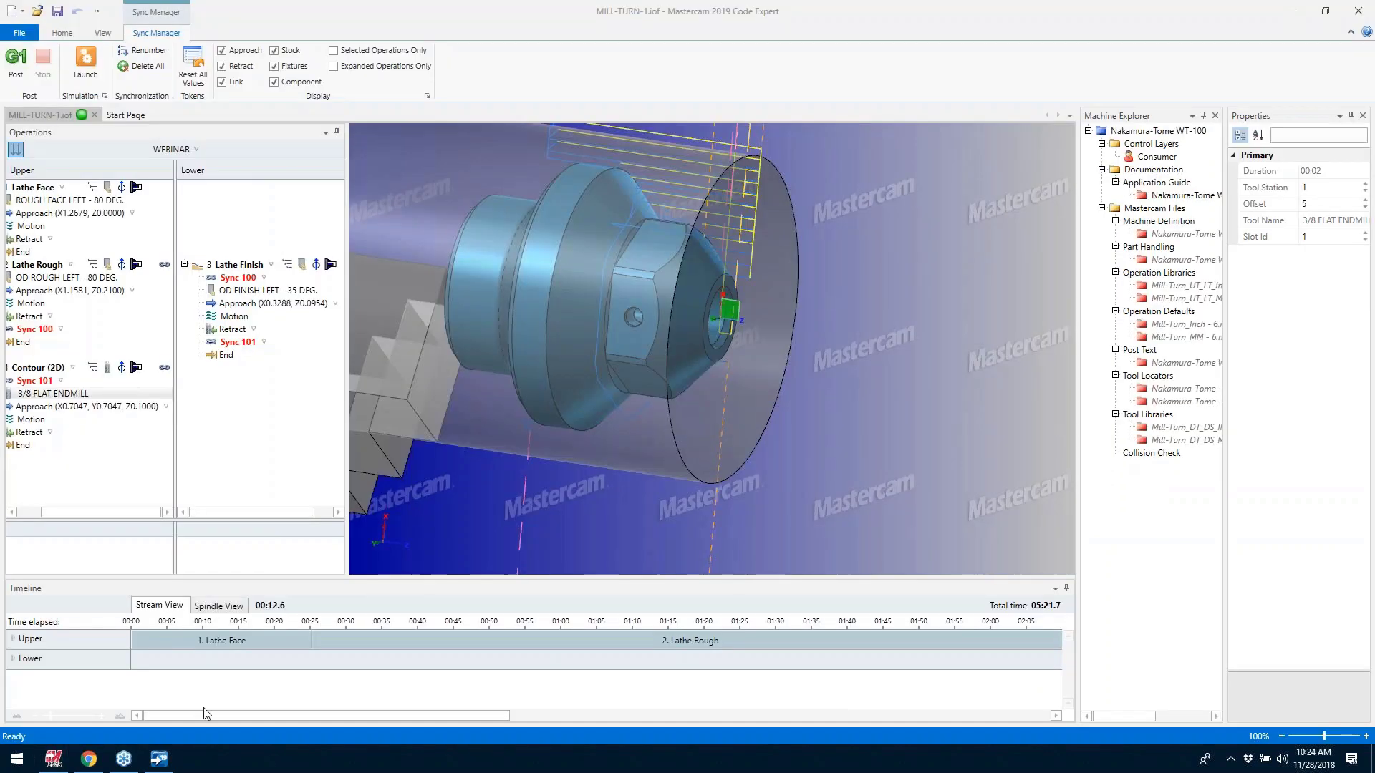
Step: Switch to Mastercam and collapse the four operations of Toolpath Group-1 in the operations tree
click(45, 763)
right_click(344, 287)
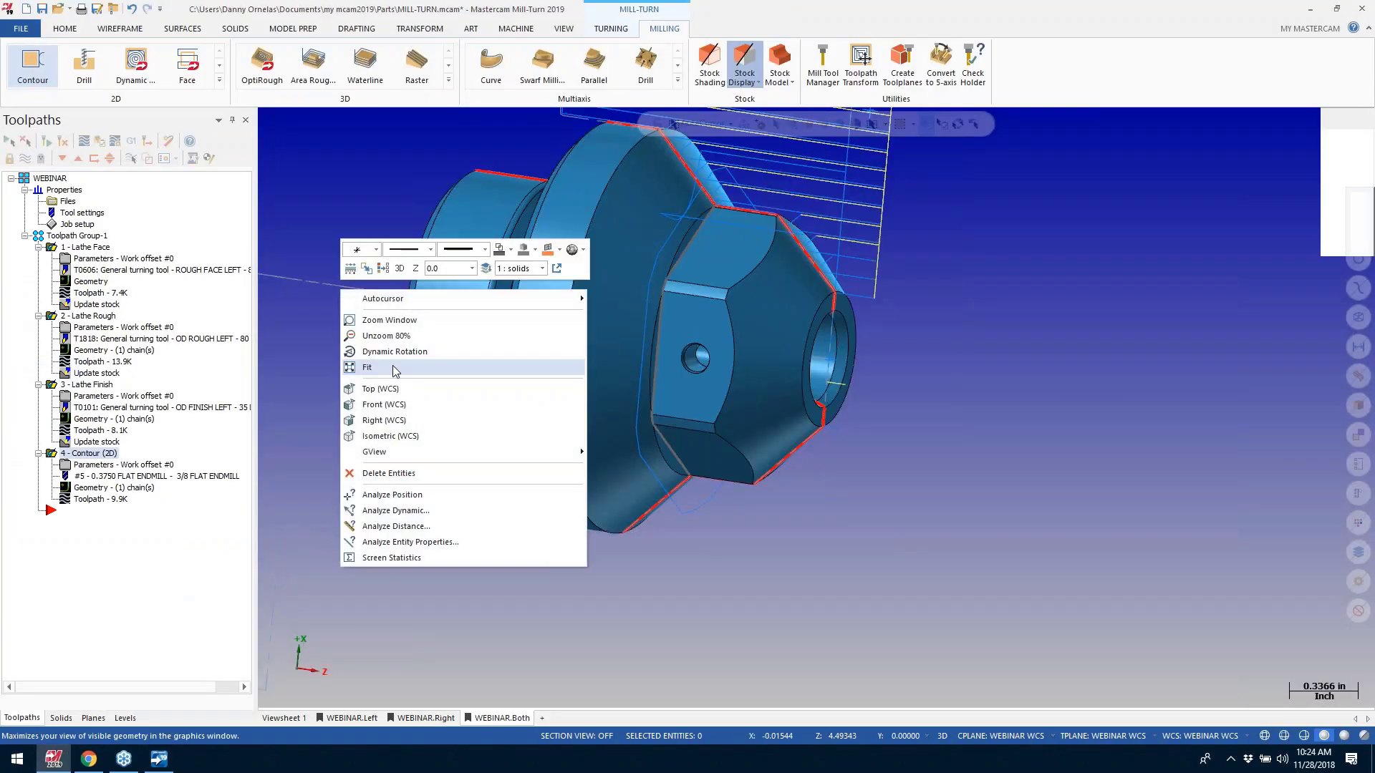
key(Escape)
scroll(721, 392, down, 10)
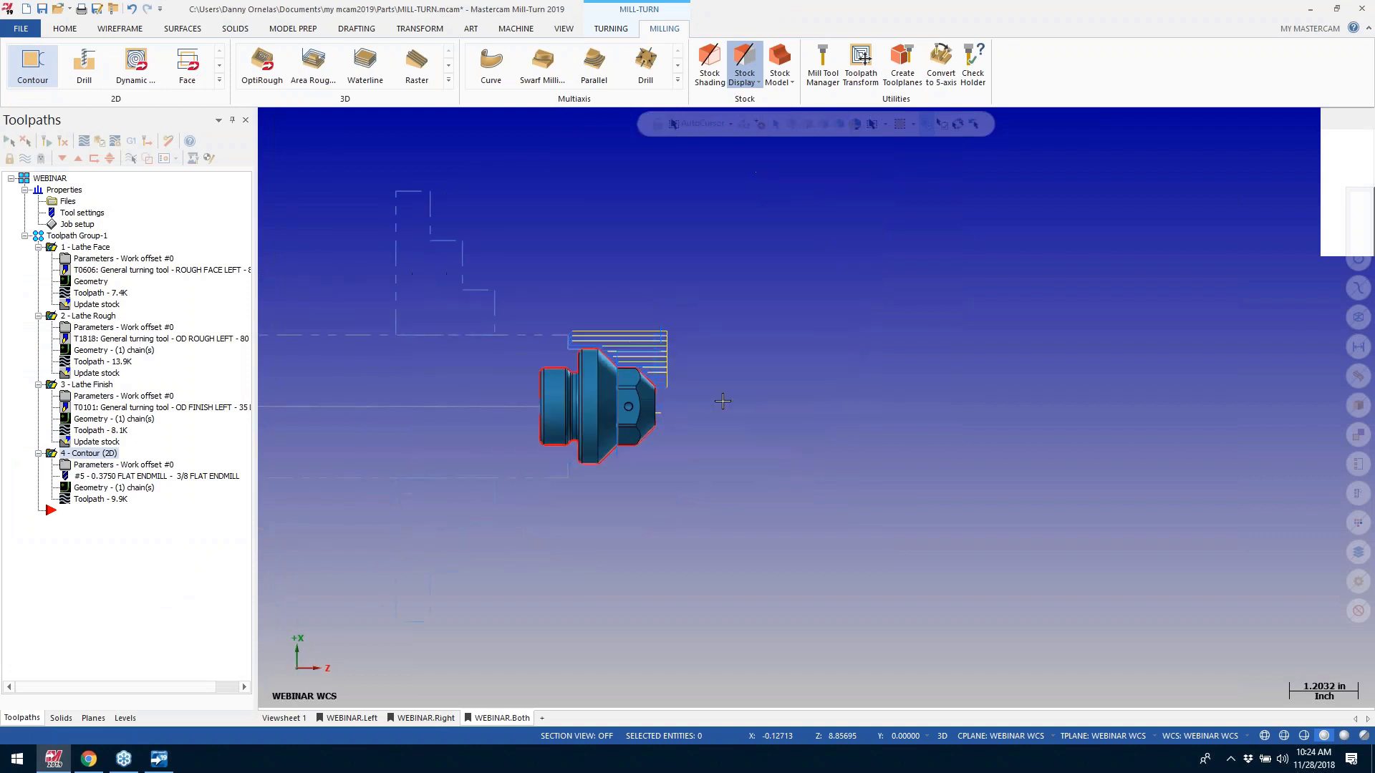
click(38, 247)
click(38, 258)
click(38, 270)
click(38, 282)
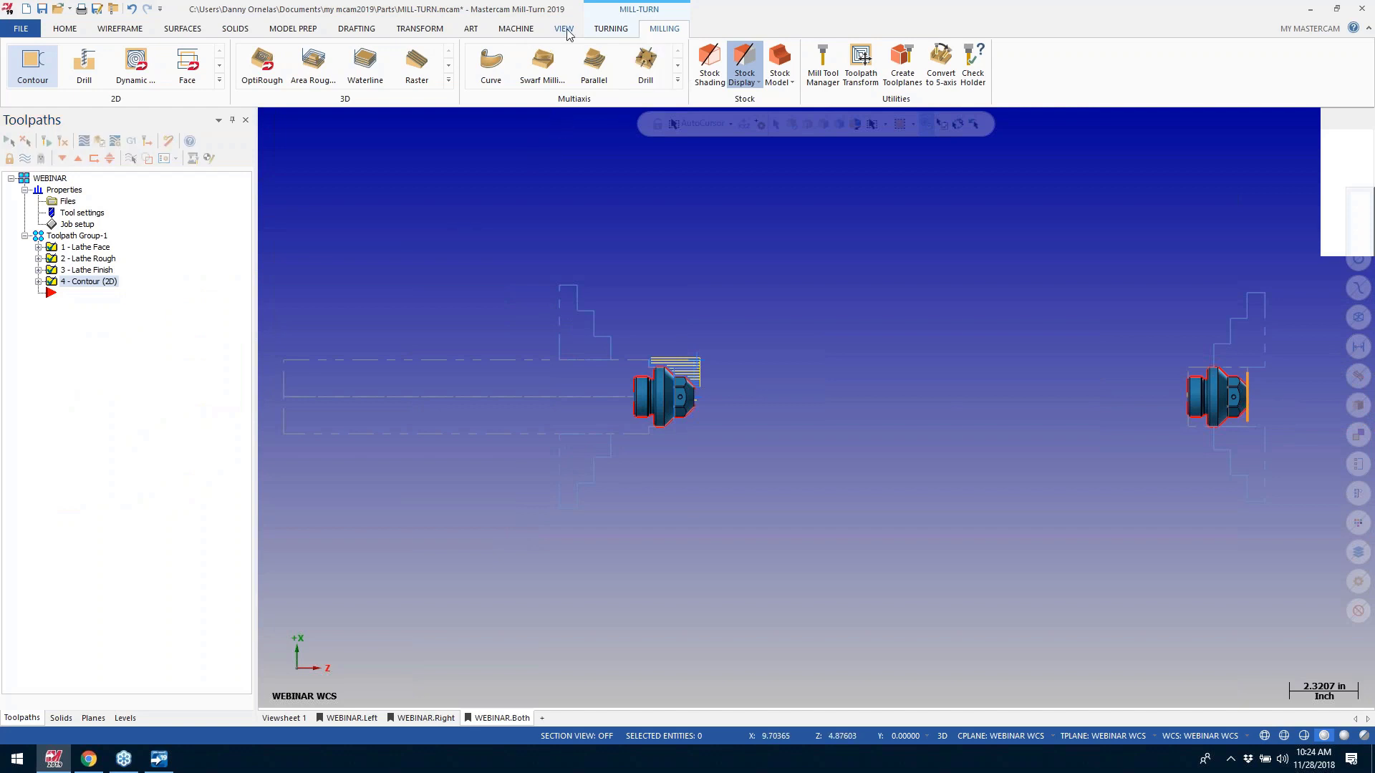
Step: Add a Pickoff, Stock Pull, Cutoff (Upper Turret) sequence with its default settings, and collapse its group in the operations tree
click(613, 29)
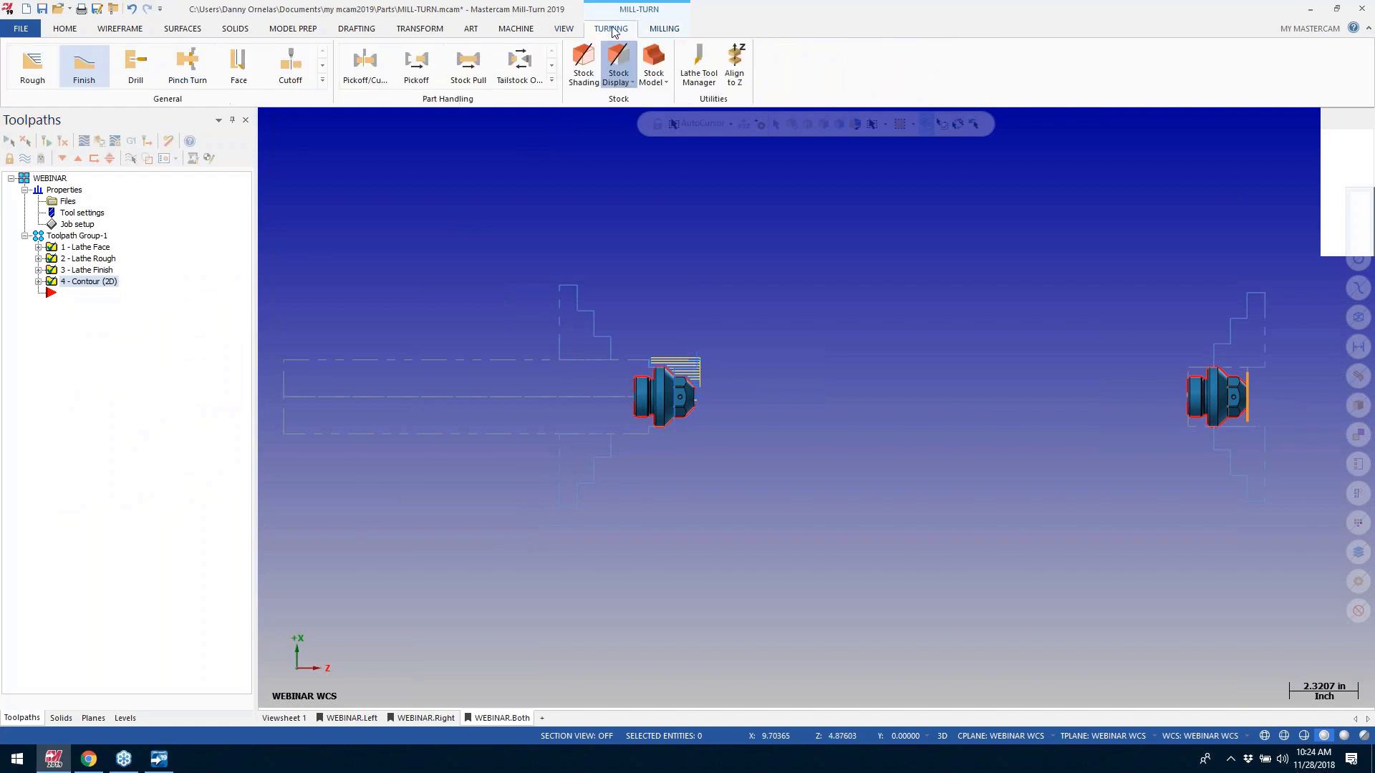
click(368, 65)
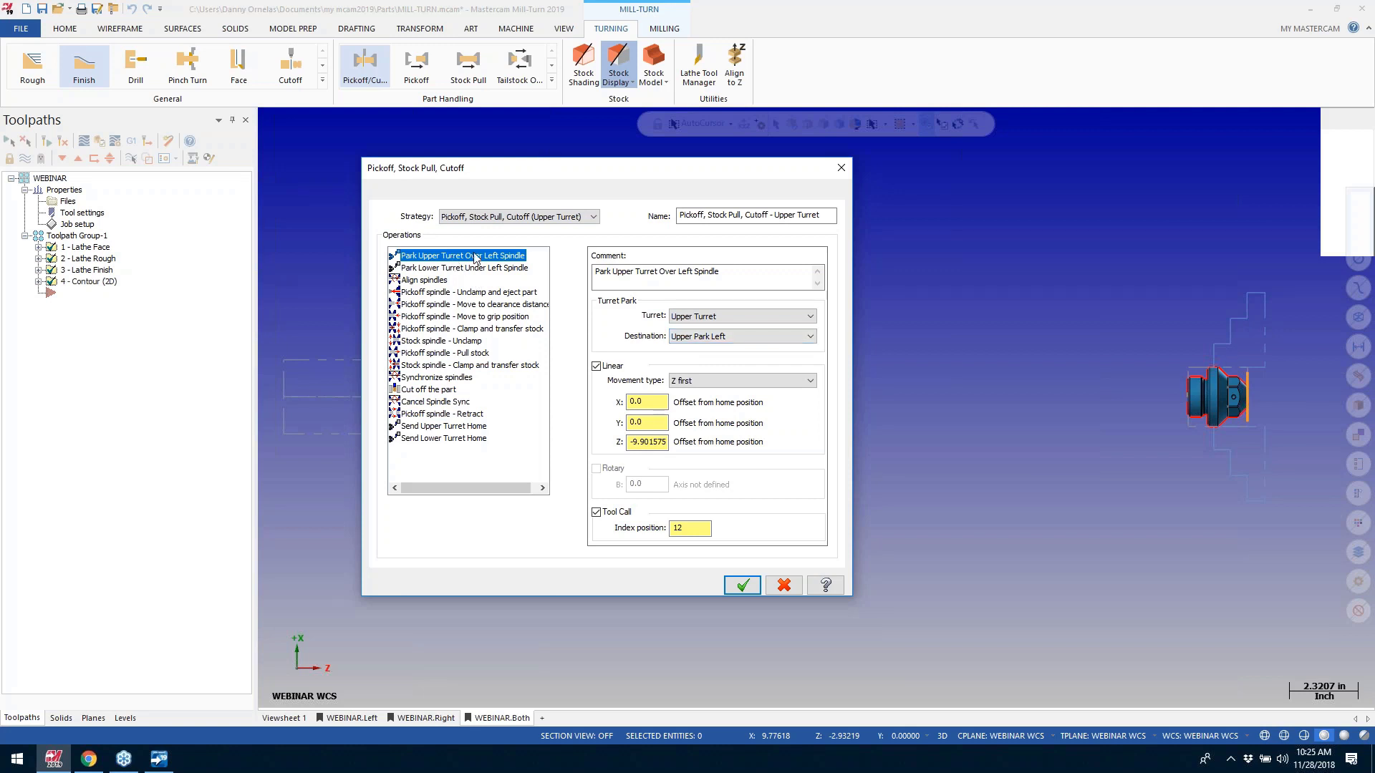
click(811, 336)
click(812, 338)
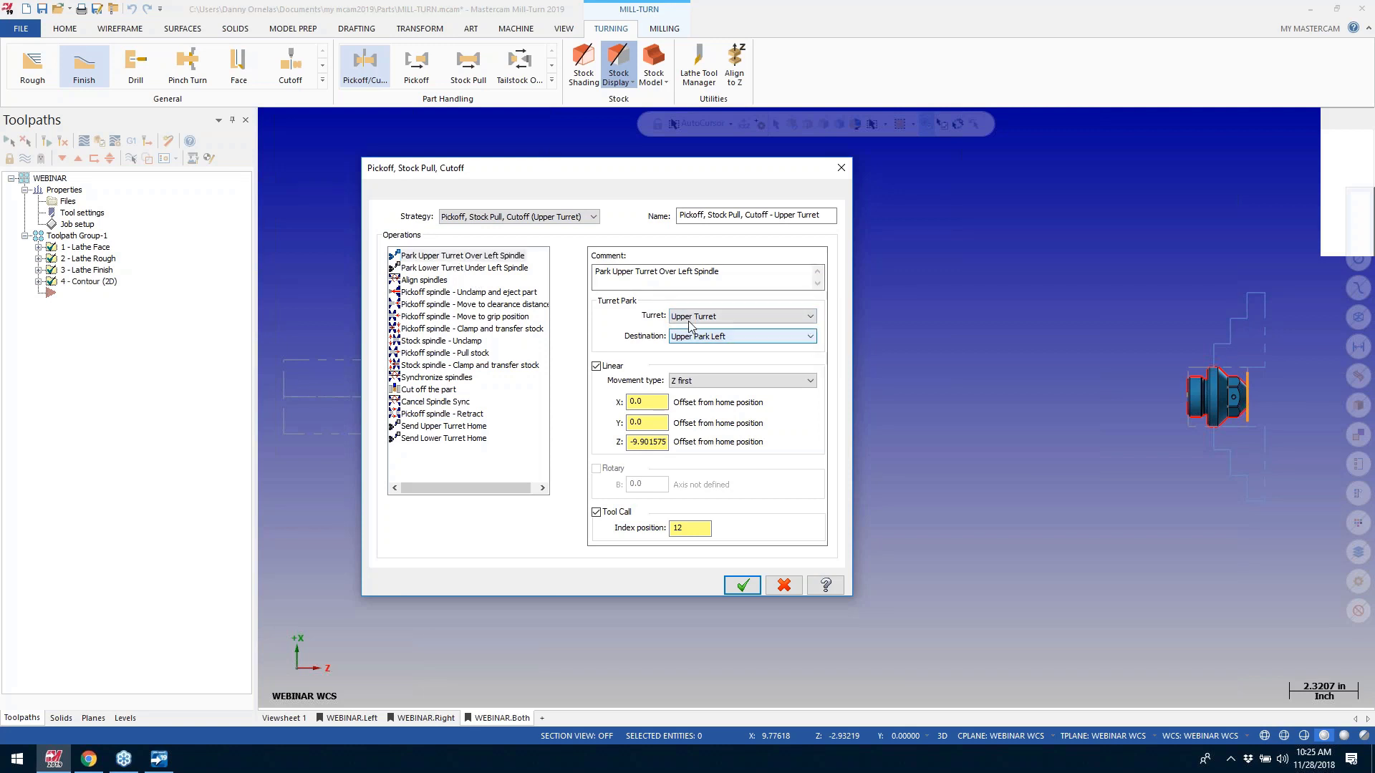
click(740, 586)
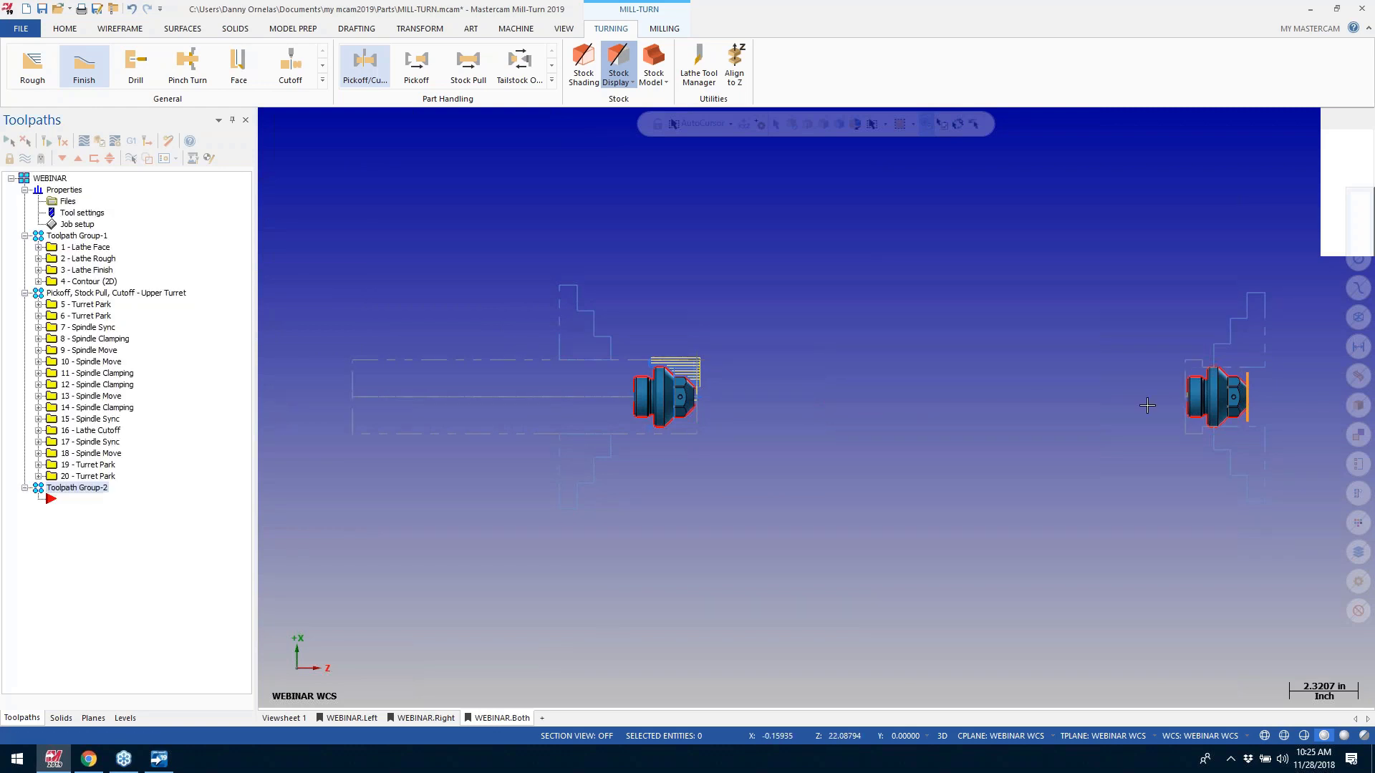
scroll(1109, 390, up, 1)
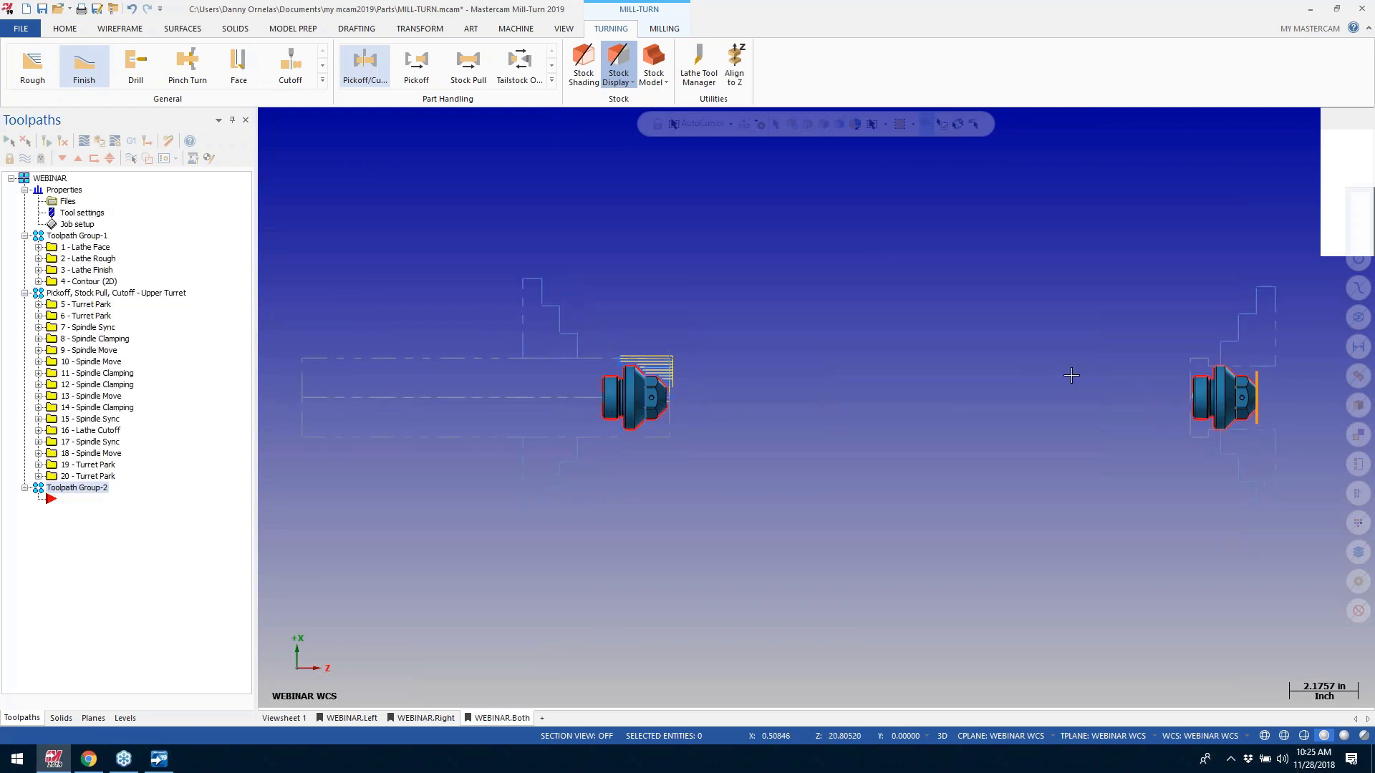
click(25, 292)
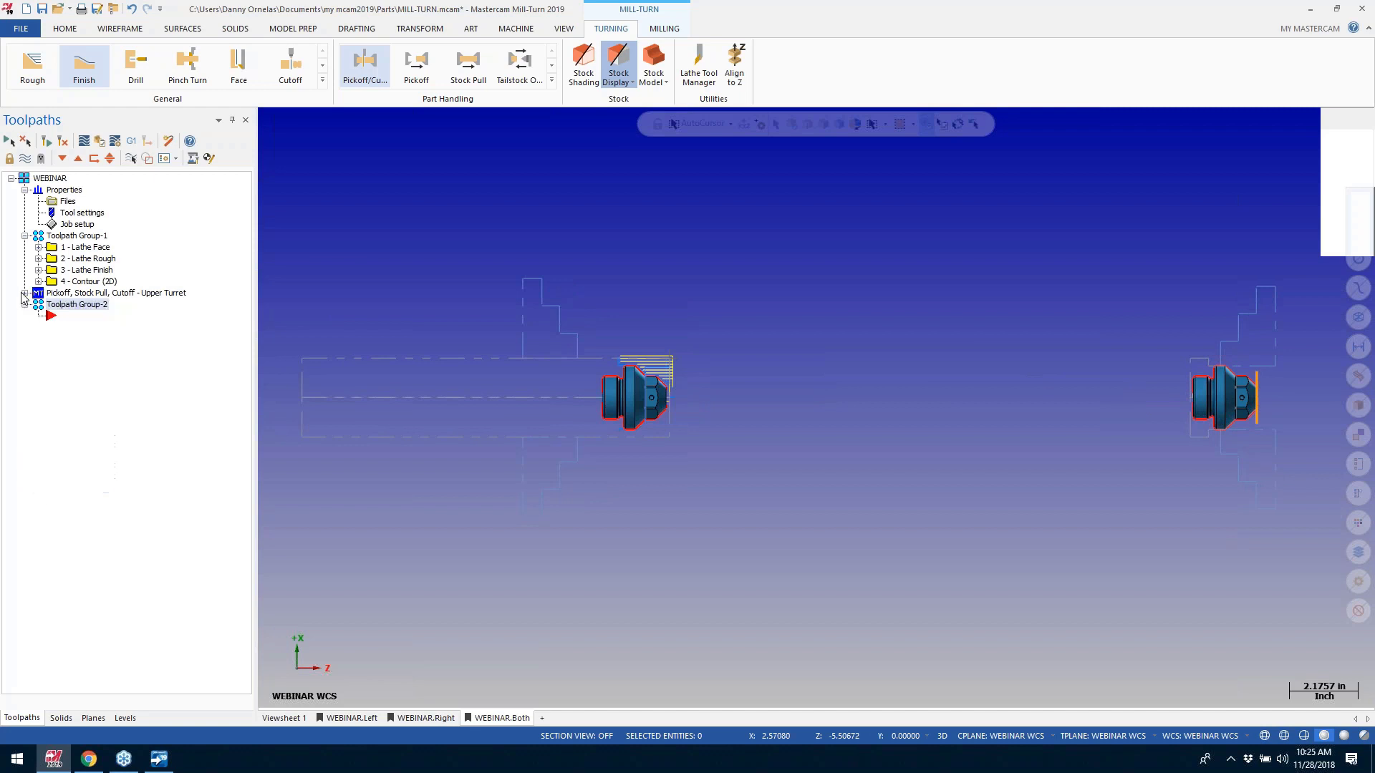
Step: Start a Lathe Face toolpath for the right spindle's part and set its axis combination to Lower Right
scroll(1024, 386, up, 1)
scroll(1184, 356, up, 8)
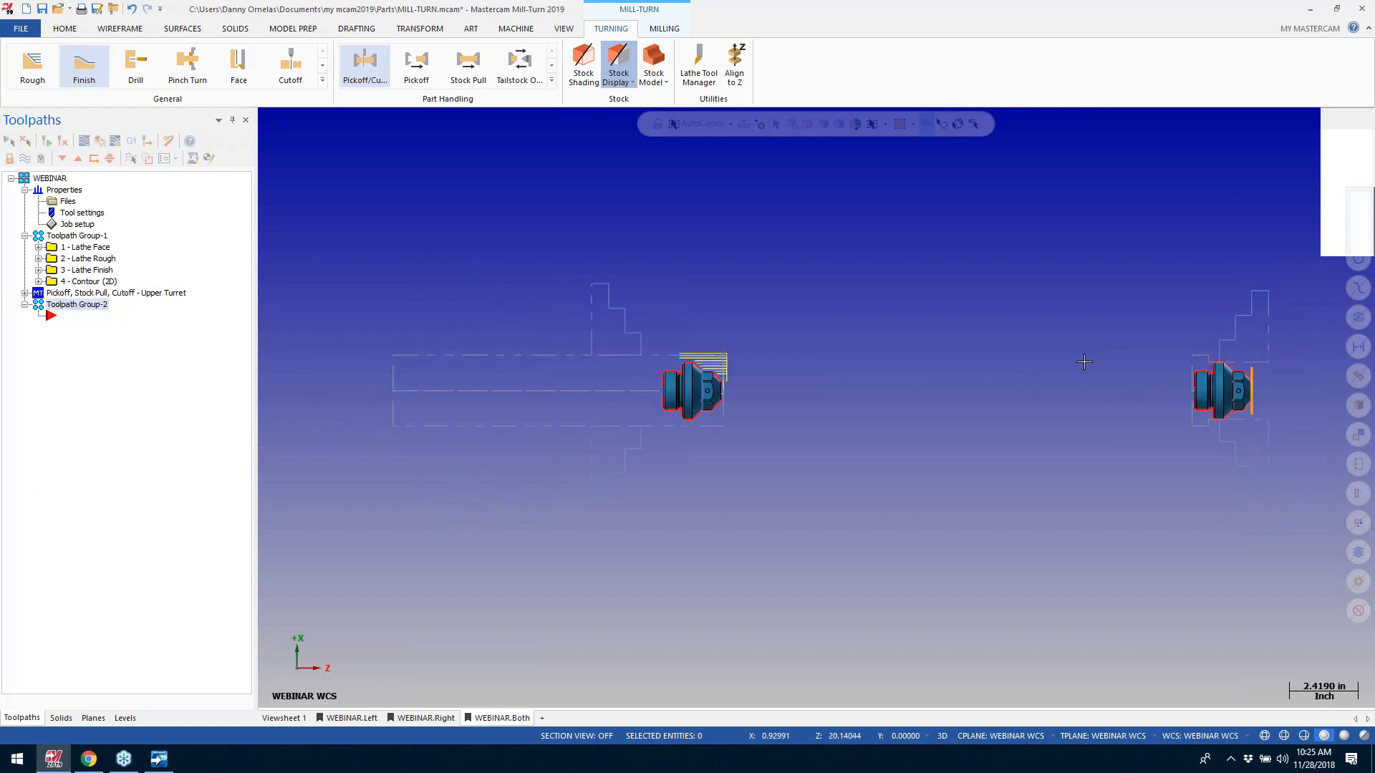
scroll(1185, 355, up, 2)
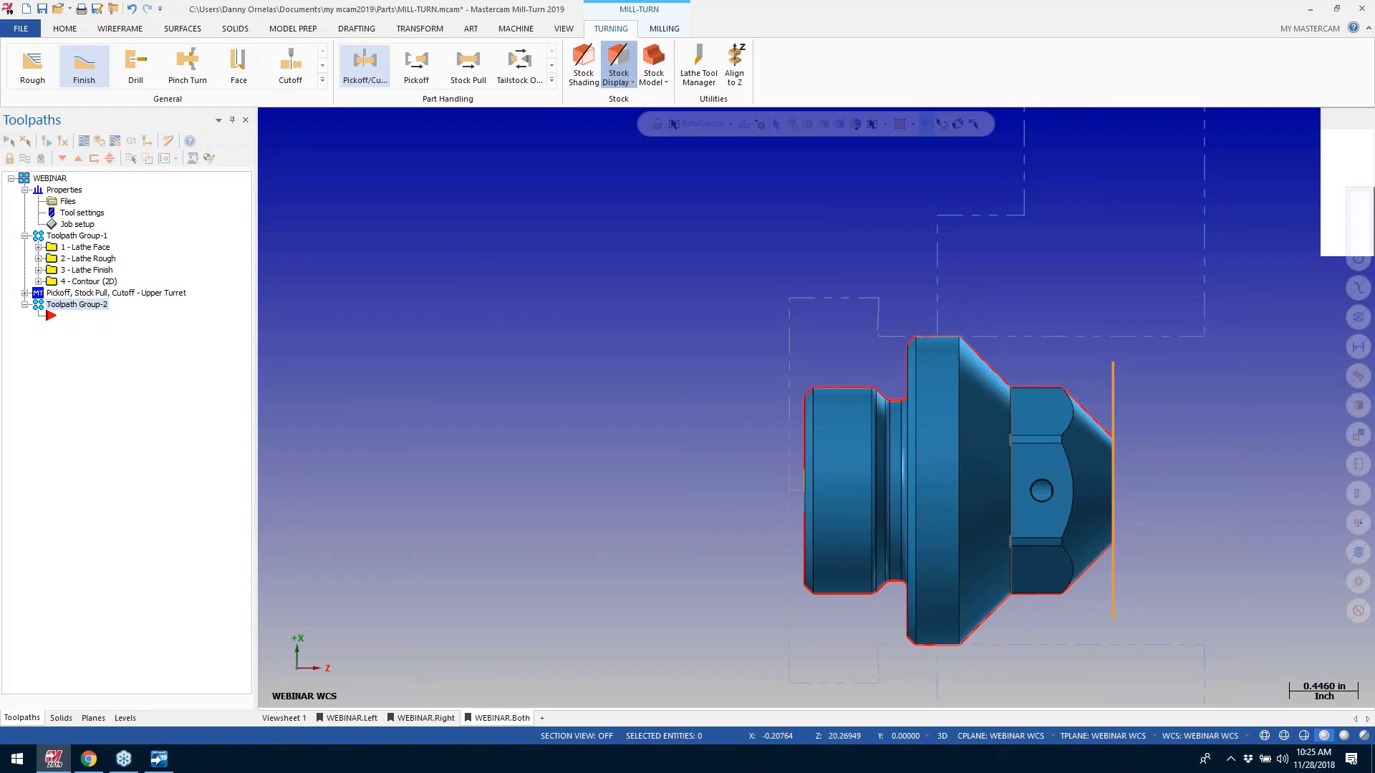
click(236, 74)
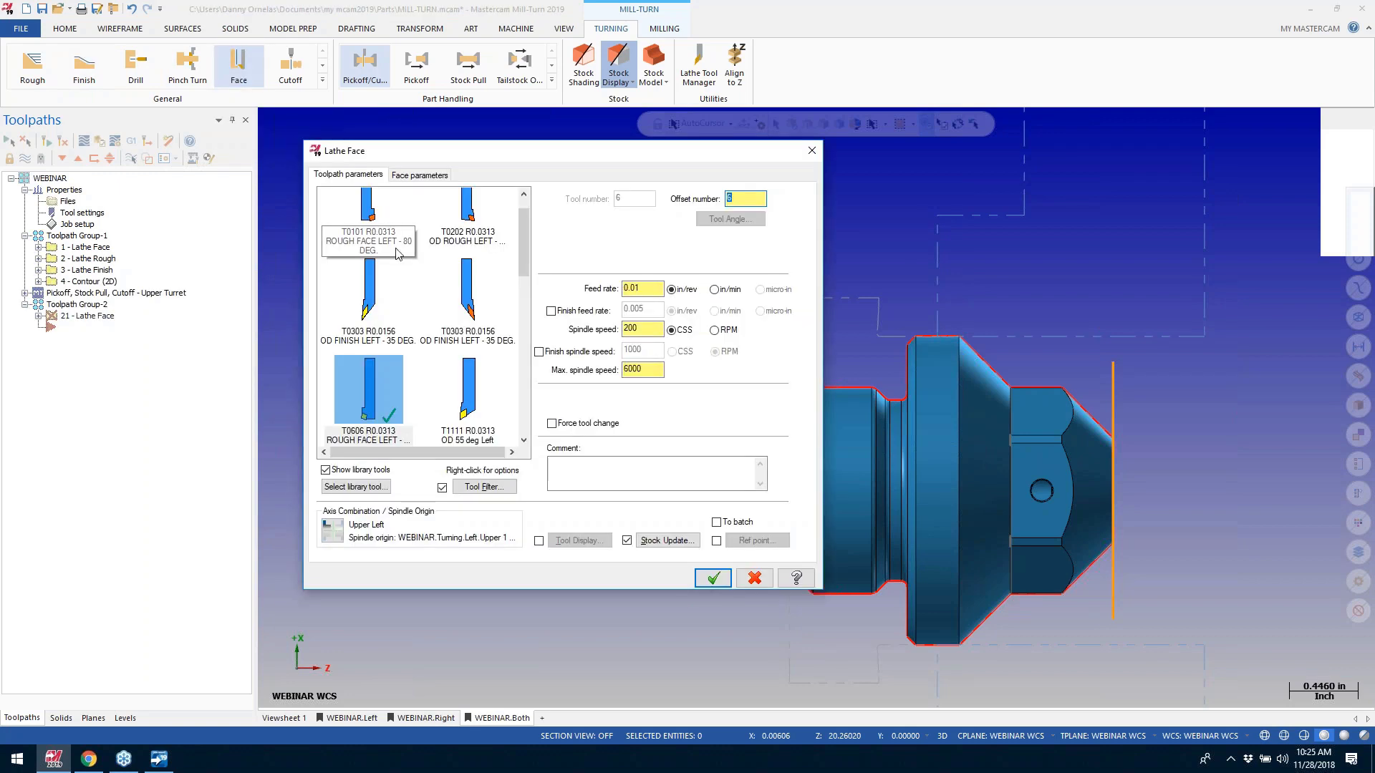
drag(525, 250, 517, 332)
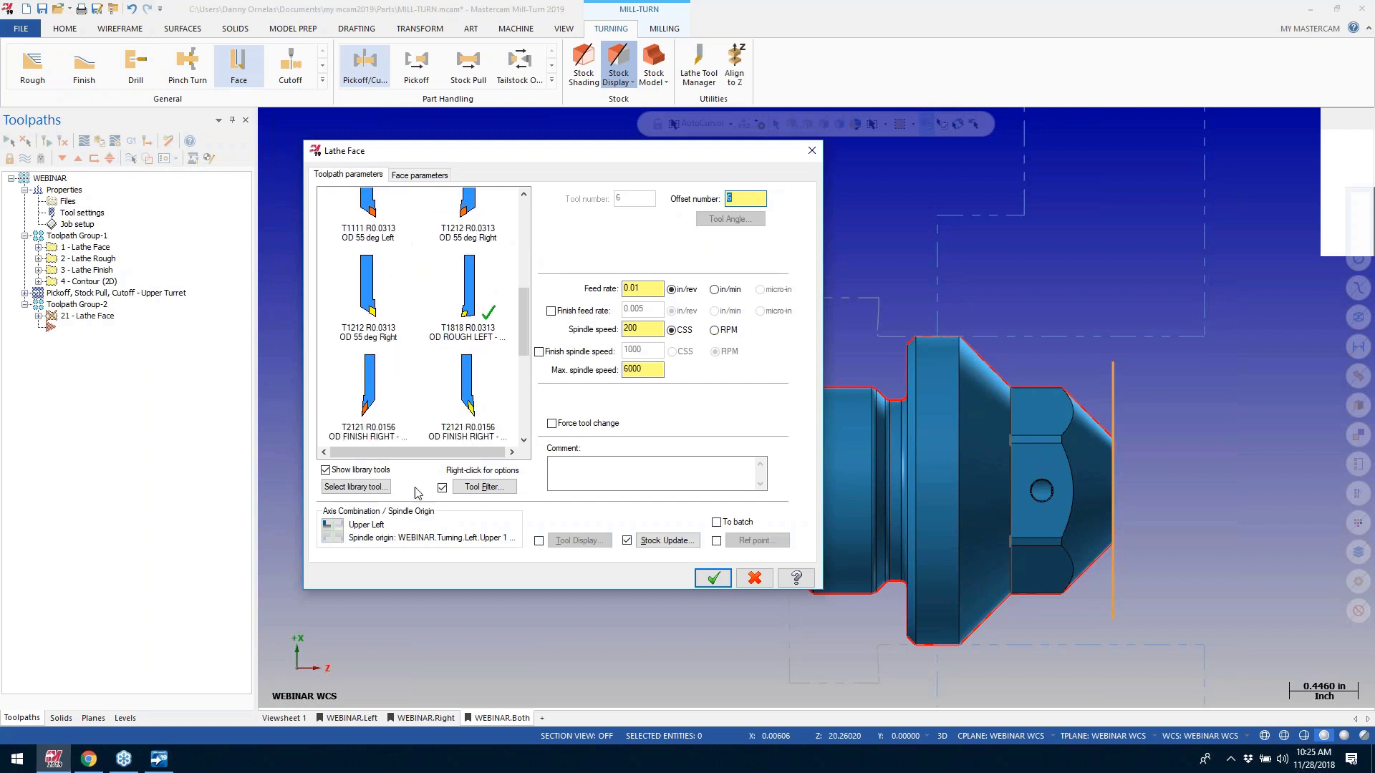
click(333, 531)
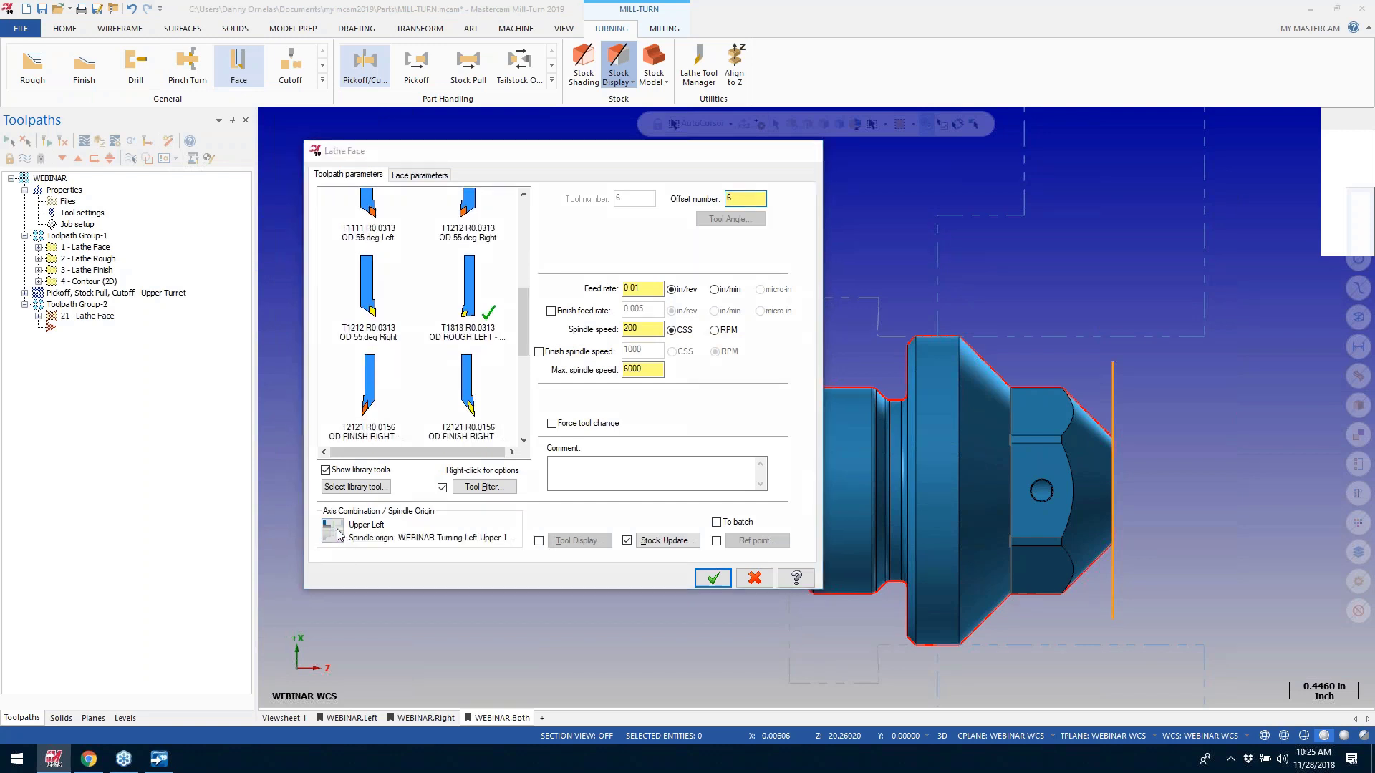
click(213, 207)
click(549, 328)
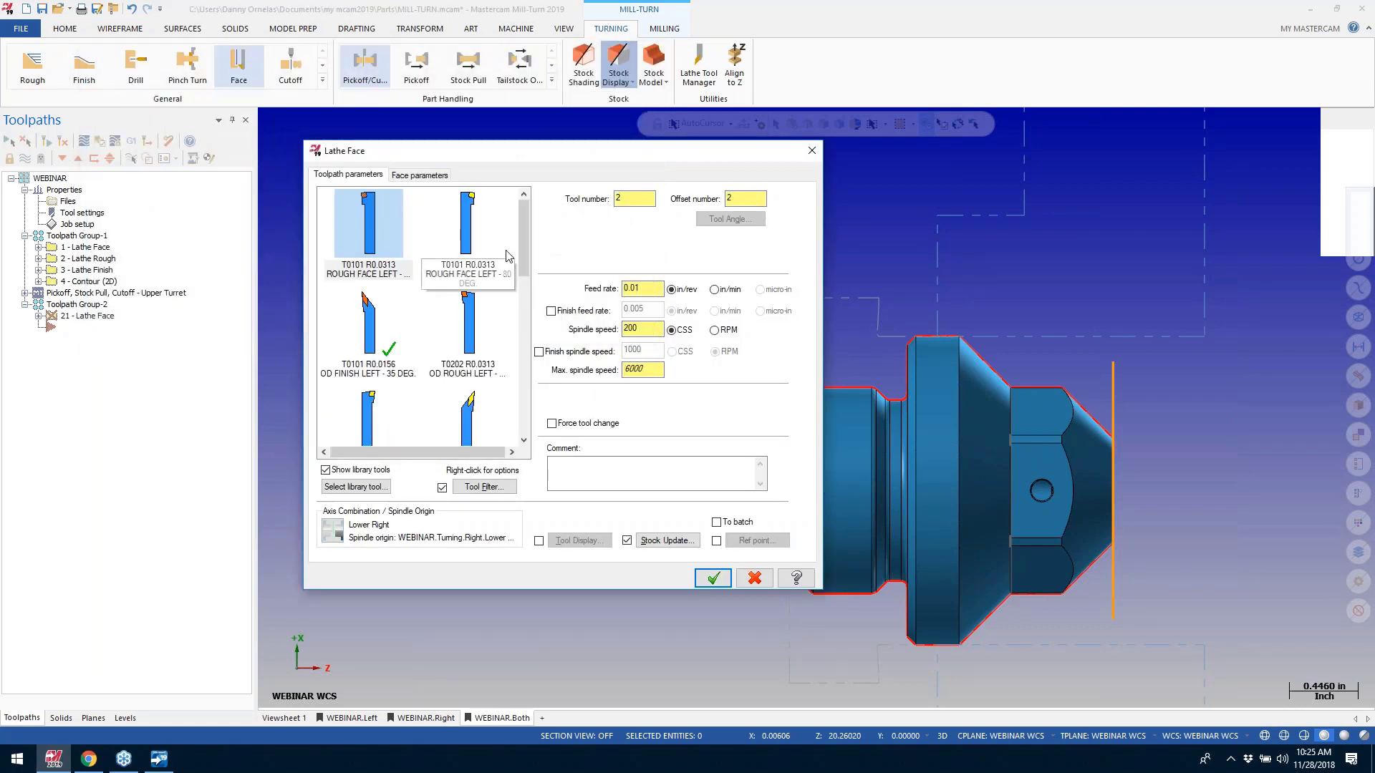
Step: Choose the second T0101 R0.0313 ROUGH FACE LEFT - 80 DEG. tool and generate the face toolpath using stock with finish Z 0.0
click(472, 228)
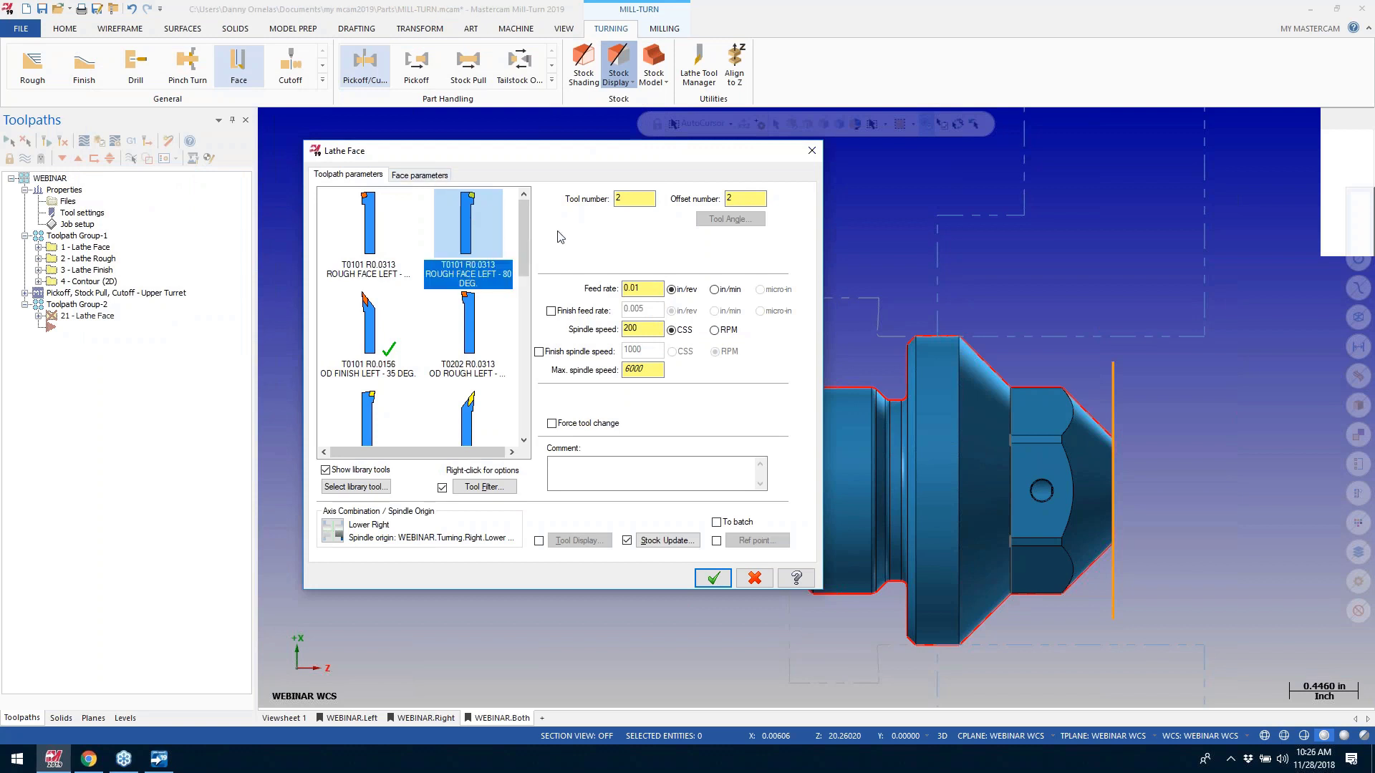
click(424, 176)
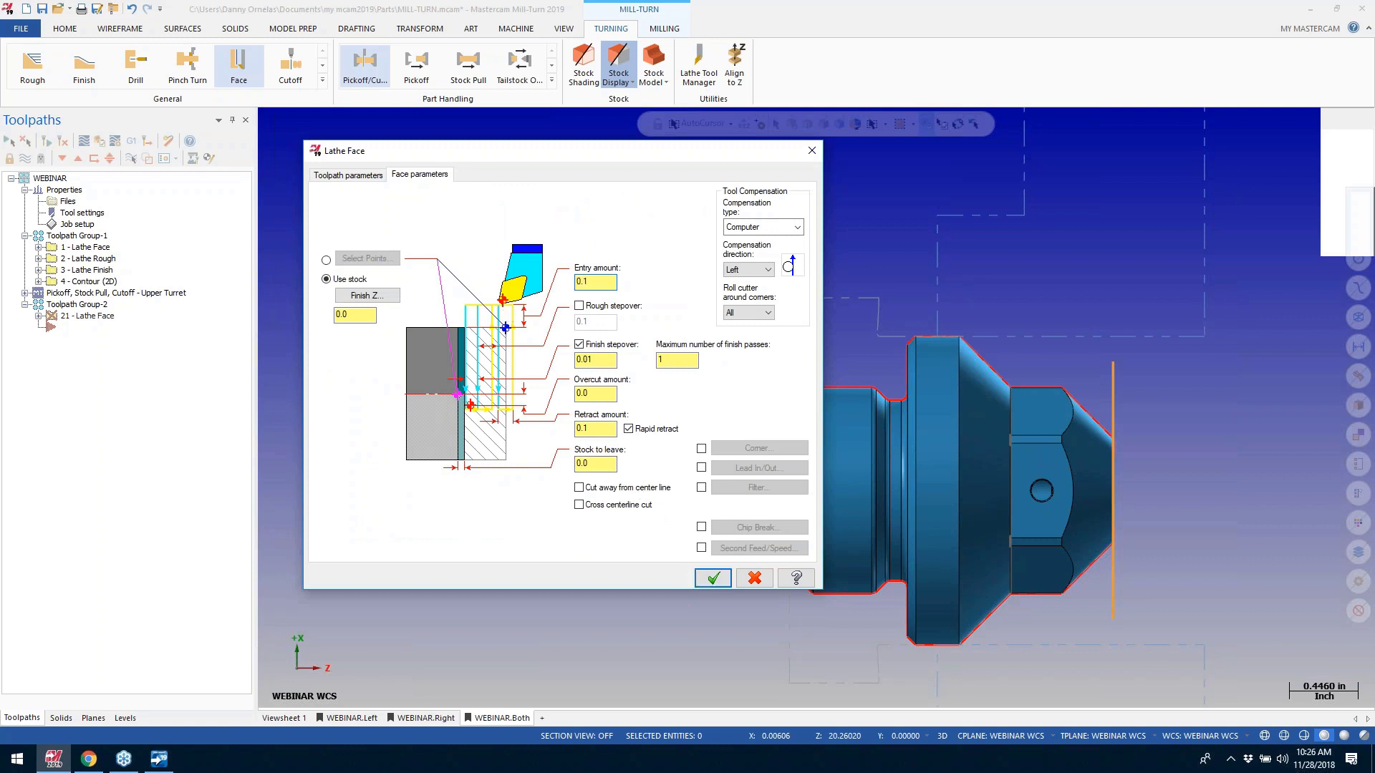
click(713, 578)
scroll(585, 458, down, 2)
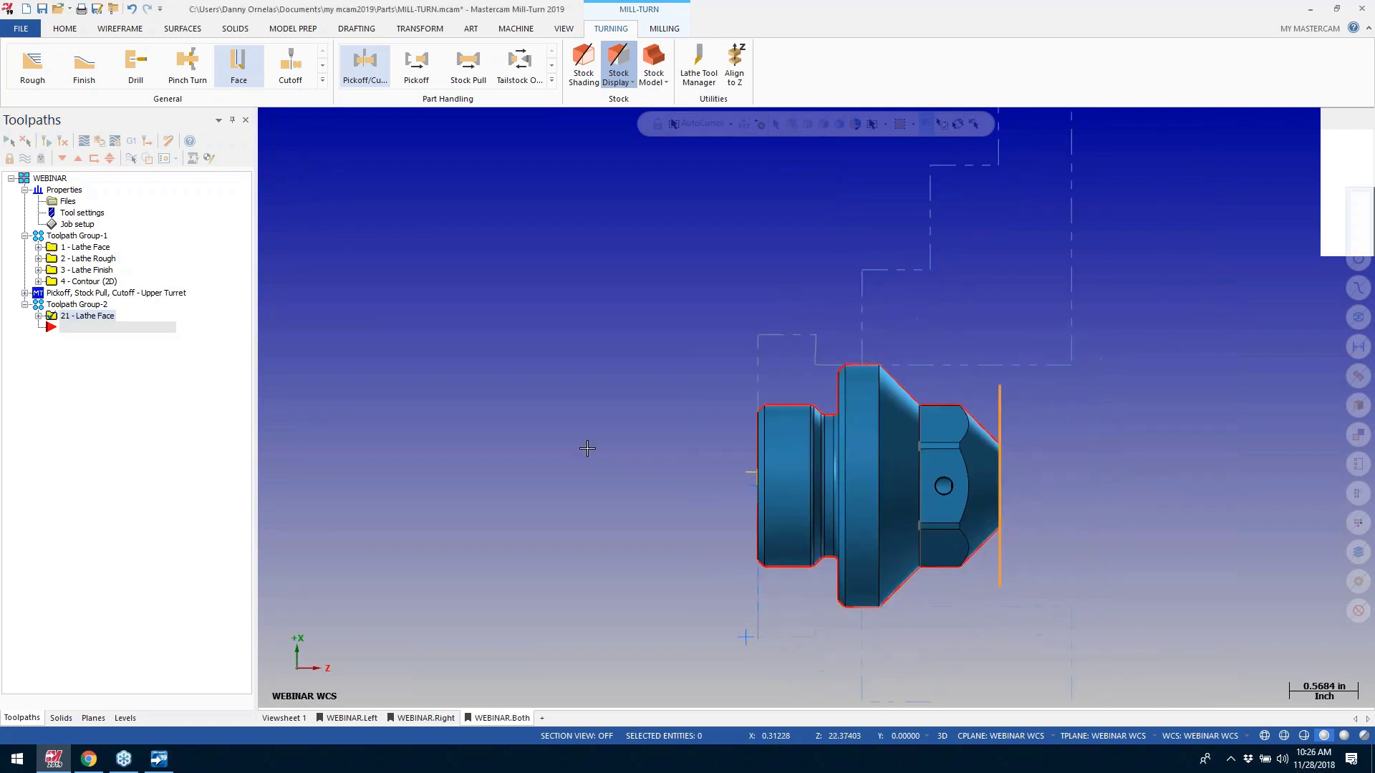
Step: Start a Lathe Rough toolpath and chain the part's lower back-side profile from its end face to the large flange's outer diameter
click(36, 71)
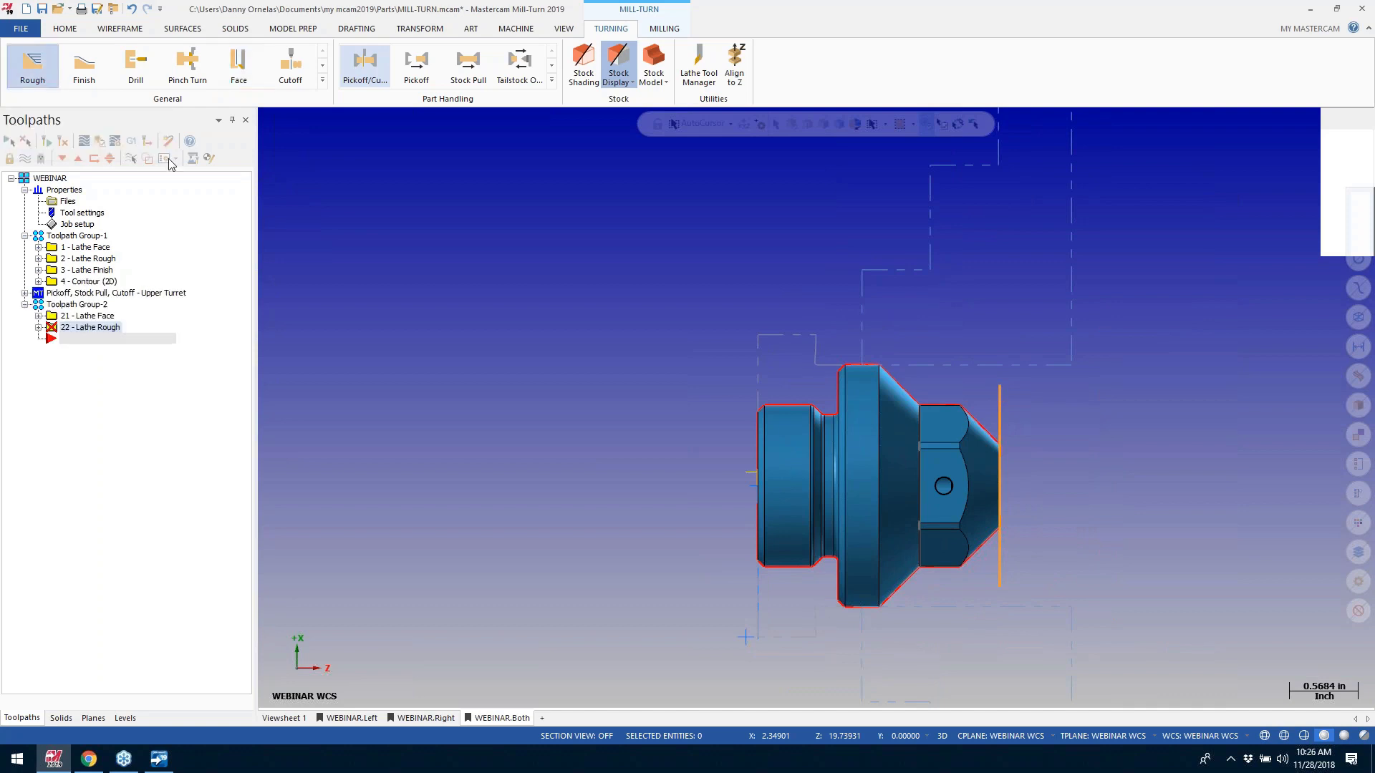
click(756, 565)
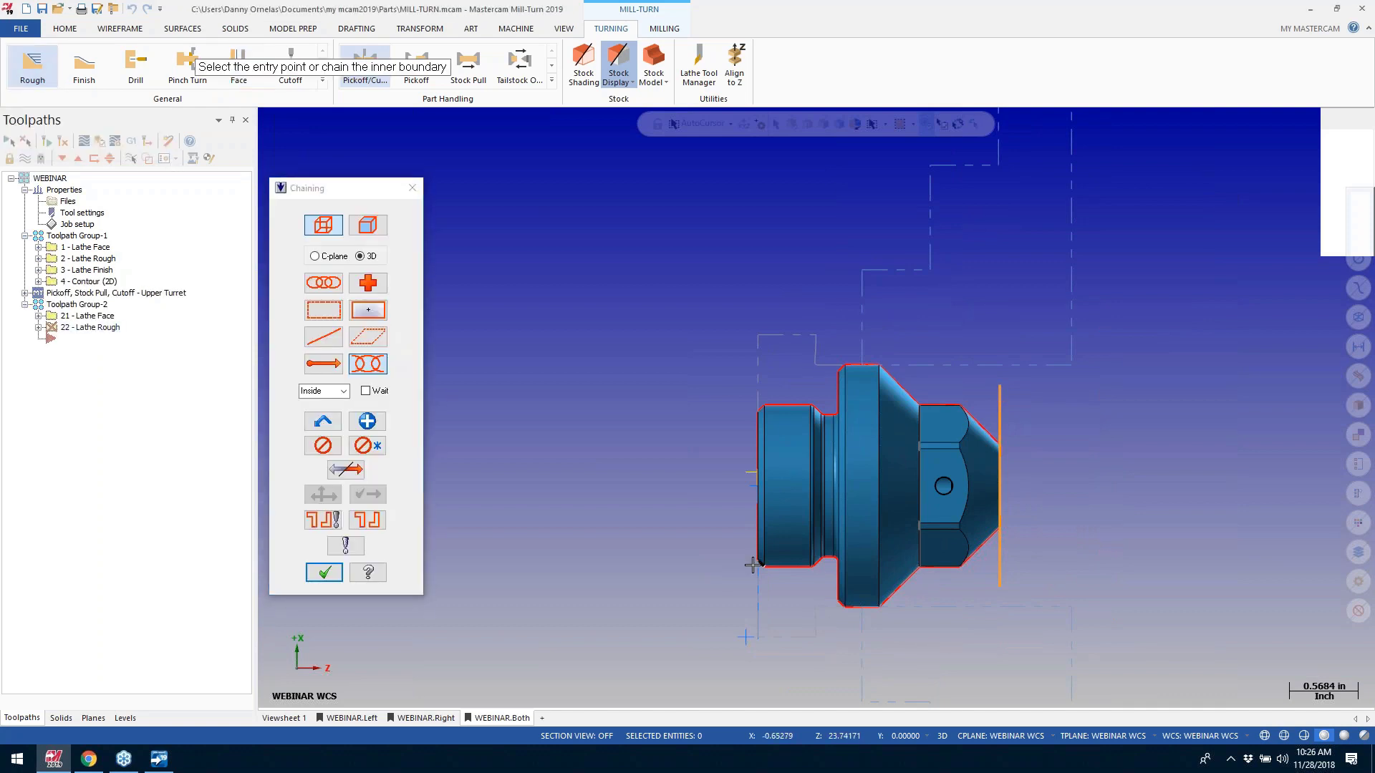
click(836, 609)
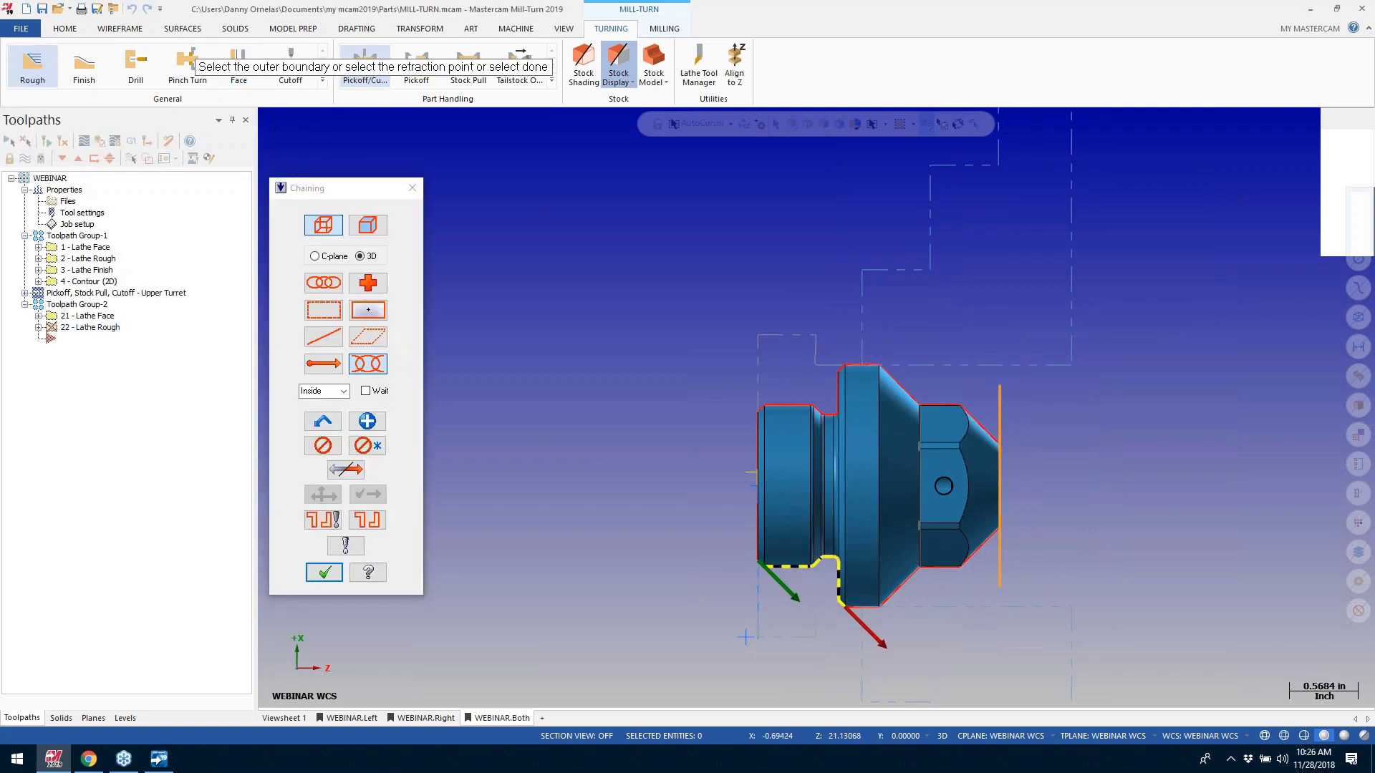
click(325, 572)
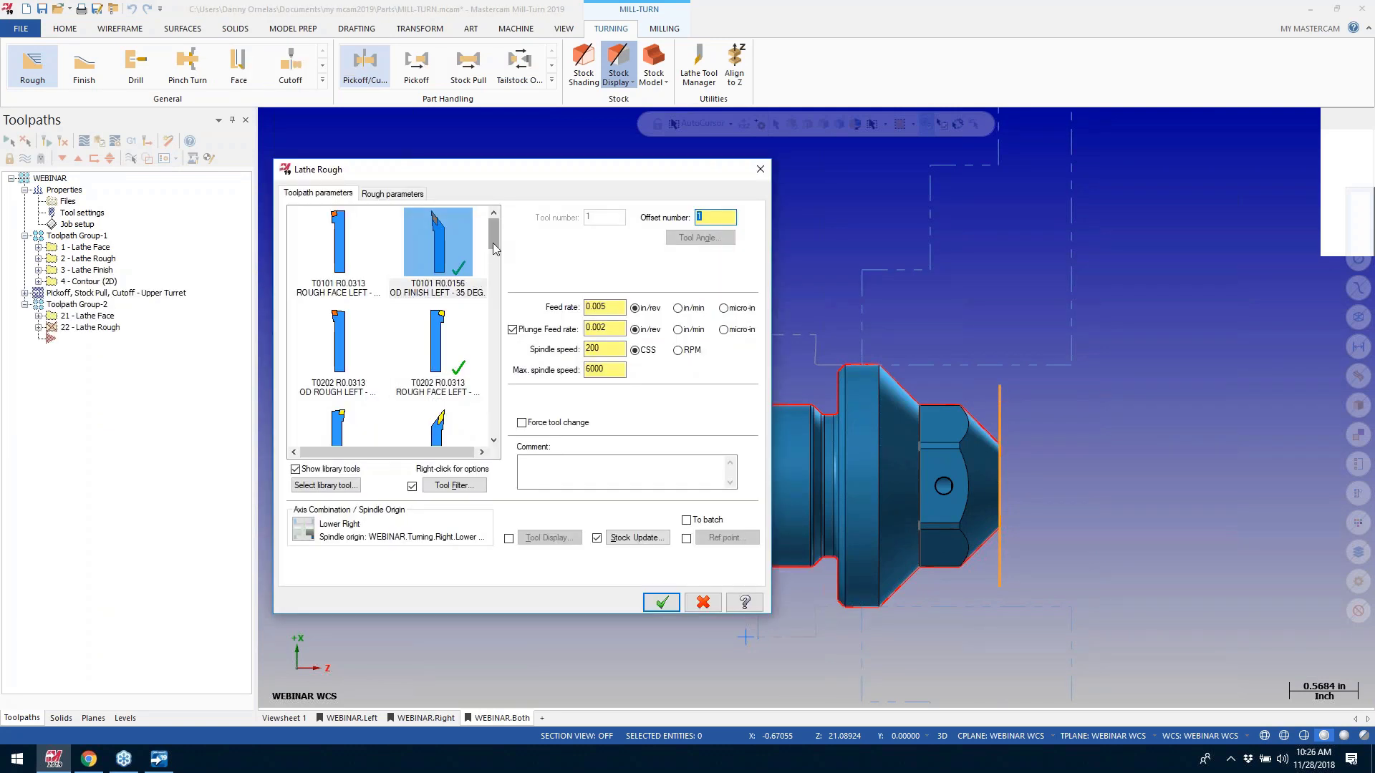
Step: Choose the T0303 R0.0156 OD FINISH LEFT - 35 DEG. tool, try to adjust the stock boundary, and generate the rough toolpath
scroll(494, 247, down, 2)
click(449, 286)
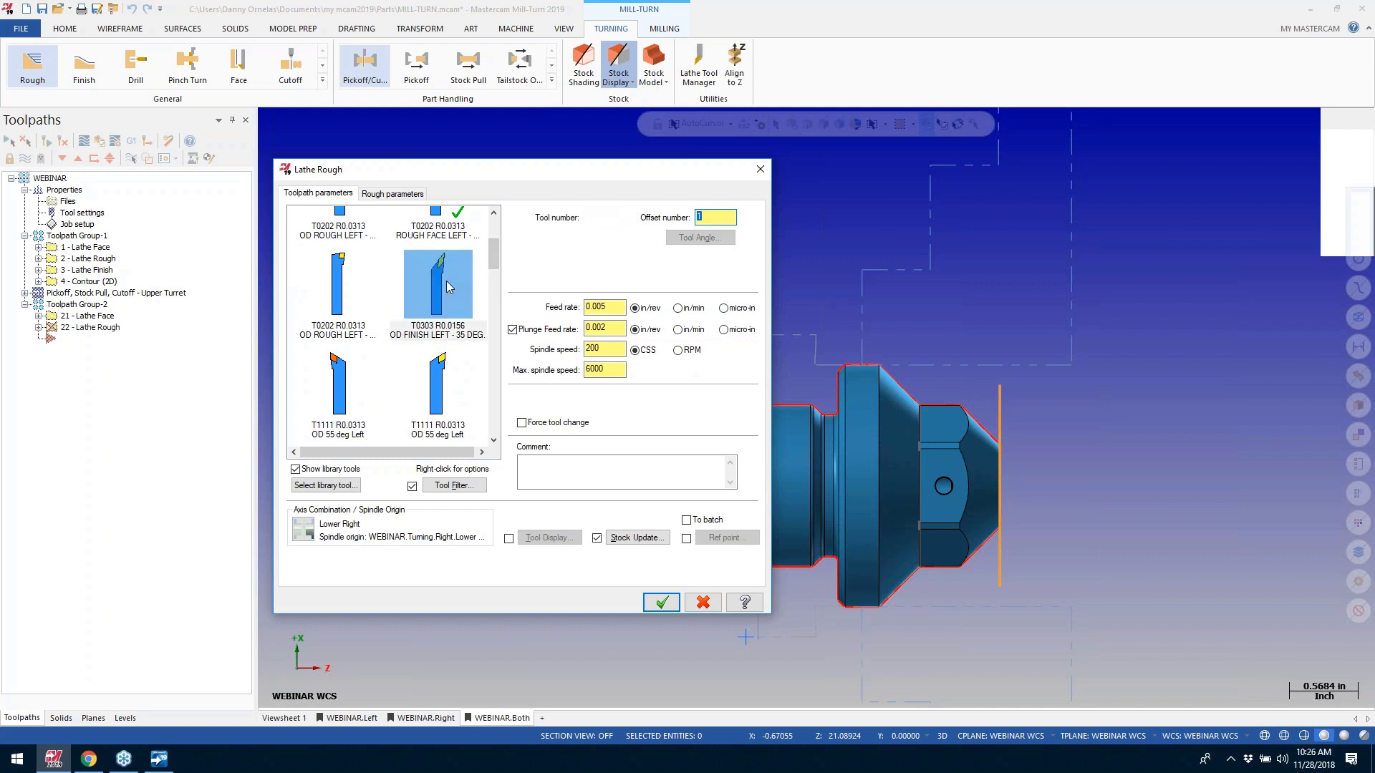
click(392, 194)
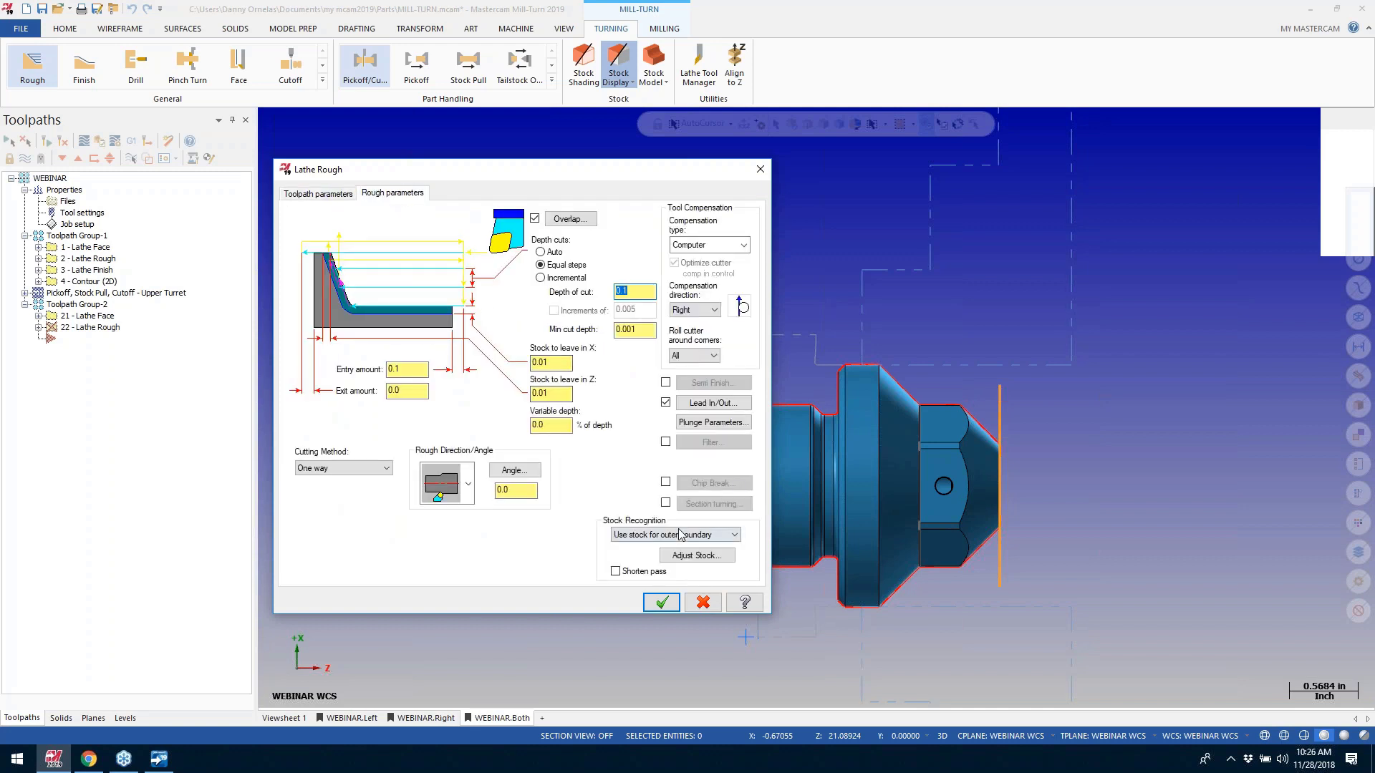
click(687, 555)
click(1273, 691)
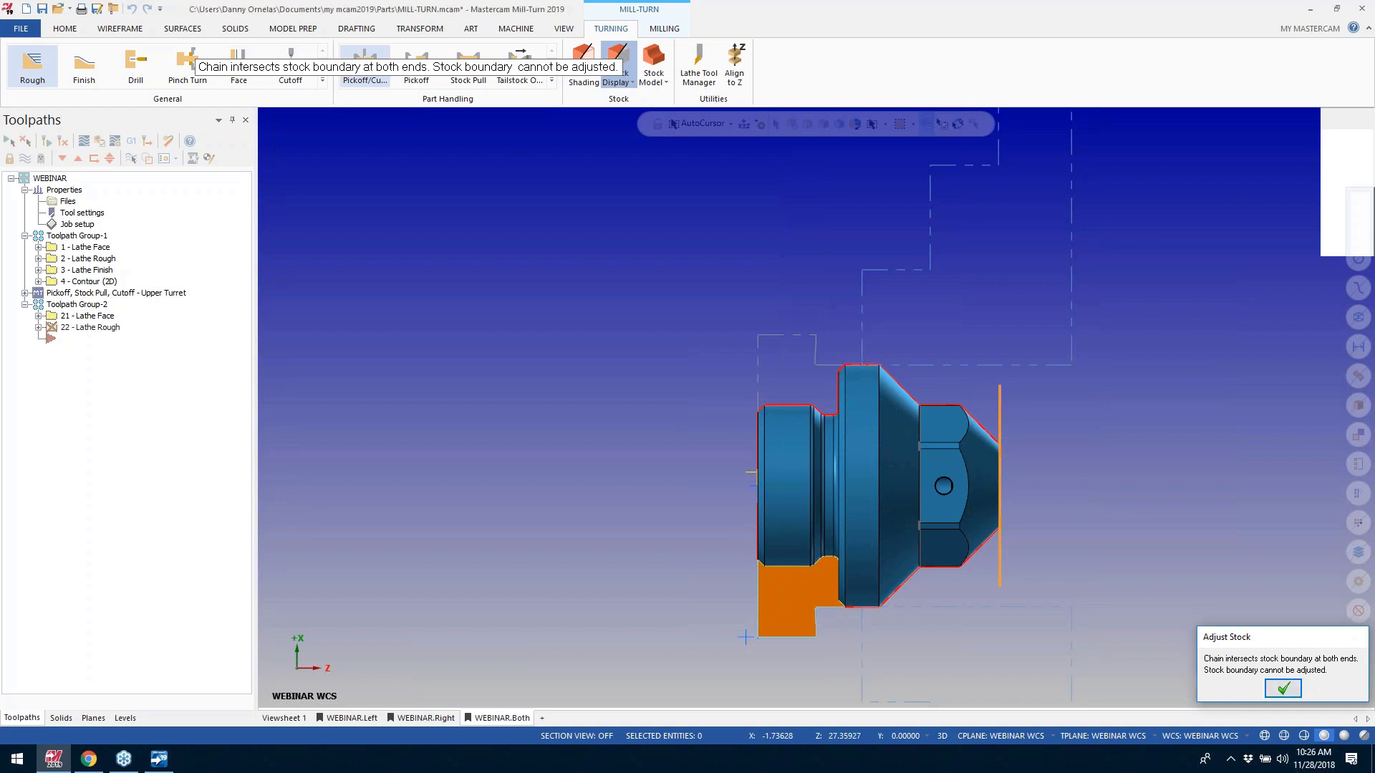
click(661, 602)
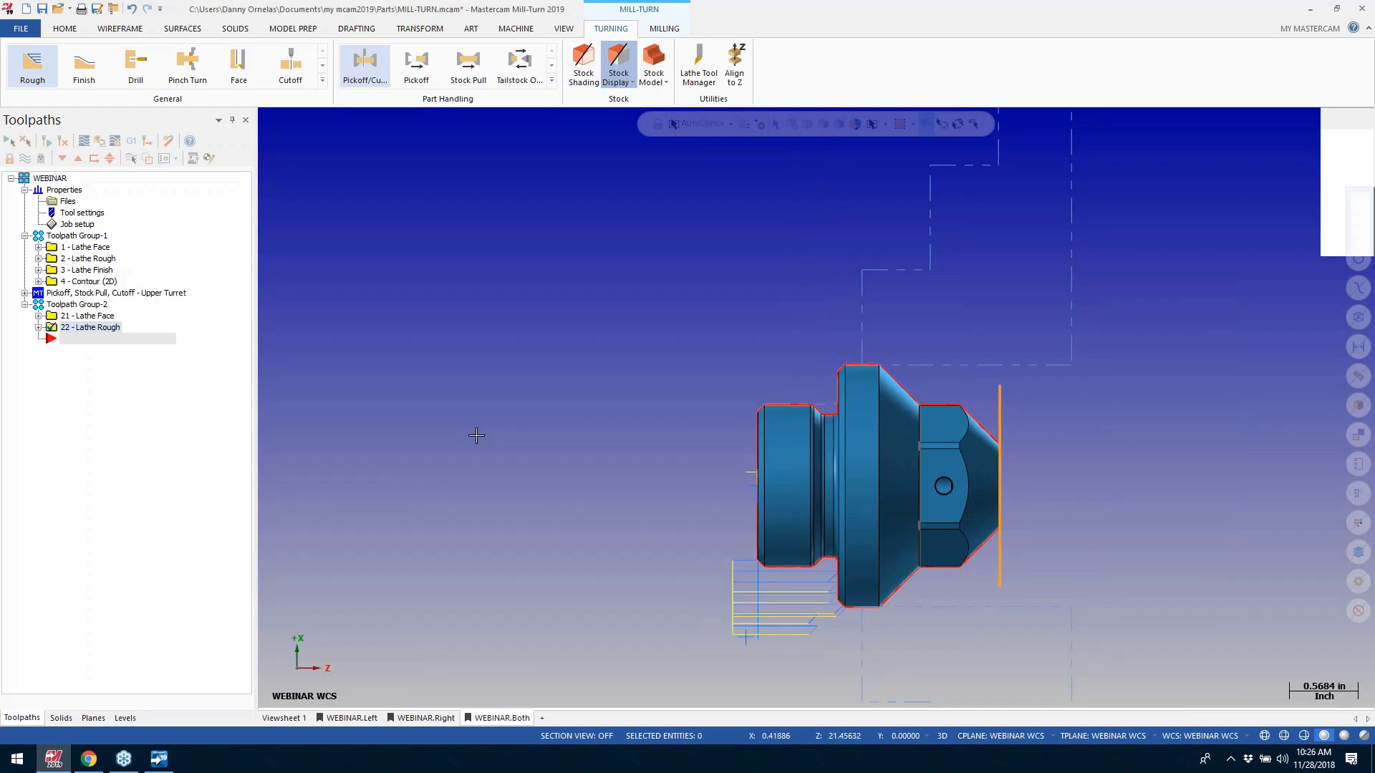
Step: Select all operations of the WEBINAR machine group and send them to Code Expert's Sync Manager
scroll(475, 423, down, 3)
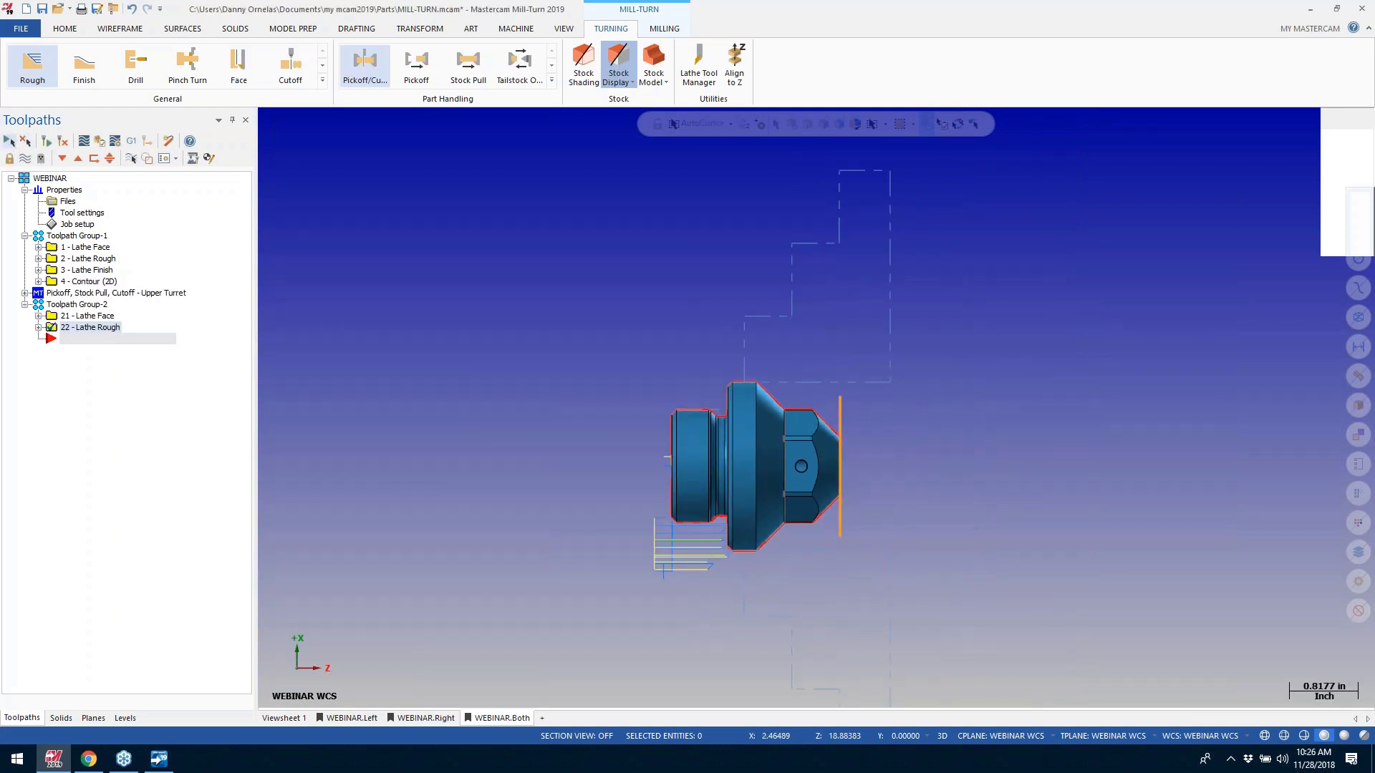
click(9, 140)
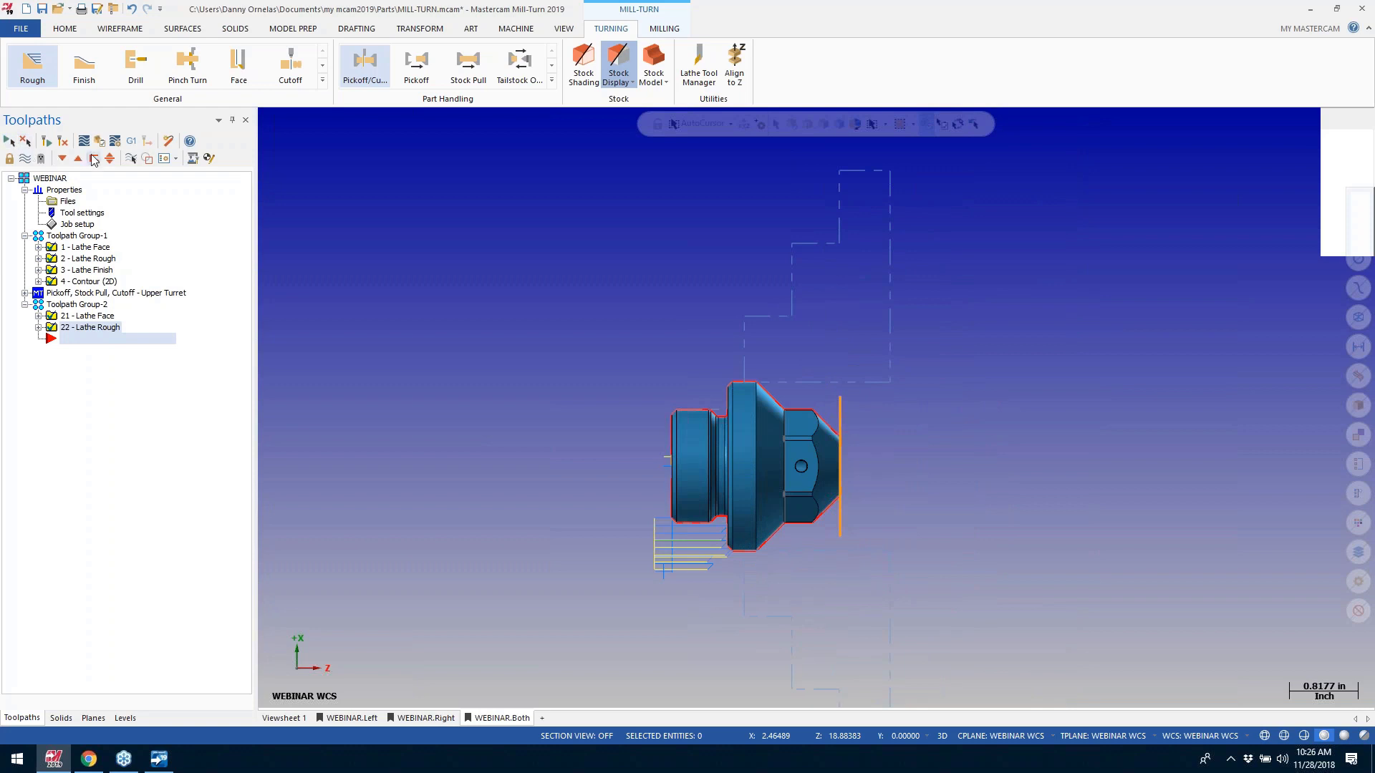
click(132, 142)
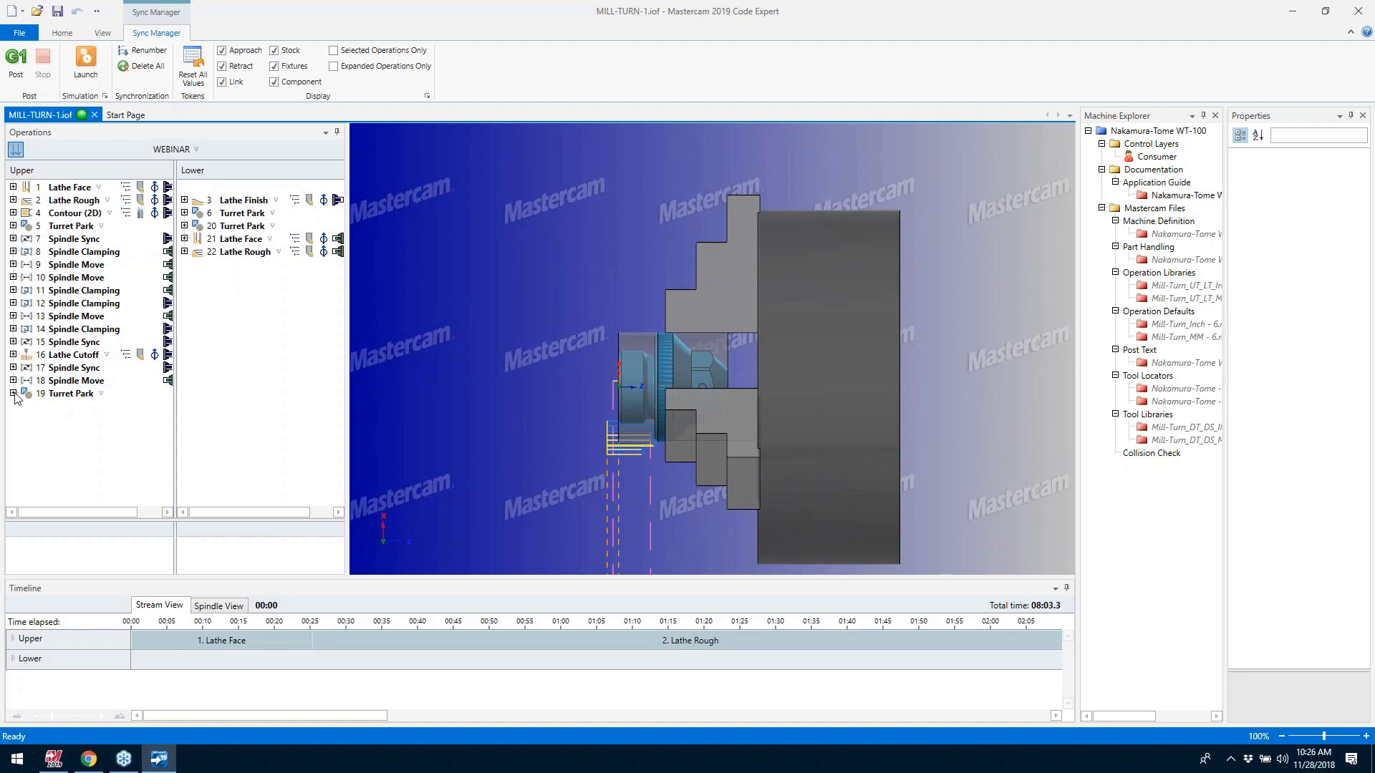
Step: Launch the machine simulation, play the program through the part transfer and cutoff, and stop and close it
click(84, 57)
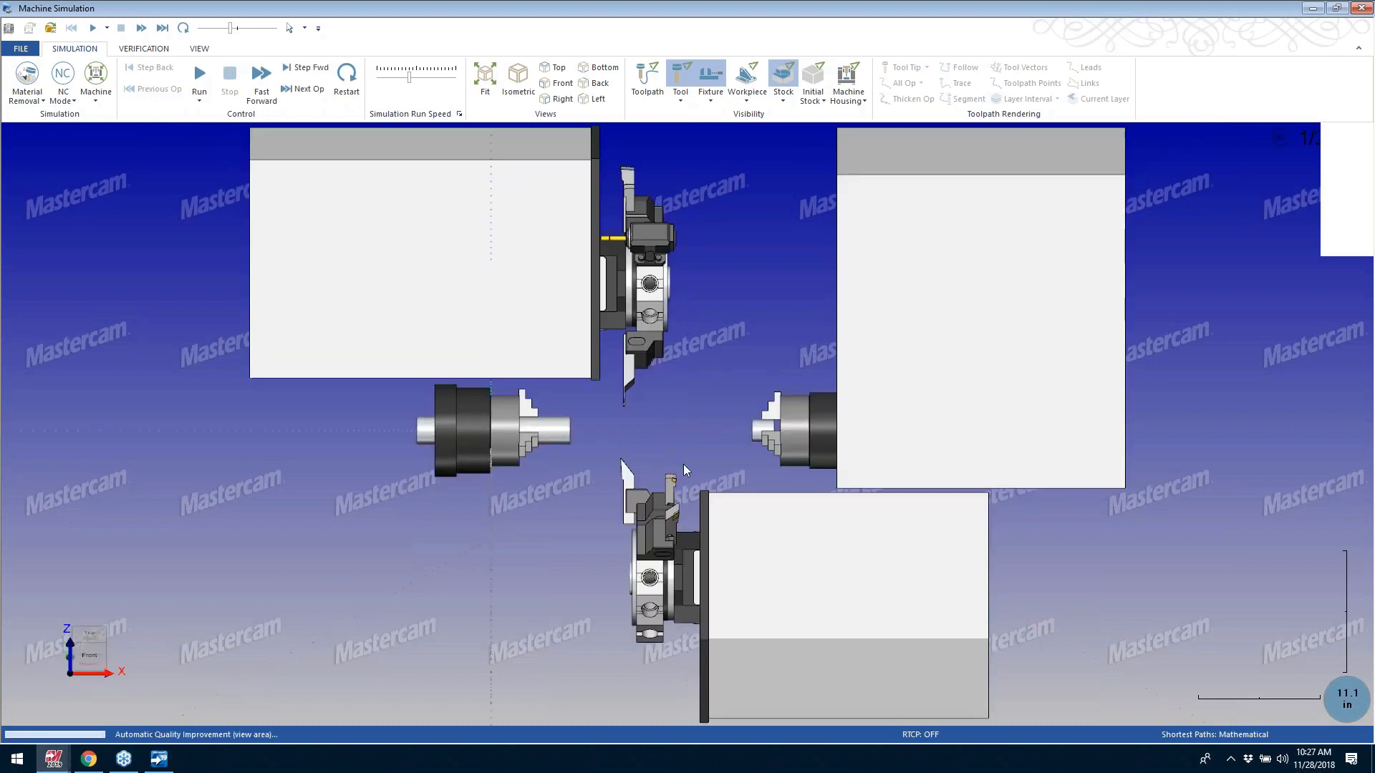
scroll(626, 493, up, 3)
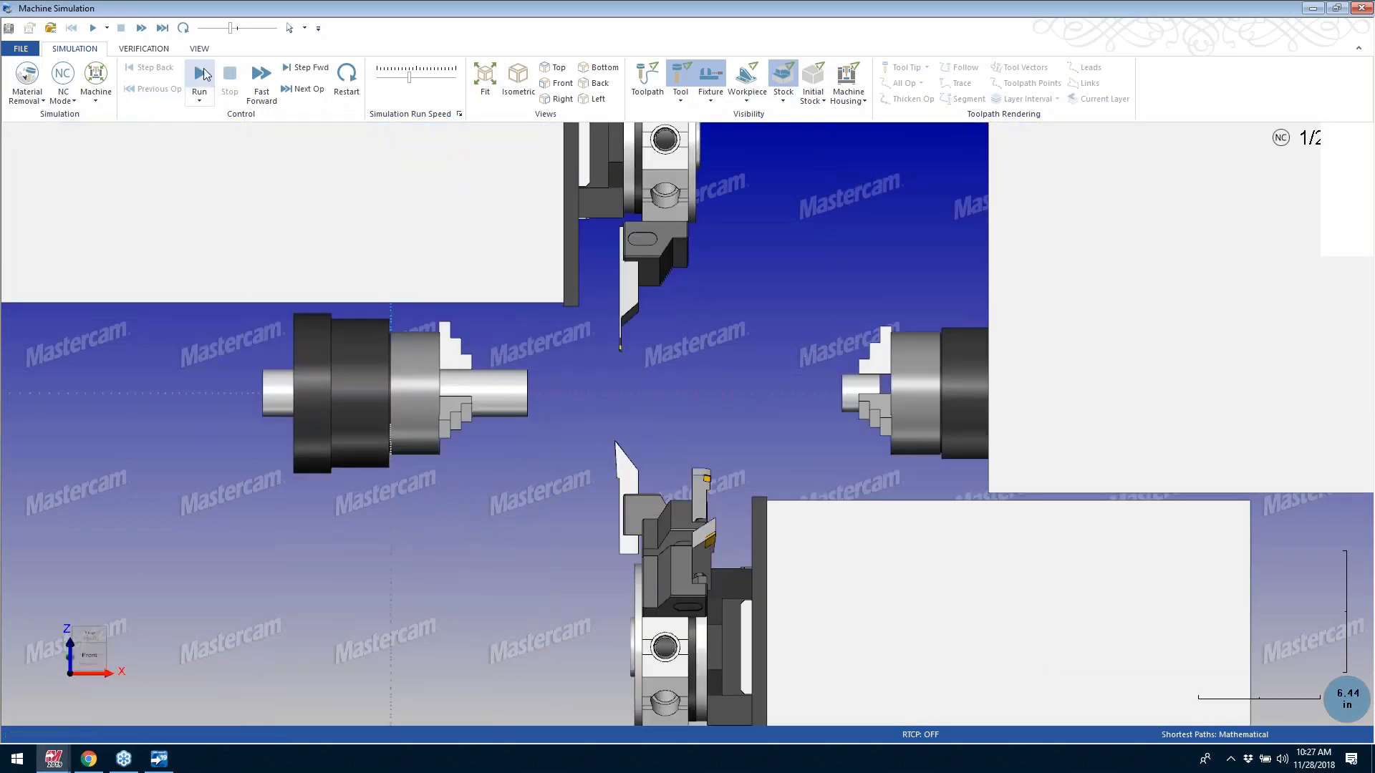
click(201, 74)
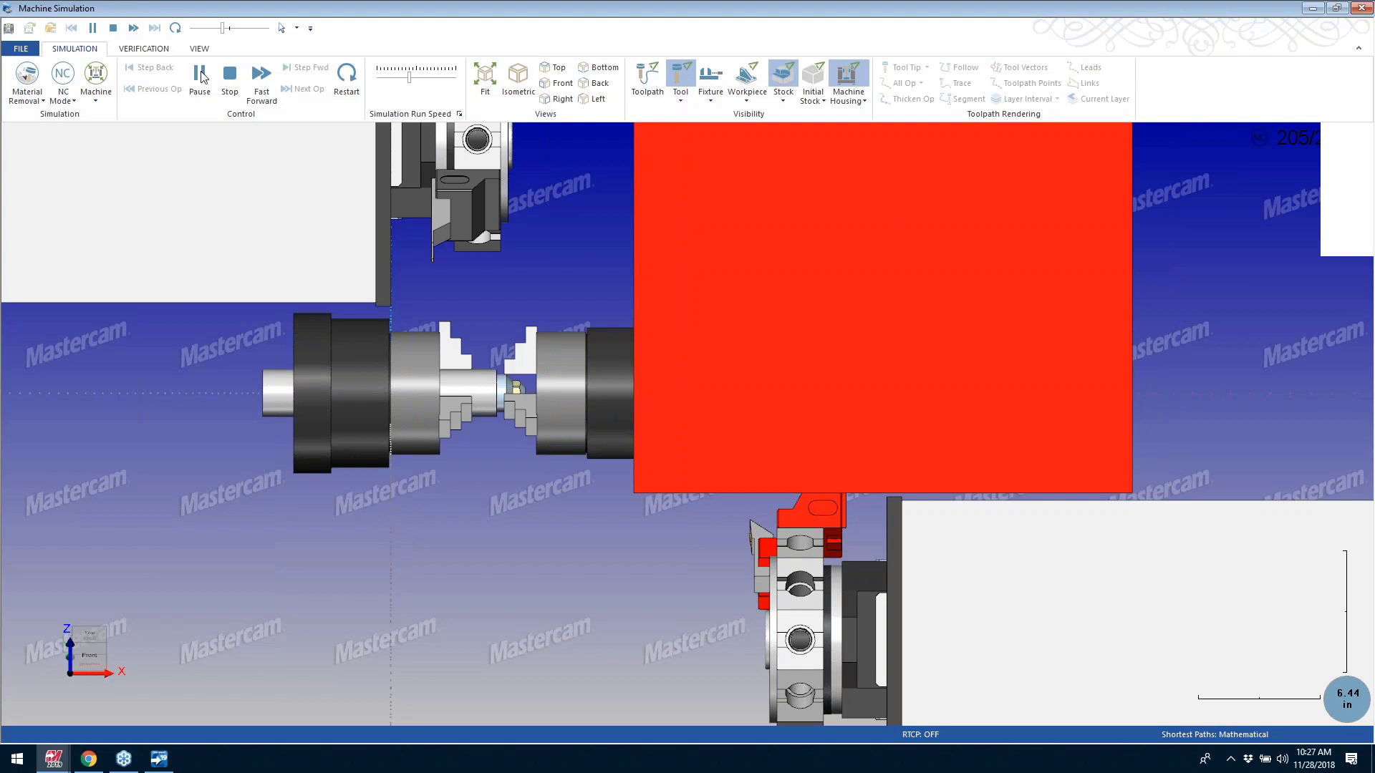
click(230, 74)
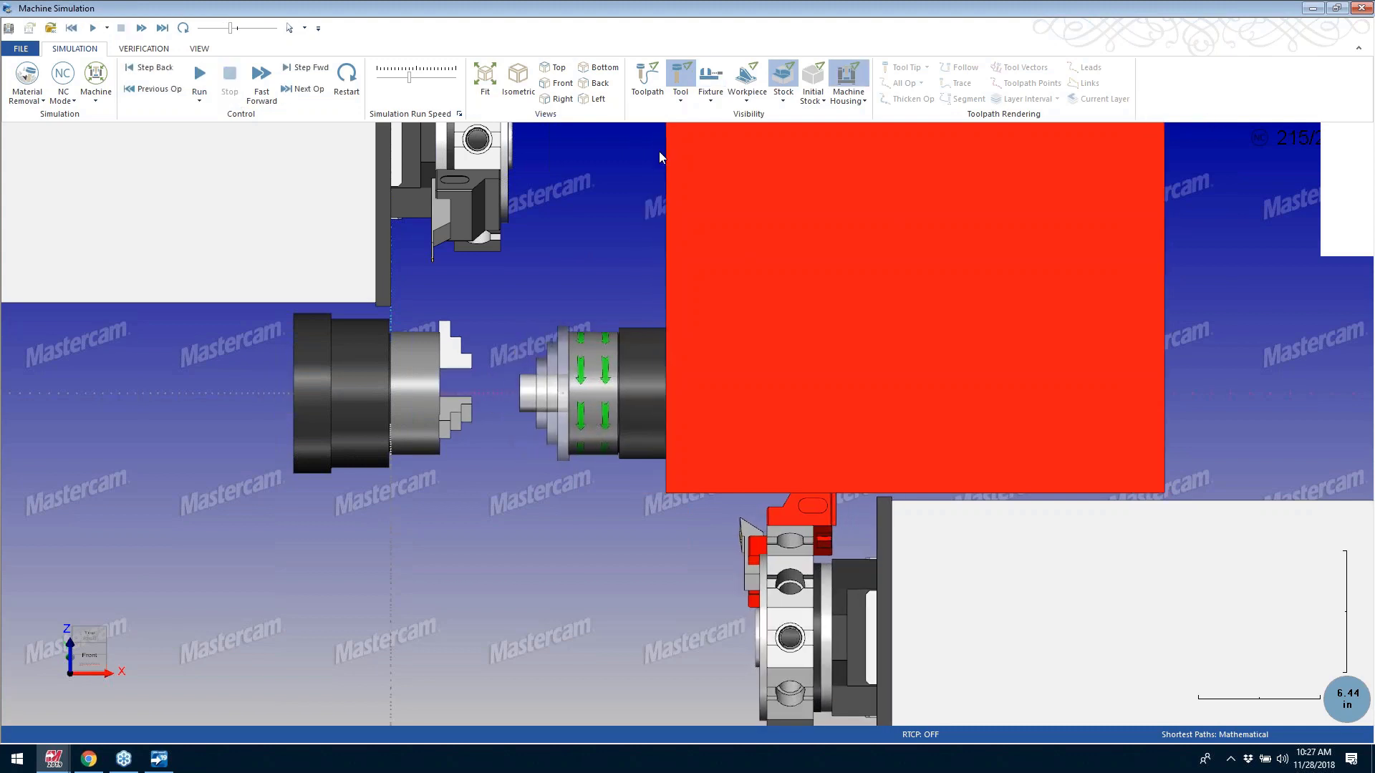
click(1360, 8)
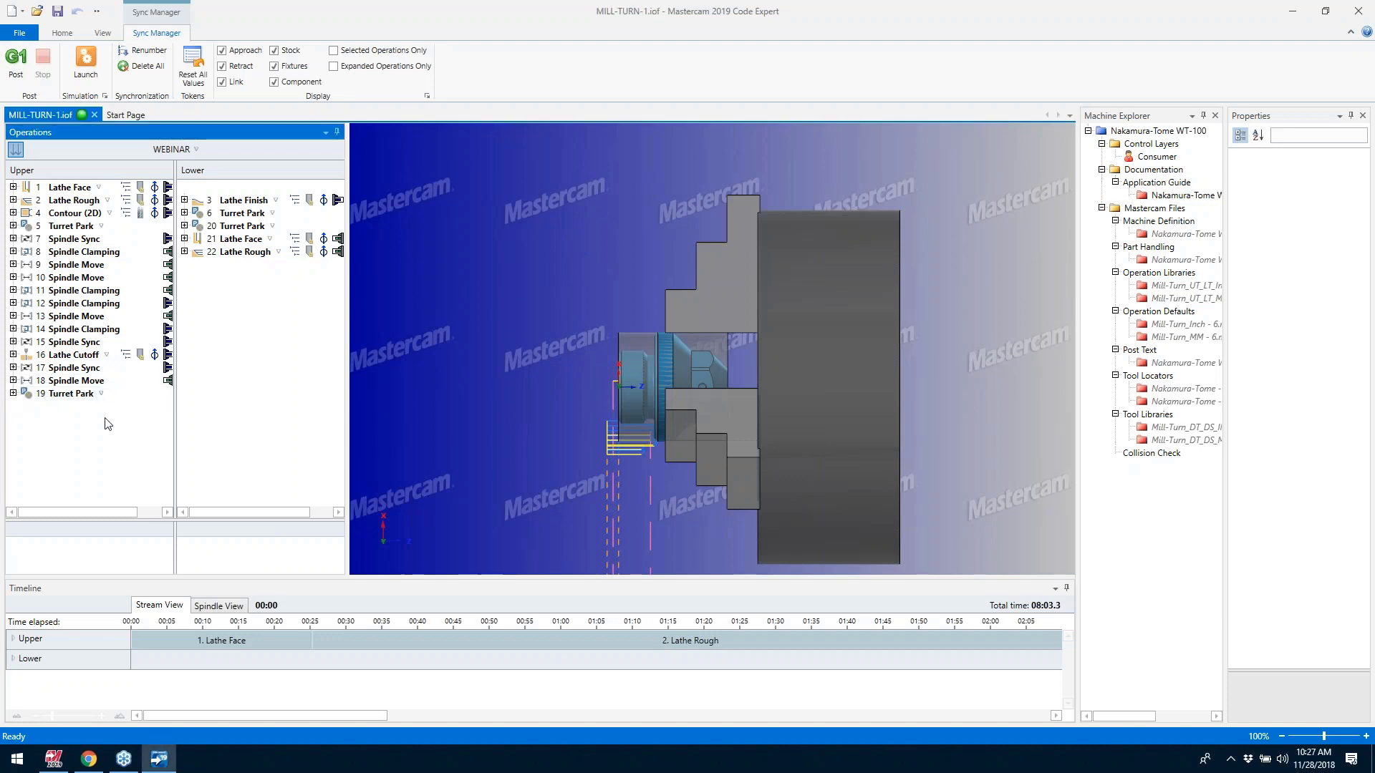
Step: Synchronize the end of upper-stream Turret Park 19 with the start of lower-stream Lathe Face 21, and save the job
click(13, 393)
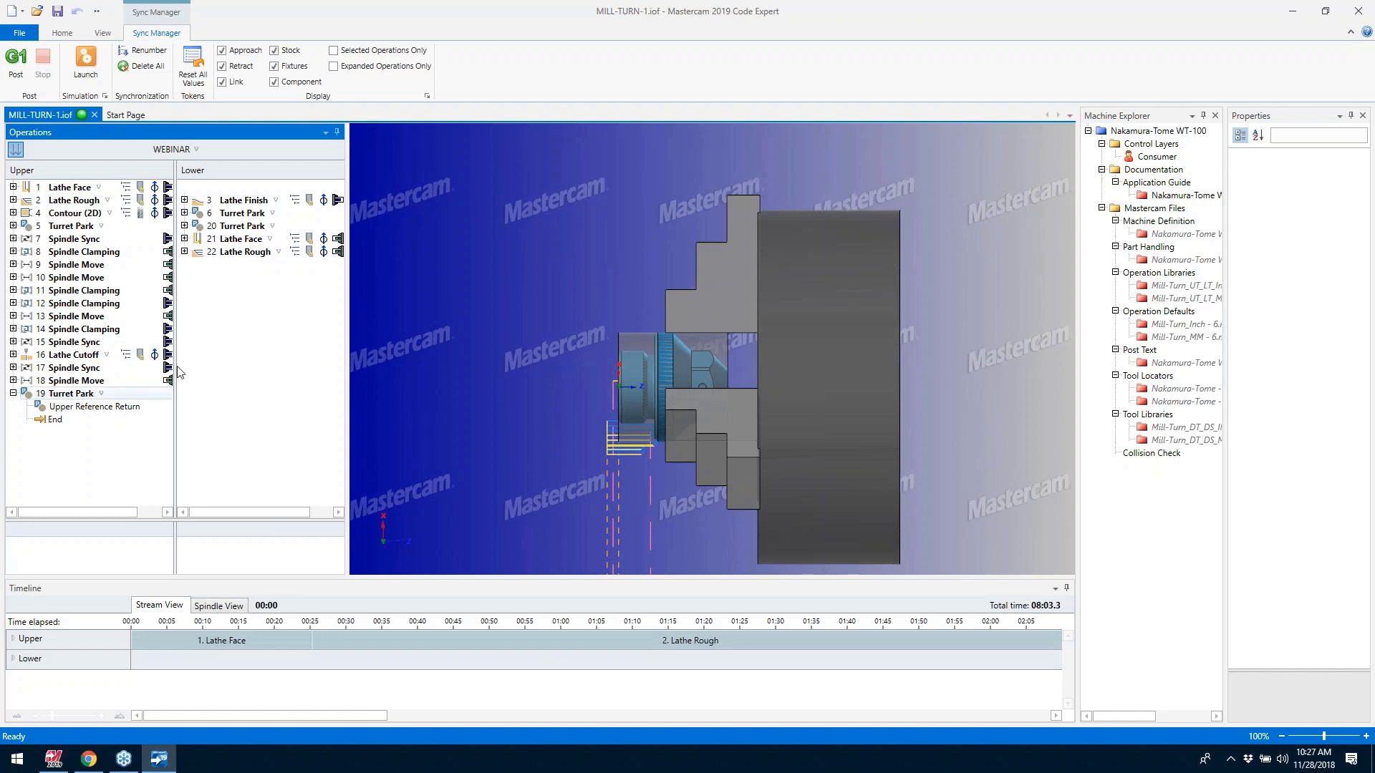
click(185, 238)
drag(243, 252, 50, 479)
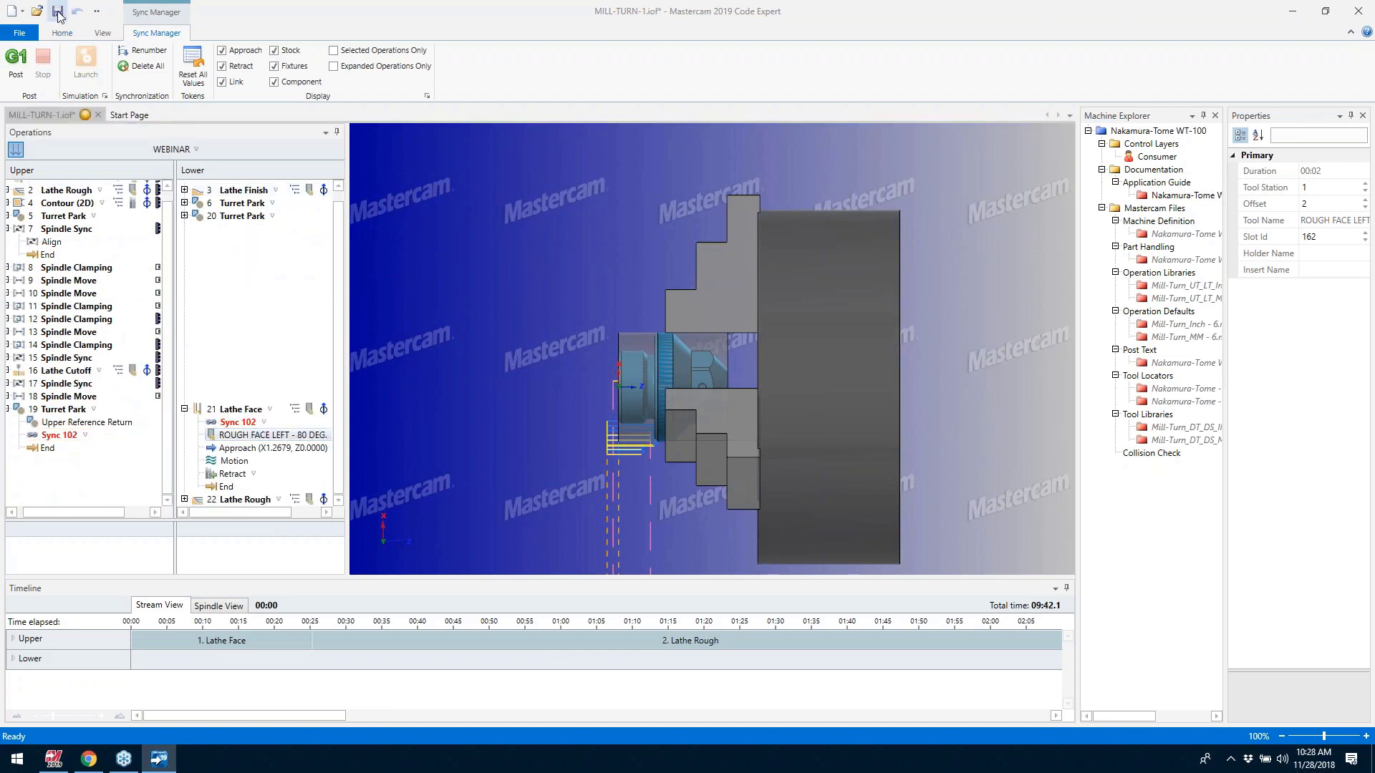
click(58, 12)
Step: Run the machine simulation of the synchronized program, examine the finished back side held in the right spindle, and close the simulation
click(86, 62)
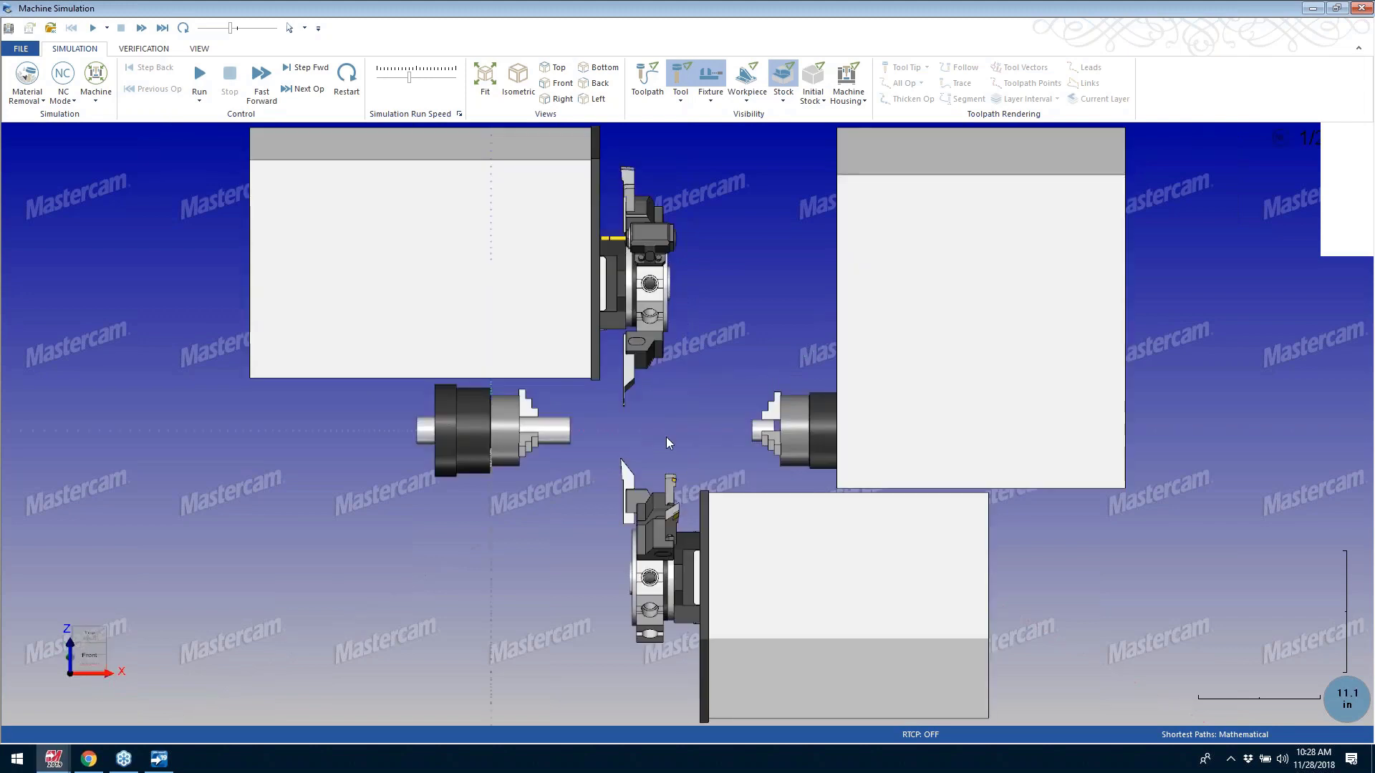
scroll(666, 442, up, 3)
click(199, 85)
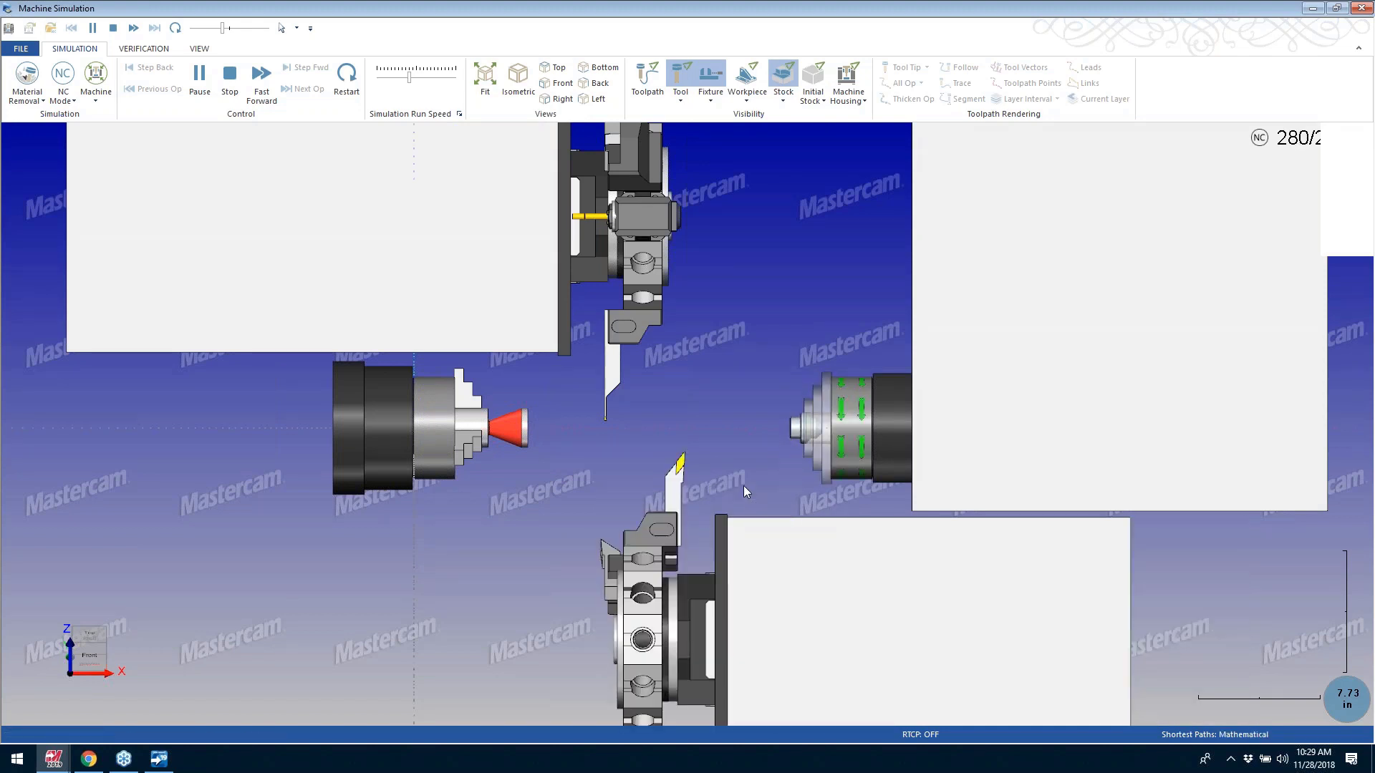
middle_drag(774, 446, 871, 365)
scroll(805, 419, up, 5)
scroll(839, 366, up, 5)
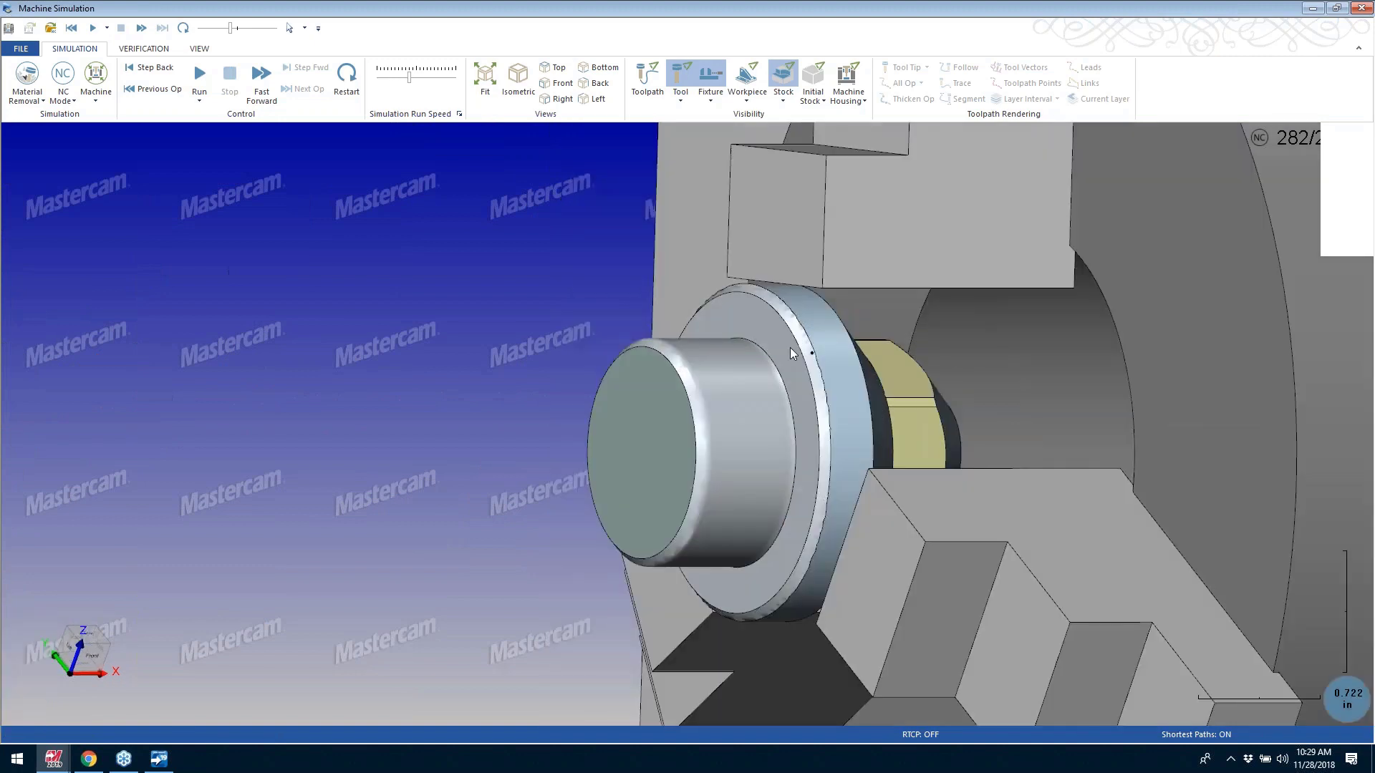
click(1360, 10)
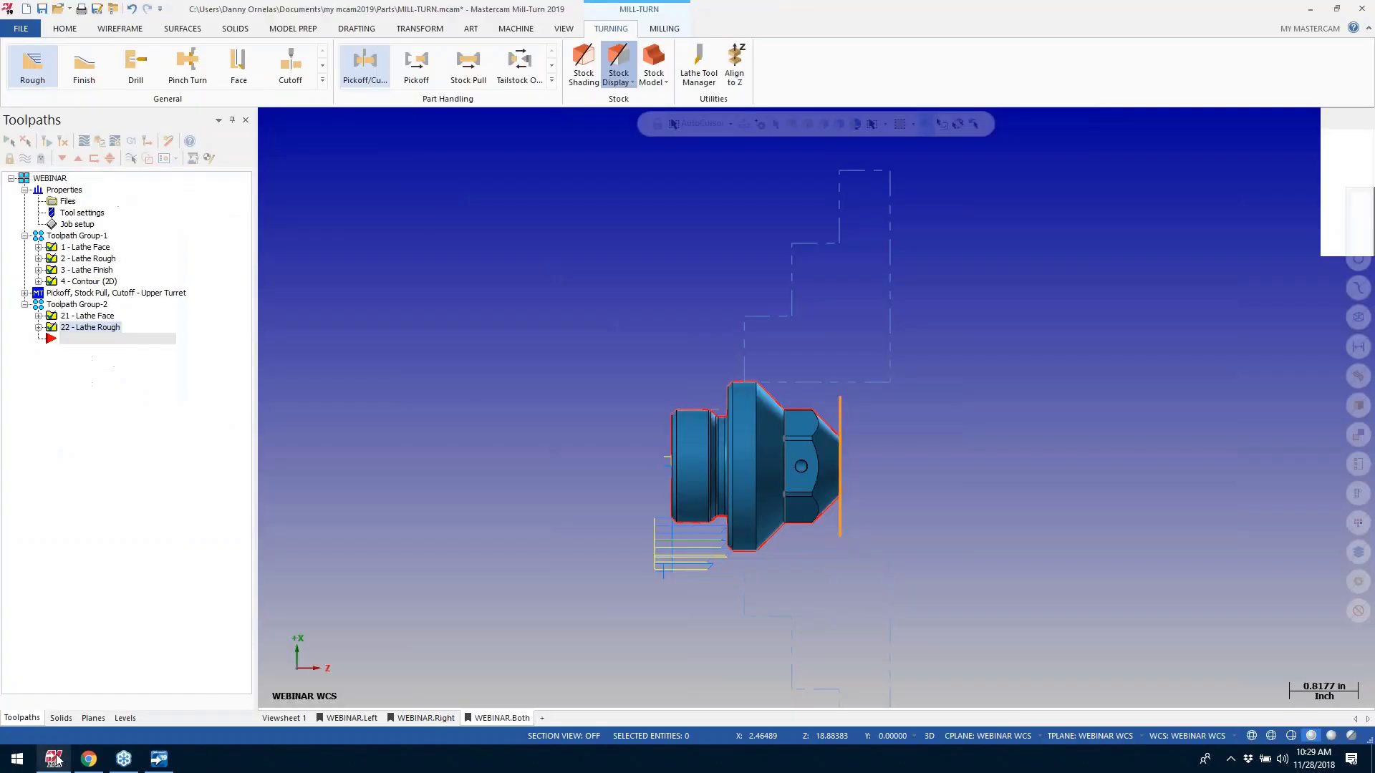
Step: Switch to Mastercam, set the upper turret's Turret Park index position to 6, and edit the index position of the lower turret's Turret Park
click(55, 759)
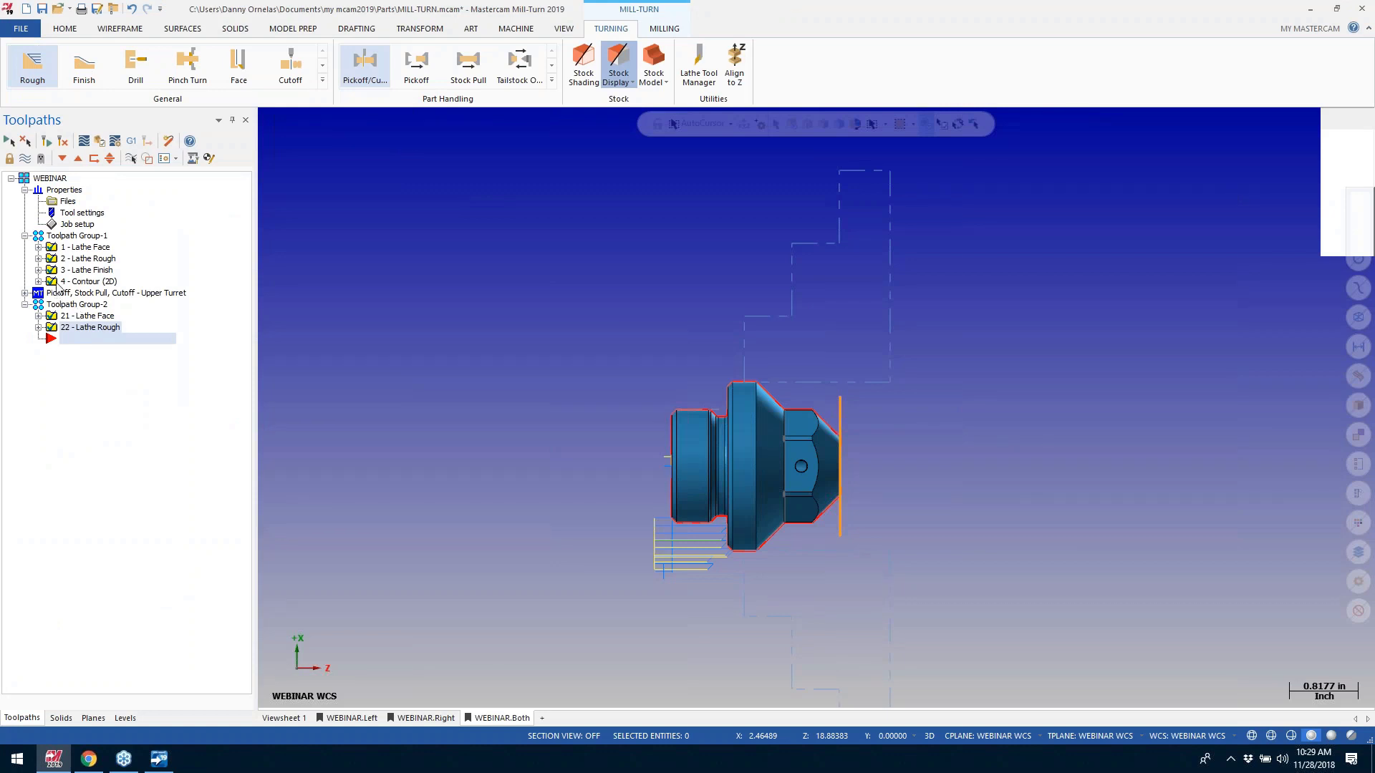
click(25, 293)
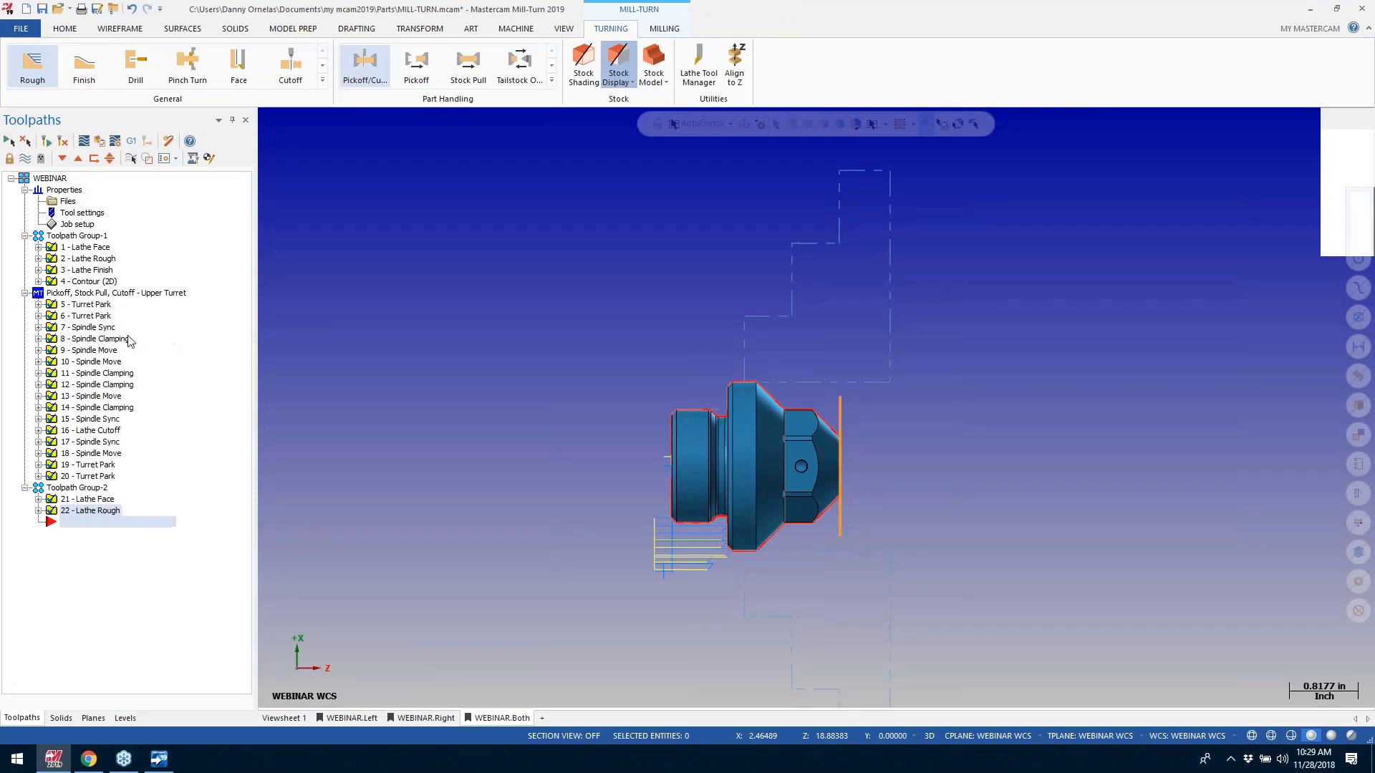
click(39, 304)
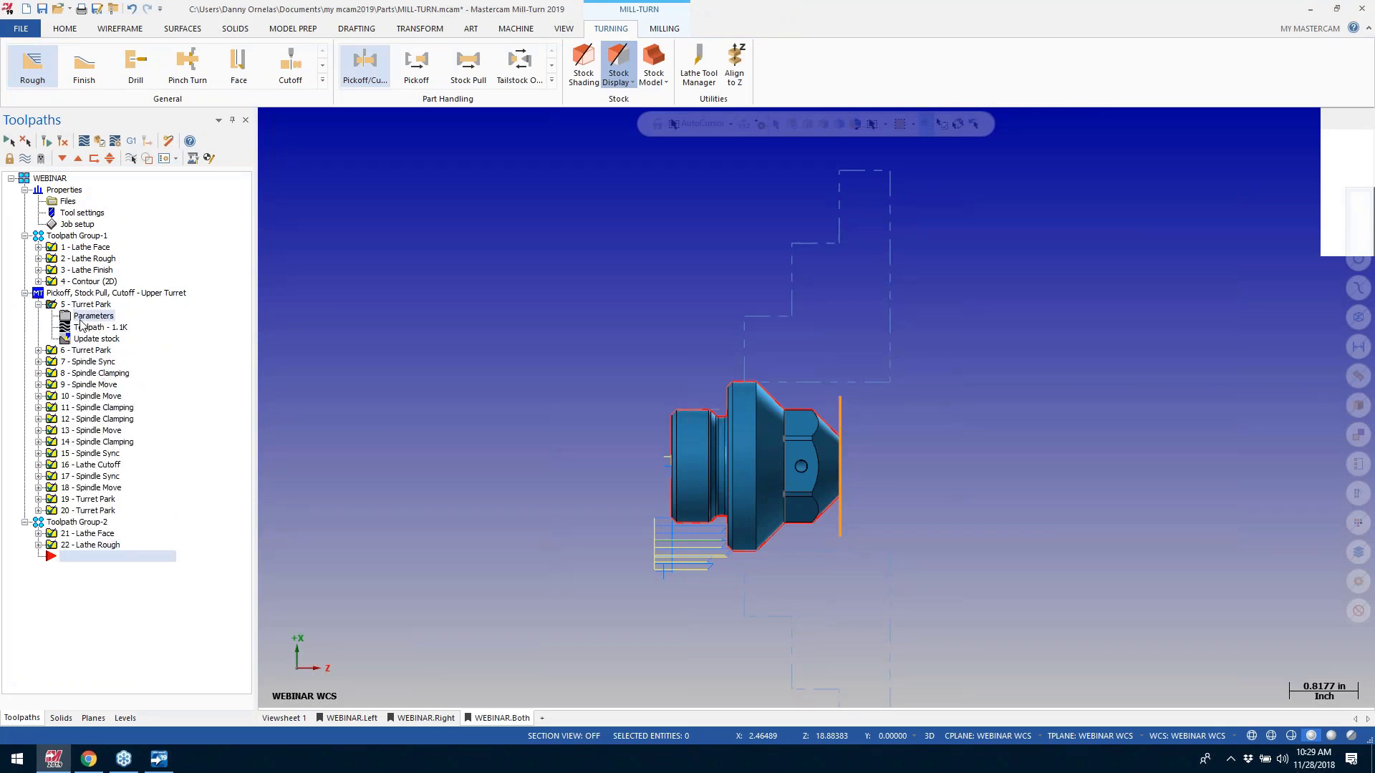
click(84, 304)
click(93, 316)
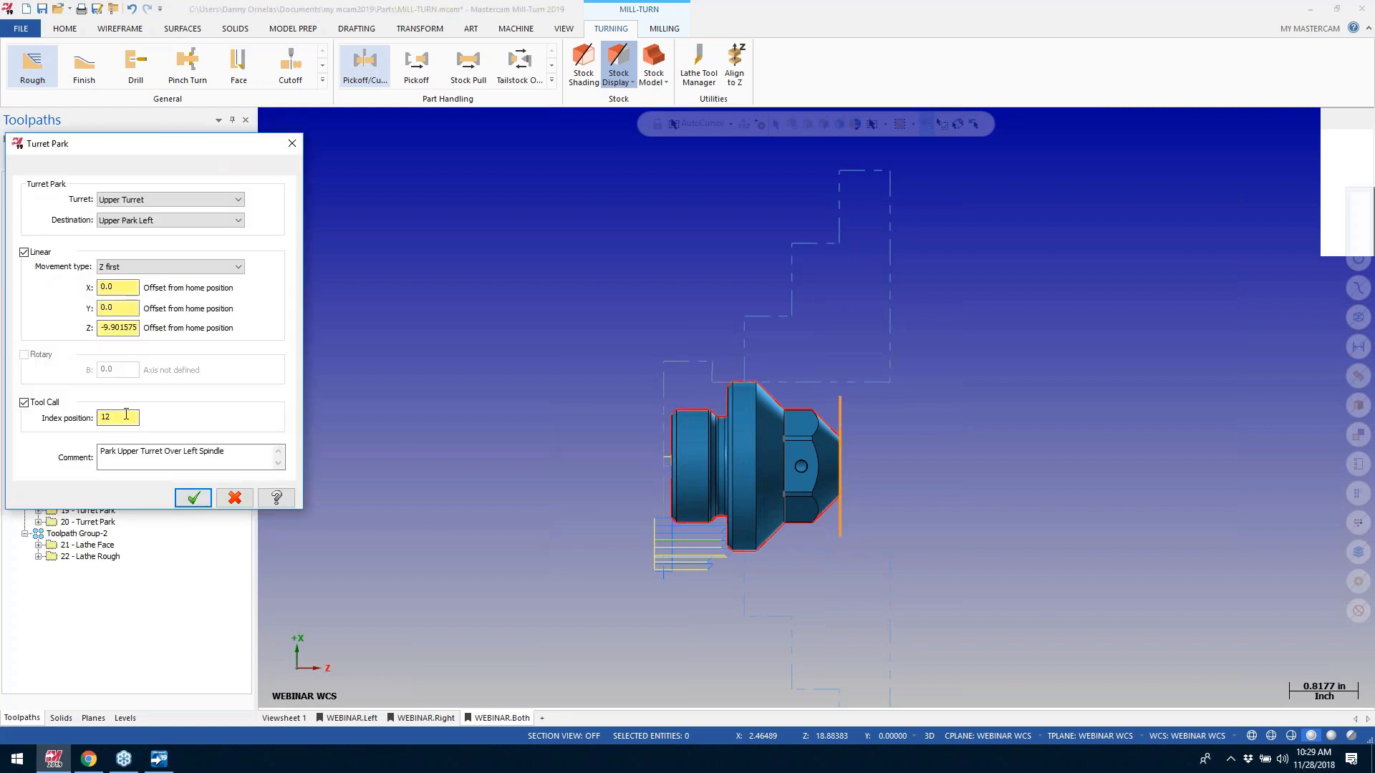
double_click(126, 414)
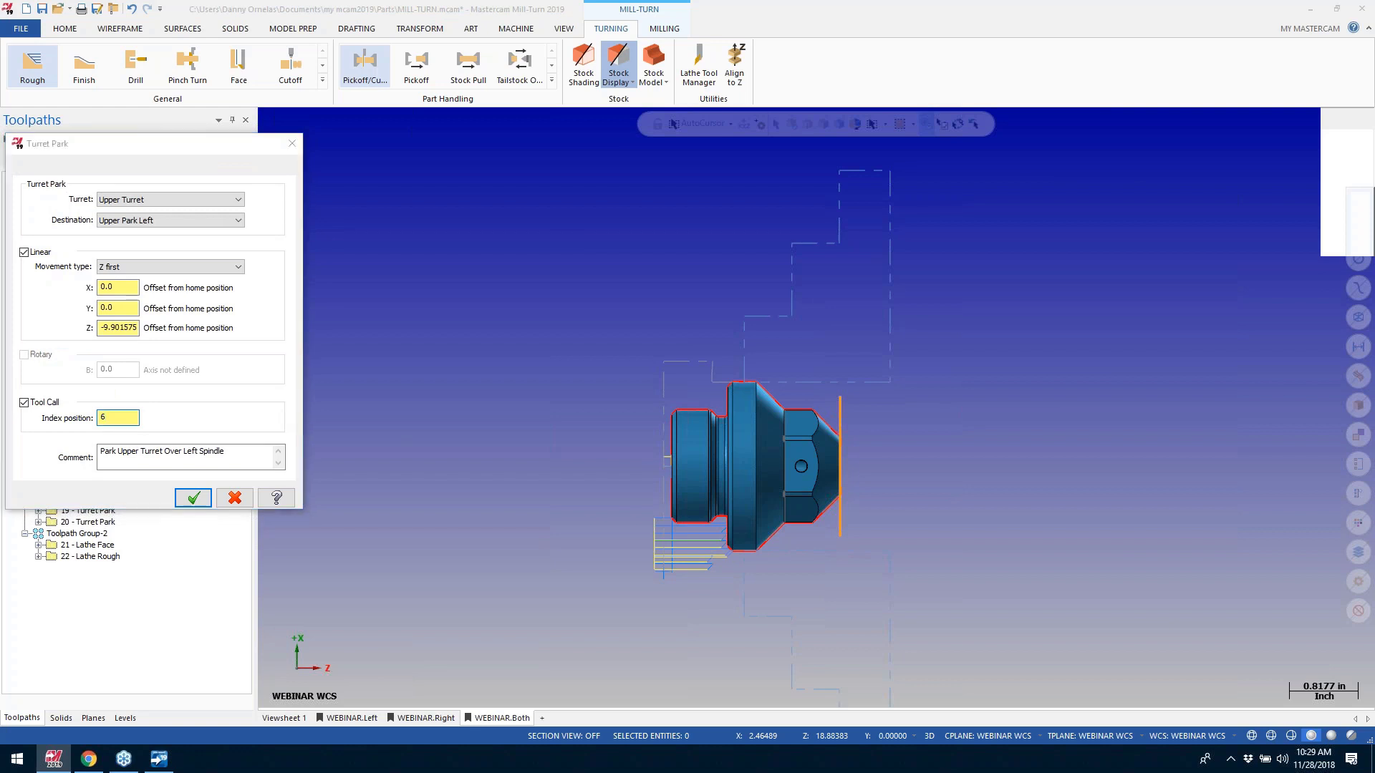
click(193, 499)
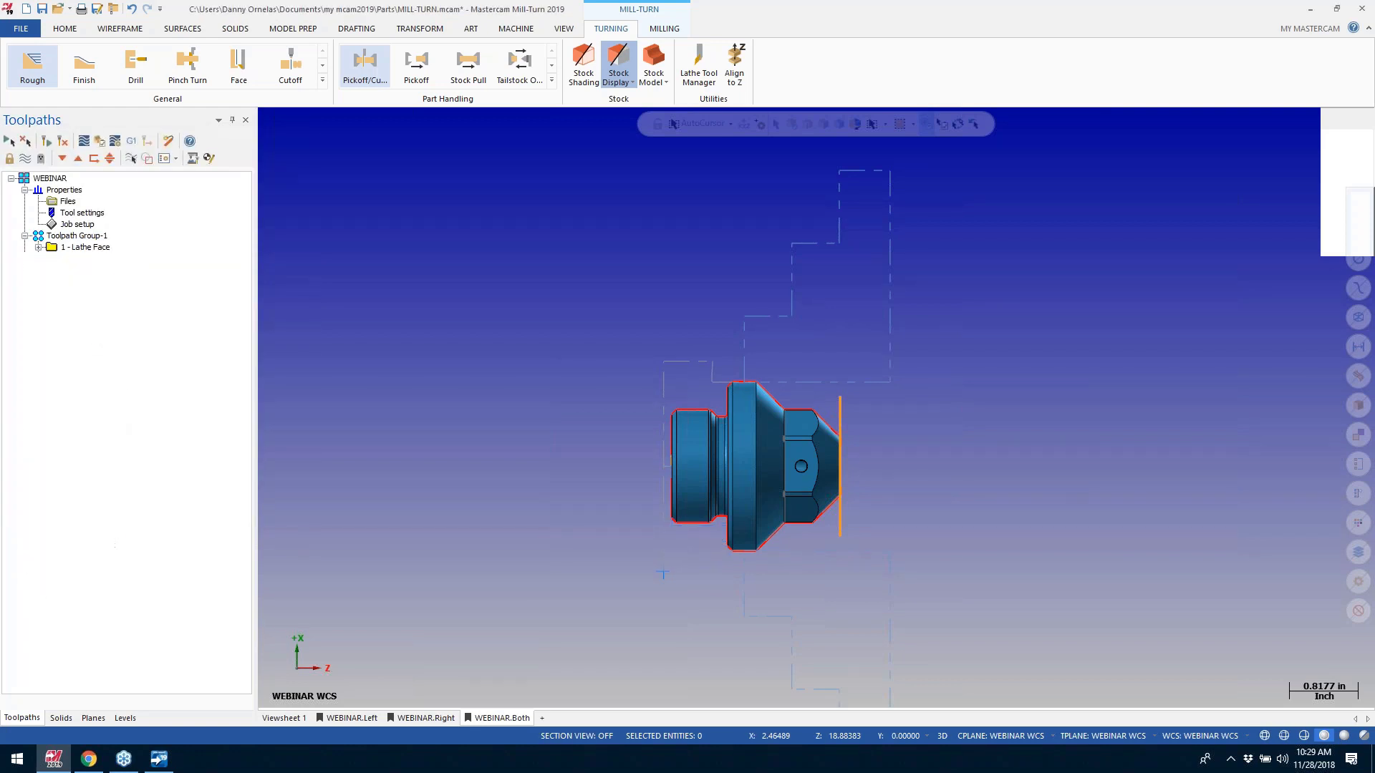
click(74, 374)
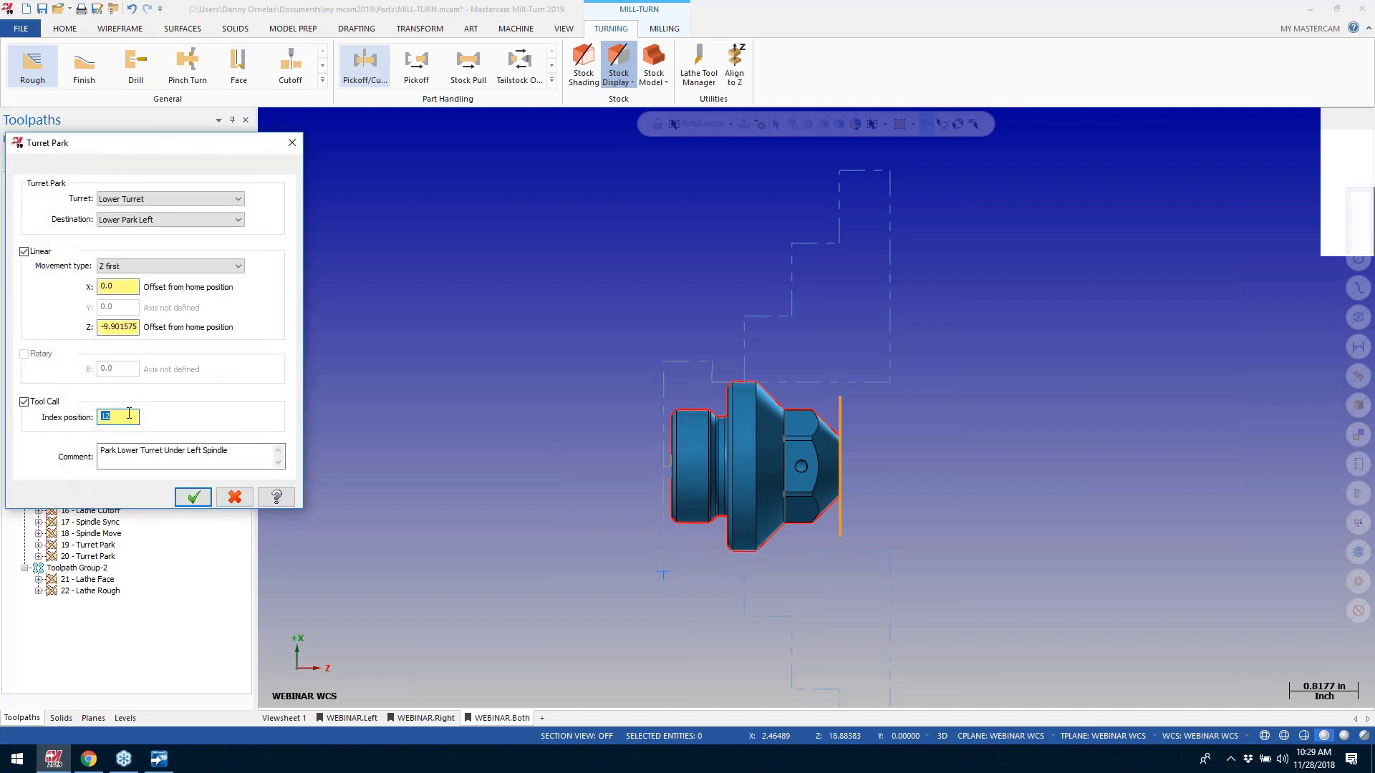
click(194, 497)
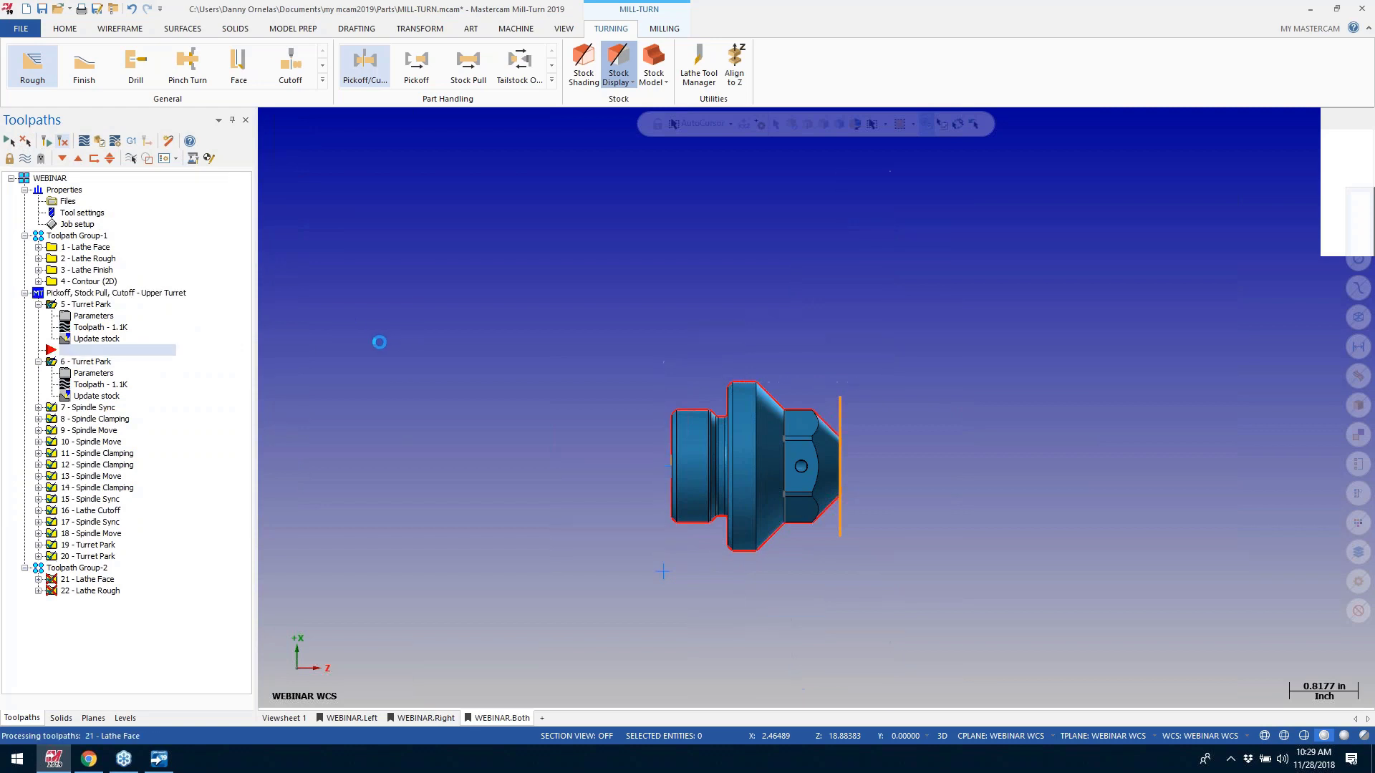
Step: Set the projection length of the upper turret's T2 OD CUTOFF RIGHT tool to -2 in the machine tooling setup and accept it
click(194, 160)
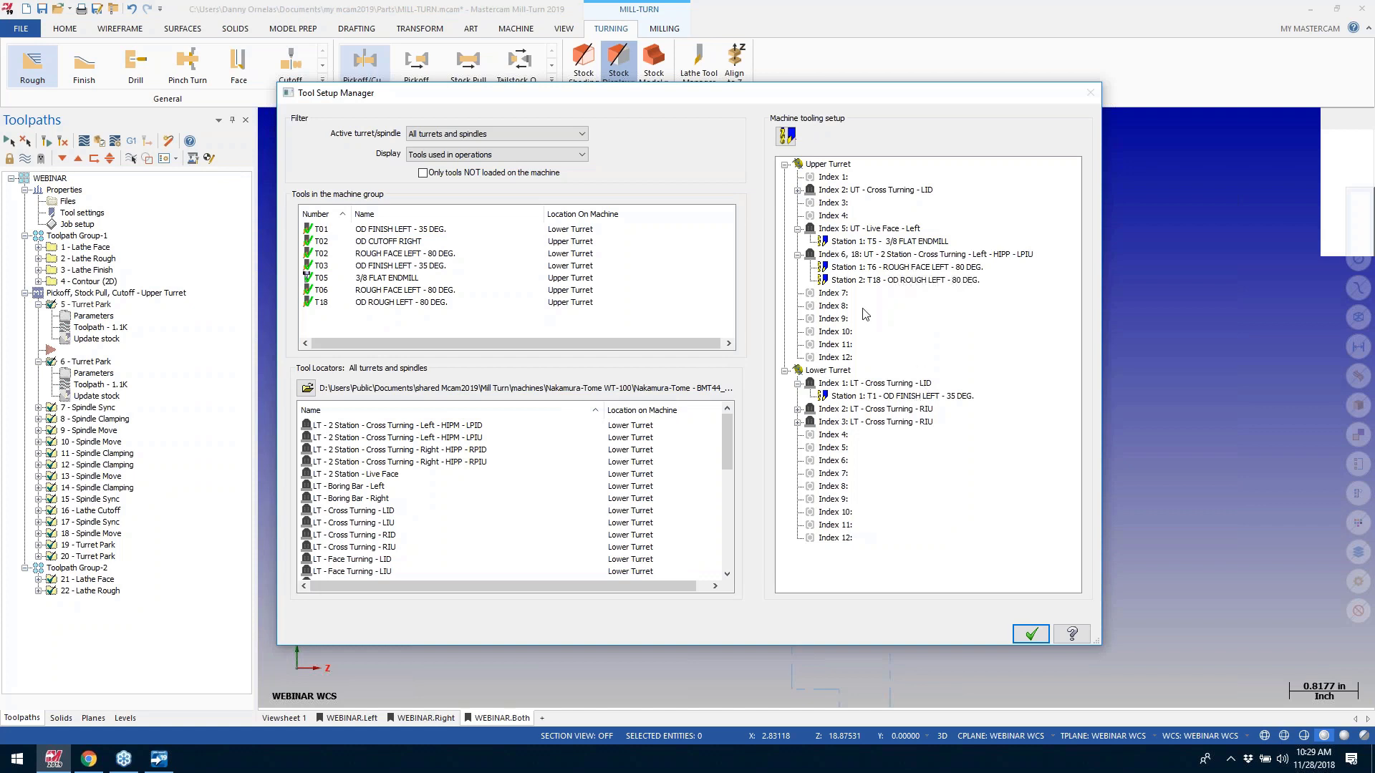
click(797, 190)
click(867, 204)
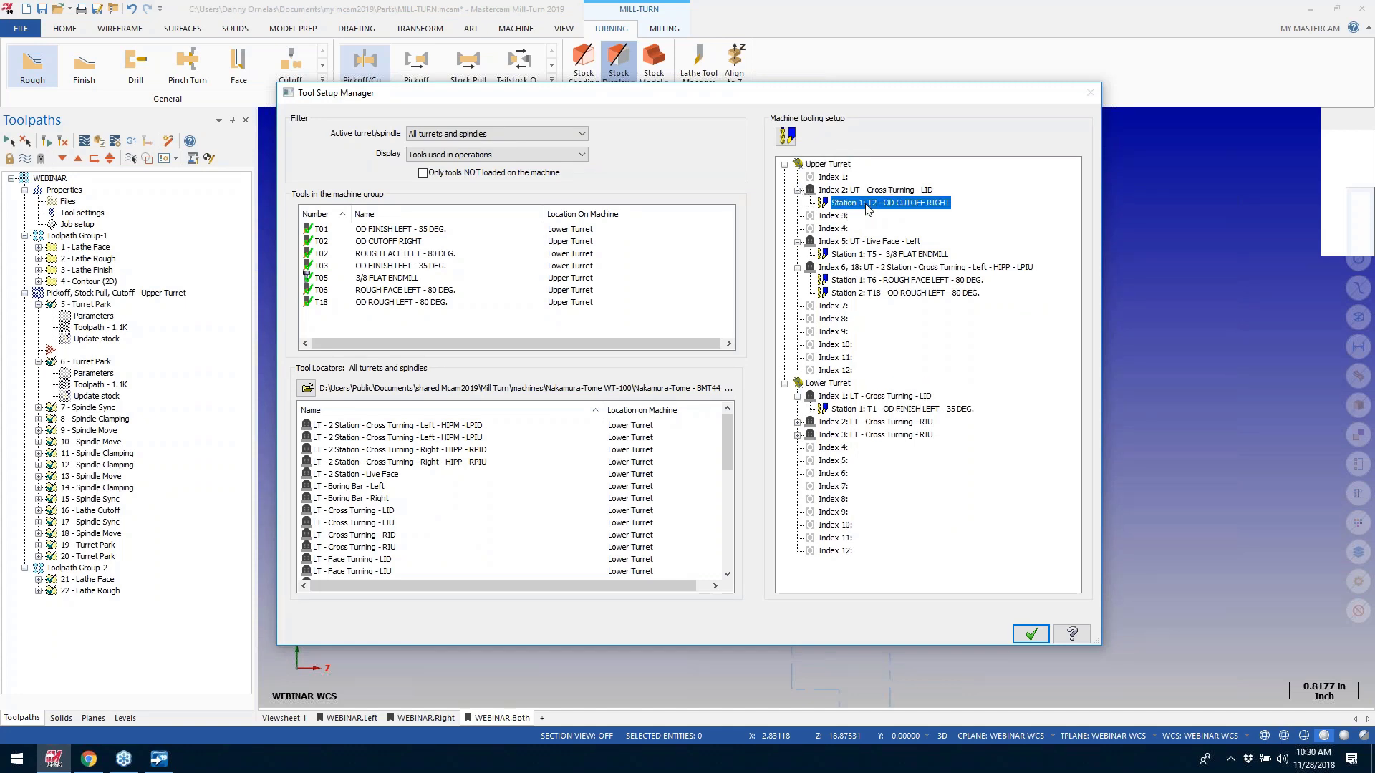
right_click(866, 206)
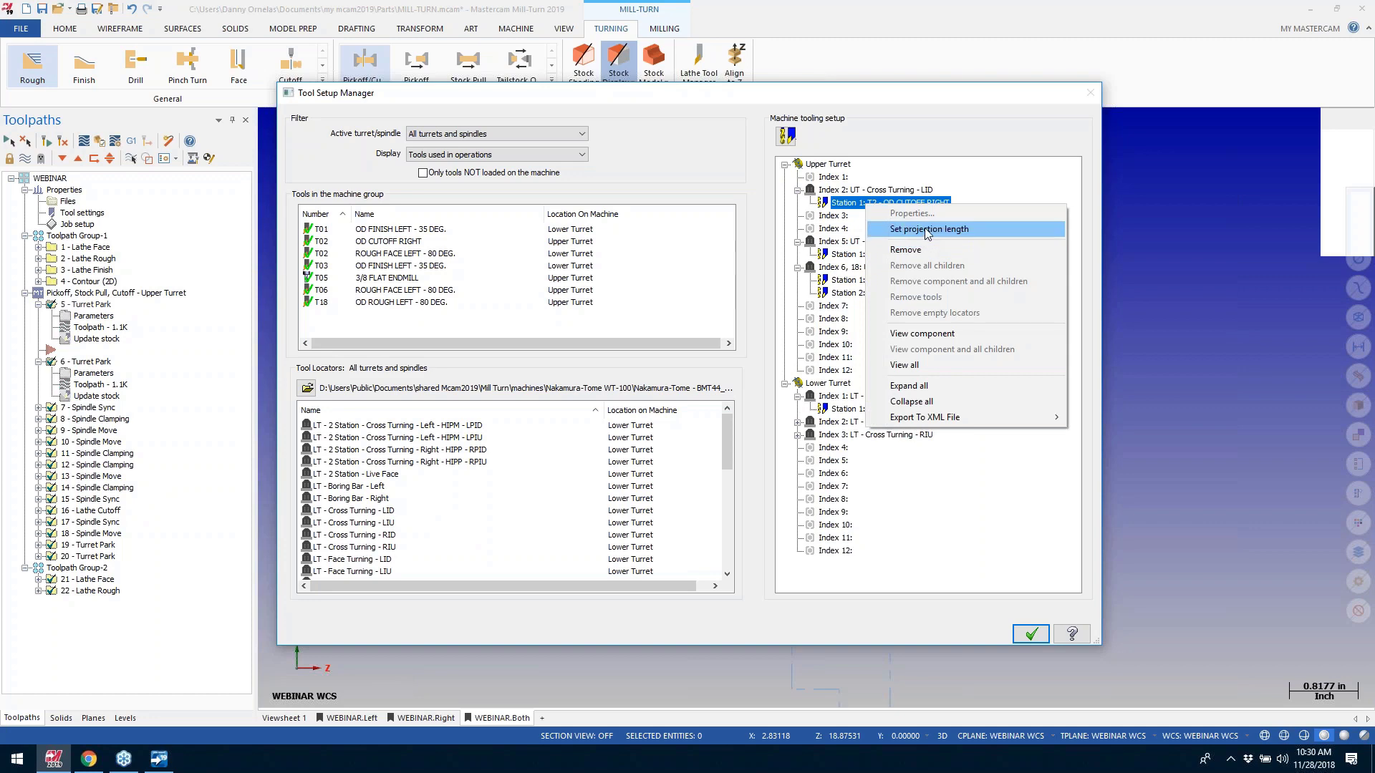
click(929, 229)
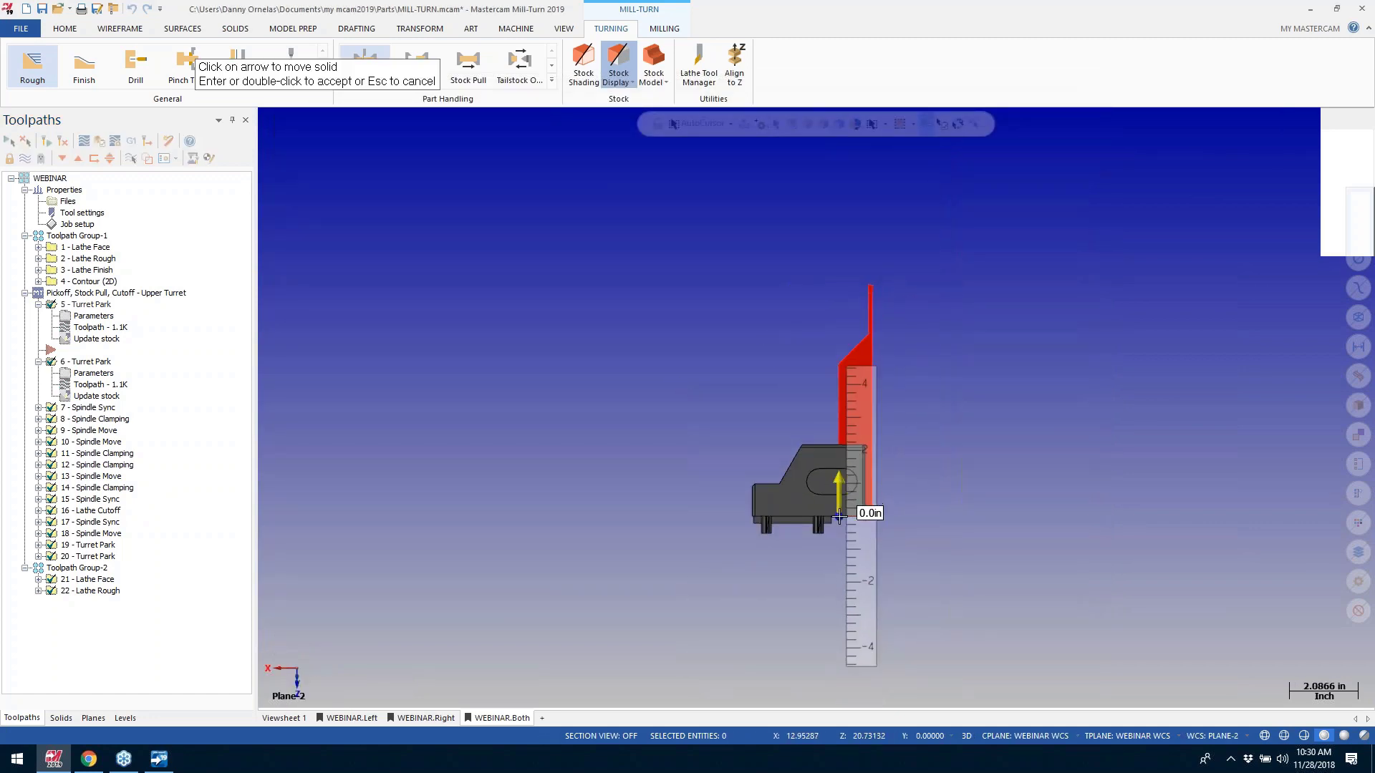
click(834, 505)
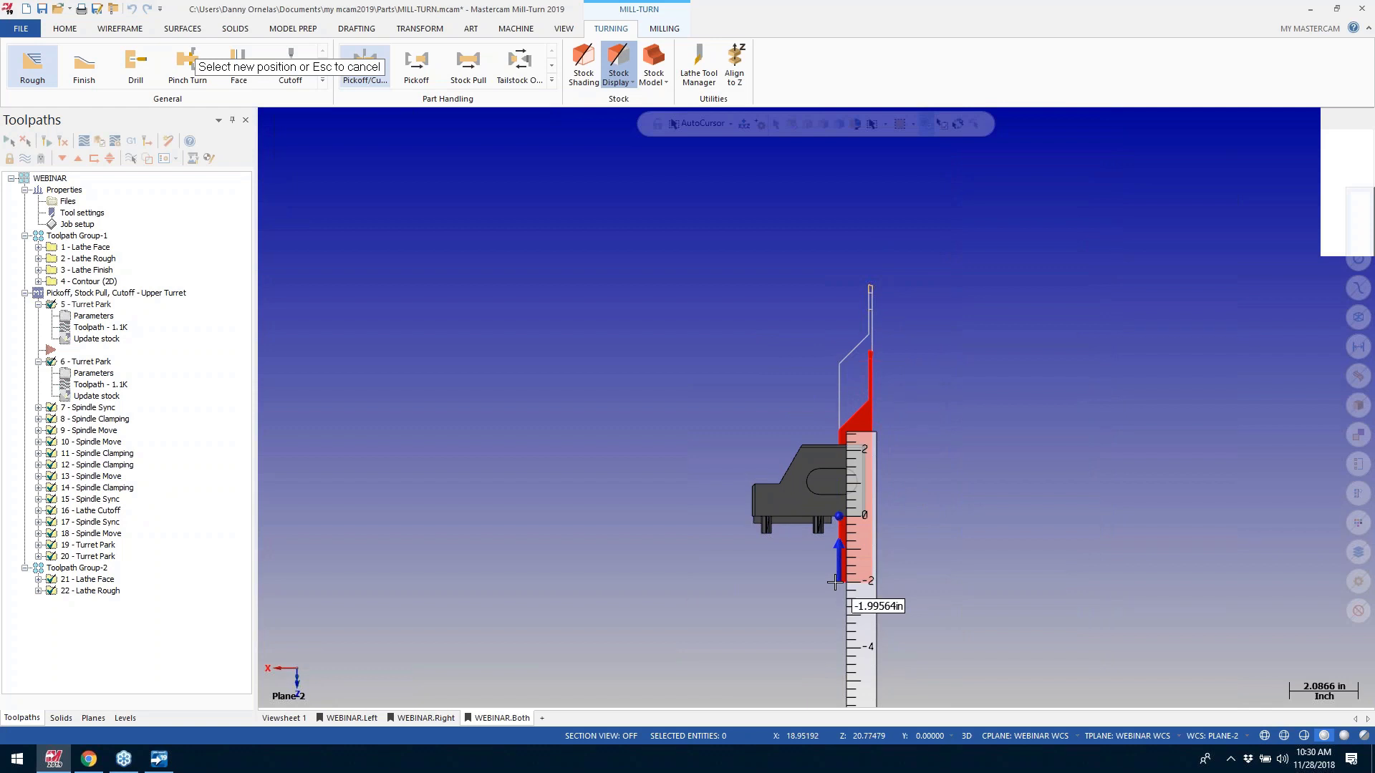
text(-2)
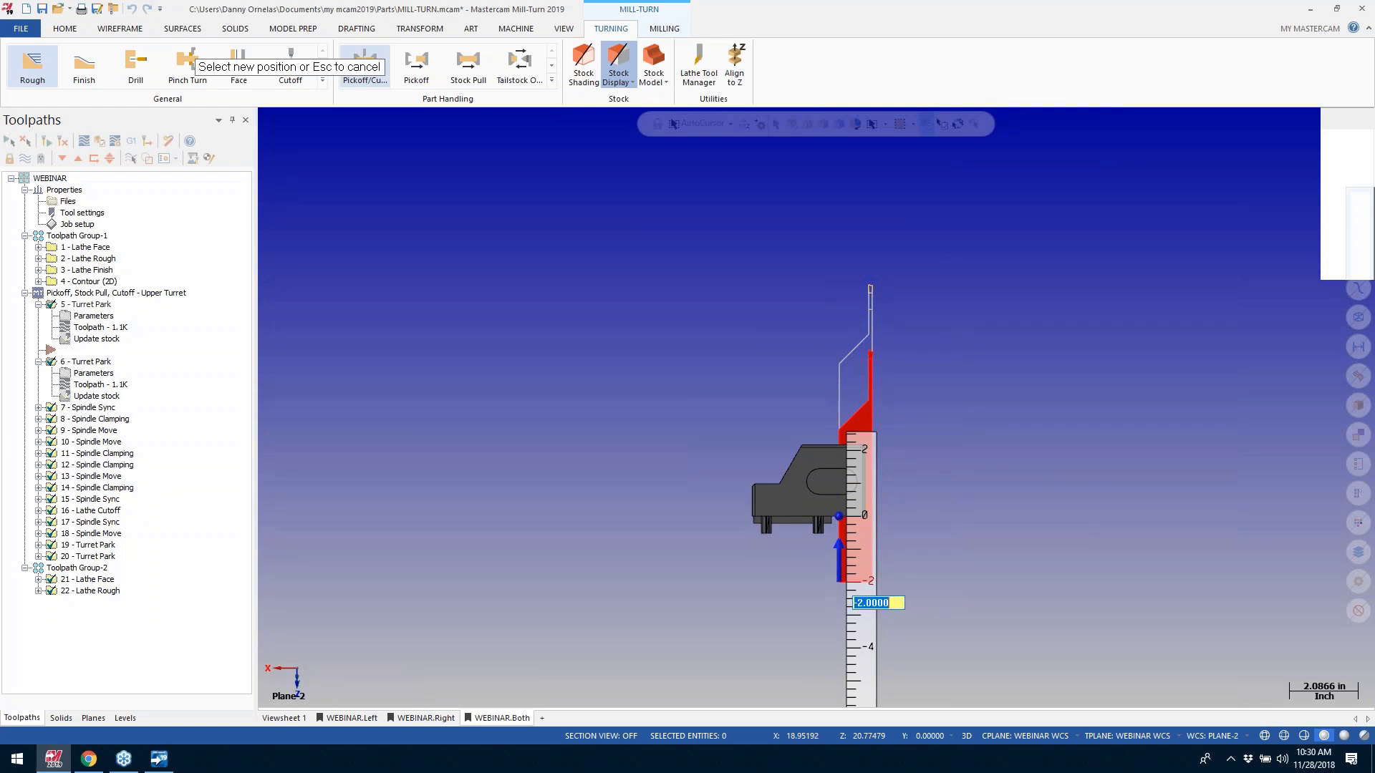
key(Return)
key(Return)
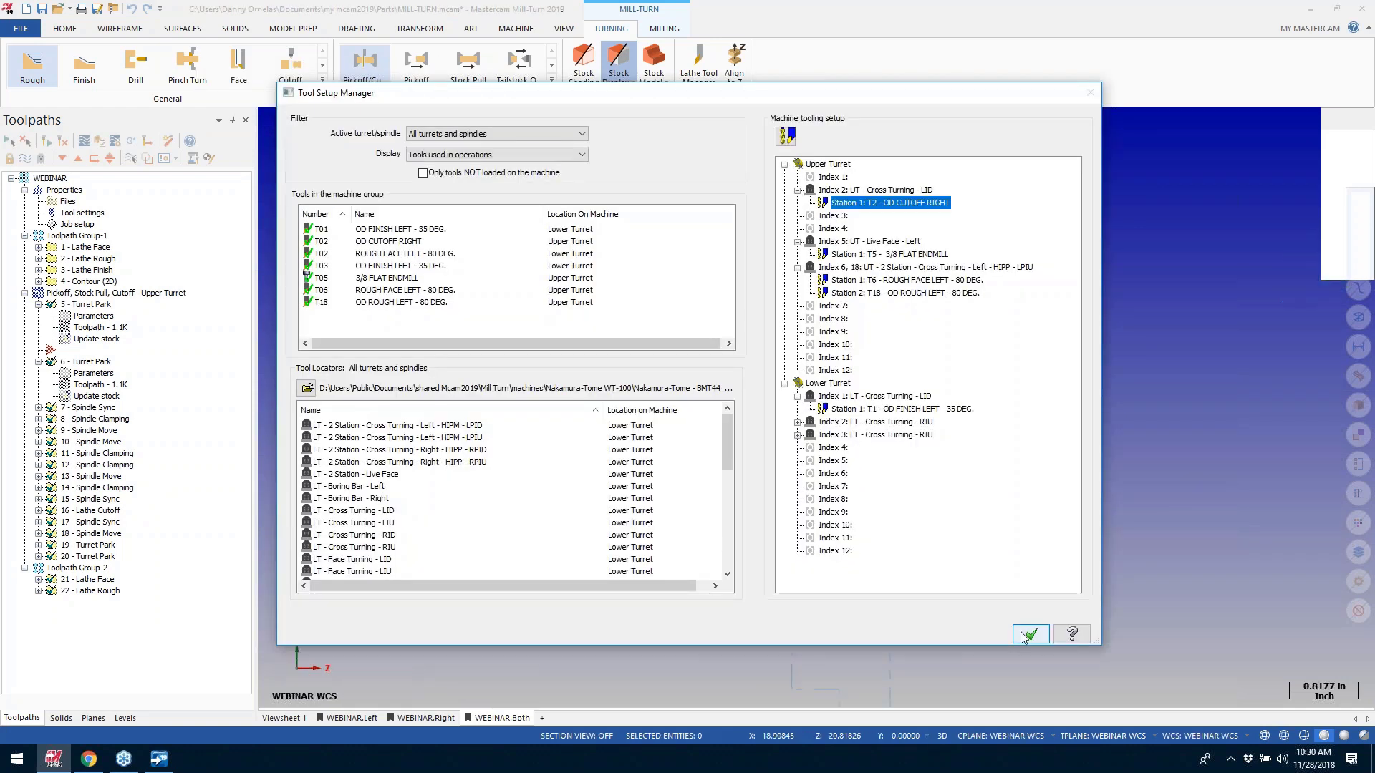
click(1027, 632)
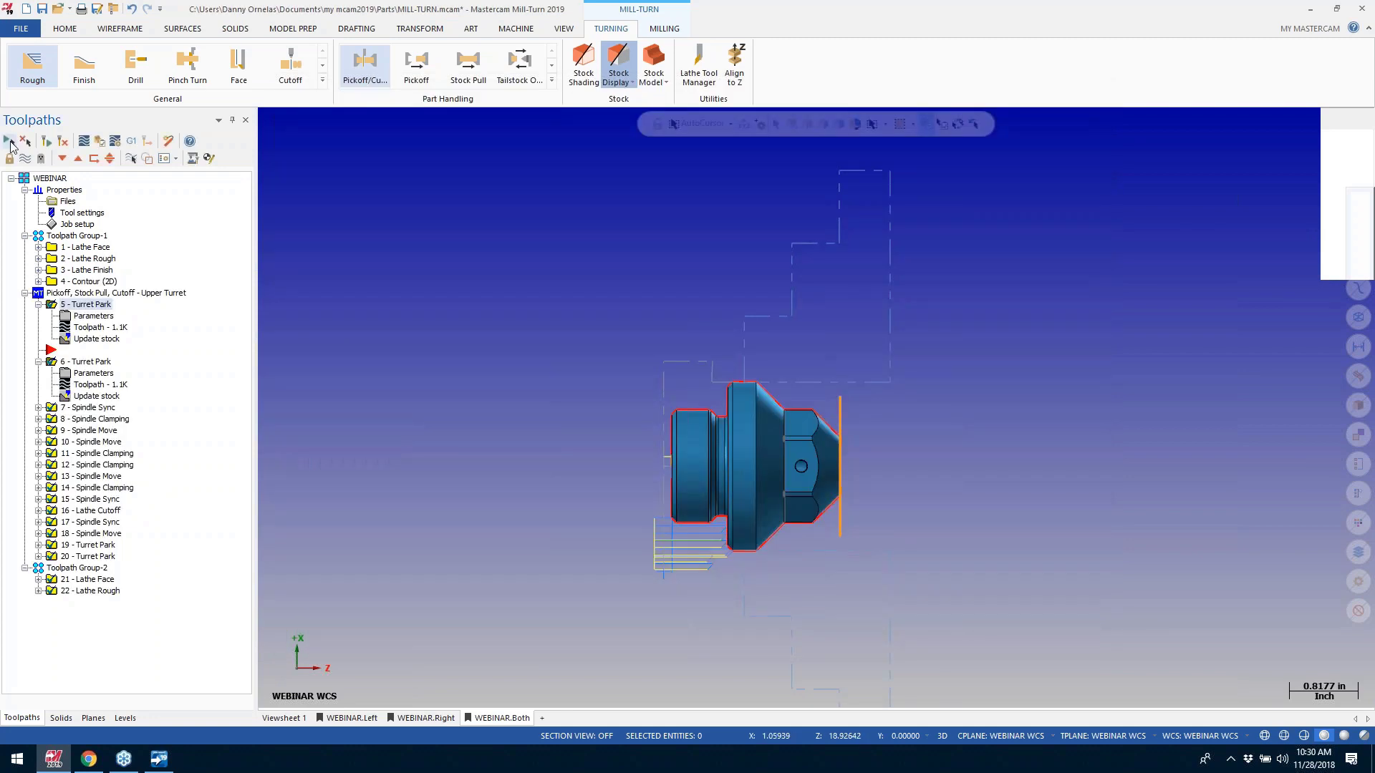
Step: Send the job to Mastercam Code Expert, launch the machine simulation, examine how the cutoff tool sits against the upper turret, and close the simulation
click(131, 141)
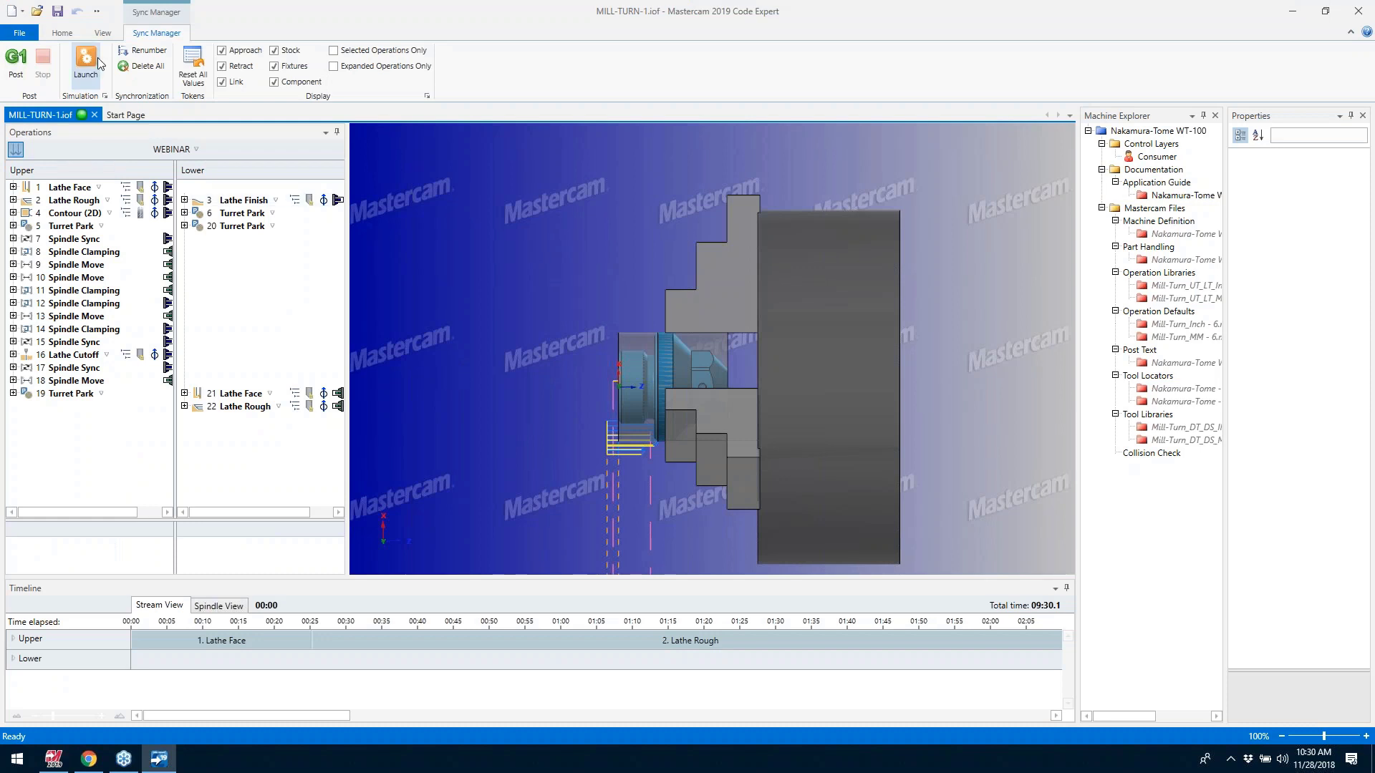
click(87, 61)
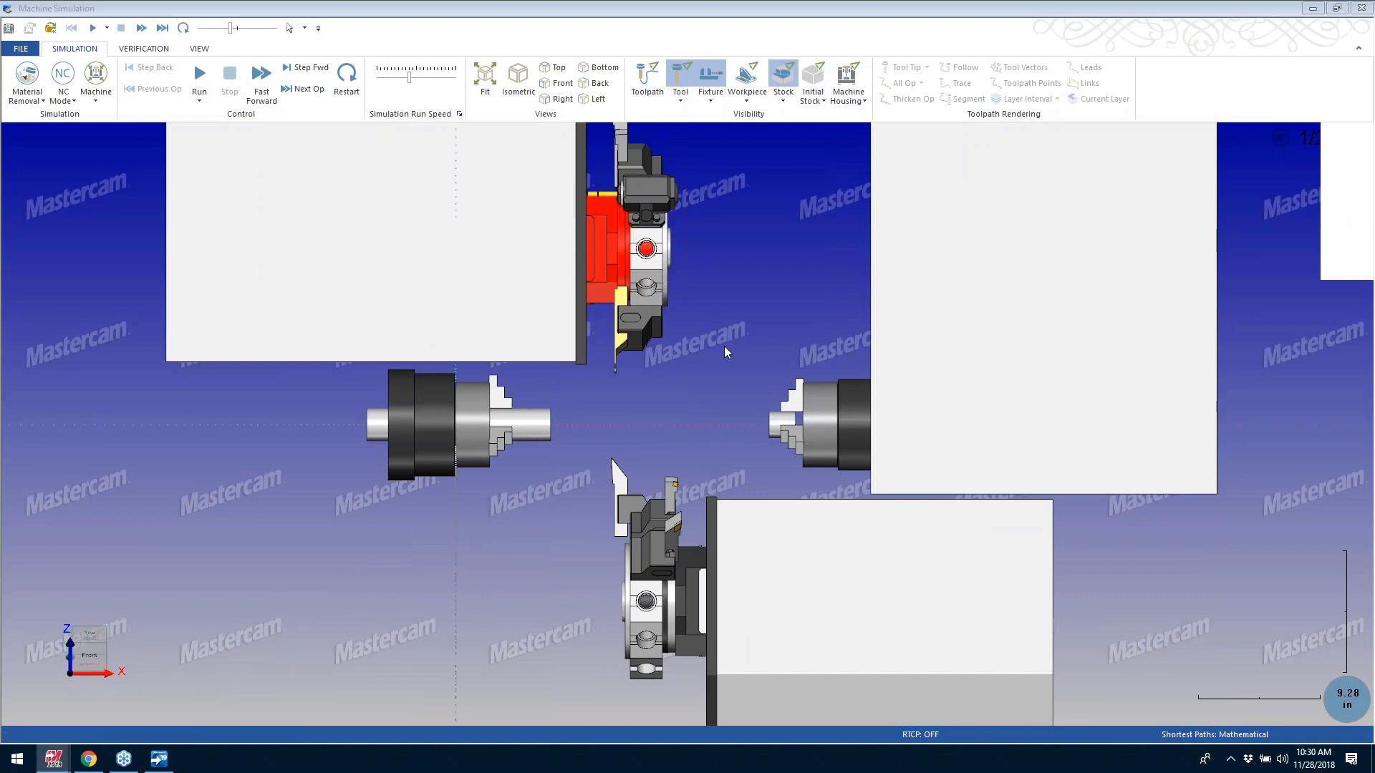
middle_drag(724, 345, 764, 301)
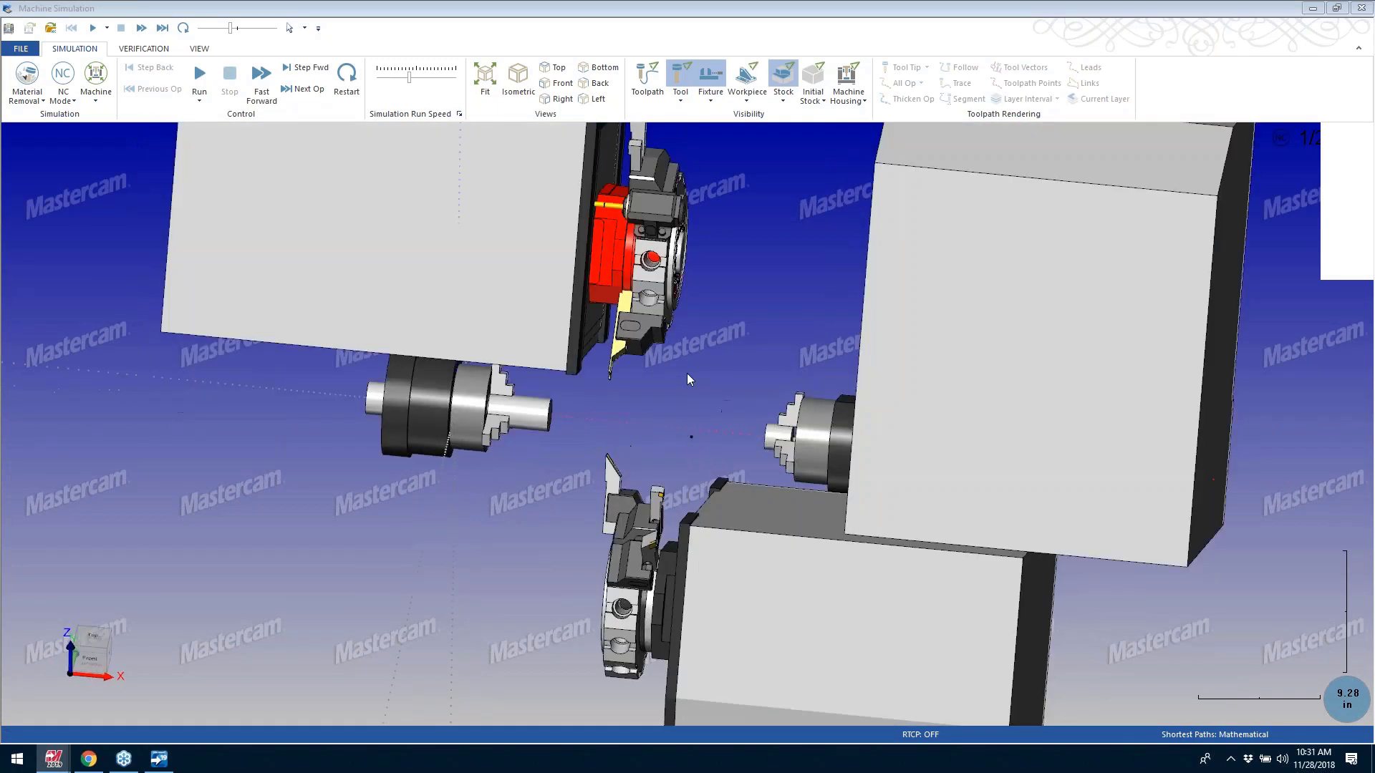
scroll(686, 373, down, 5)
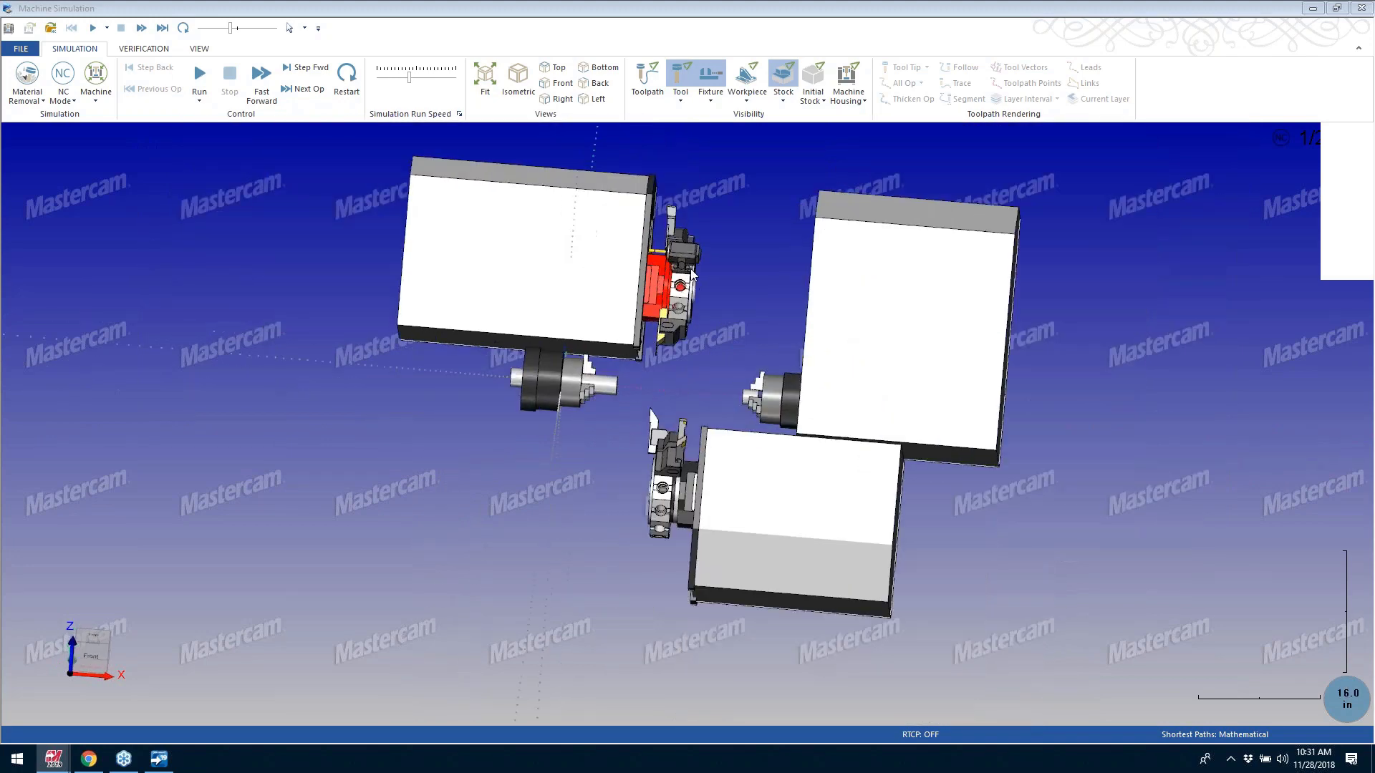
scroll(693, 277, up, 8)
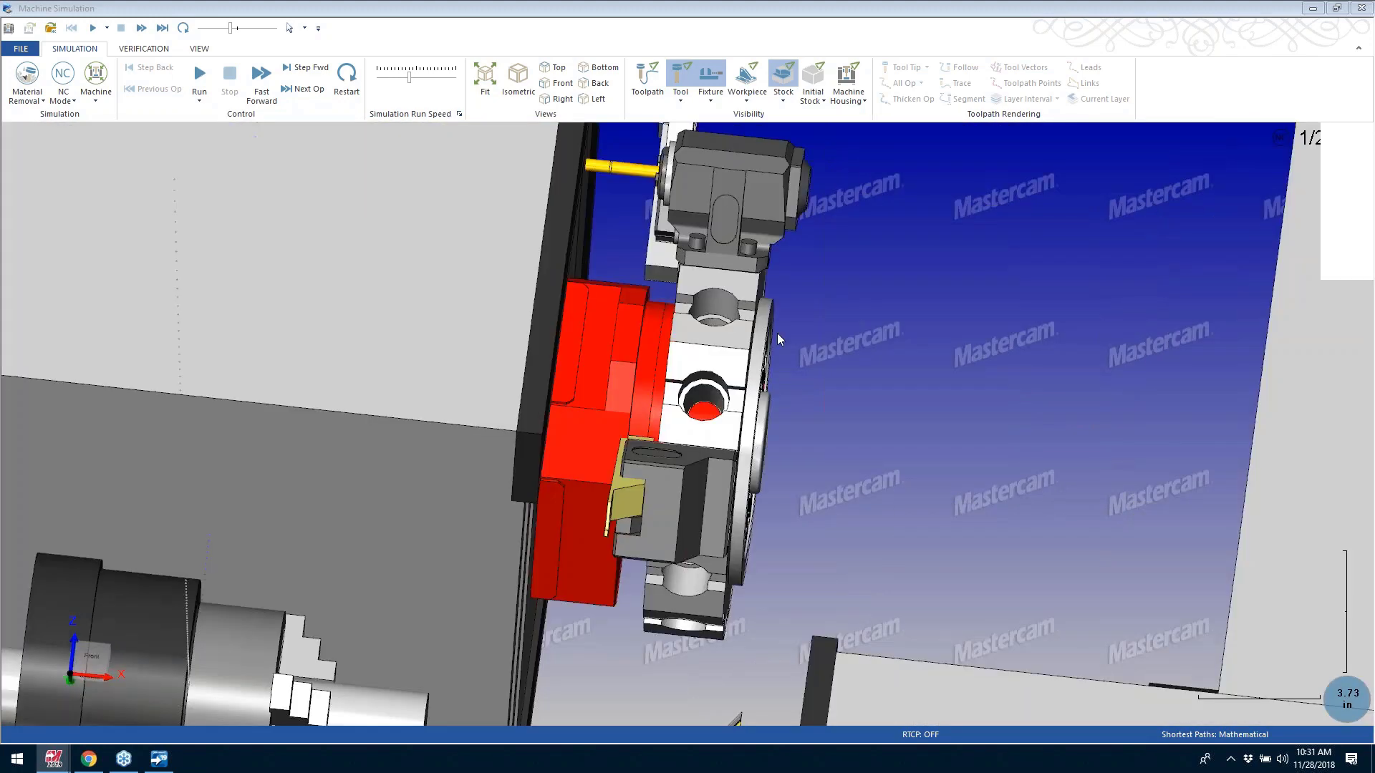
middle_drag(776, 332, 639, 345)
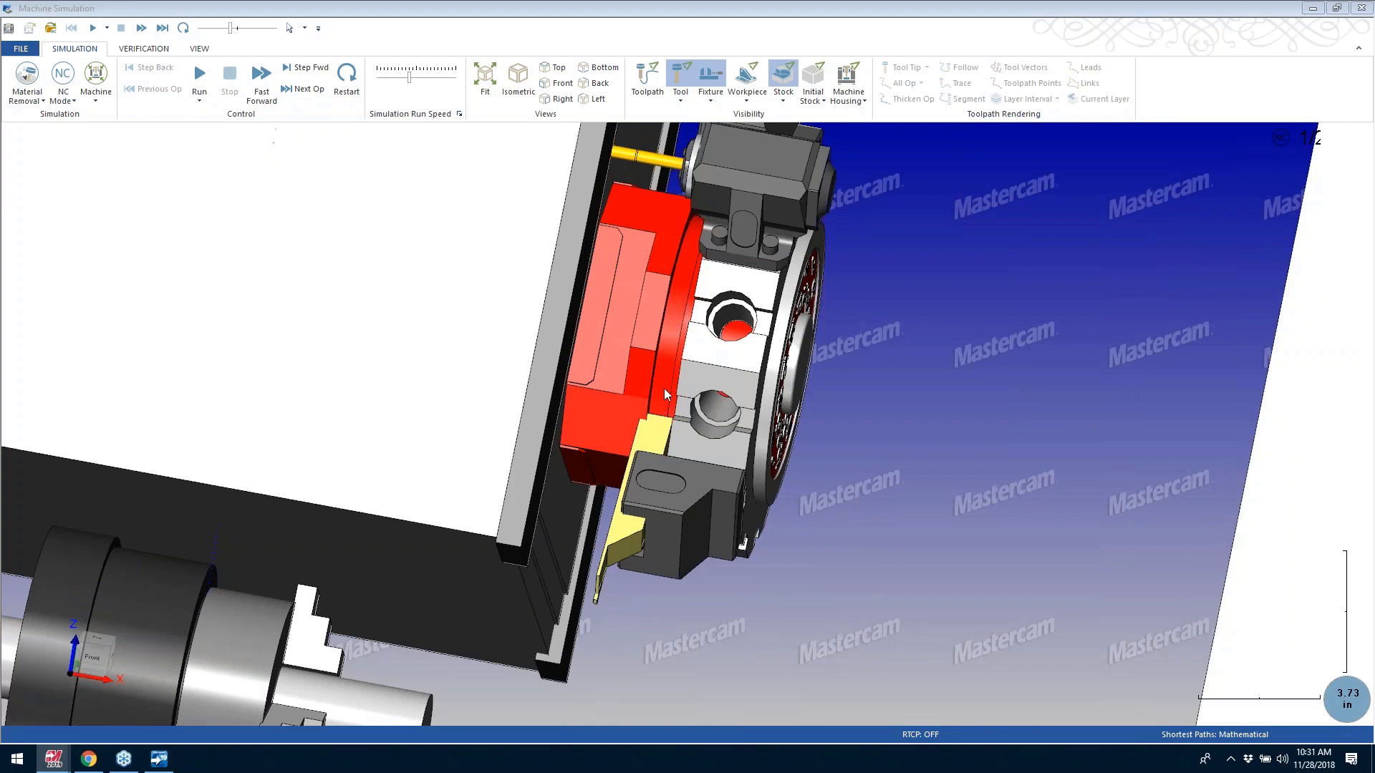
scroll(664, 388, down, 4)
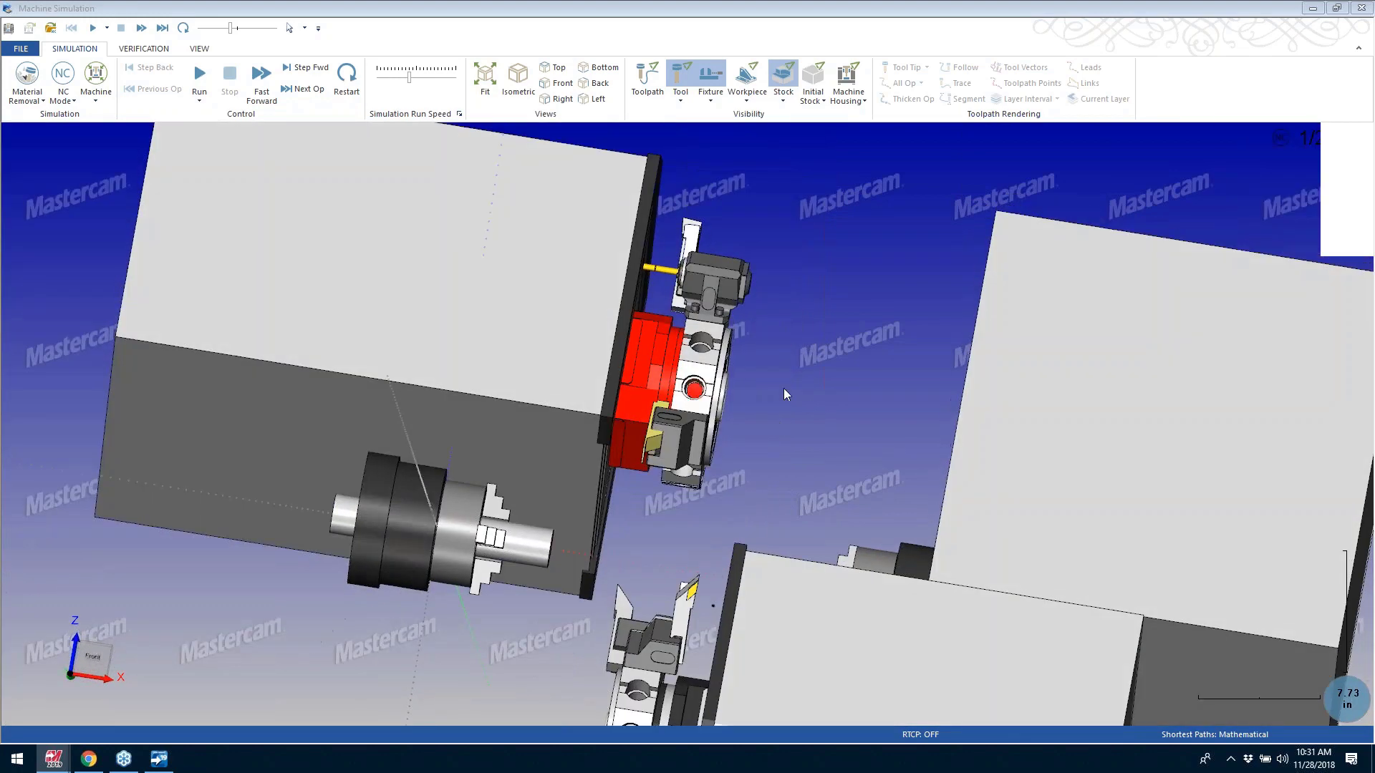
middle_drag(783, 388, 659, 428)
scroll(659, 428, up, 6)
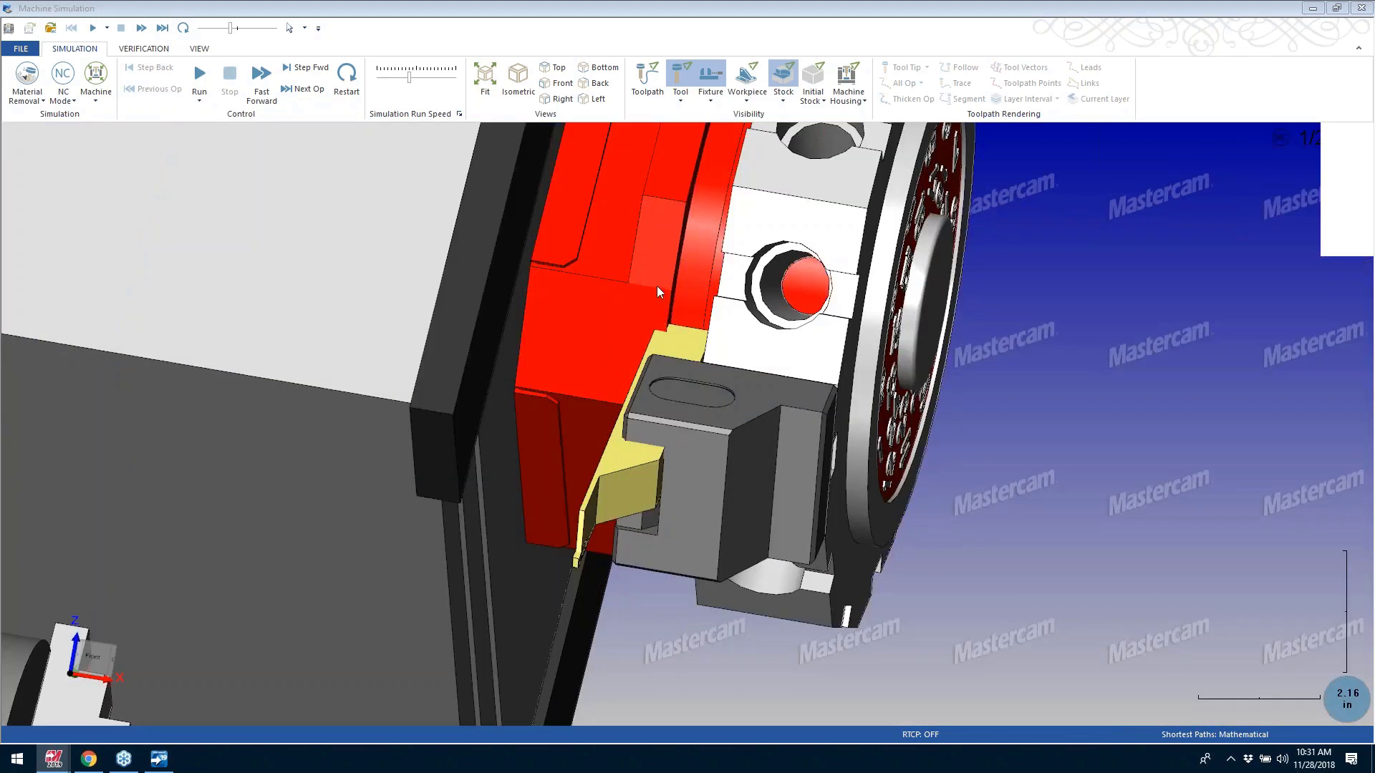
middle_drag(657, 287, 673, 369)
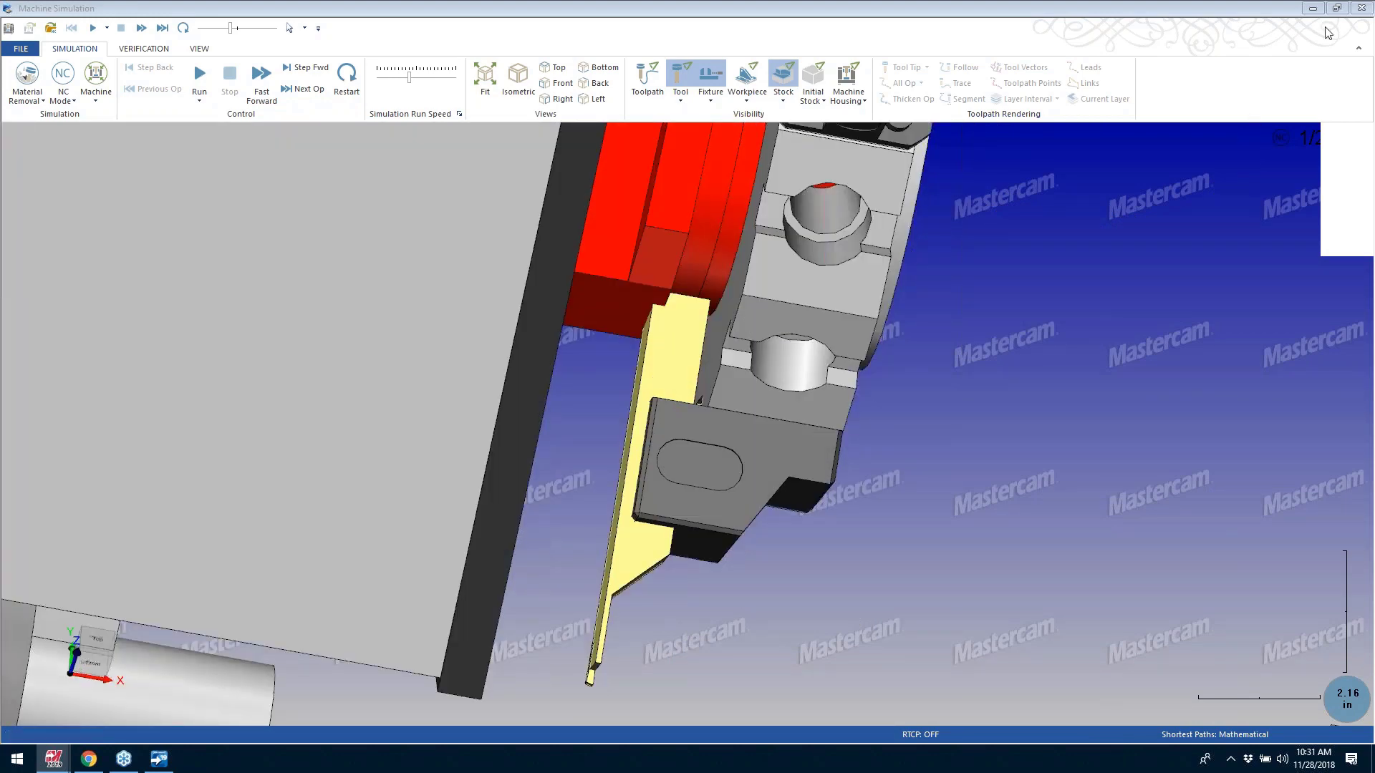
click(1353, 12)
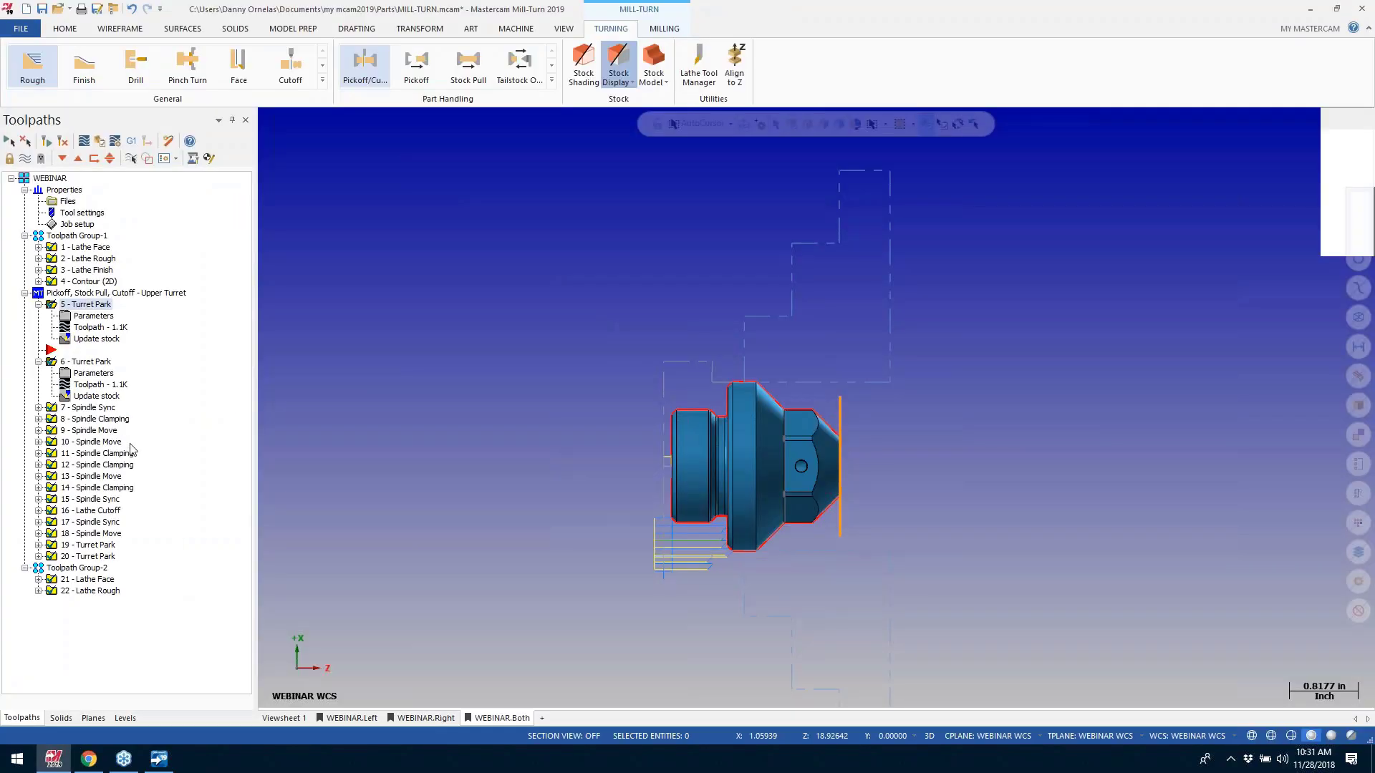
Step: Set holder dimension B of the OD CUTOFF RIGHT tool to 4 in operation 16 Lathe Cutoff and accept the operation
click(39, 511)
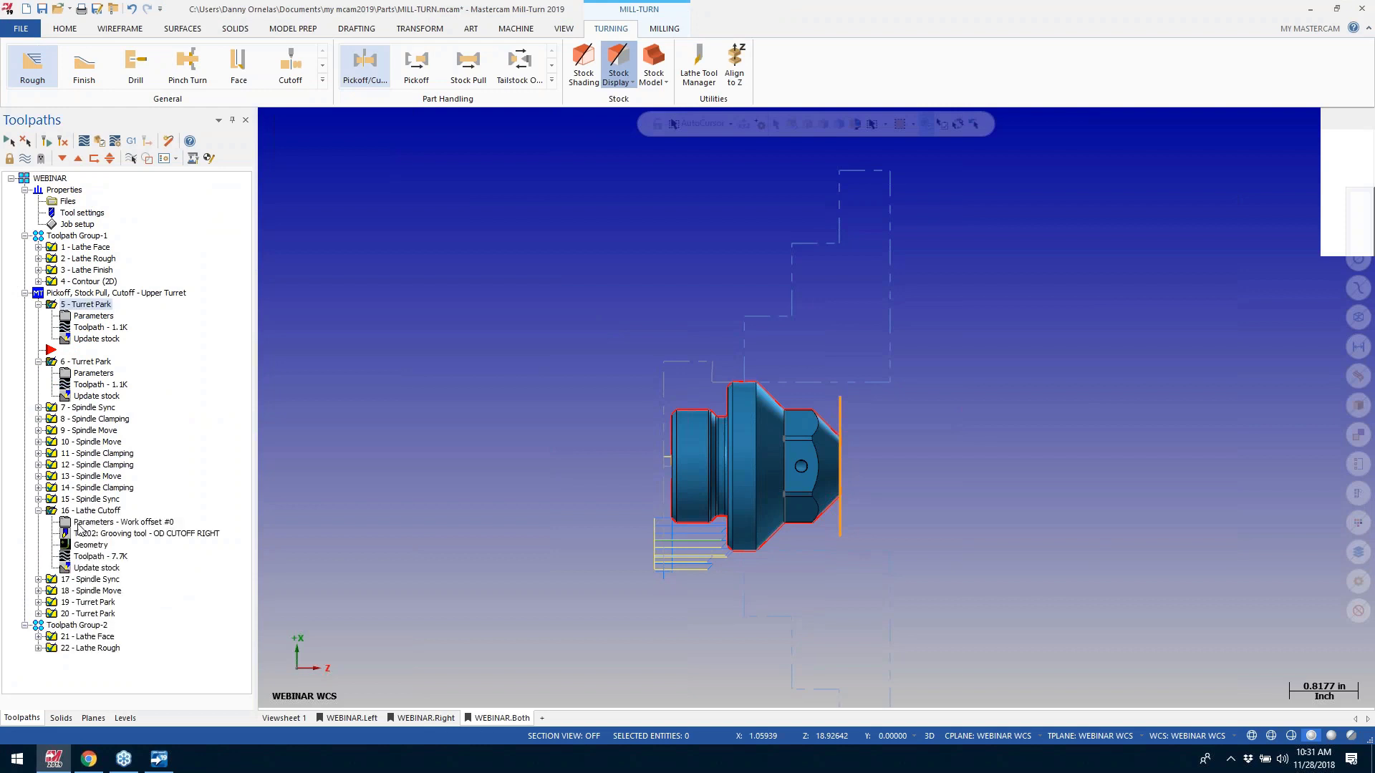
click(90, 510)
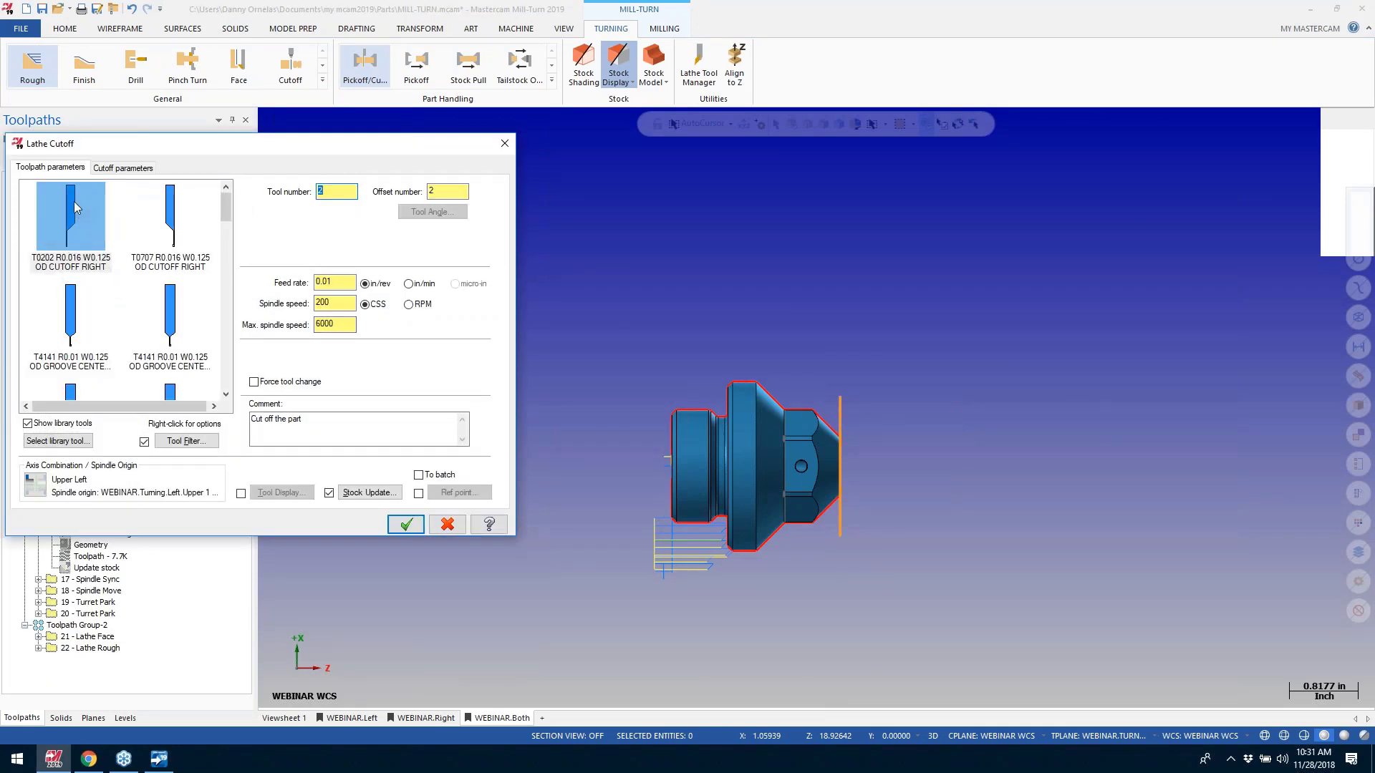
right_click(75, 201)
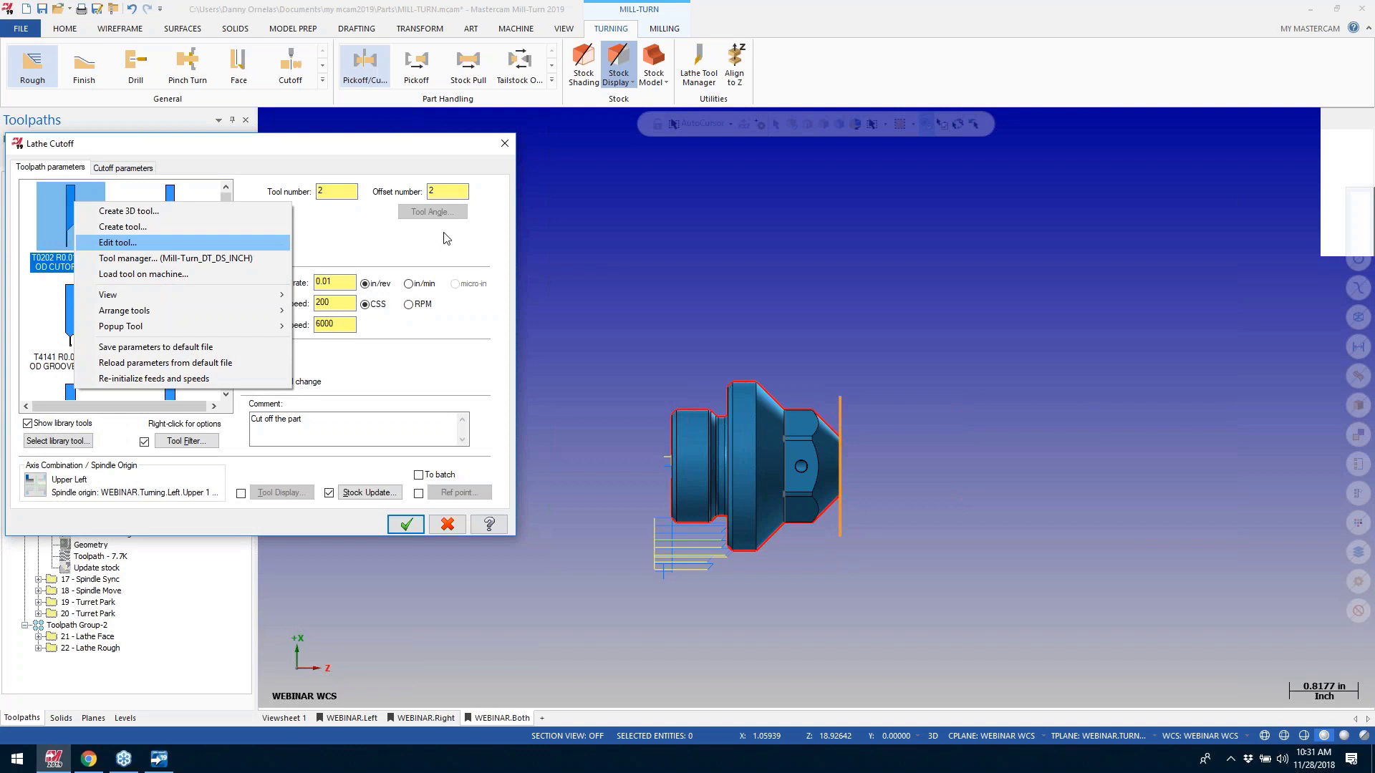
click(118, 243)
double_click(548, 472)
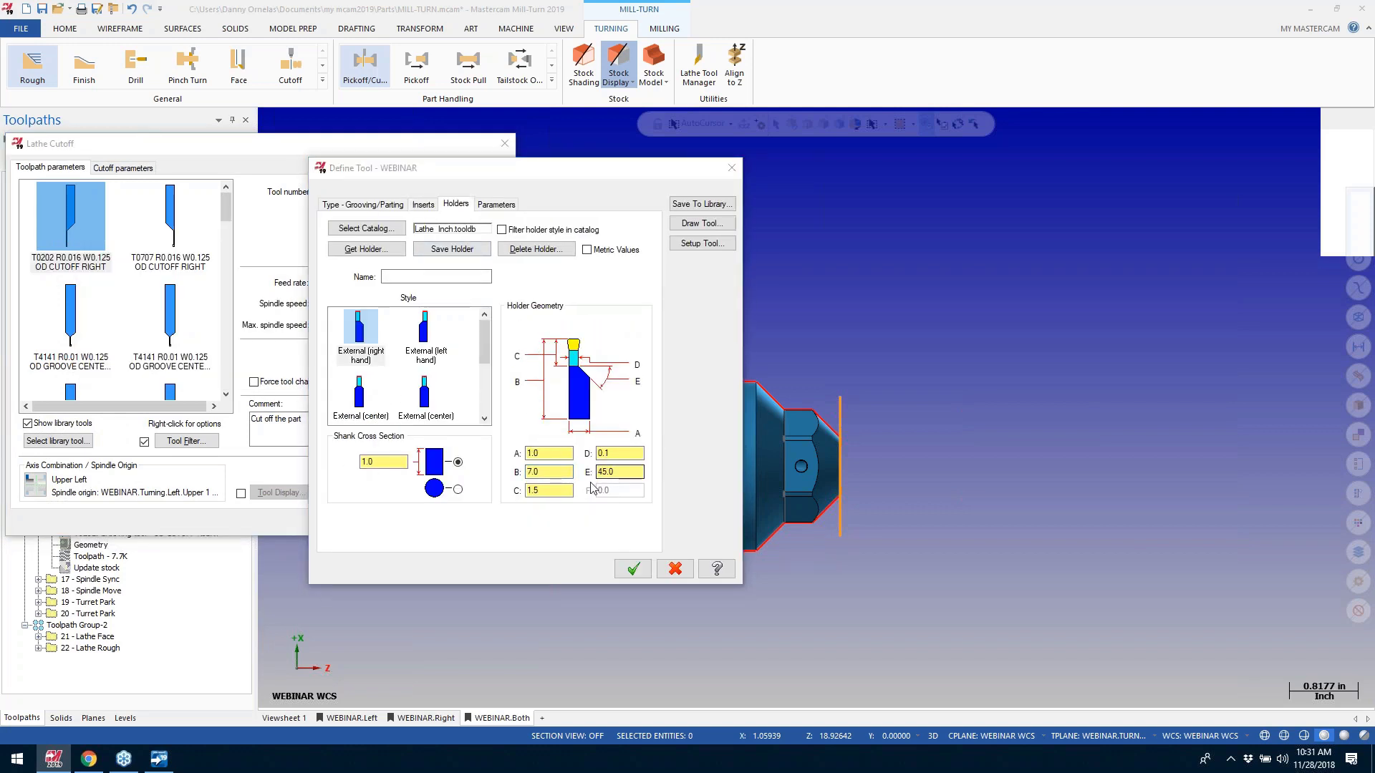
text(4)
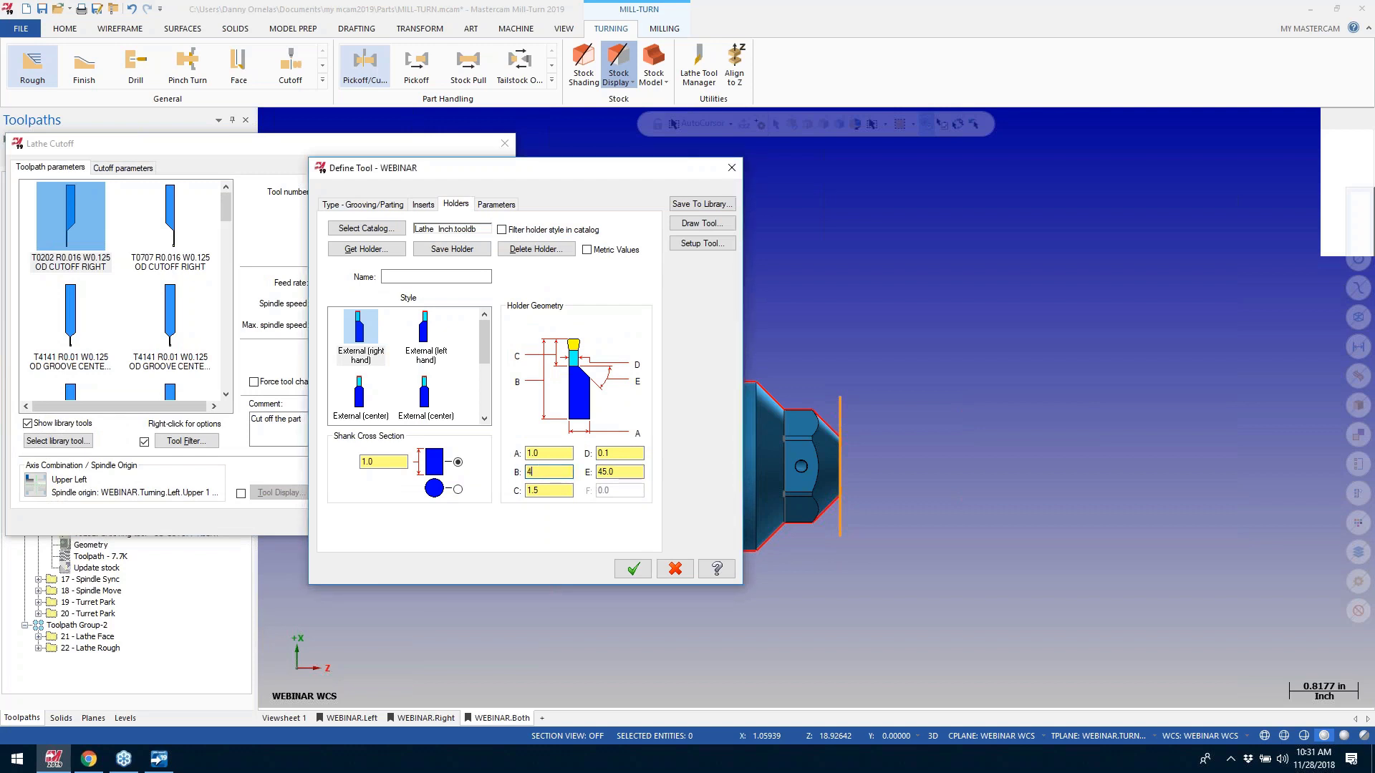
key(Tab)
click(632, 569)
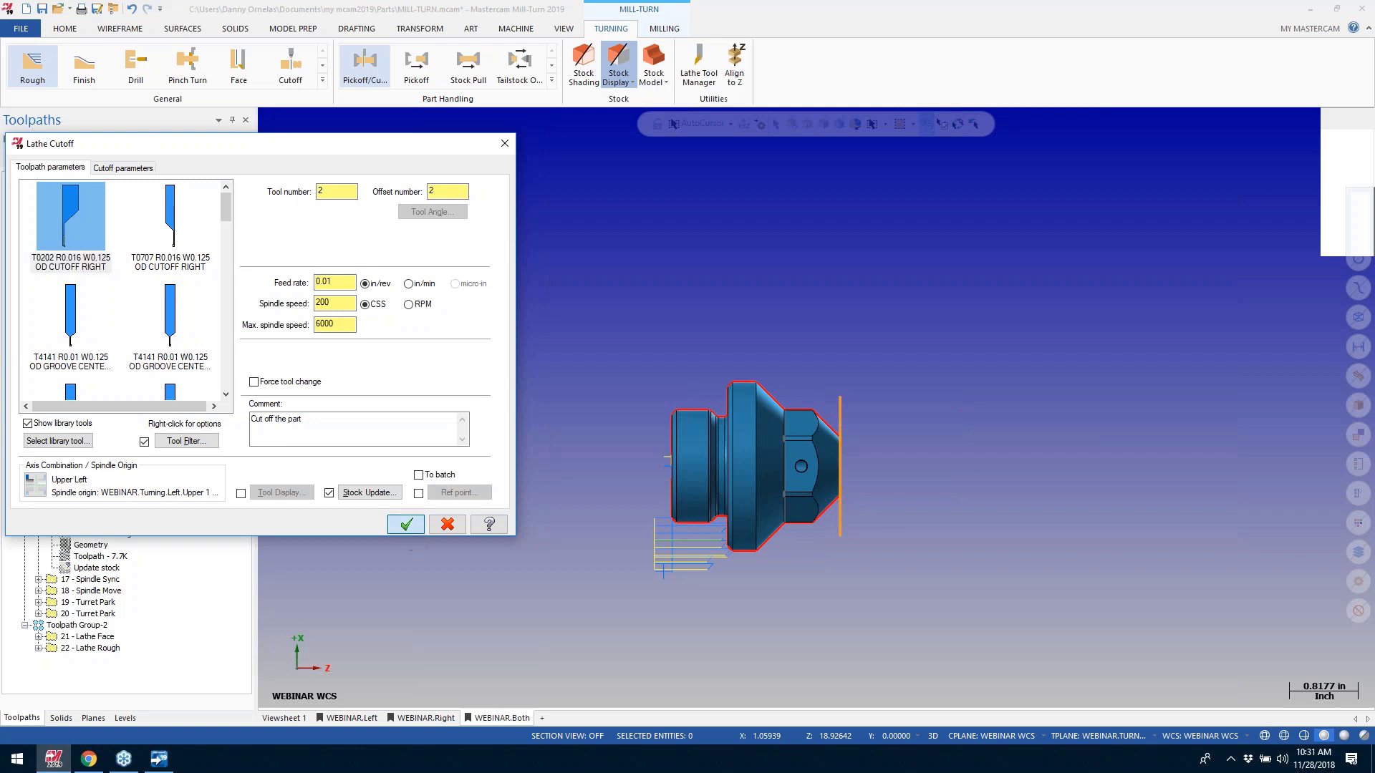
key(Return)
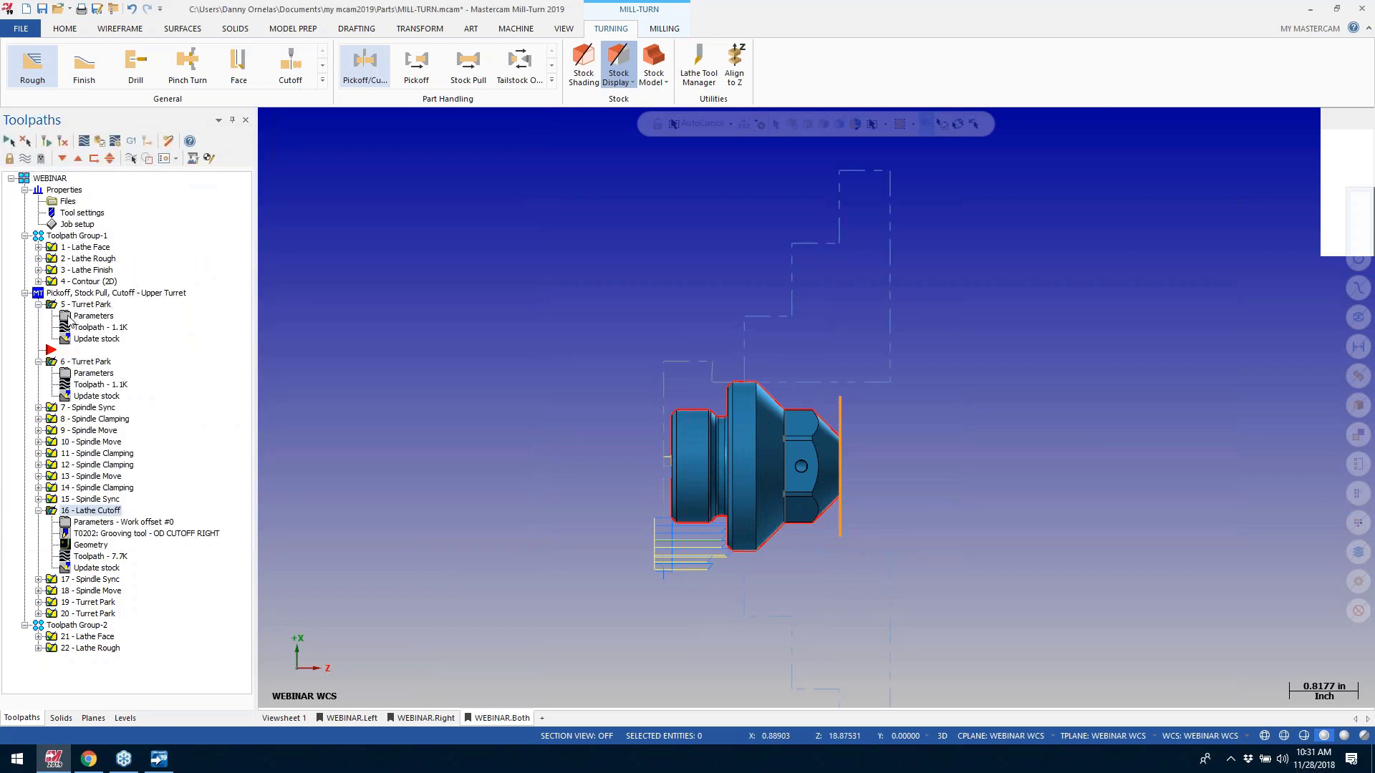
Step: Open the projection length adjustment for the T2 OD CUTOFF RIGHT tool and examine the holder's position in its upper-turret locator
click(192, 158)
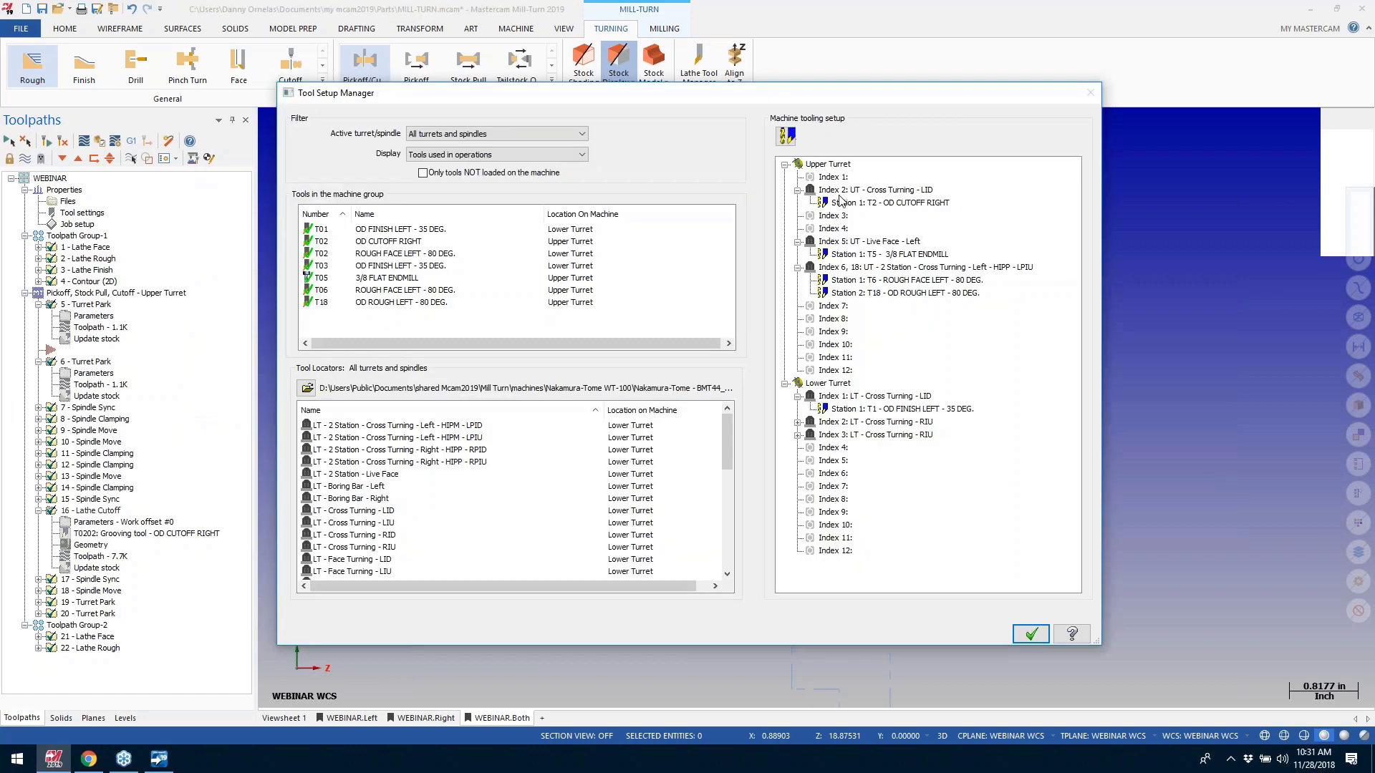
click(851, 204)
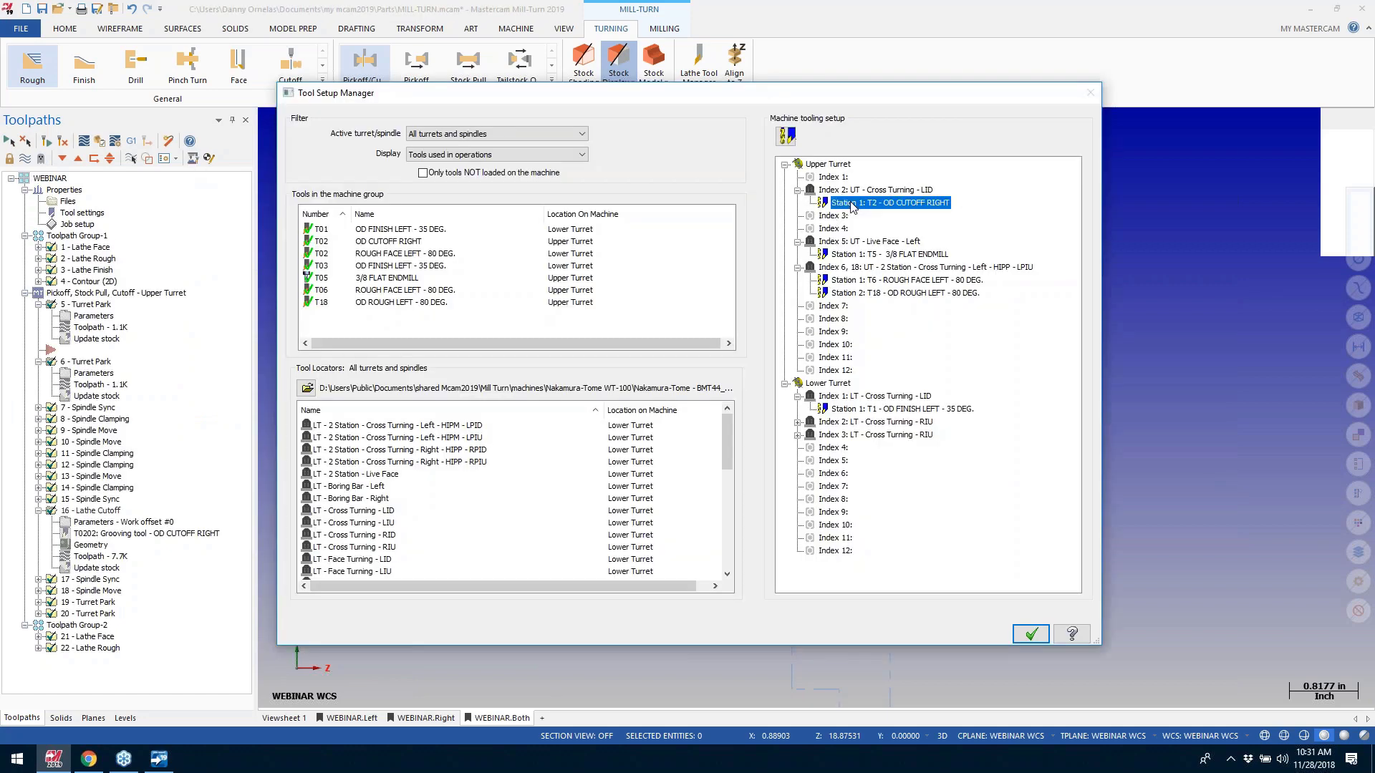
right_click(852, 208)
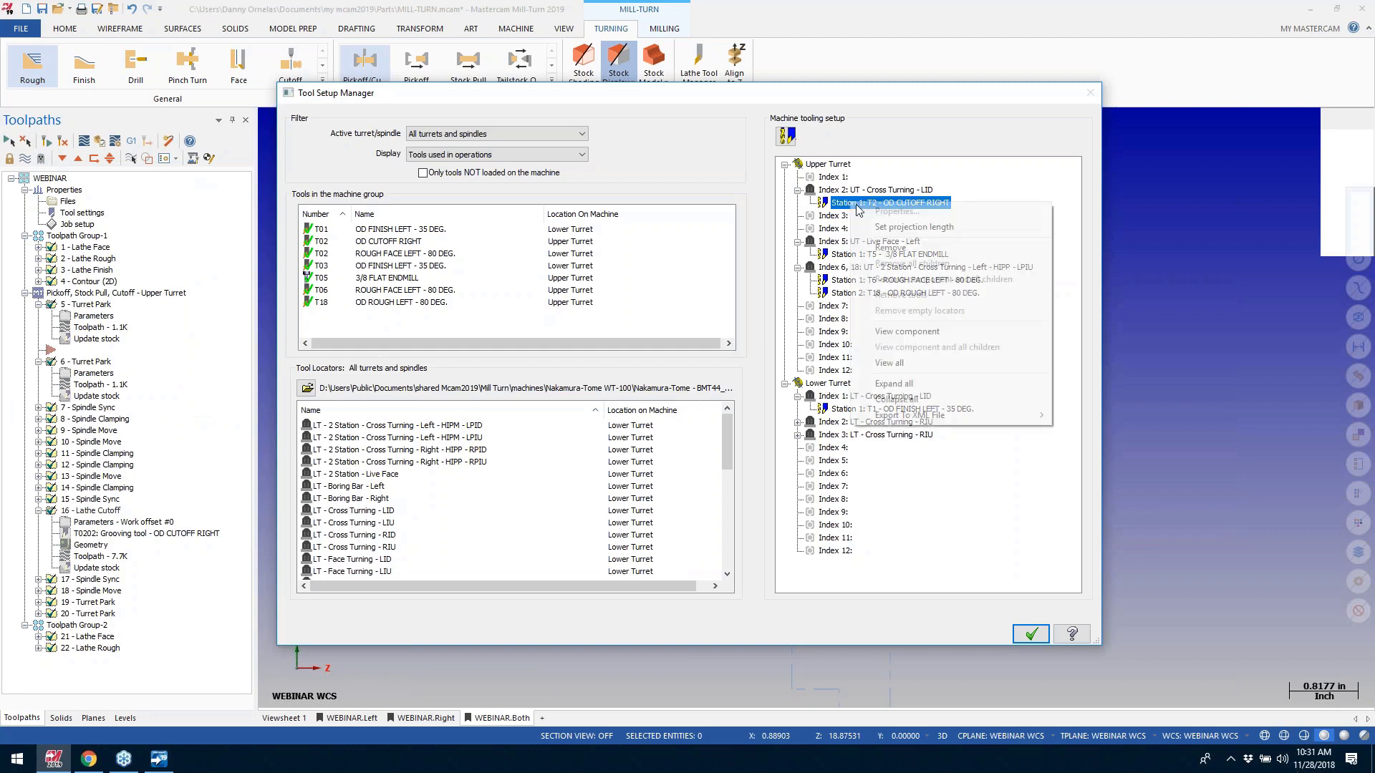
click(915, 230)
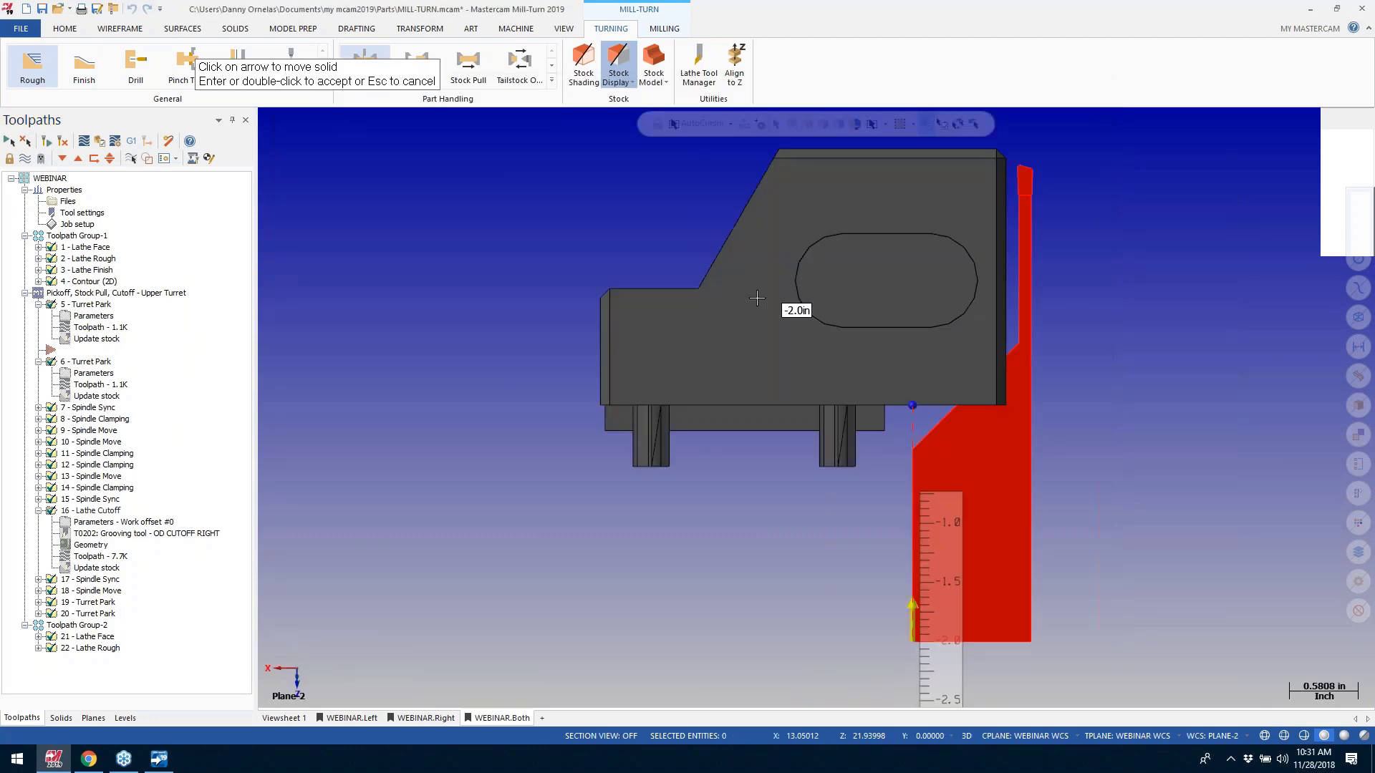
scroll(785, 323, down, 3)
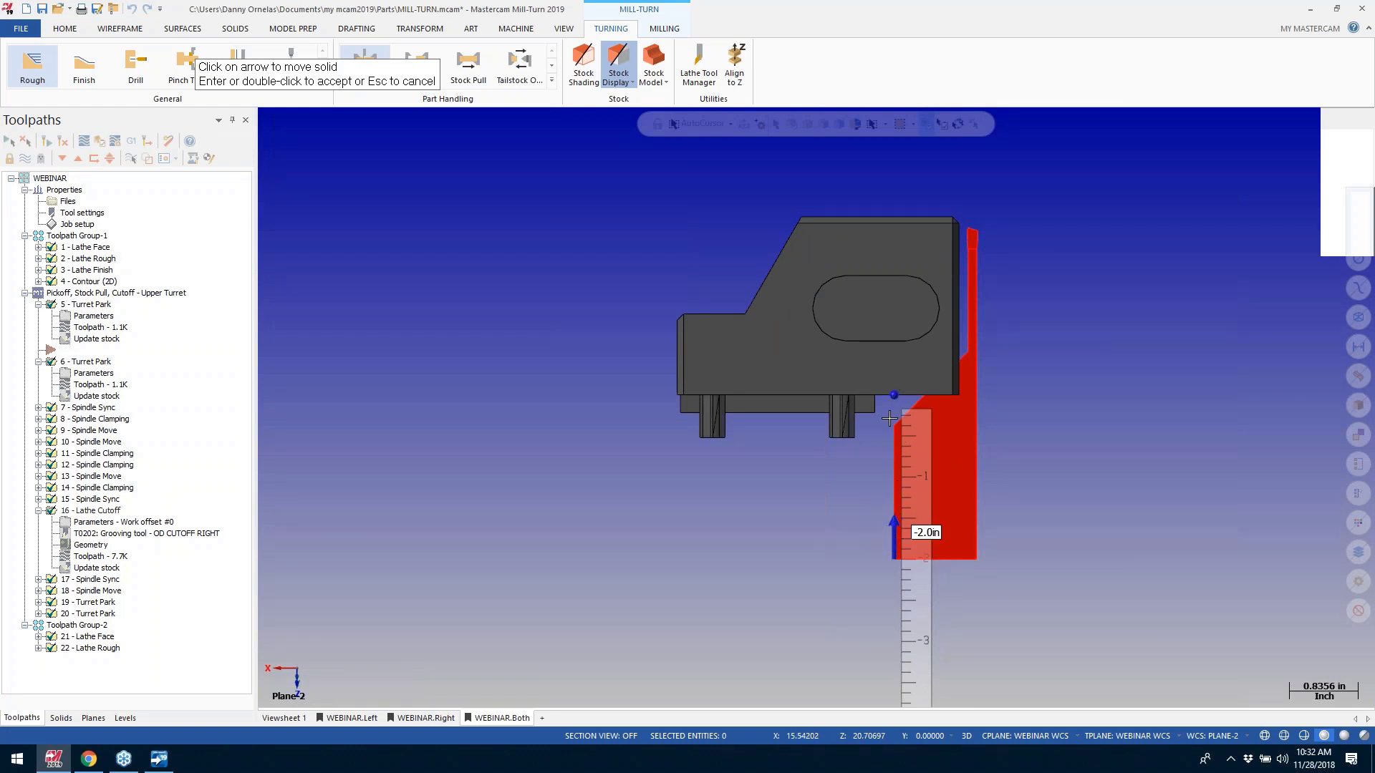
double_click(906, 510)
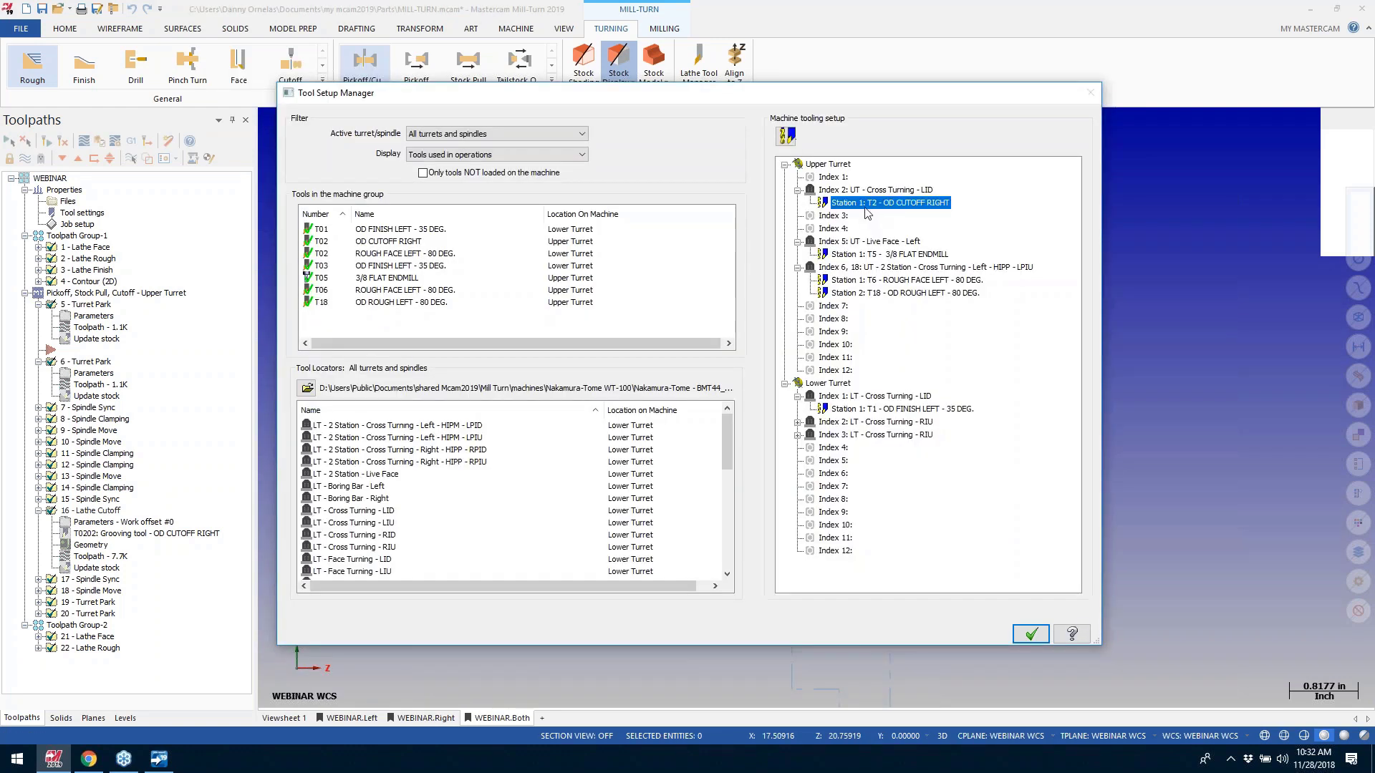
right_click(866, 211)
click(912, 232)
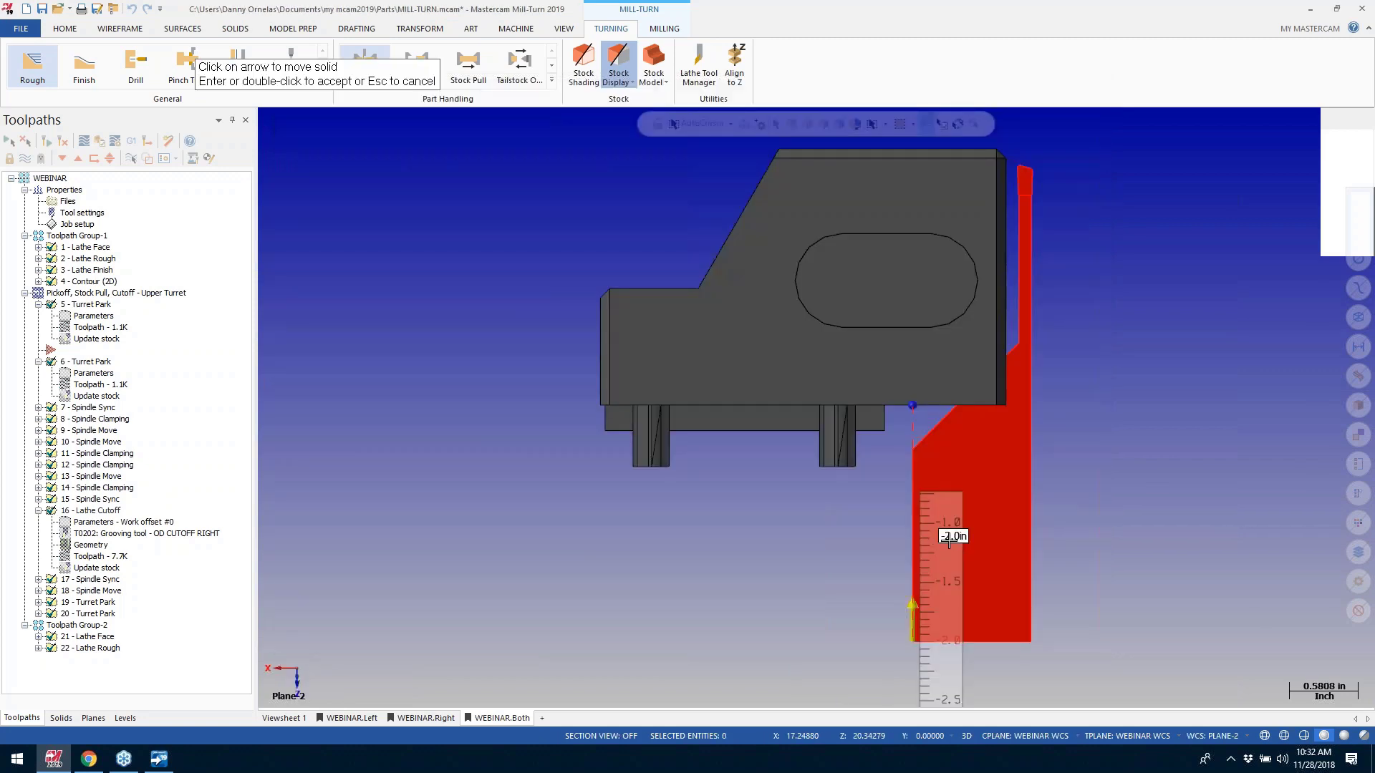
key(Return)
right_click(875, 203)
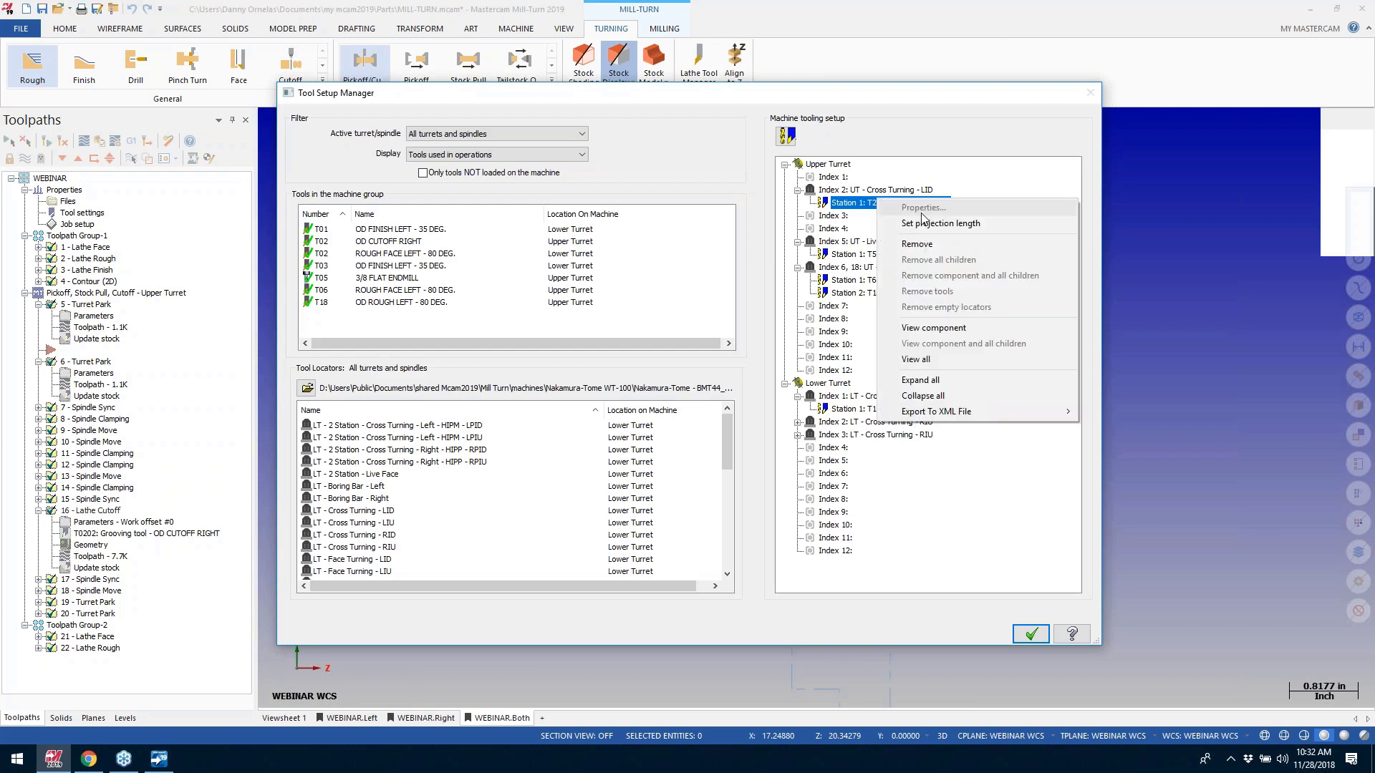
click(929, 223)
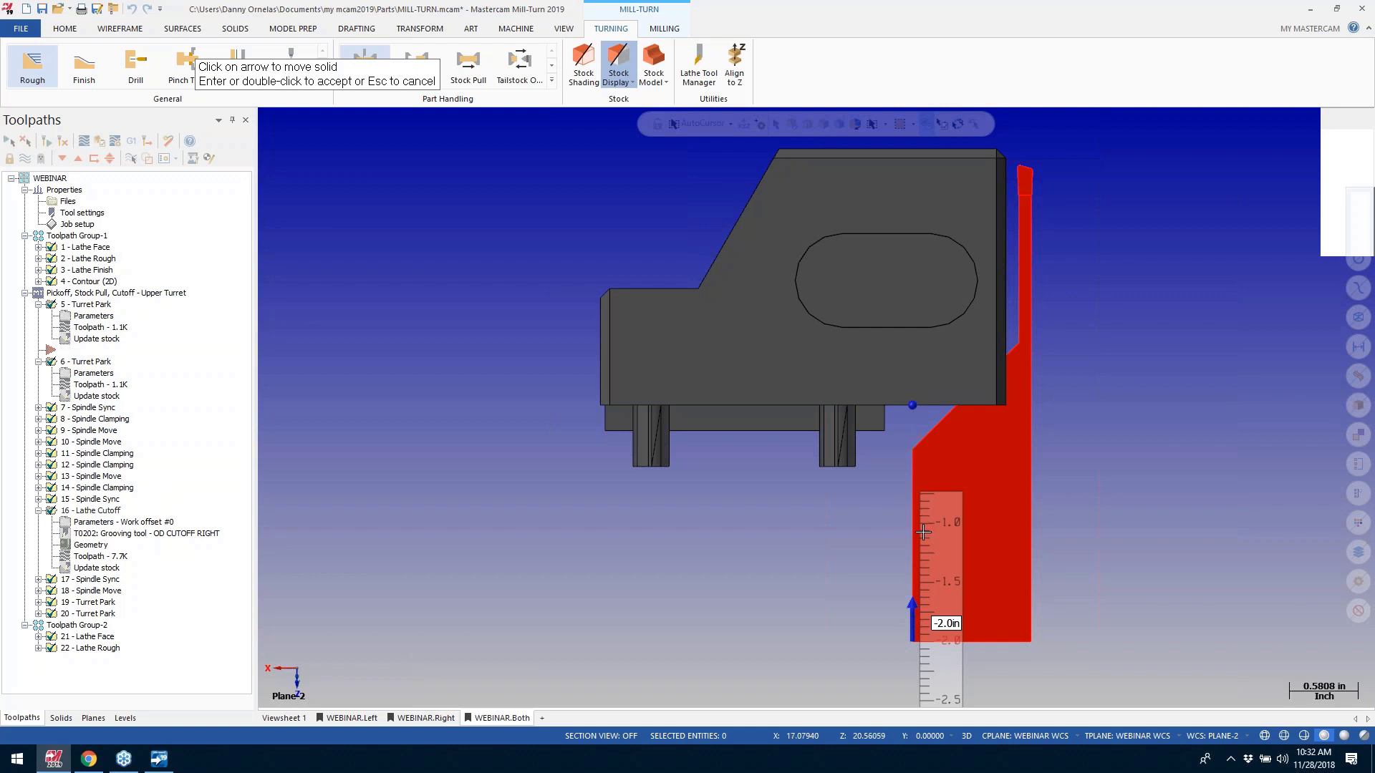
key(Escape)
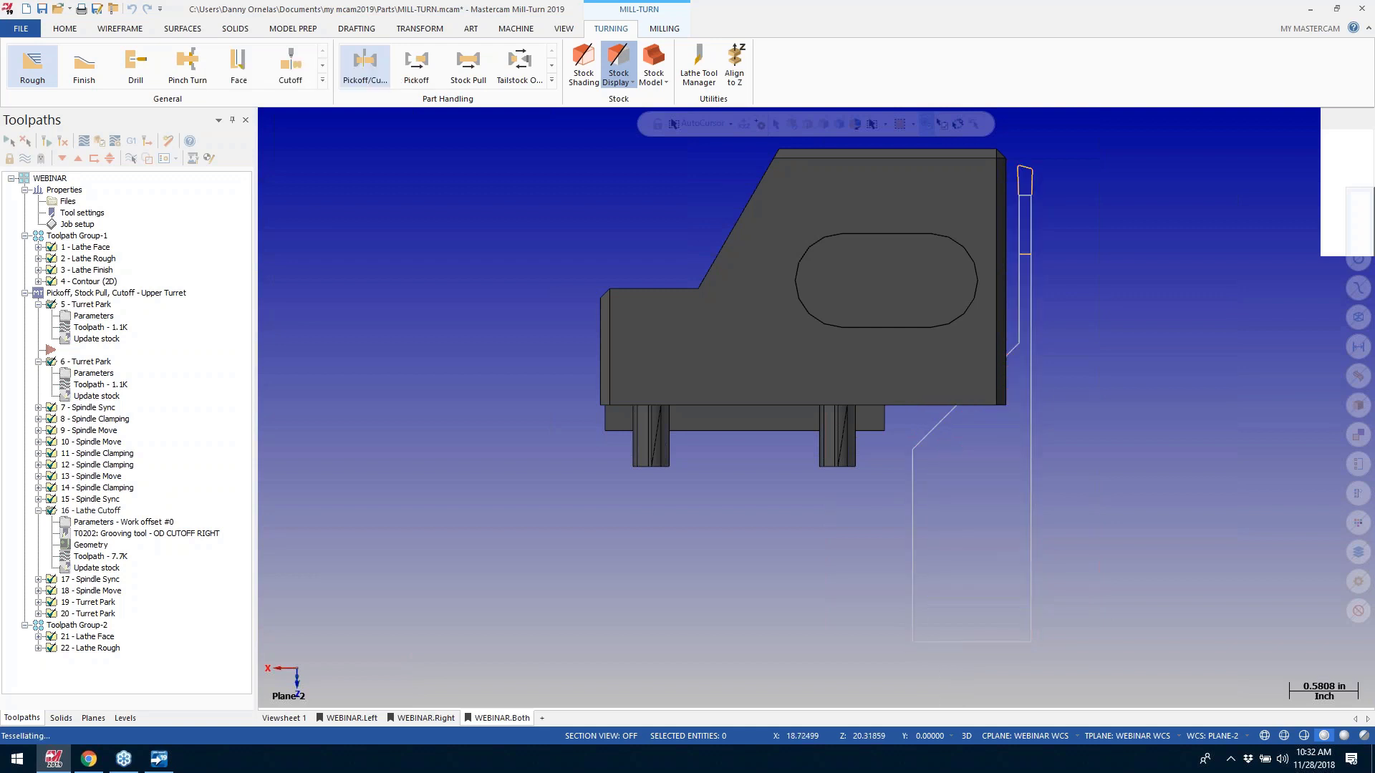
Step: Remove the T2 OD CUTOFF RIGHT tool from its Index 2 locator on the upper turret and load it onto the machine again
click(698, 68)
right_click(897, 204)
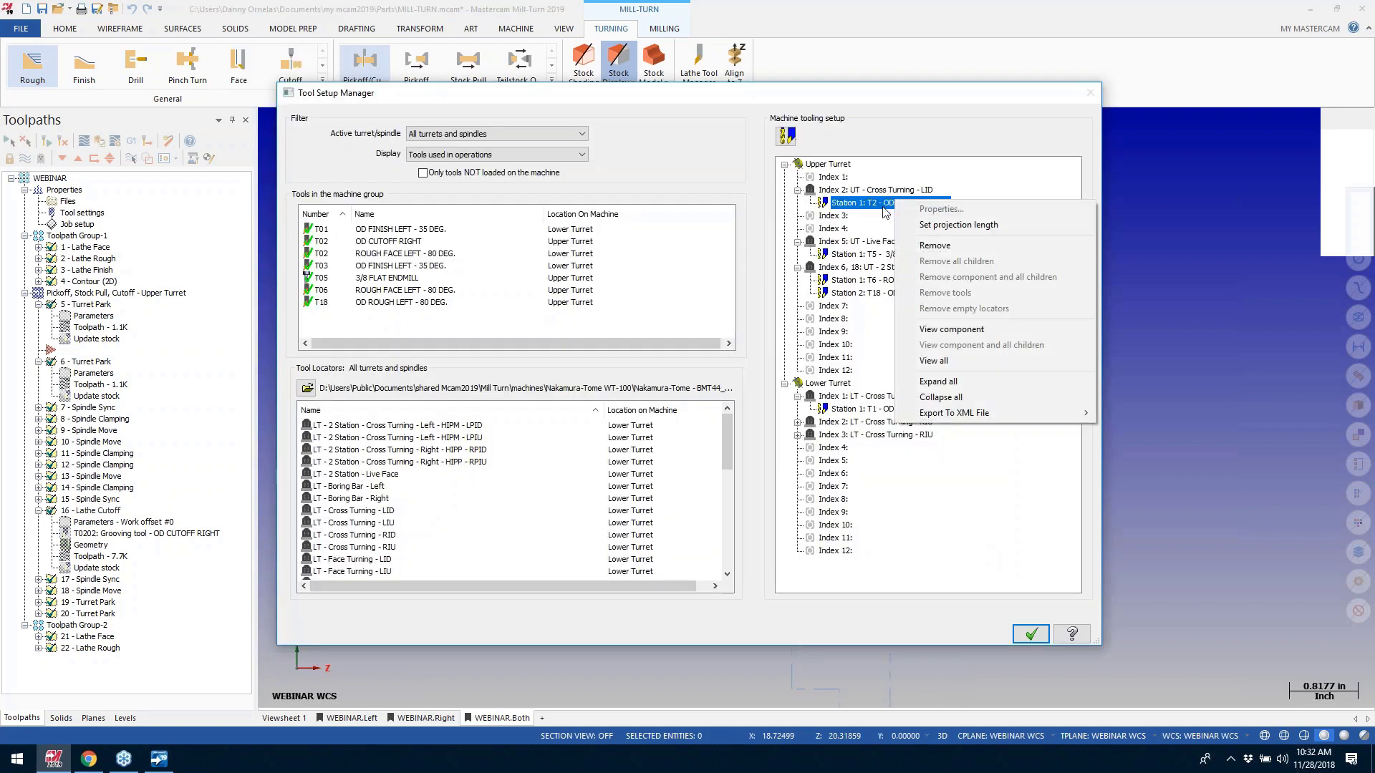
click(907, 244)
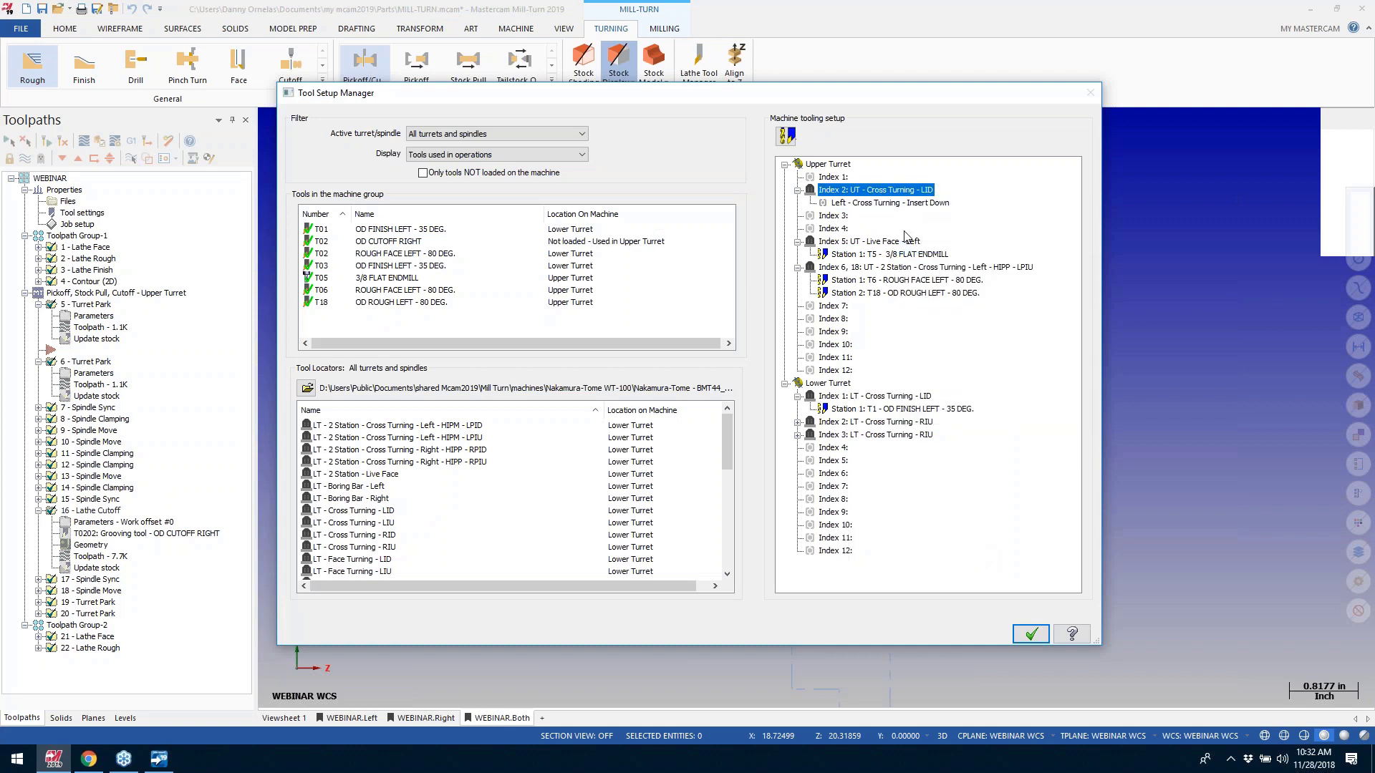
right_click(575, 242)
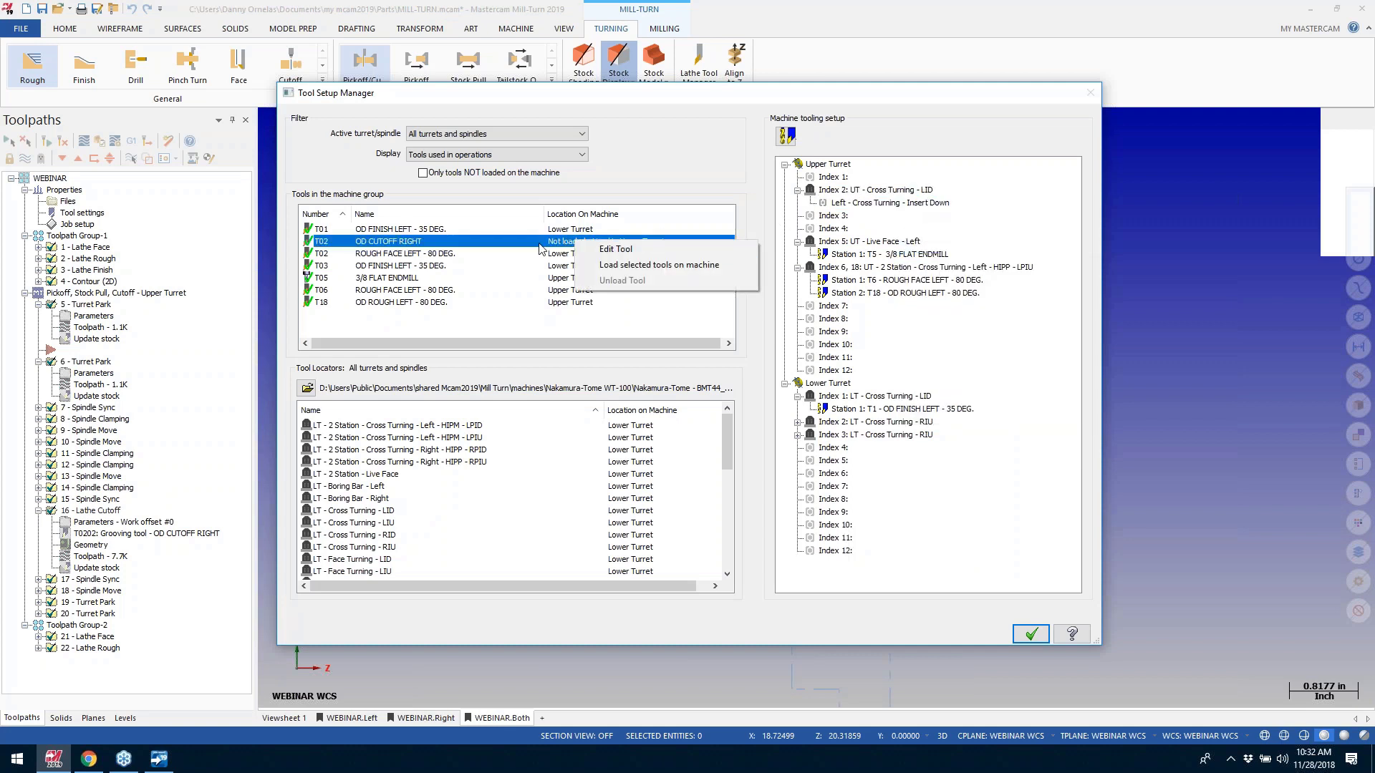
click(659, 265)
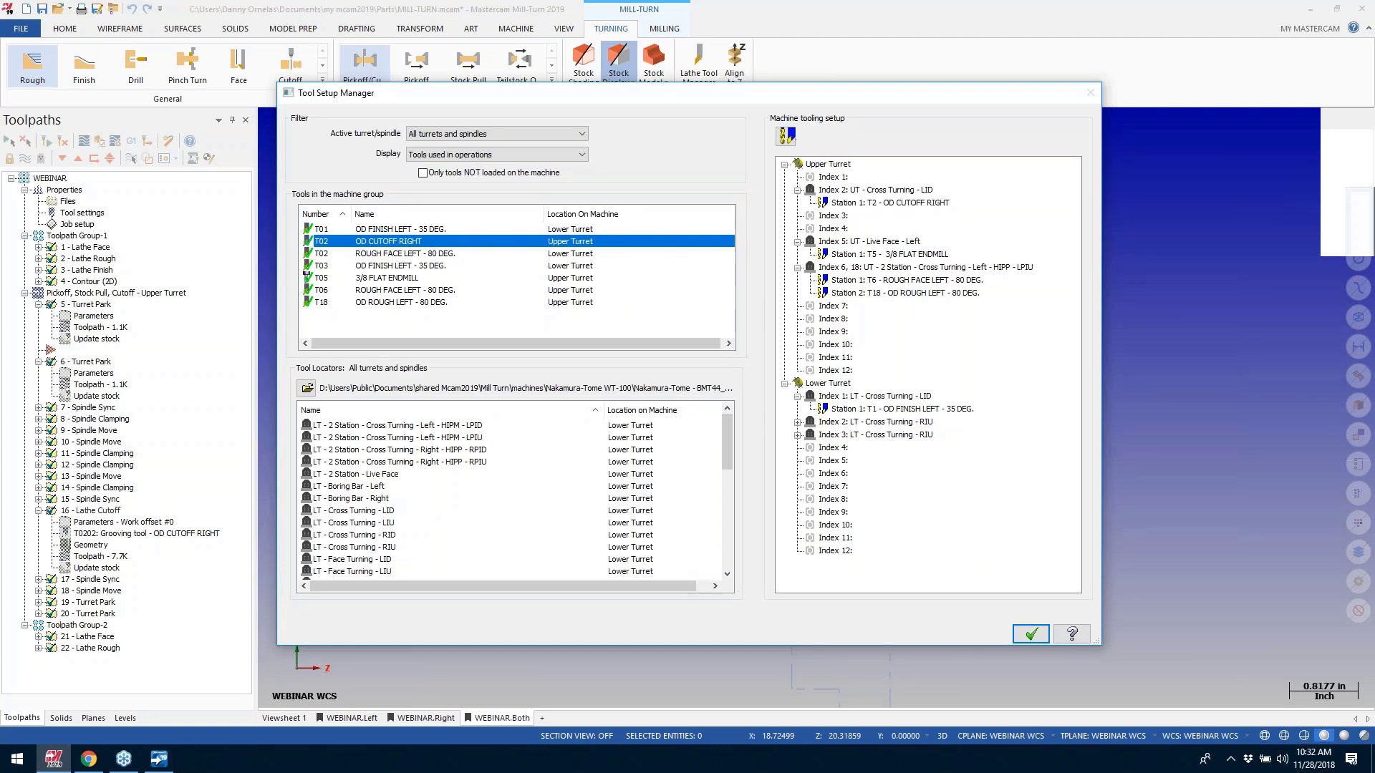
Step: Set the projection length of the reloaded T2 OD CUTOFF RIGHT tool to 0 and accept the machine tooling setup
click(837, 190)
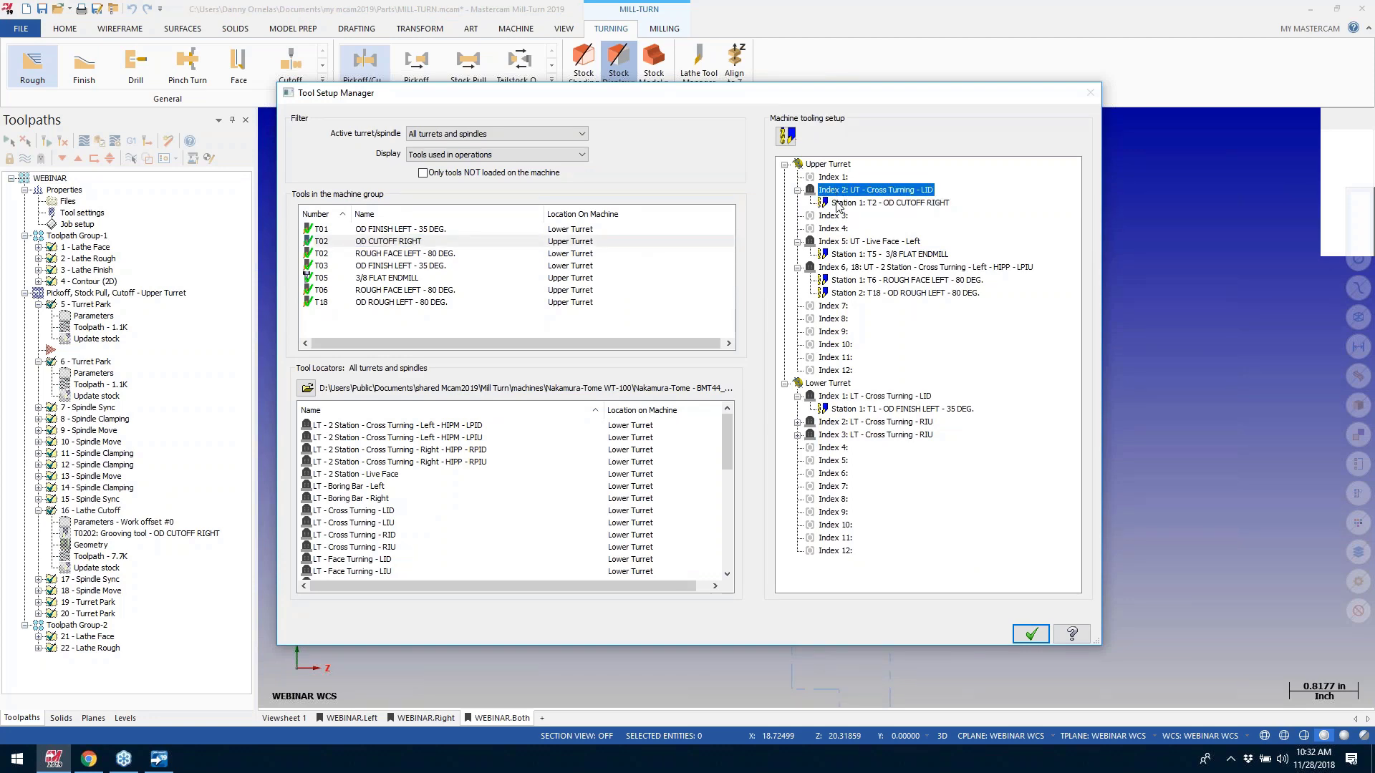
right_click(838, 205)
click(877, 231)
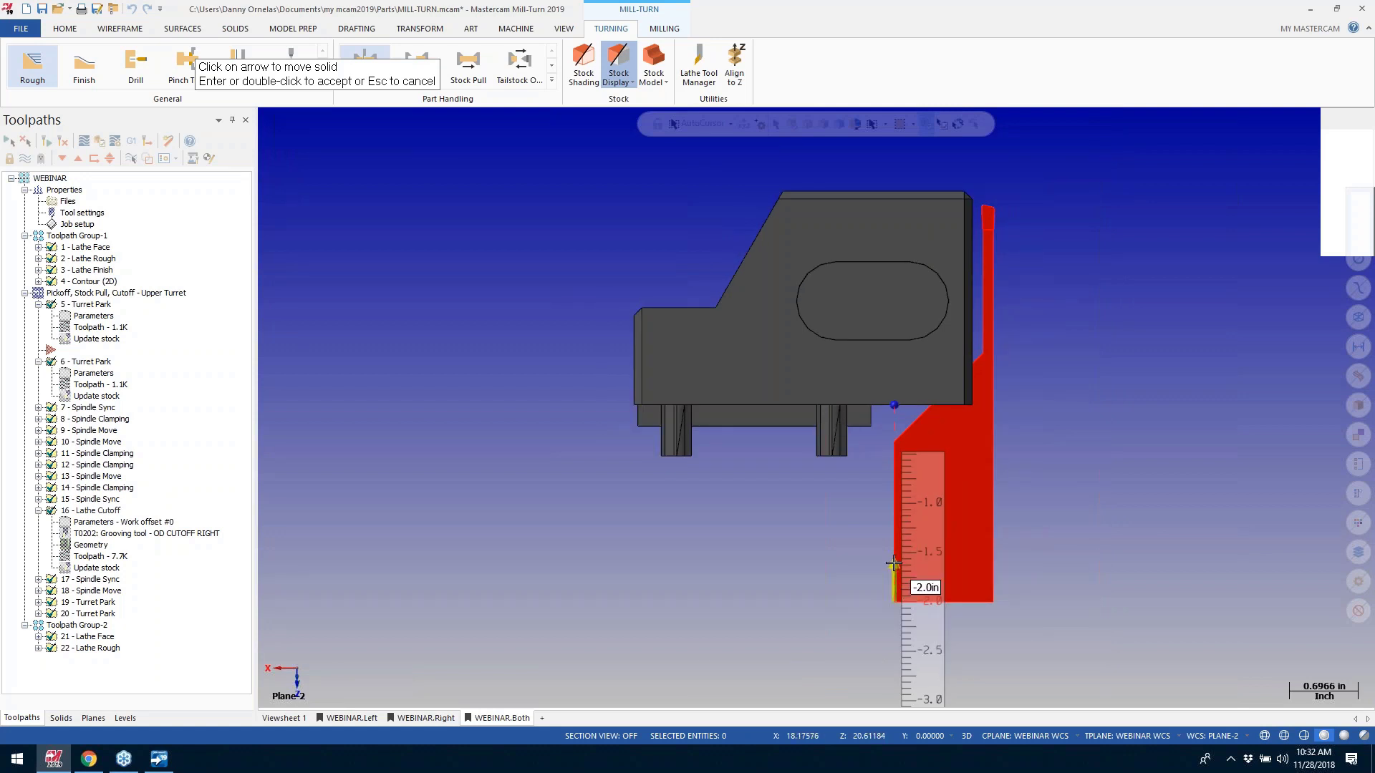
click(905, 584)
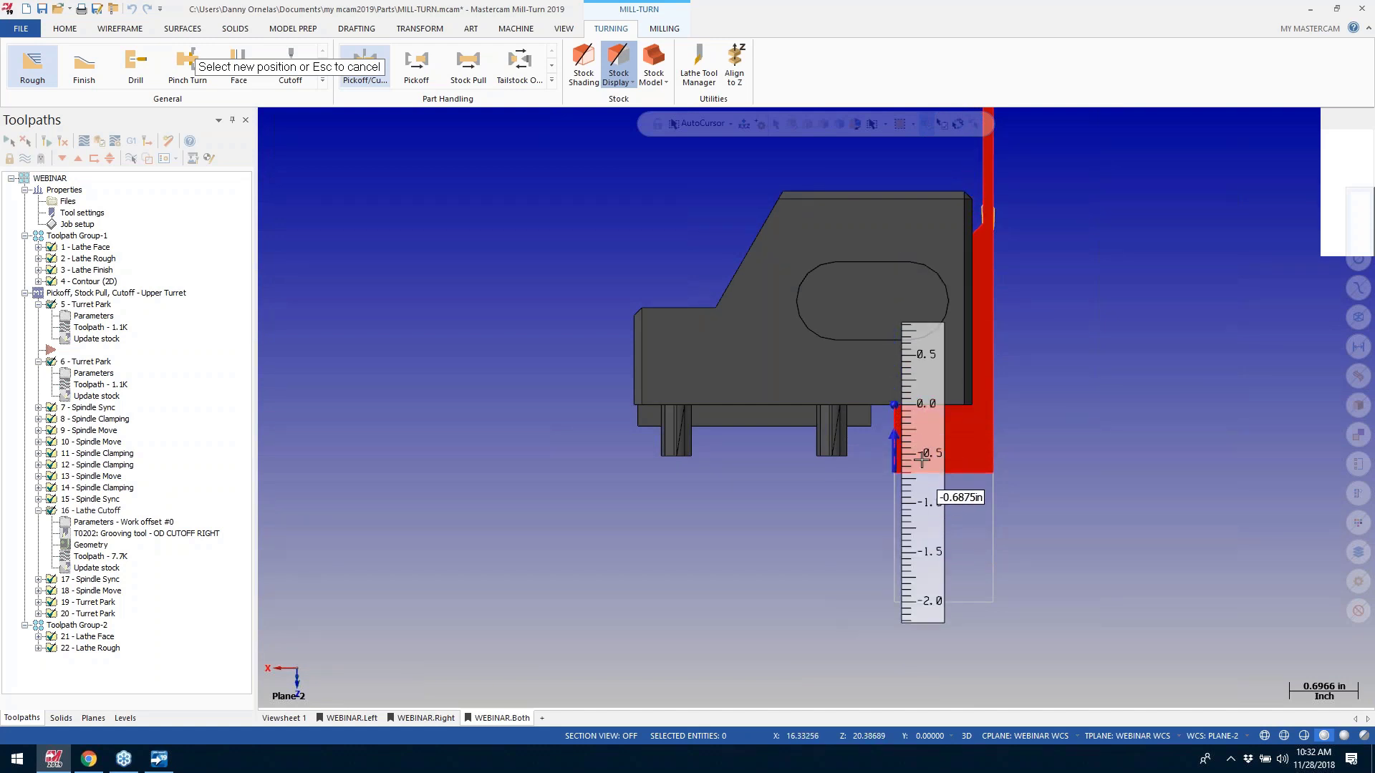
text(0)
key(Return)
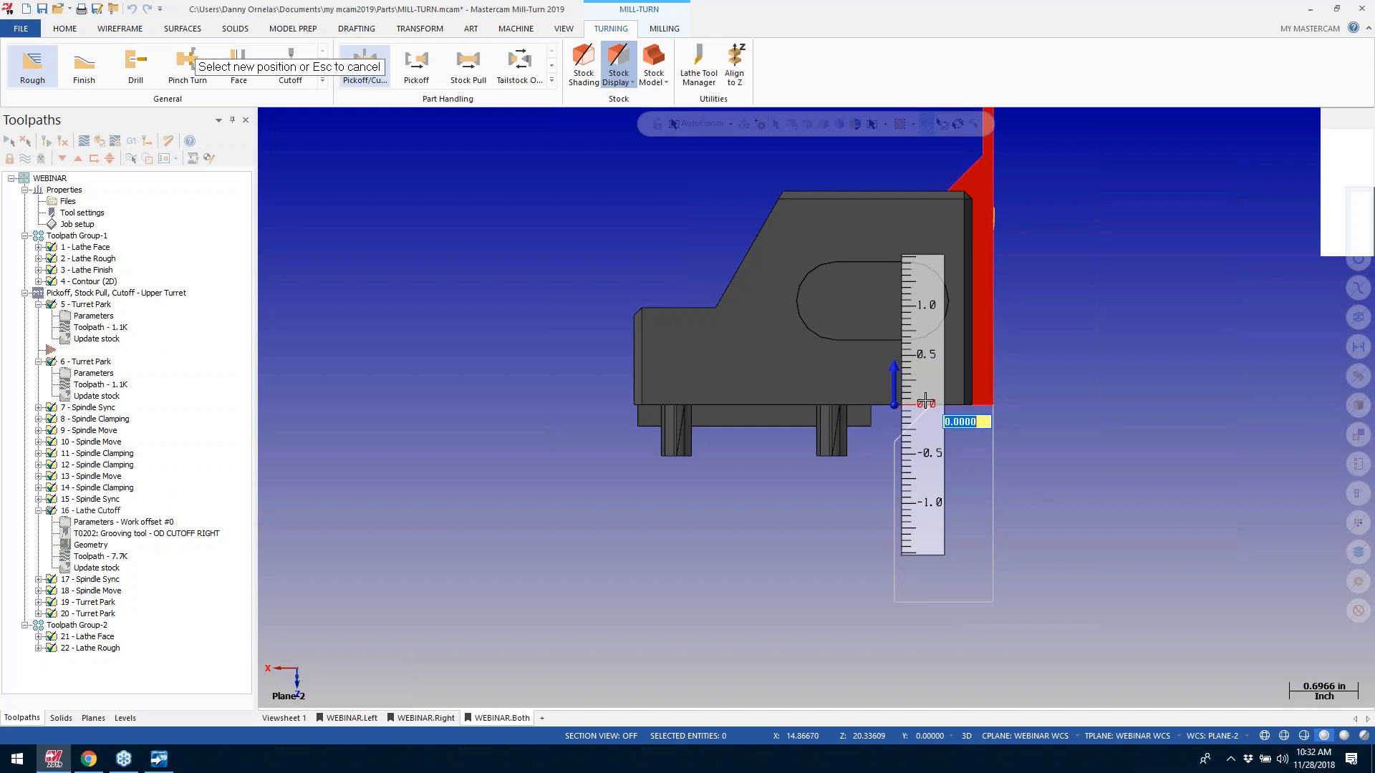
key(Return)
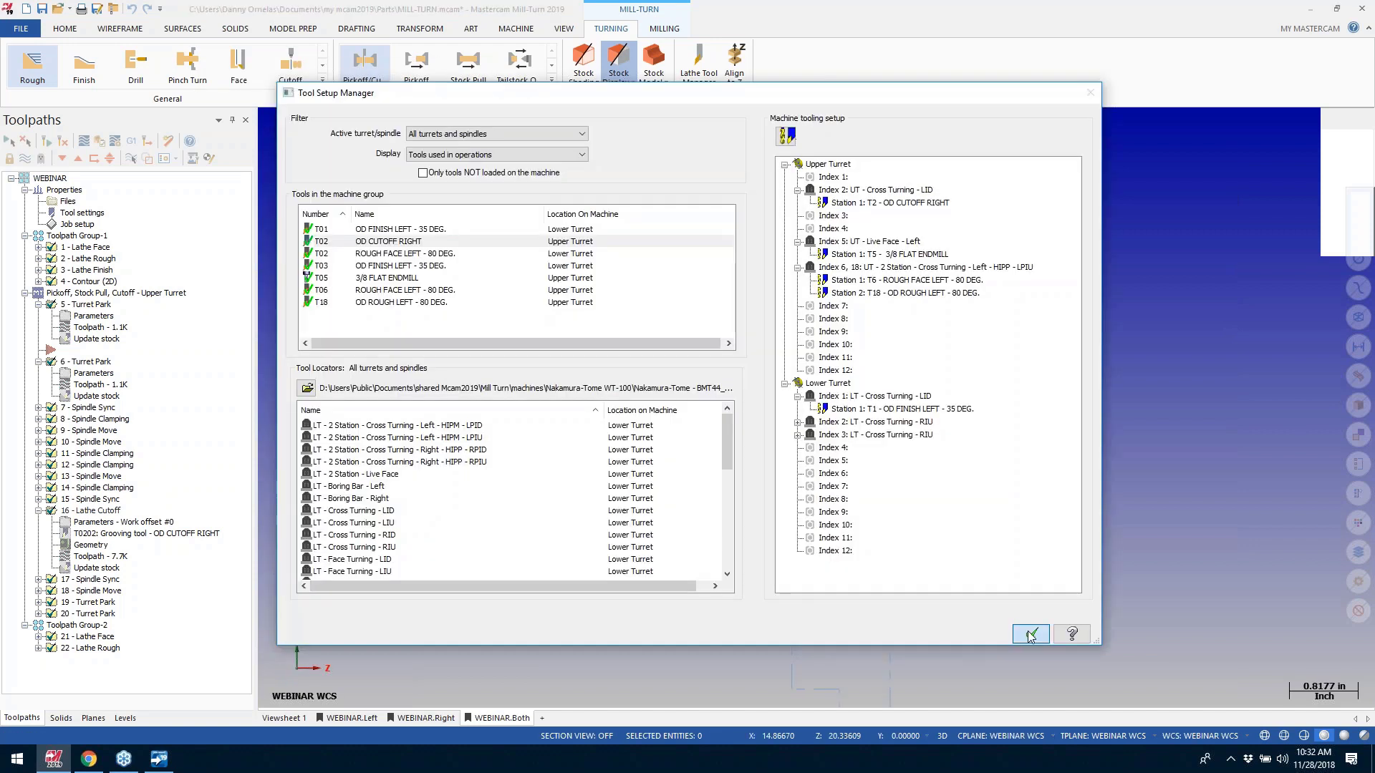
click(1030, 634)
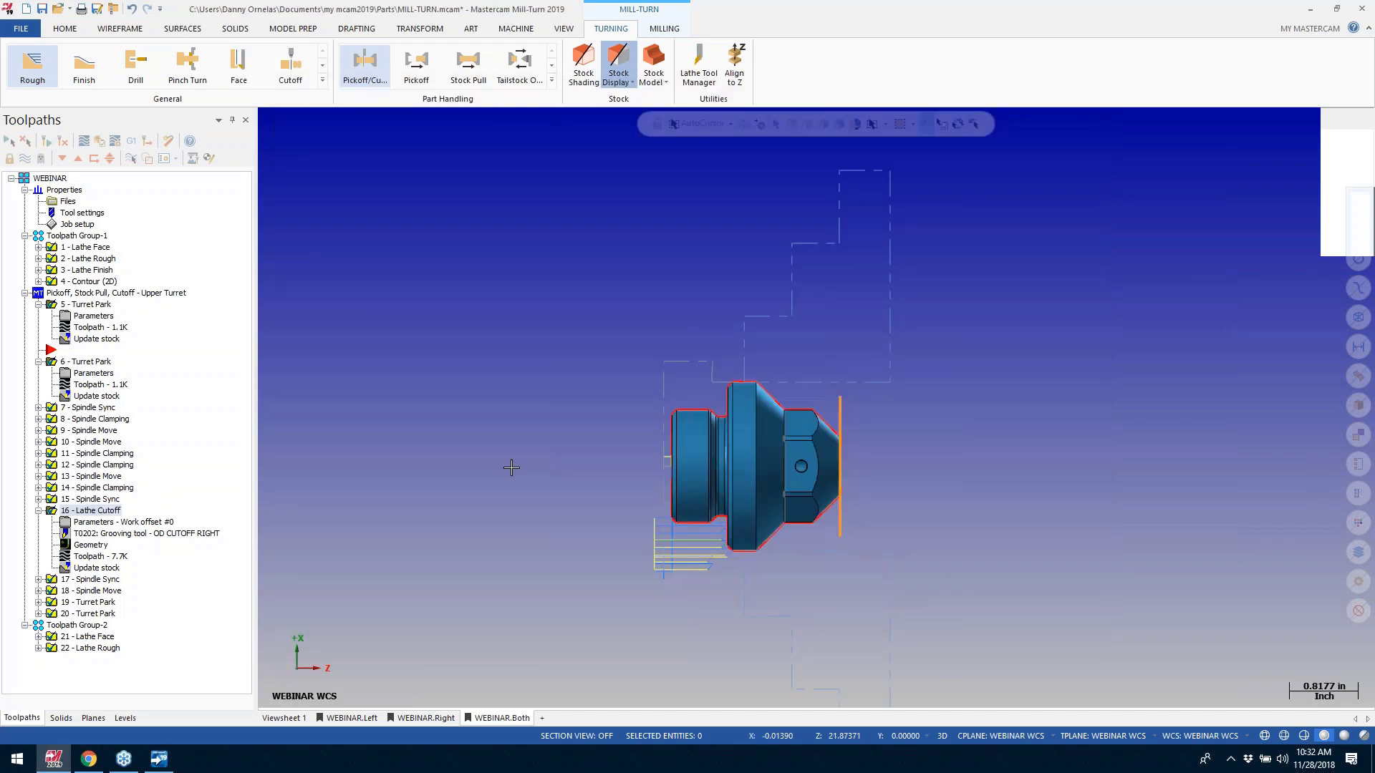
Step: Send the job to Mastercam Code Expert, launch the machine simulation and run it through the operations
click(131, 141)
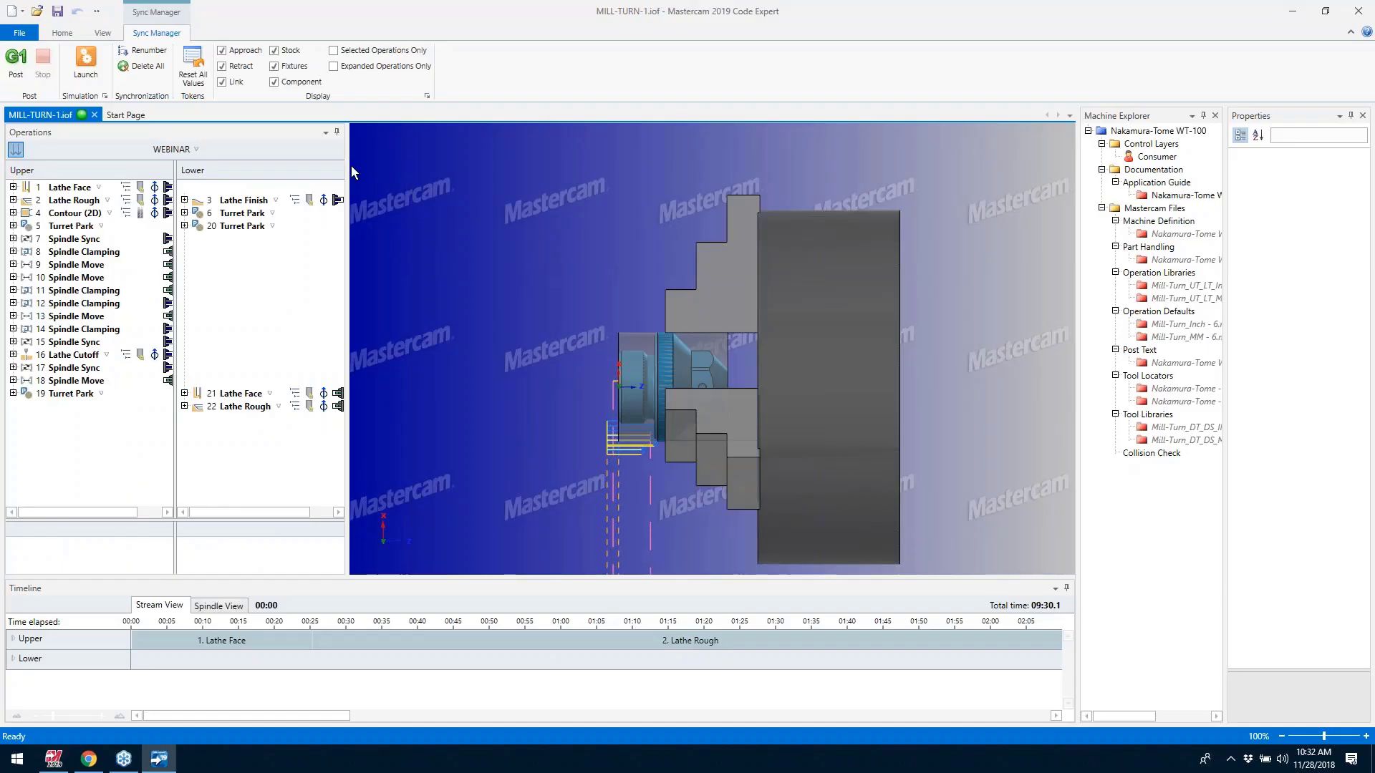
click(85, 63)
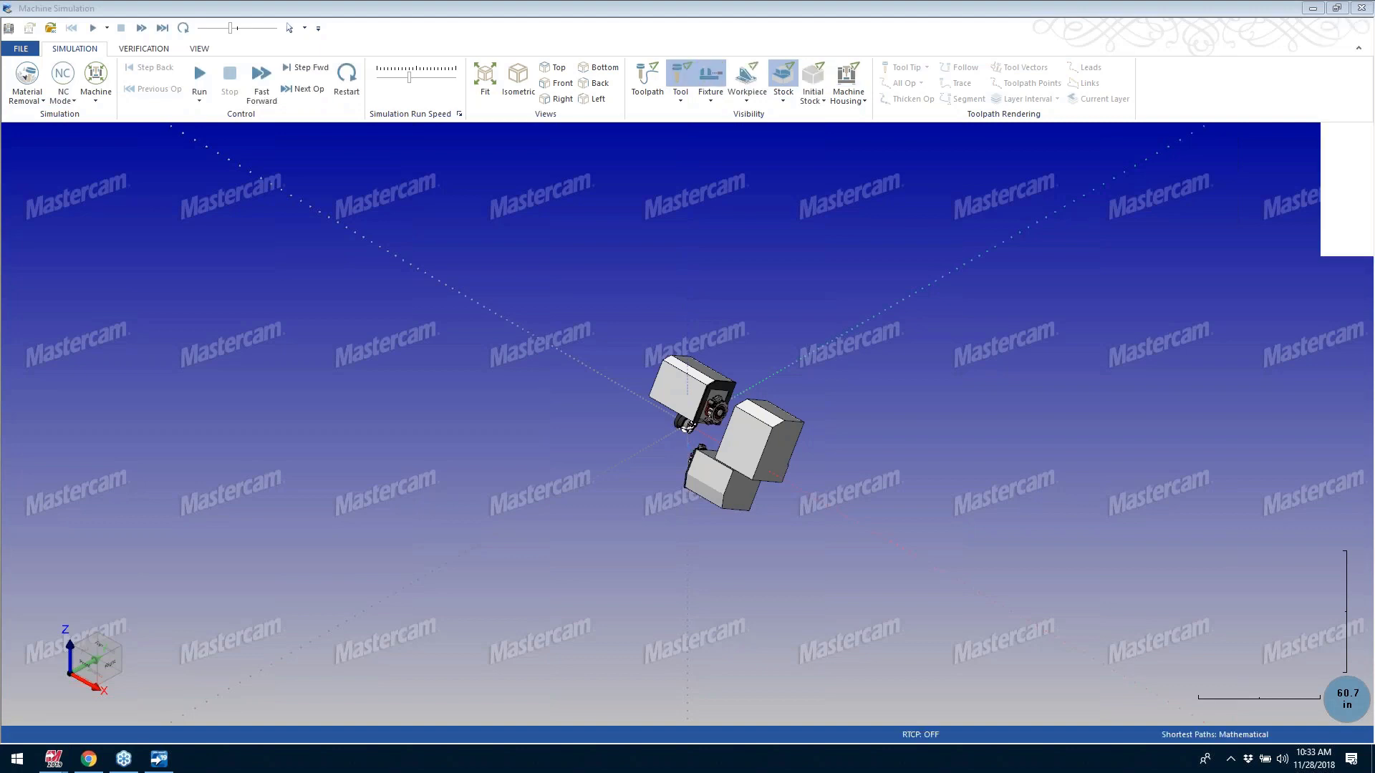
scroll(680, 445, up, 3)
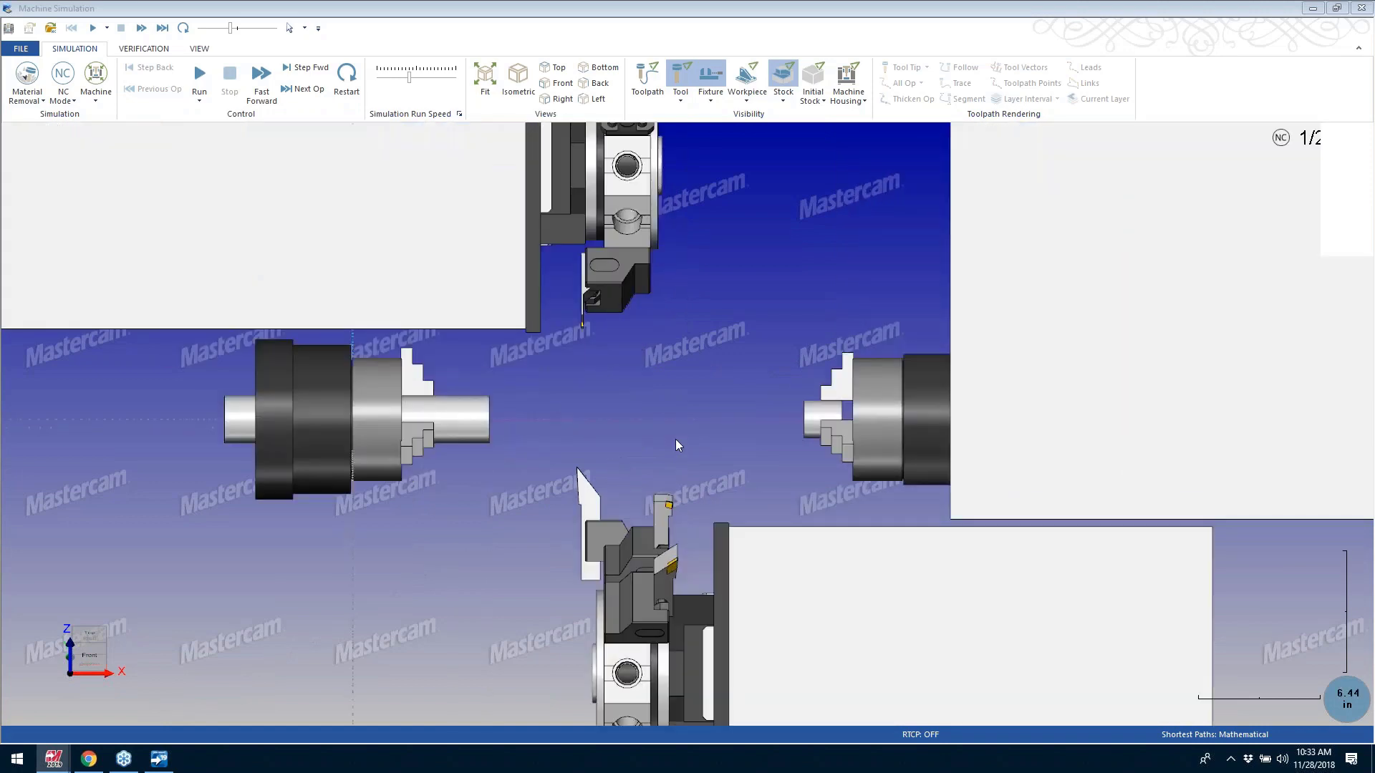
scroll(676, 439, down, 4)
middle_drag(681, 398, 654, 376)
scroll(654, 376, up, 8)
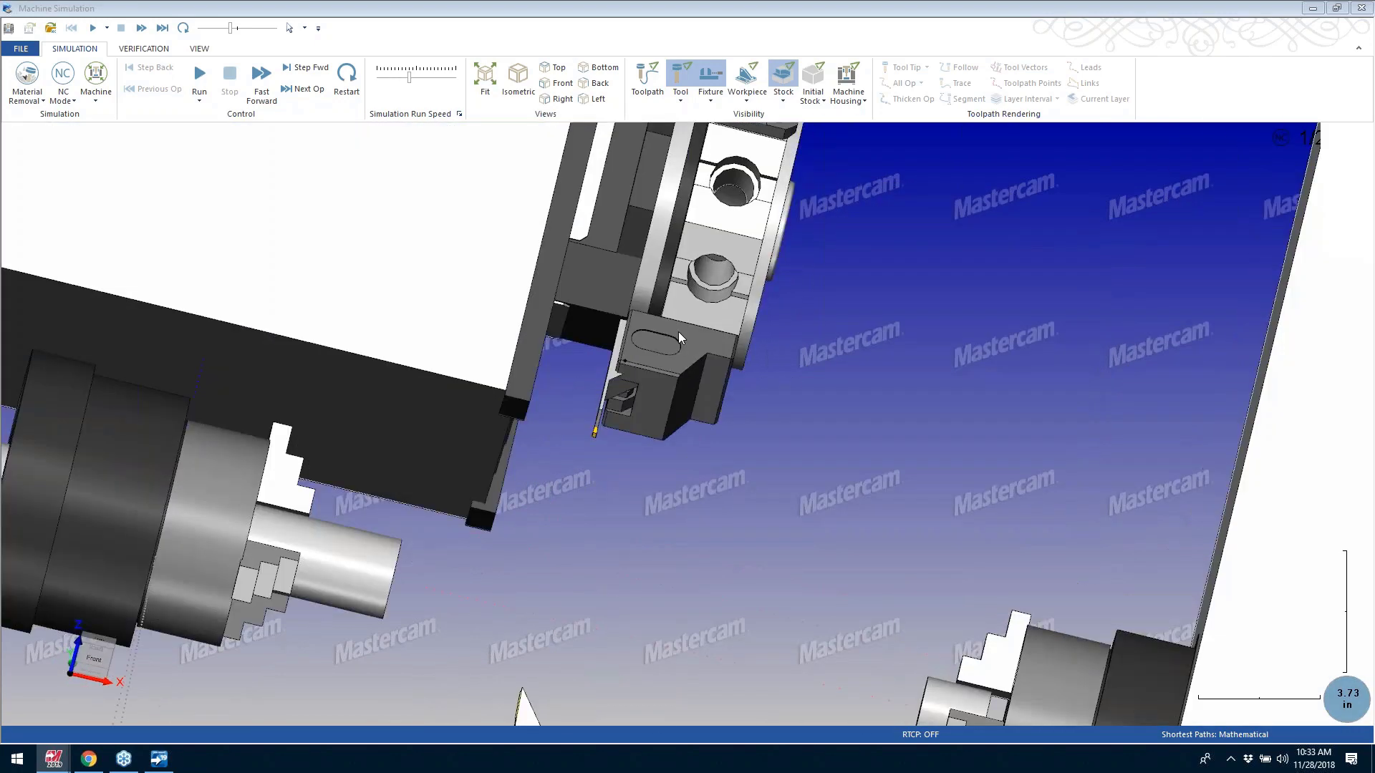
scroll(646, 350, down, 4)
key(space)
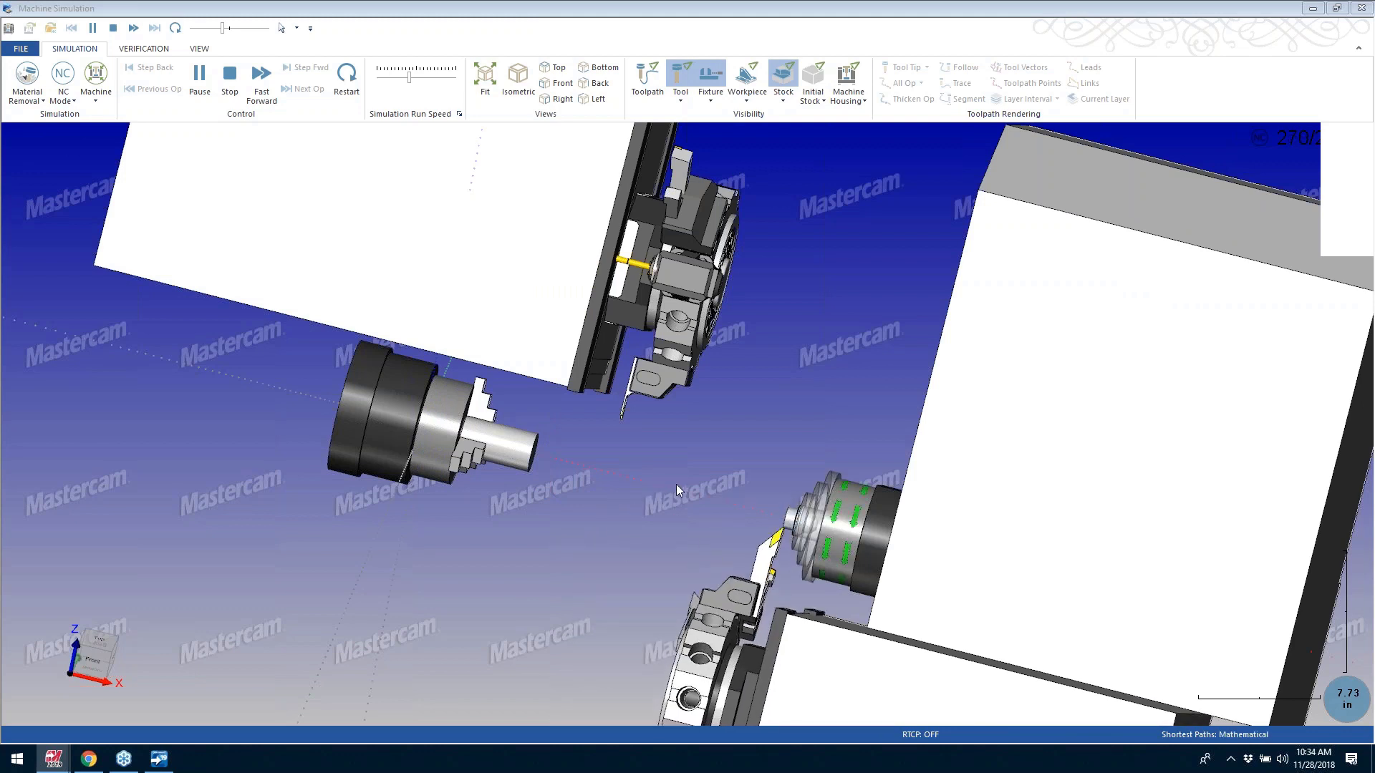
Step: Examine the cutoff tool in its upper-turret holder and the positions of both turrets and spindles at the end of the simulation
scroll(686, 483, down, 2)
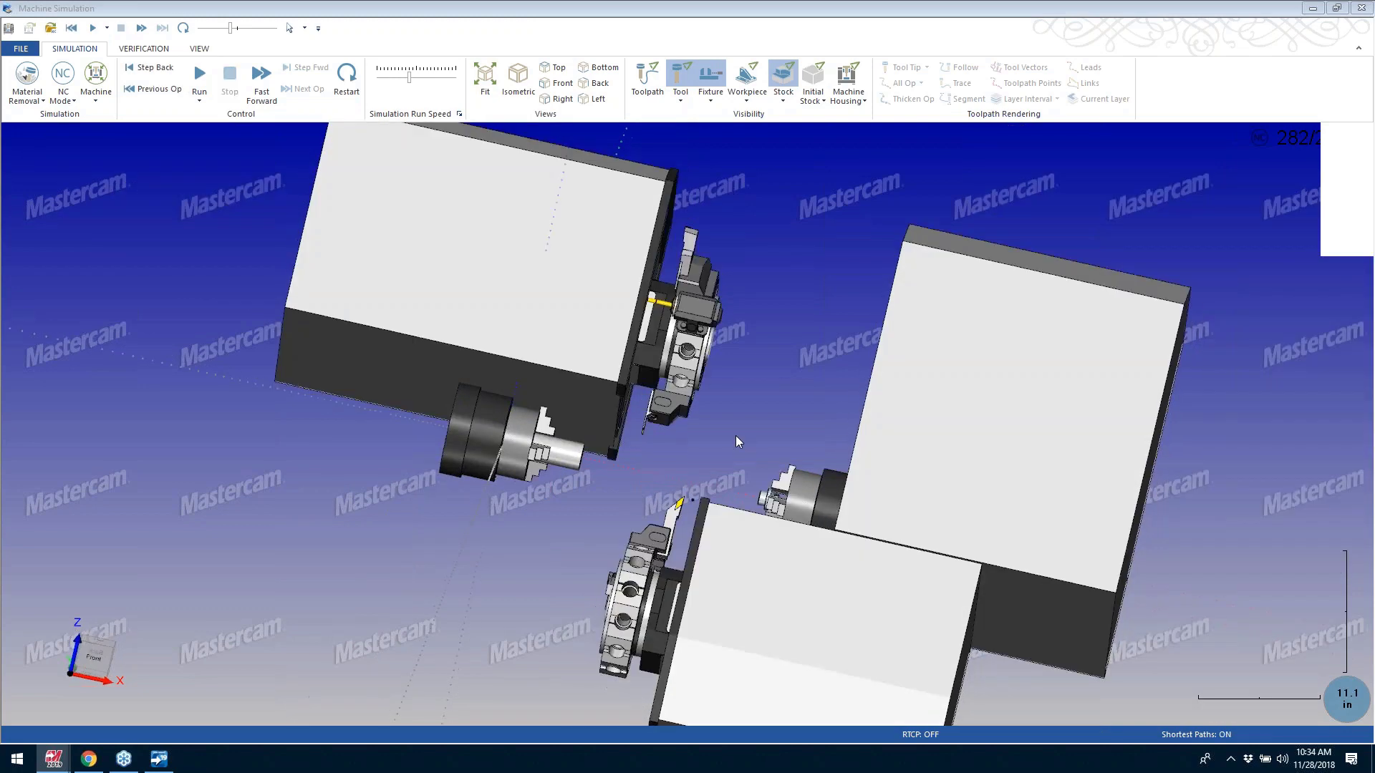
scroll(680, 412, up, 5)
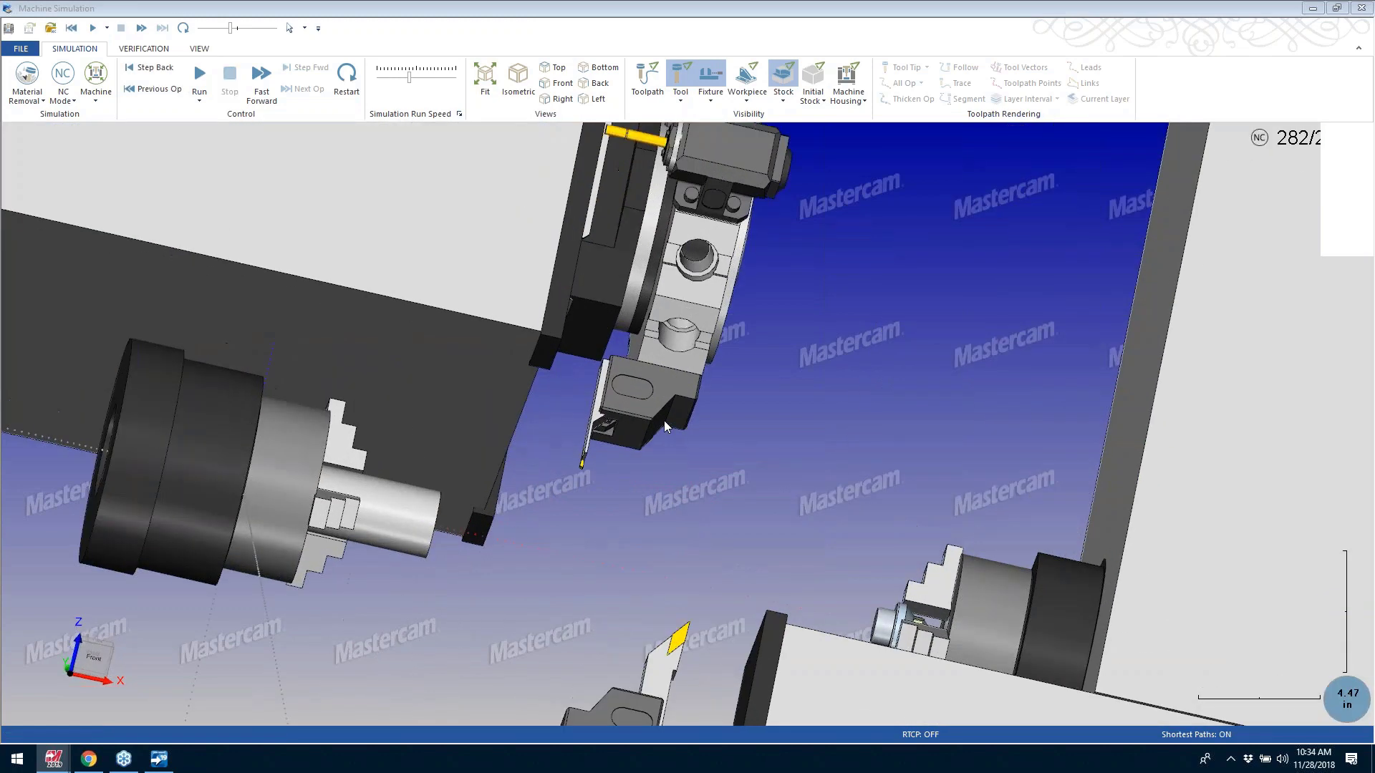
middle_drag(664, 420, 695, 406)
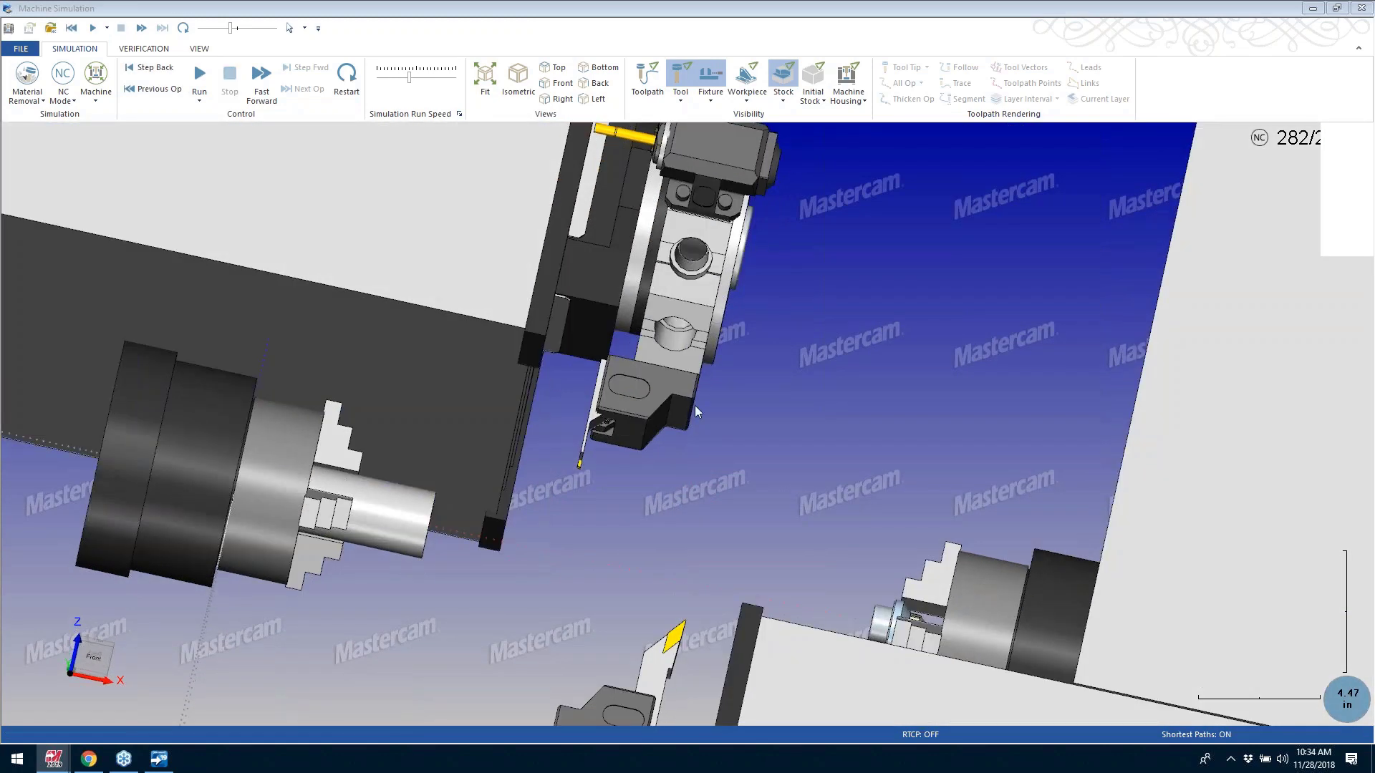
scroll(691, 405, down, 3)
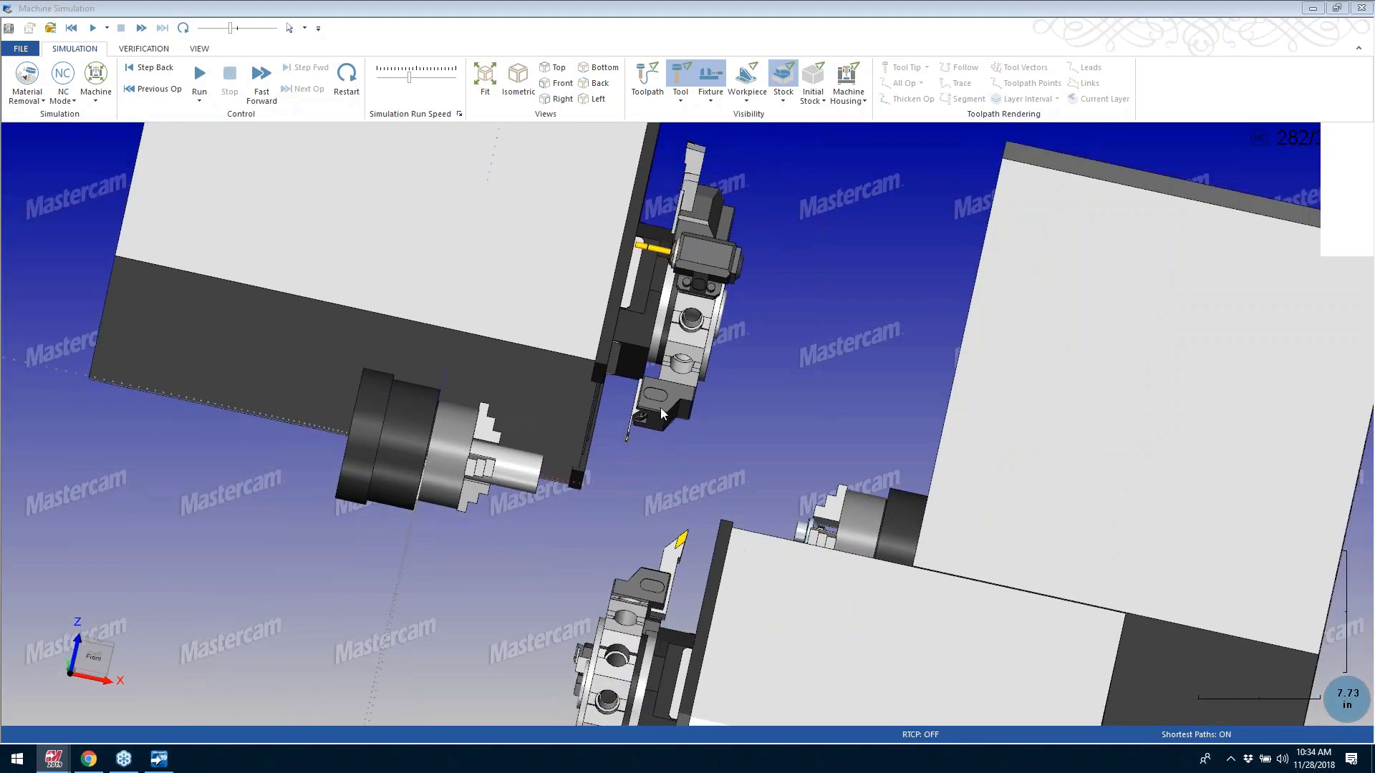
middle_drag(689, 385, 671, 433)
scroll(657, 375, up, 1)
scroll(689, 415, down, 2)
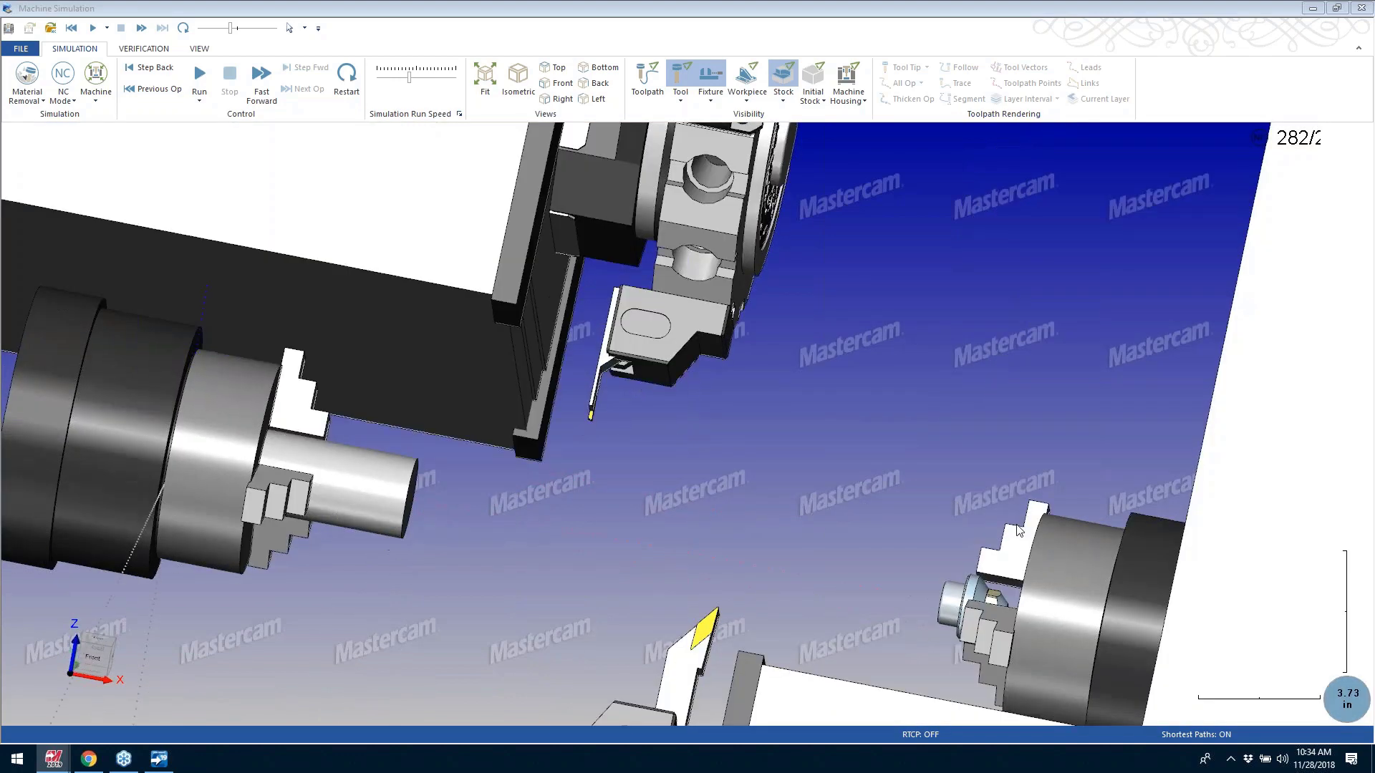
scroll(824, 430, down, 2)
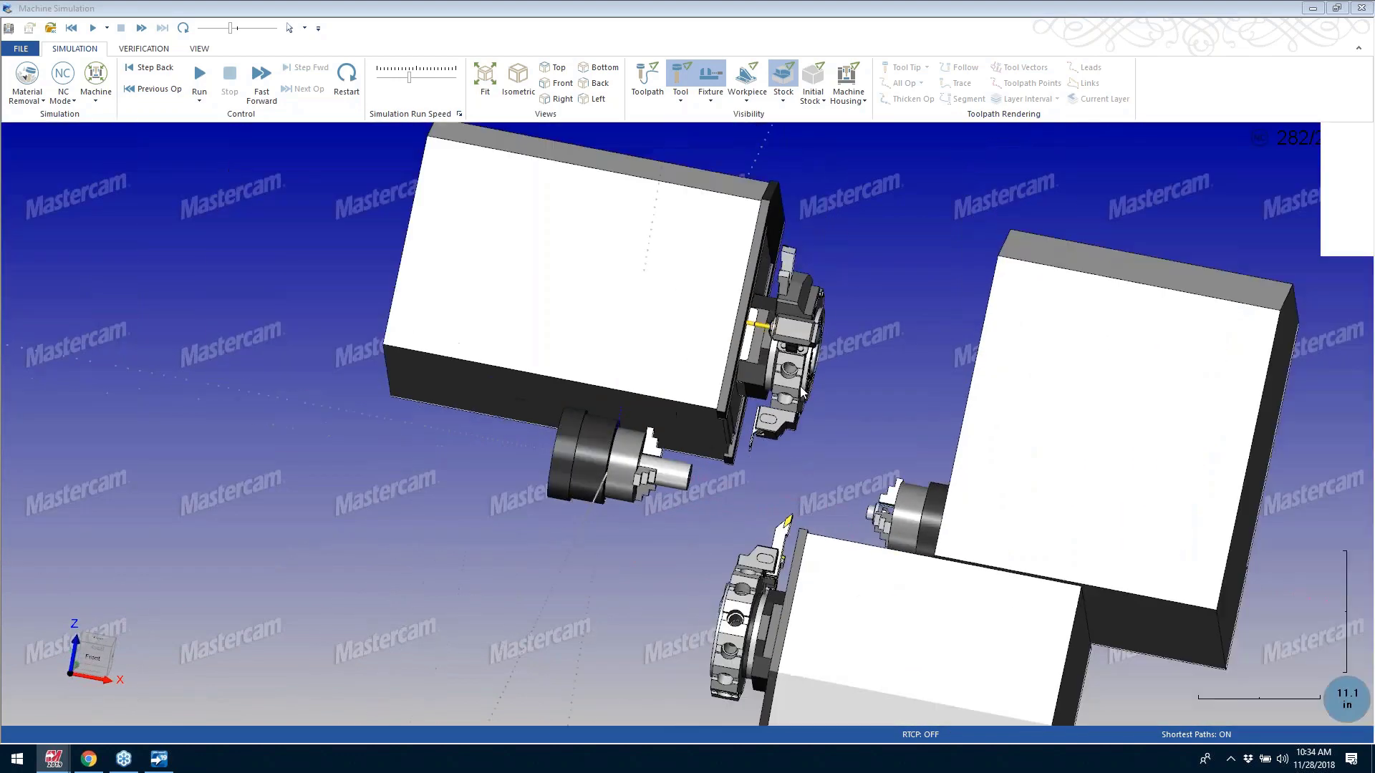
scroll(853, 371, up, 1)
scroll(852, 371, down, 2)
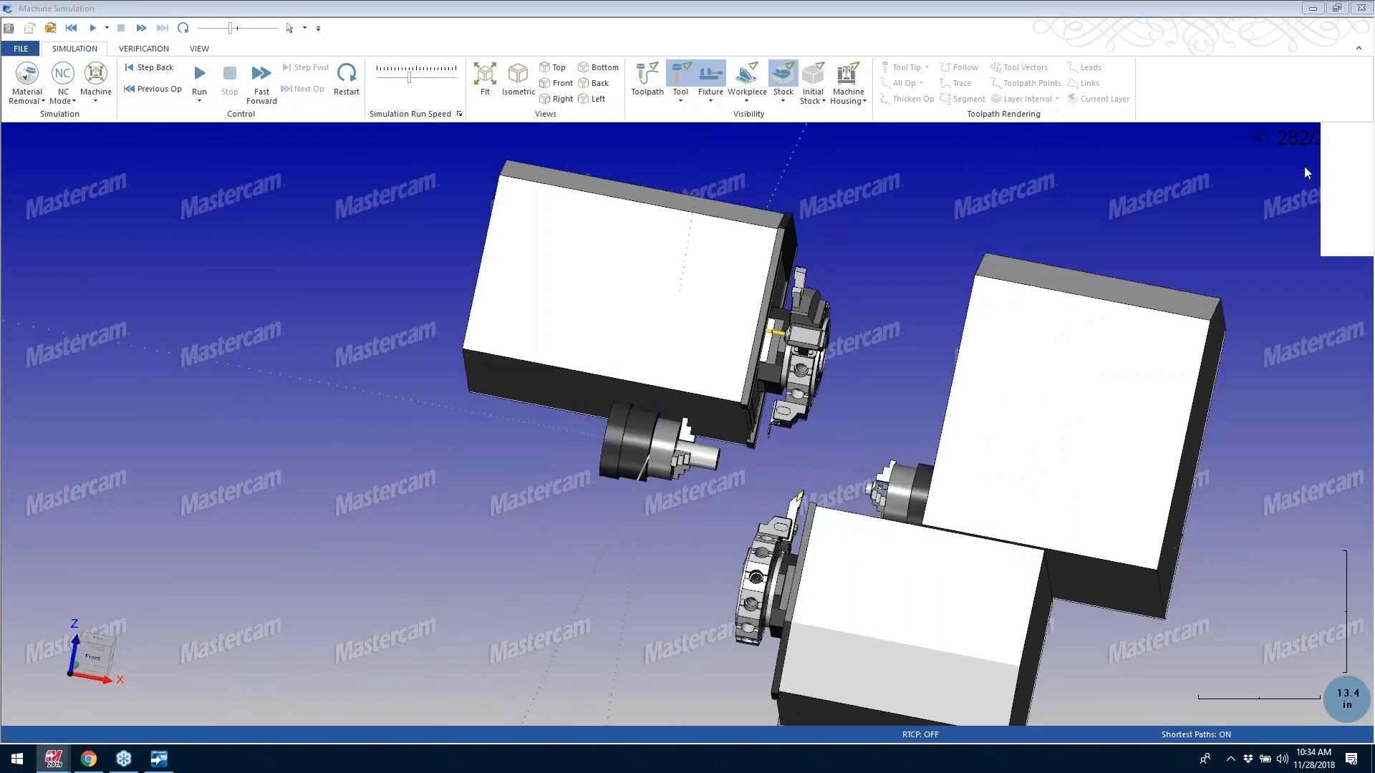